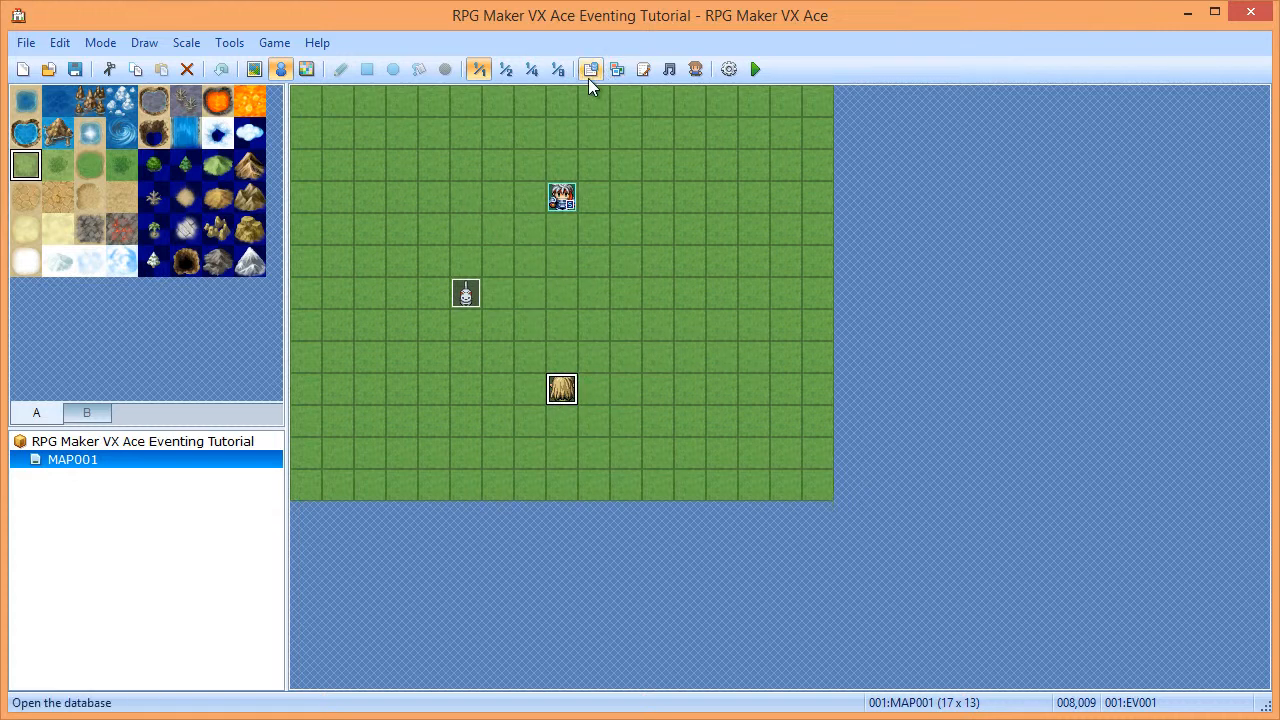
- Add a Control Switches command turning Switch_01 ON to map event EV001
double_click(562, 392)
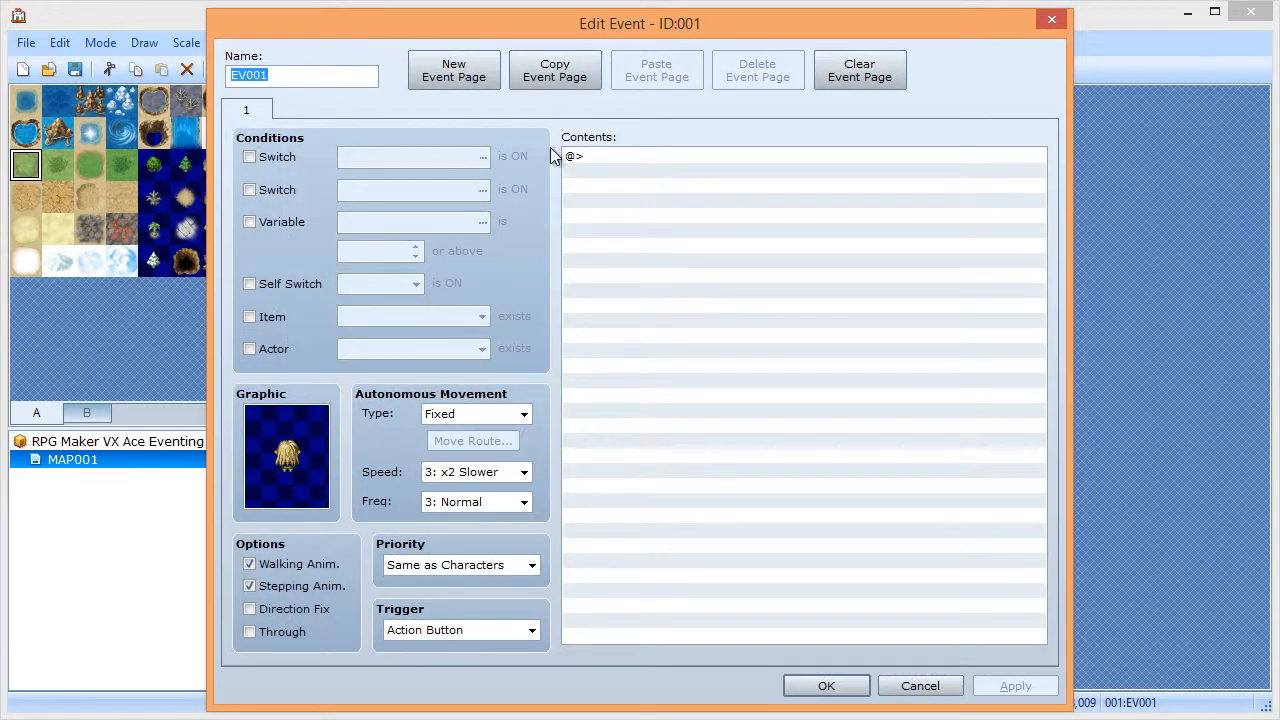
double_click(613, 158)
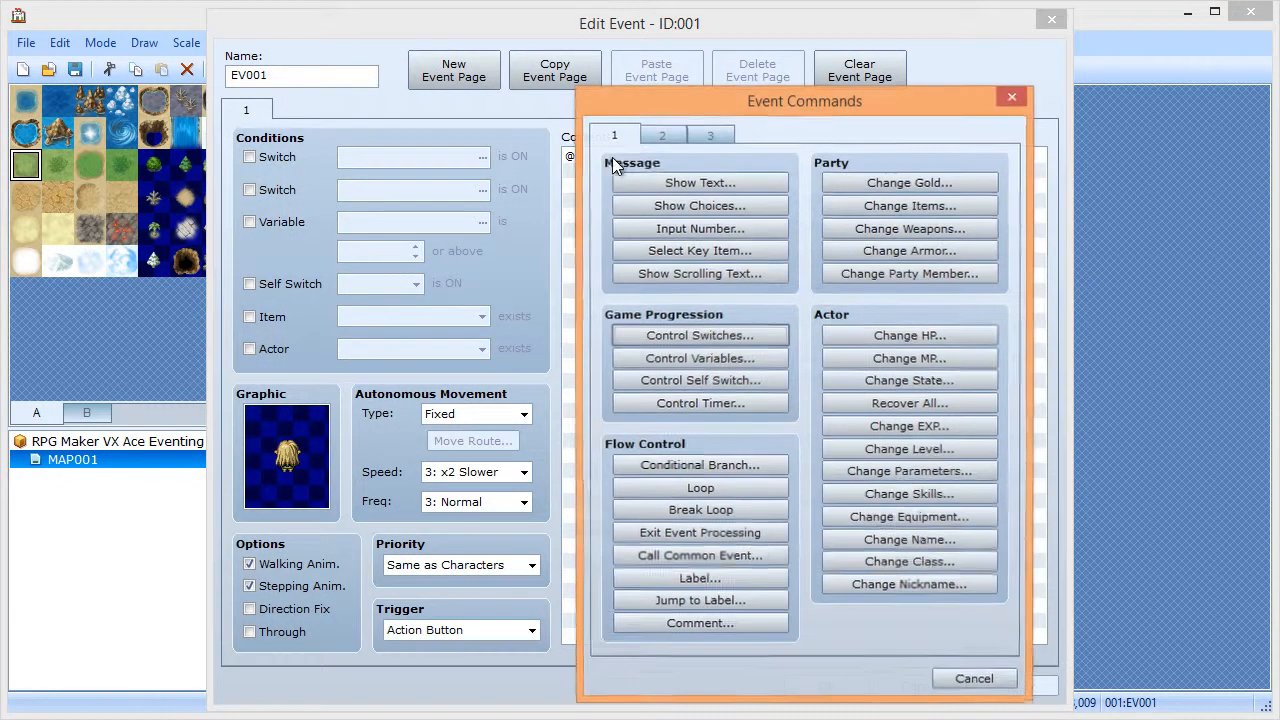
left_click(671, 334)
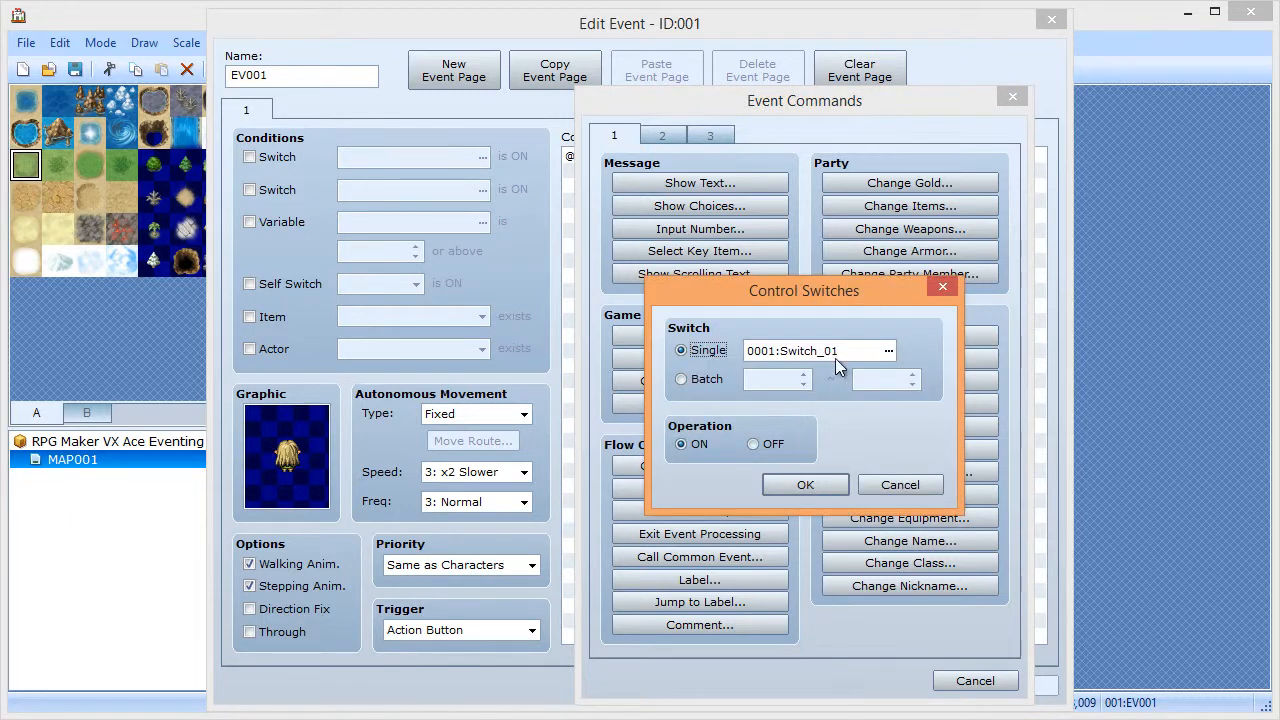
left_click(807, 486)
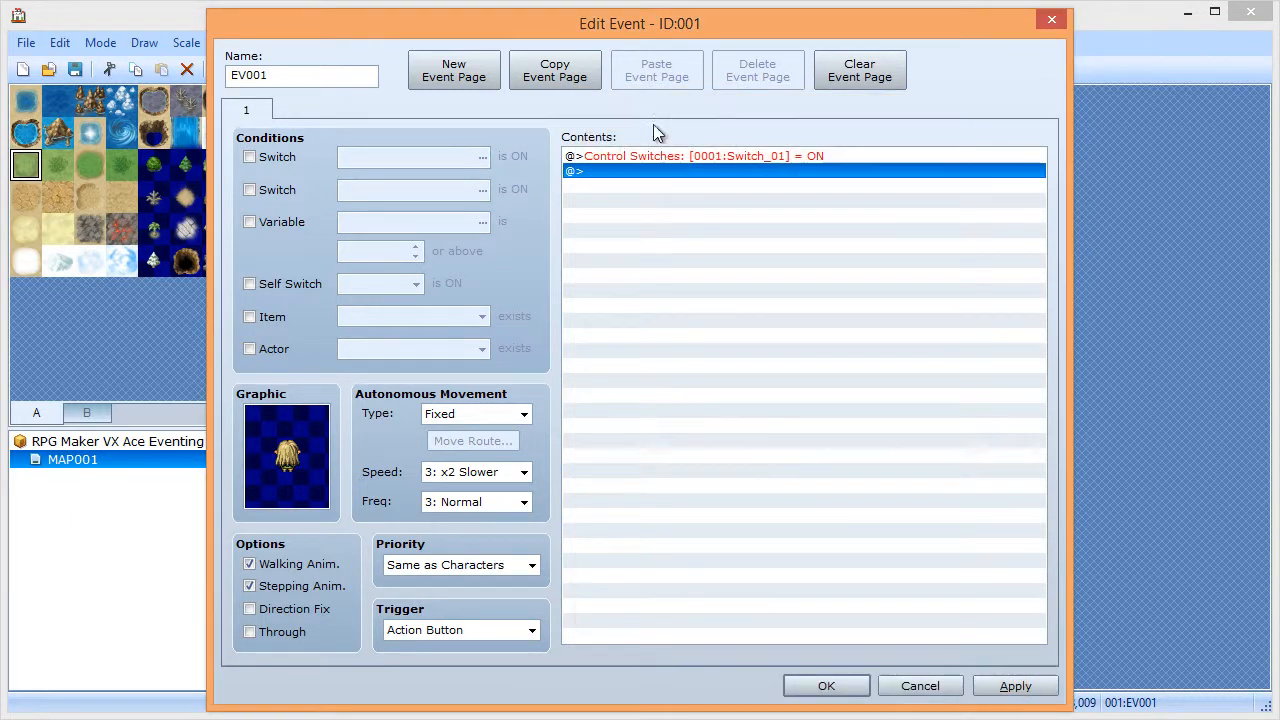
- Add a Control Timer start of 0 min 10 sec and save the event
double_click(651, 169)
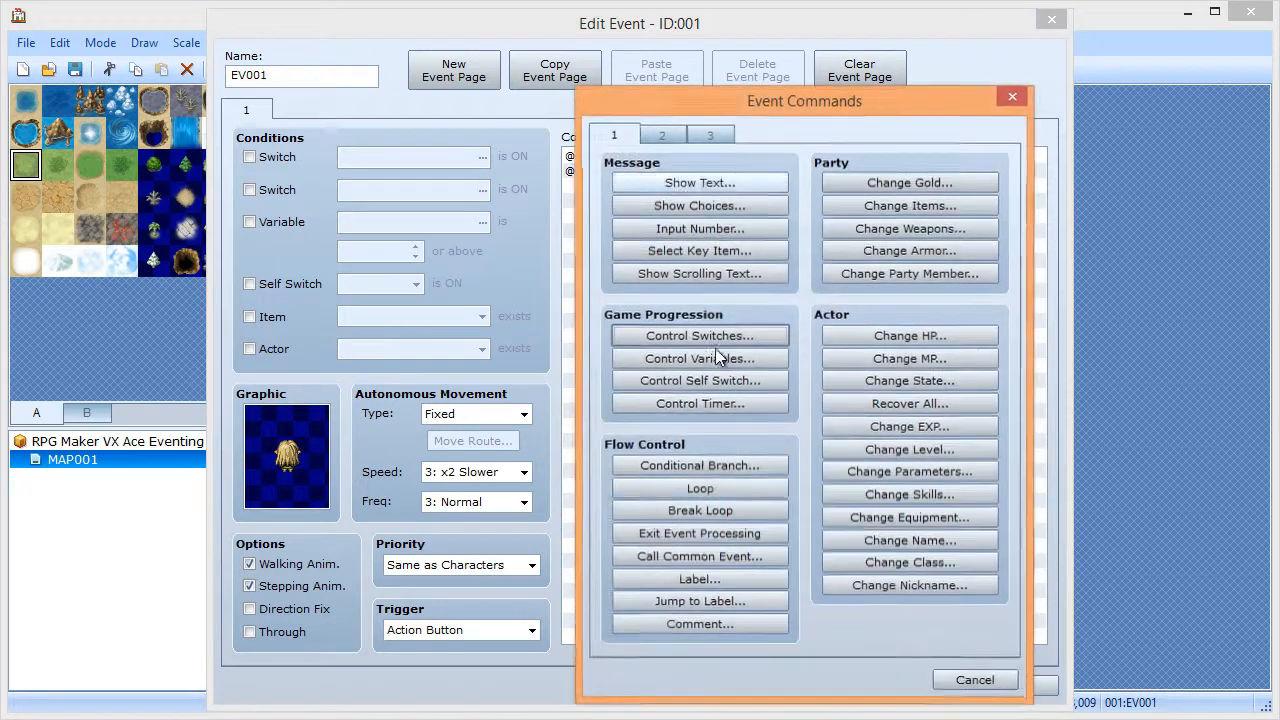
left_click(690, 405)
left_click(815, 429)
left_click(815, 429)
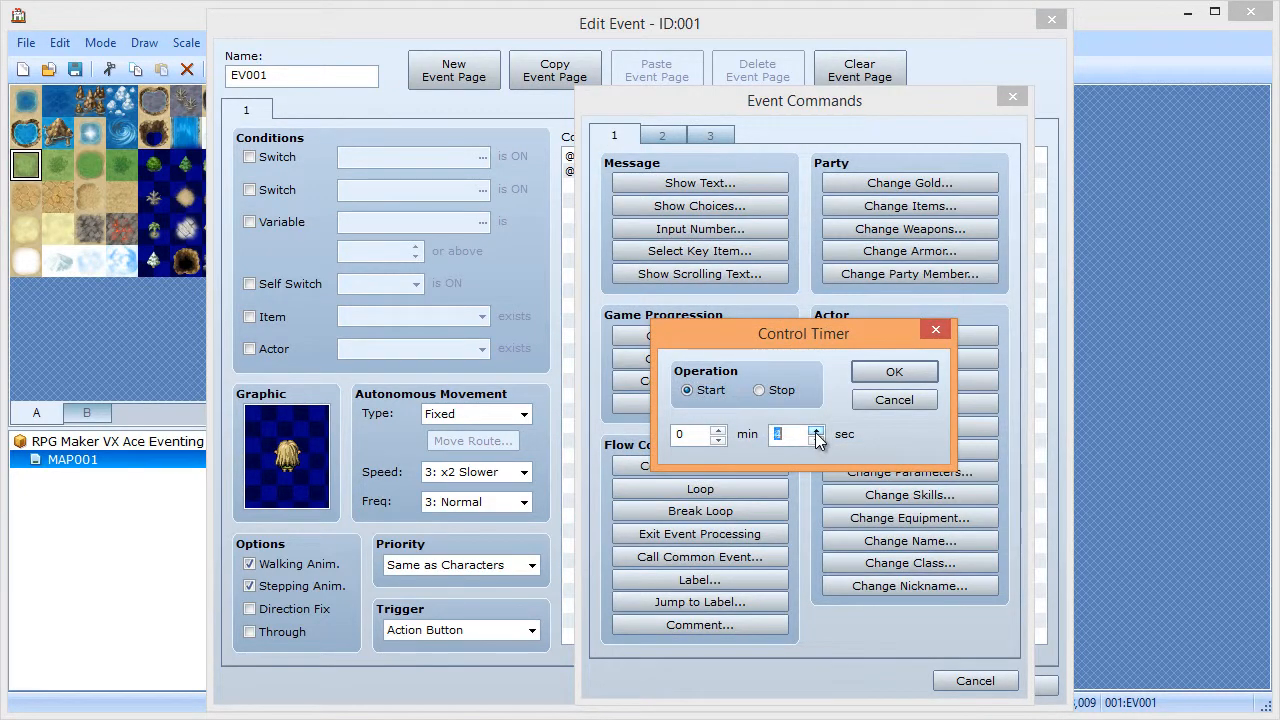
left_click(882, 371)
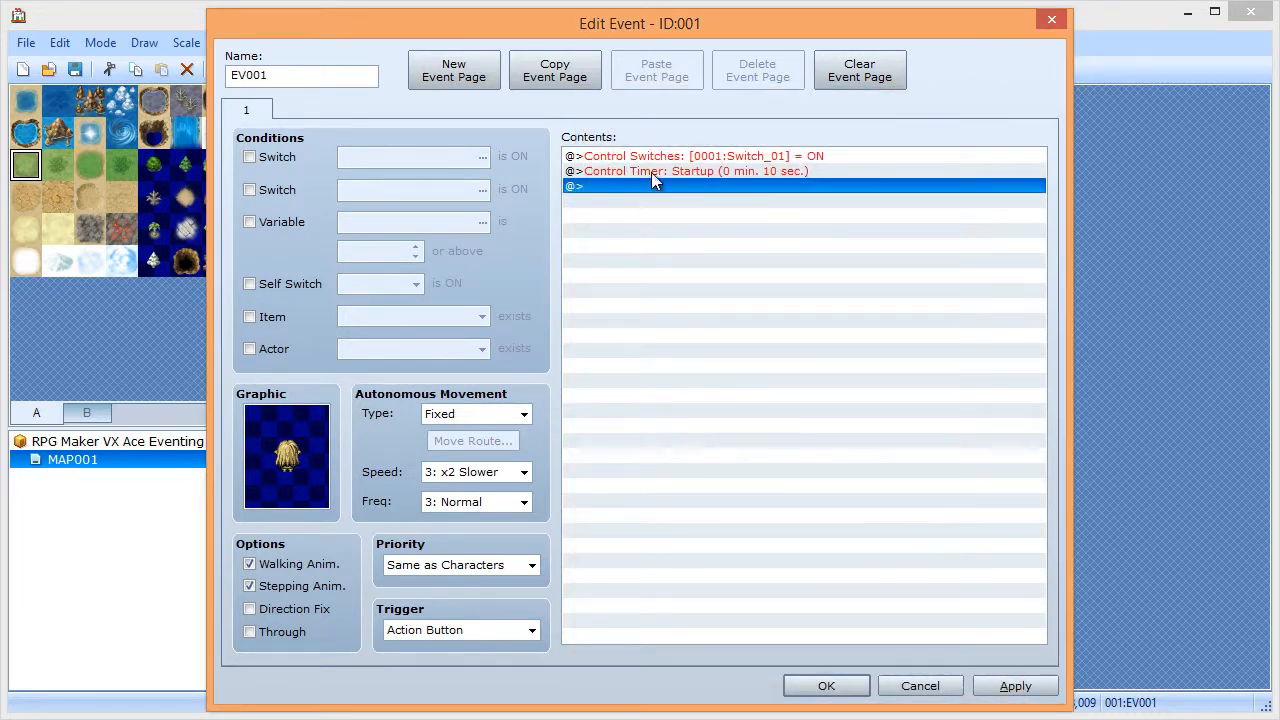
left_click(822, 686)
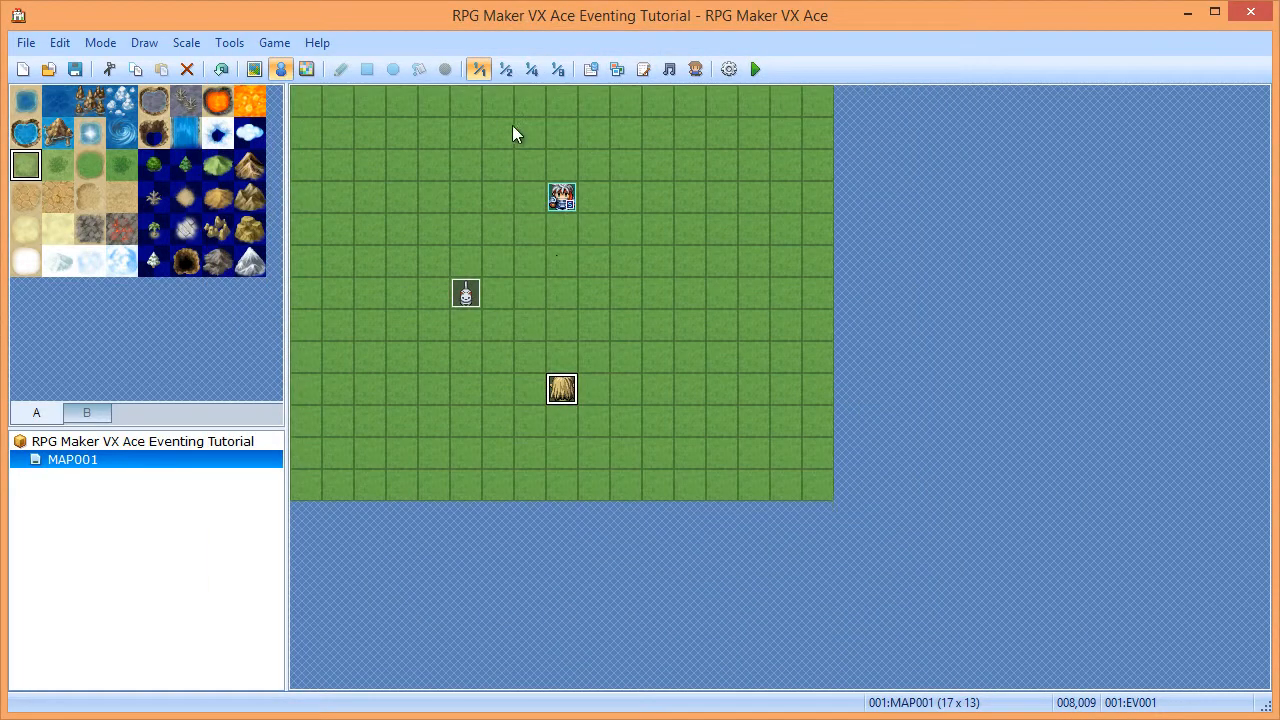
- Set common event 001 'Timer' to Parallel Process with Condition Switch 0001 checked
left_click(590, 69)
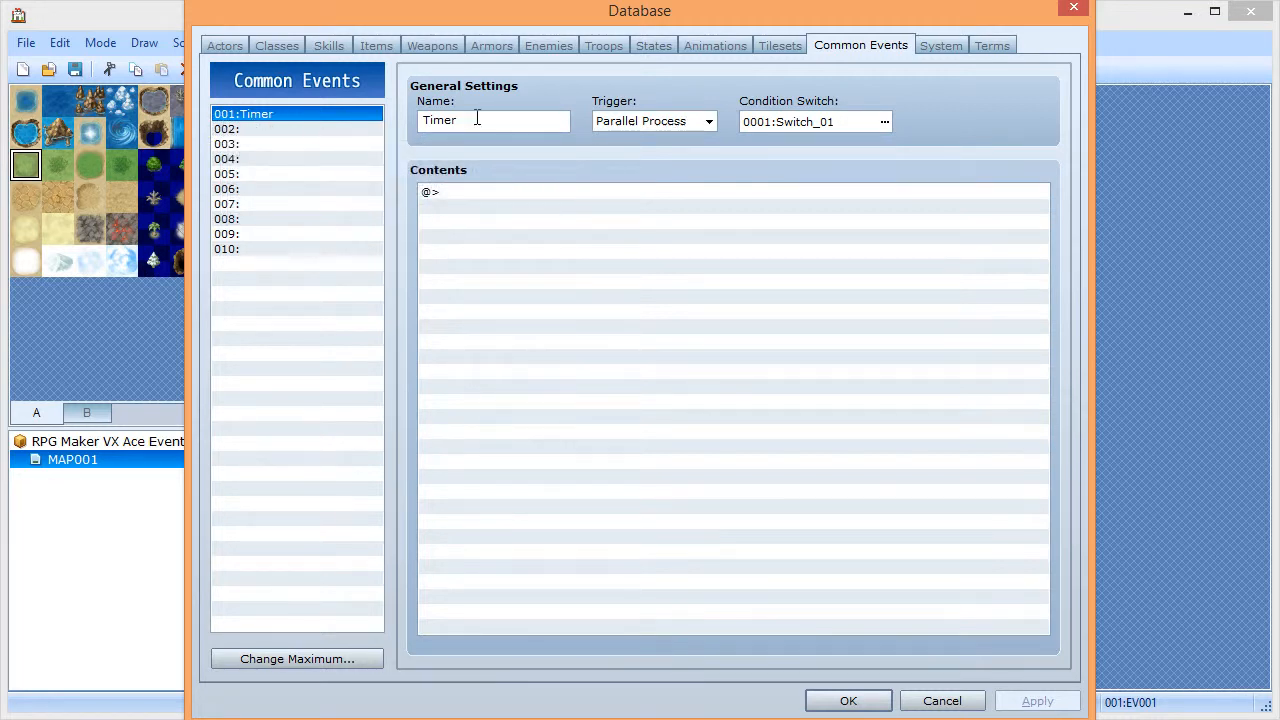
left_click(616, 120)
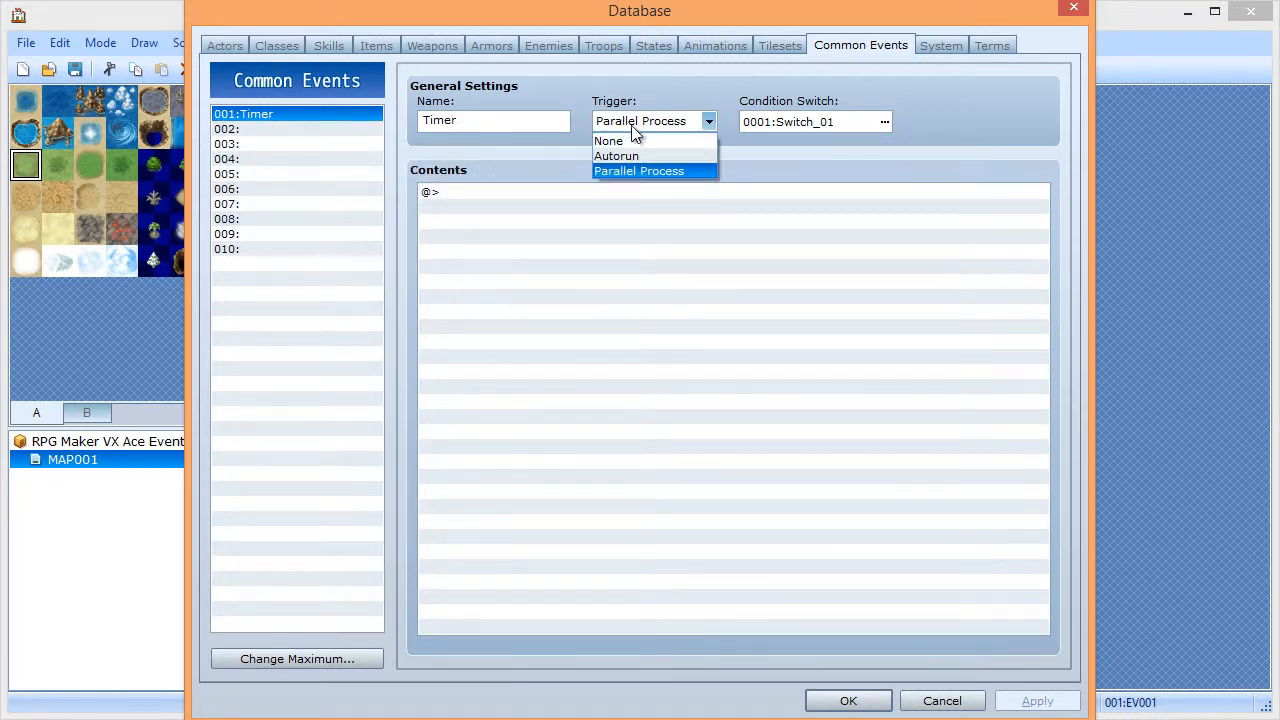
left_click(672, 170)
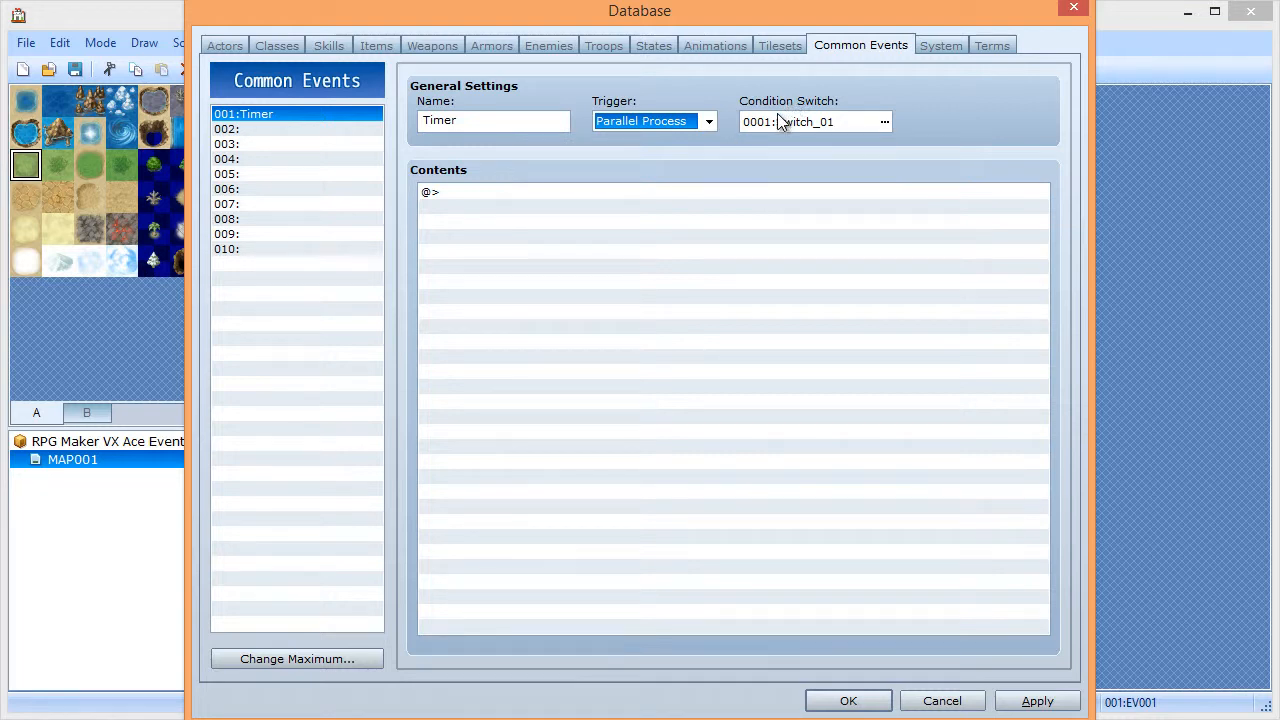
left_click(842, 122)
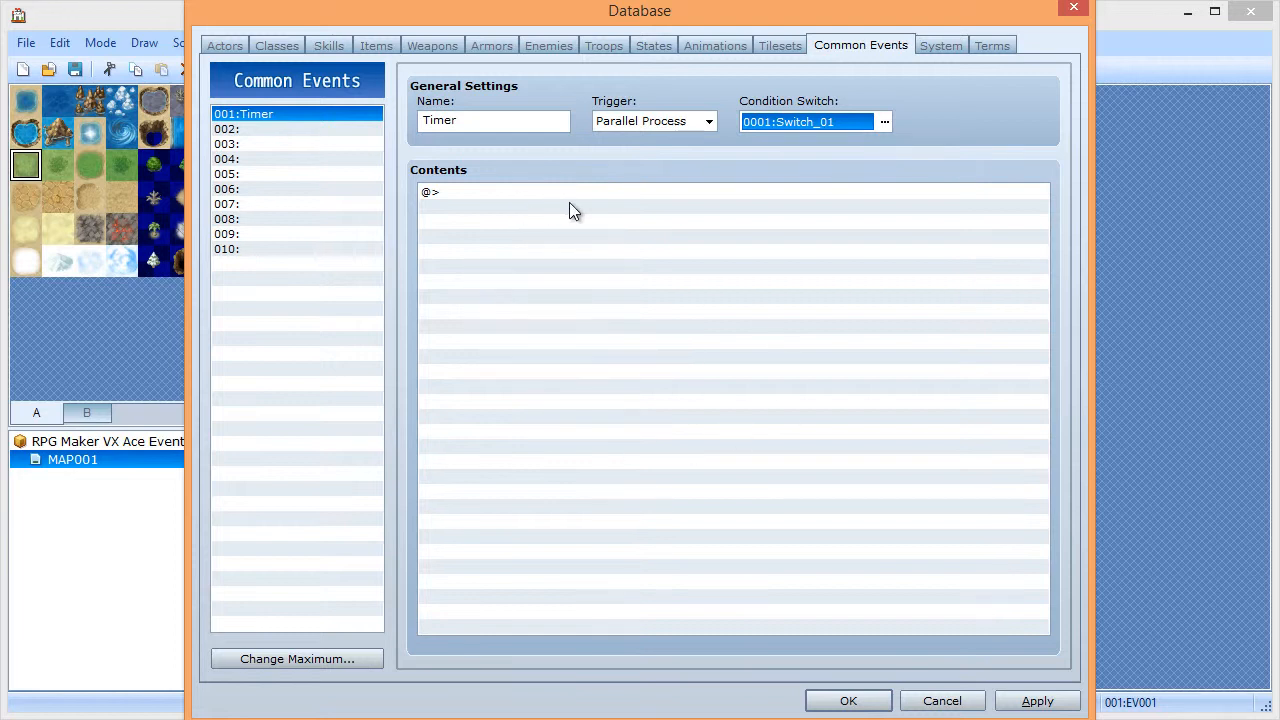
double_click(476, 194)
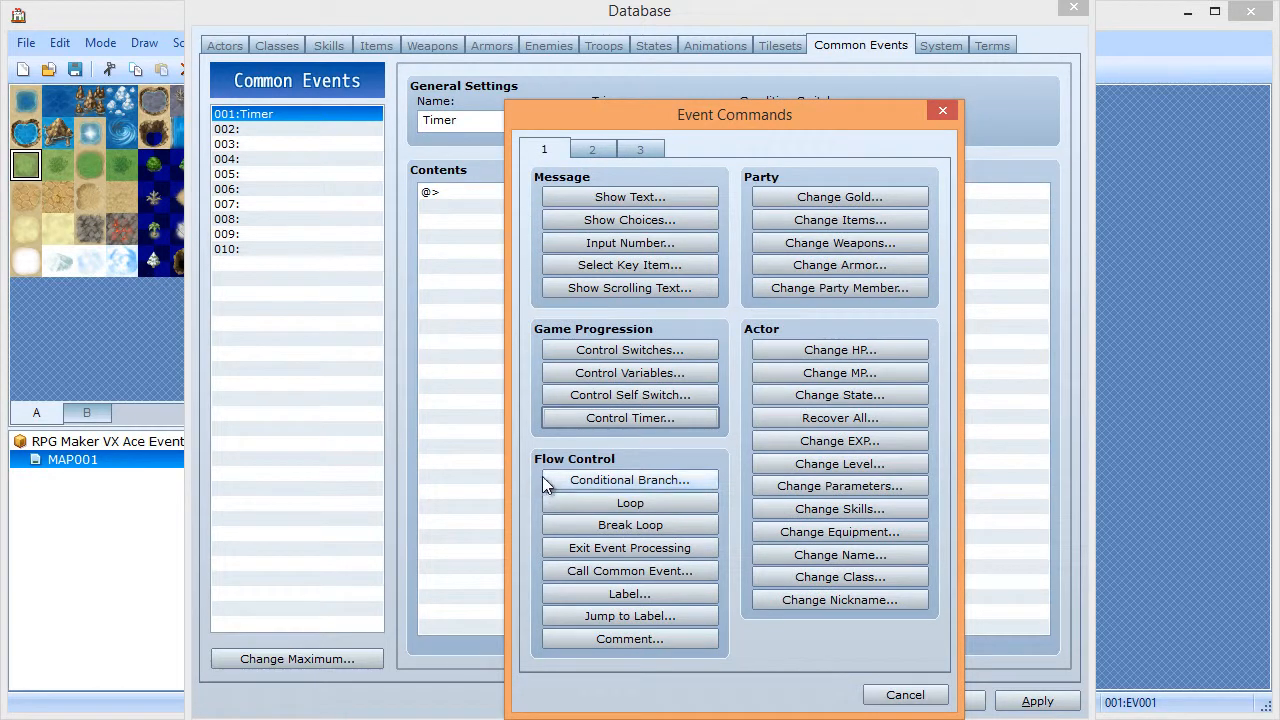
- Add a Conditional Branch on Timer 0 min 1 sec or More, with an Else case
left_click(629, 477)
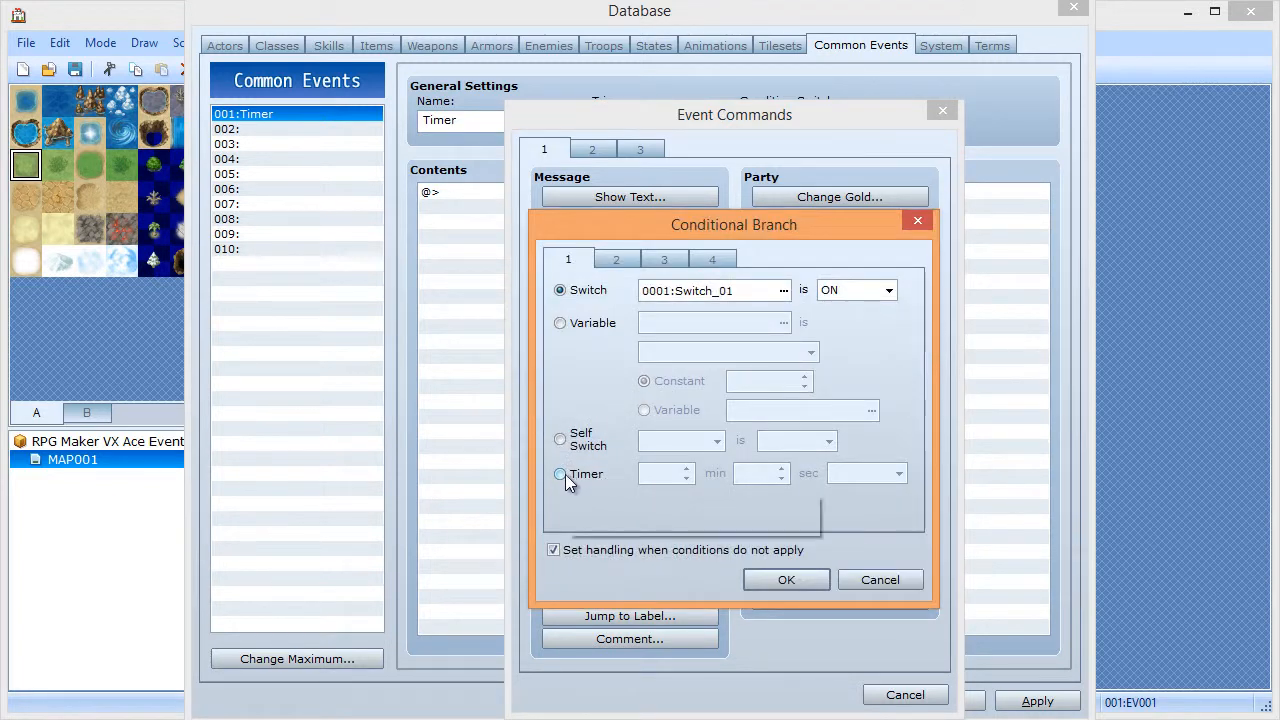
left_click(565, 474)
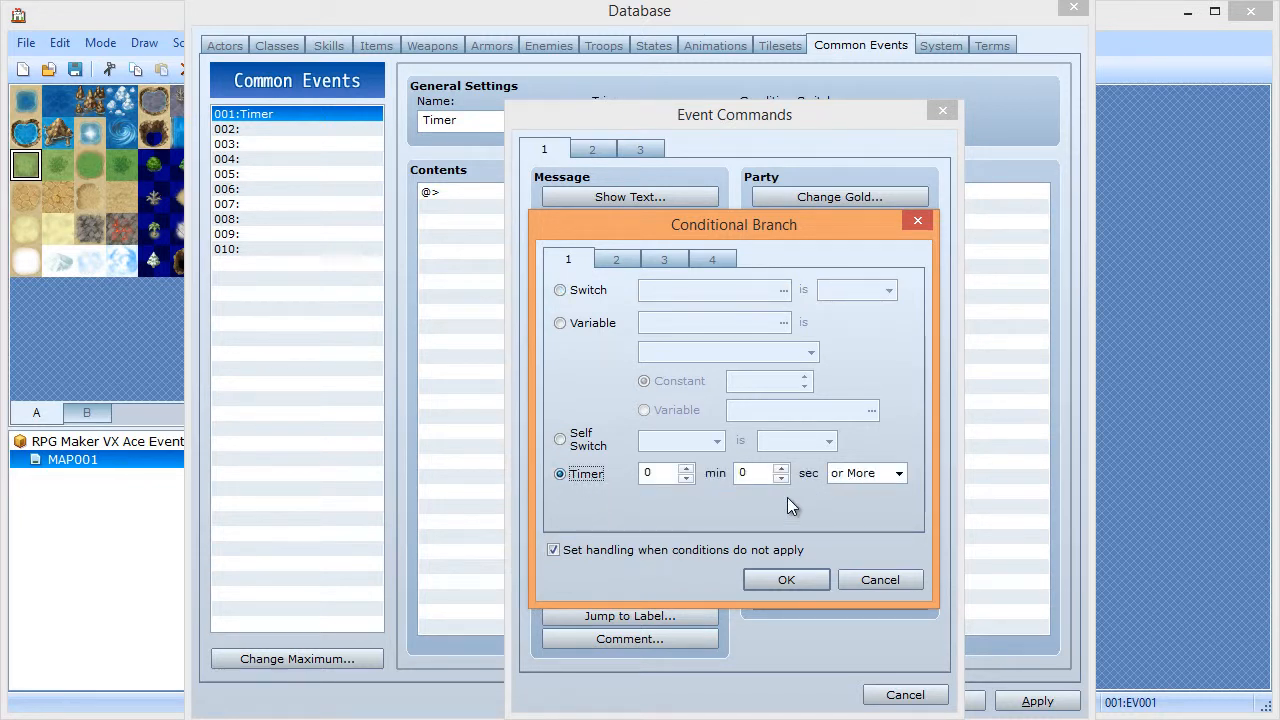
left_click(781, 470)
left_click(788, 582)
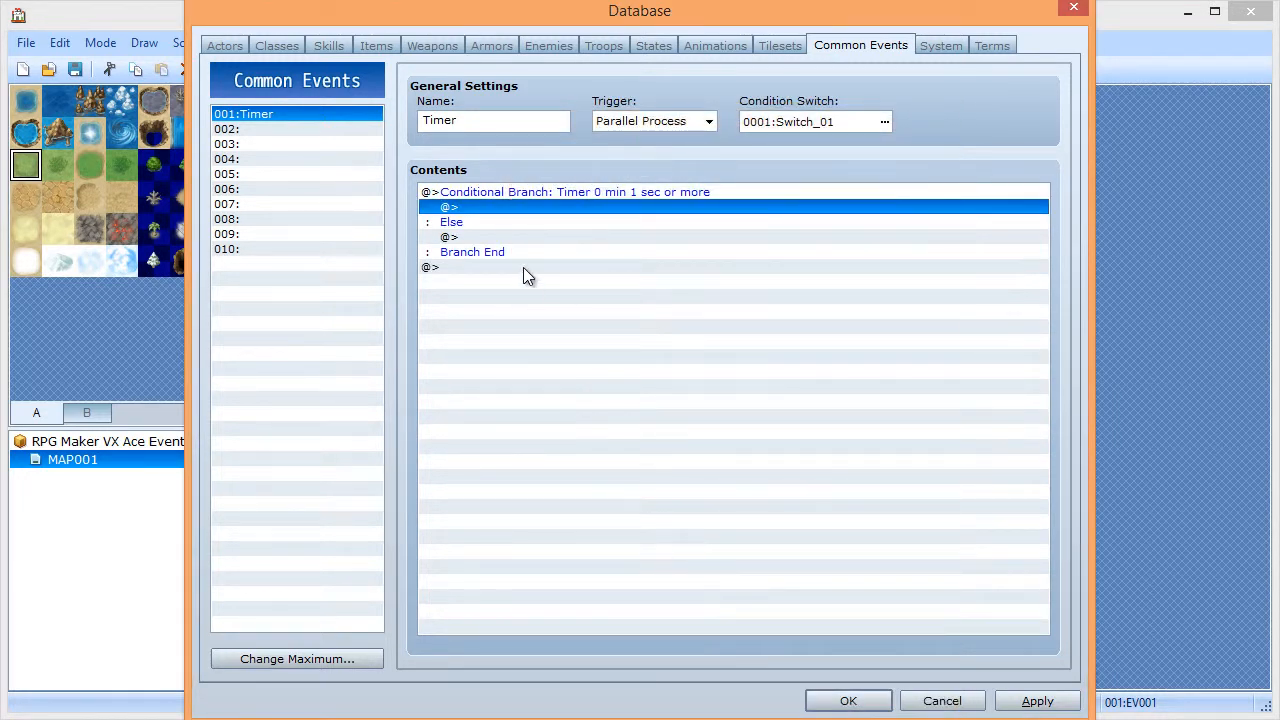
double_click(473, 237)
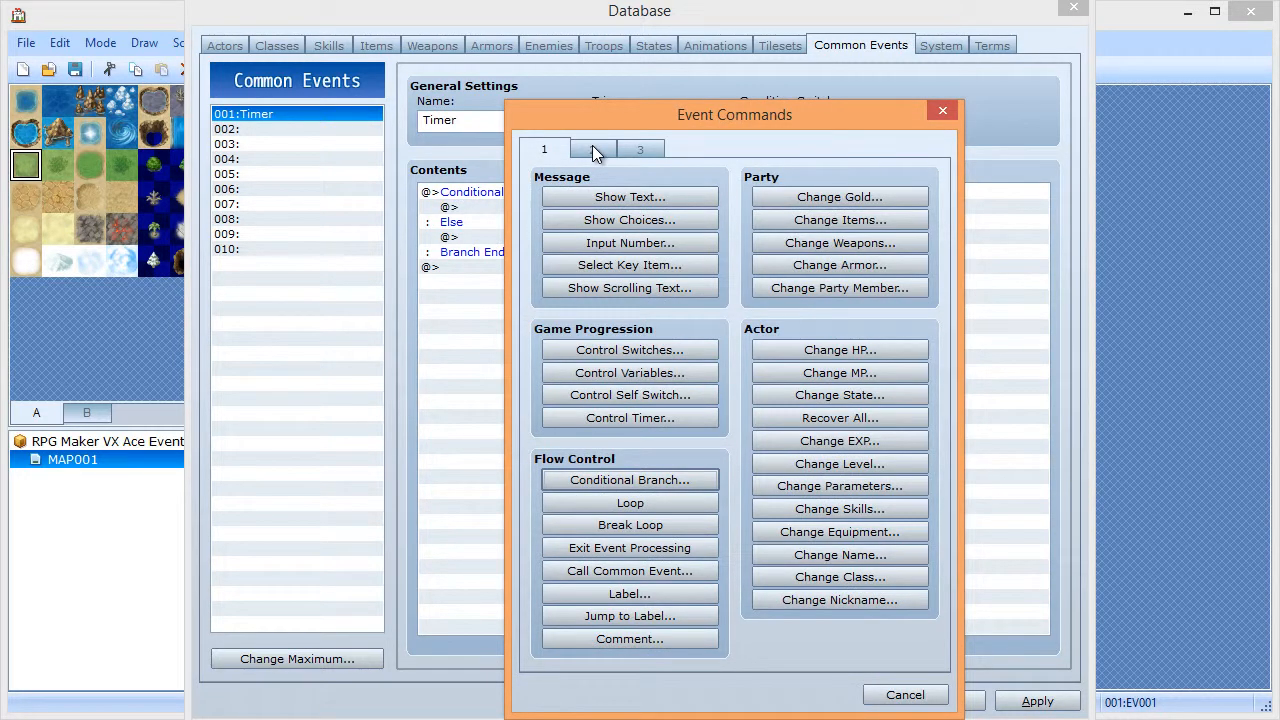
- Add a Control Timer: Stop command, then delete it again
left_click(622, 147)
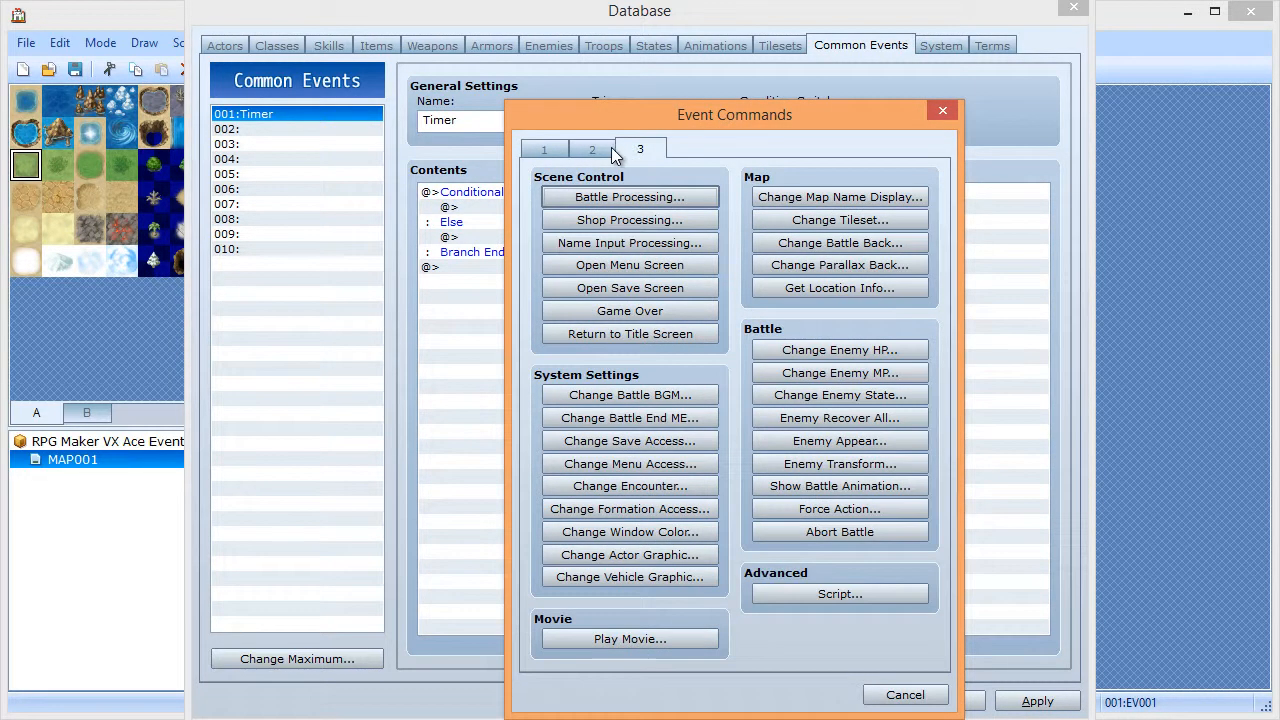
left_click(592, 148)
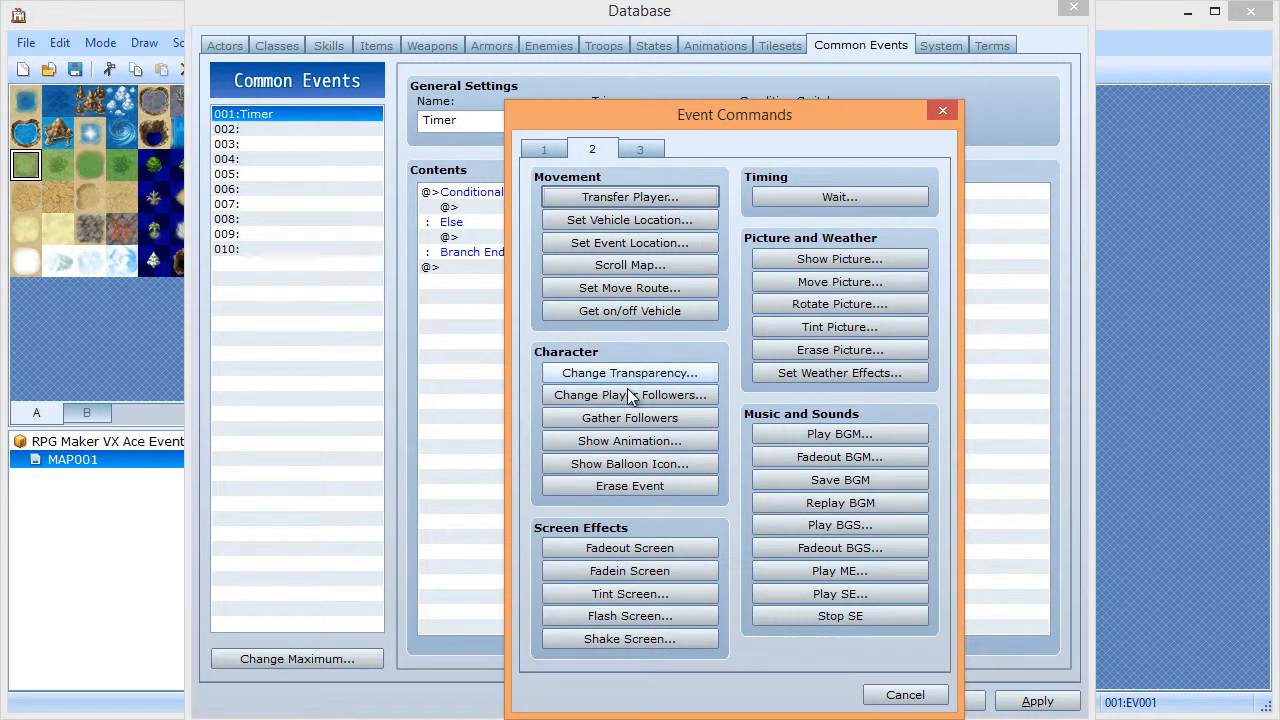
left_click(545, 147)
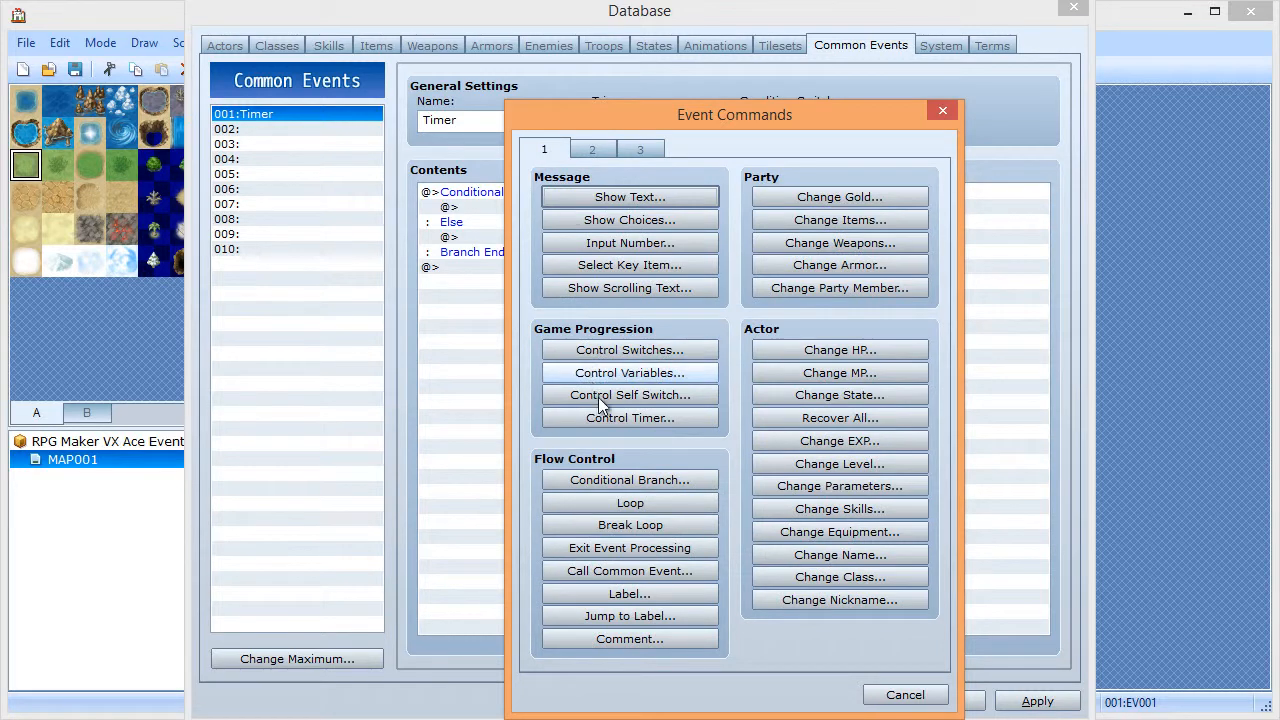
left_click(612, 418)
left_click(689, 406)
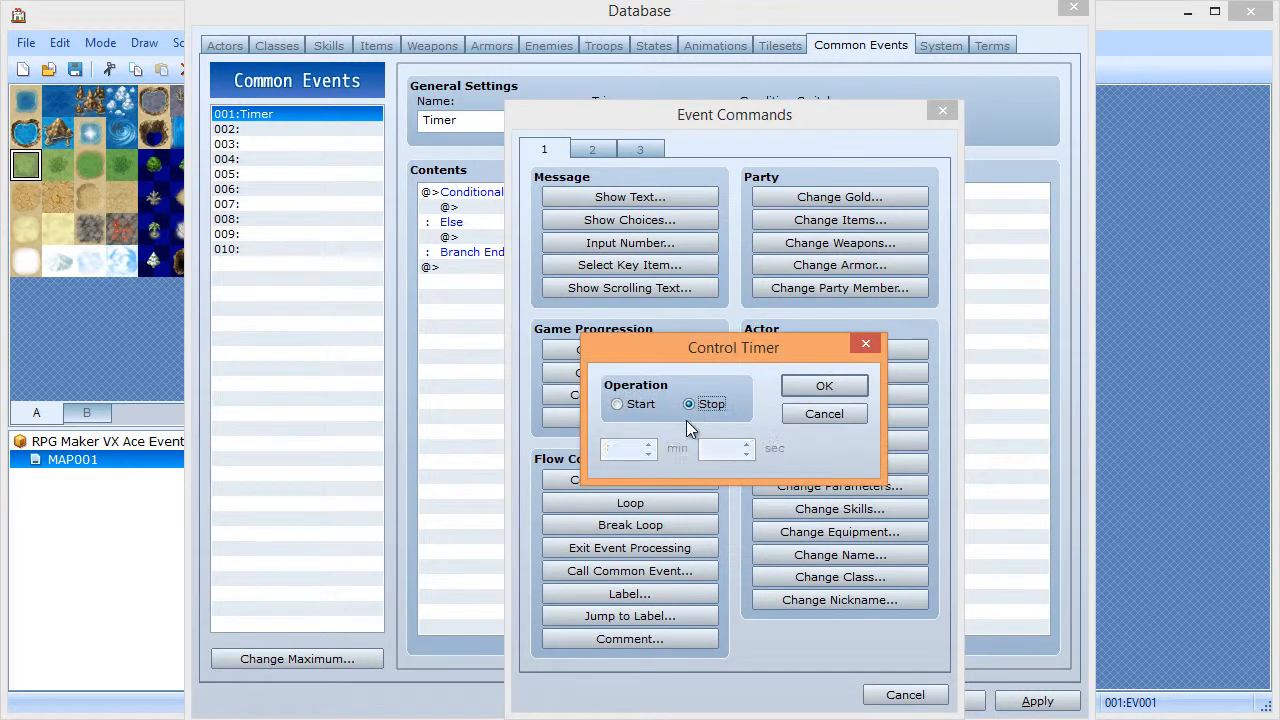
left_click(824, 386)
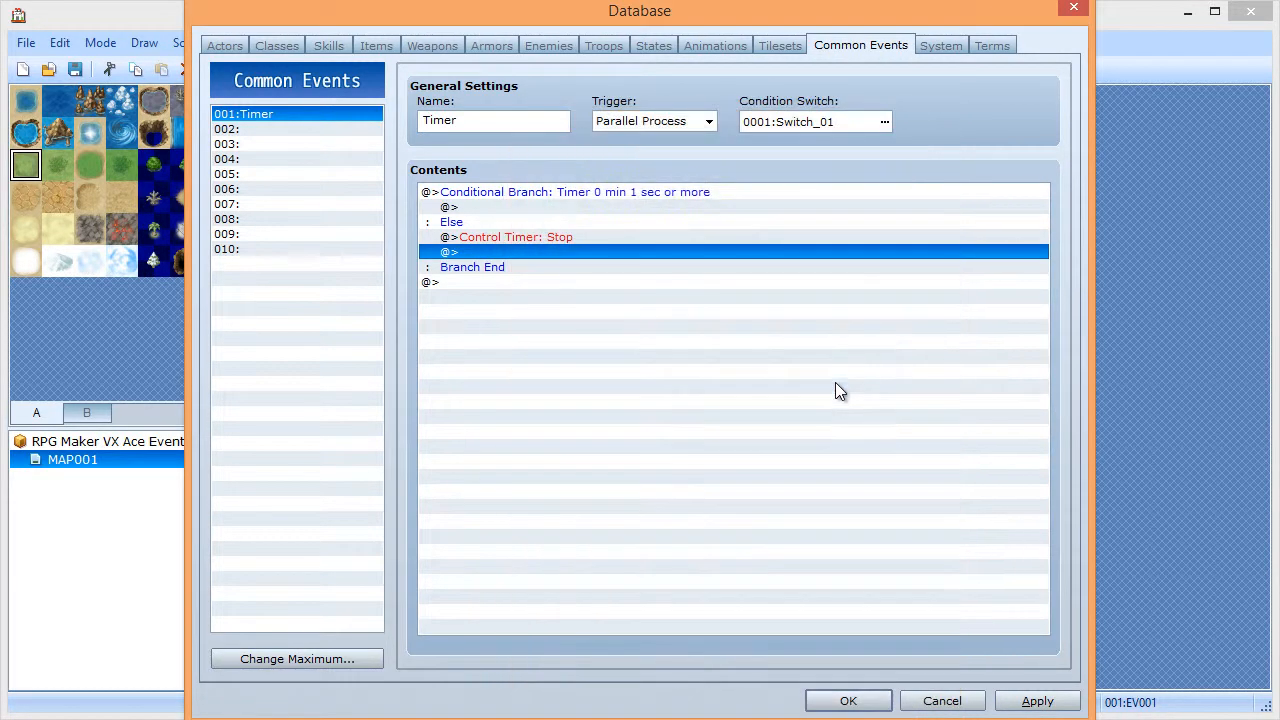
left_click(510, 238)
key("Delete")
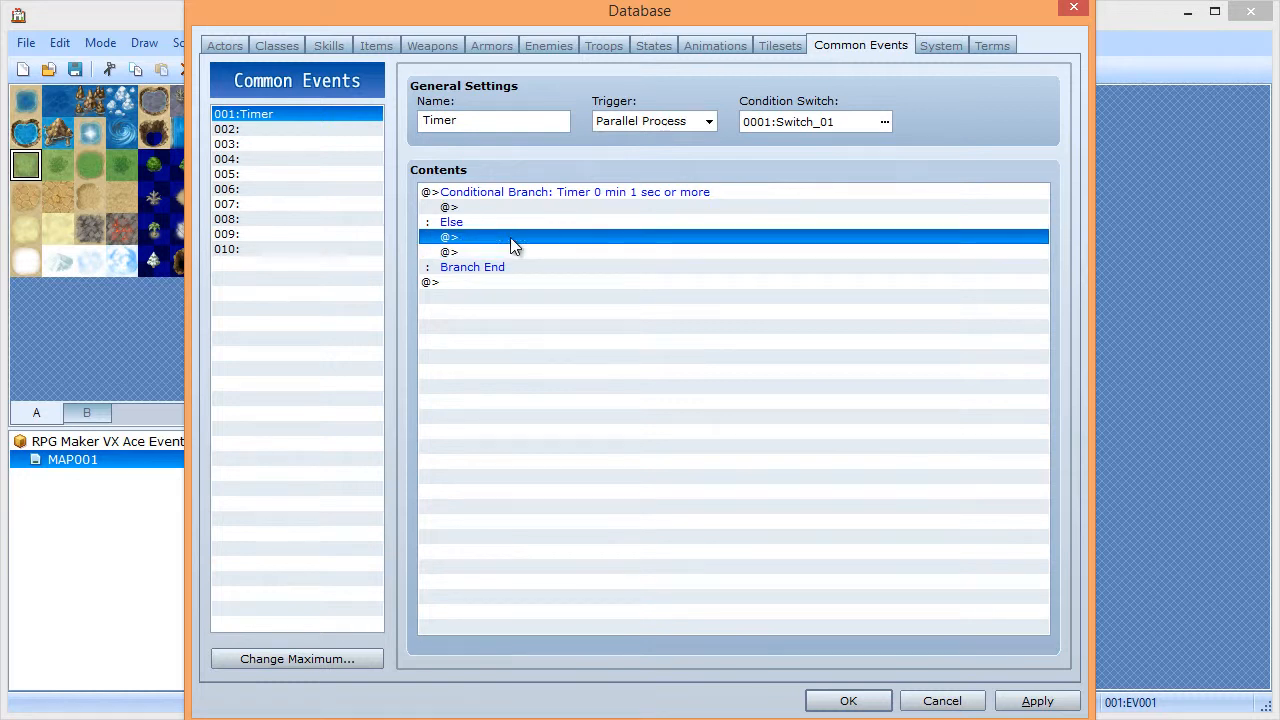
- Put a Game Over command in the Else case, apply, and close the Database
double_click(510, 239)
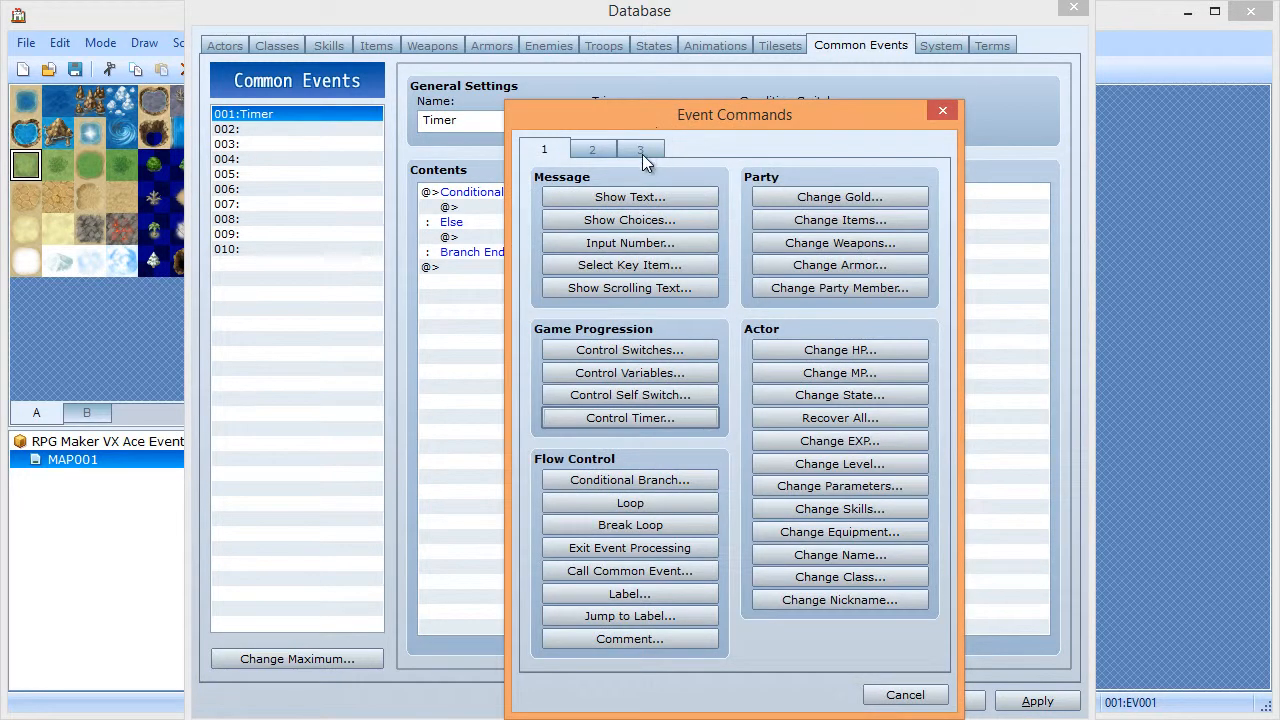
left_click(641, 150)
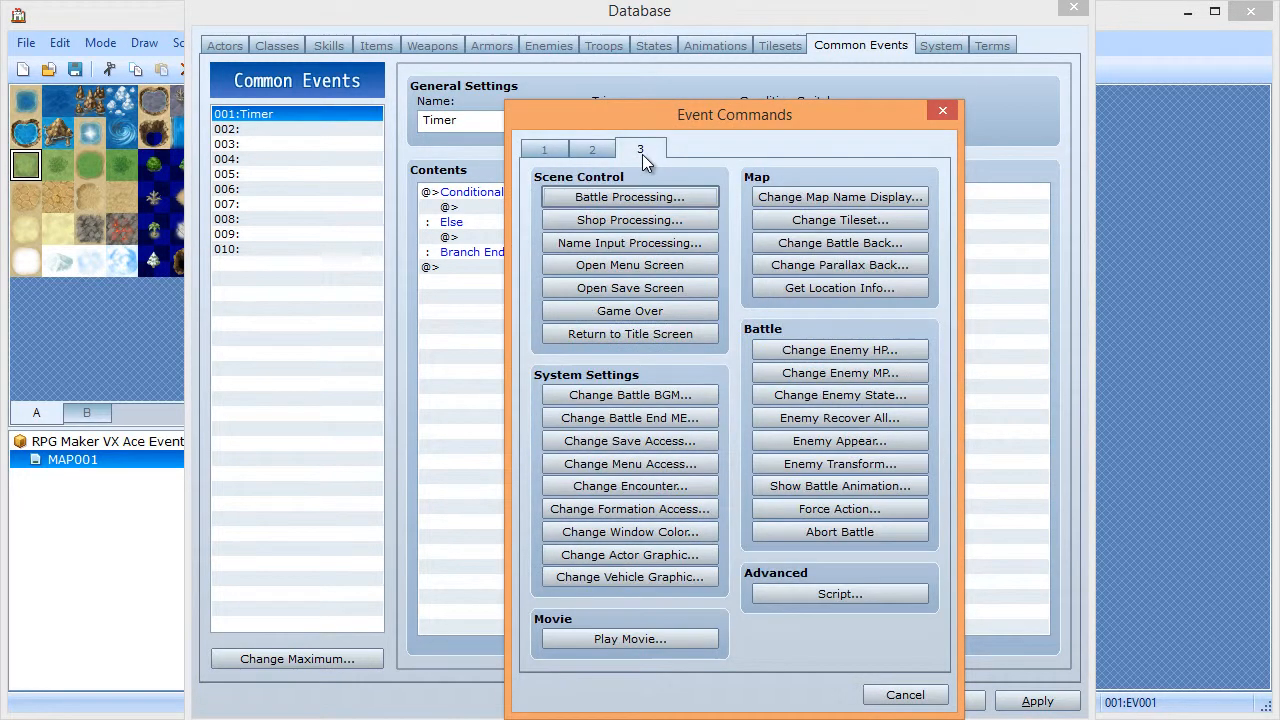
left_click(629, 310)
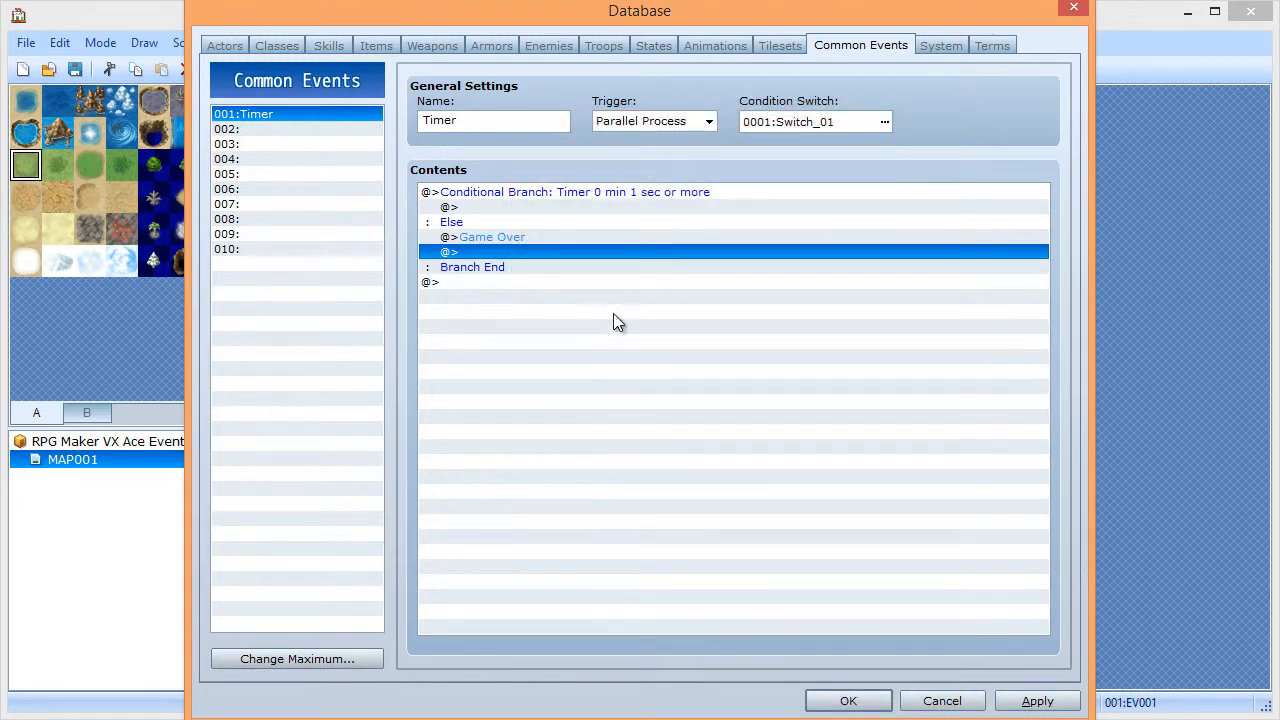
left_click(1062, 701)
left_click(848, 701)
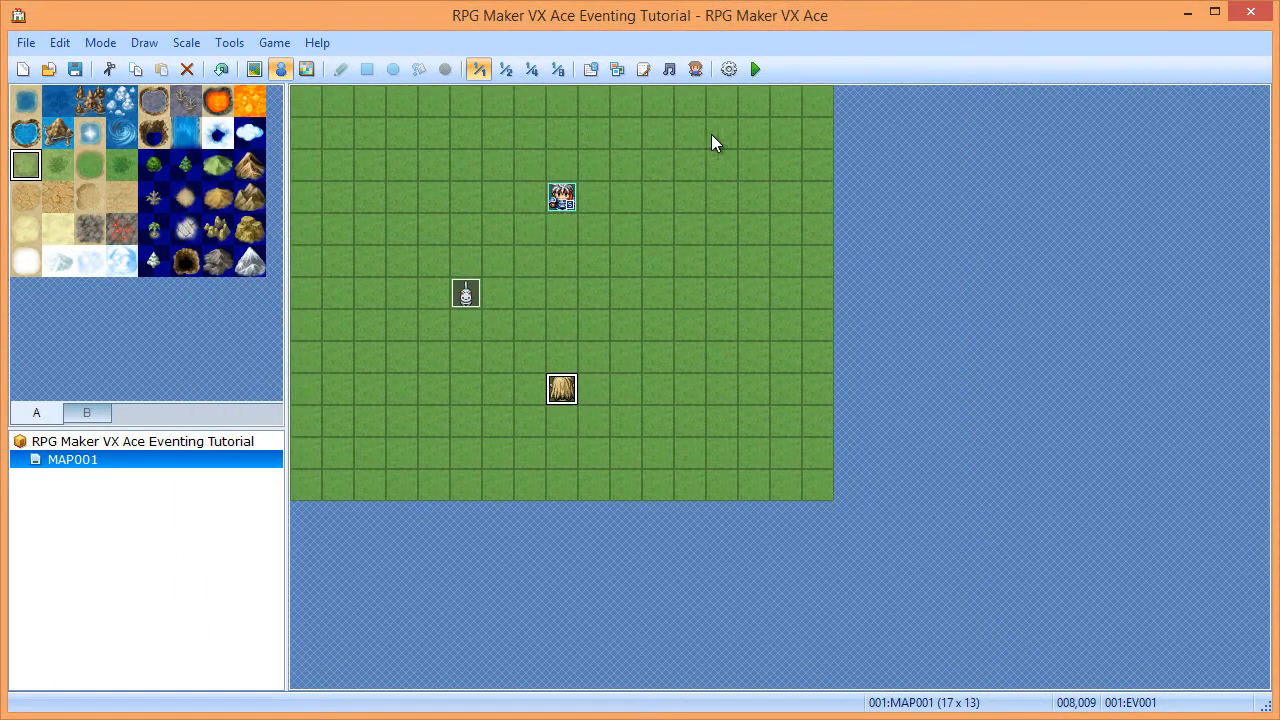
- Save and playtest until the countdown ends in Game Over, then choose Shutdown
left_click(72, 72)
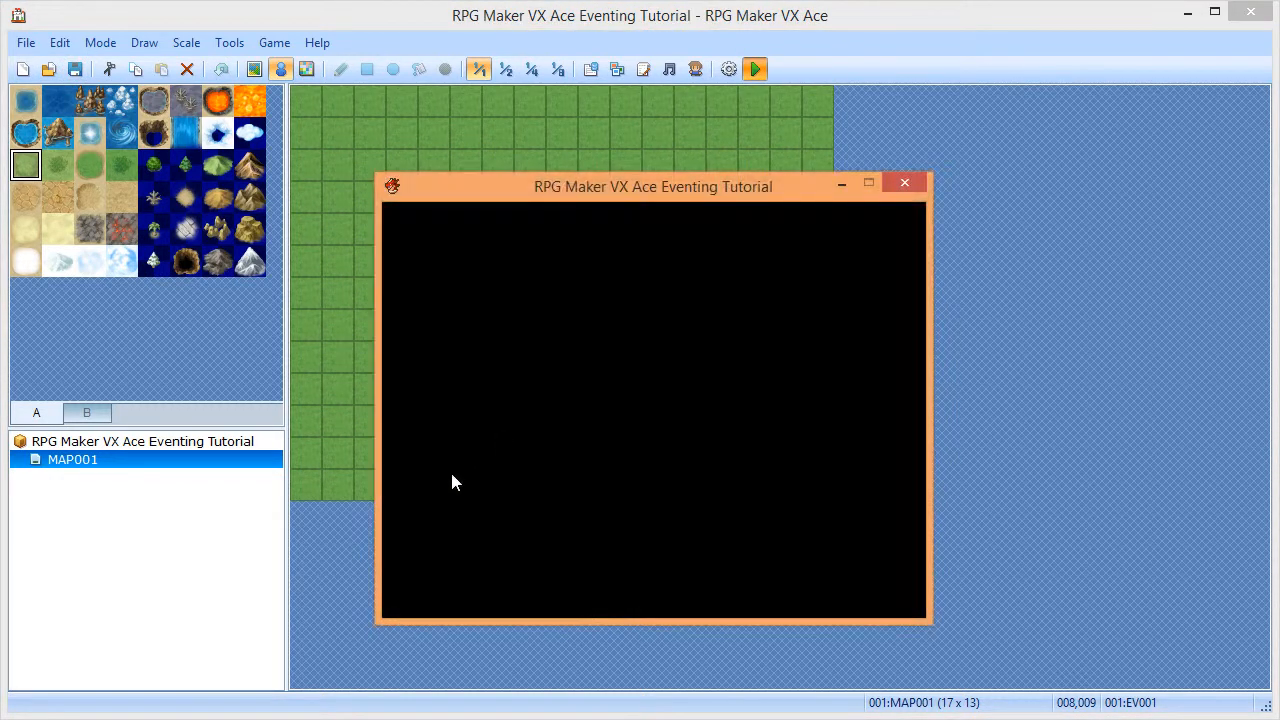
key("Return")
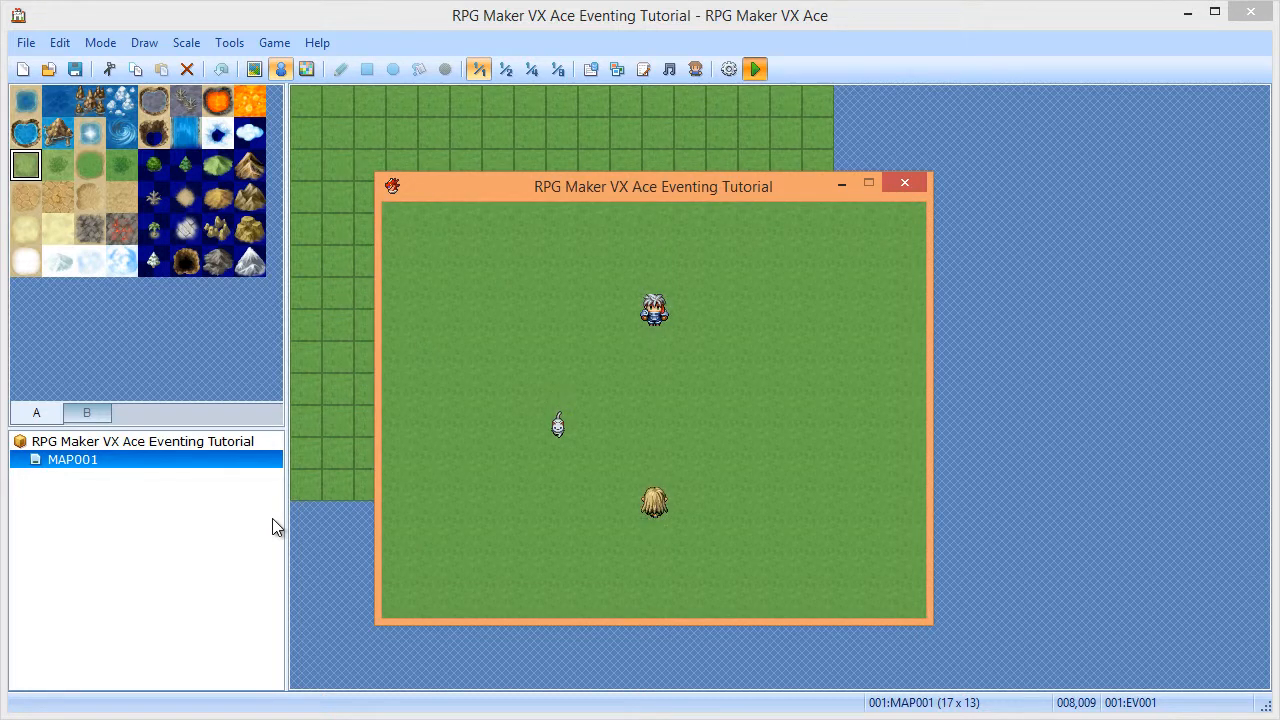
key("Down")
key("Return")
key("Up")
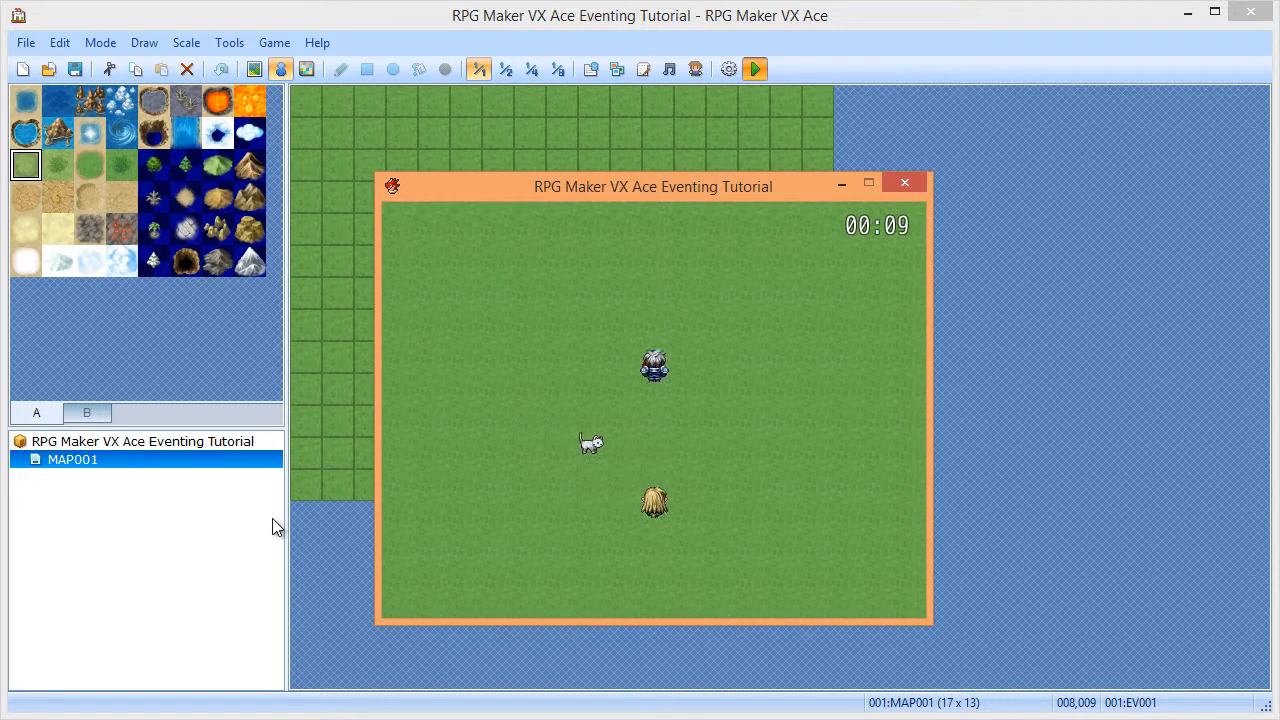
key("Right")
key("Right")
key("Right")
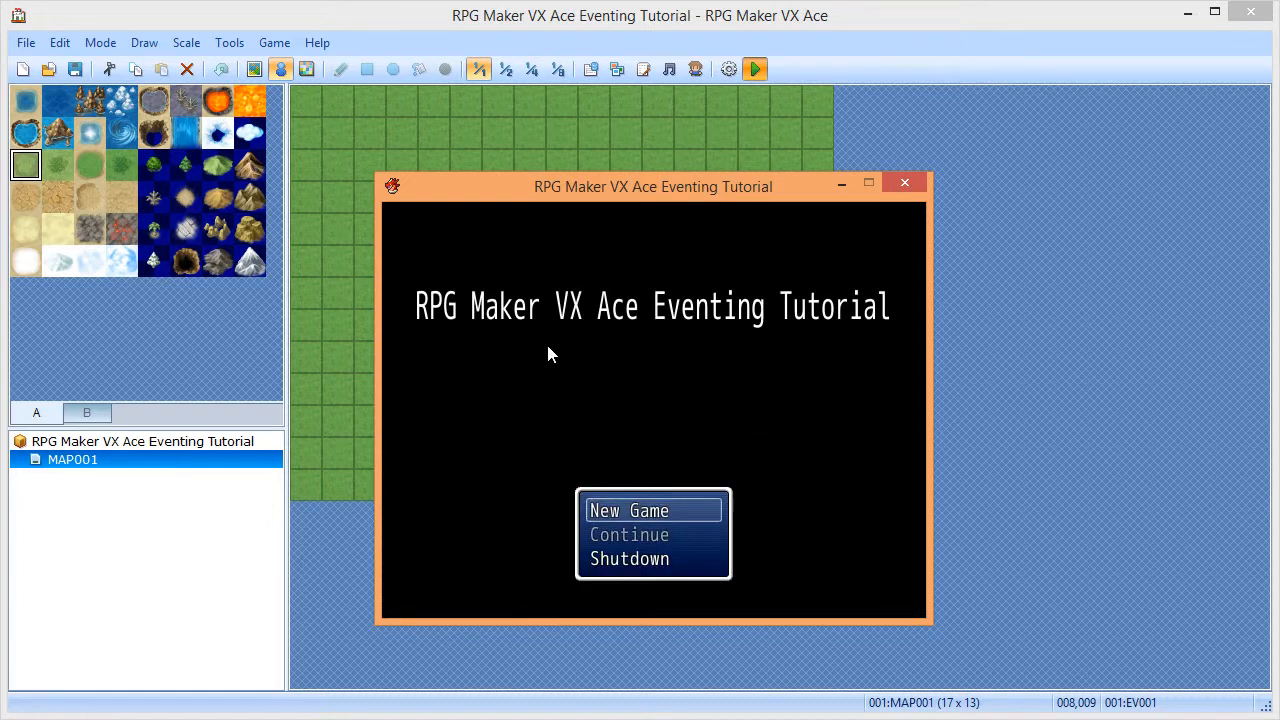
key("Up")
key("Return")
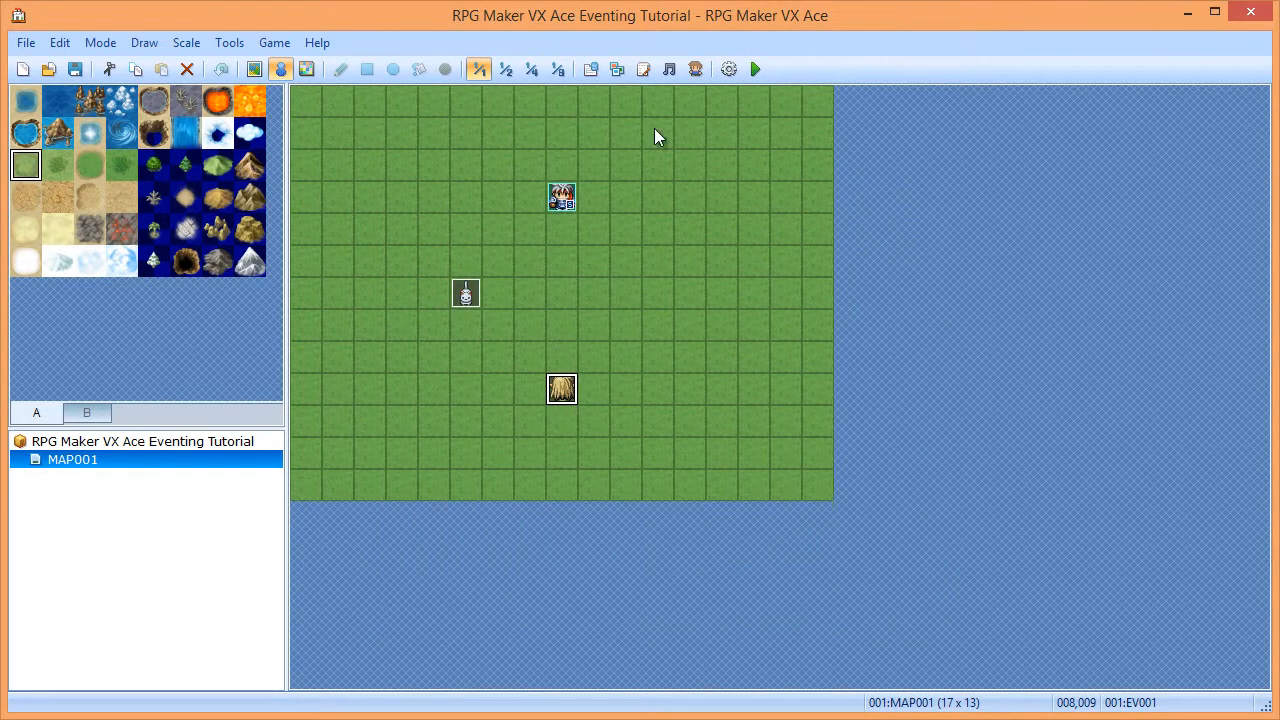
- Replace the Else case's Game Over with Play SE 'Buzzer1' and close the Database
left_click(591, 69)
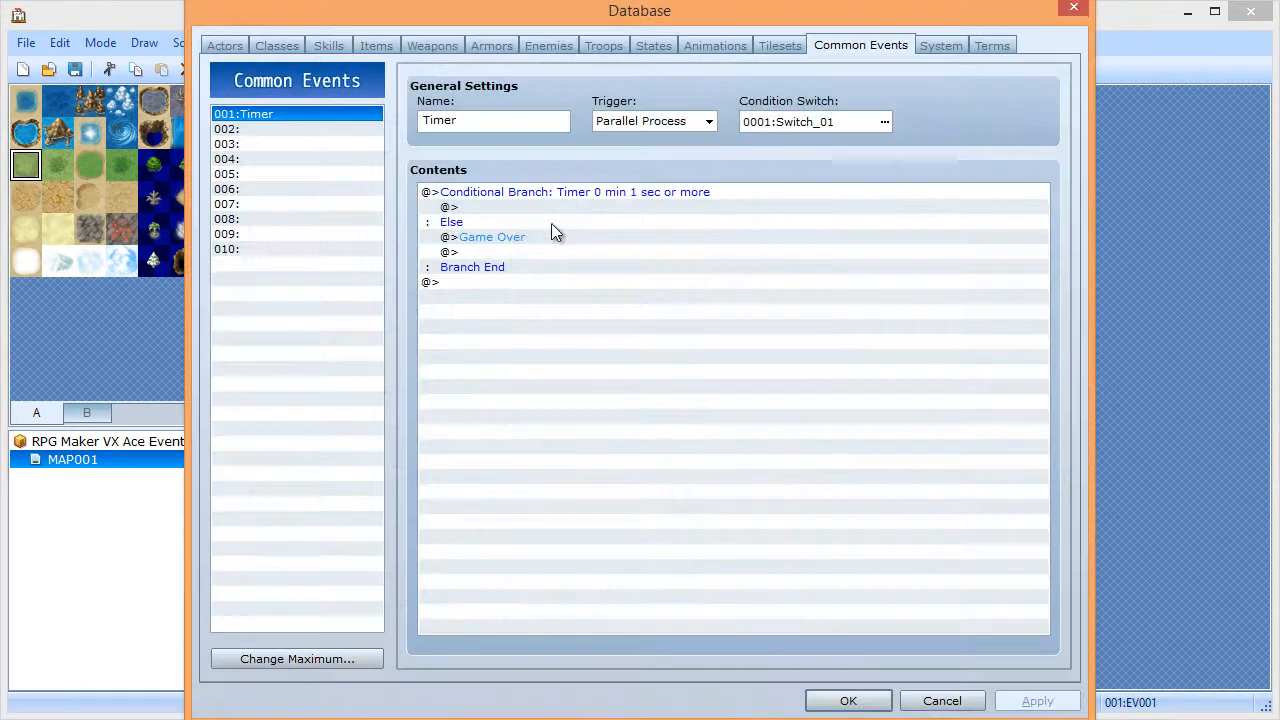
left_click(505, 233)
key("Delete")
double_click(504, 233)
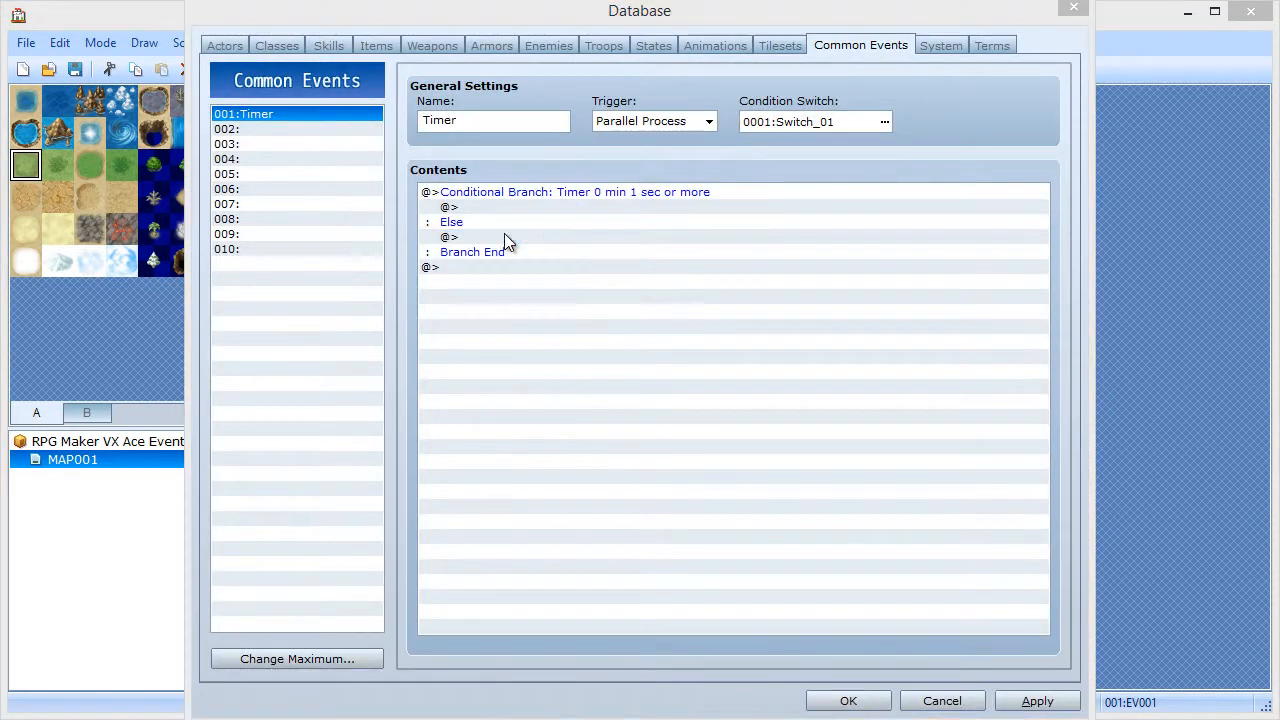
left_click(594, 148)
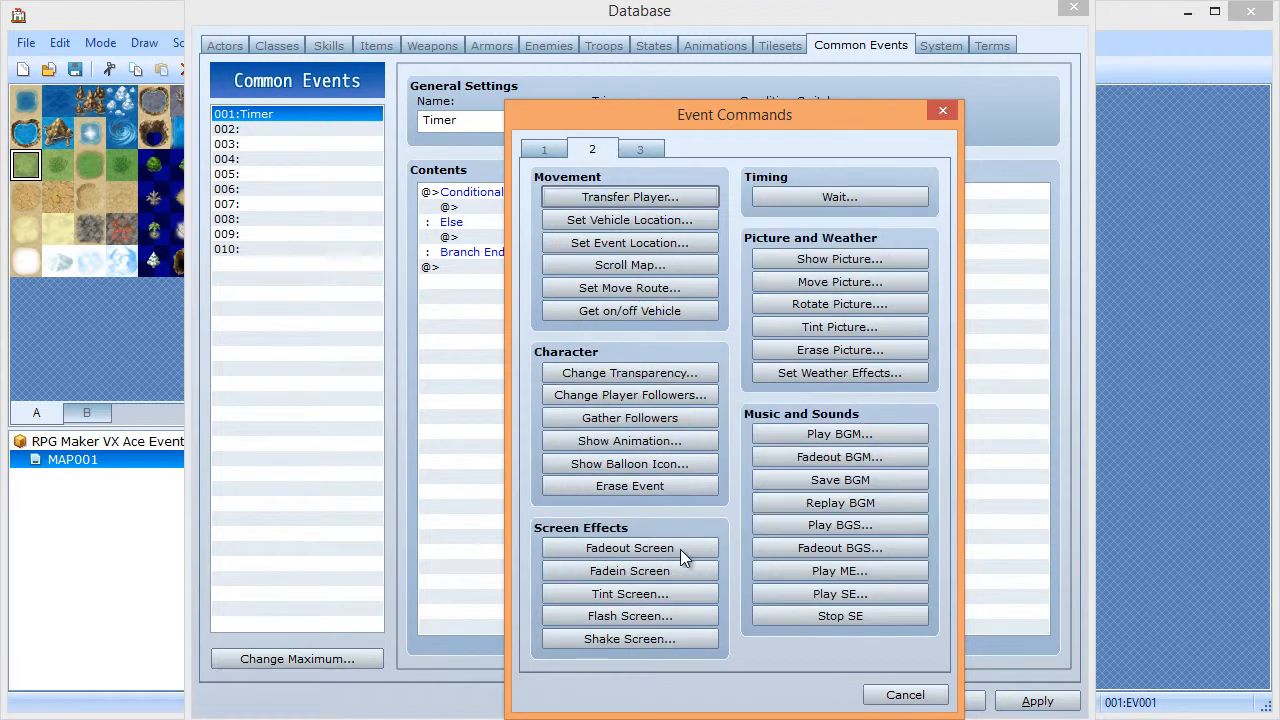
left_click(817, 593)
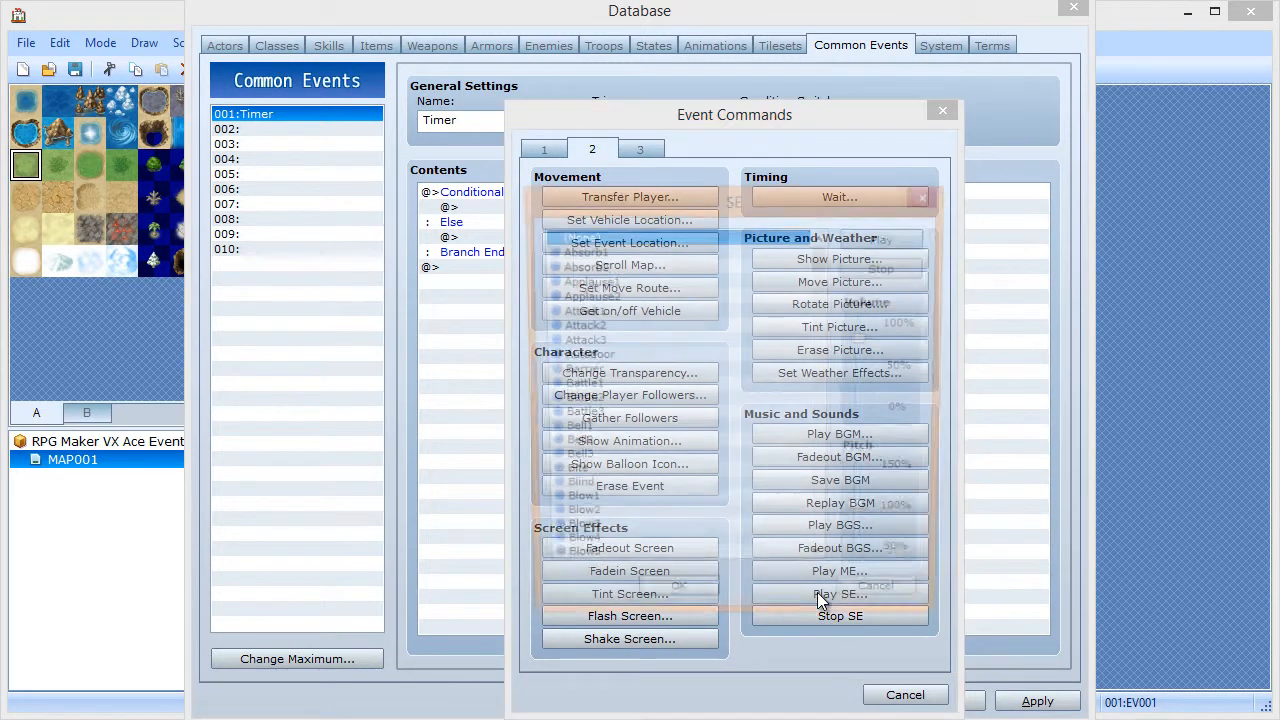
left_click_drag(824, 263, 824, 295)
left_click(590, 326)
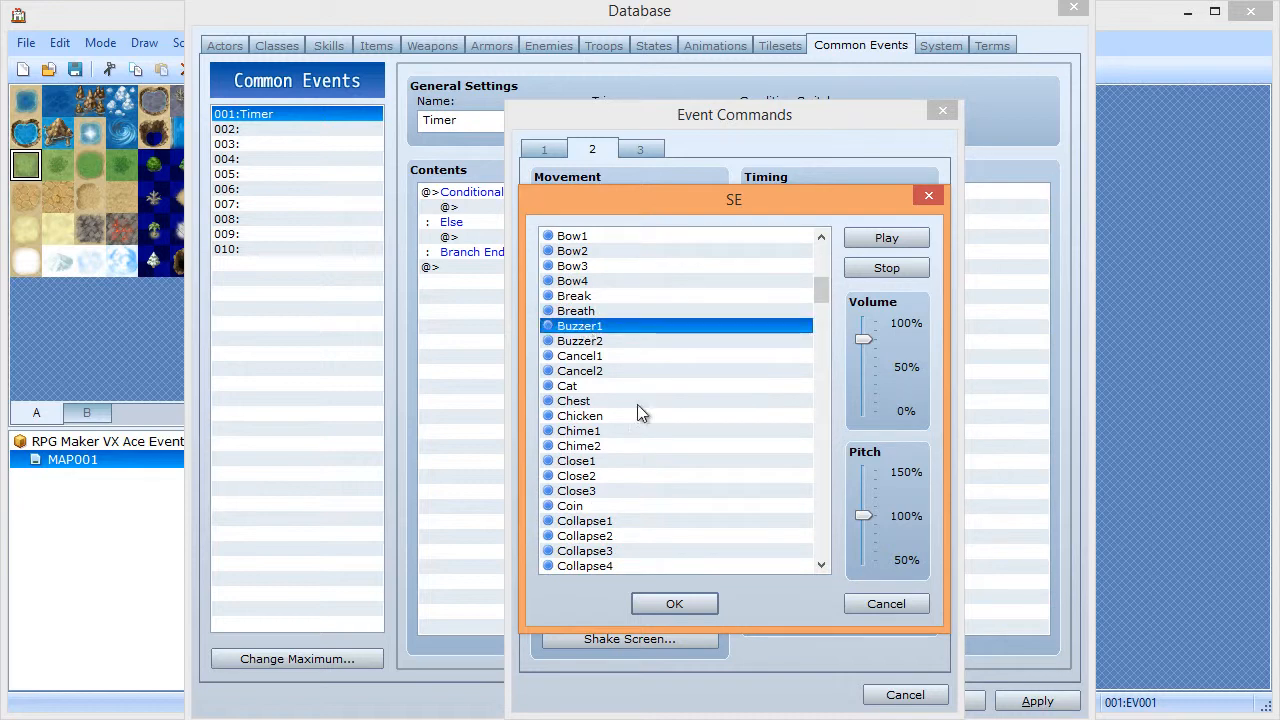
left_click(674, 604)
left_click(833, 701)
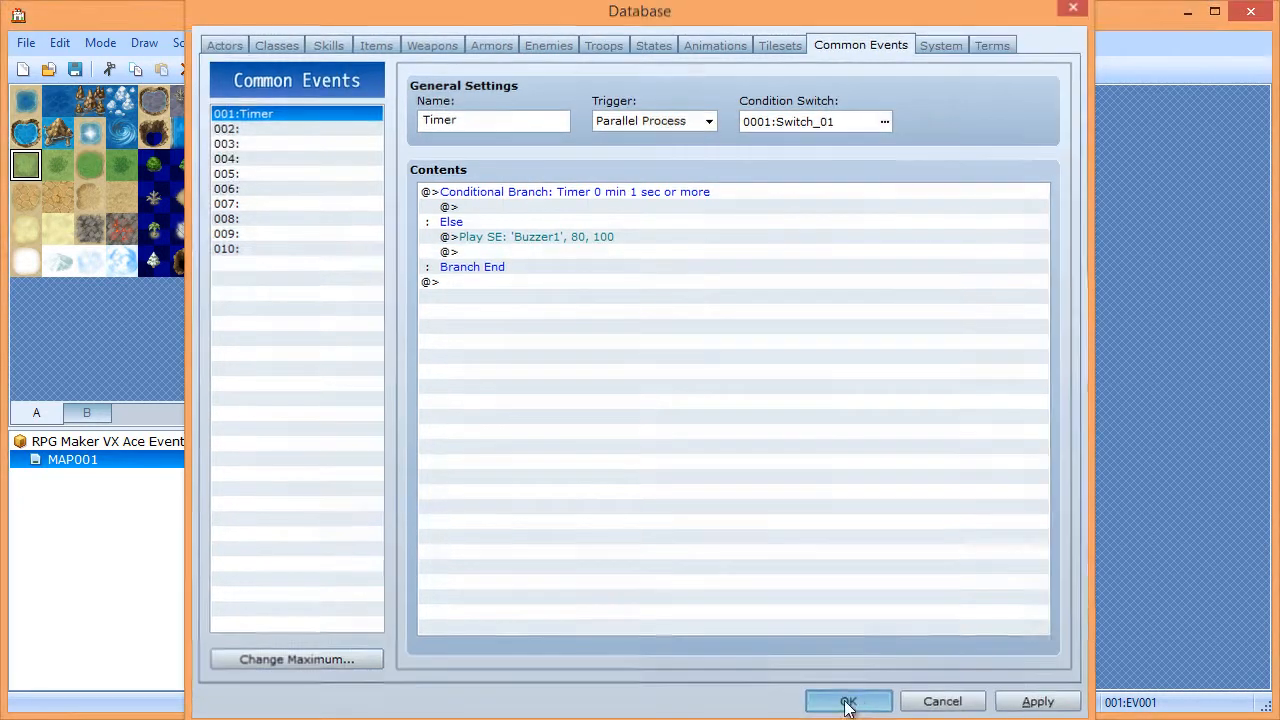
- Save the project, run a quick playtest, and close it
left_click(758, 71)
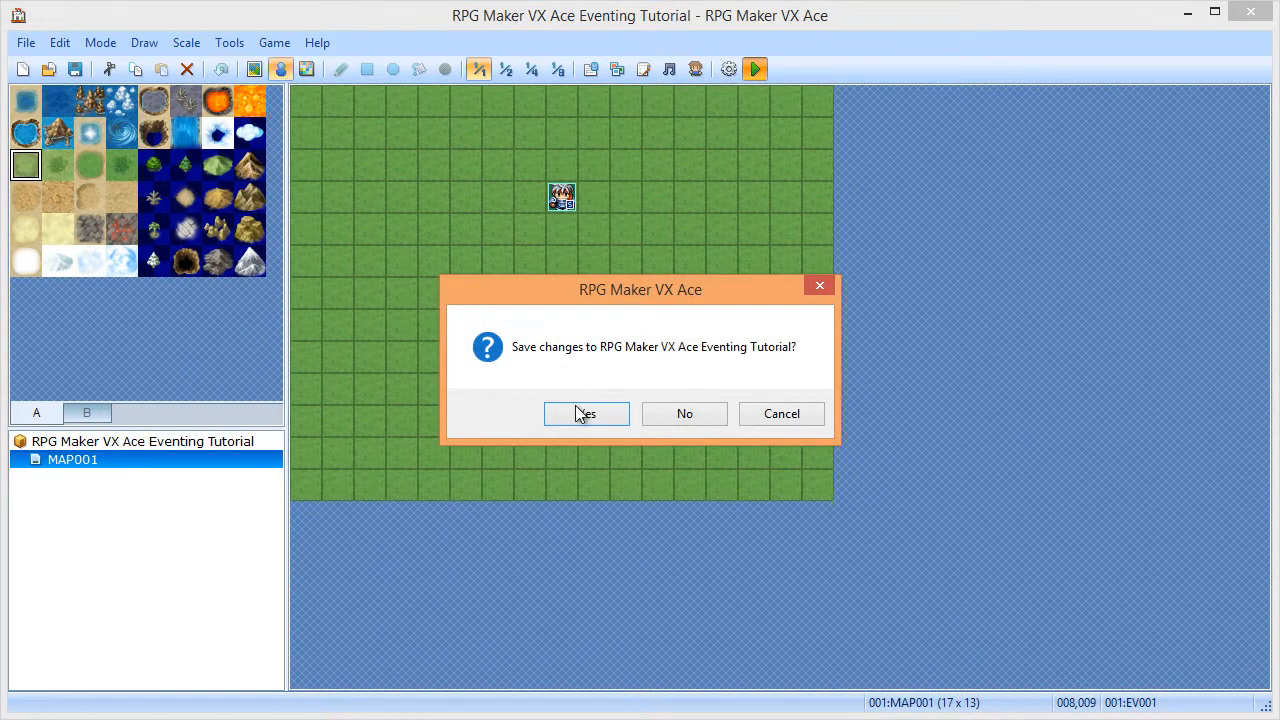
left_click(580, 411)
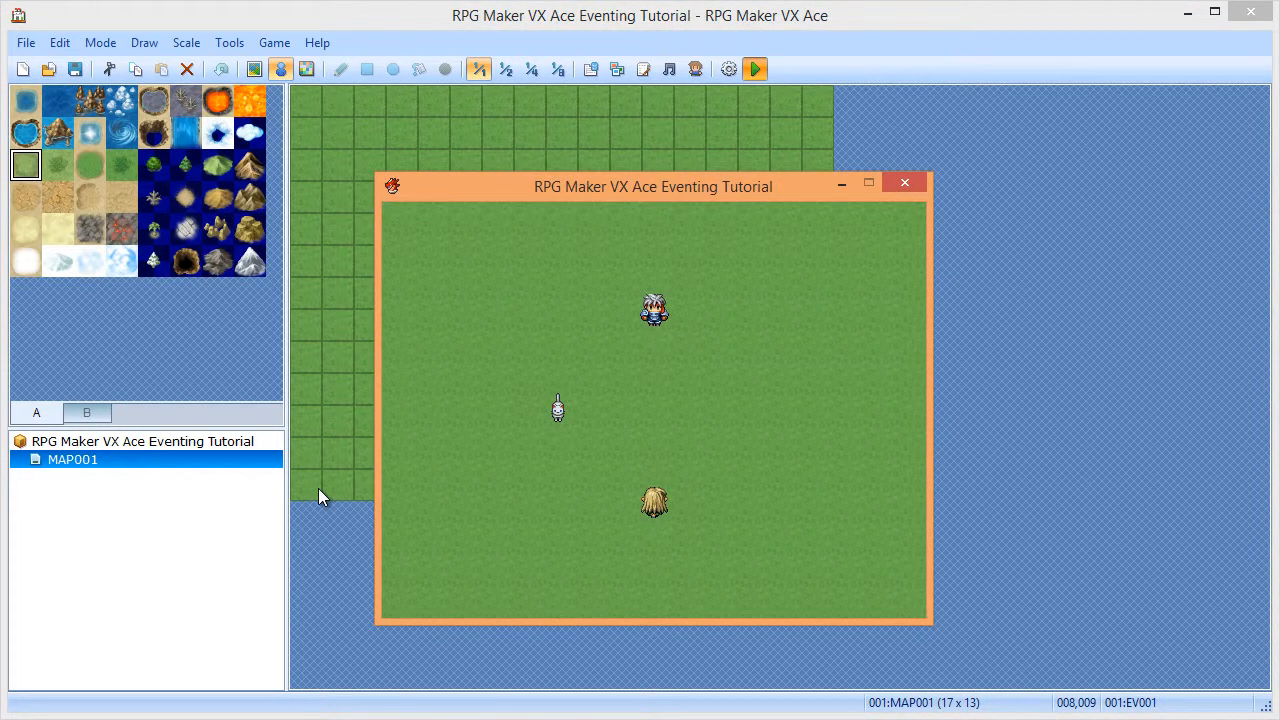
key("Down")
key("Down")
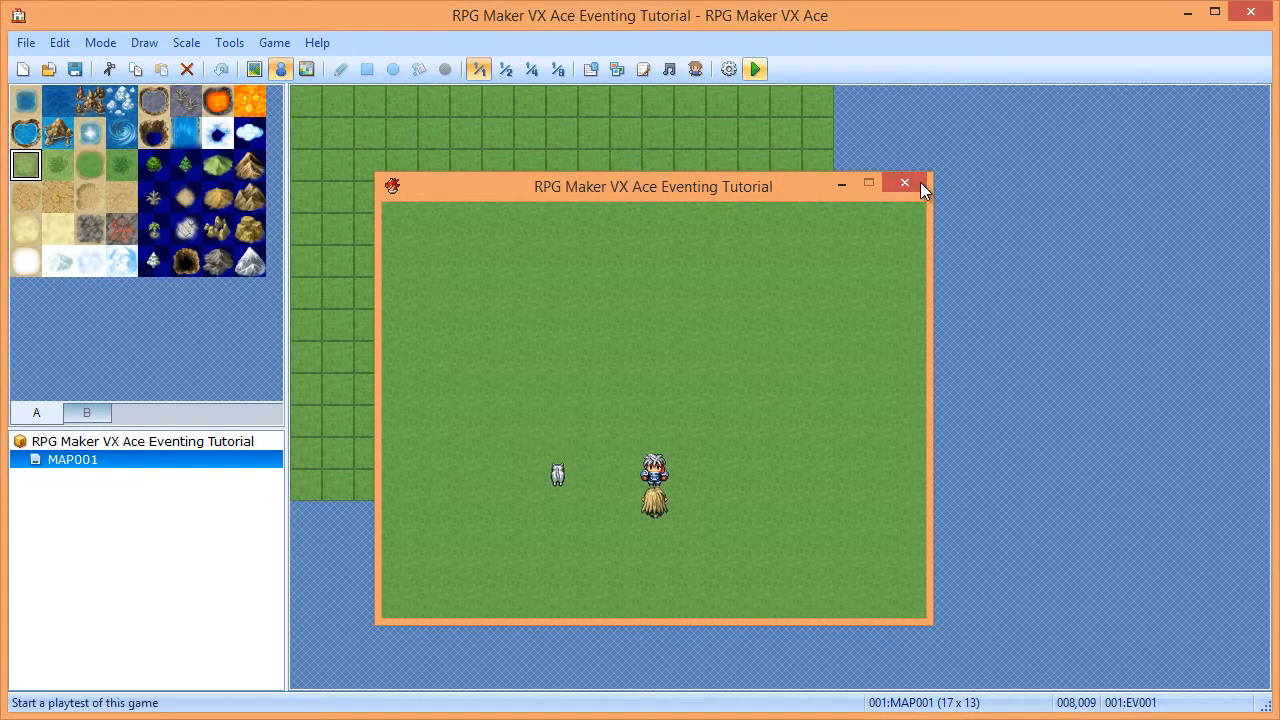
left_click(920, 182)
- Add Control Switches 0001 = OFF after the Buzzer1 sound in the Timer event
left_click(590, 69)
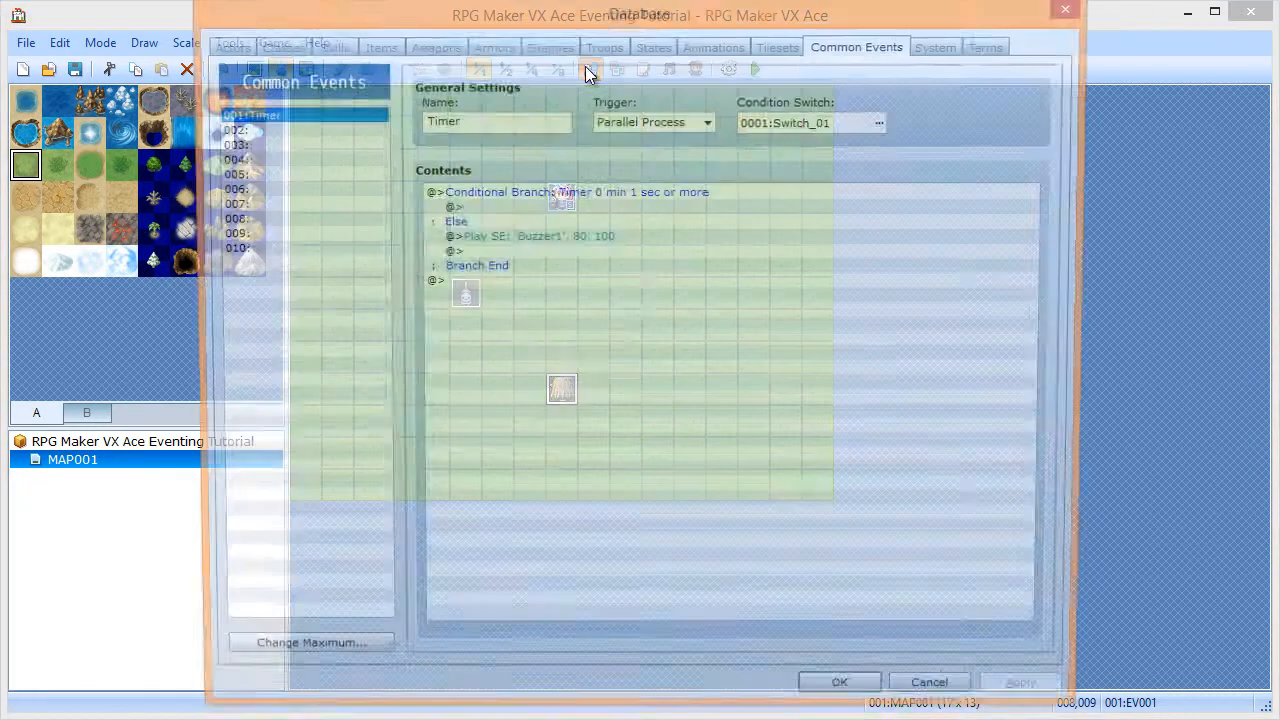
double_click(487, 252)
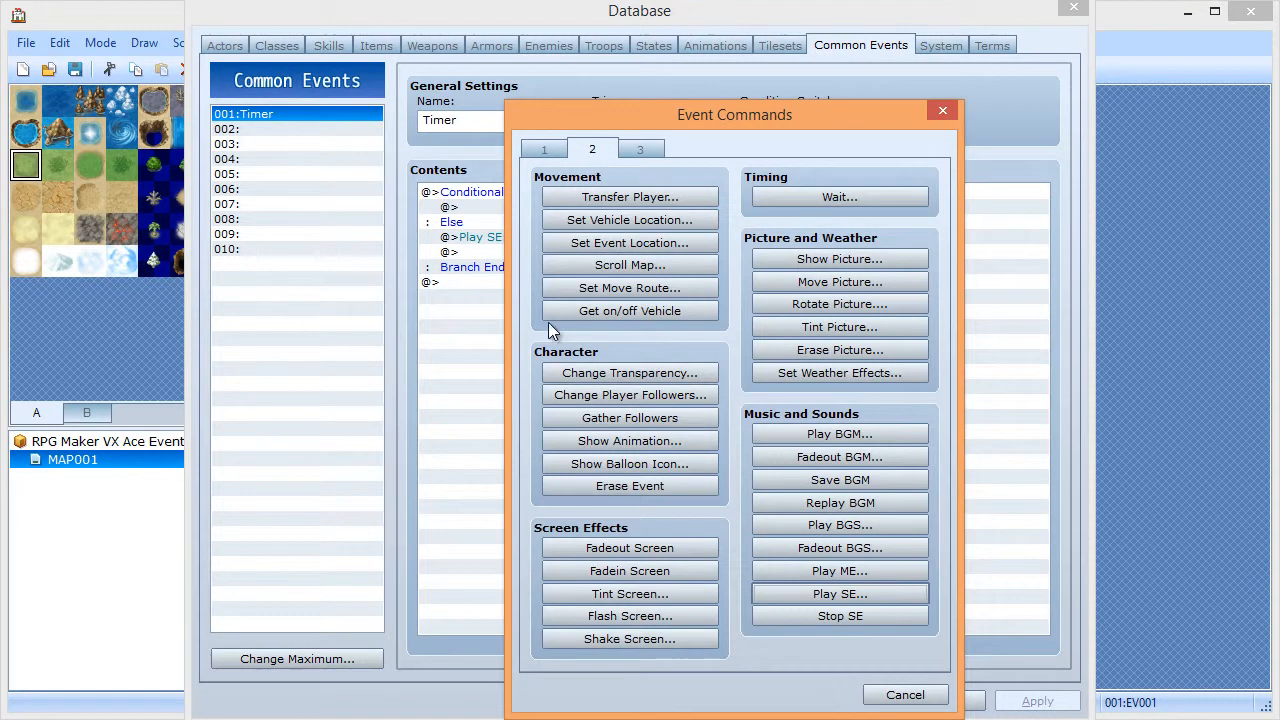
left_click(559, 150)
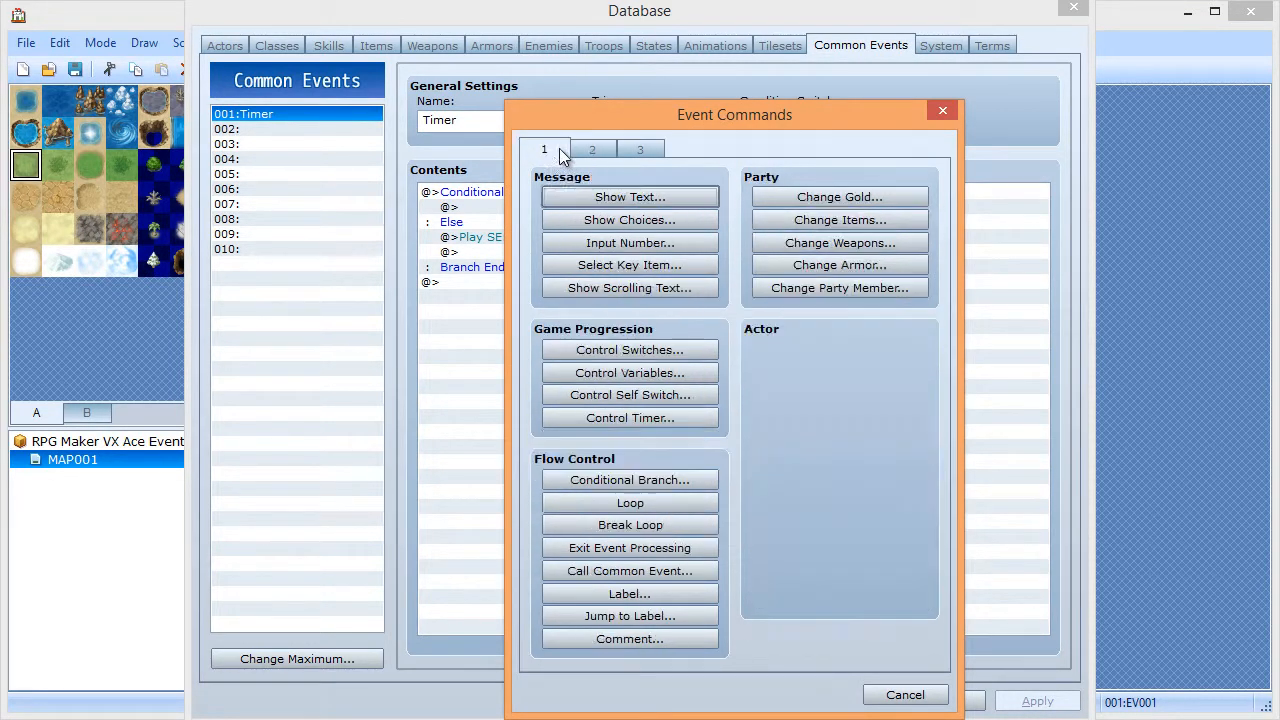
left_click(604, 353)
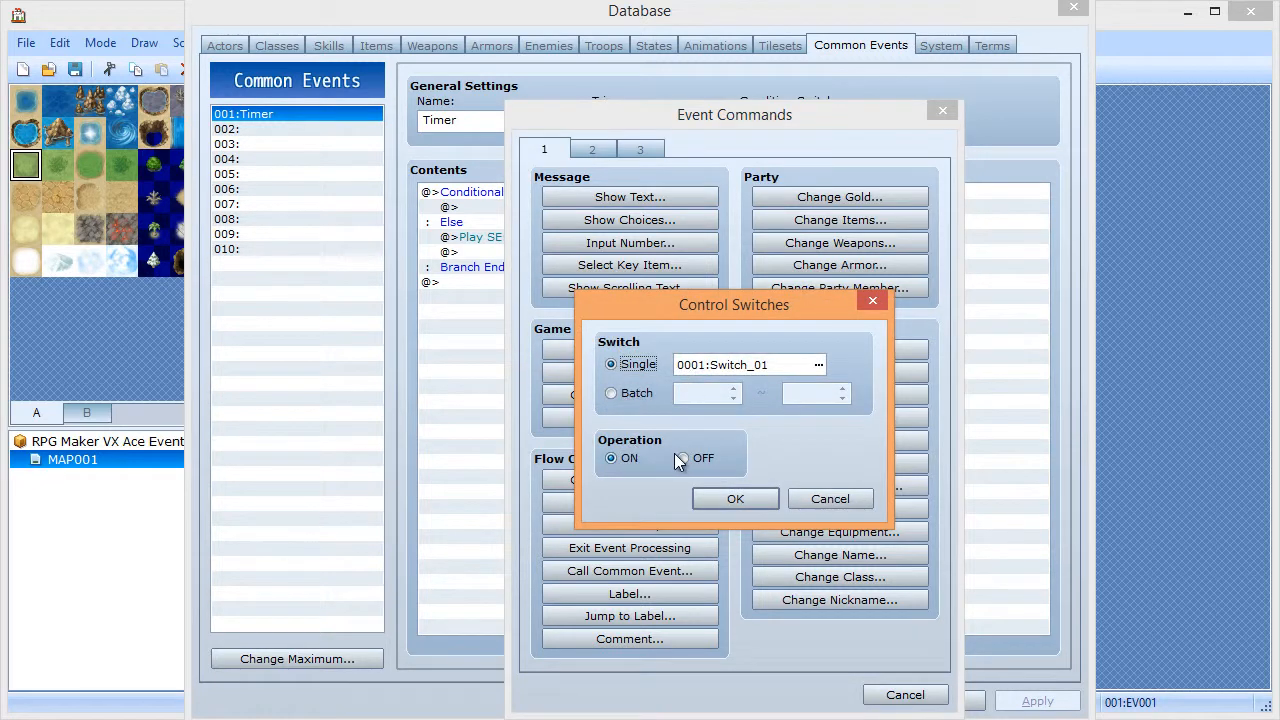
left_click(681, 458)
left_click(733, 497)
left_click(836, 702)
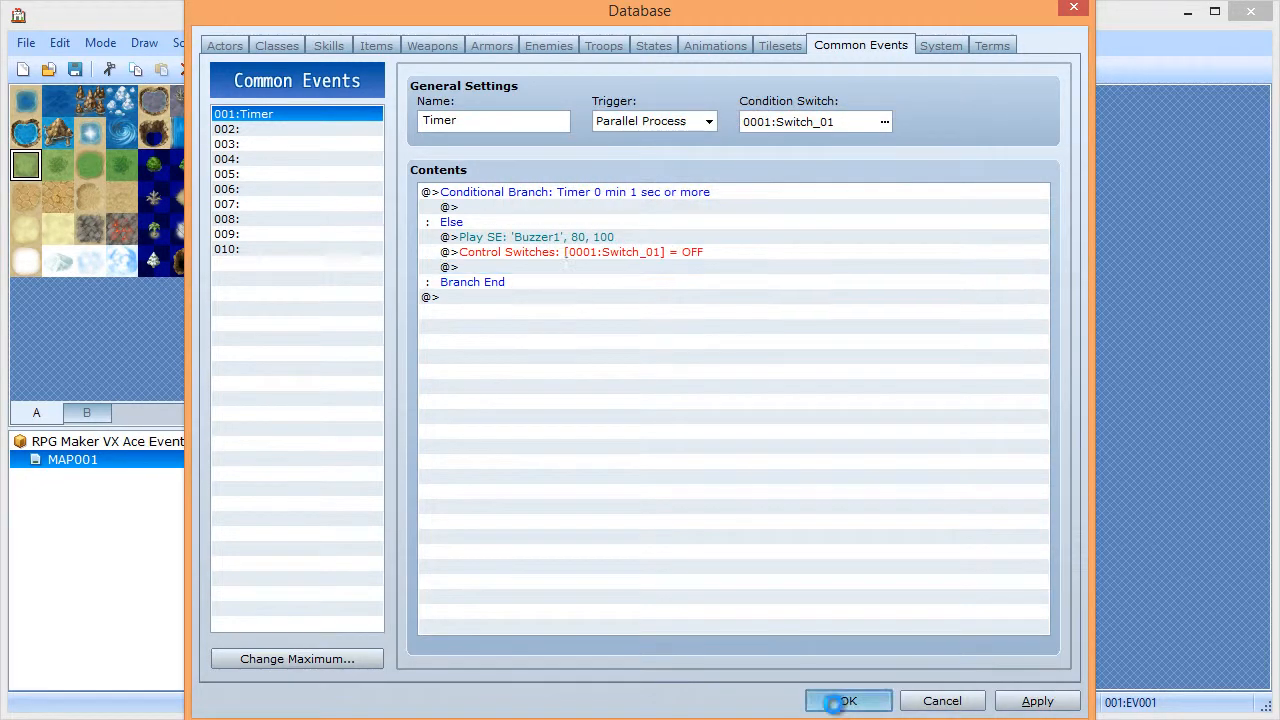
left_click(756, 69)
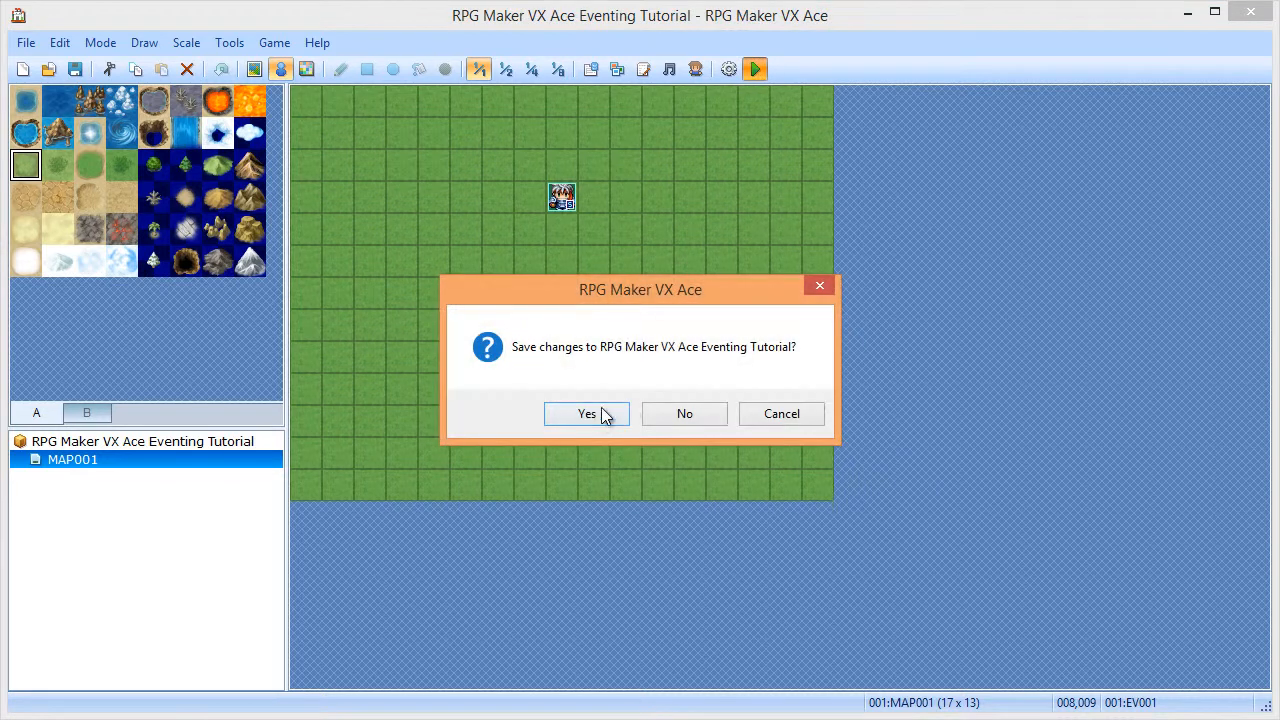
- Save, start a new game, and activate the straw bundle to start the timer
left_click(606, 417)
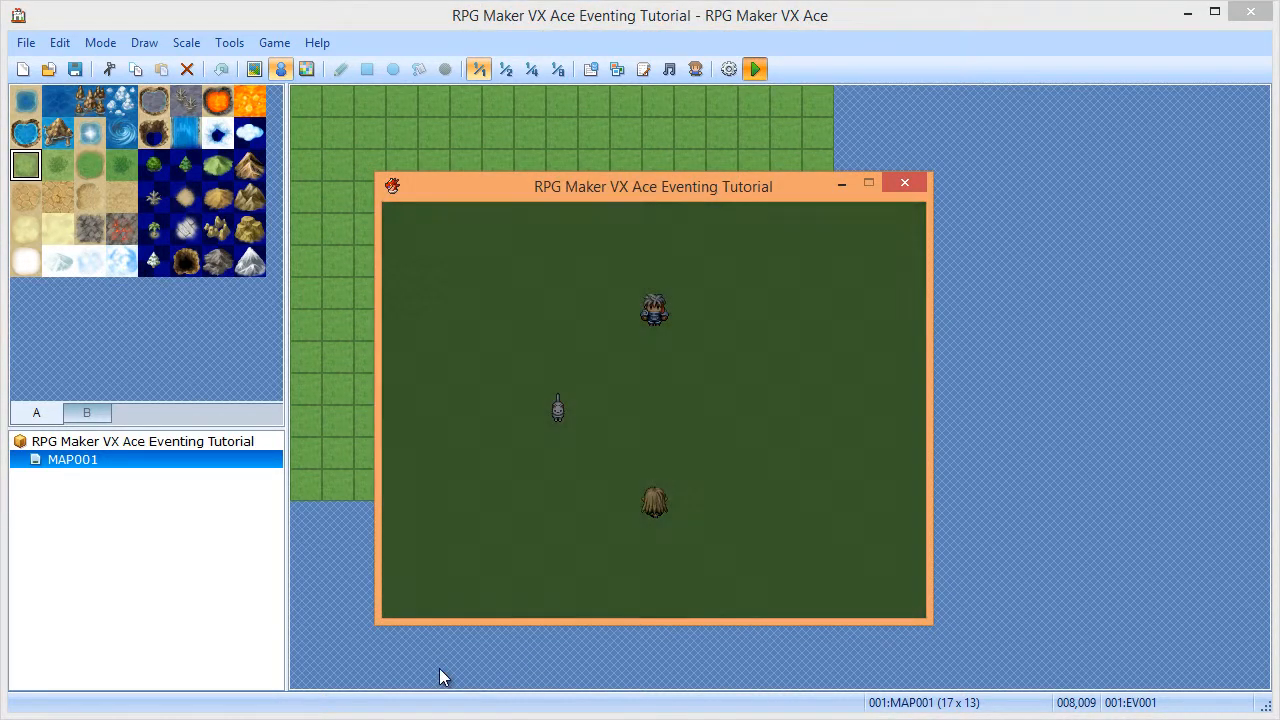
key("shift+Down")
key("Return")
- Walk around until the timer reaches 00:00 with no Game Over, then close the playtest
key("shift+Up")
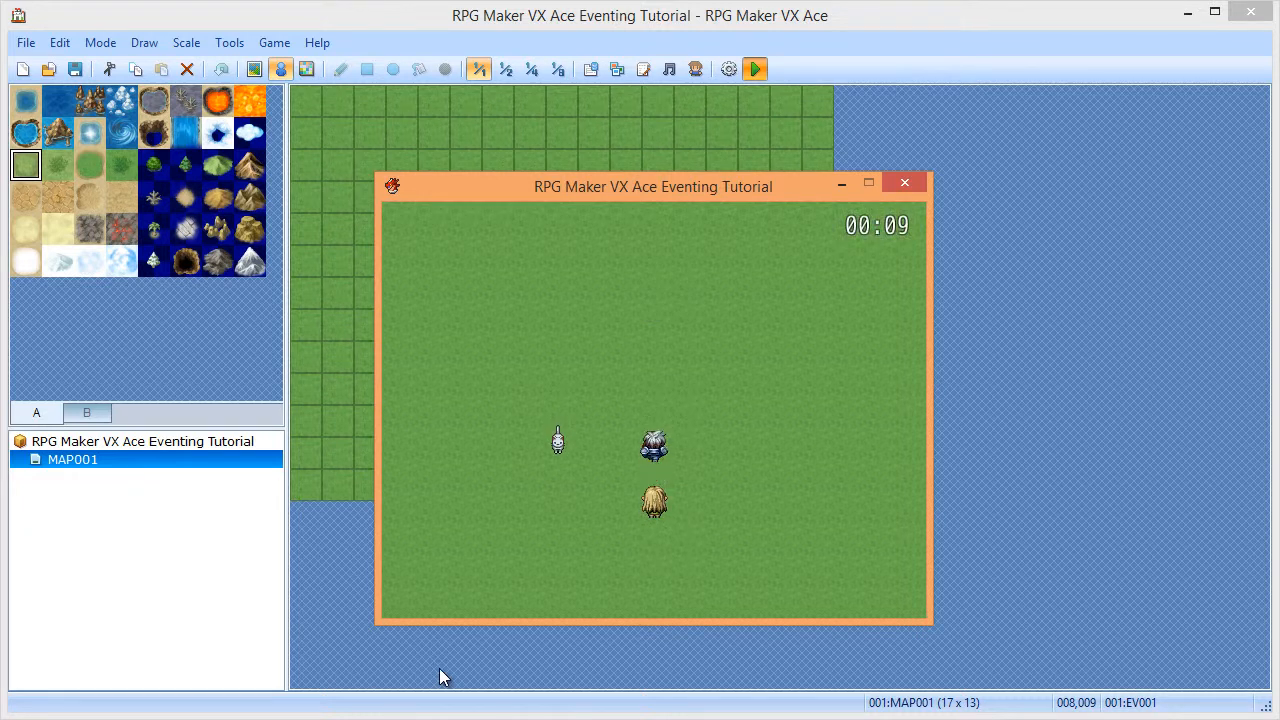
key("shift+Right")
key("shift+Right")
key("shift+Down")
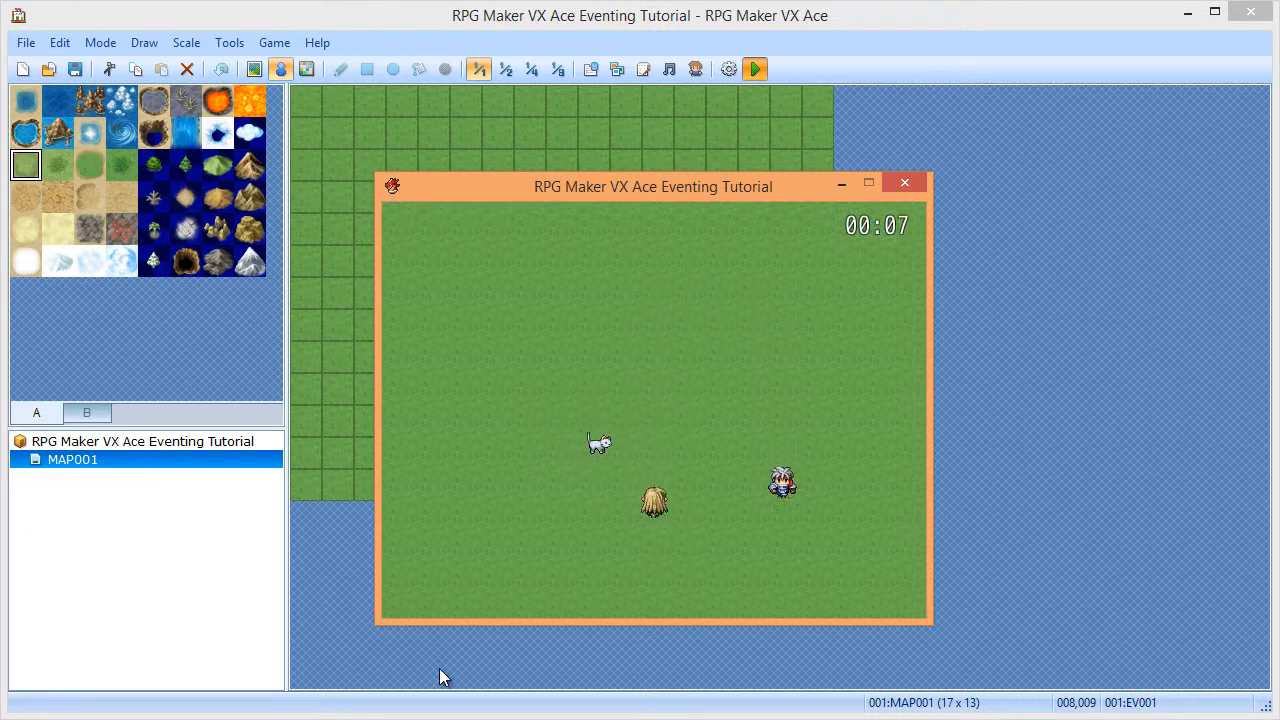
key("shift+Up")
key("shift+Right")
key("shift+Down")
key("shift+Up")
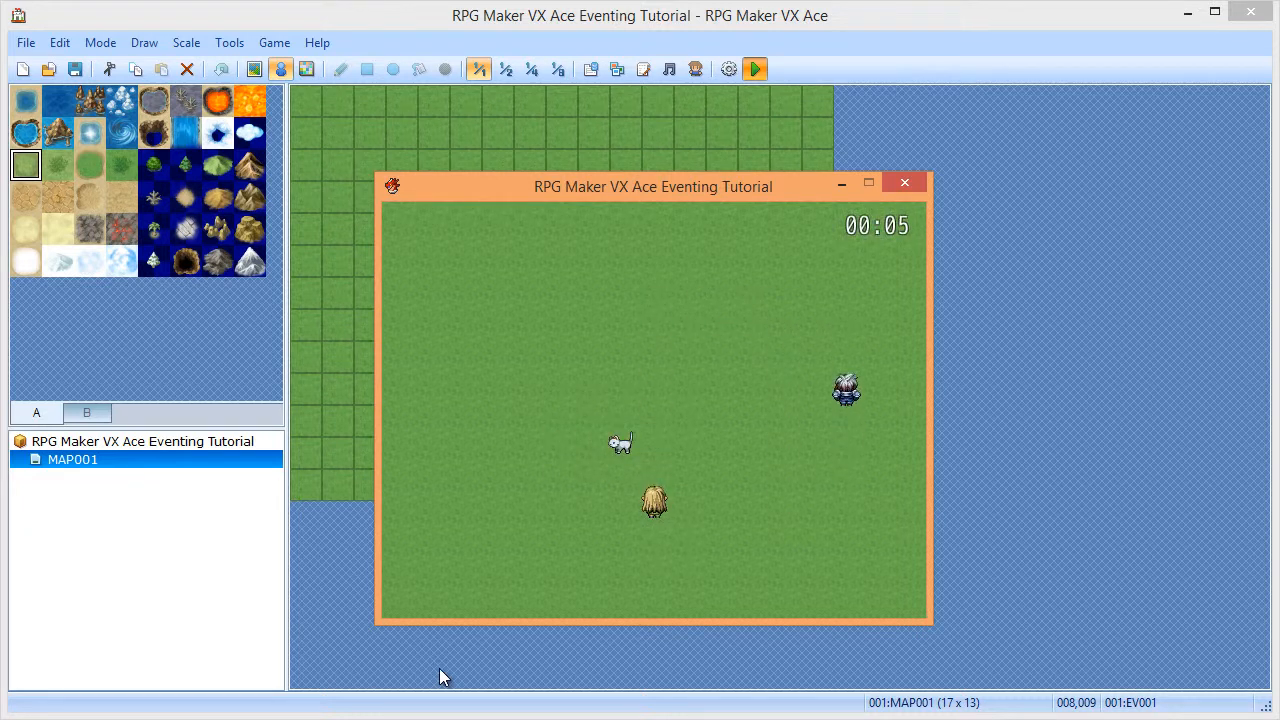
key("shift+Right")
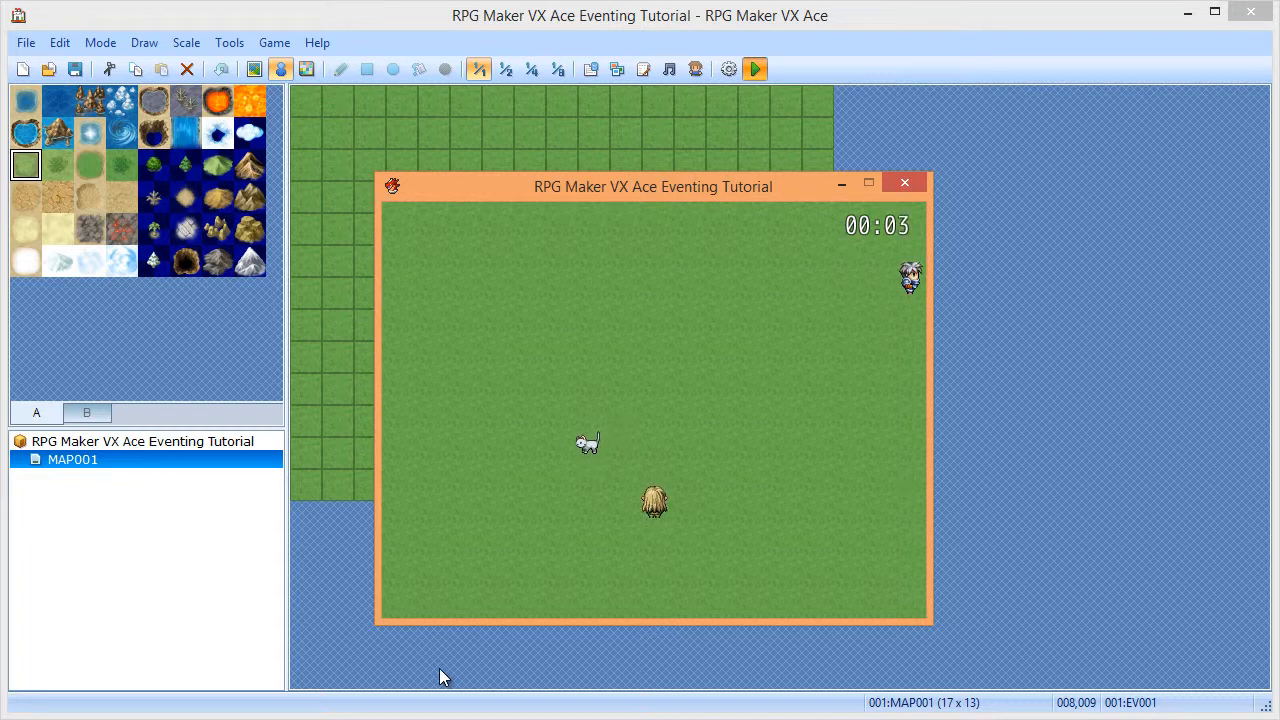
key("Left")
key("Down")
key("Up")
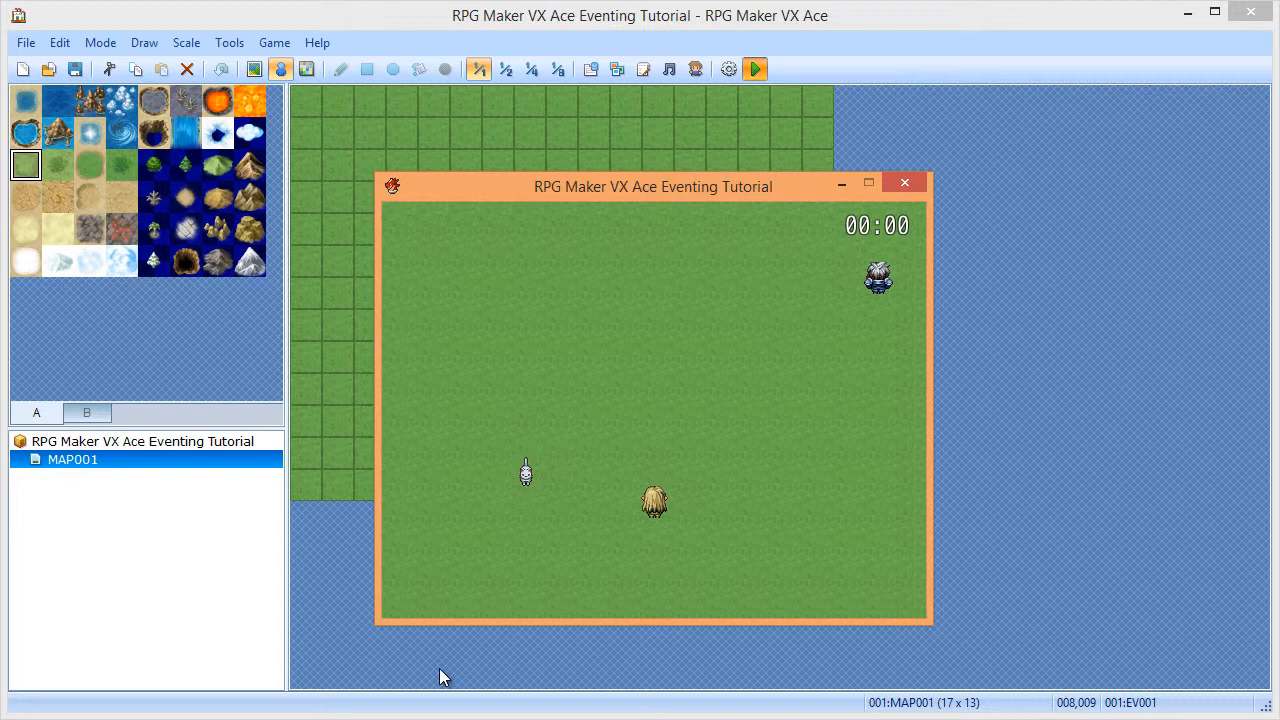
left_click(906, 174)
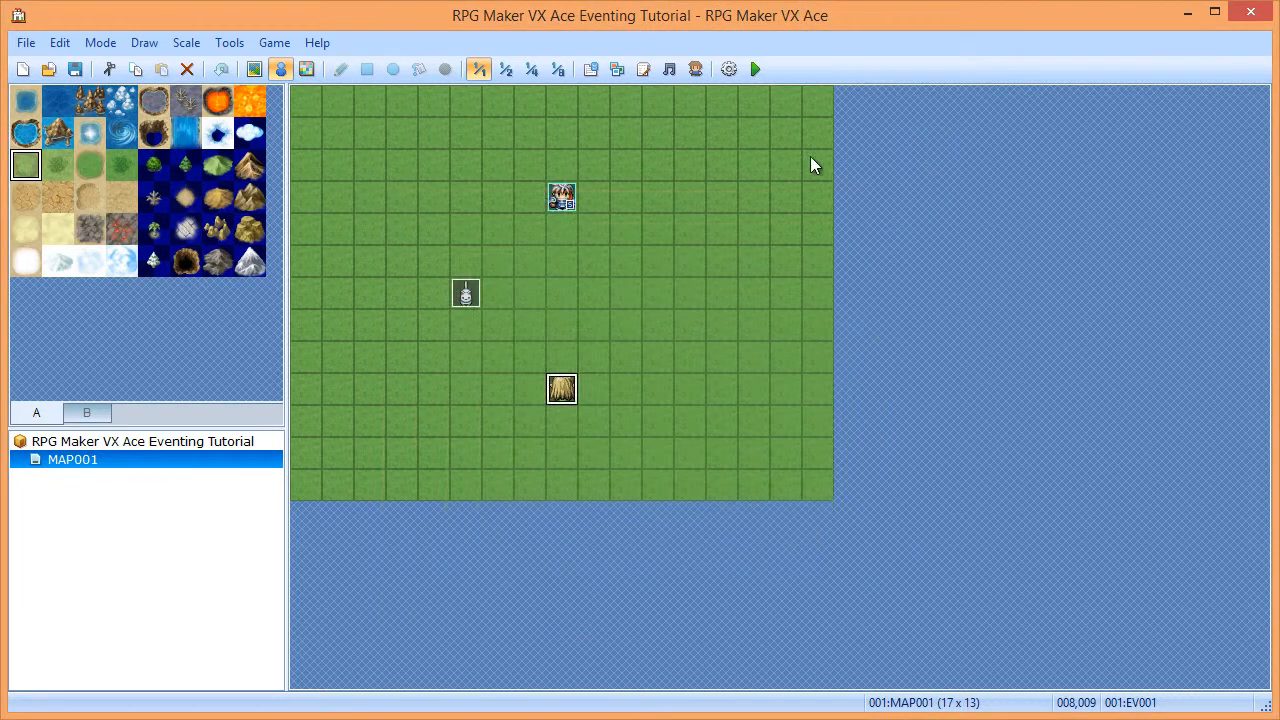
- Delete the whole Conditional Branch block from the Timer common event, then open EV001
left_click(591, 70)
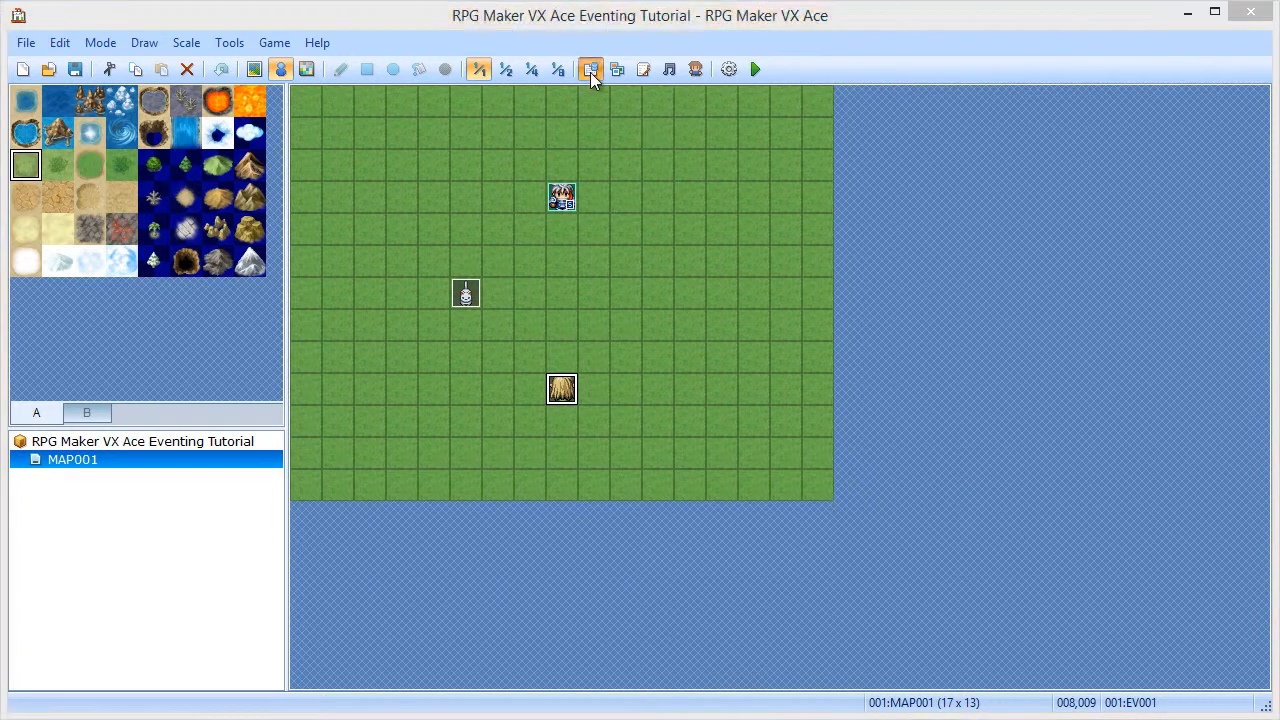
double_click(514, 249)
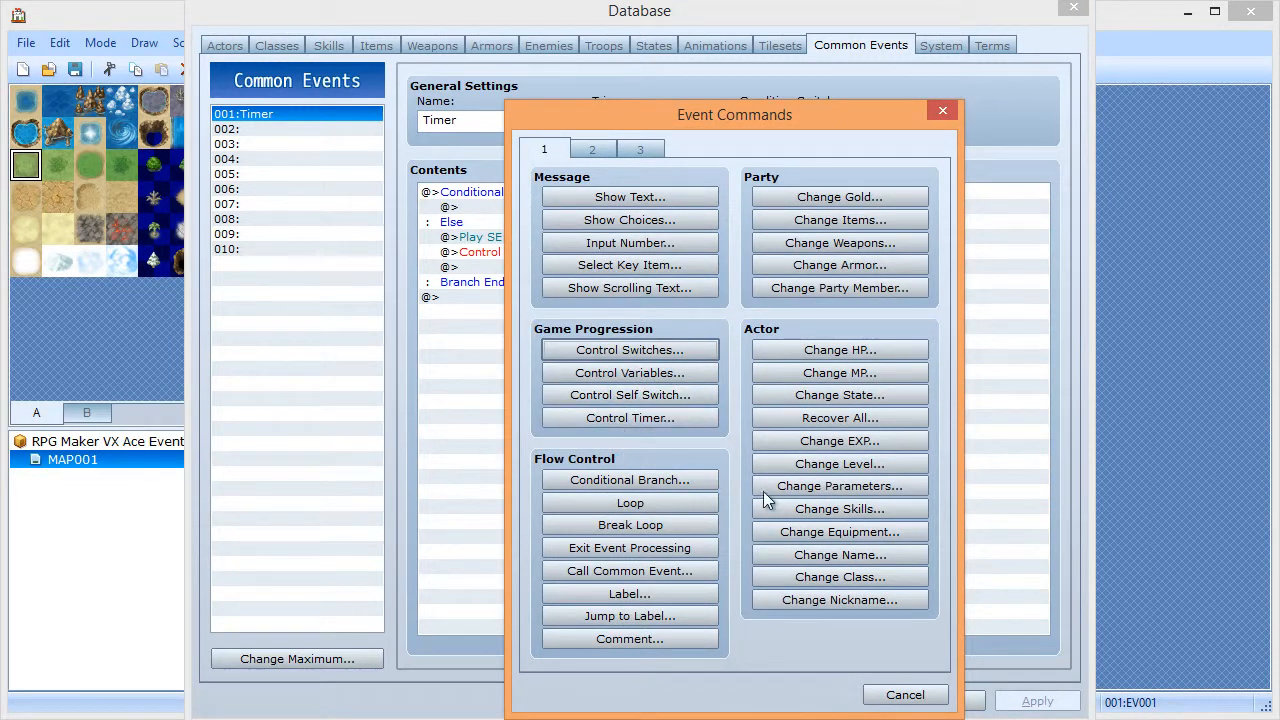
left_click(905, 694)
left_click(456, 191)
key("Delete")
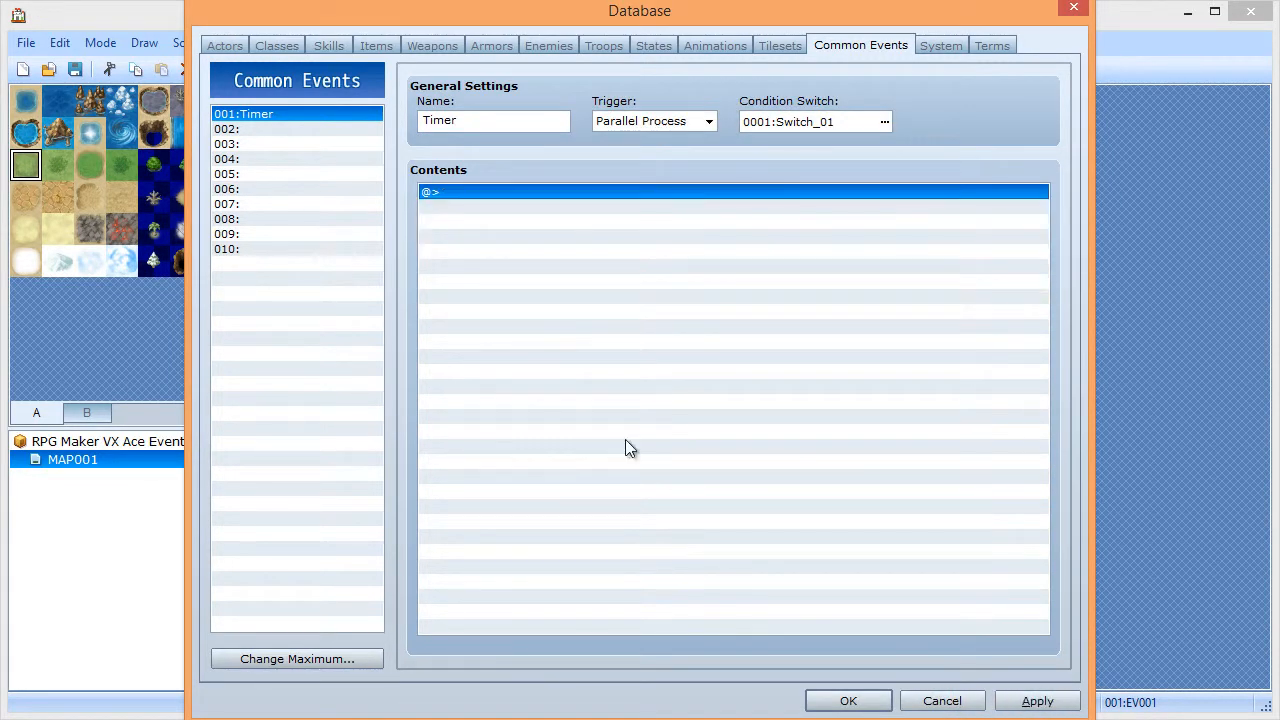
left_click(848, 700)
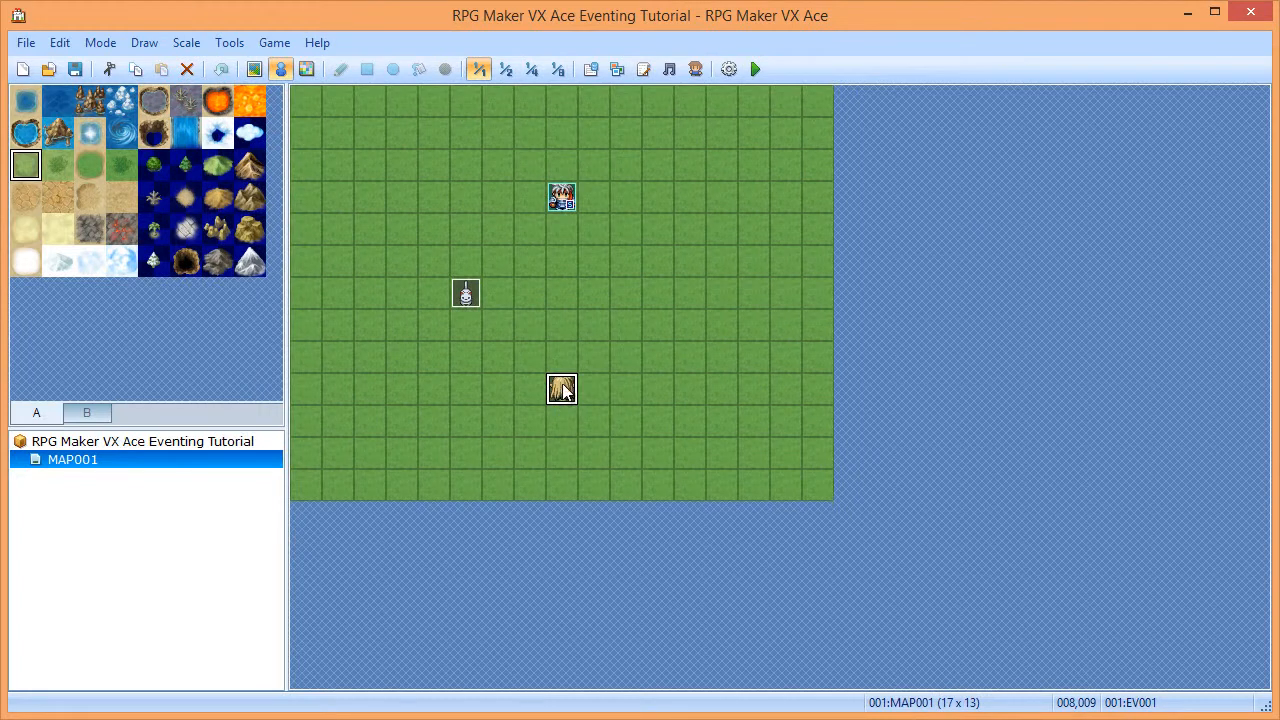
double_click(563, 389)
- Clear EV001's old commands and add a Conditional Branch on Switch 0001 ON with Else
left_click_drag(671, 161, 670, 198)
key("Delete")
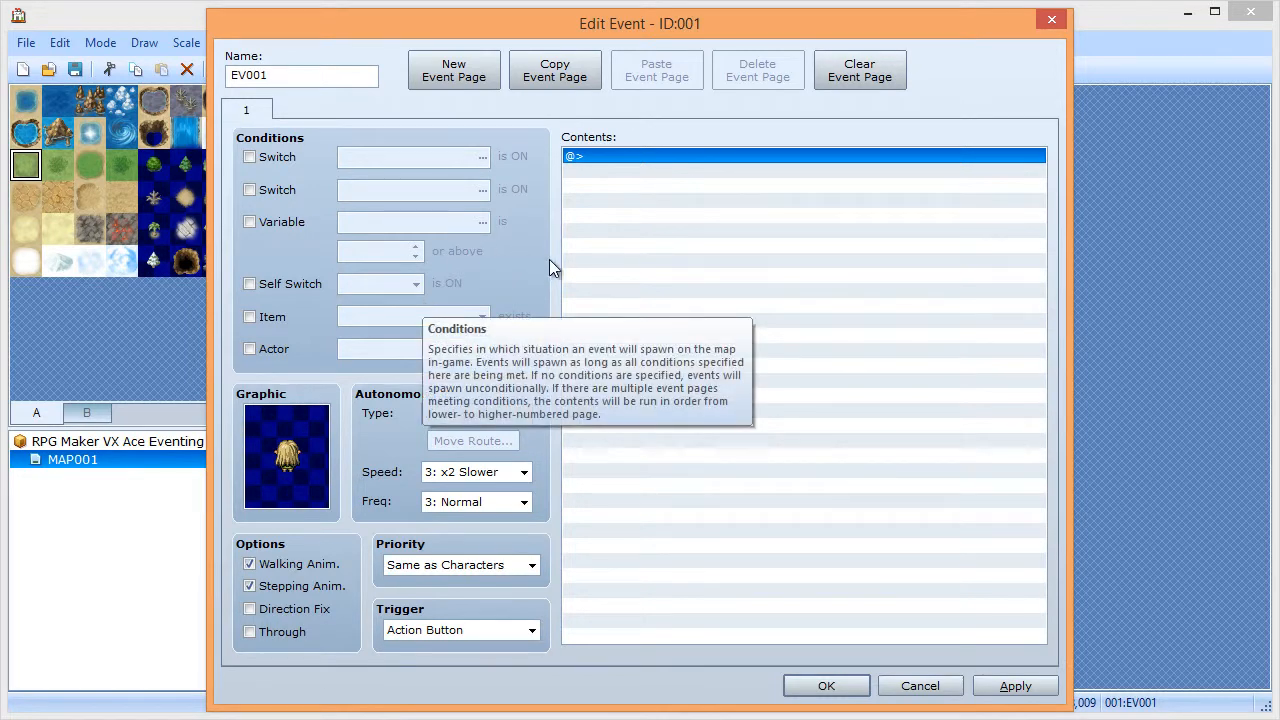
double_click(696, 159)
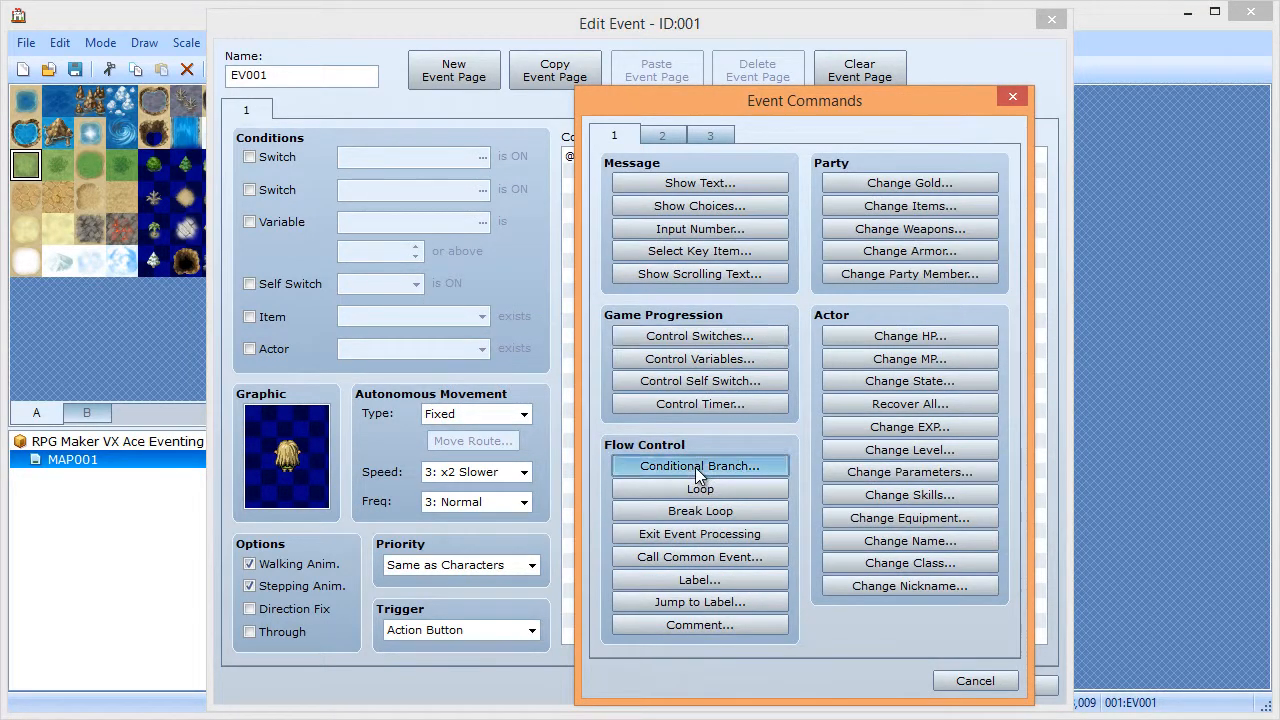
left_click(697, 468)
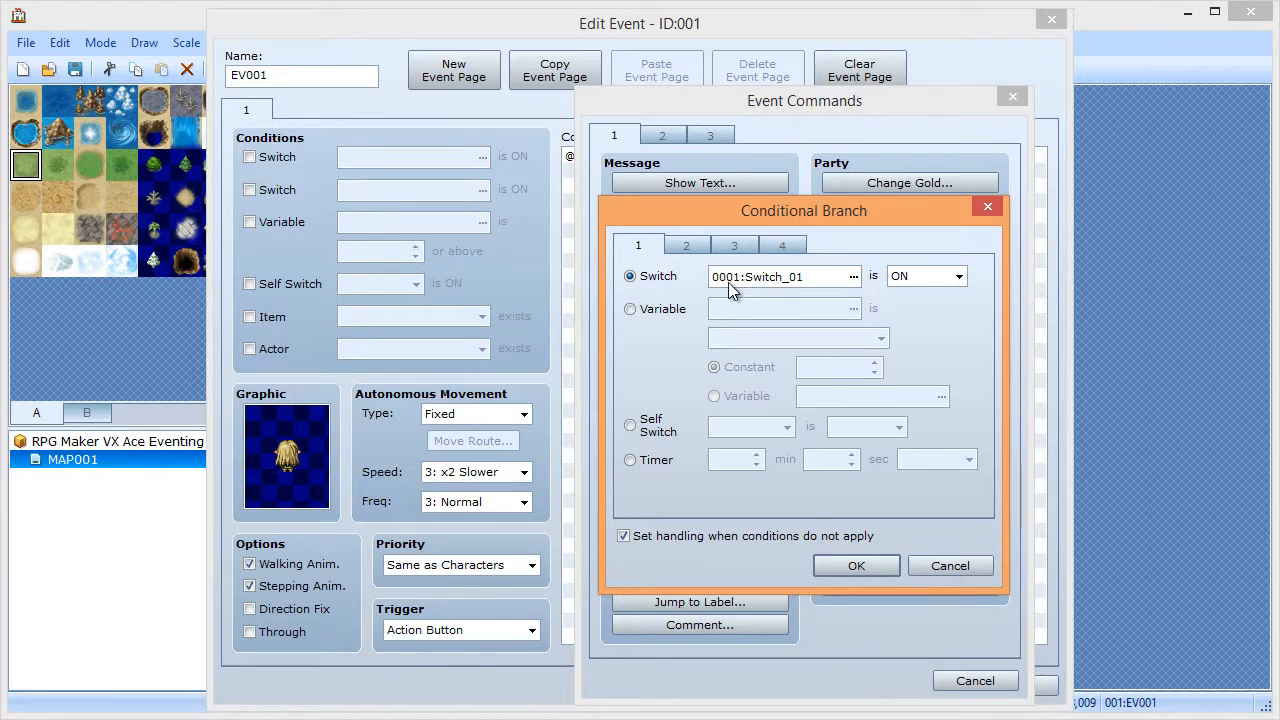
left_click(848, 568)
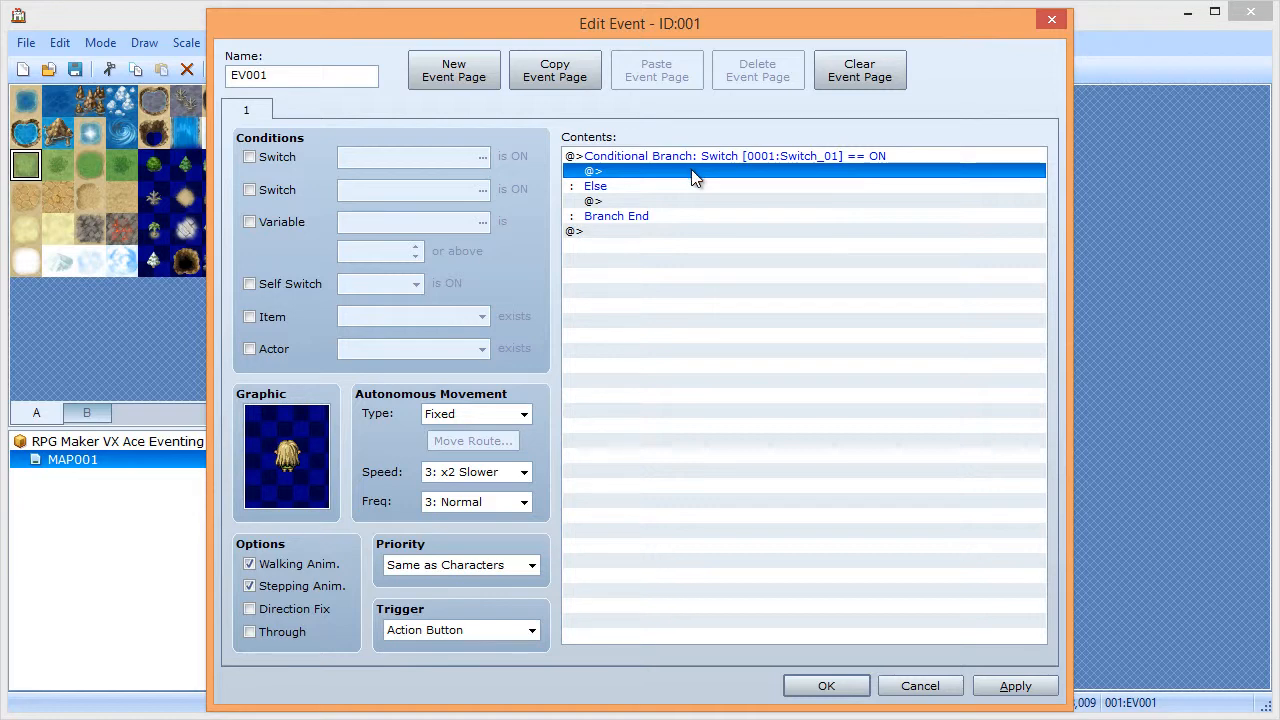
- In the ON branch, show 'The switch is on!' with the Actor3 elf face
double_click(692, 171)
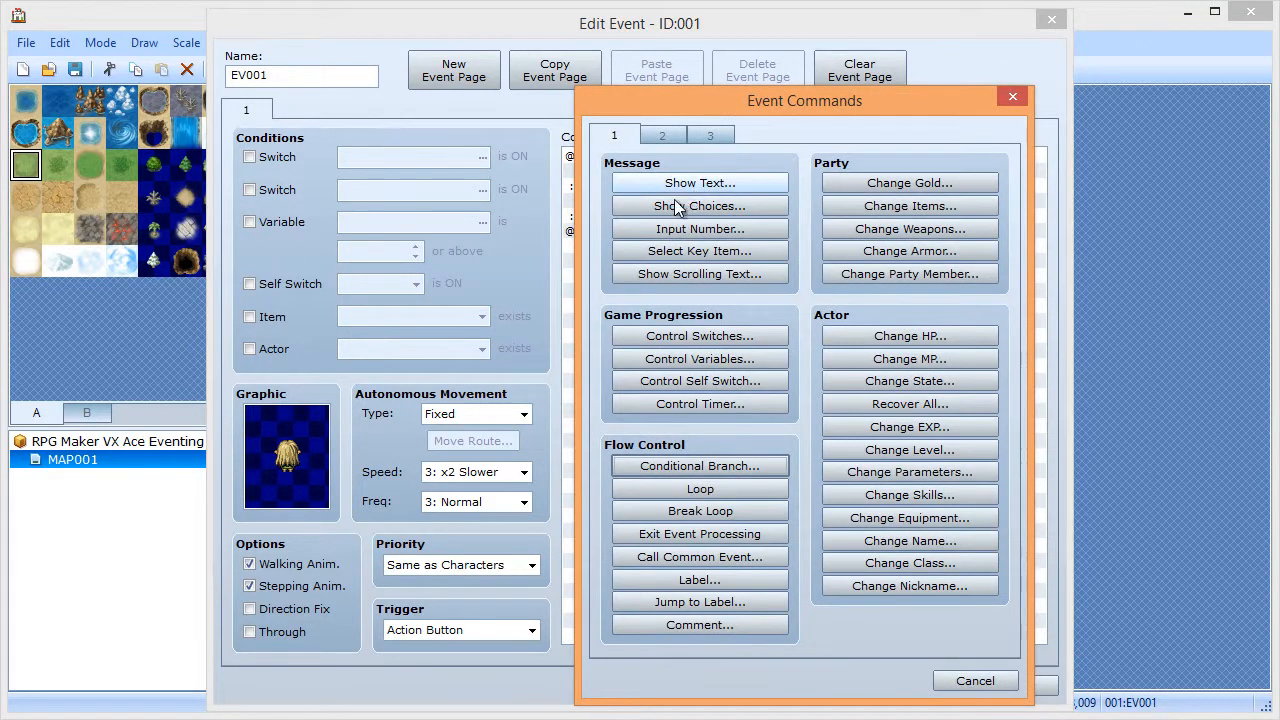
left_click(683, 185)
double_click(608, 335)
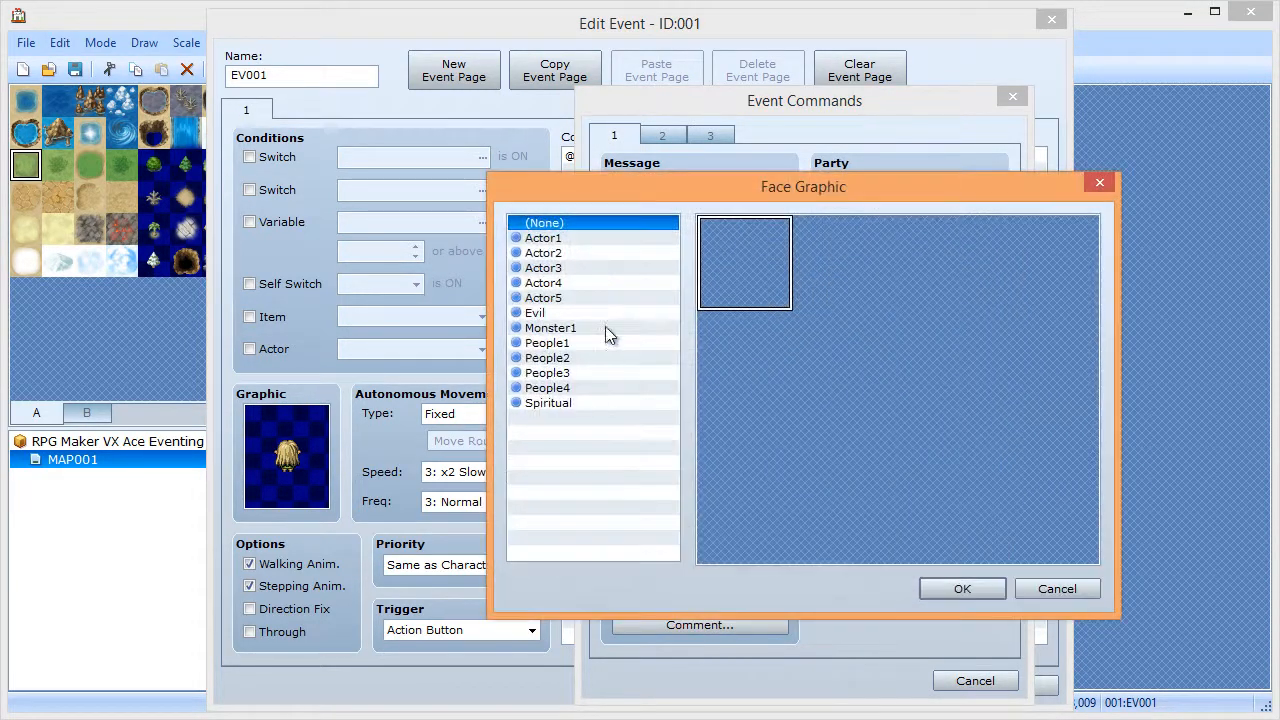
left_click(560, 268)
double_click(825, 375)
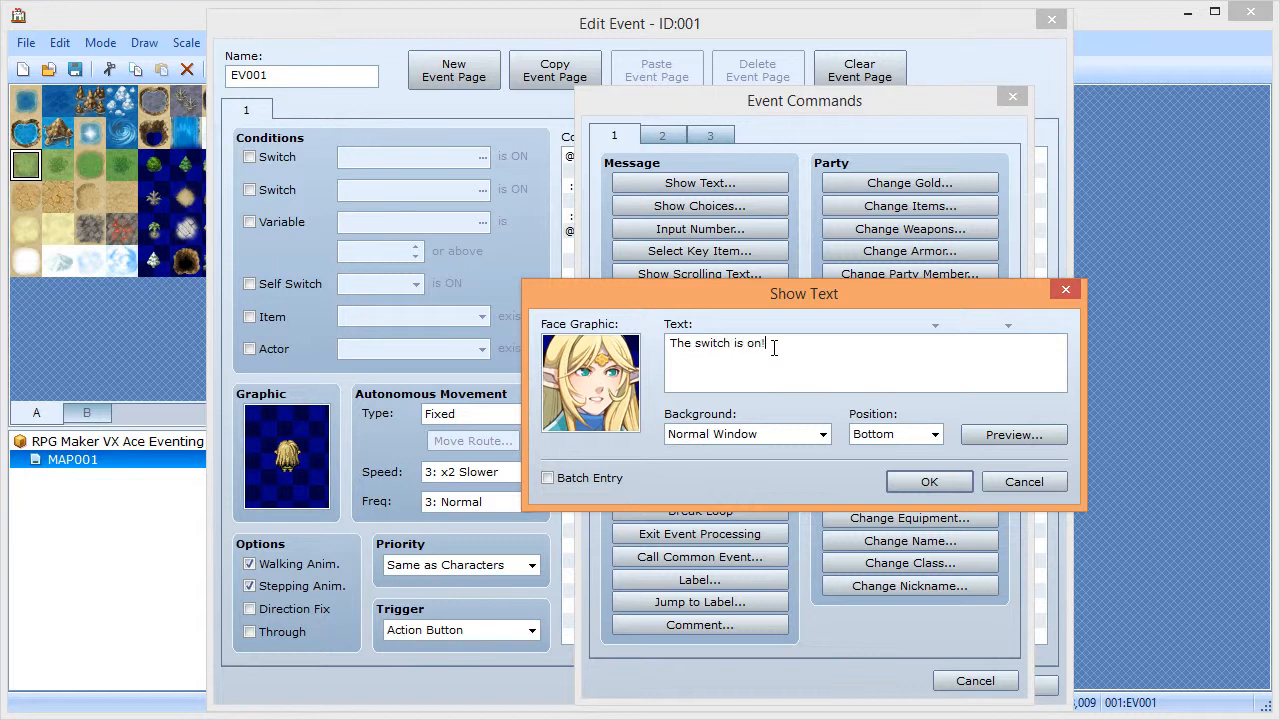
left_click(922, 483)
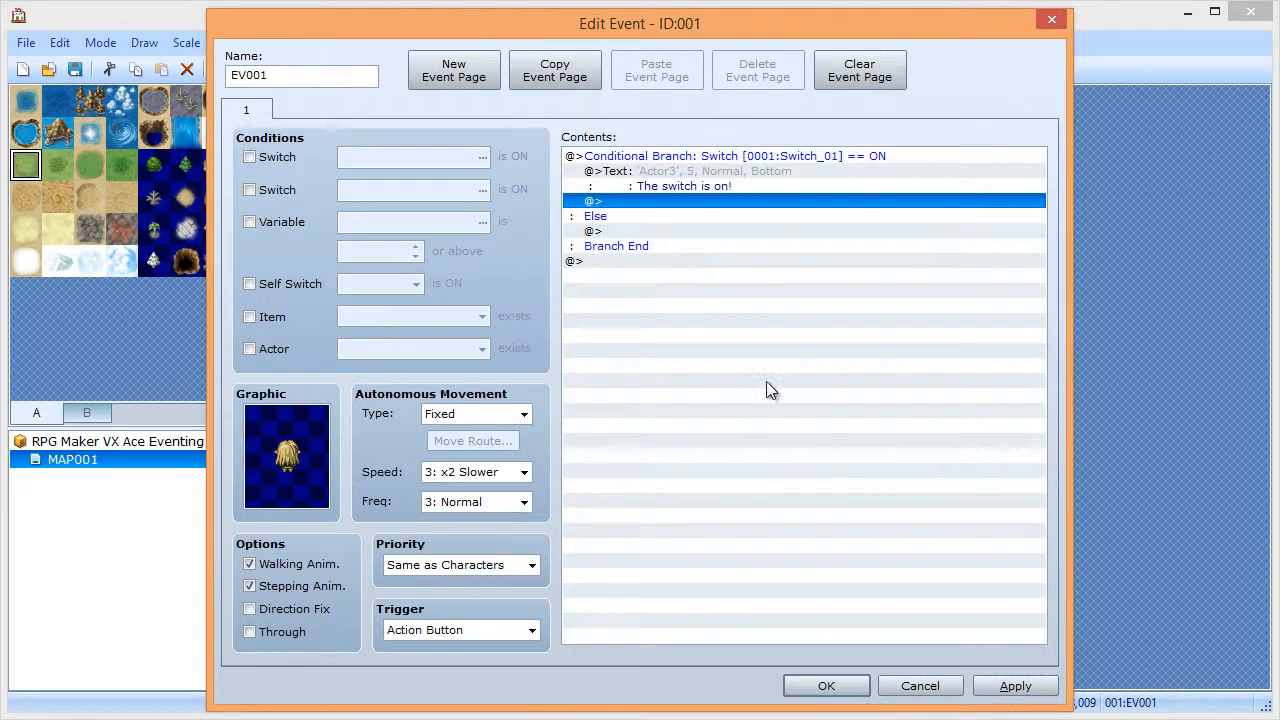
- Under Else, add the message 'The switch is off.' with the Actor3 elf face
double_click(657, 231)
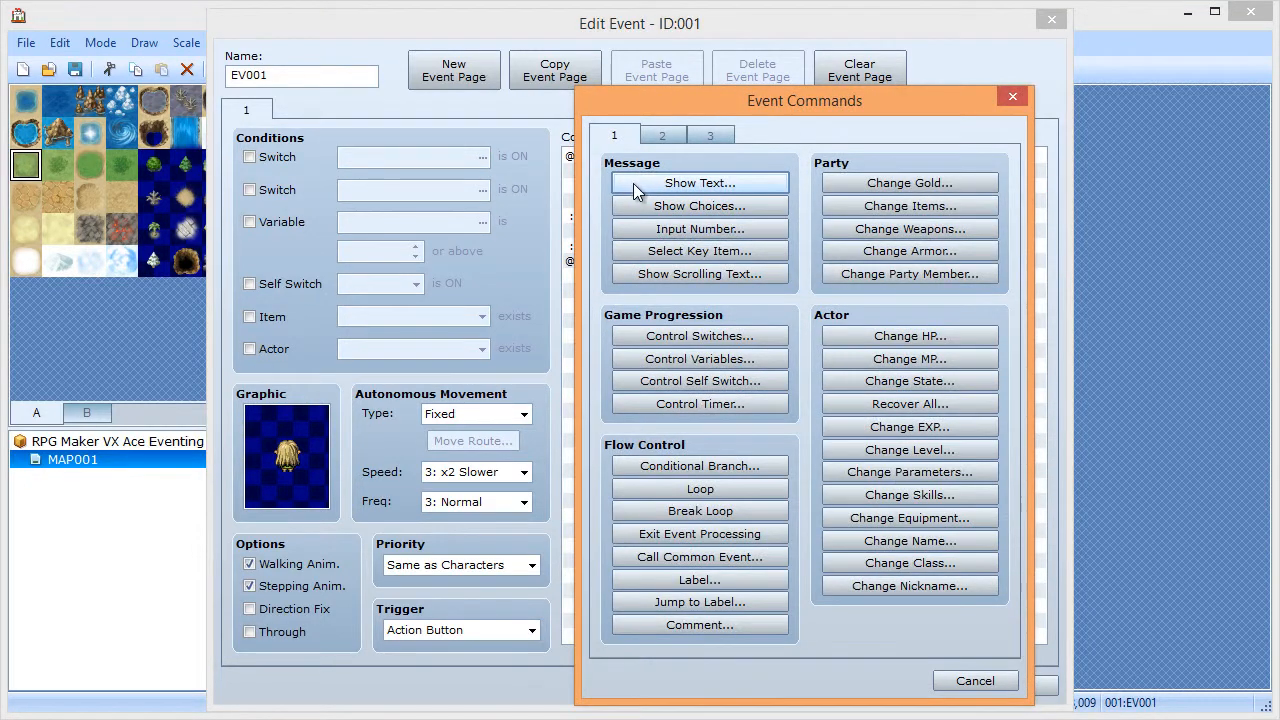
left_click(633, 183)
double_click(574, 367)
left_click(600, 268)
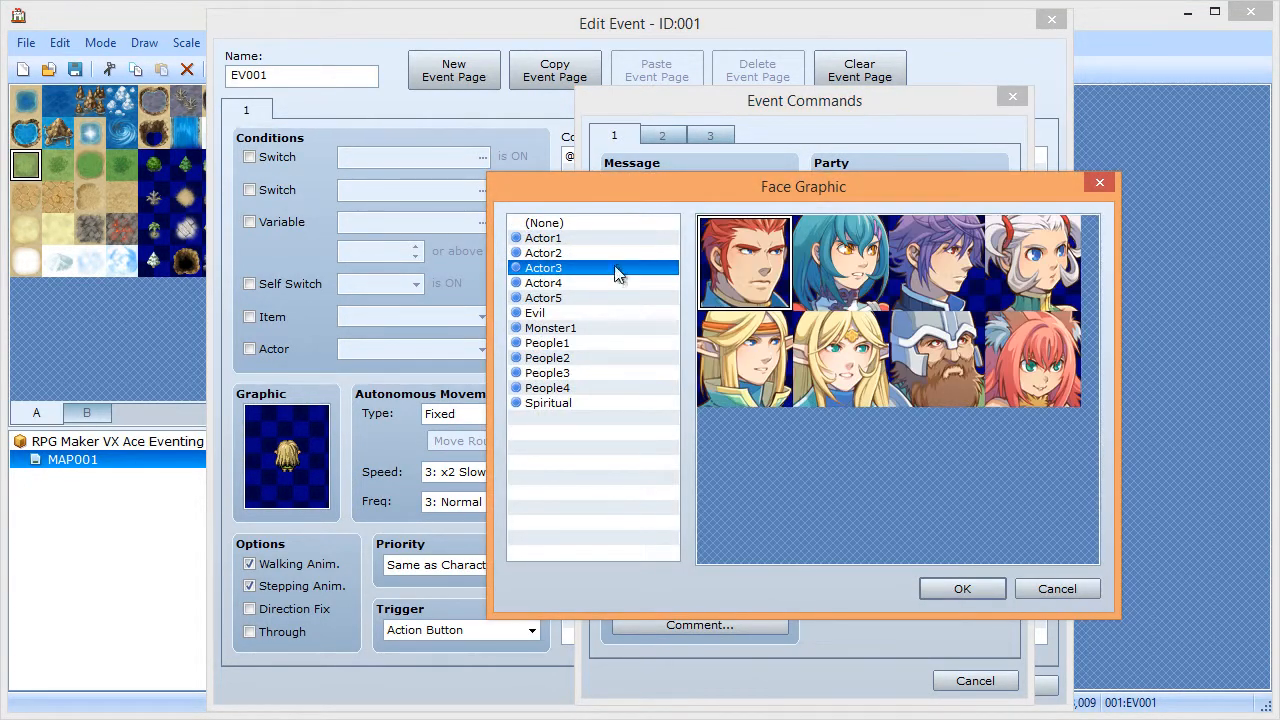
double_click(836, 370)
left_click(759, 350)
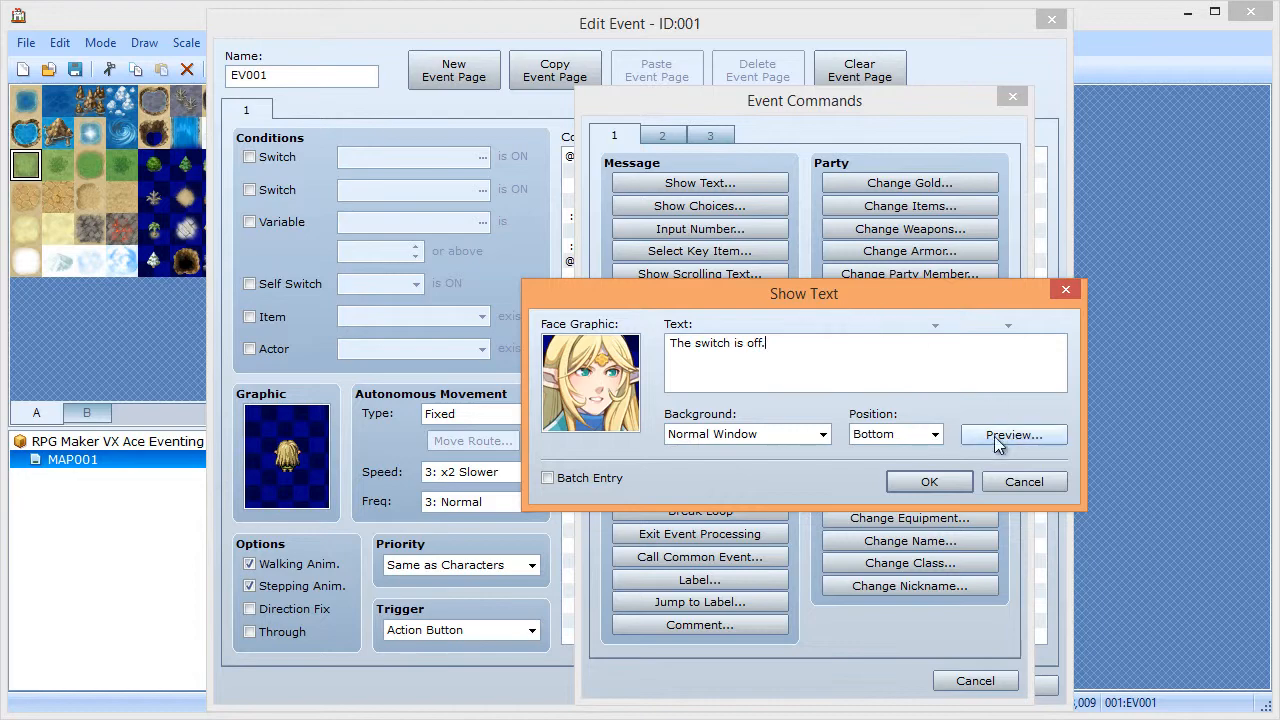
left_click(935, 483)
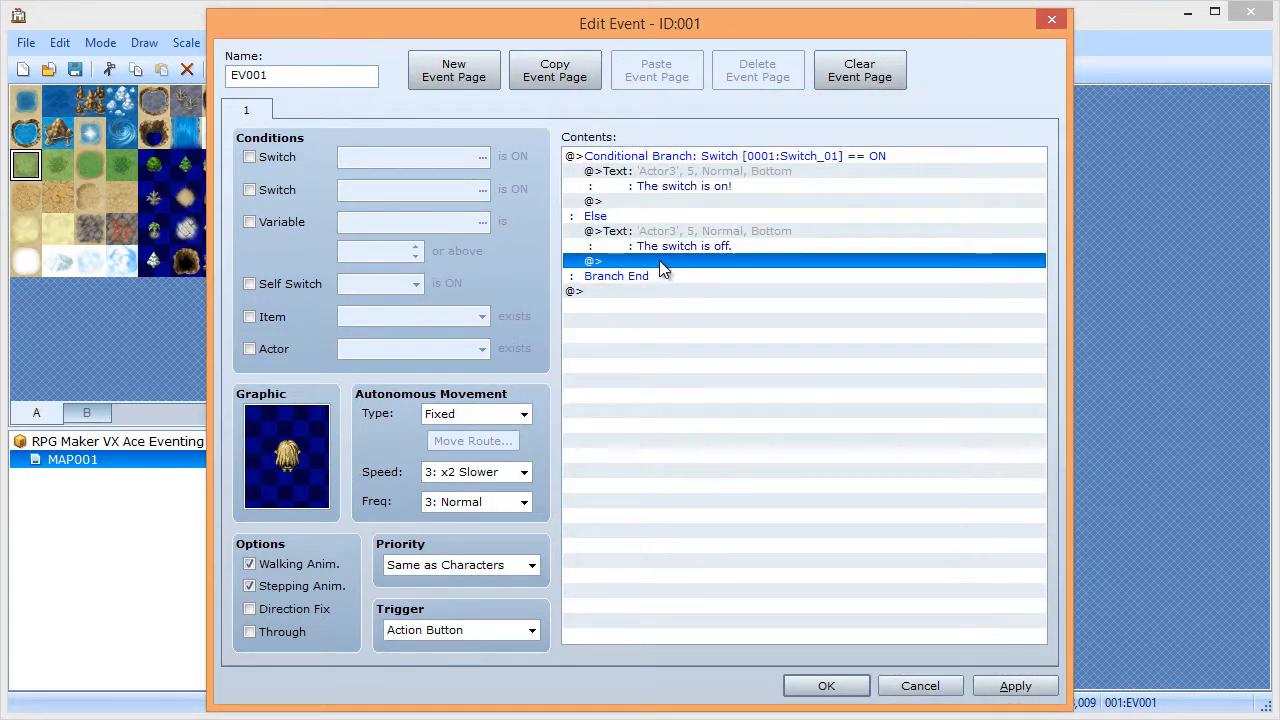
- Add a second Else message, 'Turn it on?', with the same Actor3 blonde elf face
double_click(659, 260)
left_click(683, 182)
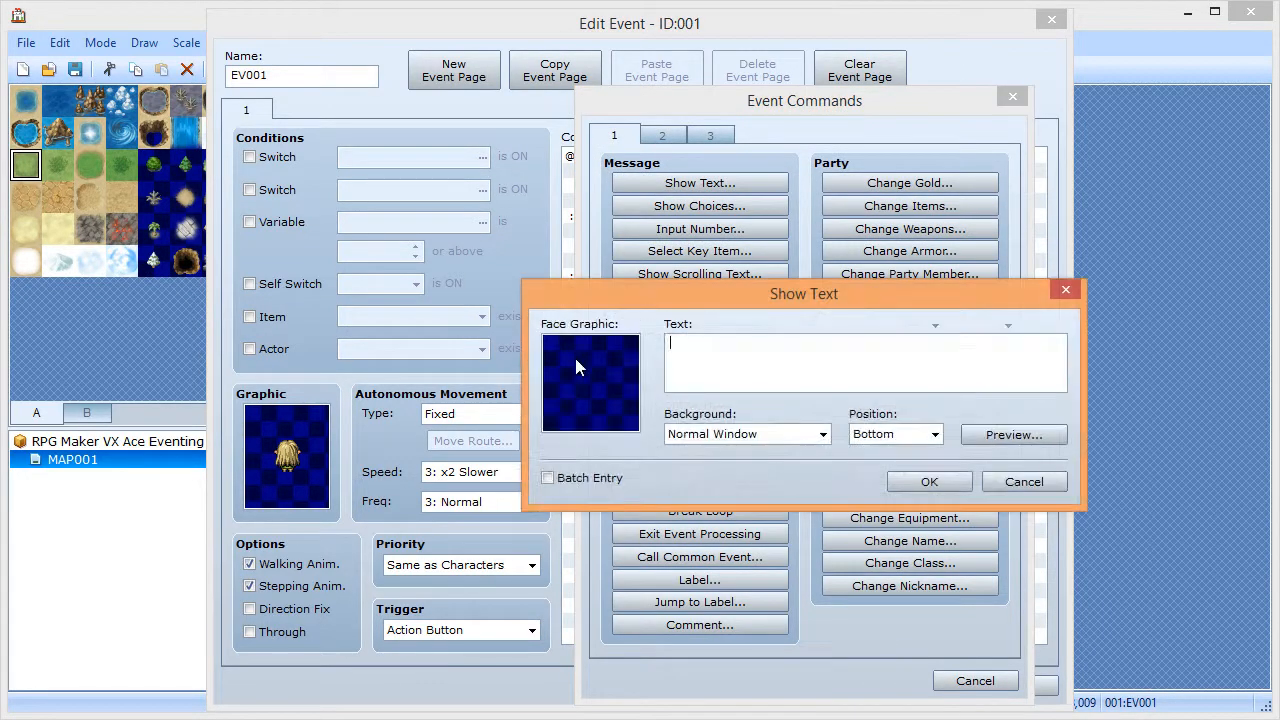
double_click(575, 368)
left_click(562, 270)
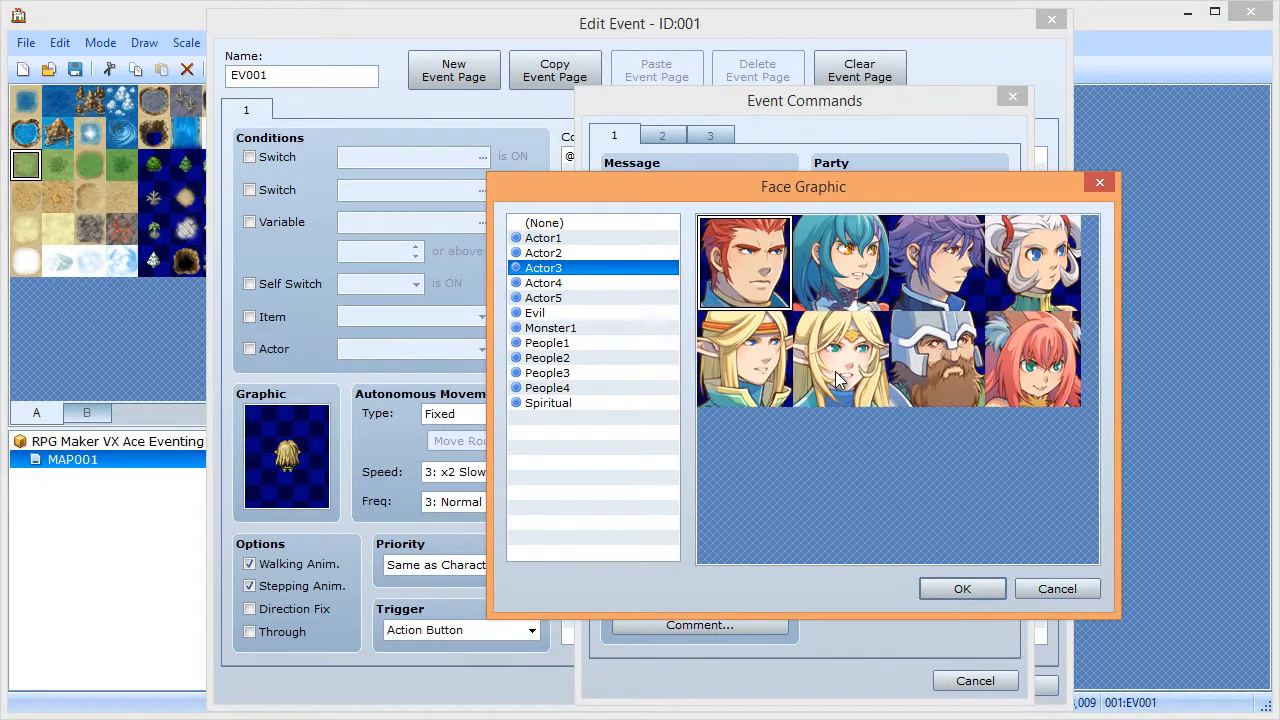
double_click(838, 378)
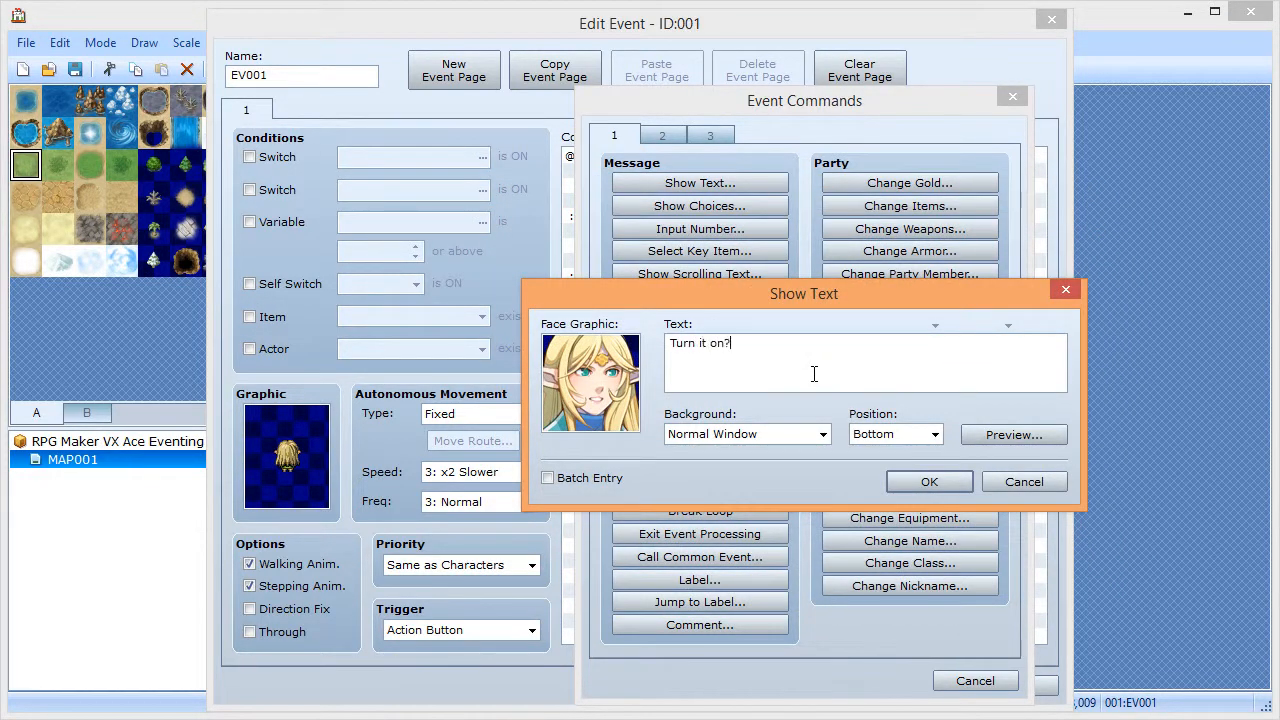
left_click(930, 481)
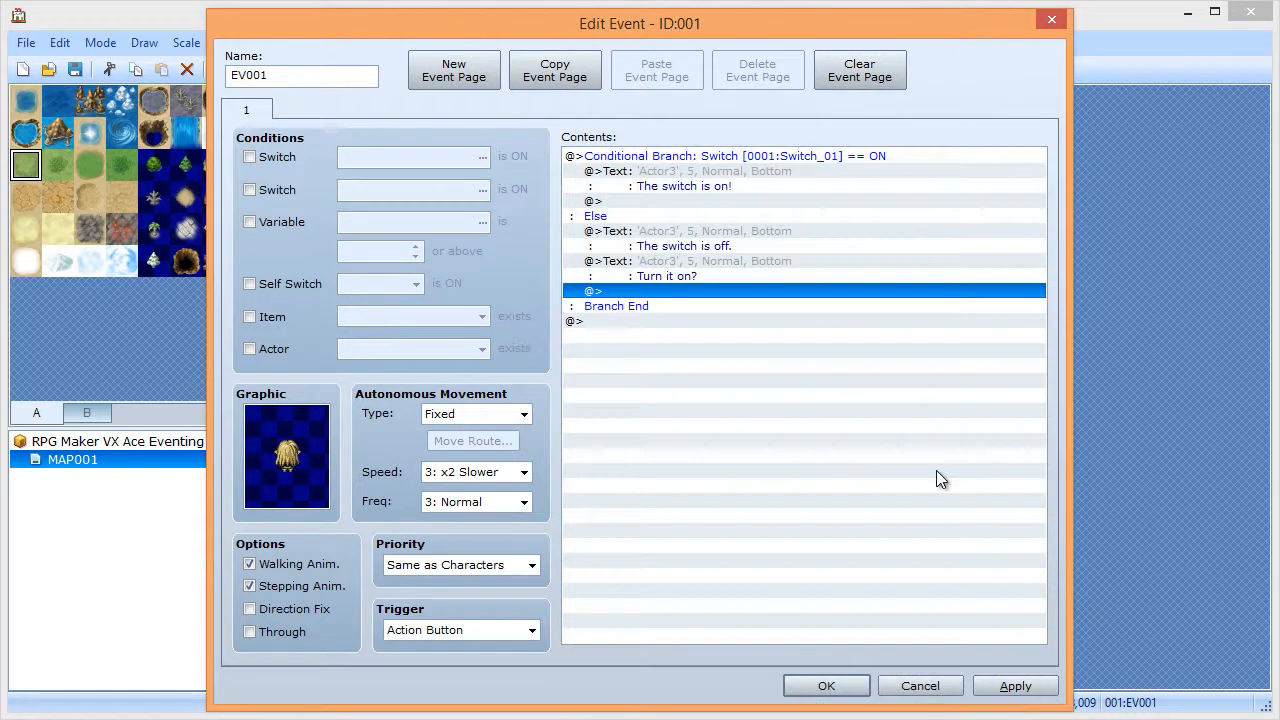
- After 'The switch is on!', add the Actor3 elf-face message 'Turn it off?'
double_click(651, 200)
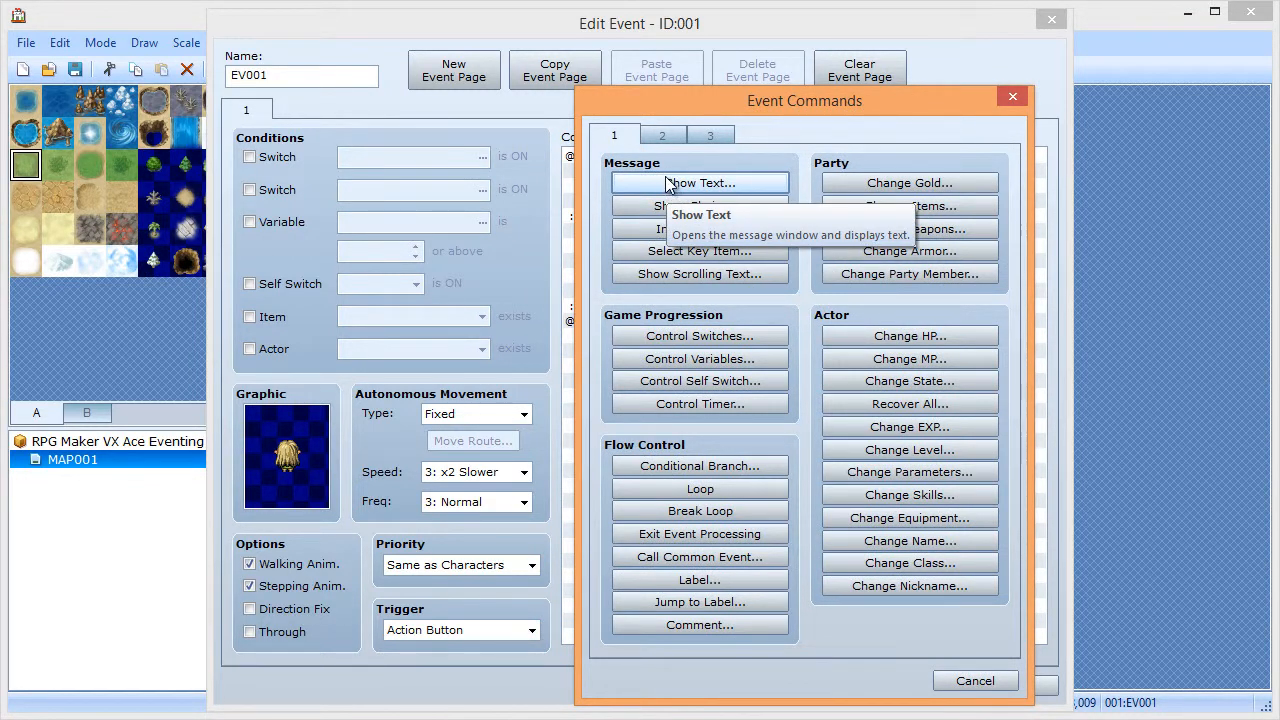
left_click(668, 185)
double_click(556, 383)
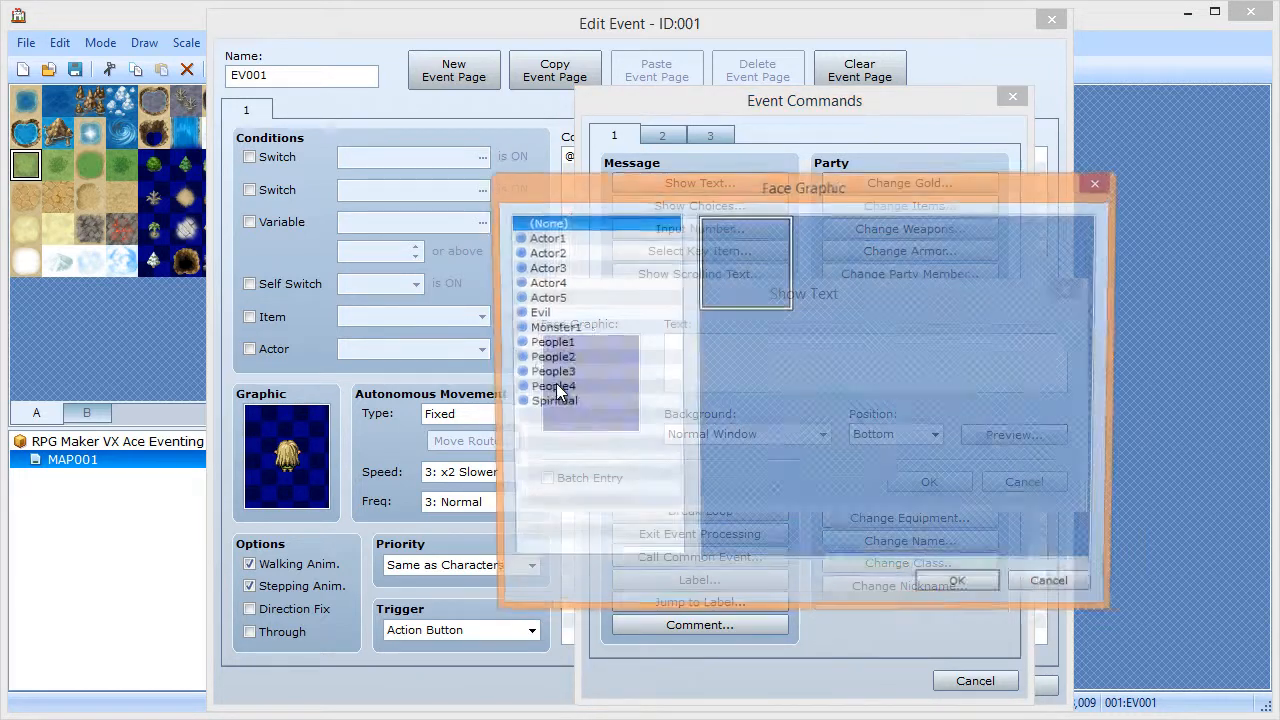
left_click(576, 268)
double_click(826, 362)
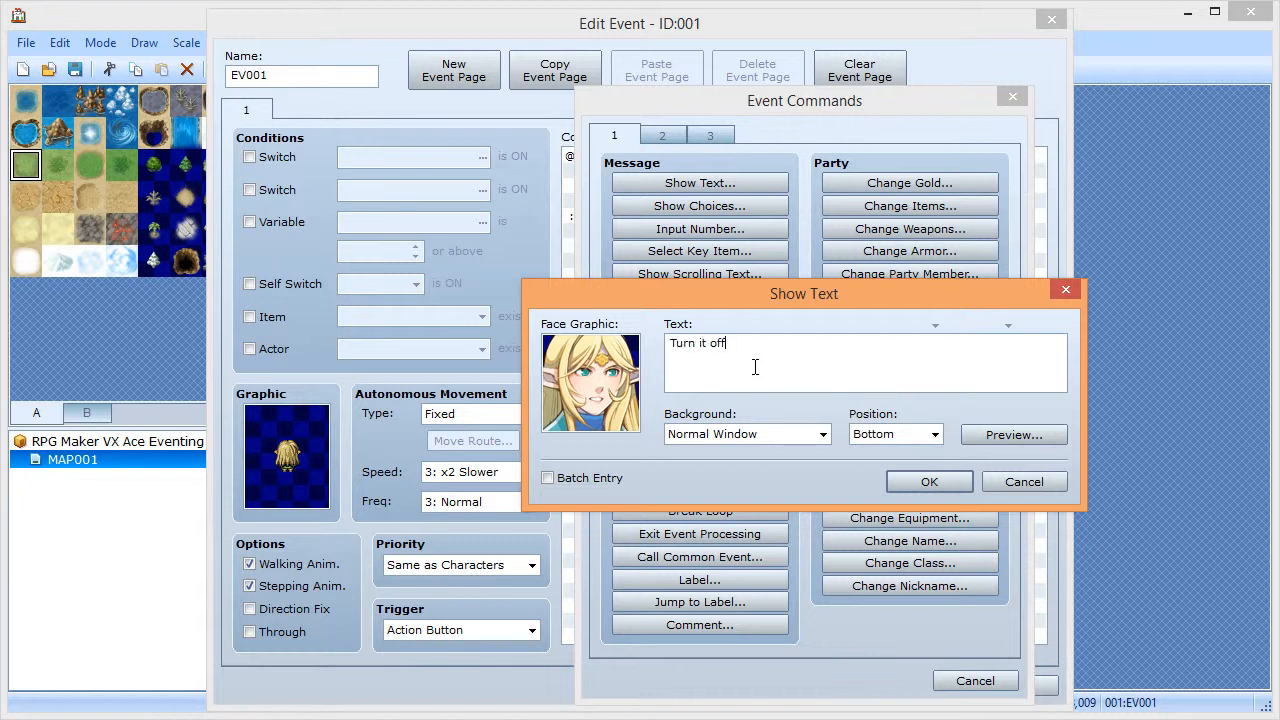
left_click(915, 484)
double_click(648, 320)
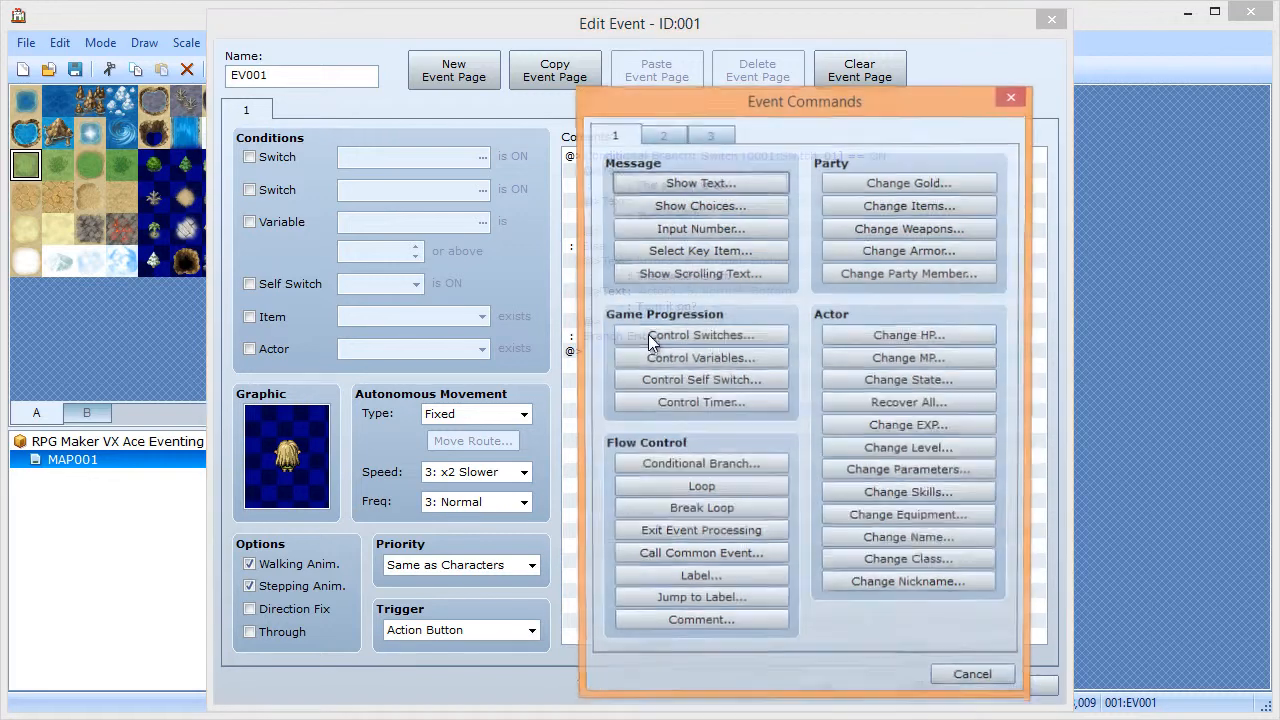
- Follow 'Turn it on?' with a Yes/No choice; Yes sets Switch_01 ON, then select the choice block
left_click(665, 206)
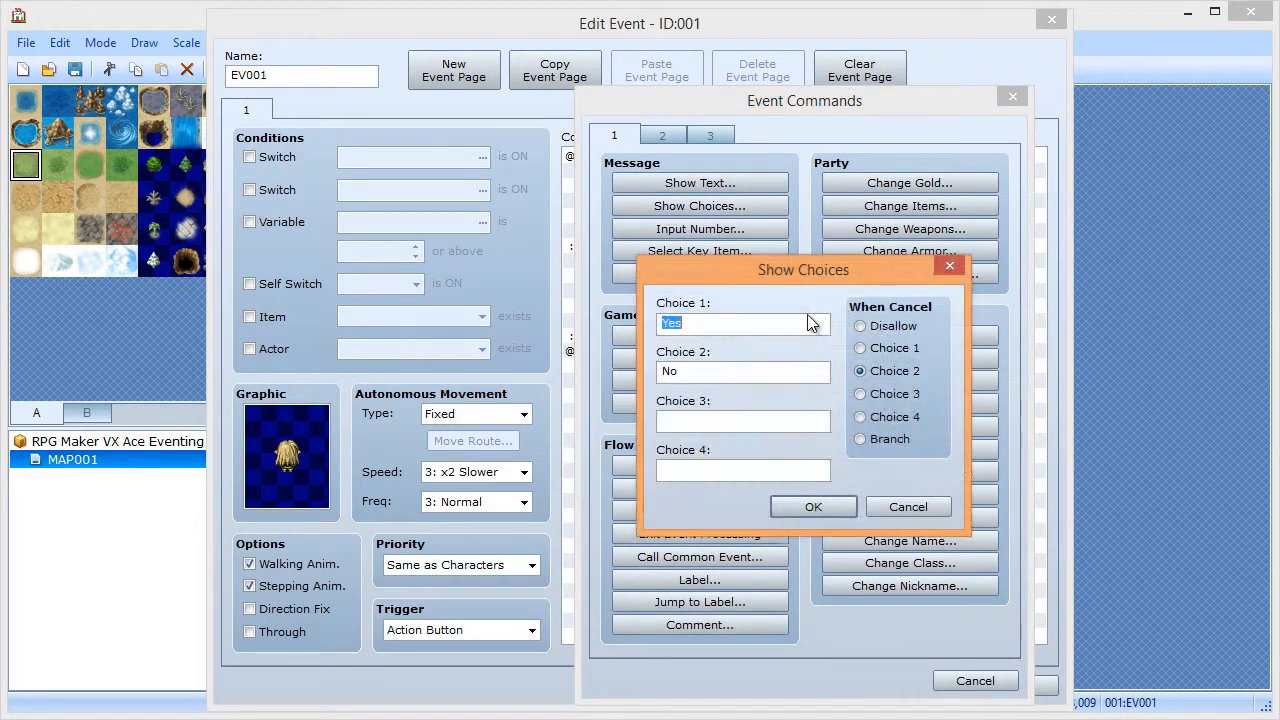
left_click(835, 511)
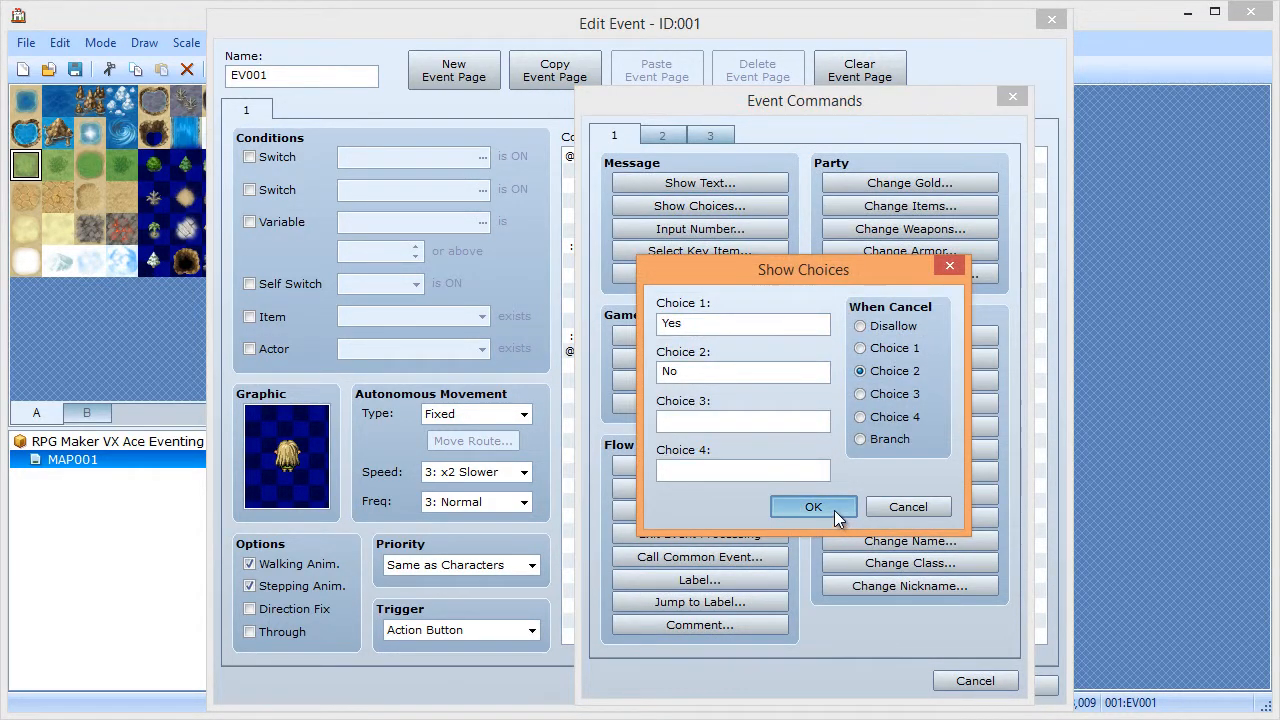
double_click(640, 339)
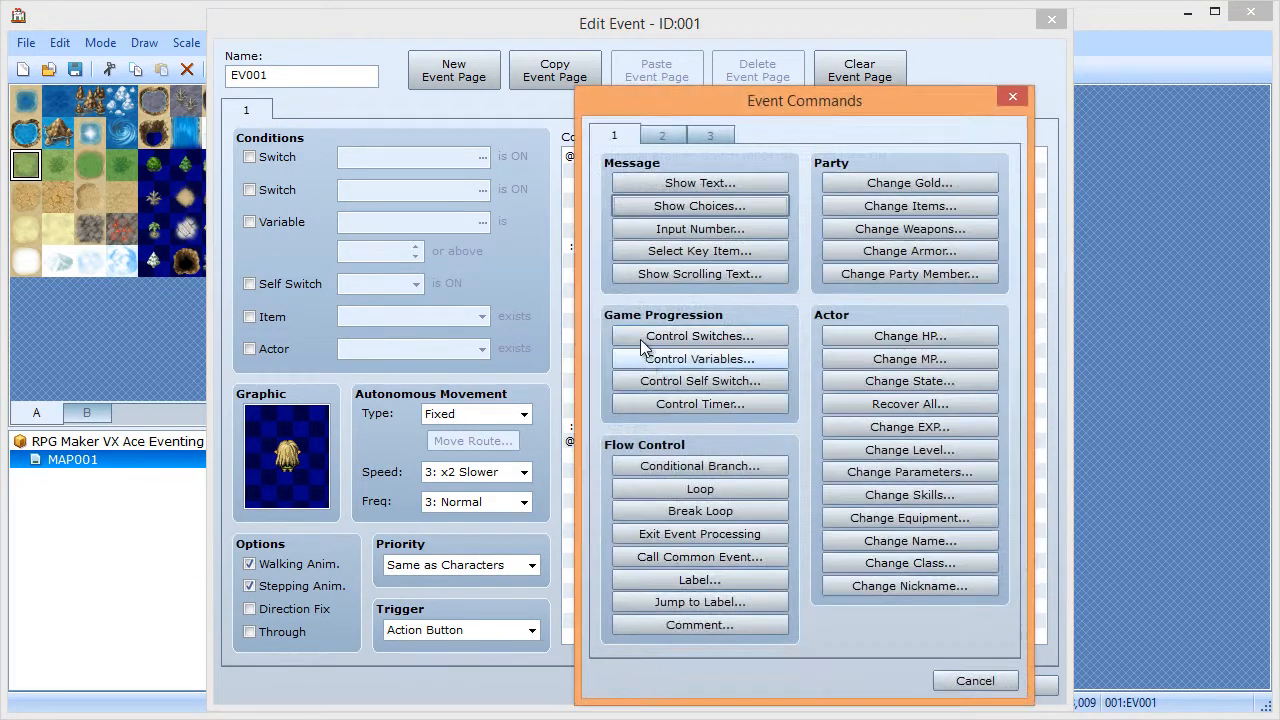
left_click(670, 338)
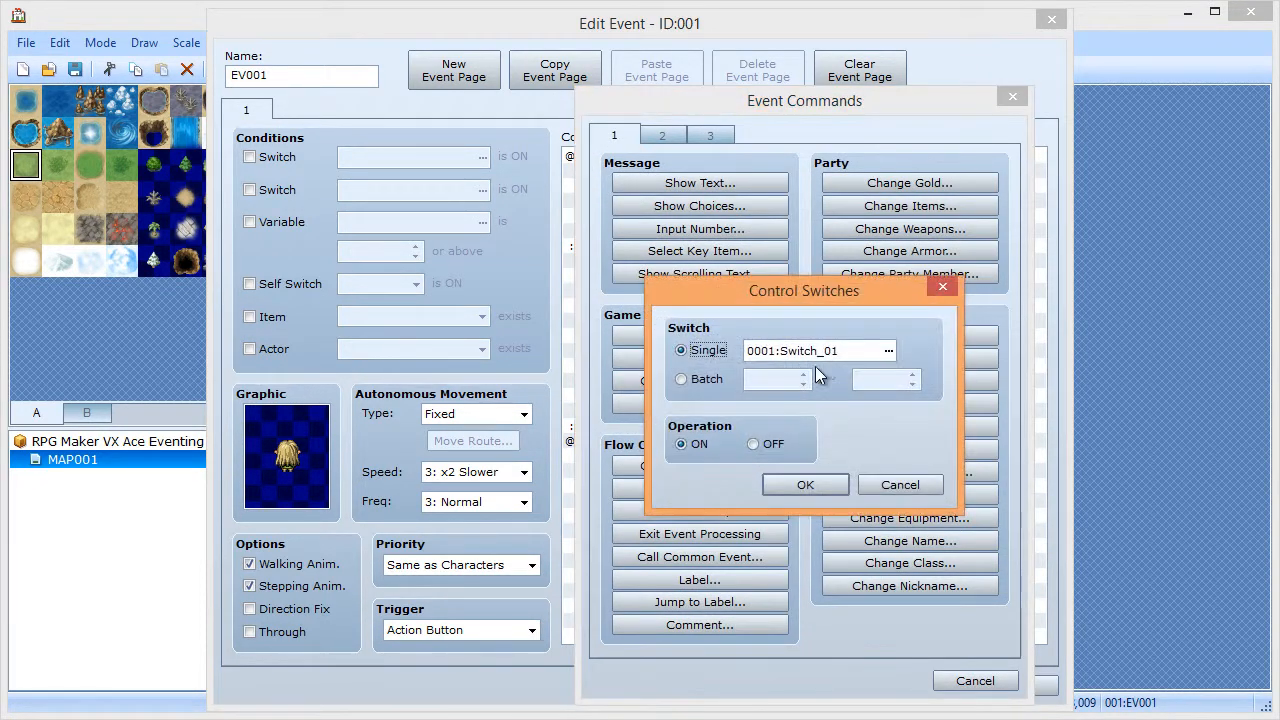
left_click(803, 485)
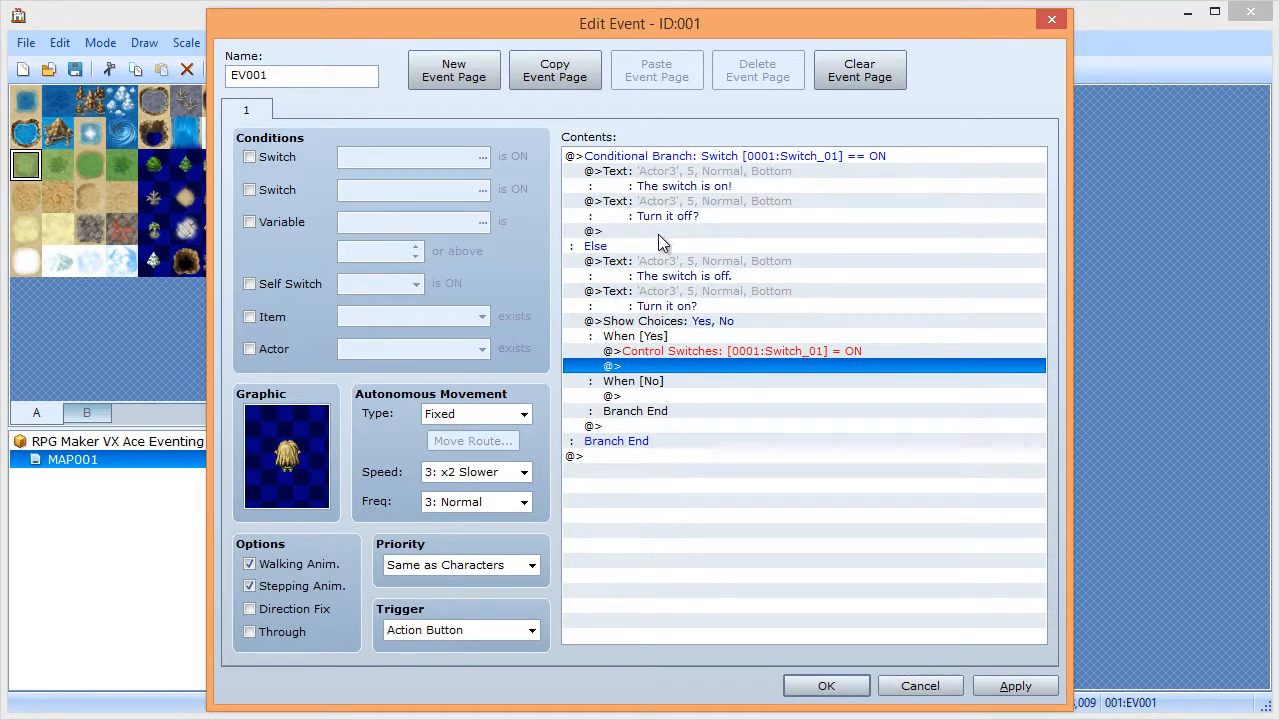
left_click_drag(637, 341, 637, 327)
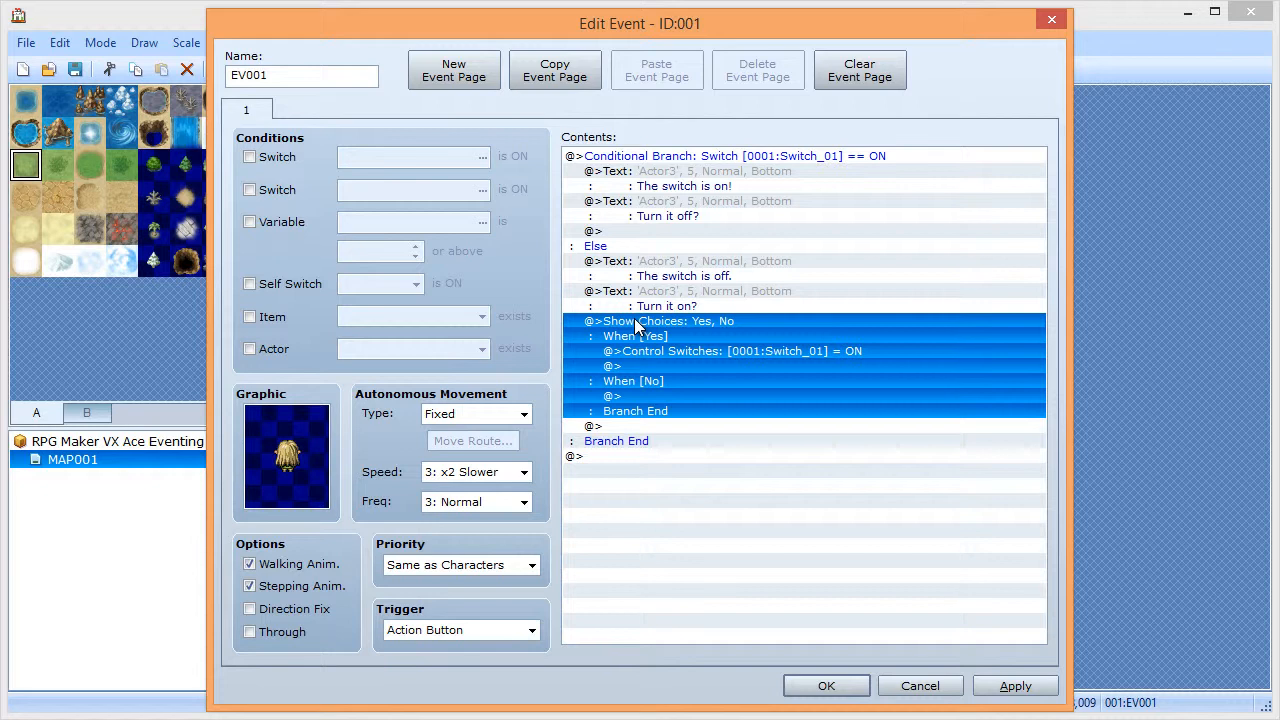
- Paste the Yes/No choice after 'Turn it off?' and make its Yes set Switch_01 OFF
left_click(650, 233)
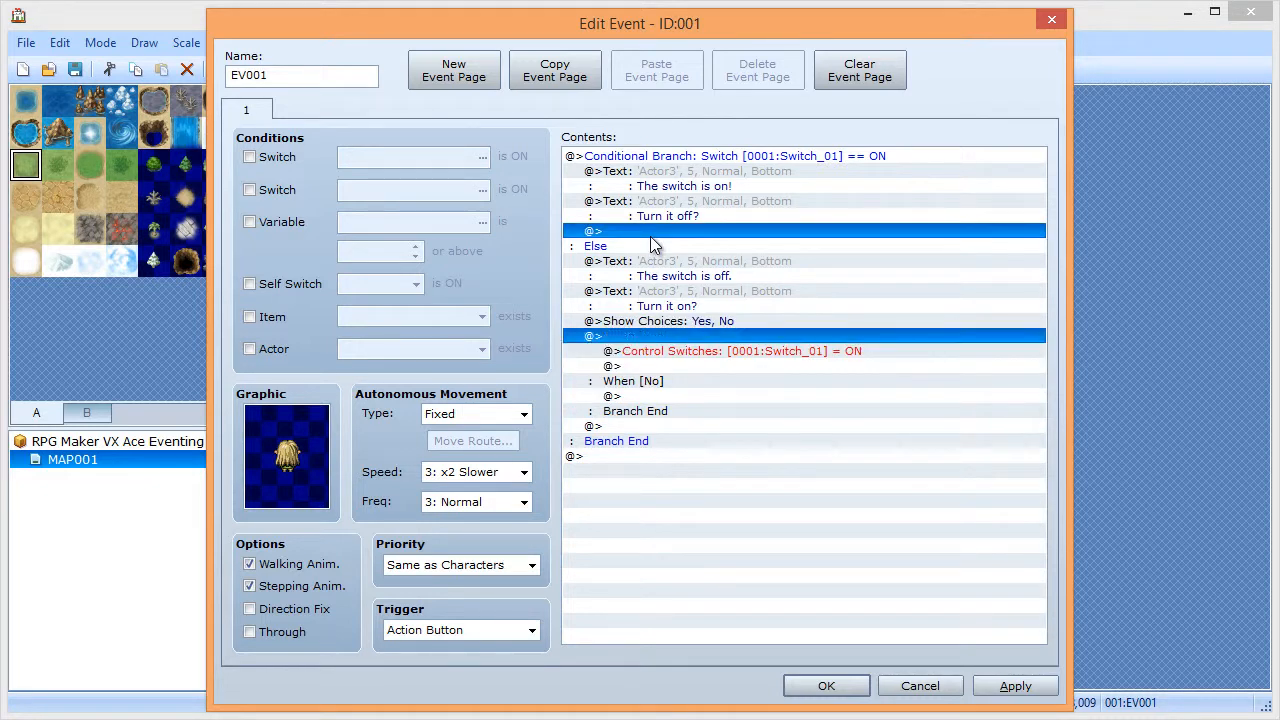
key("ctrl+v")
double_click(668, 260)
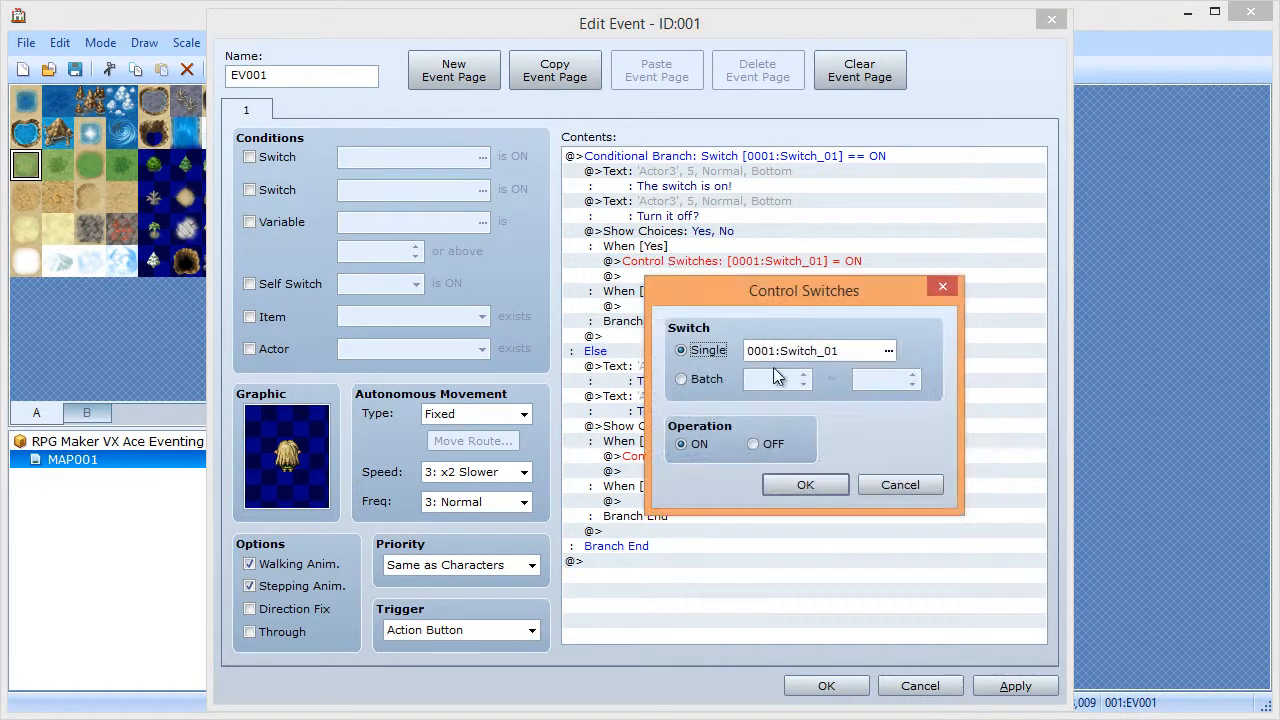
left_click(752, 443)
left_click(786, 493)
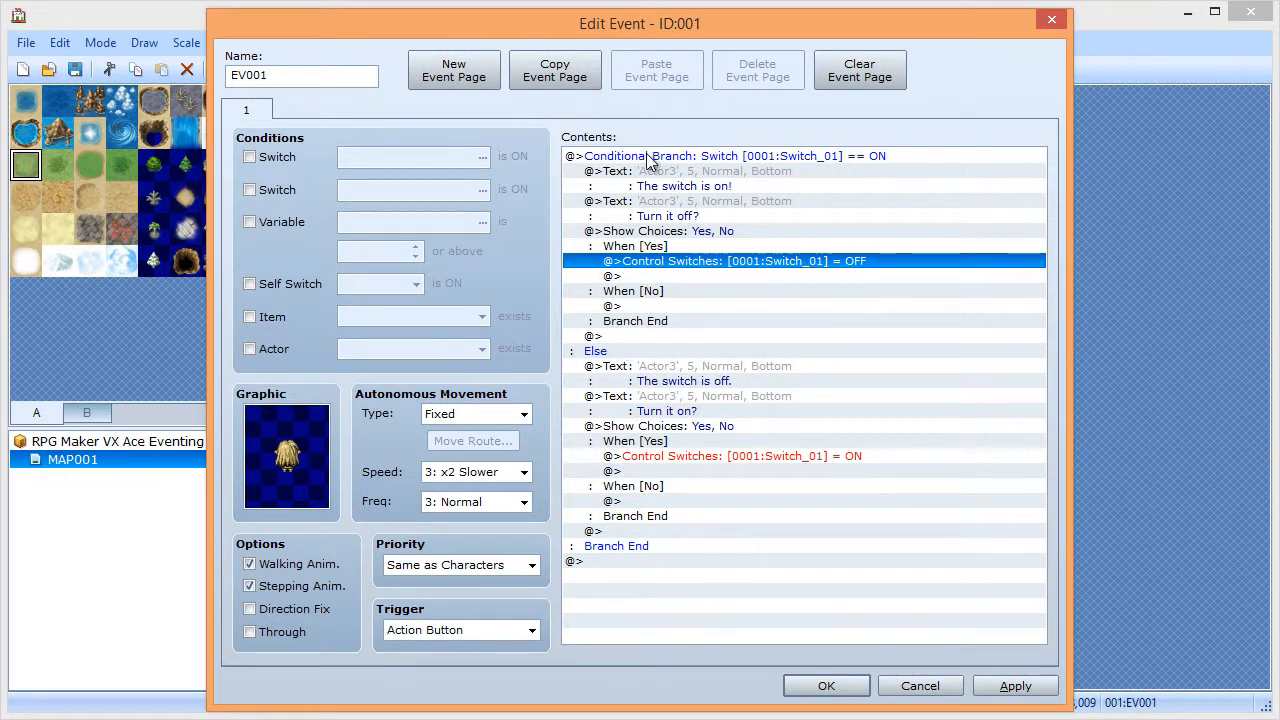
- Review the branch's messages and switch commands, then apply and close the event editor
left_click(652, 383)
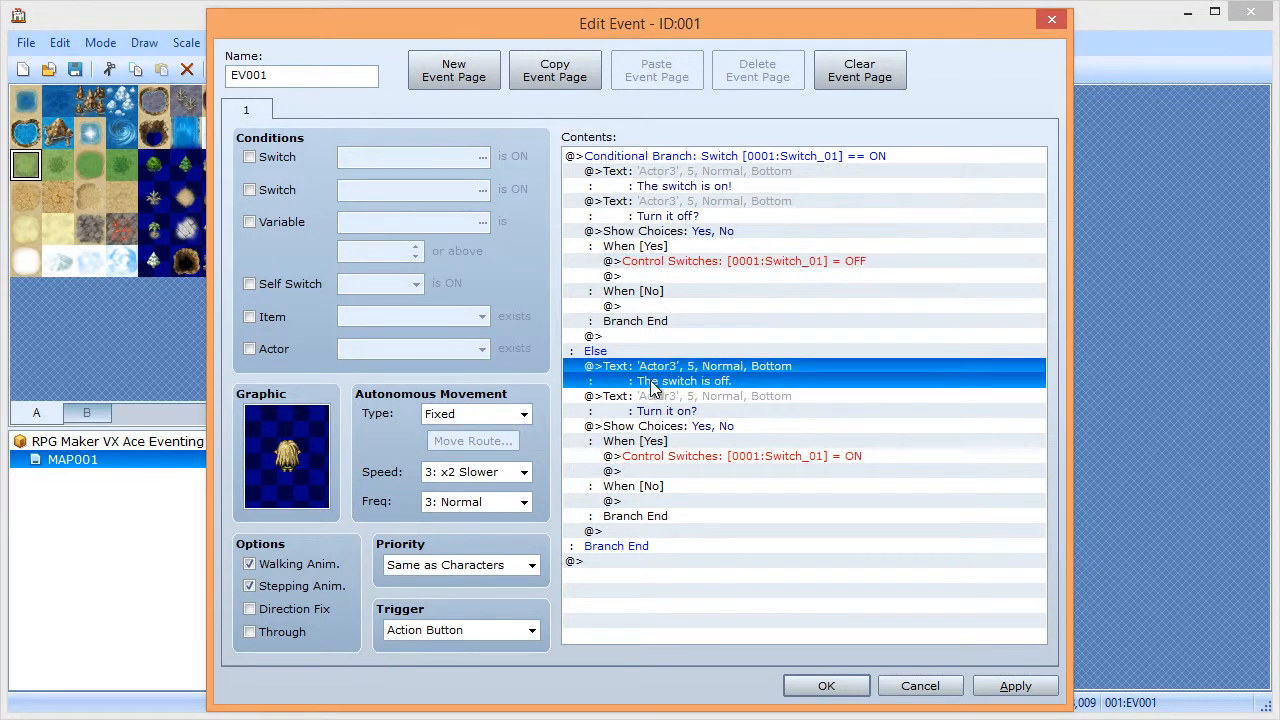
left_click(684, 160)
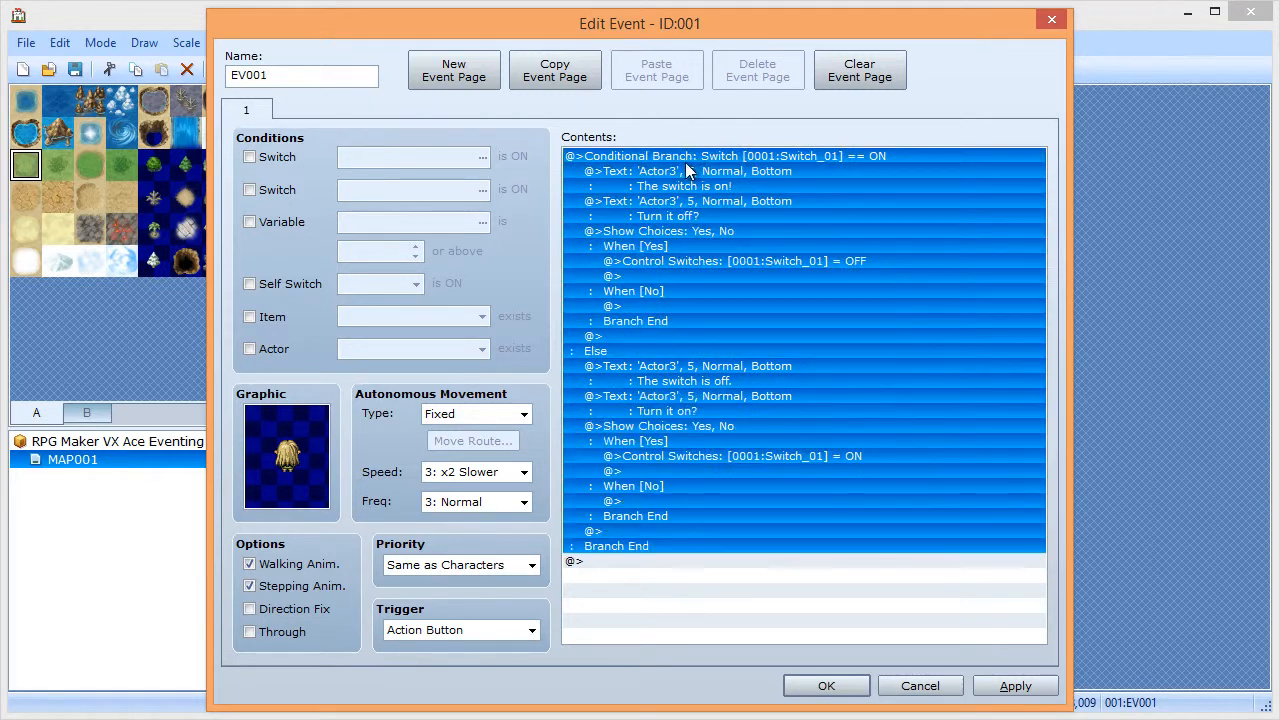
left_click(695, 178)
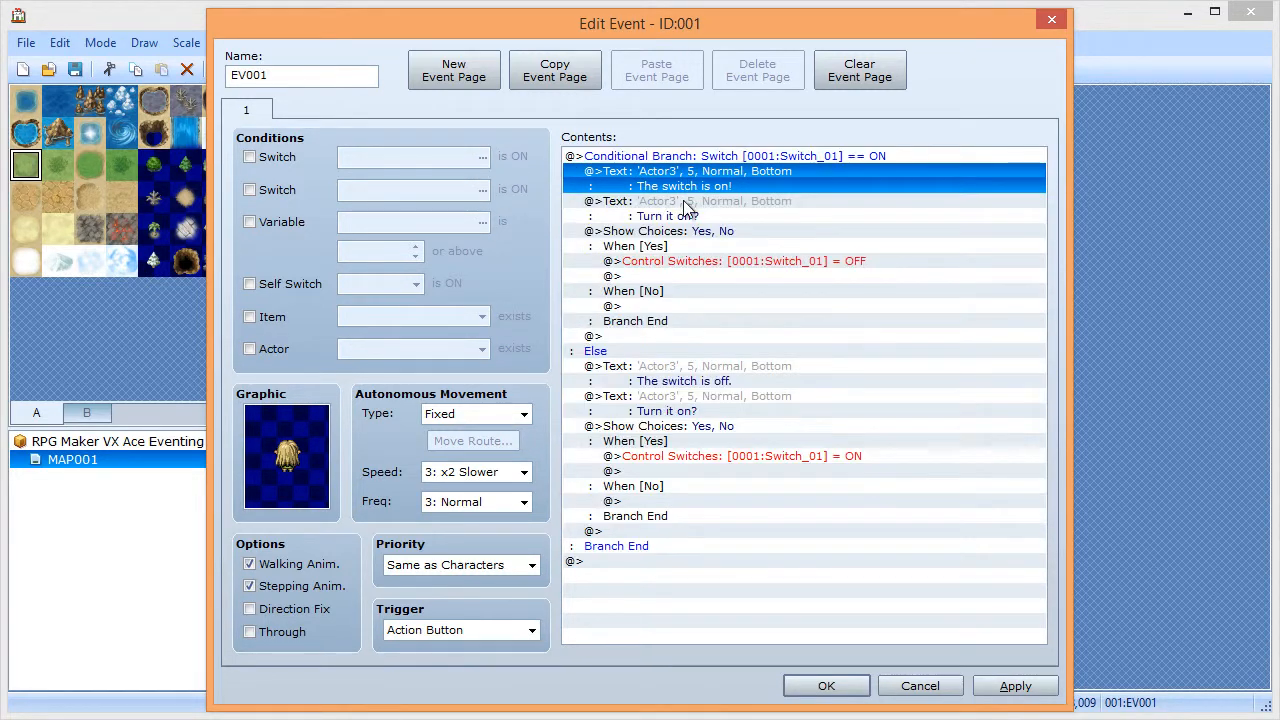
left_click(684, 205)
left_click(679, 258)
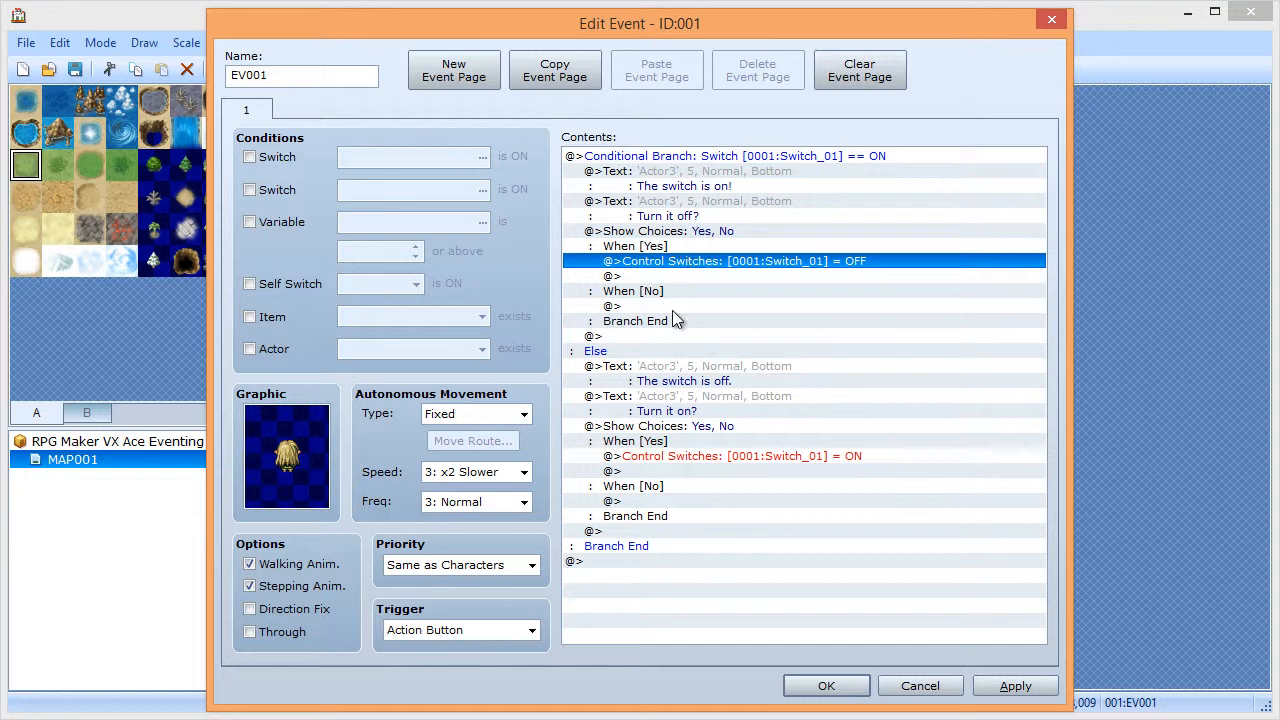
left_click(651, 375)
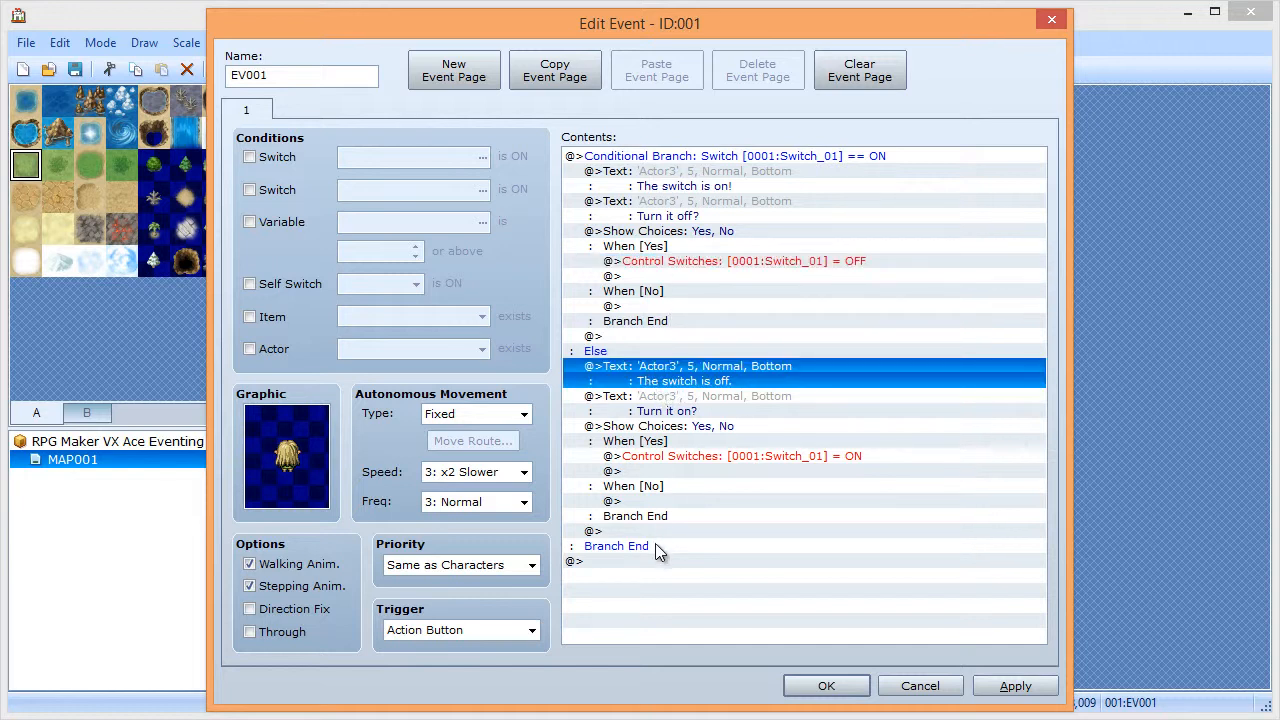
left_click(1013, 686)
left_click(824, 686)
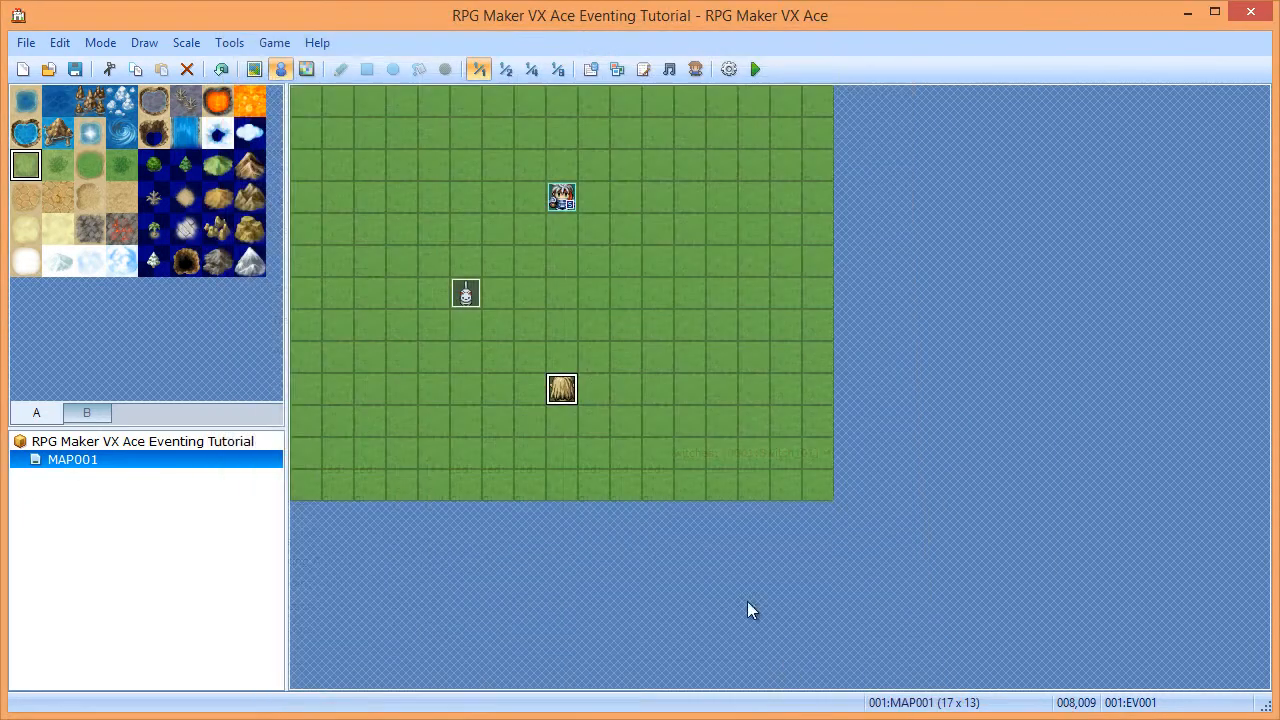
- Save the project, playtest, and talk to the event, answering Yes to turn the switch on
left_click(75, 70)
left_click(757, 69)
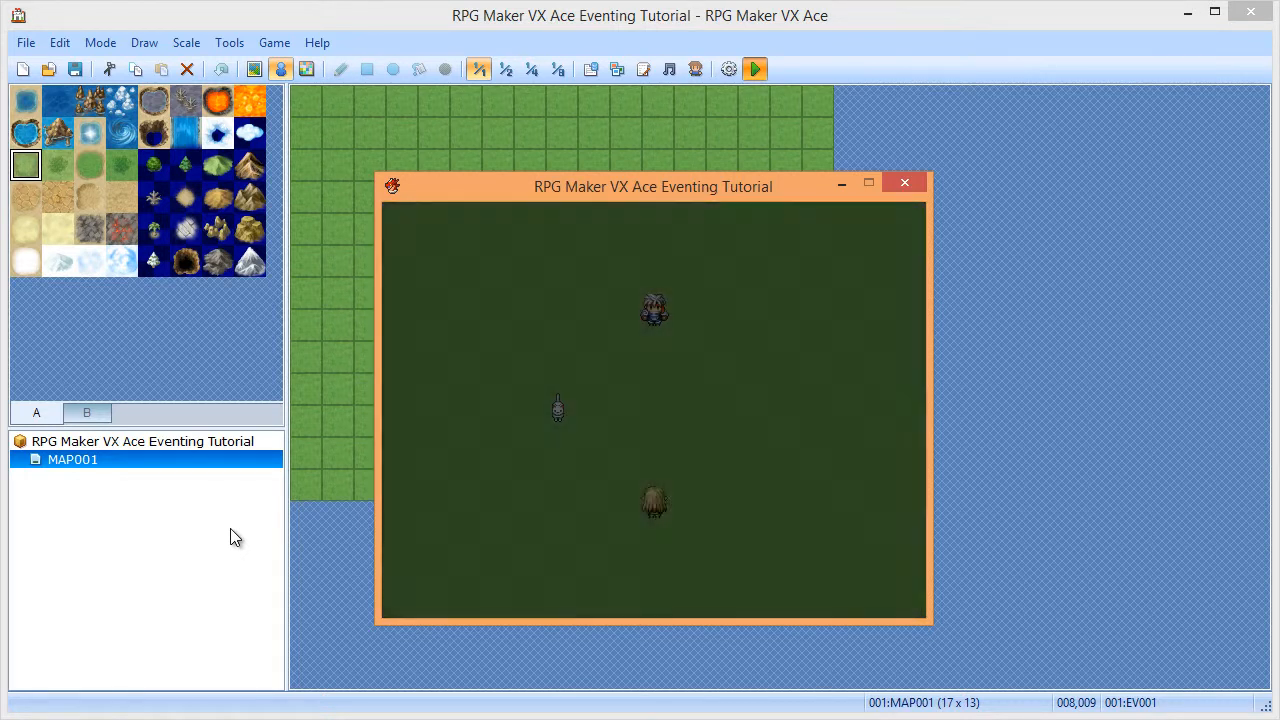
key("Down")
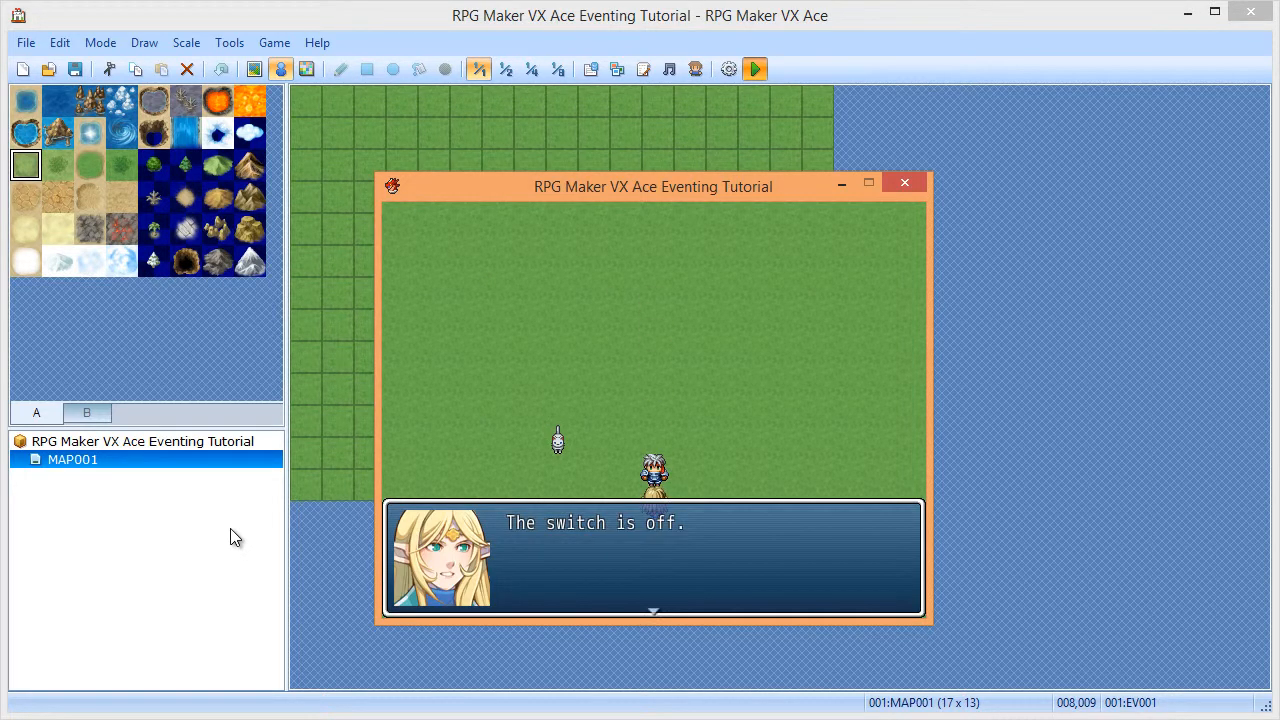
key("Return")
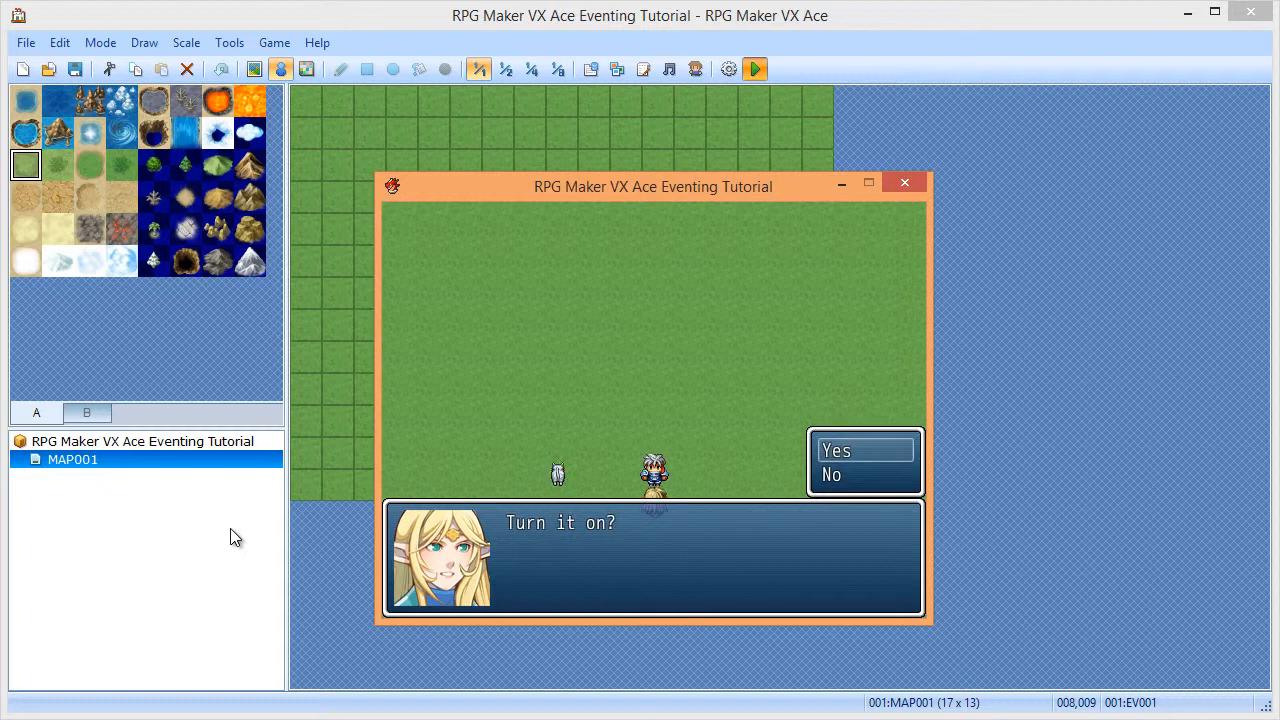
key("Return")
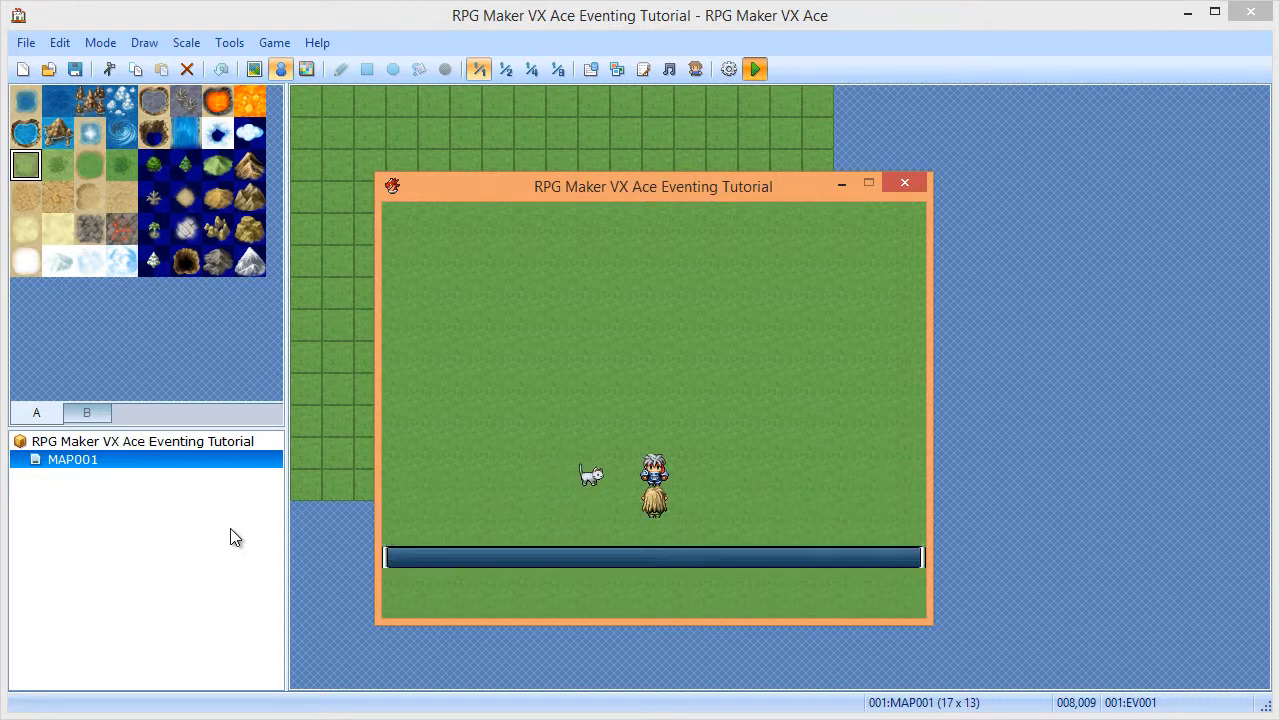
- Decline 'Turn it off?' with No, talk to the event again, then close the playtest window
key("Return")
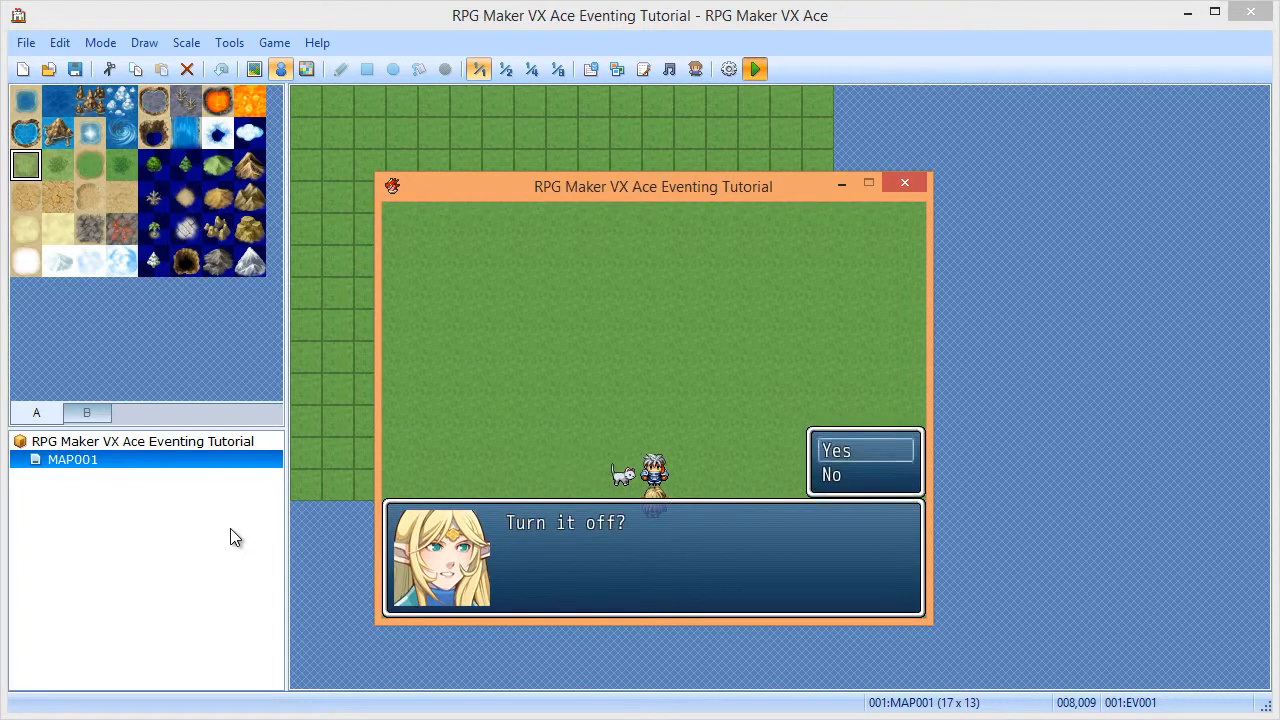
key("Down")
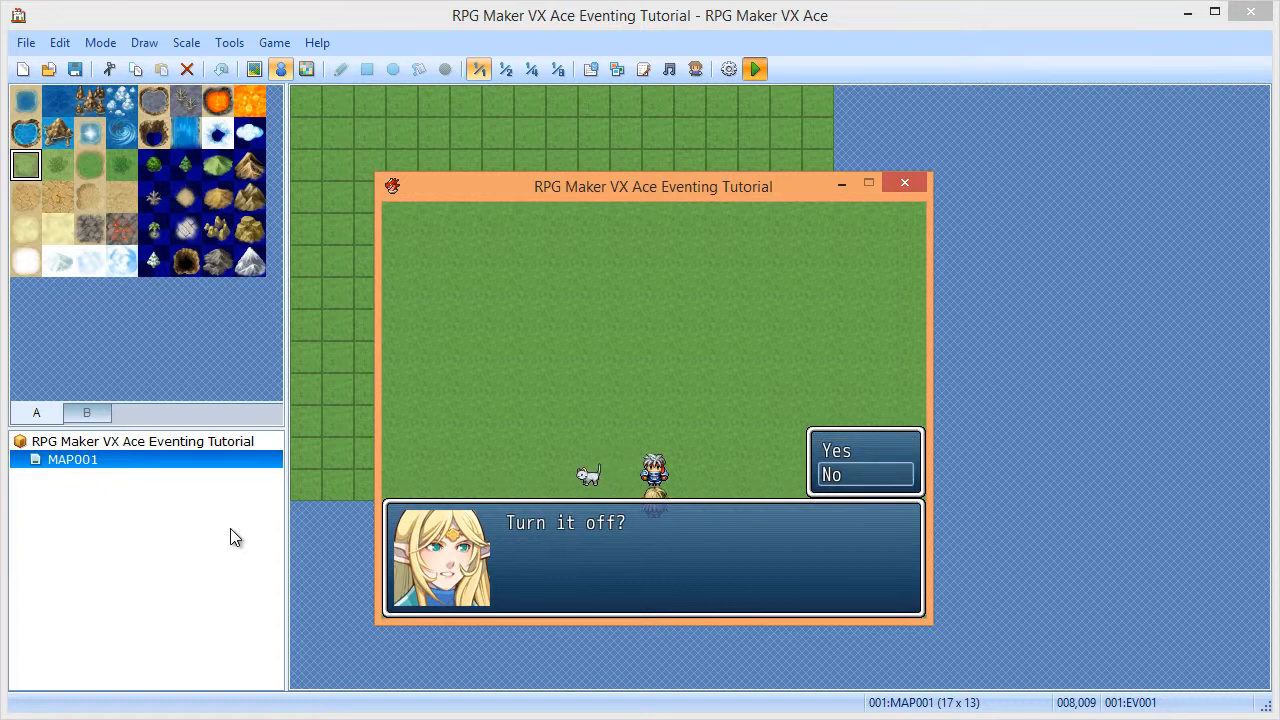
key("Return")
key("Return")
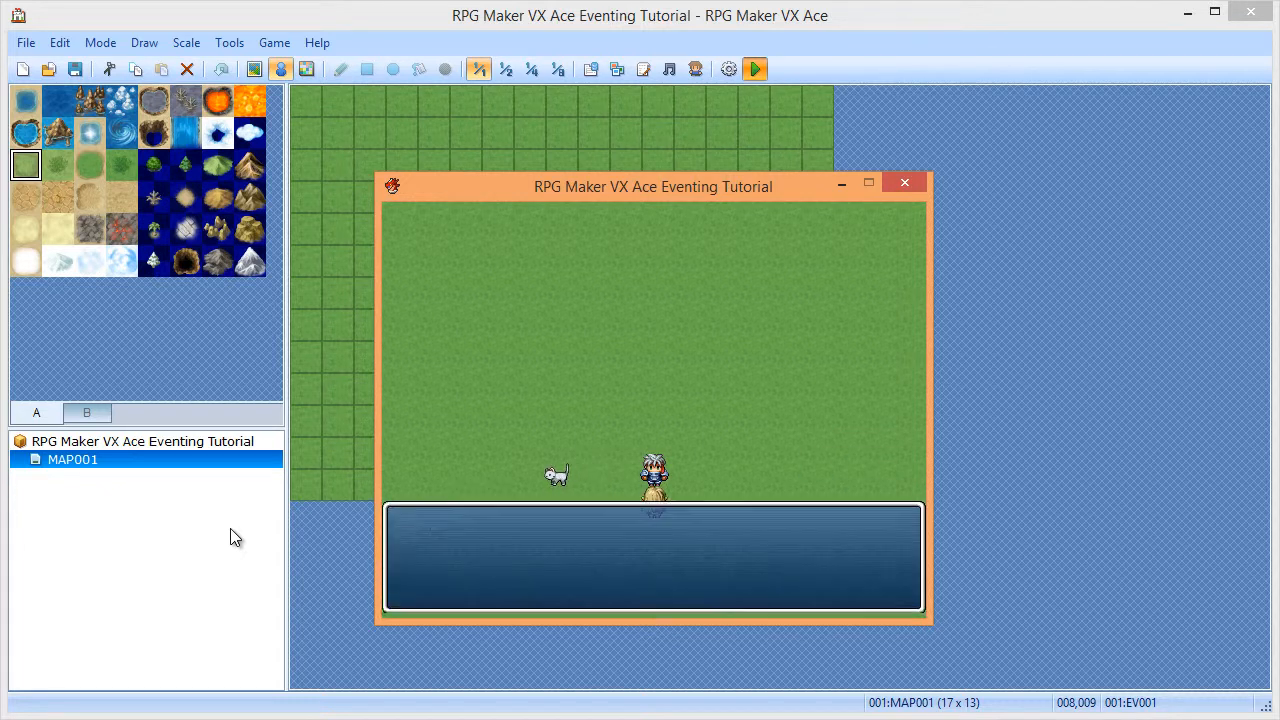
key("Return")
key("Return")
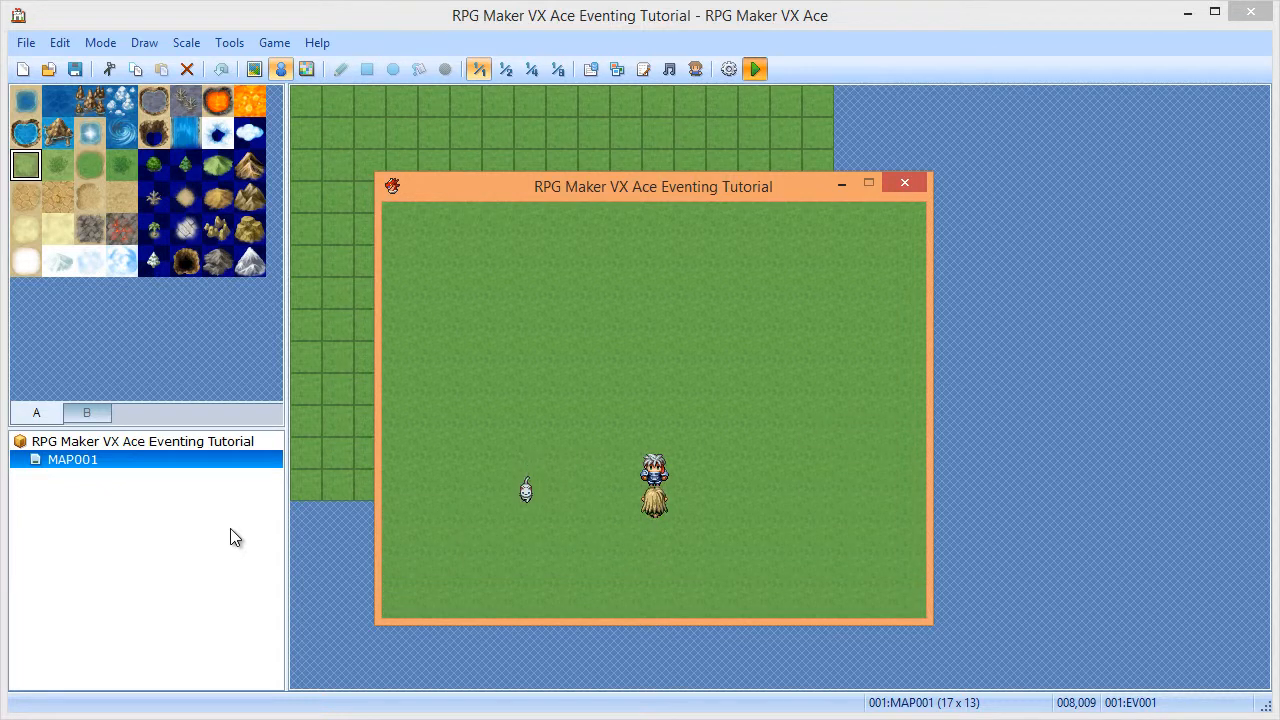
key("Return")
key("Return")
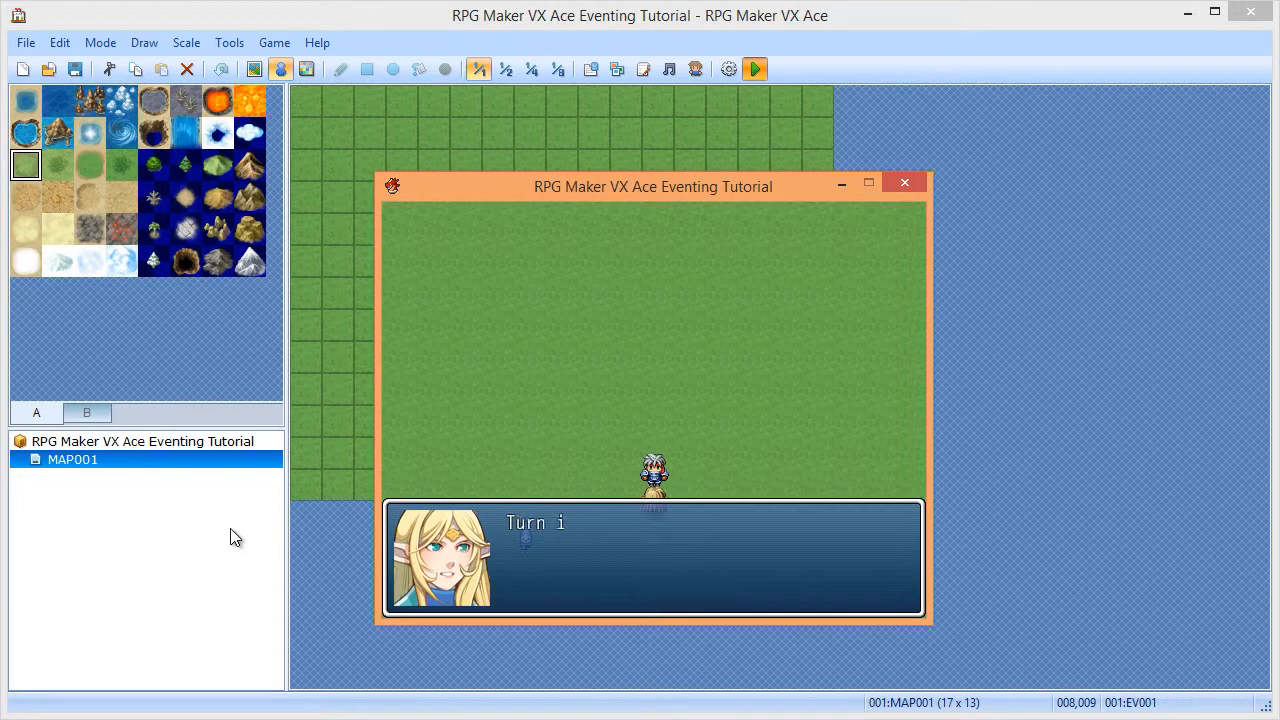
key("Return")
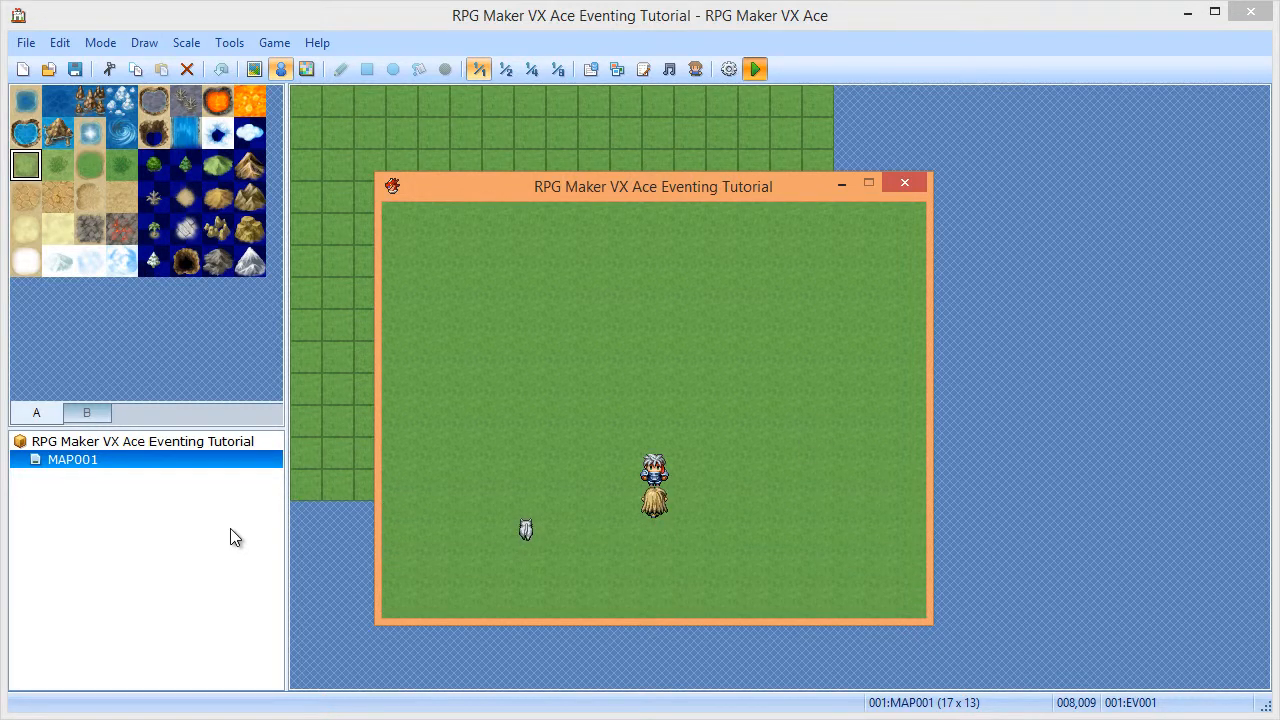
key("Escape")
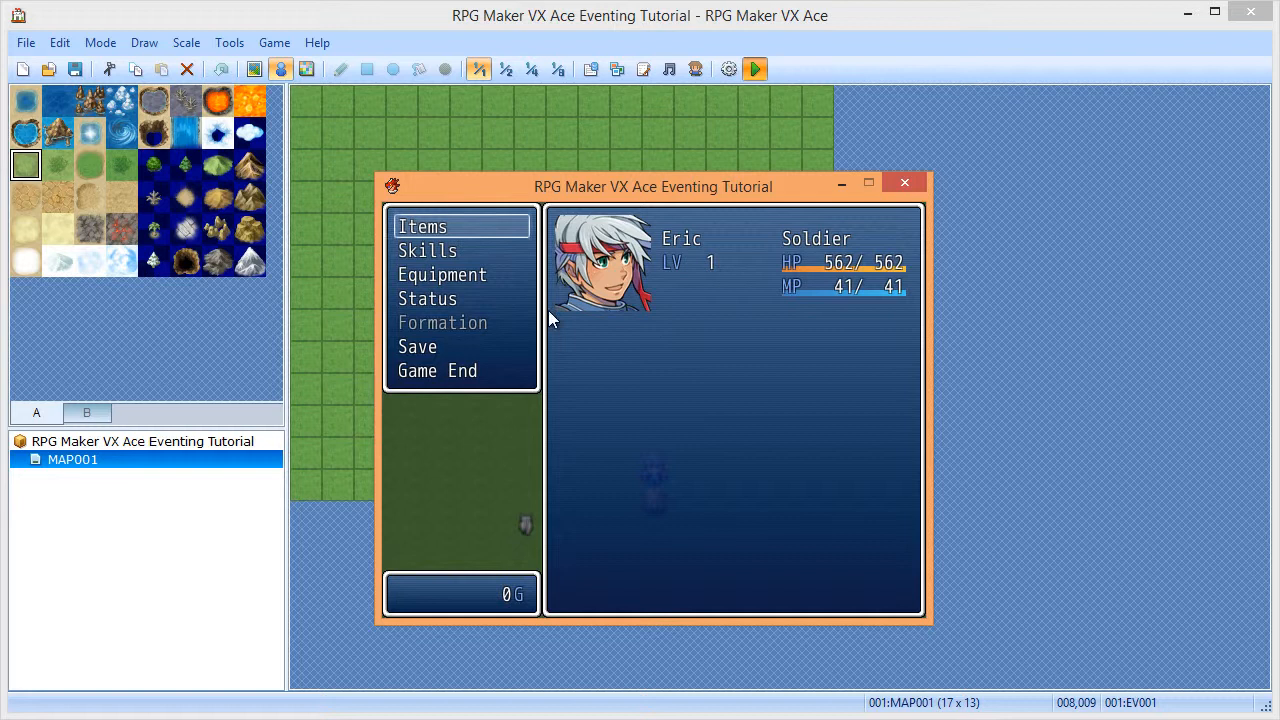
left_click(918, 184)
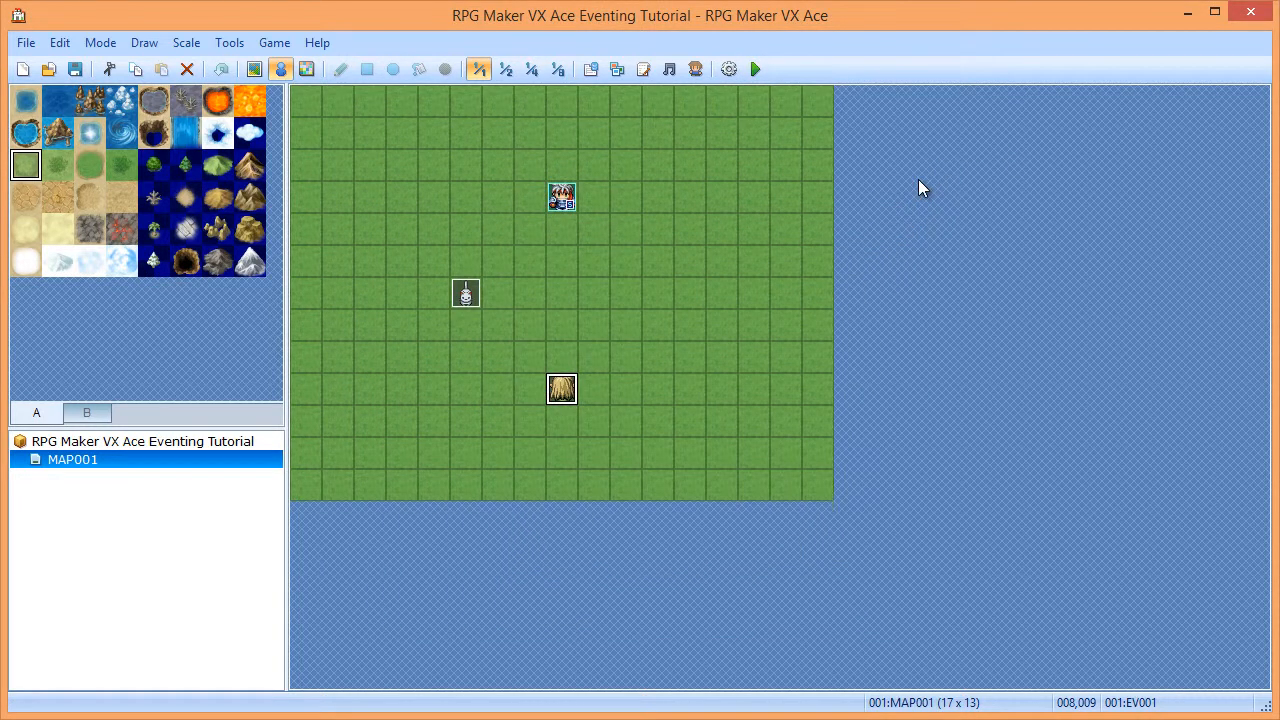
- Open EV001 and delete the old switch conditional branch
double_click(574, 381)
left_click(638, 158)
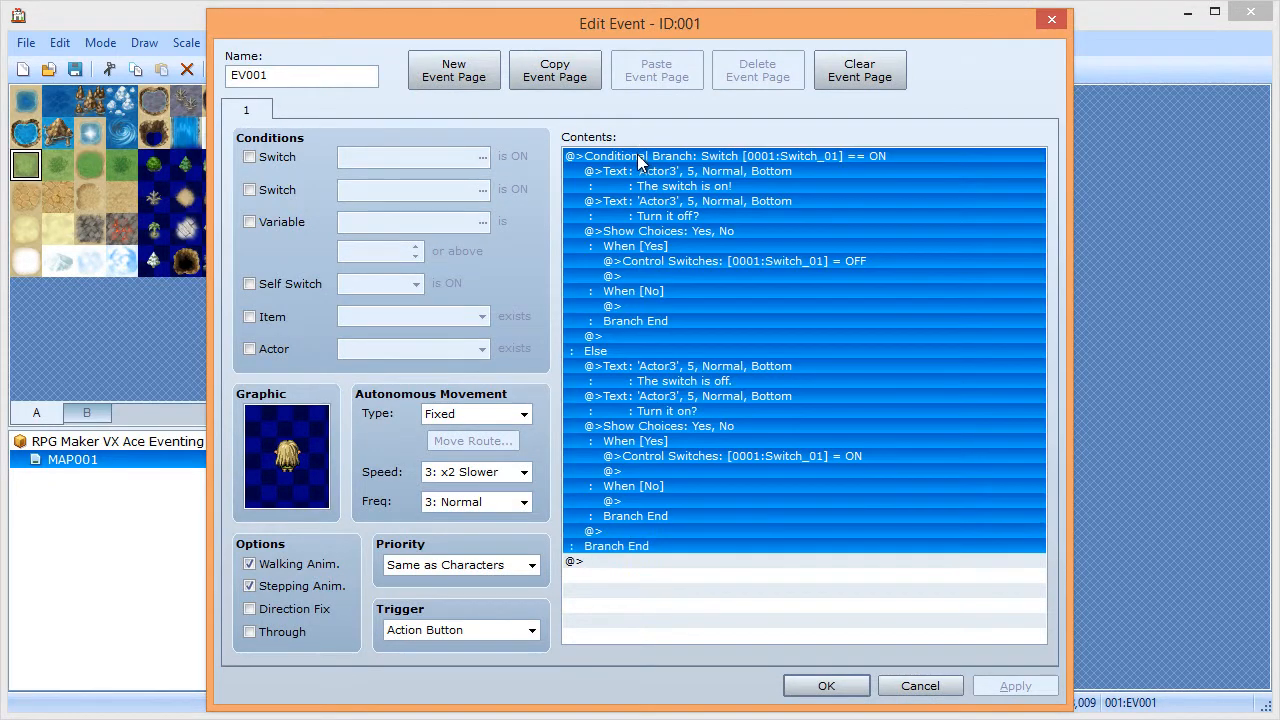
key("Delete")
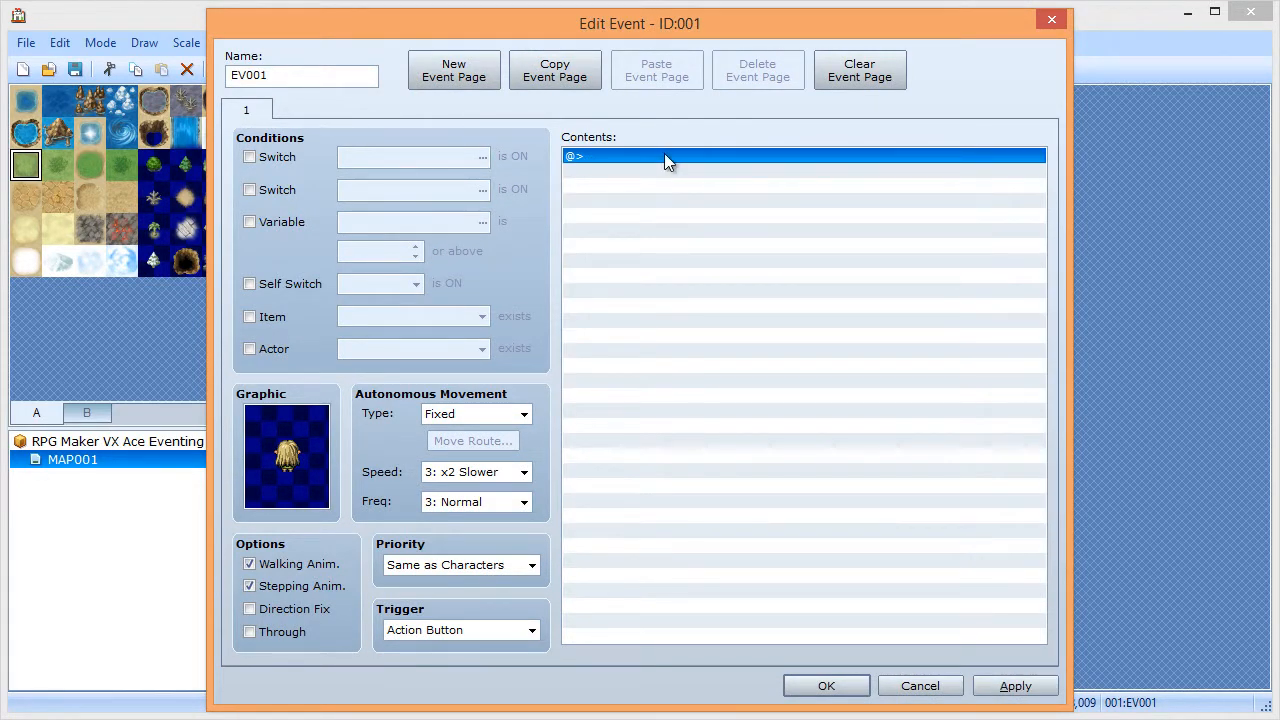
- Add a Conditional Branch on variable 0001:VAR01 Greater than or Equal to constant 5
double_click(664, 153)
left_click(695, 466)
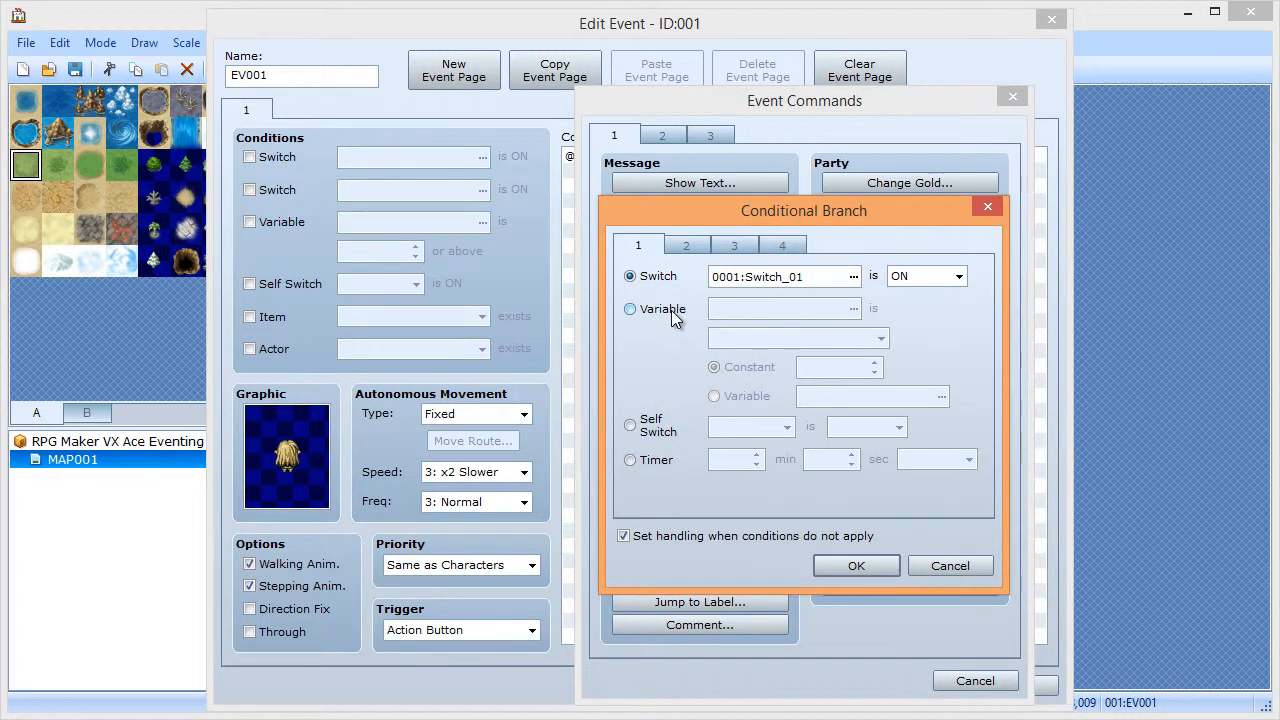
left_click(671, 310)
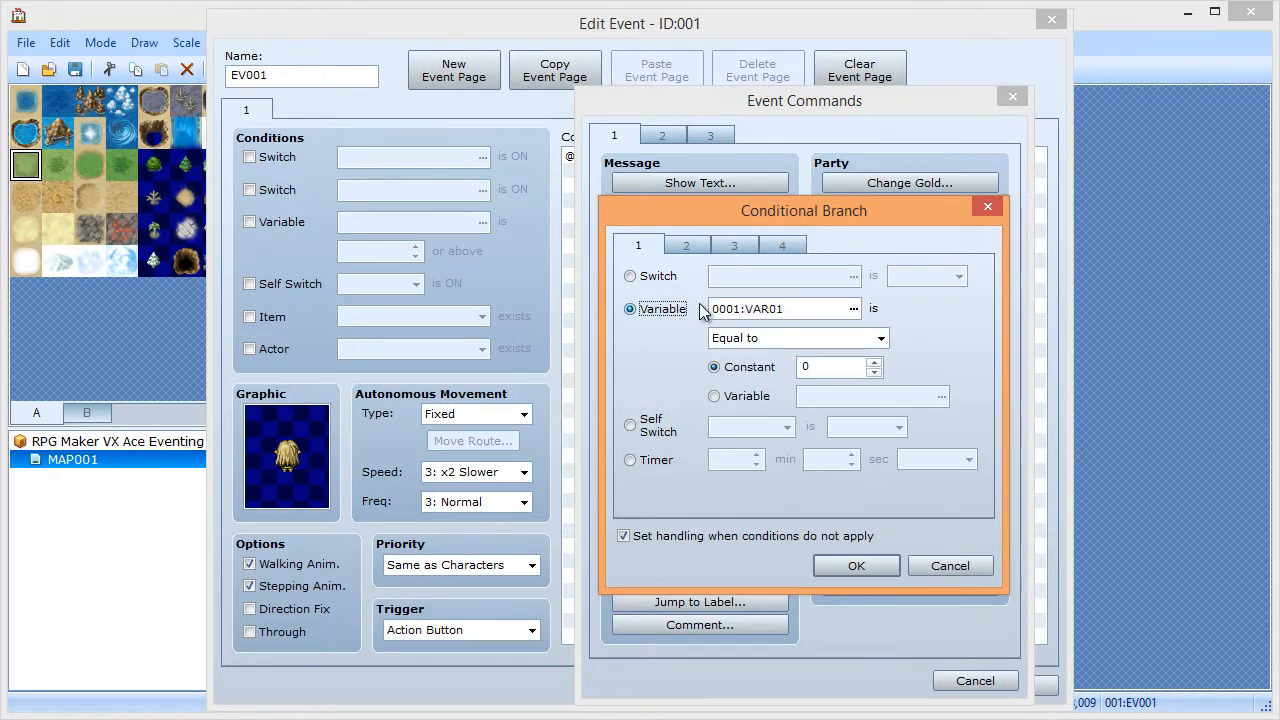
left_click(787, 338)
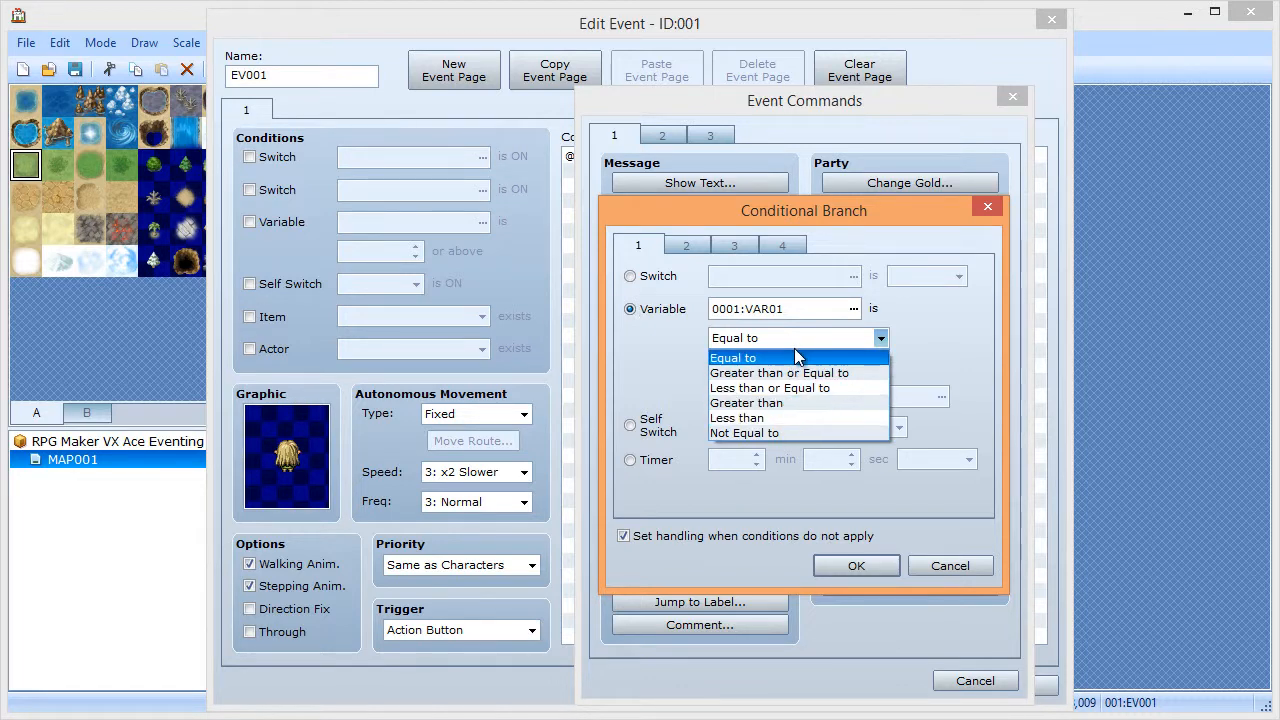
left_click(780, 418)
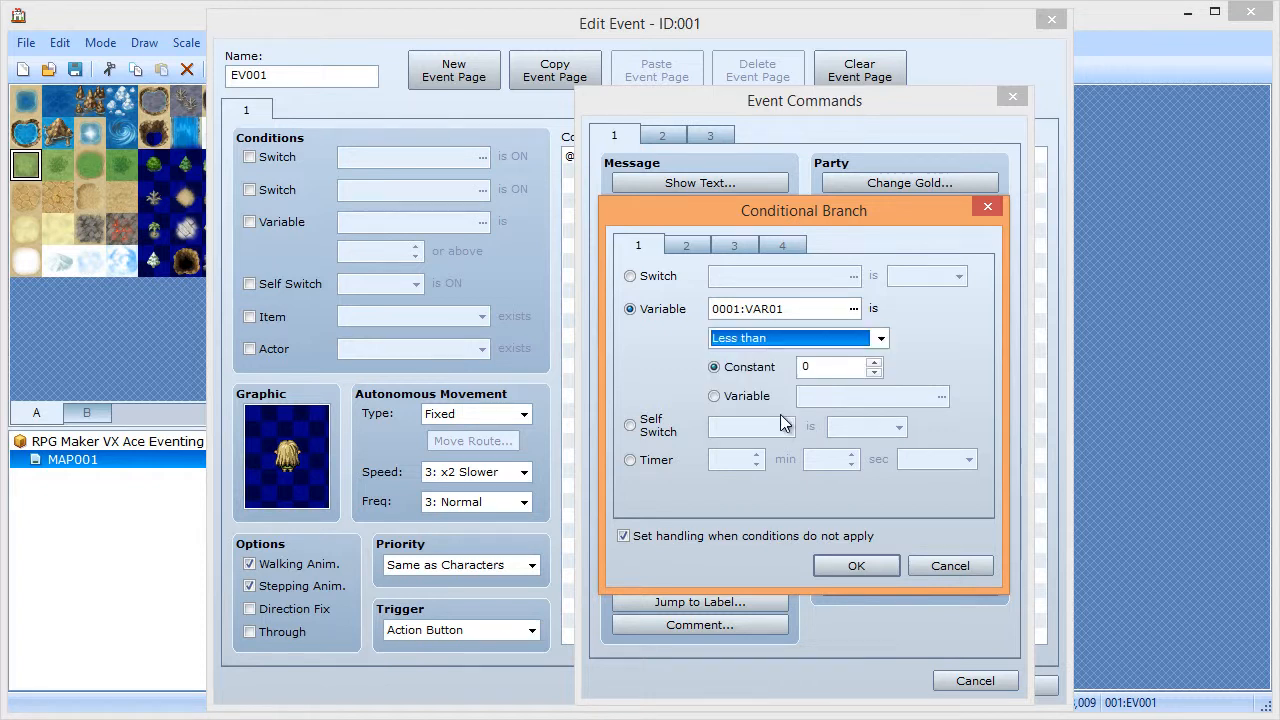
double_click(842, 369)
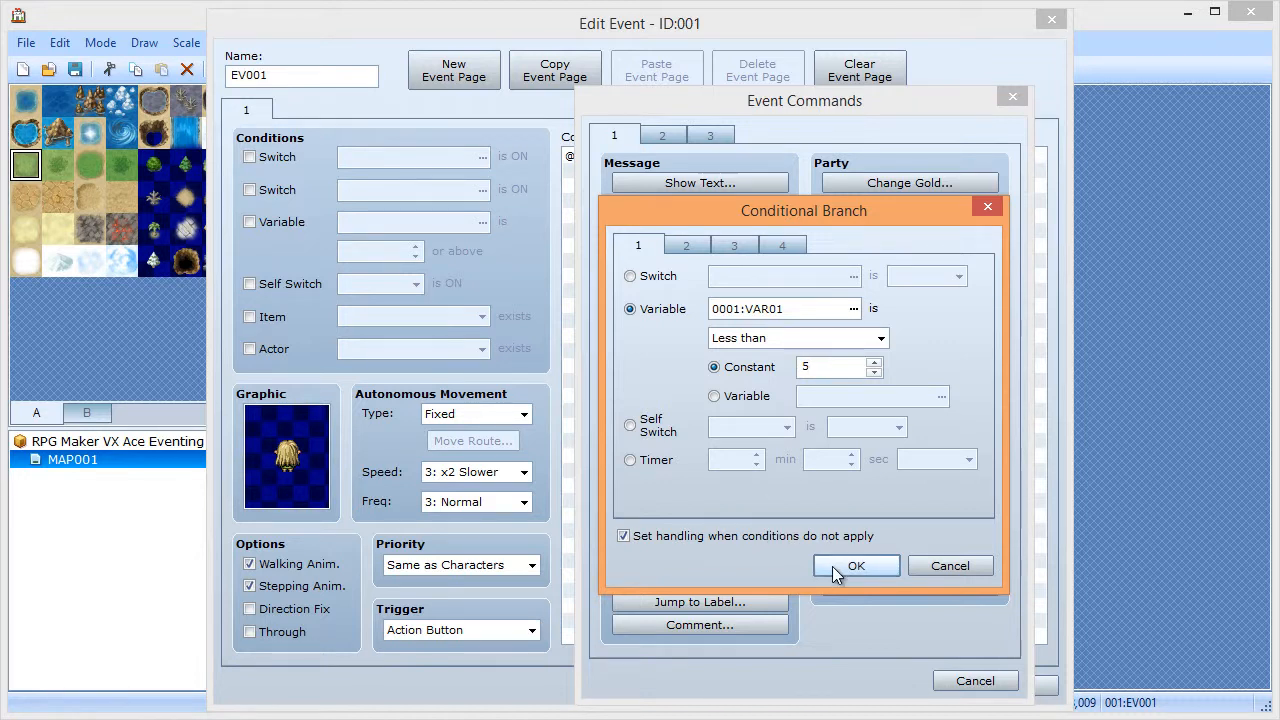
left_click(790, 338)
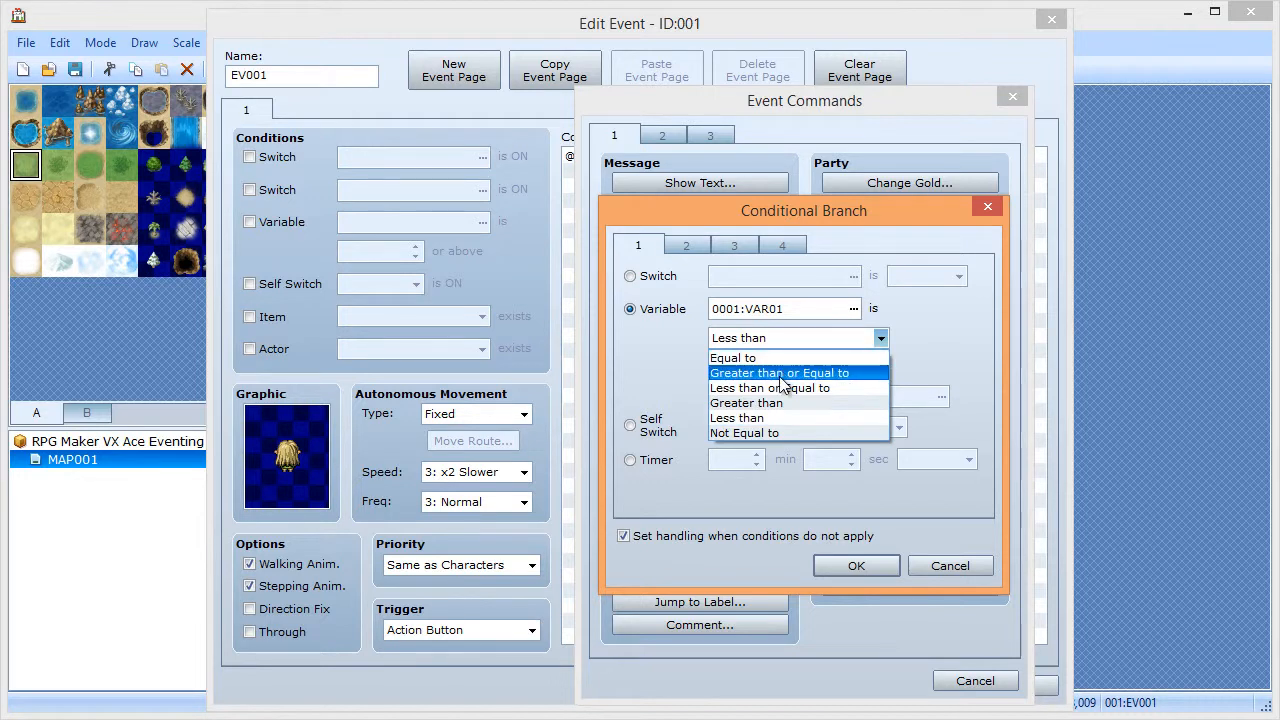
left_click(780, 373)
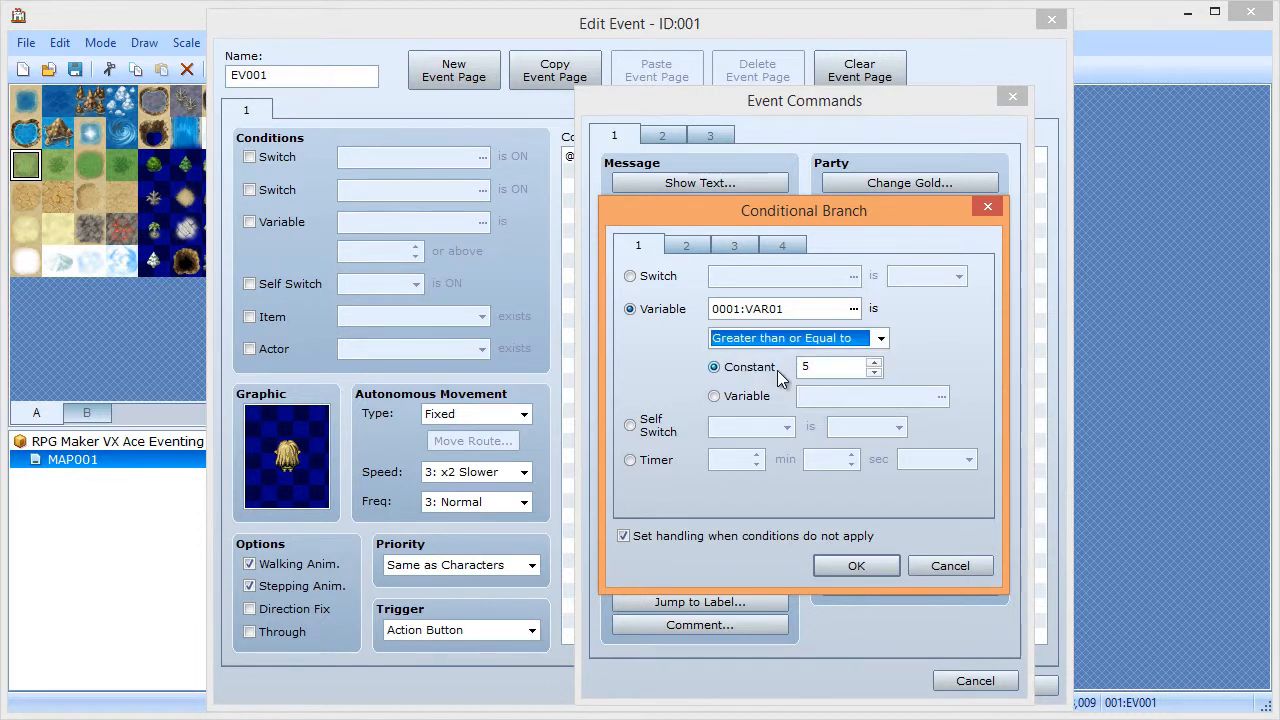
left_click(848, 566)
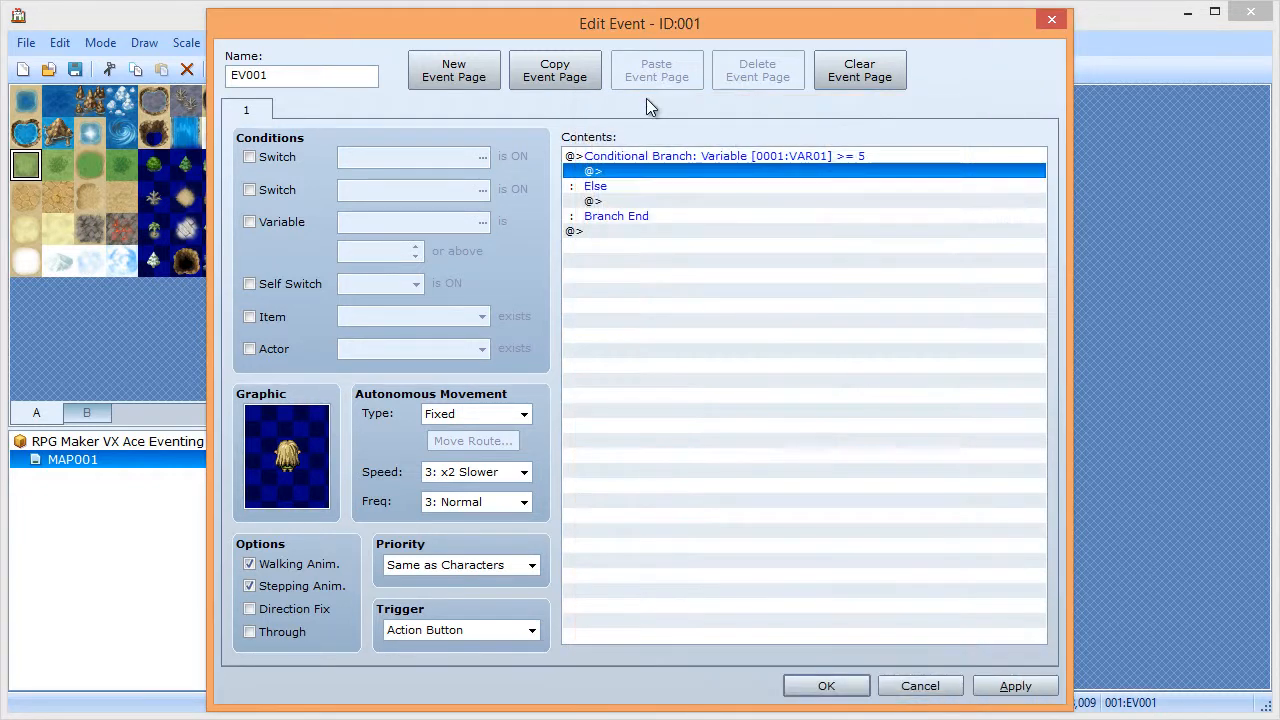
- Inside the branch, write the Actor3 elf-face message 'The variable is greater than or equal to five!' and preview it
double_click(651, 173)
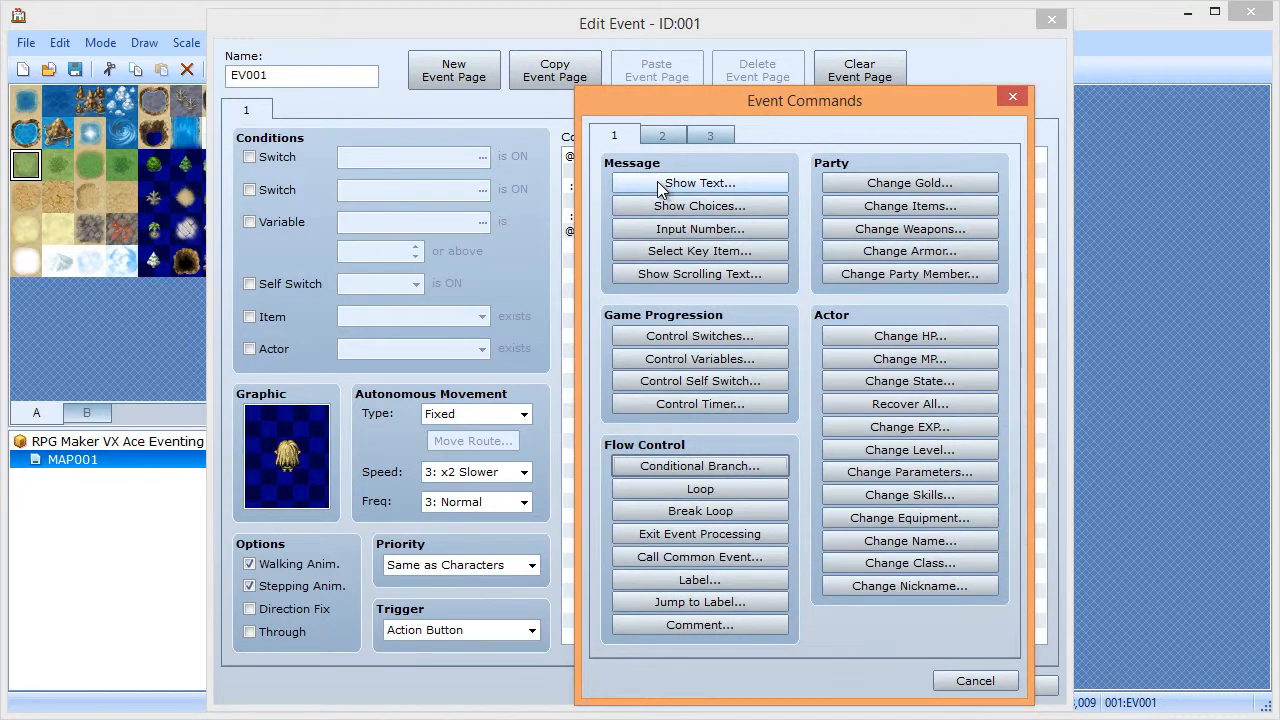
left_click(662, 185)
double_click(604, 374)
left_click(560, 268)
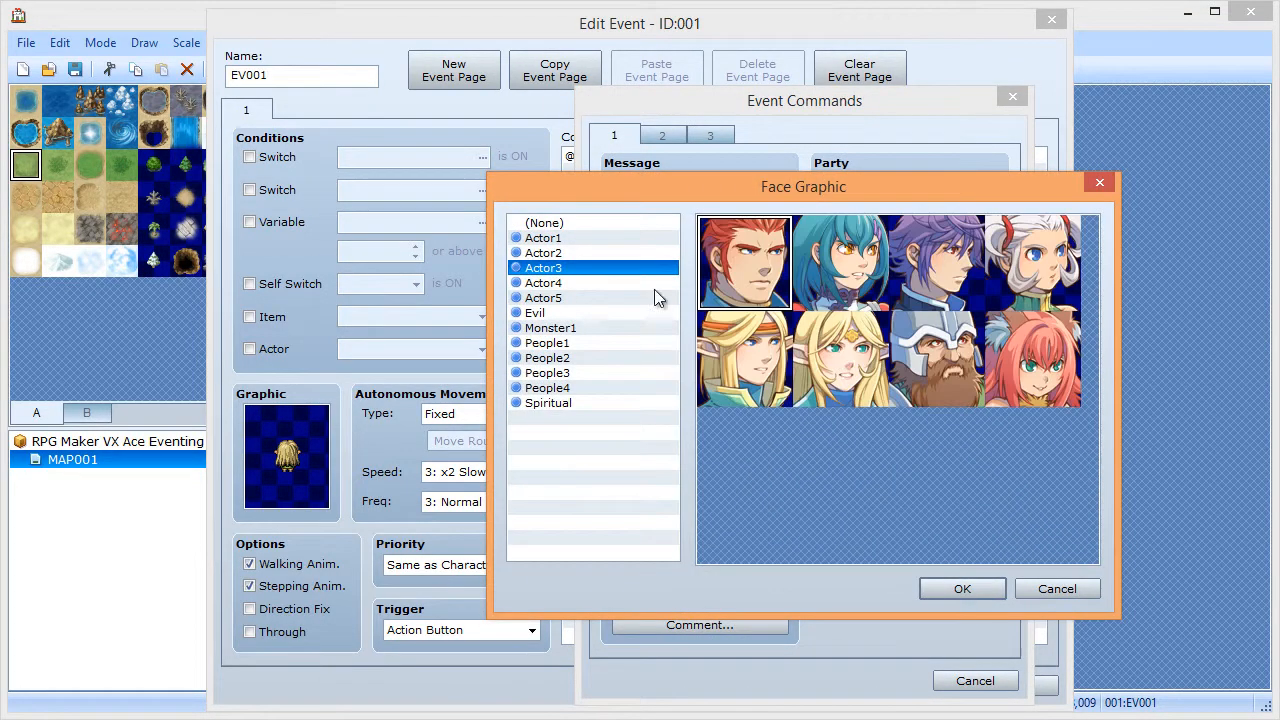
double_click(819, 358)
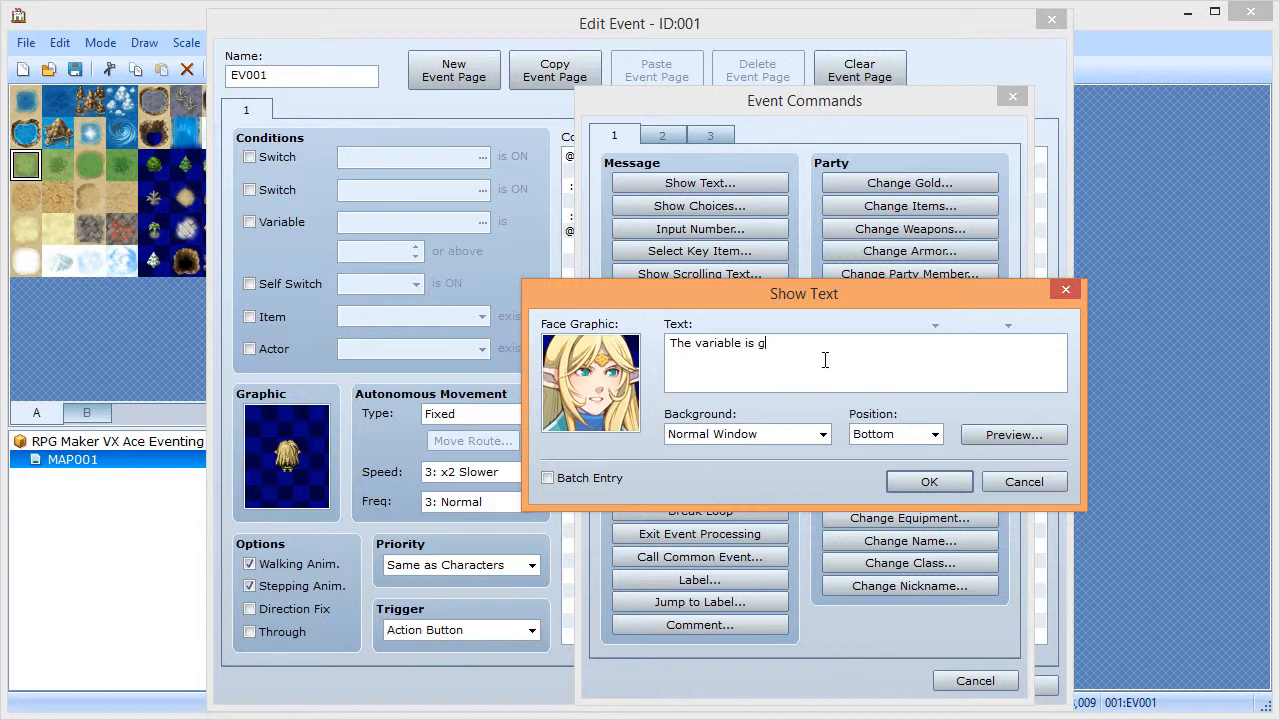
type("than or equal to five!")
left_click(1001, 437)
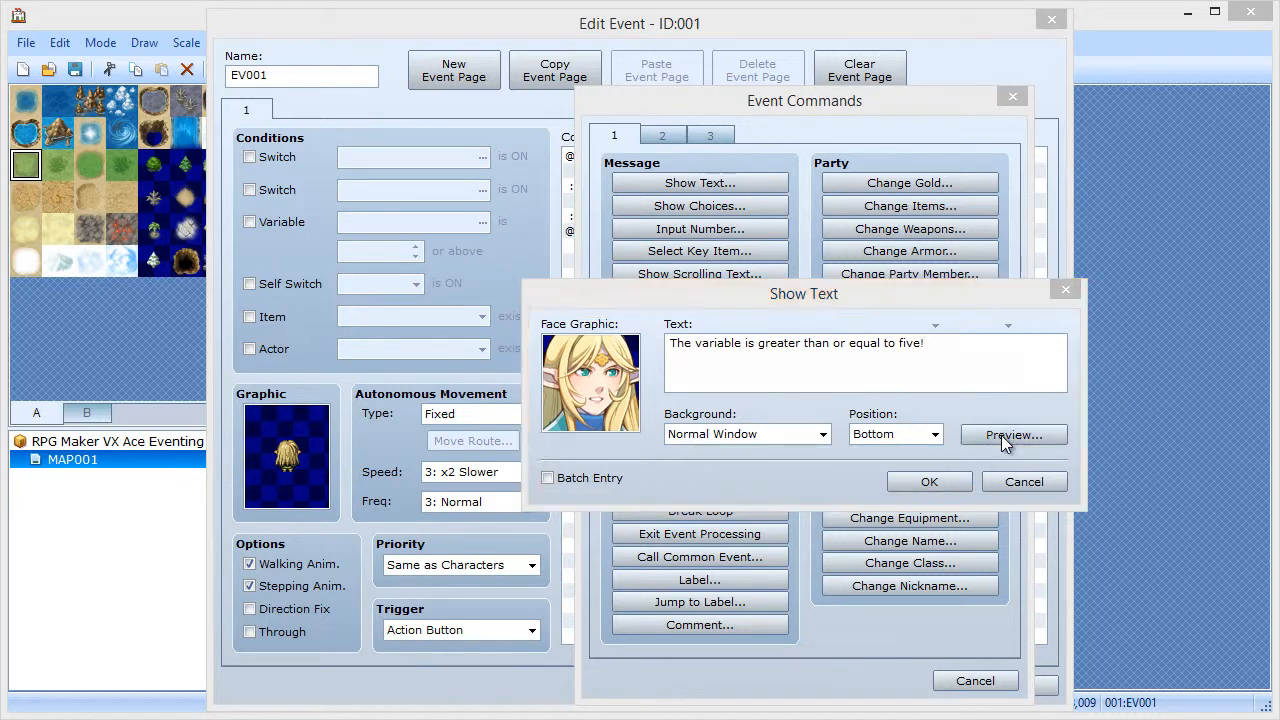
left_click(1020, 470)
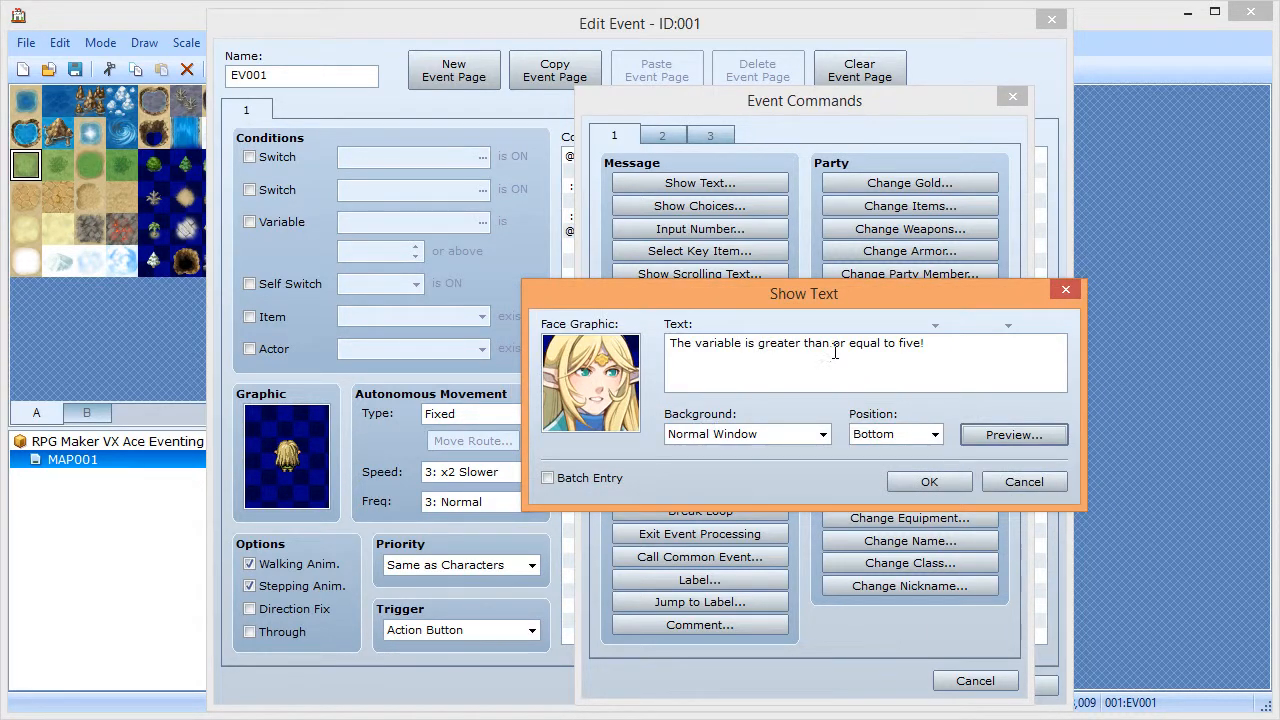
- Break the message onto two lines after 'greater', preview it, and add it to the branch
left_click_drag(806, 346, 802, 346)
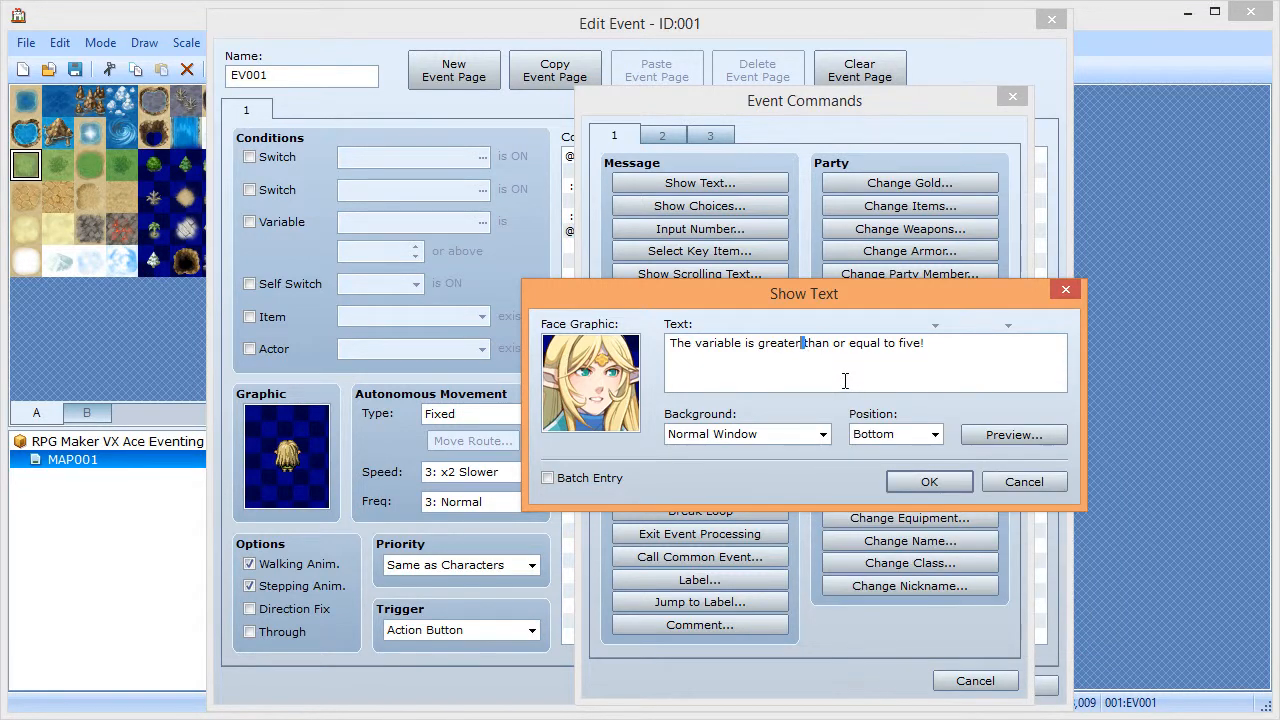
key("Return")
left_click(1001, 436)
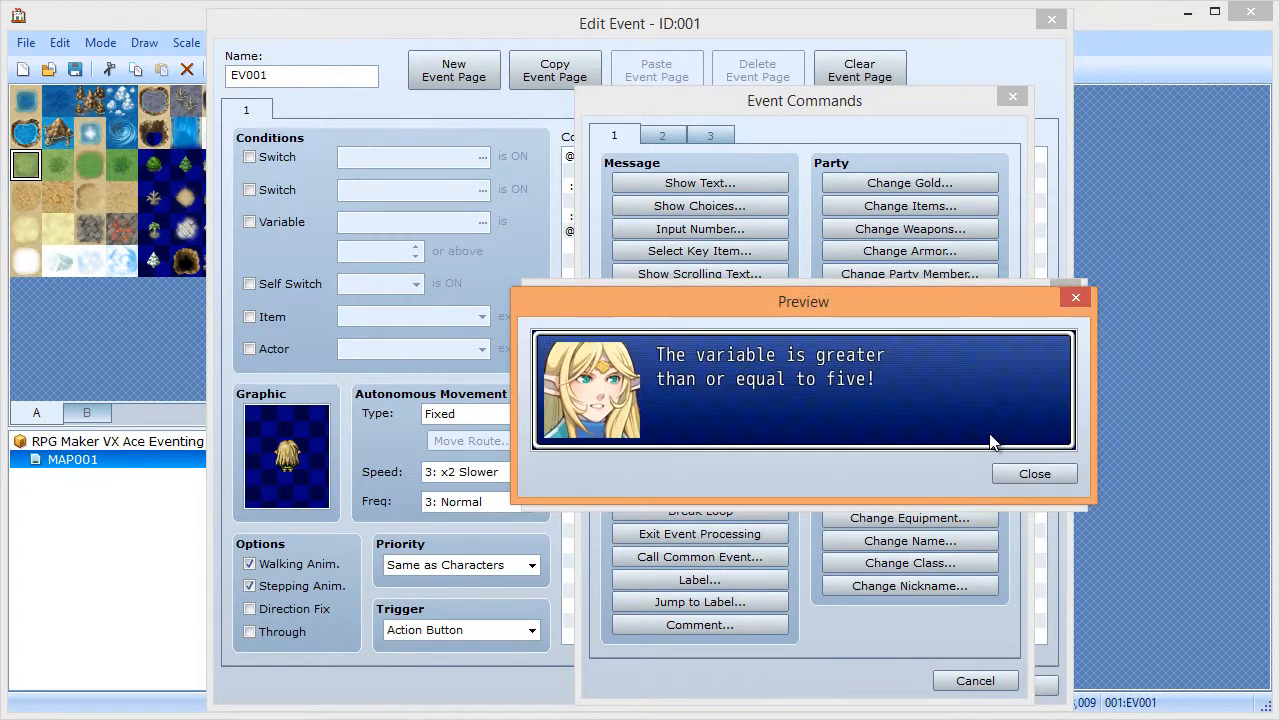
left_click(1033, 474)
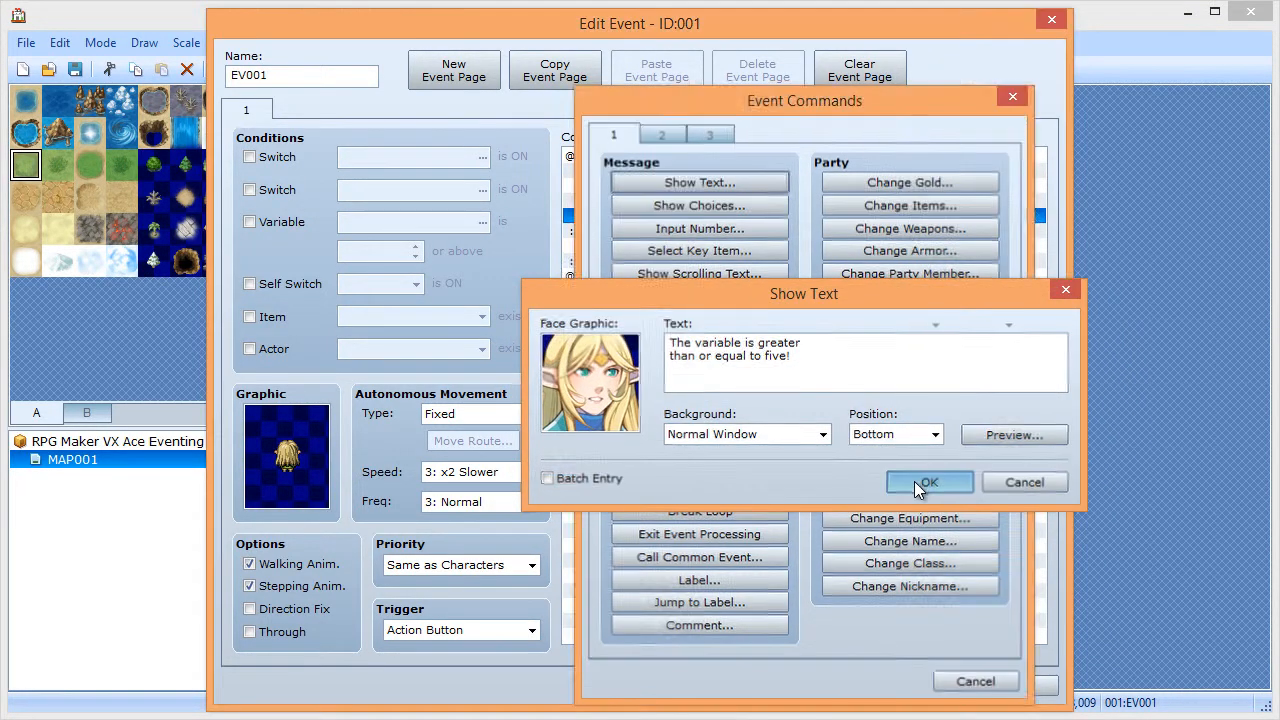
left_click(920, 482)
key("space")
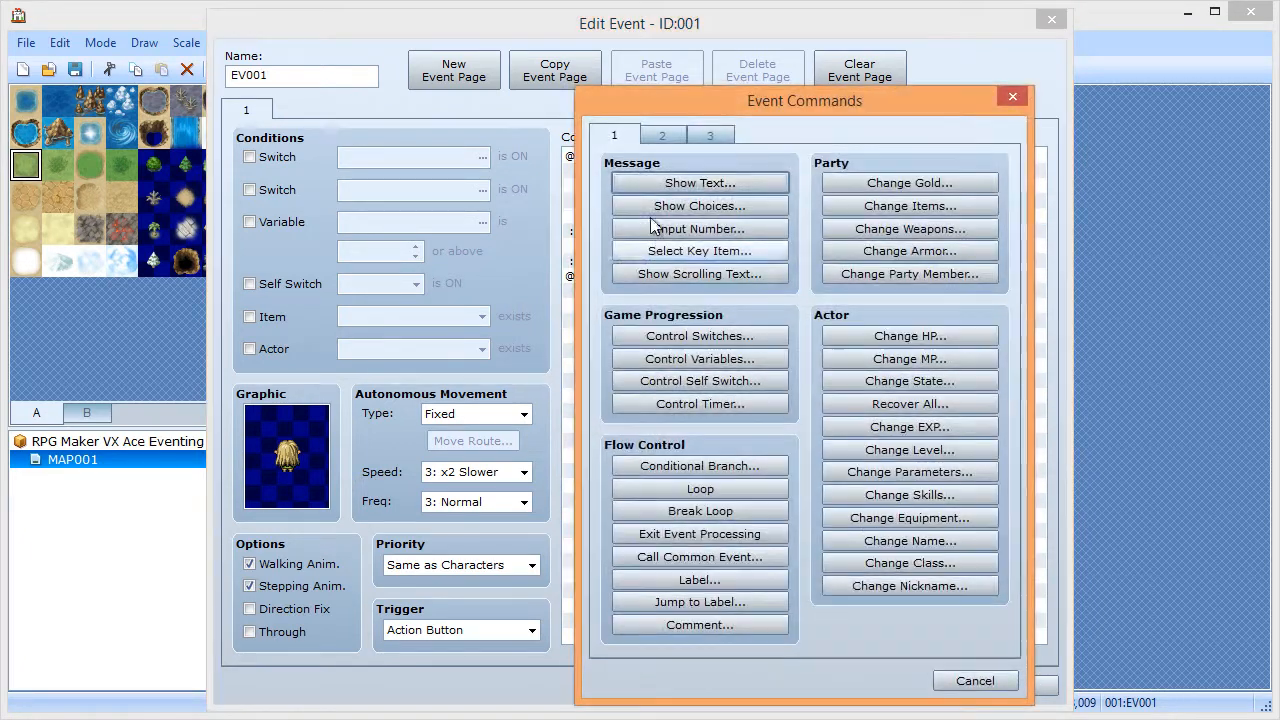
left_click(975, 680)
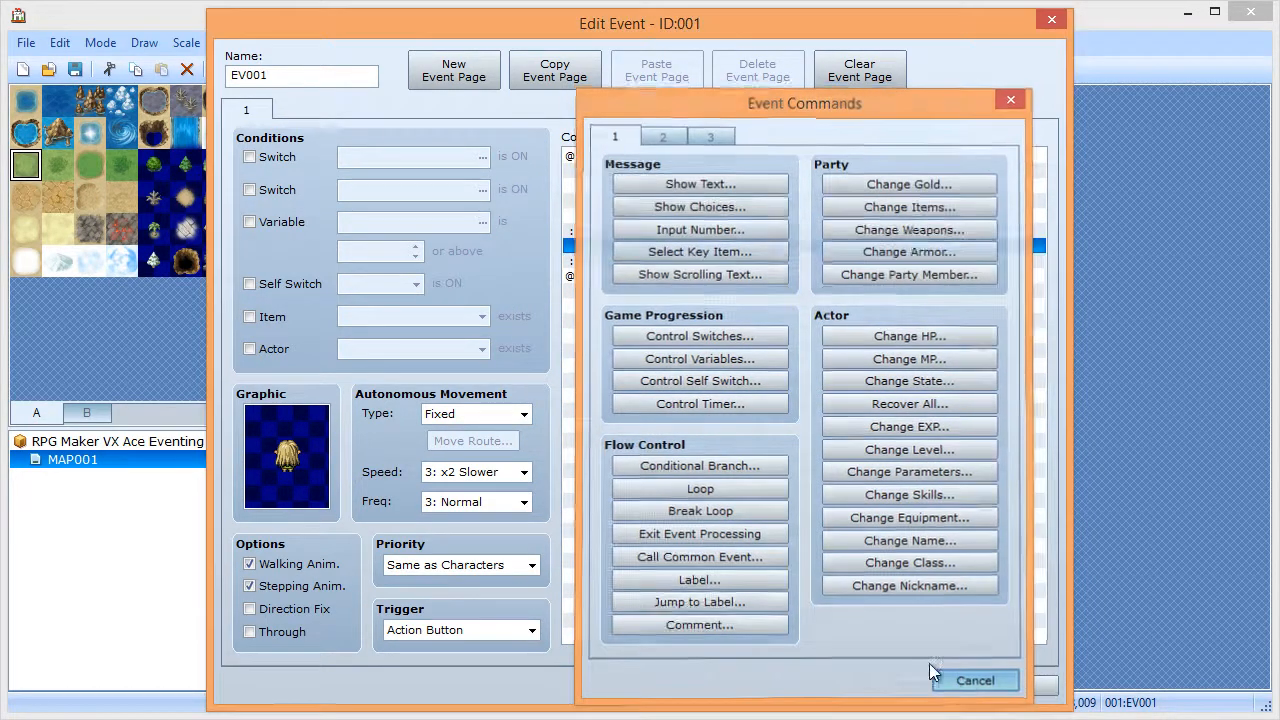
left_click(660, 173)
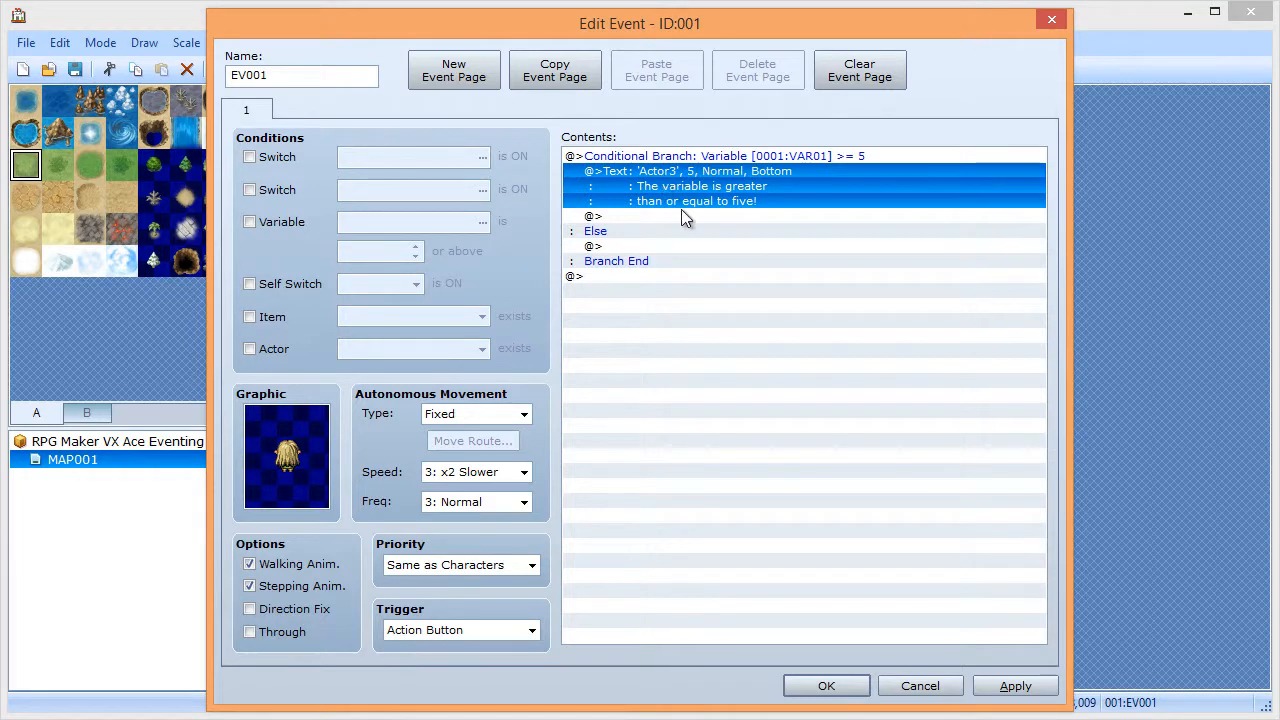
- Replace the message text after 'The variable is' with '\v[1].' so it shows VAR01's value
double_click(681, 203)
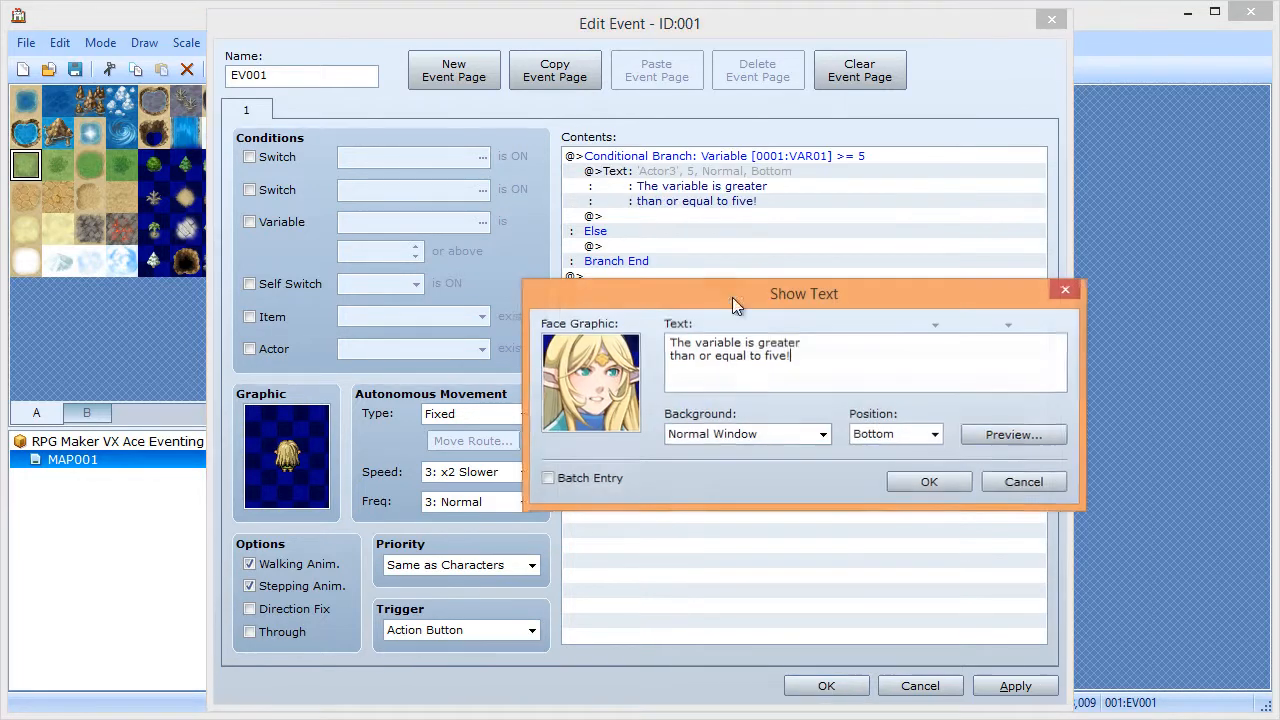
left_click(760, 343, "shift")
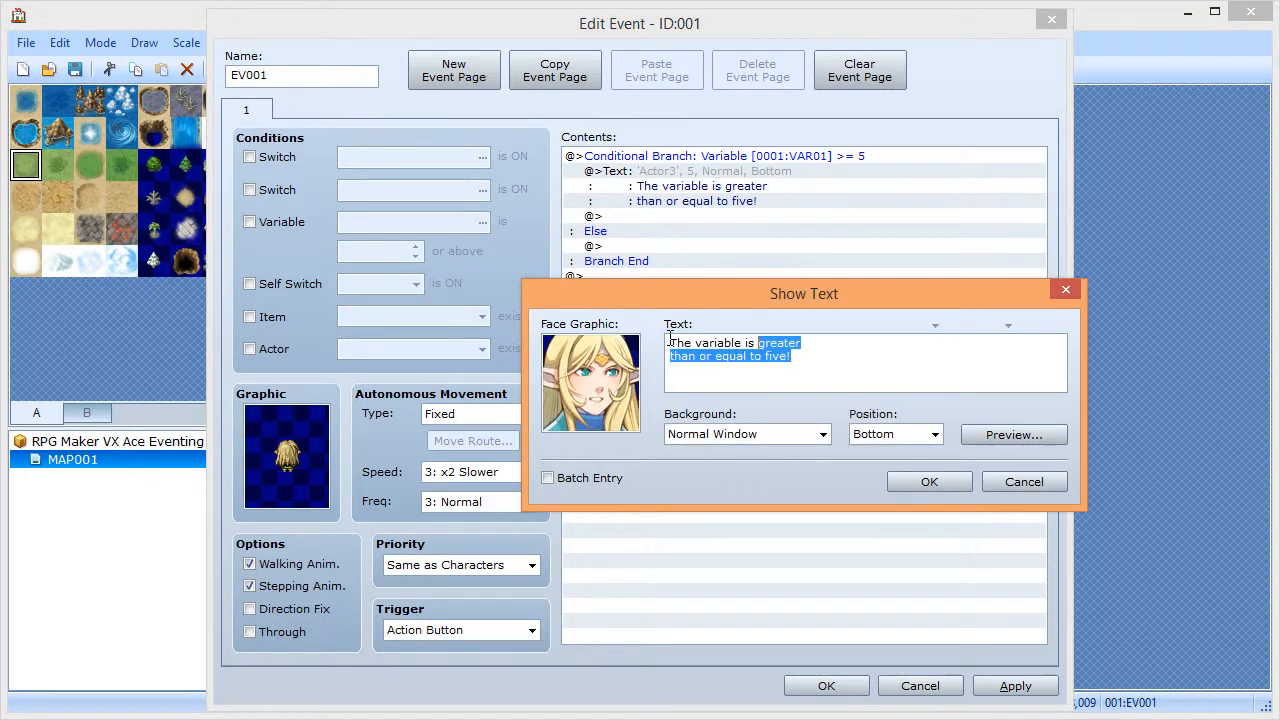
type("\\v[1")
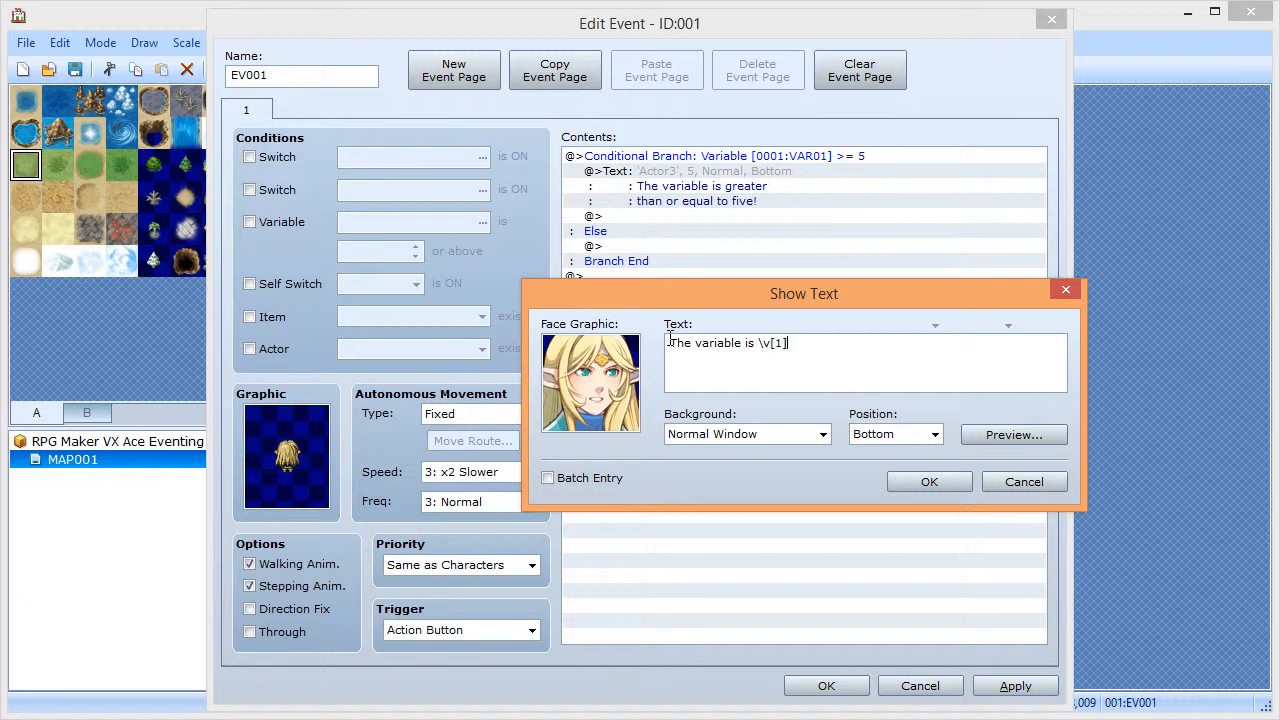
type("].")
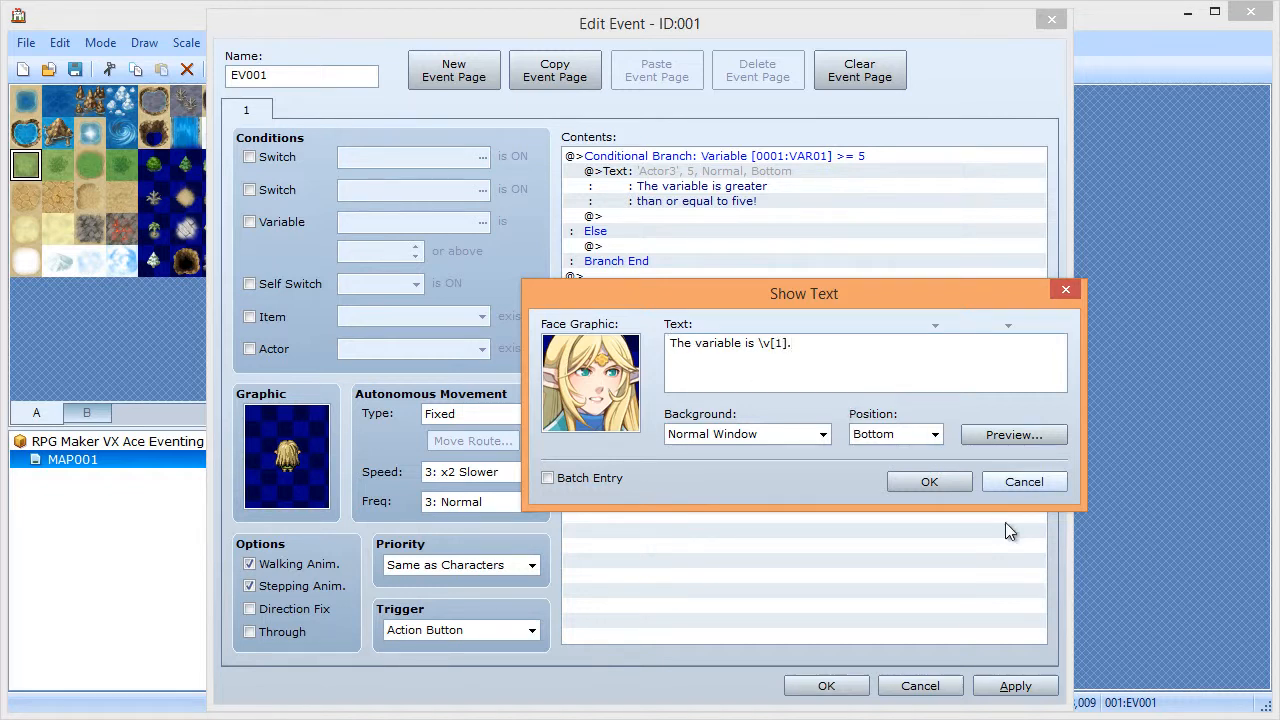
left_click(930, 482)
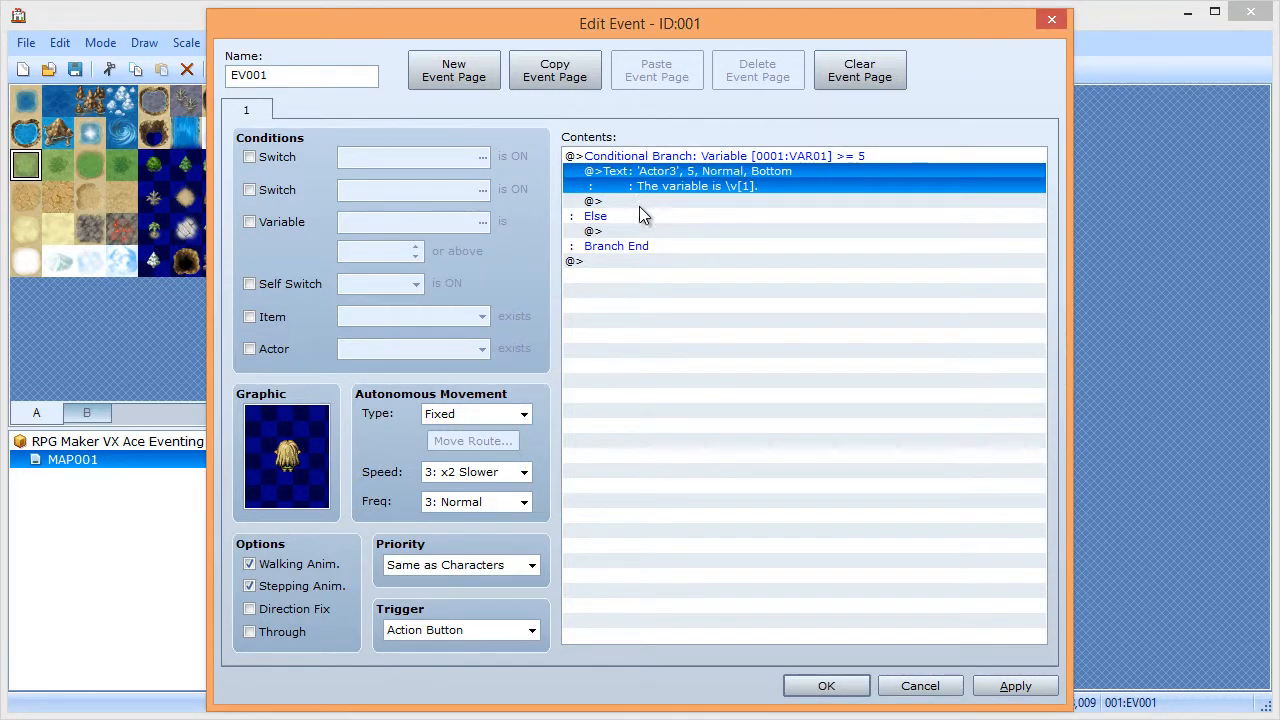
left_click(637, 219)
- Under Else, add an Actor3 blonde elf message: 'The variable is \v[1].' then 'Raise it?'
double_click(636, 226)
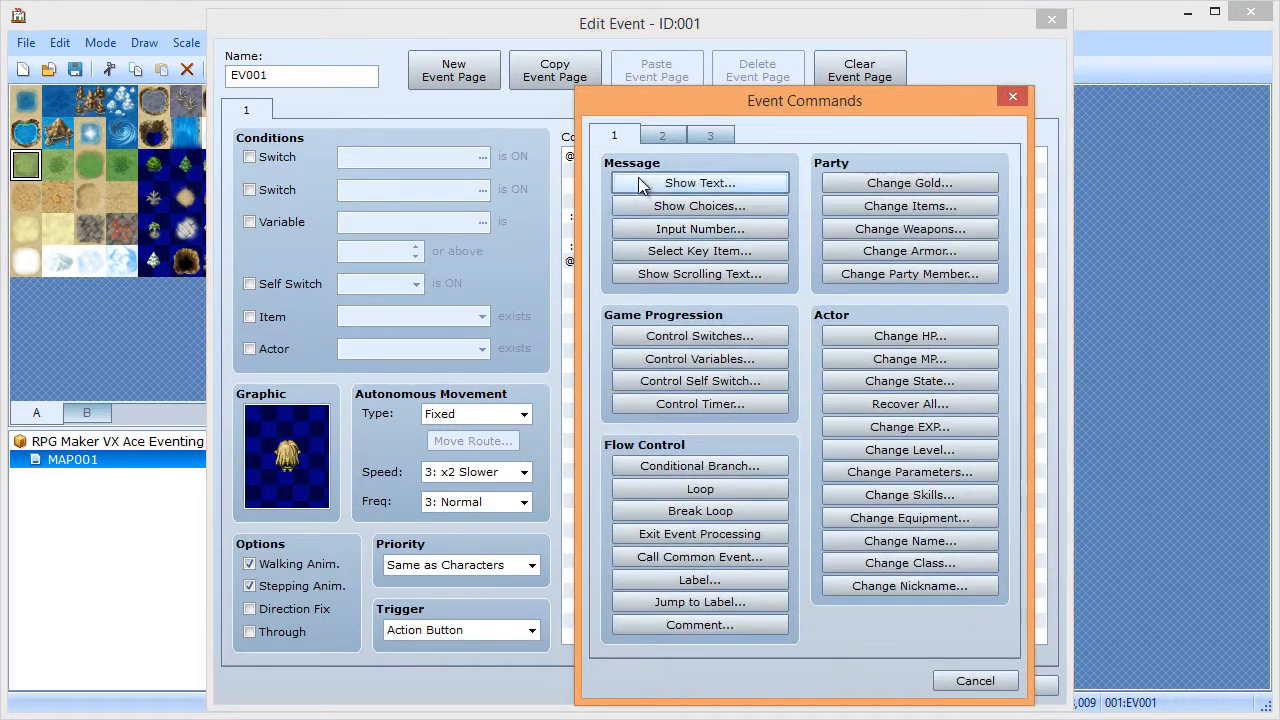
left_click(650, 183)
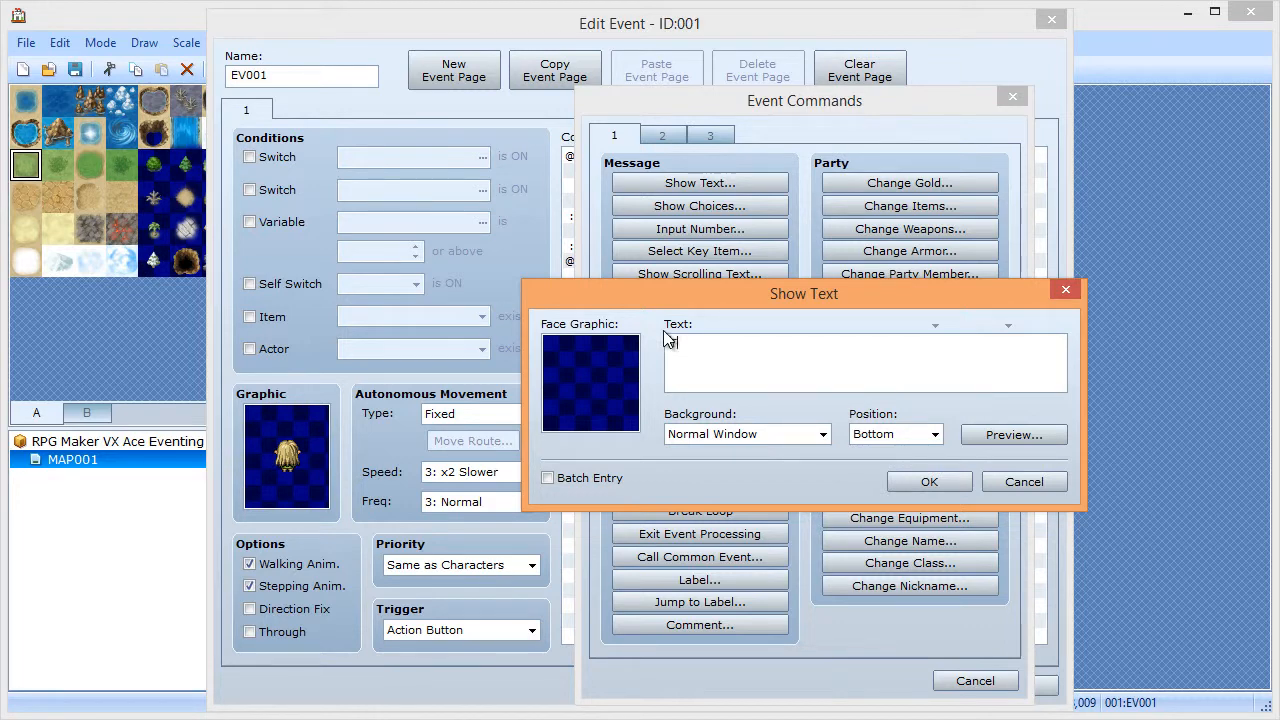
double_click(577, 381)
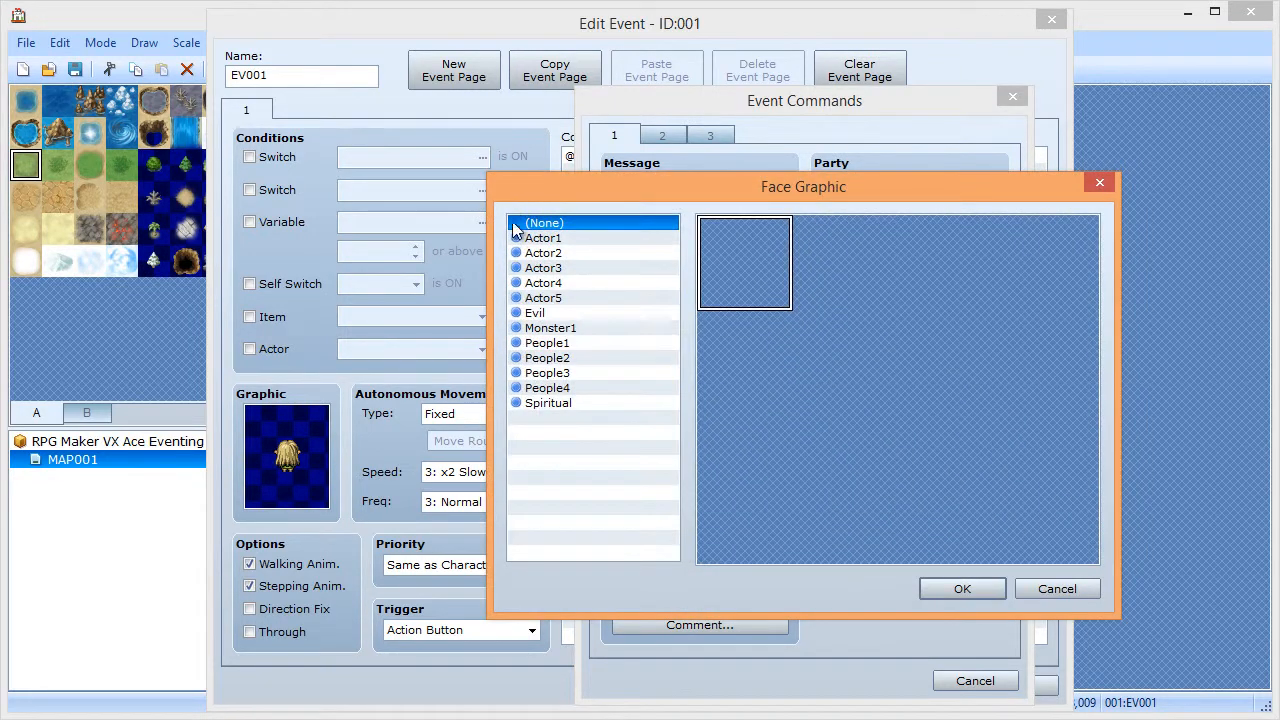
left_click(560, 268)
double_click(838, 365)
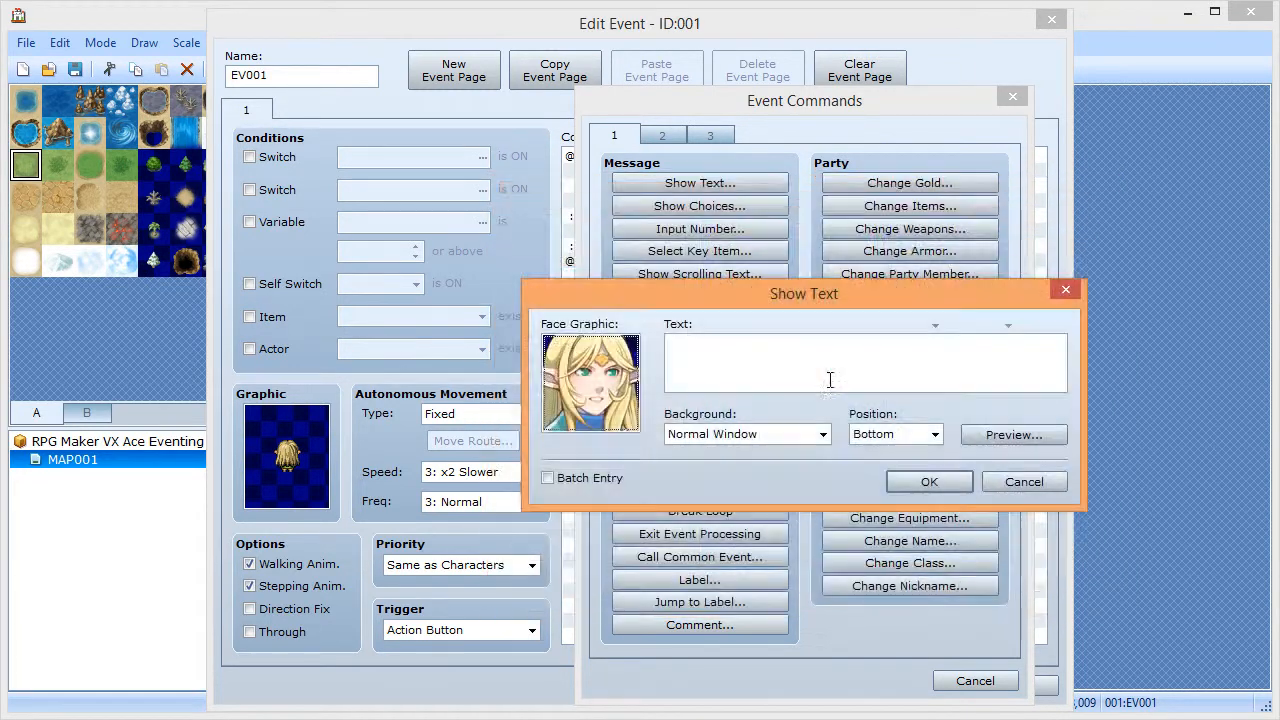
left_click(689, 363)
type("The variable is \\")
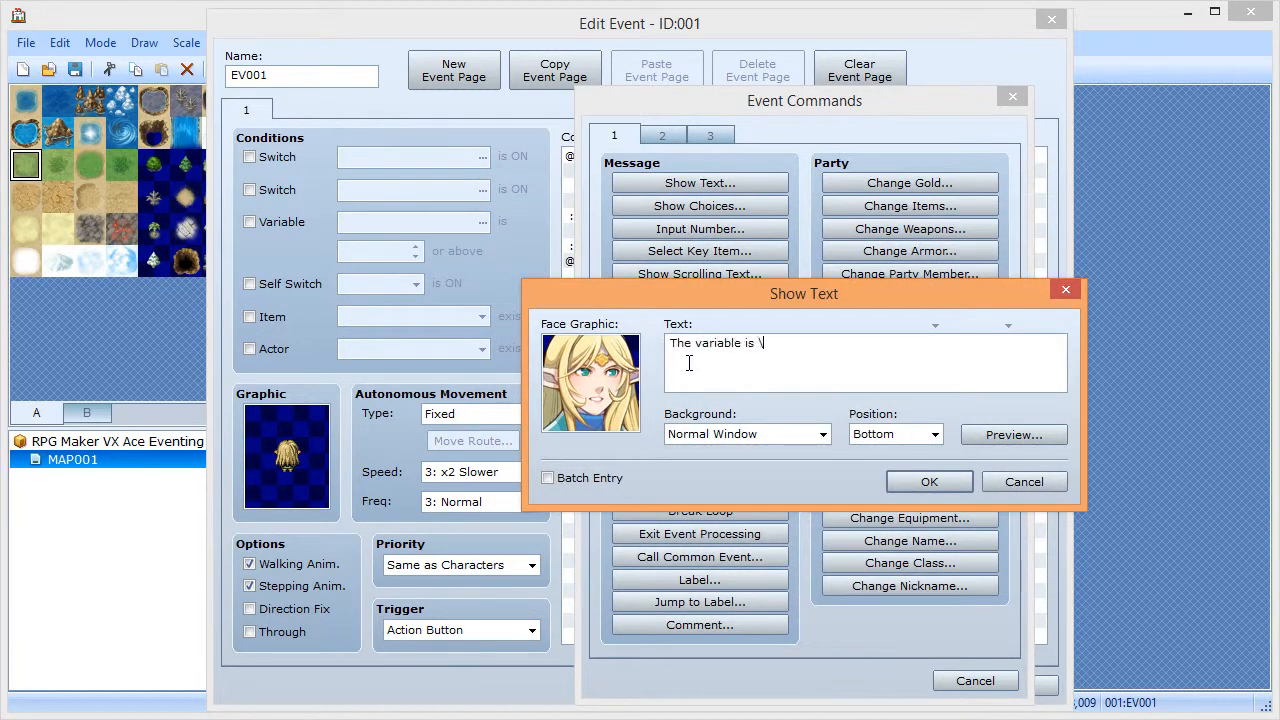
type("v[1]. ")
type("Ra")
left_click(940, 482)
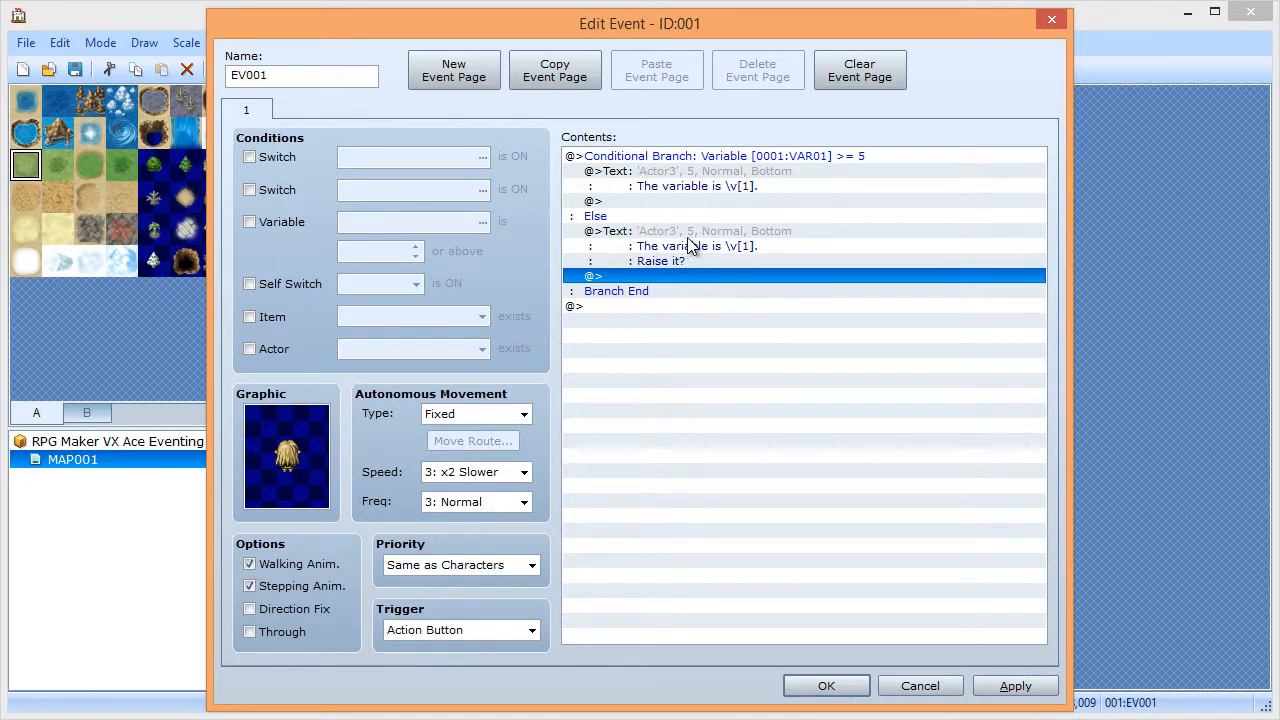
- Add choices Yes, 1 / Yes, 2 / Yes, 3 / No, with cancel set to choice 4
double_click(685, 280)
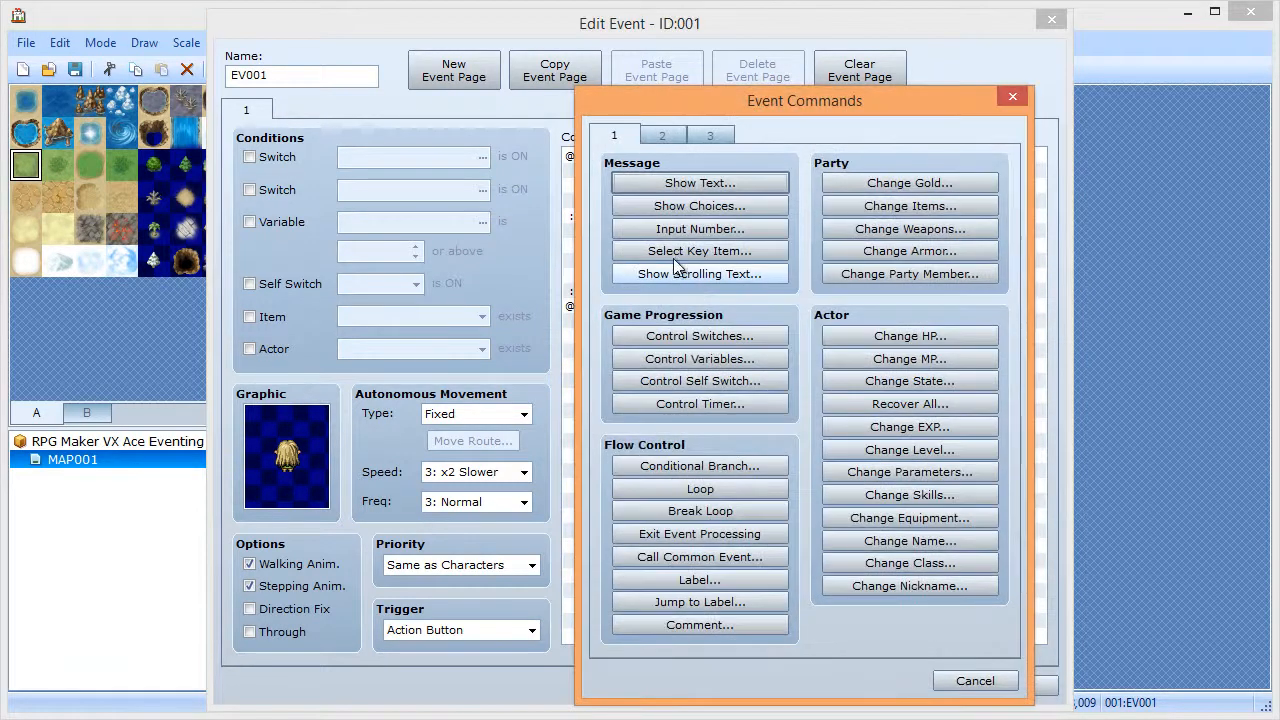
left_click(690, 206)
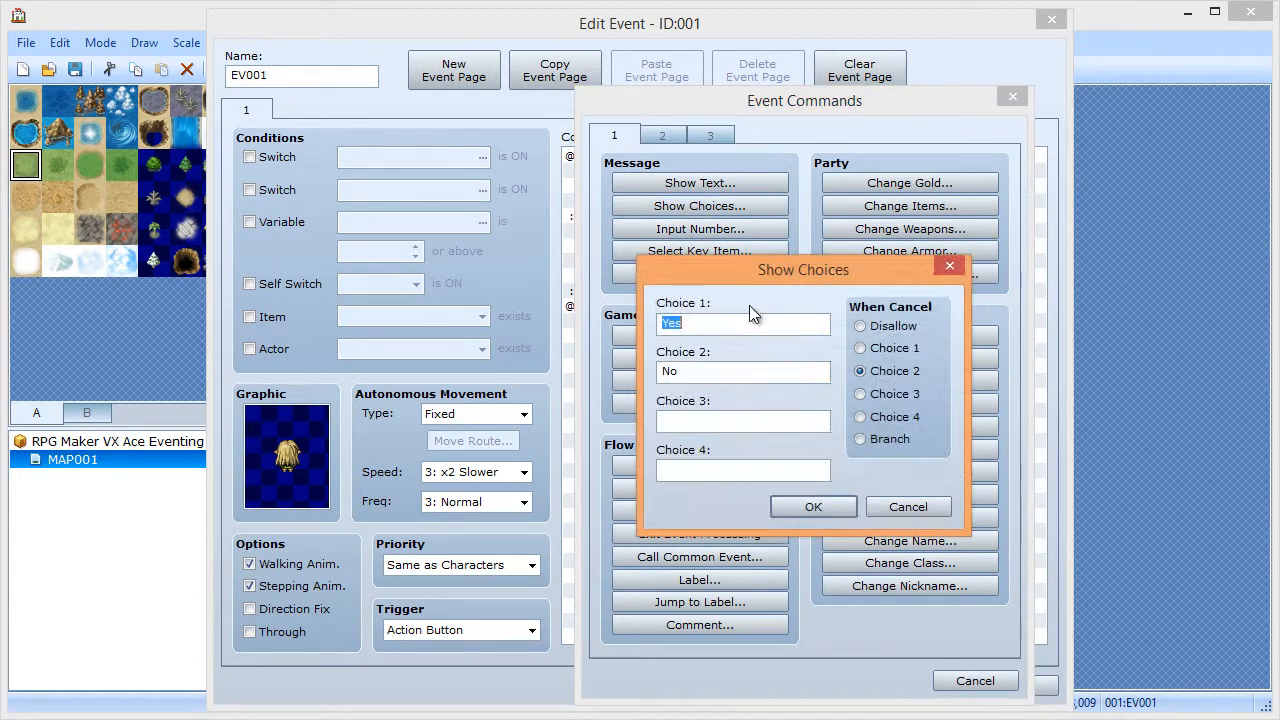
left_click(752, 322)
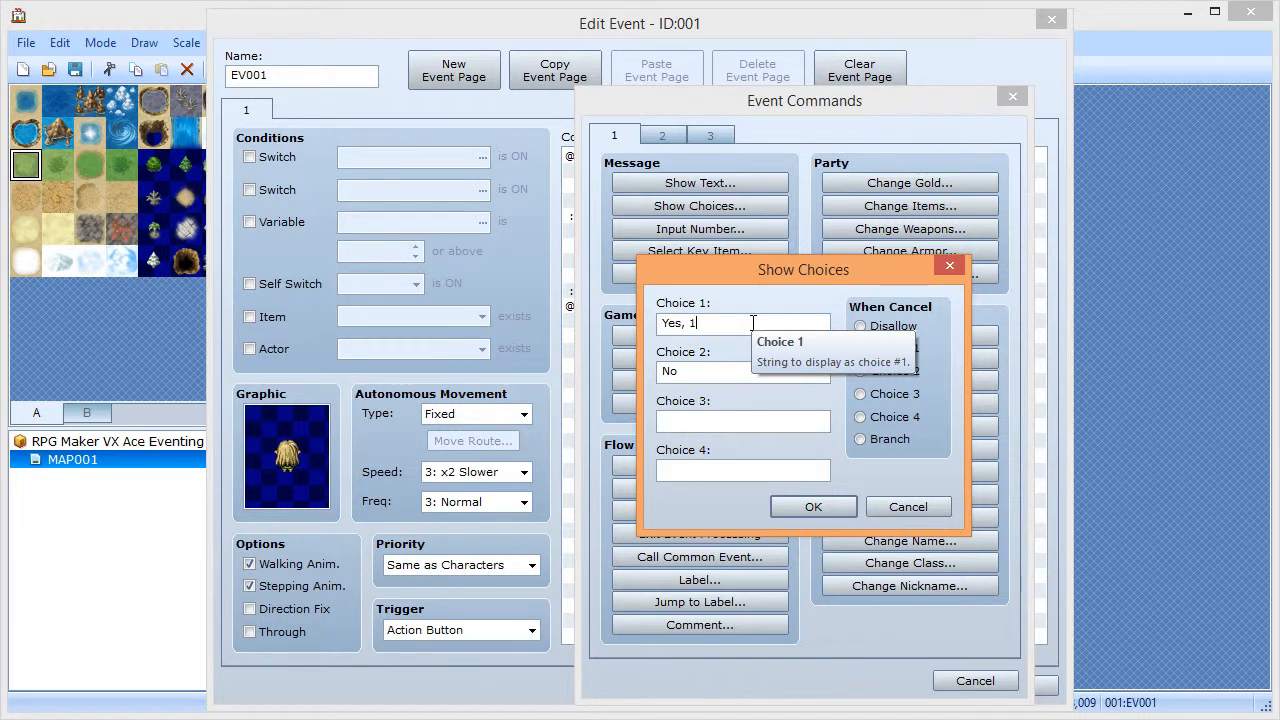
key("Tab")
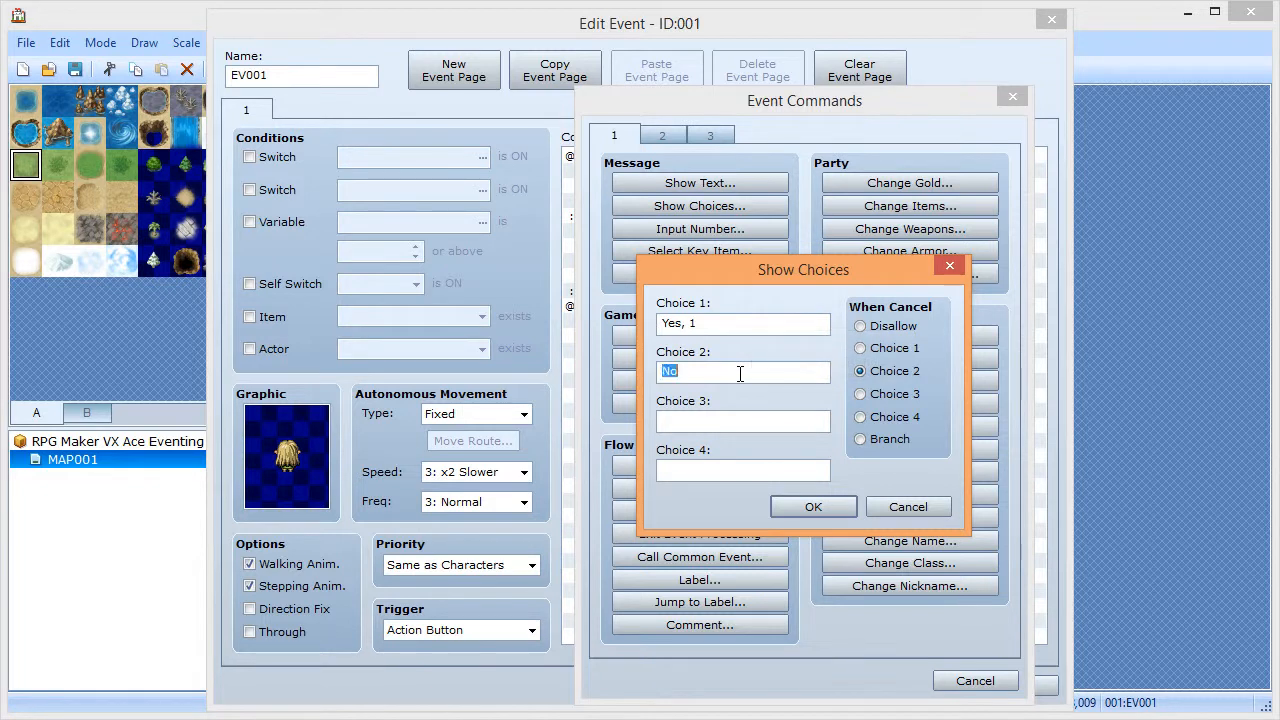
type("Y")
type("No")
left_click(866, 420)
left_click(822, 512)
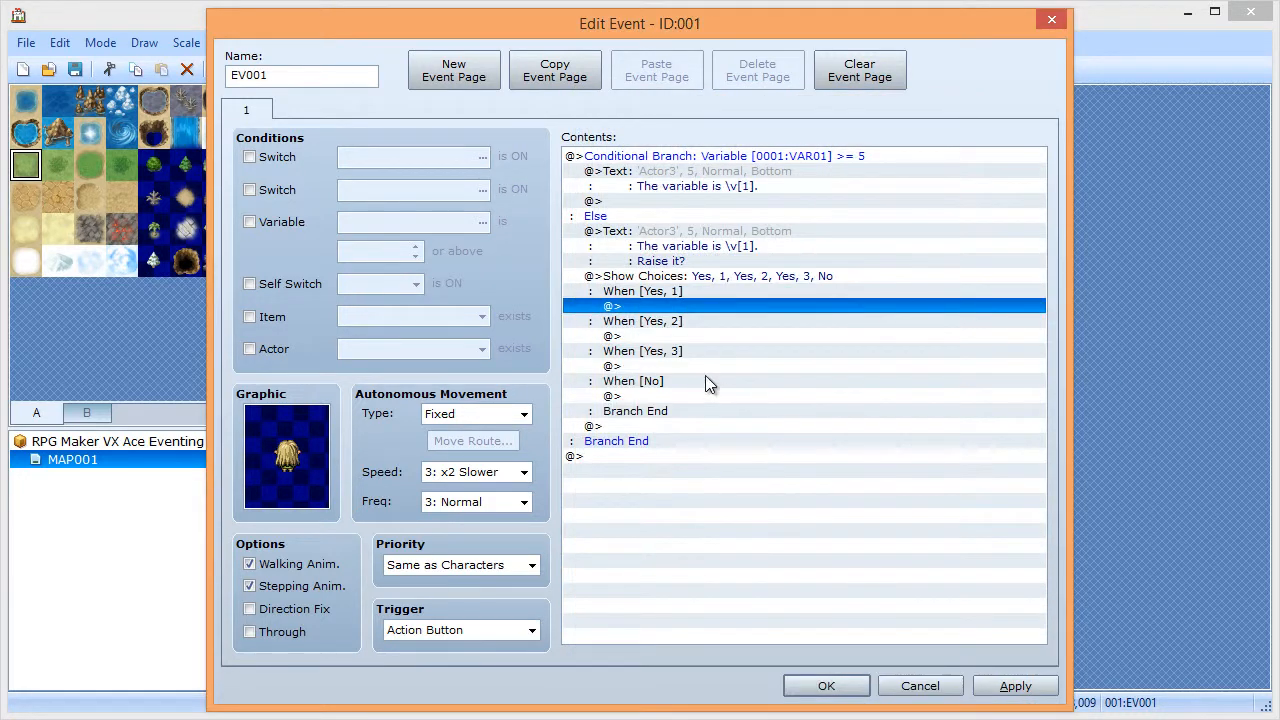
- Under the Yes, 1 choice, add Control Variables: VAR01 += 1
double_click(674, 305)
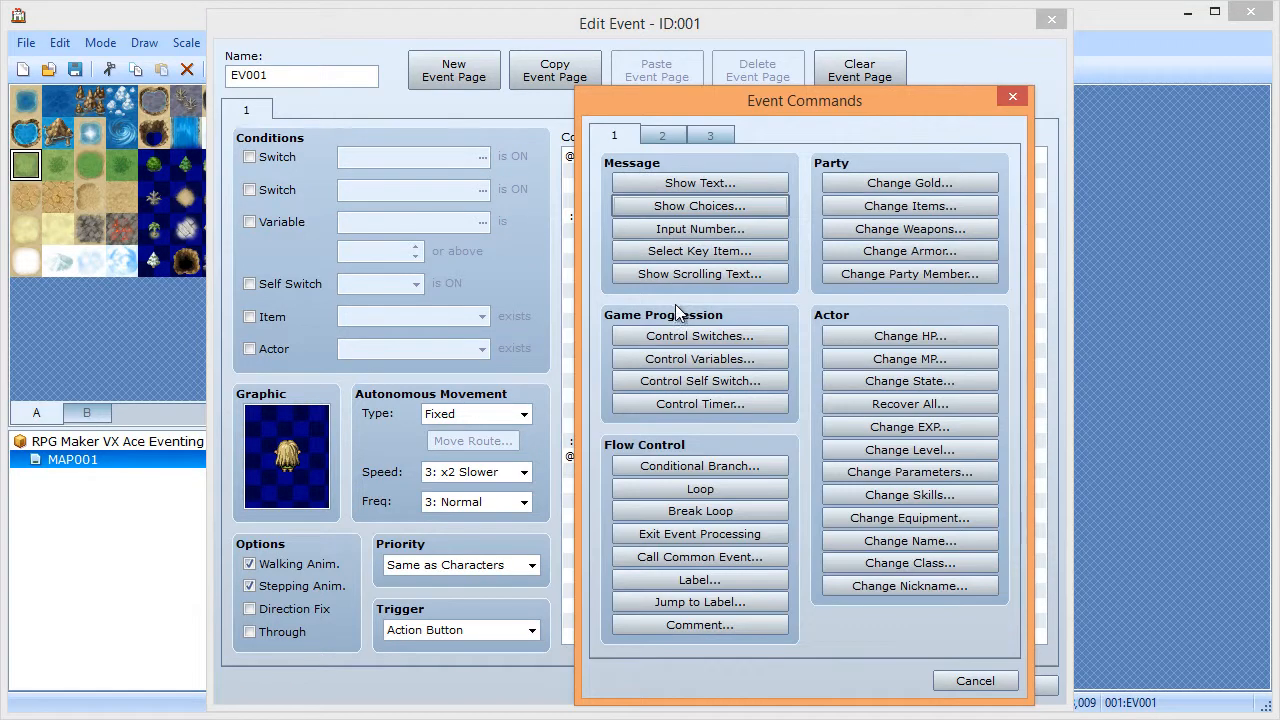
left_click(690, 362)
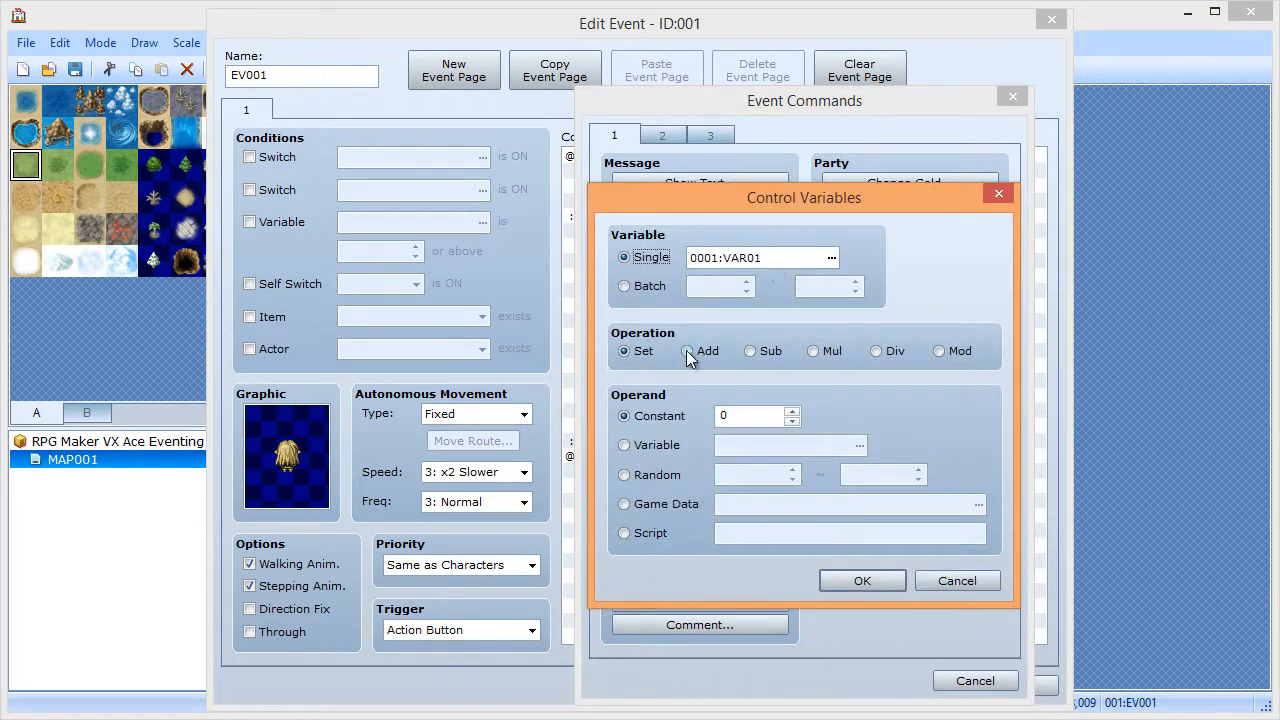
left_click(688, 352)
left_click(791, 411)
left_click(850, 585)
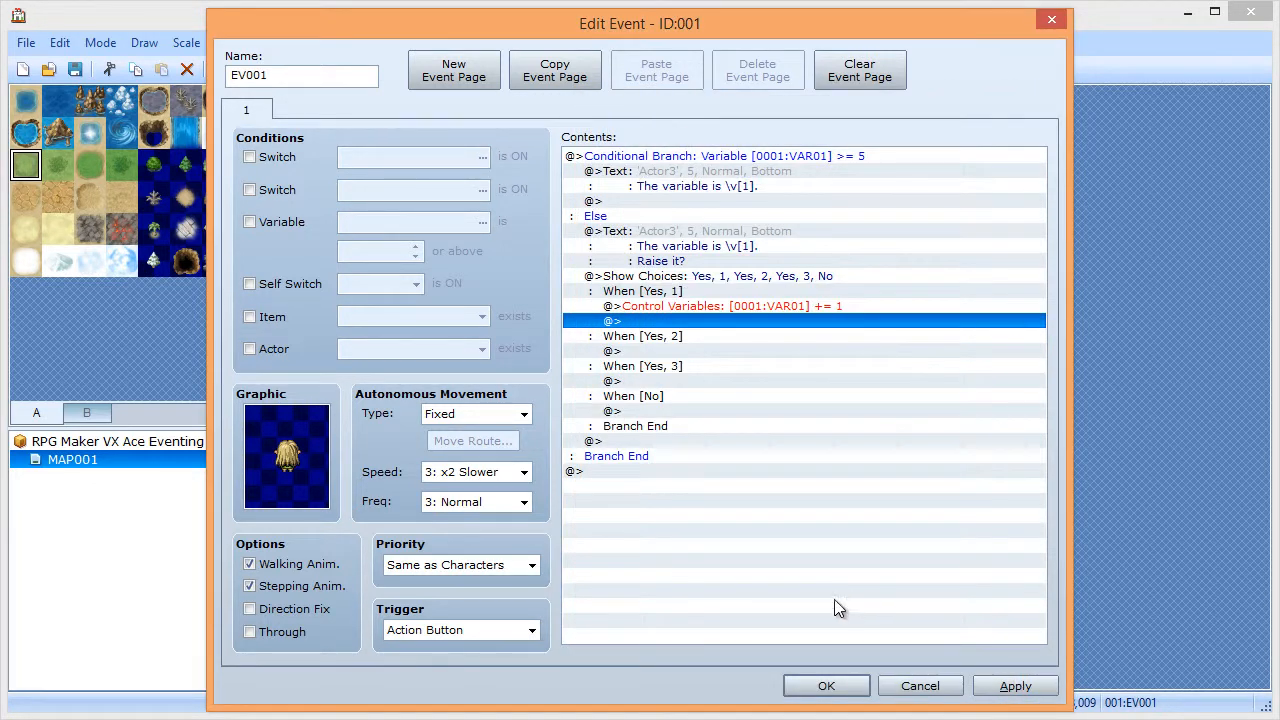
- Copy the VAR01 += 1 command into the Yes, 2 and Yes, 3 branches, changing Yes, 3 to add 3
key("Up")
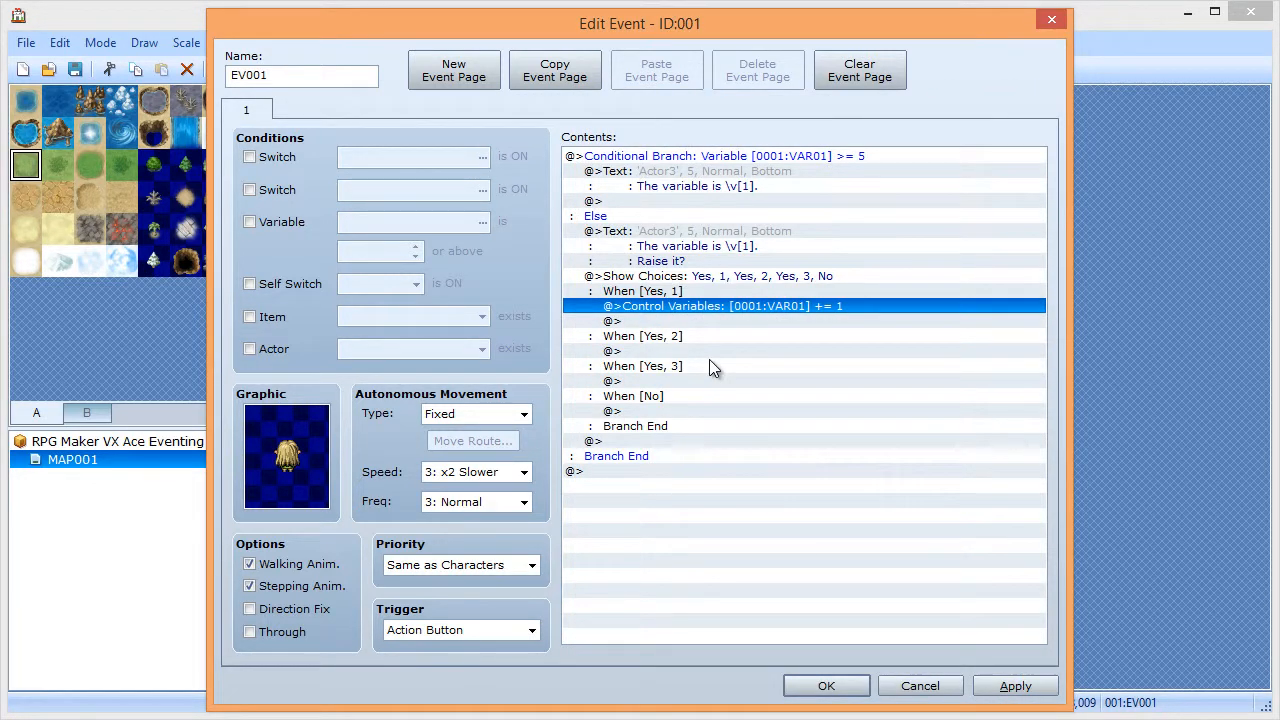
key("Return")
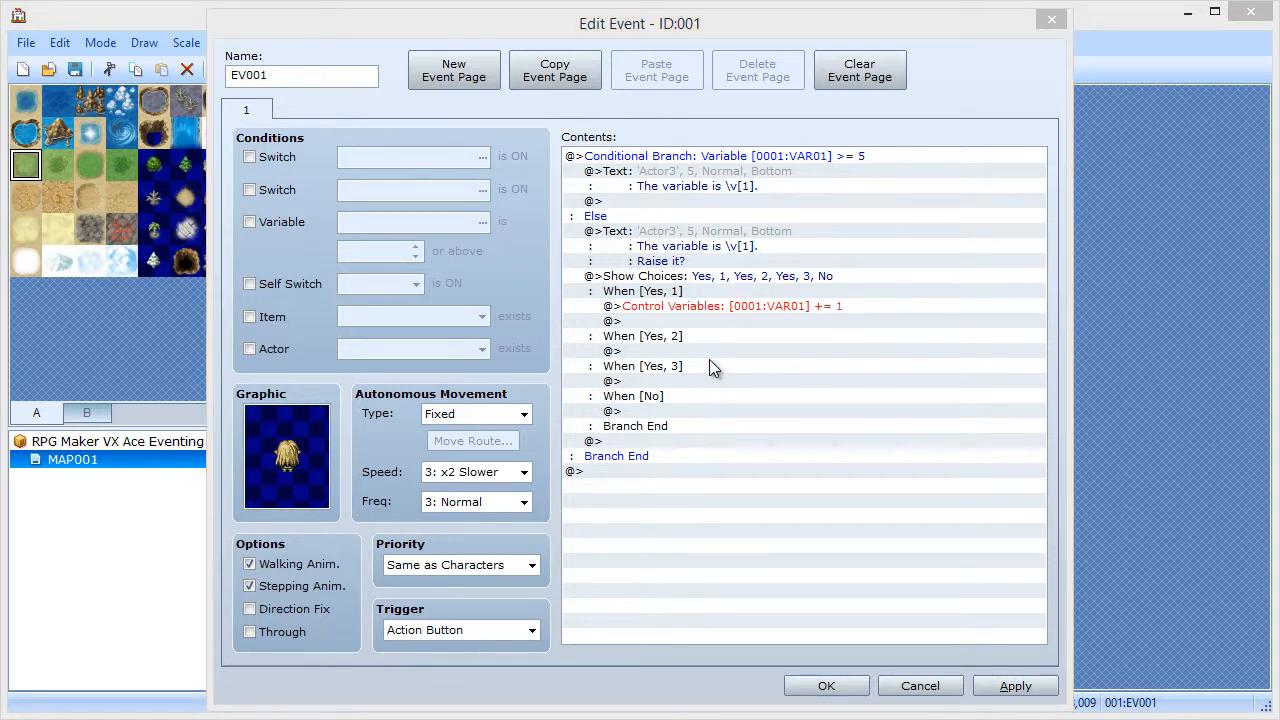
left_click(697, 309)
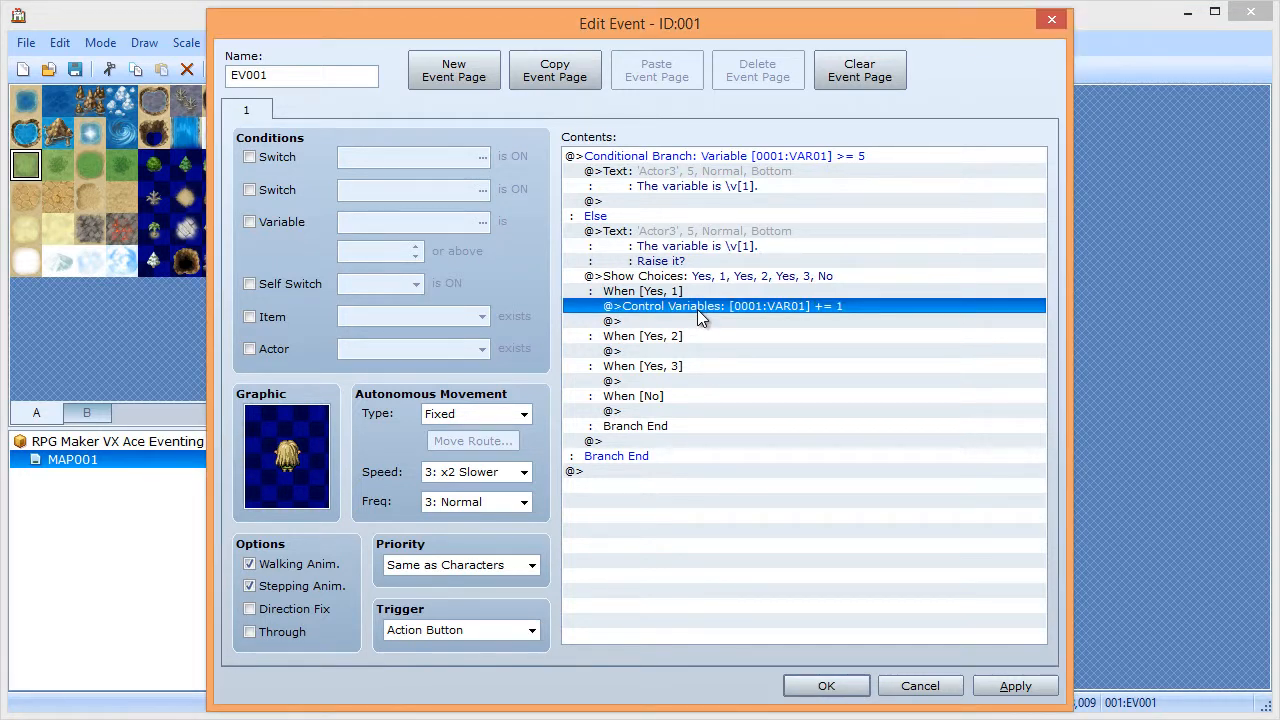
key("ctrl+c")
key("Down")
key("Down")
key("Down")
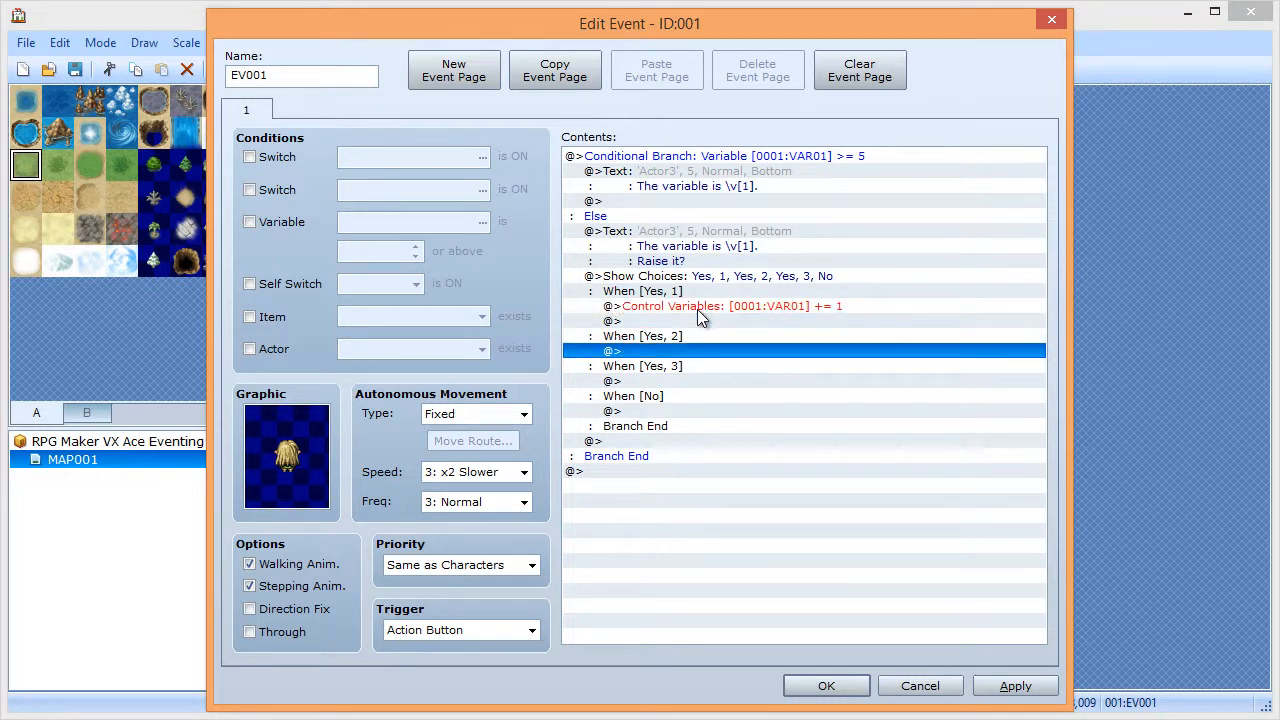
key("ctrl+v")
key("Down")
key("Down")
key("ctrl+v")
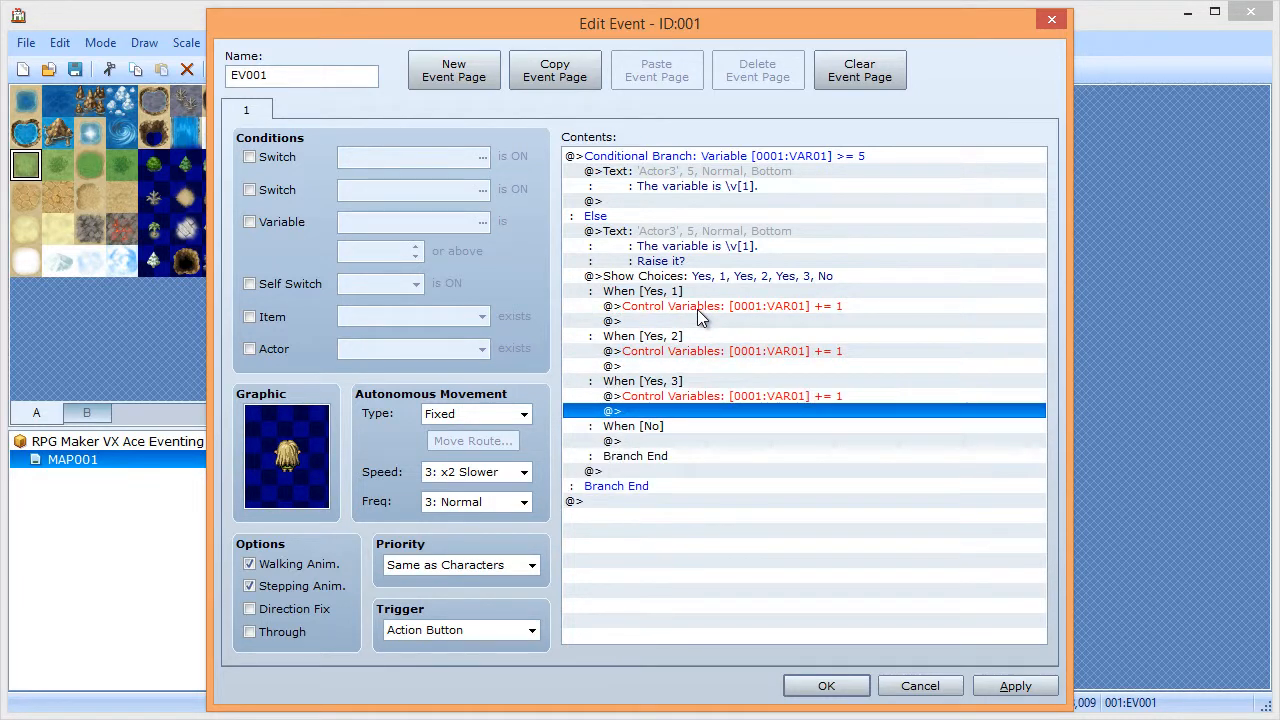
key("Up")
key("Return")
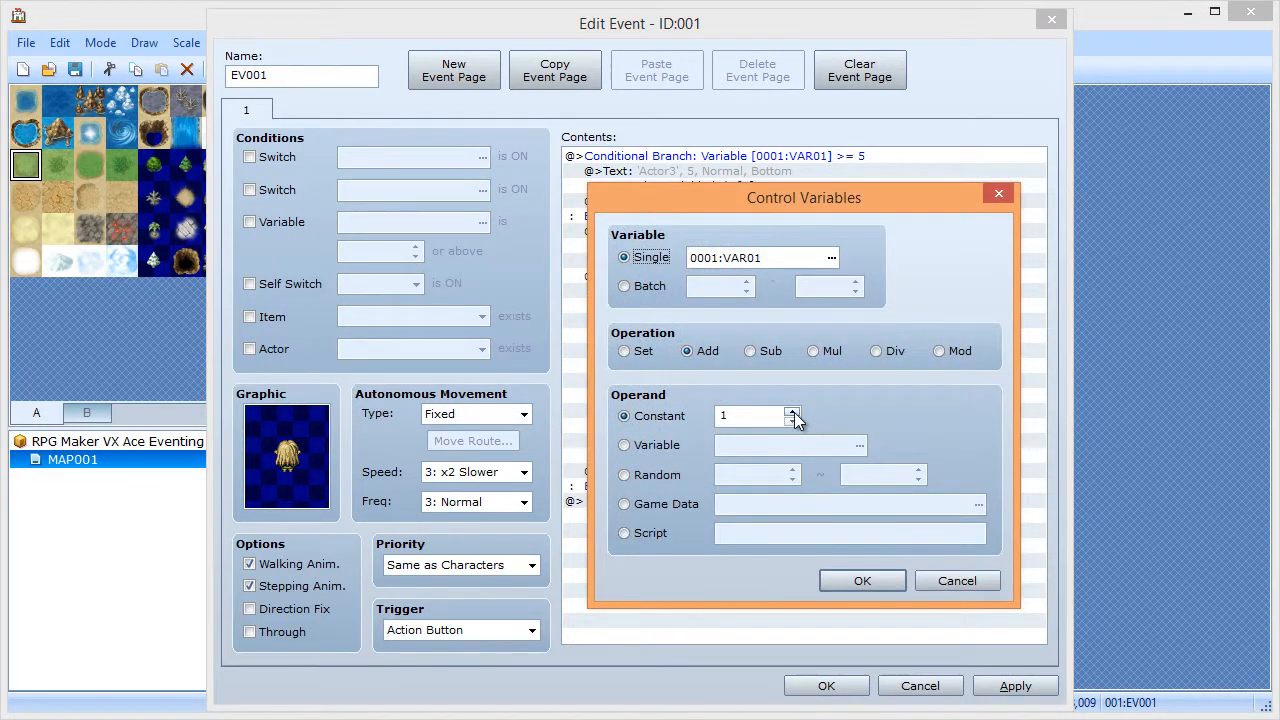
double_click(793, 412)
left_click(850, 579)
- Change the Yes, 2 command to add 2 to VAR01 and apply the event changes
left_click(744, 353)
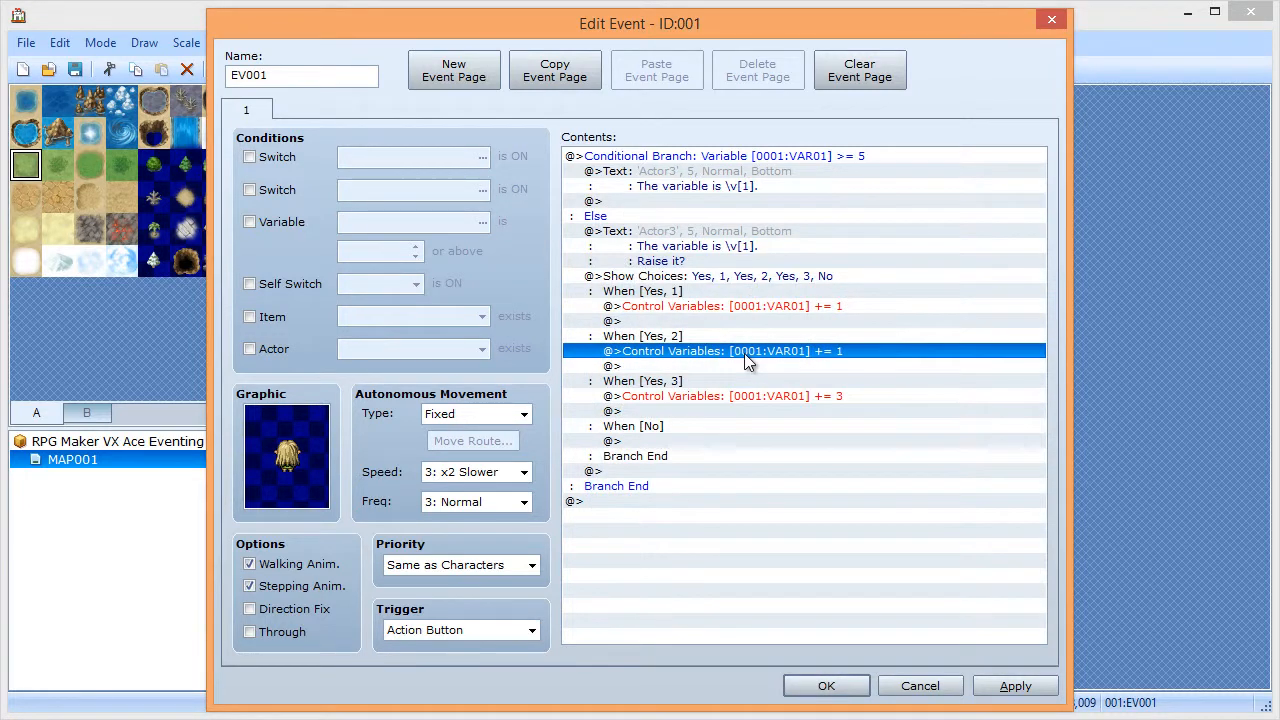
double_click(744, 353)
left_click(792, 411)
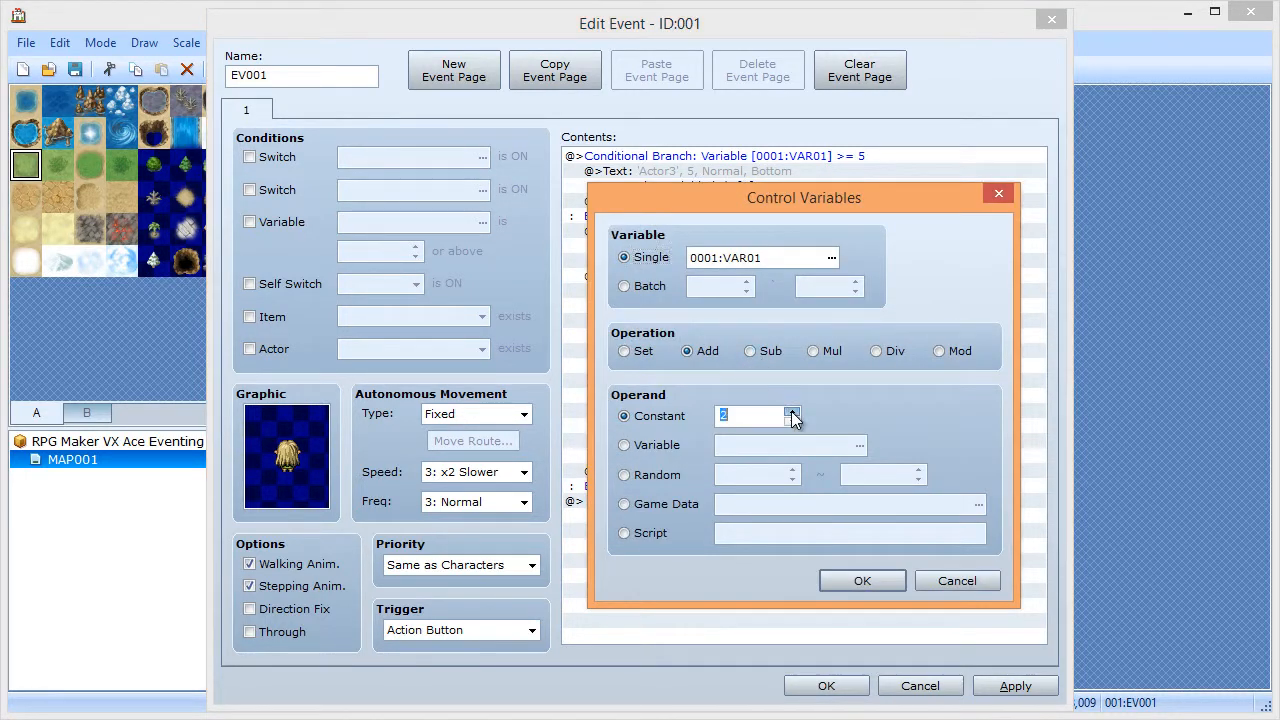
left_click(792, 421)
left_click(835, 577)
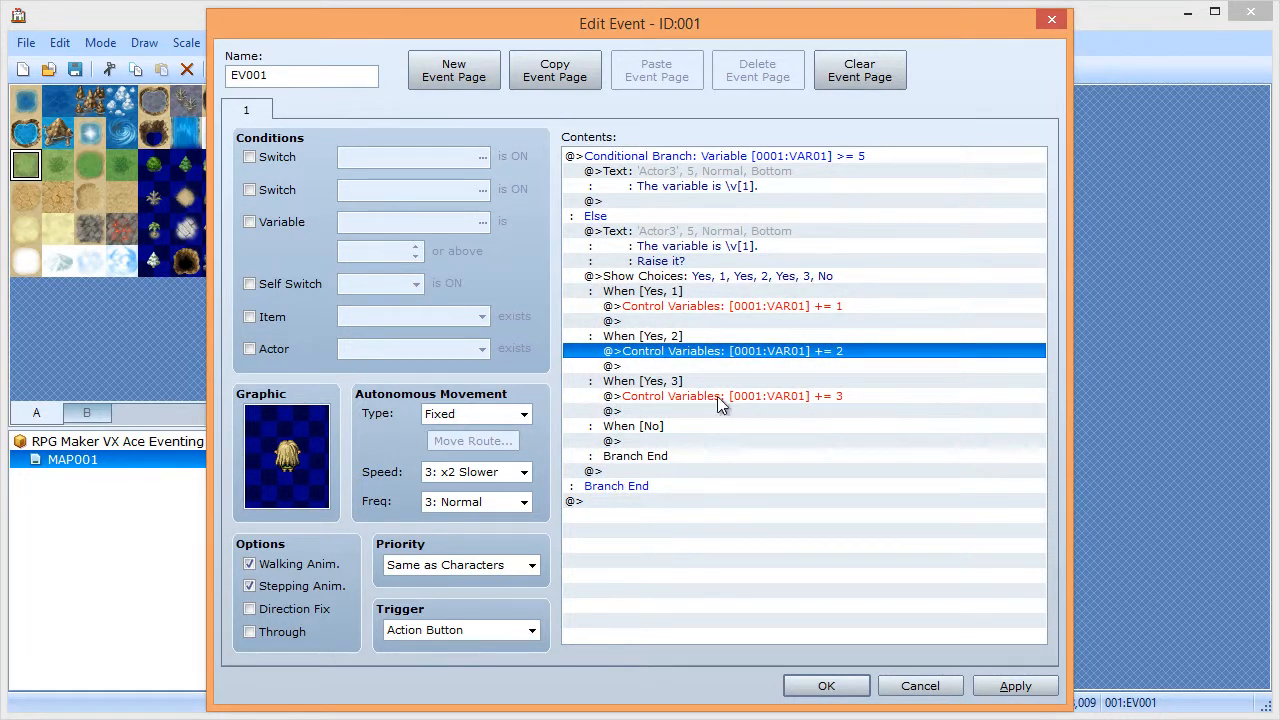
left_click(1006, 687)
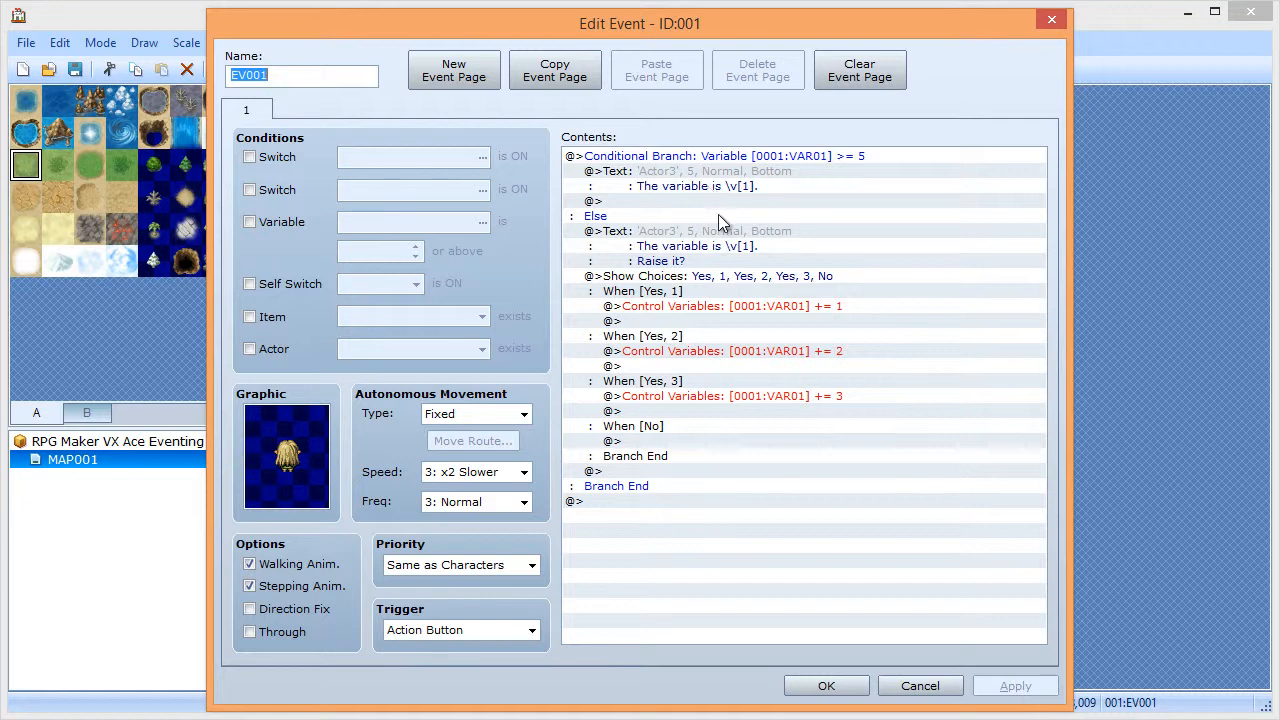
- Close the event editor and start a playtest with a New Game
left_click(818, 686)
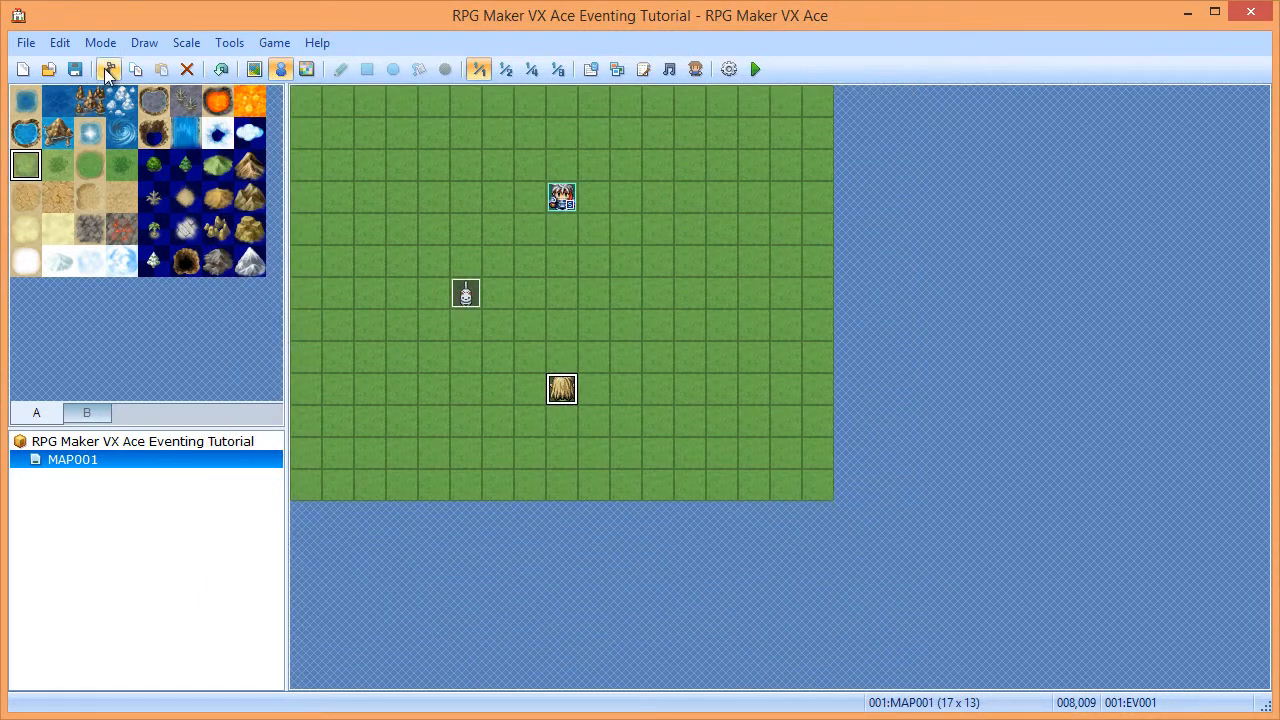
left_click(755, 69)
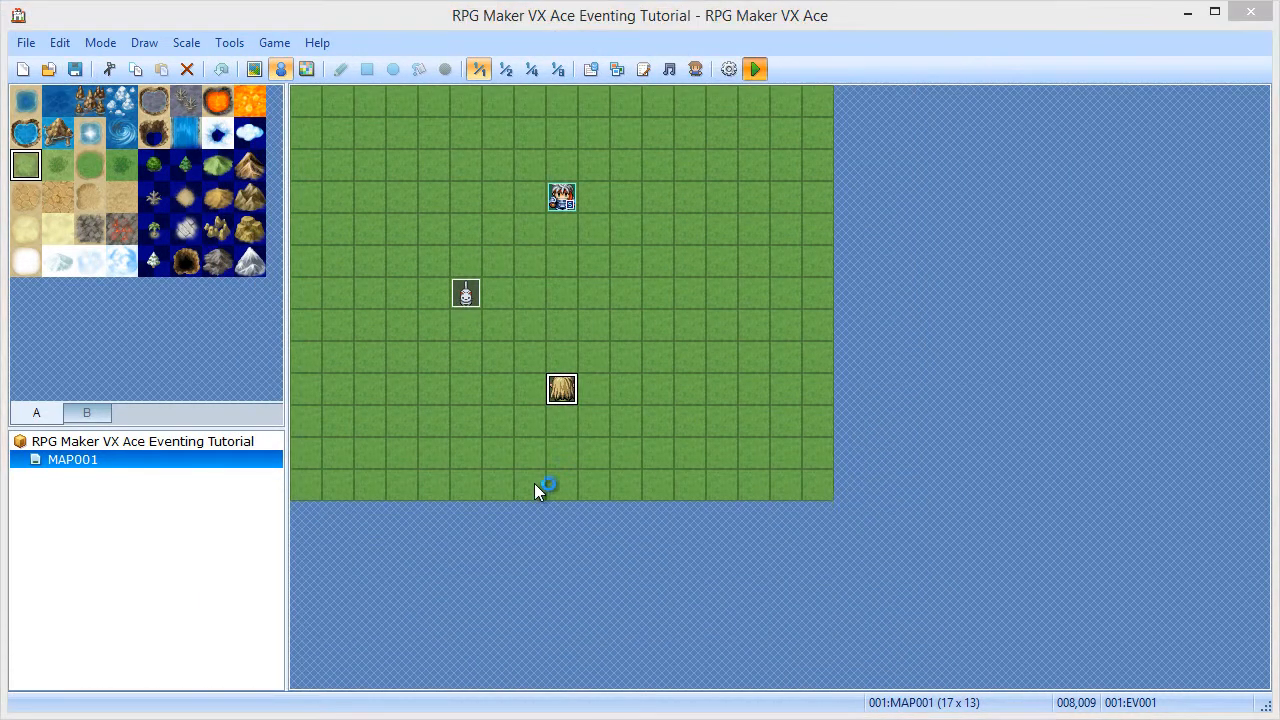
key("Return")
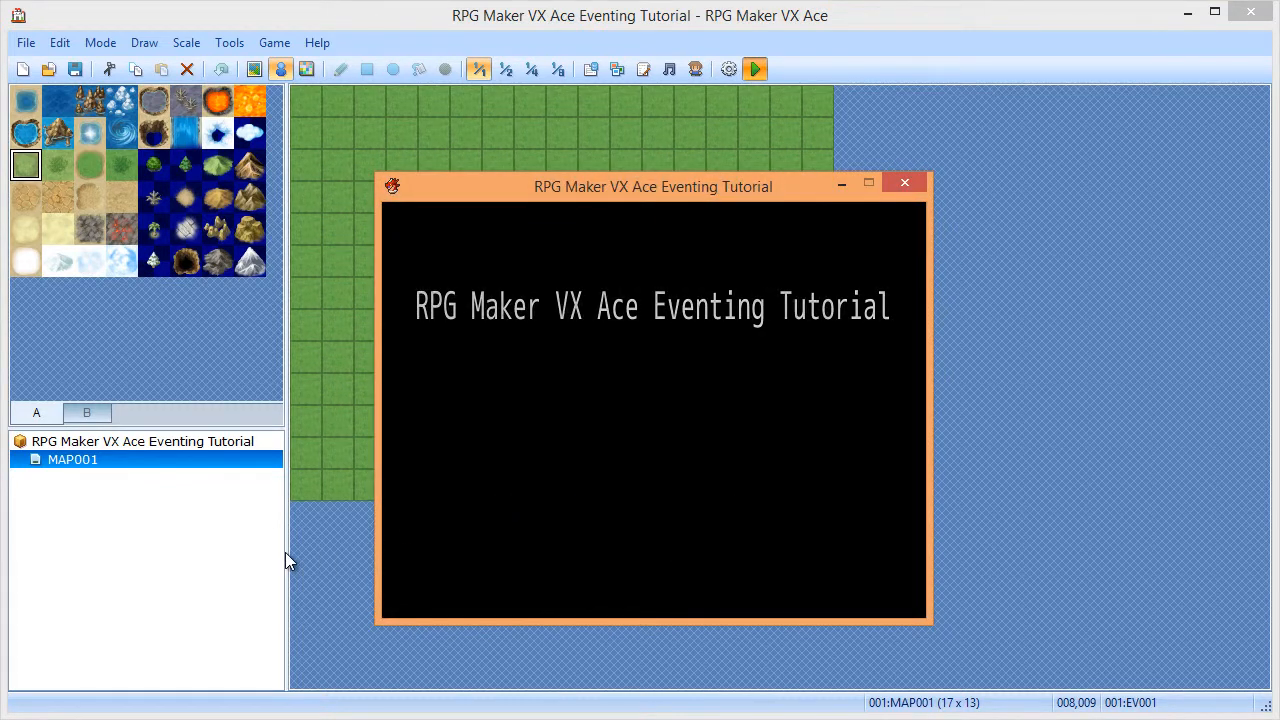
- Talk to the blonde NPC and pick 'Yes, 3' twice to raise the variable
key("Down")
key("Down")
key("Down")
key("Down")
key("Down")
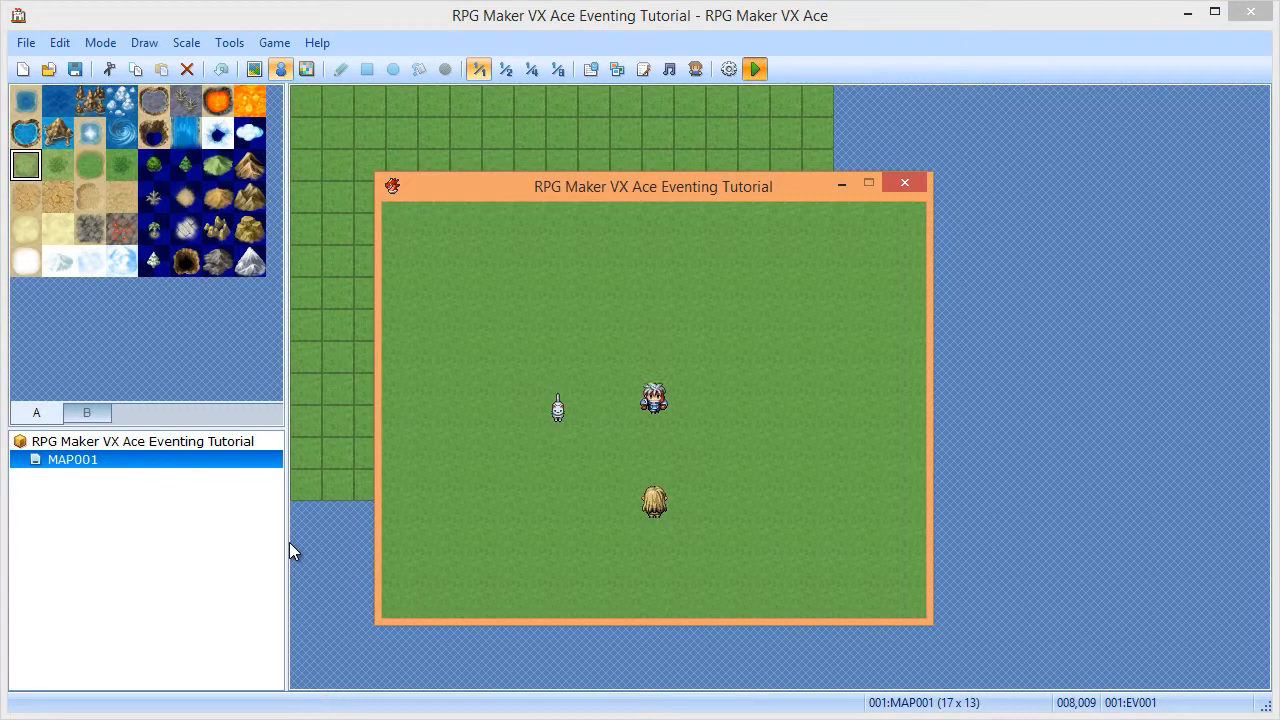
key("Return")
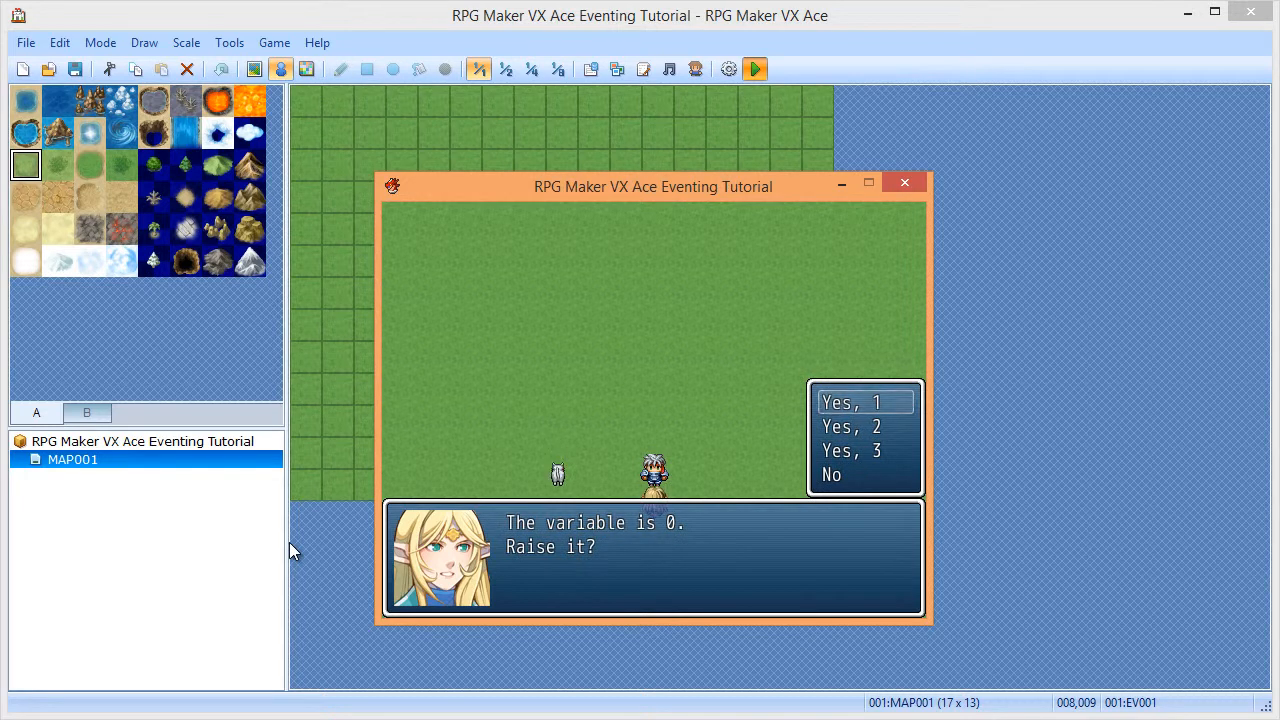
key("Down")
key("Down")
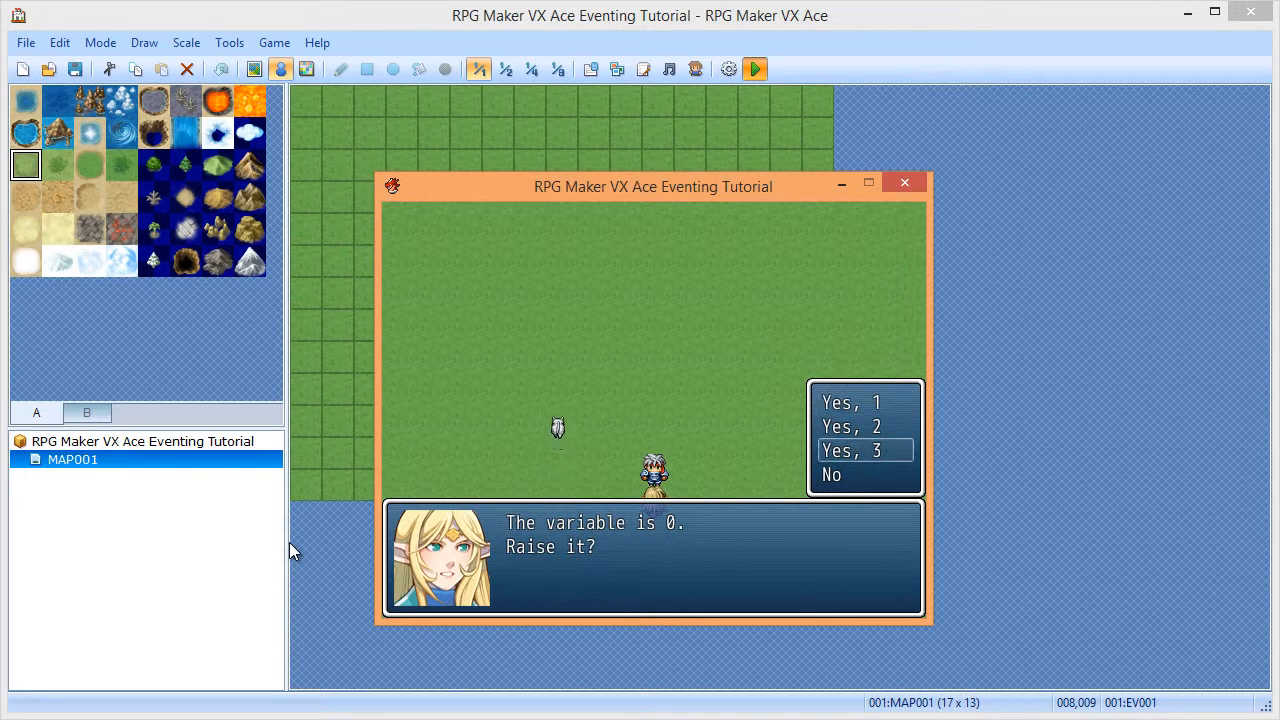
key("Return")
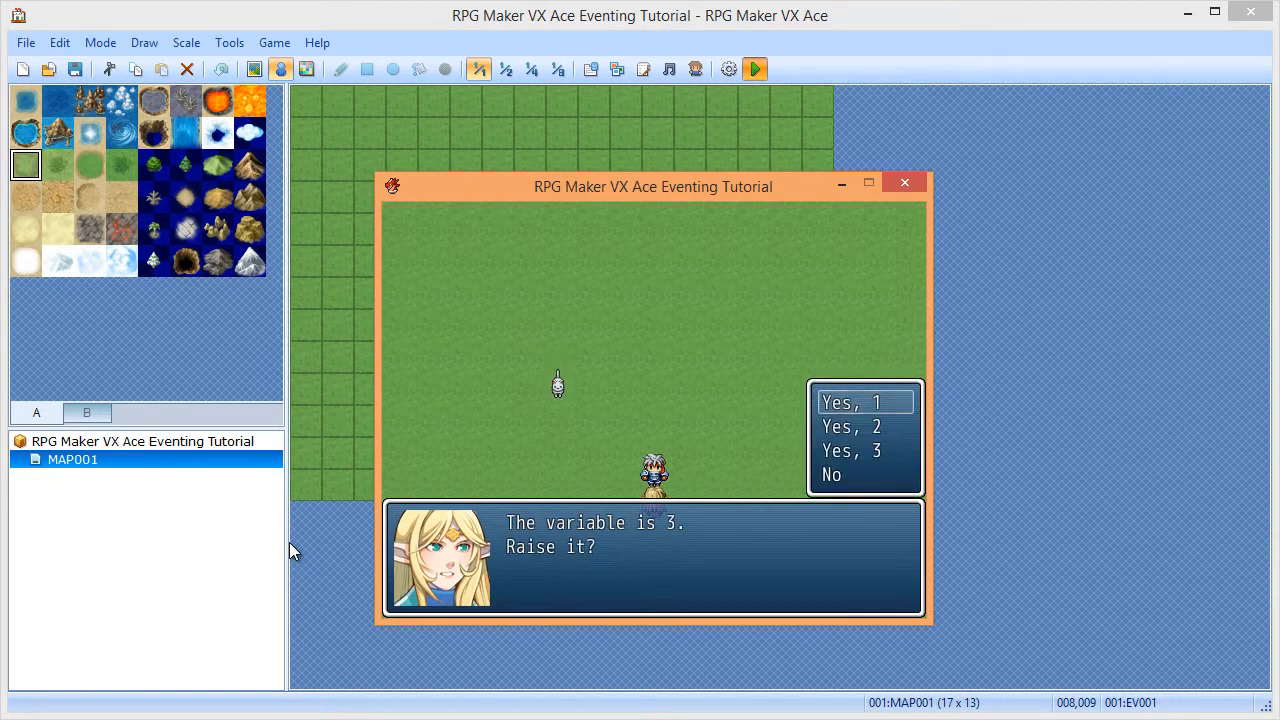
key("Down")
key("Down")
key("Return")
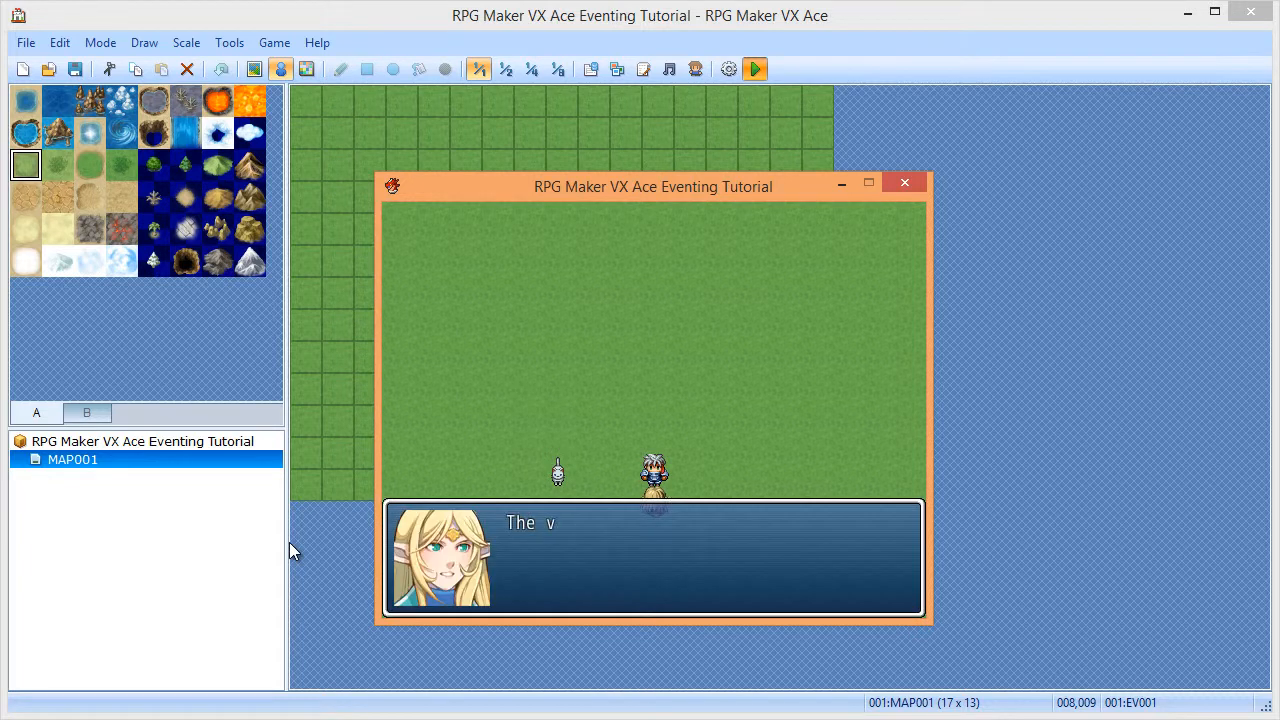
key("Return")
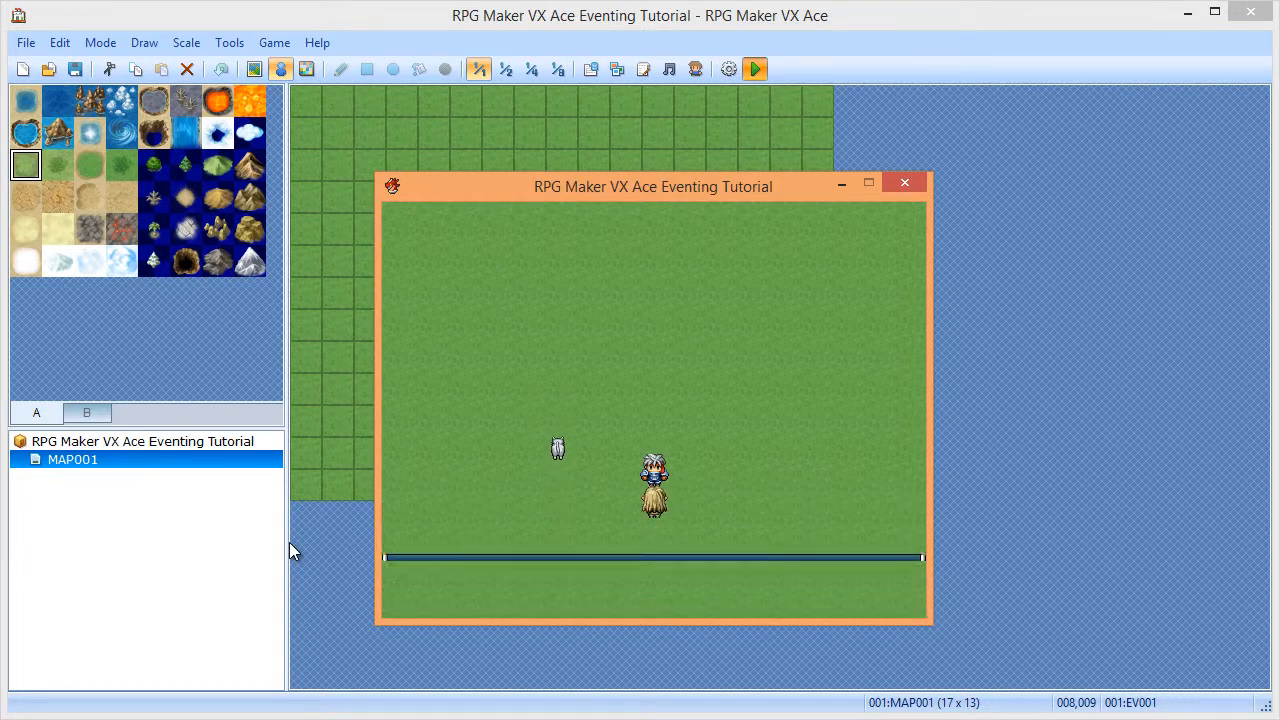
- Quit the playtest through Game End > Shutdown
key("Escape")
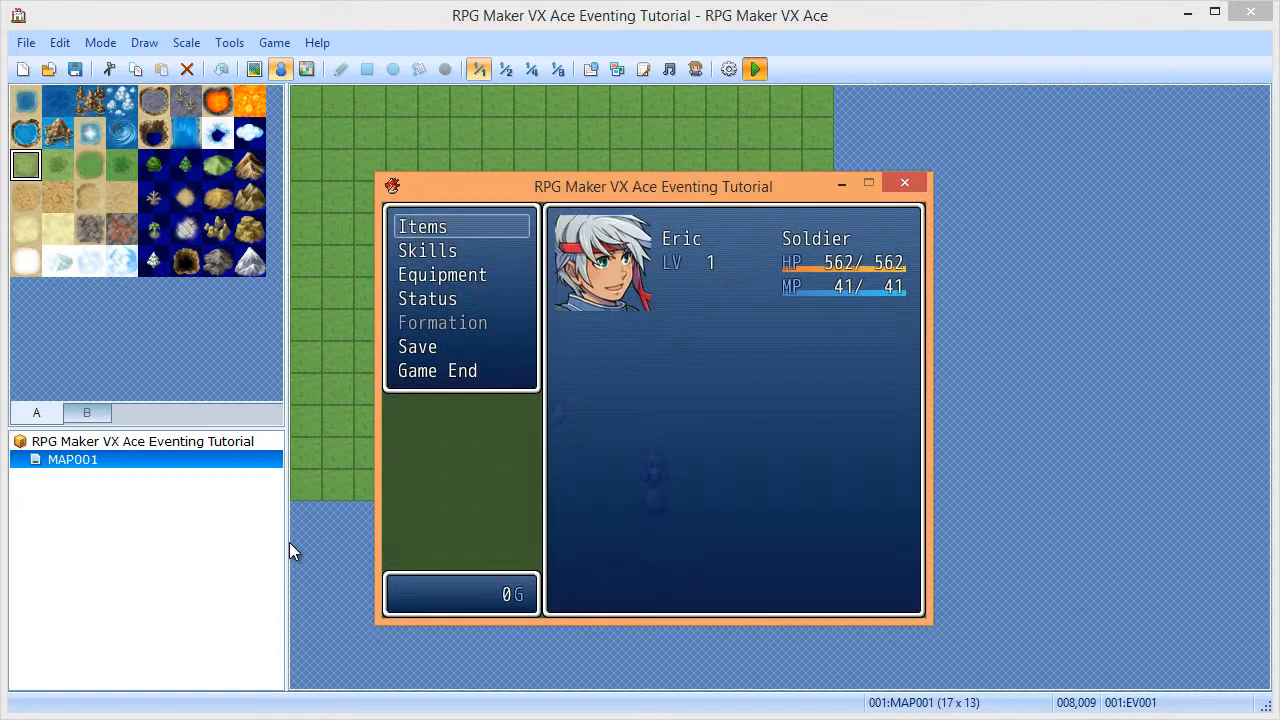
key("Up")
key("Return")
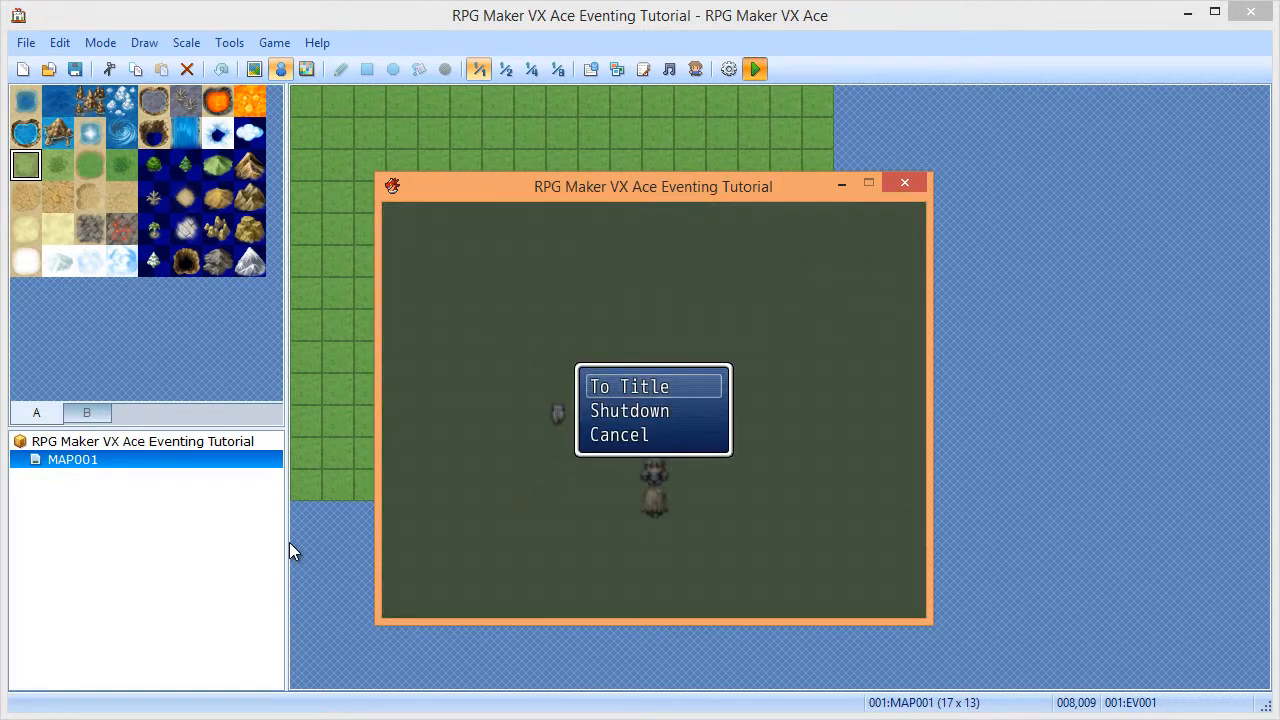
key("Down")
key("Return")
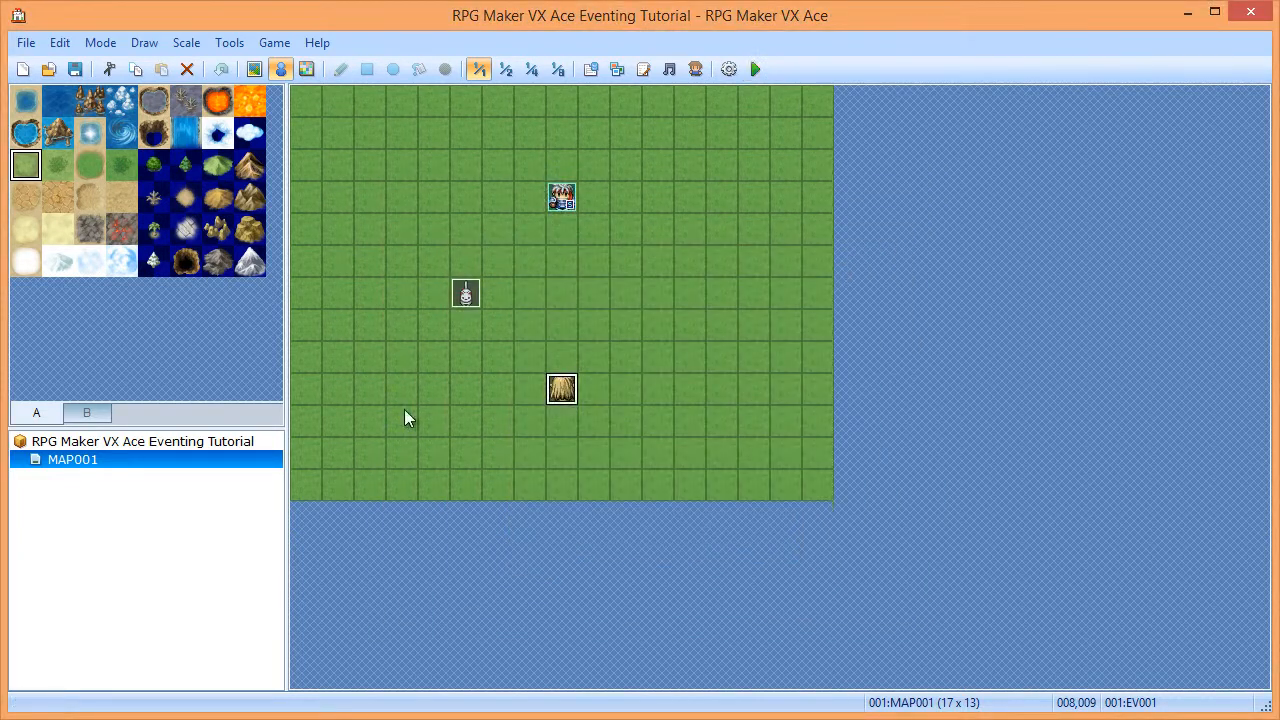
- Open EV001 and delete every command in its contents
double_click(561, 390)
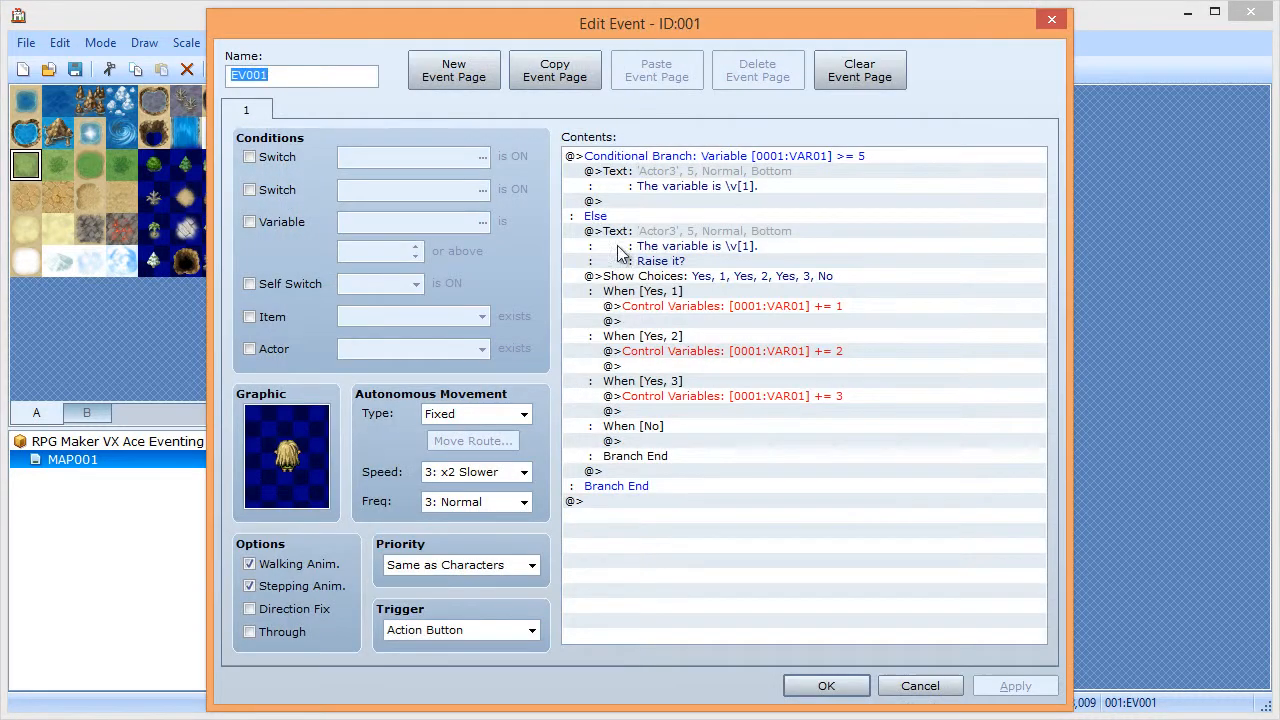
key("ctrl+a")
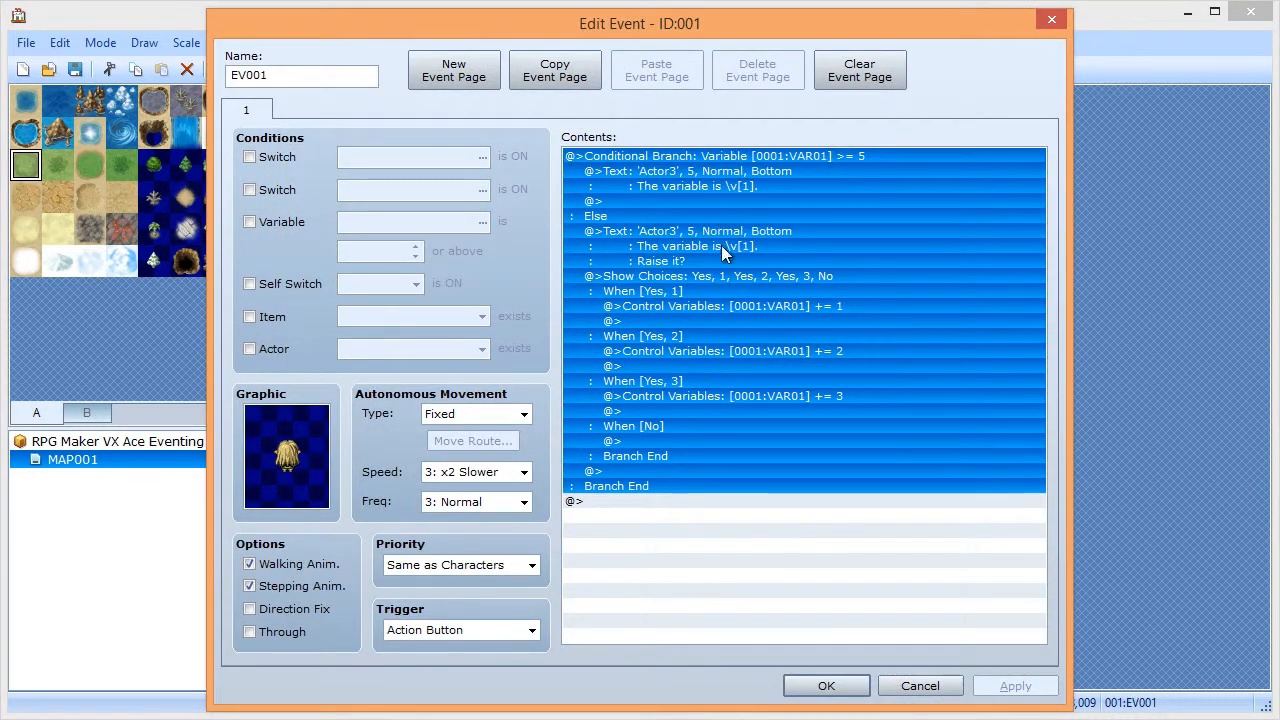
key("Delete")
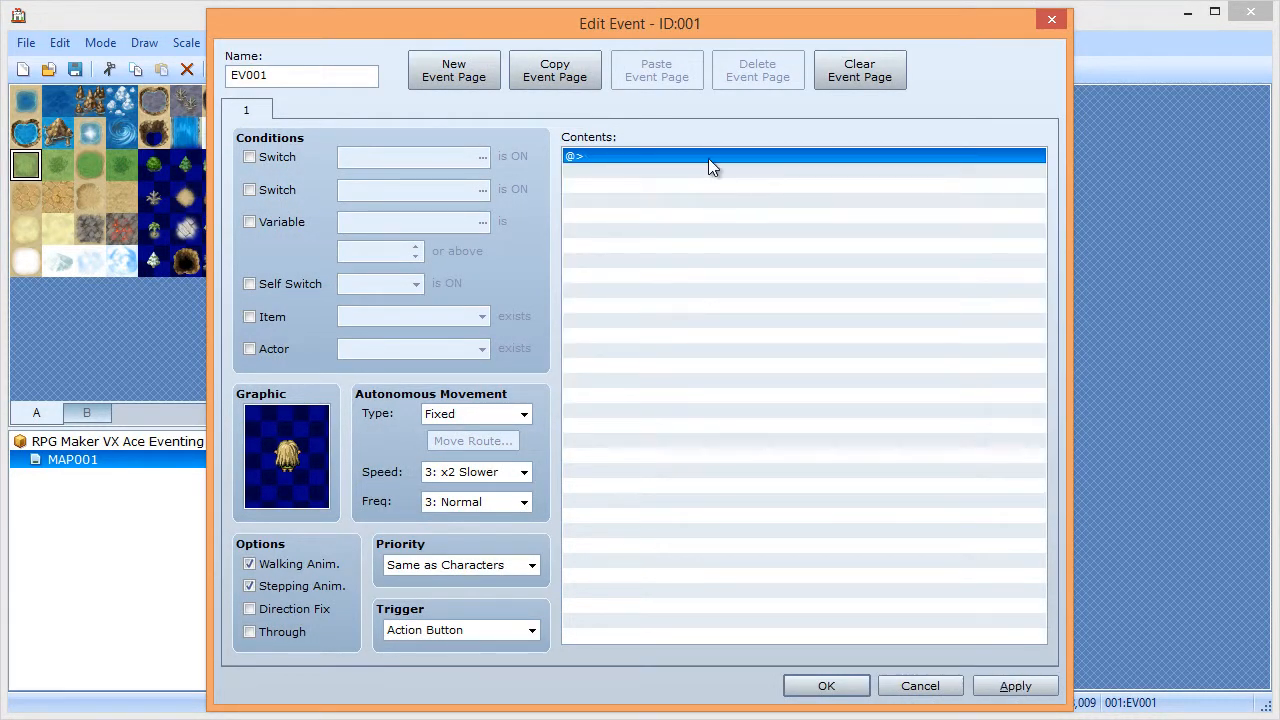
- Start a Conditional Branch on Self Switch A, then cancel without adding anything
double_click(708, 158)
left_click(719, 464)
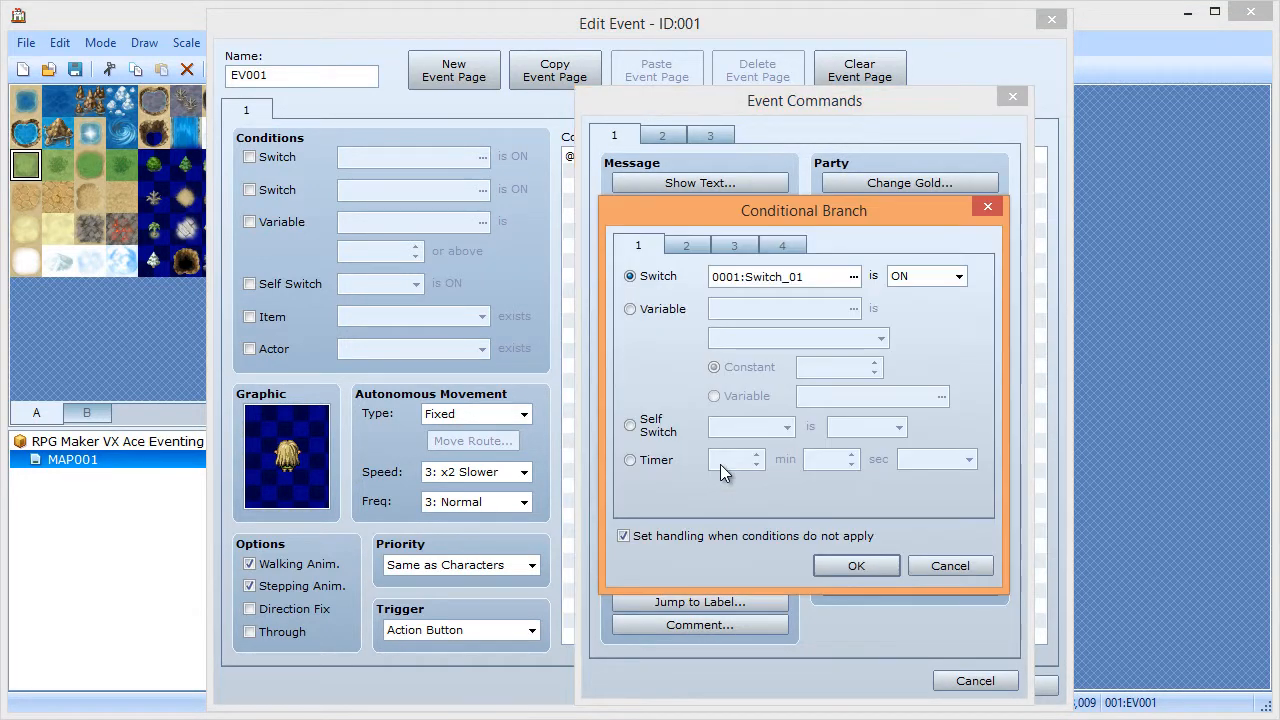
left_click(658, 426)
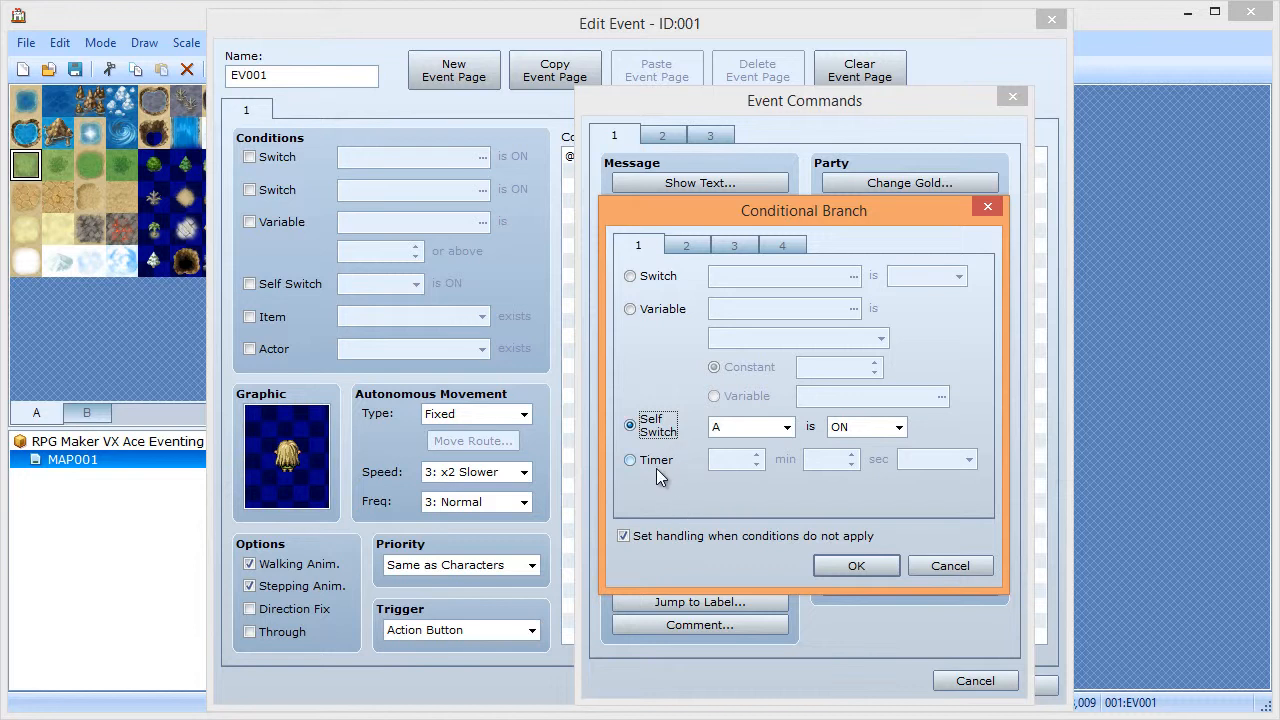
left_click(946, 567)
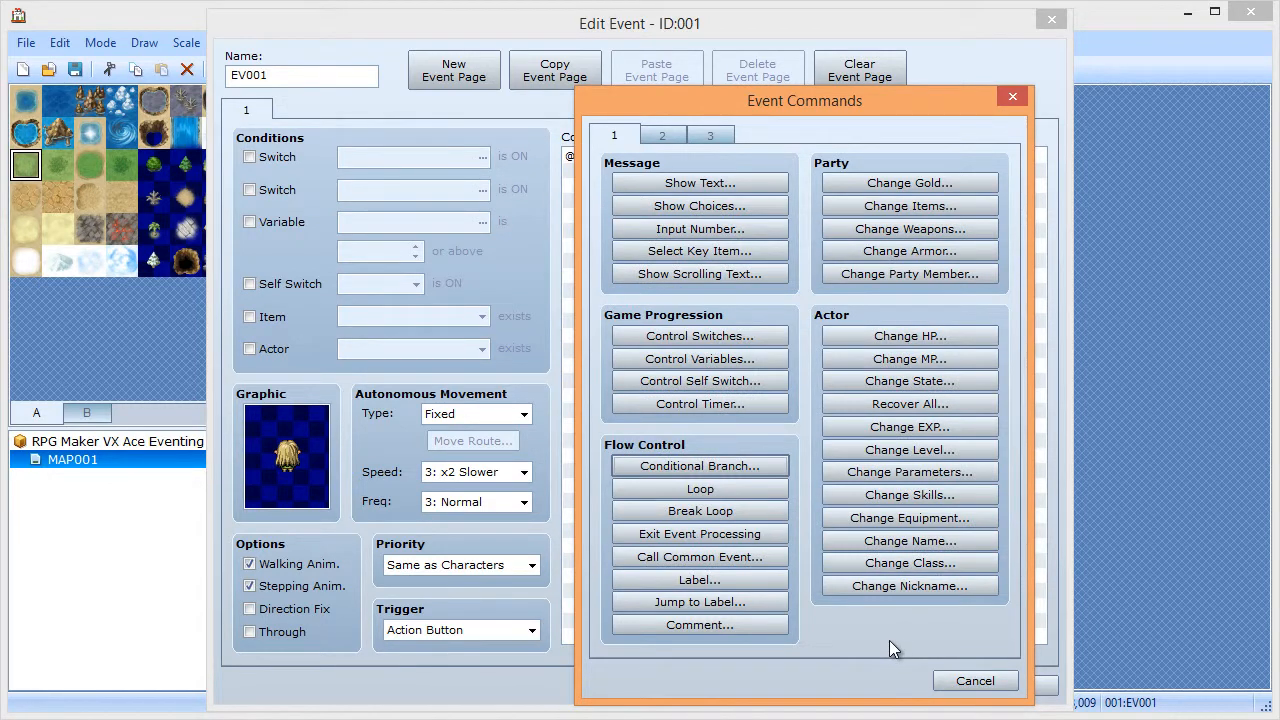
left_click(958, 679)
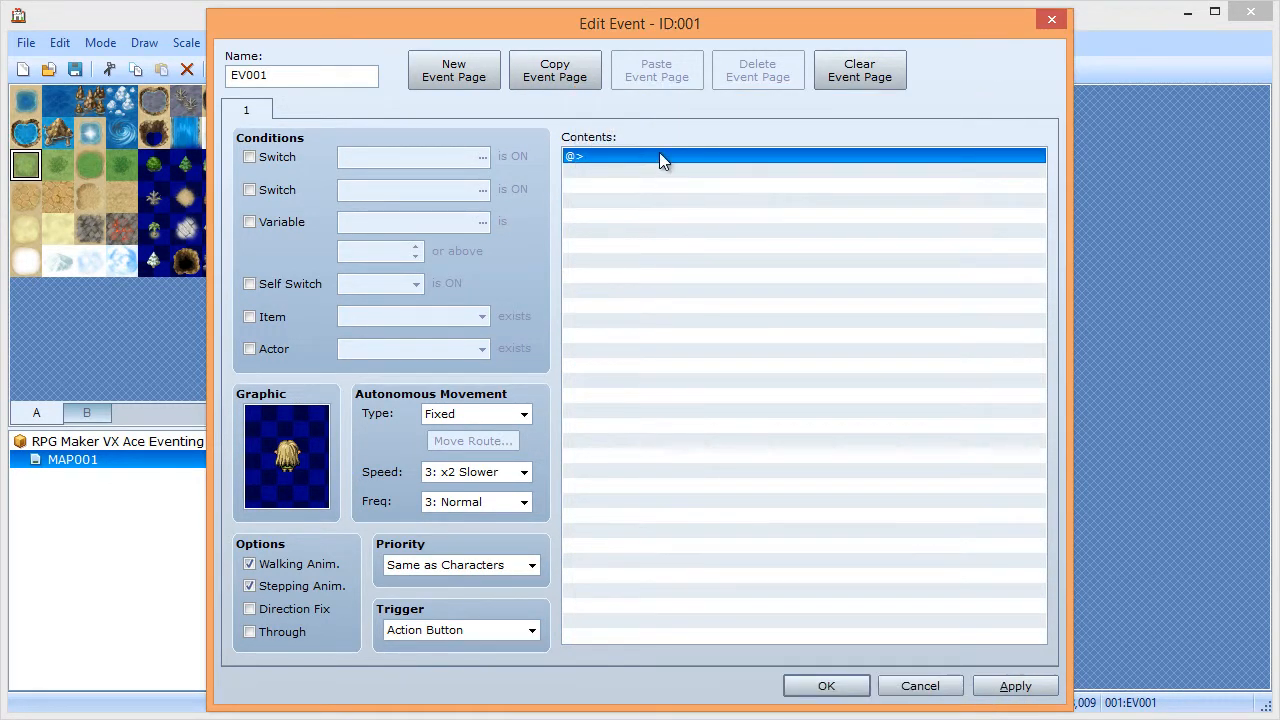
- Add a Conditional Branch testing Self Switch A is ON, keeping the Else case
double_click(660, 157)
left_click(968, 680)
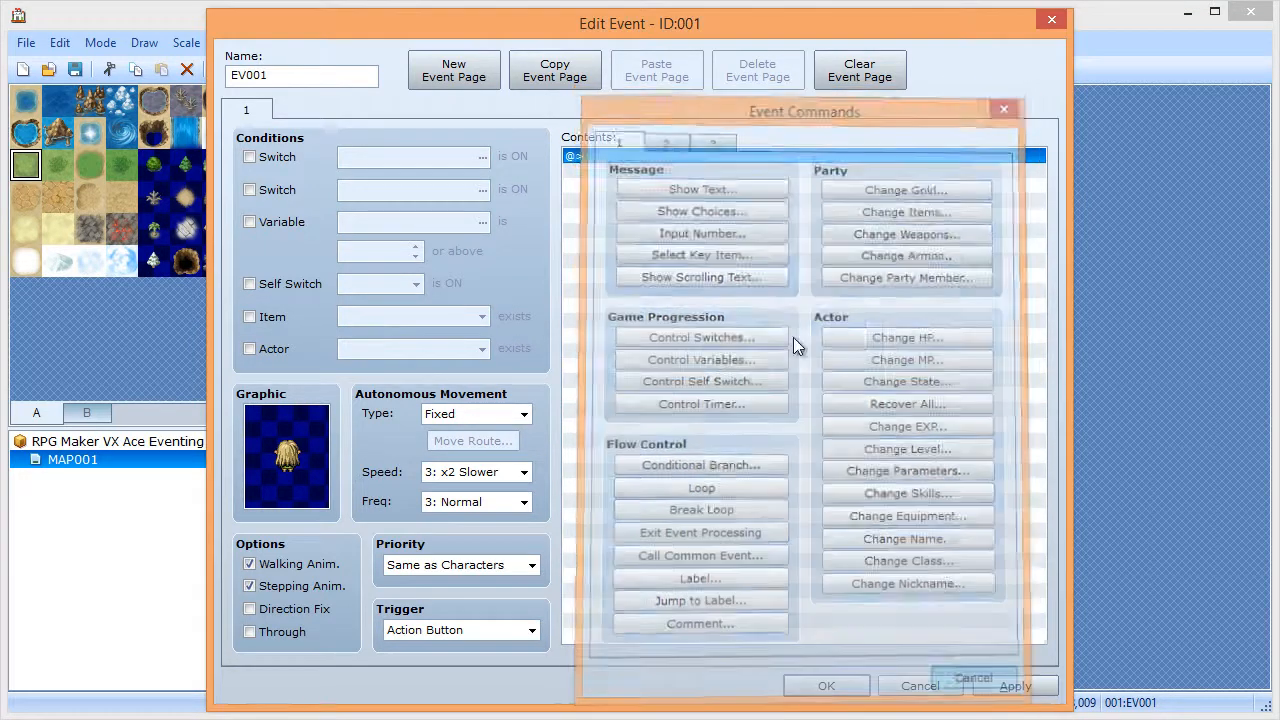
double_click(663, 158)
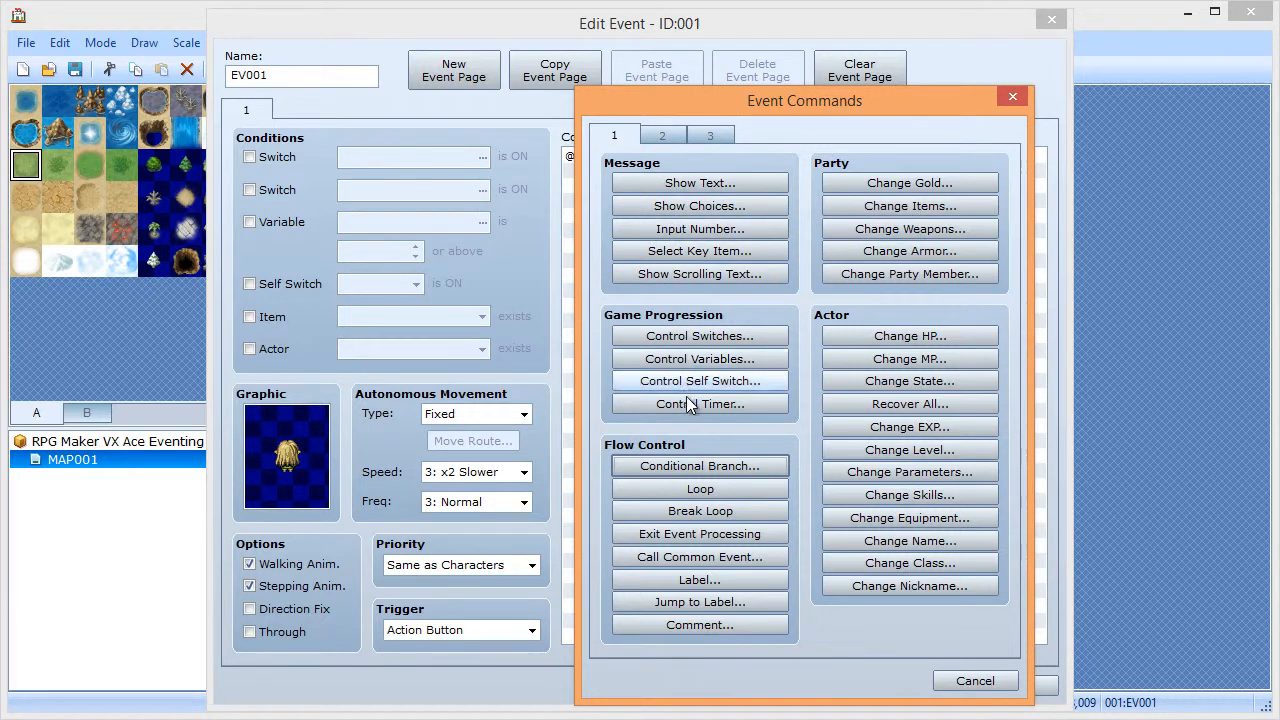
left_click(681, 470)
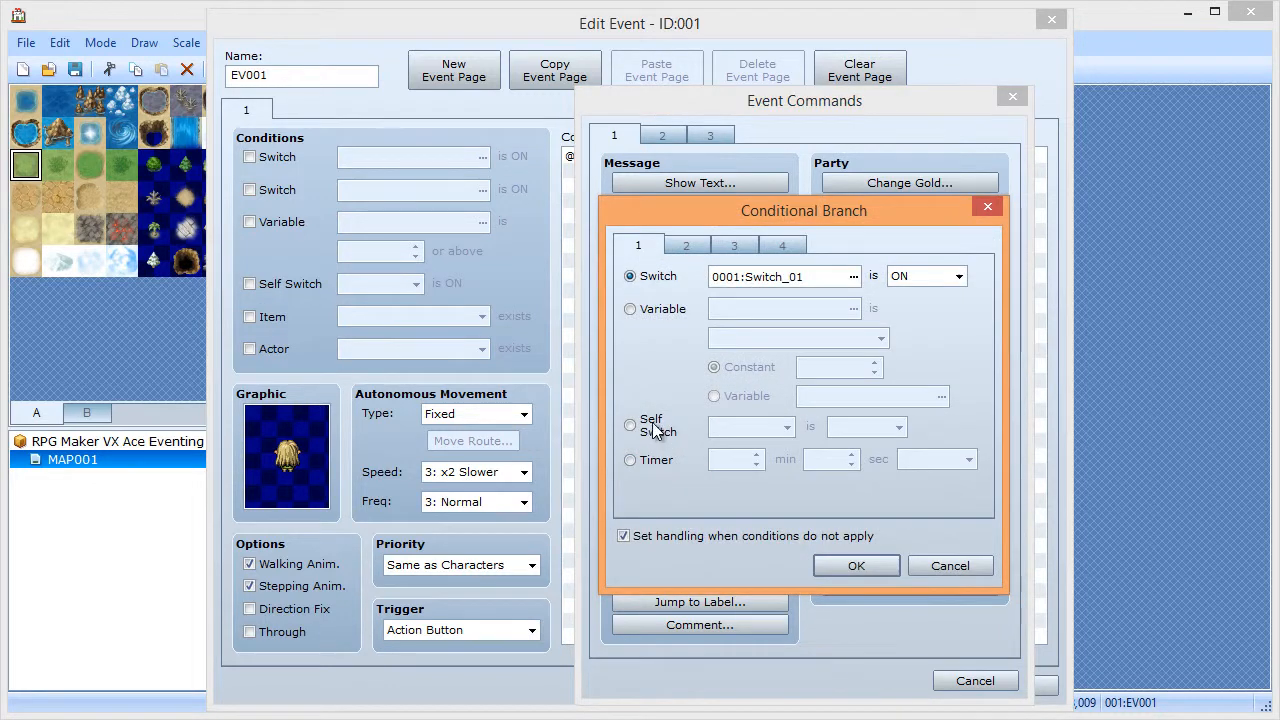
left_click(659, 434)
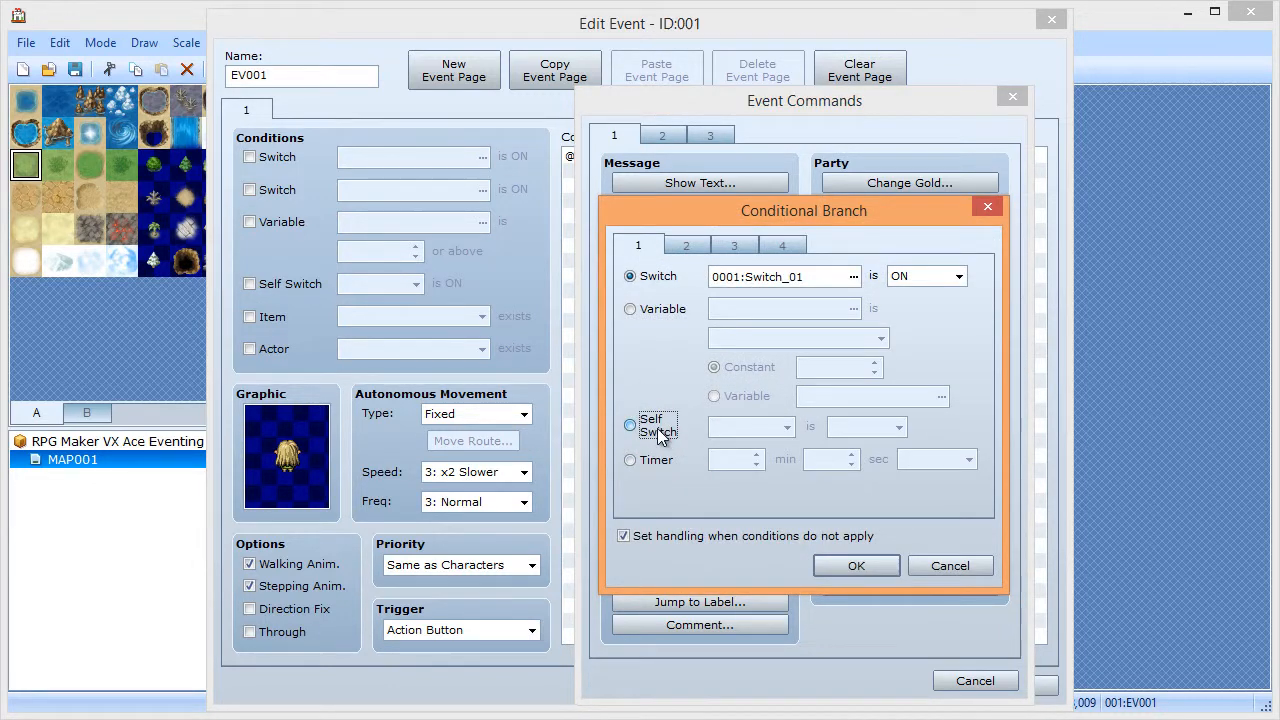
left_click(850, 565)
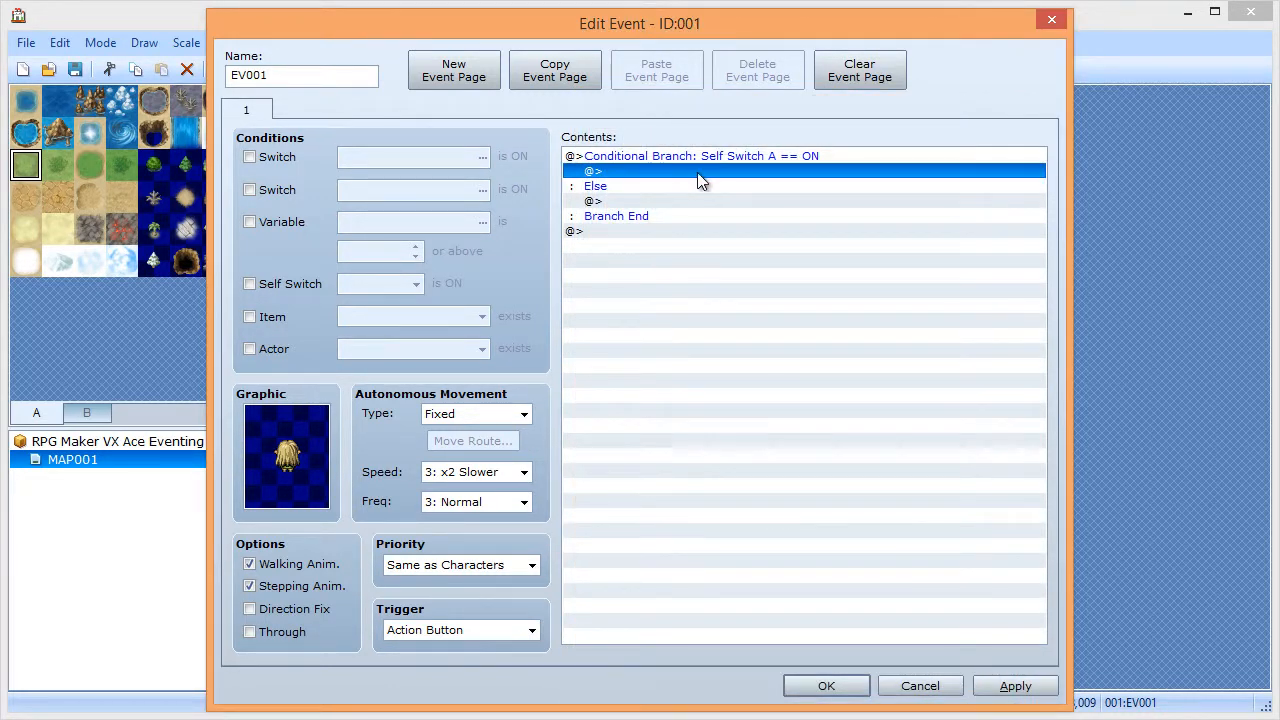
- Under Else, show 'The self switch is off. Turn it on?' with the Actor3 blonde elf face
double_click(629, 203)
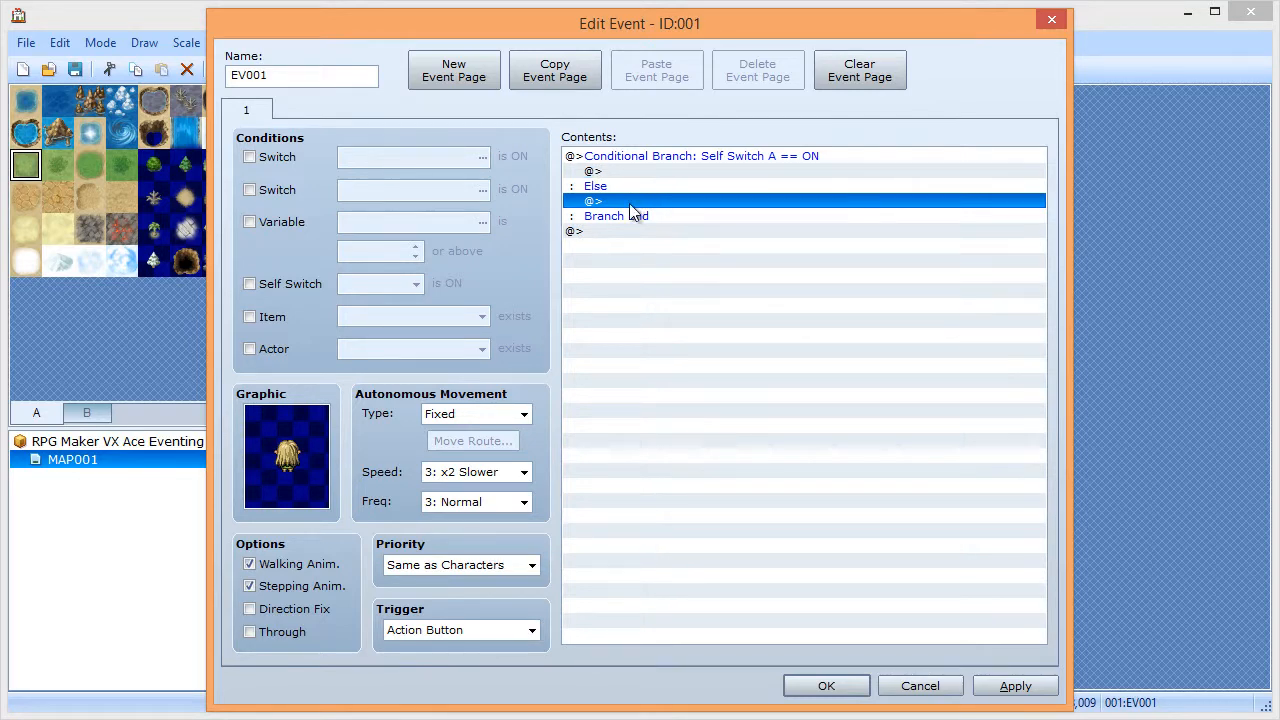
left_click(667, 188)
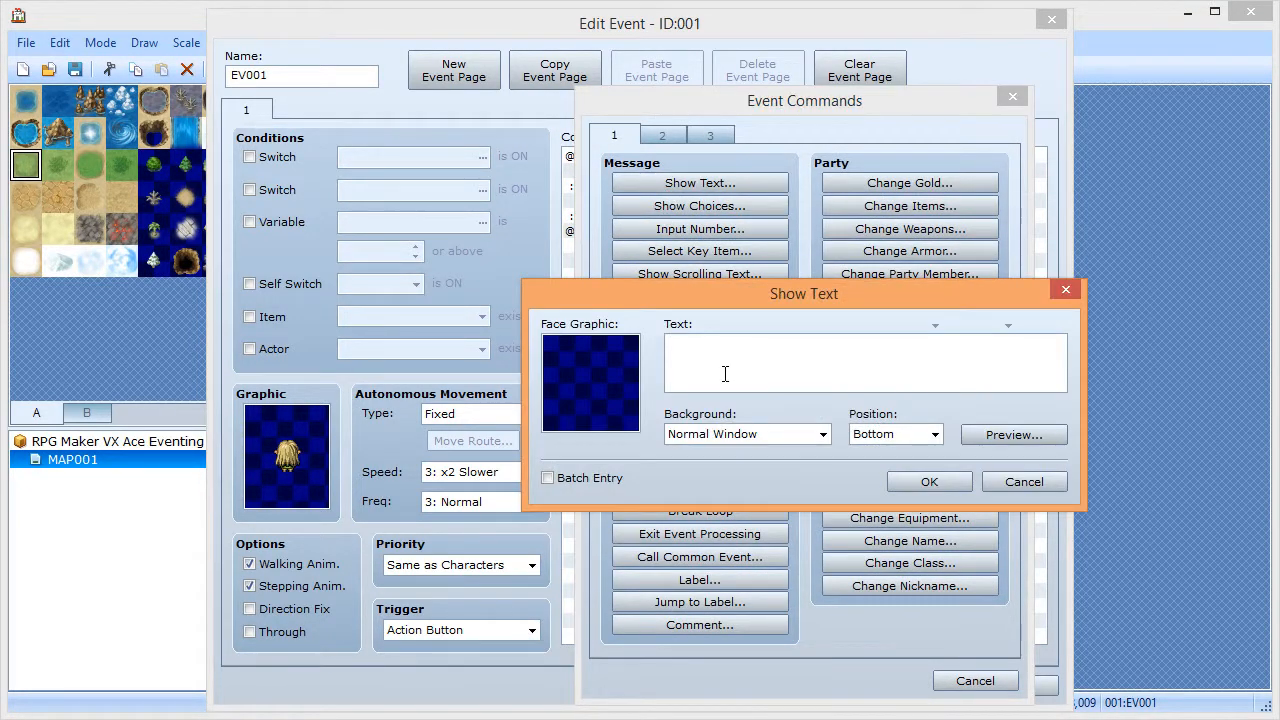
double_click(555, 370)
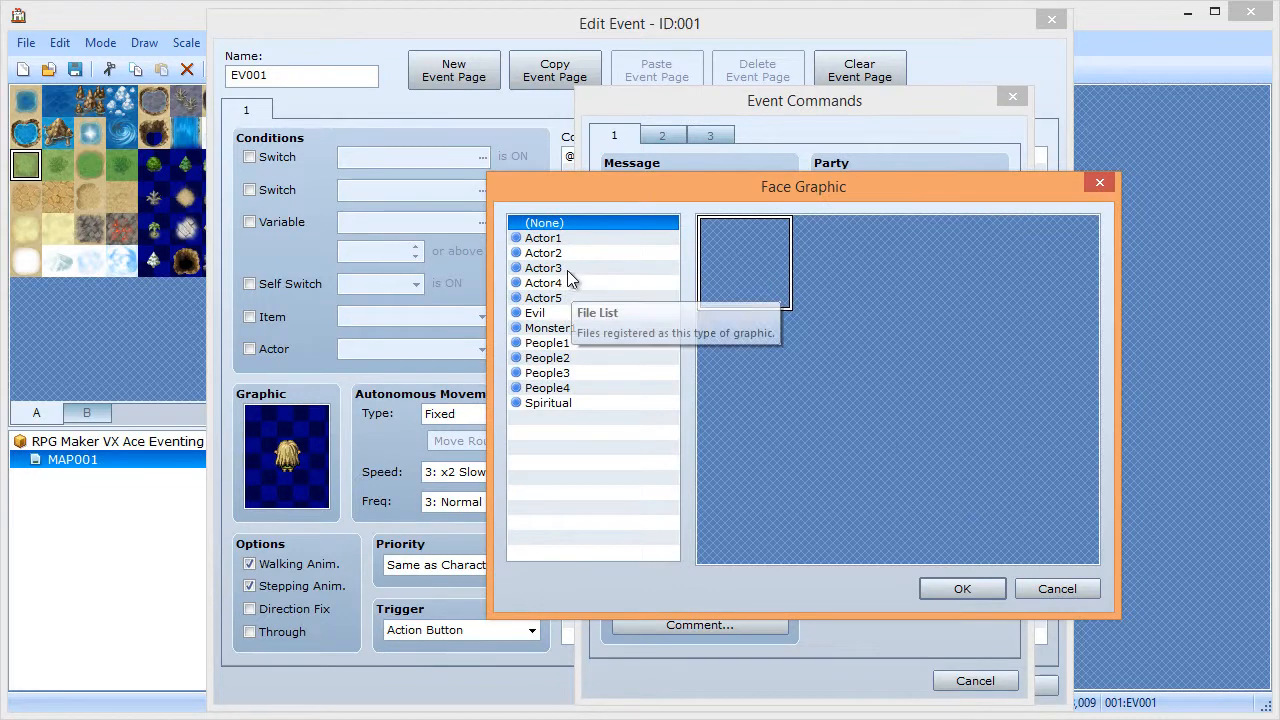
left_click(567, 269)
left_click(855, 362)
double_click(855, 362)
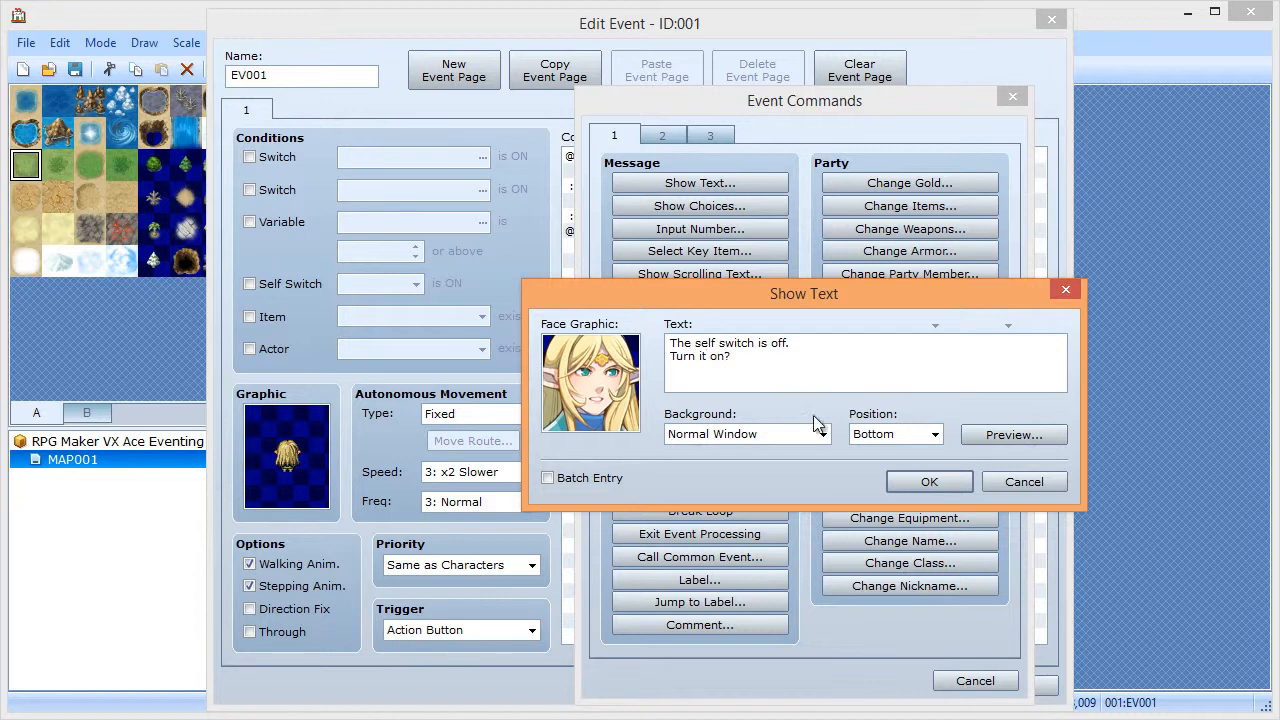
left_click(928, 482)
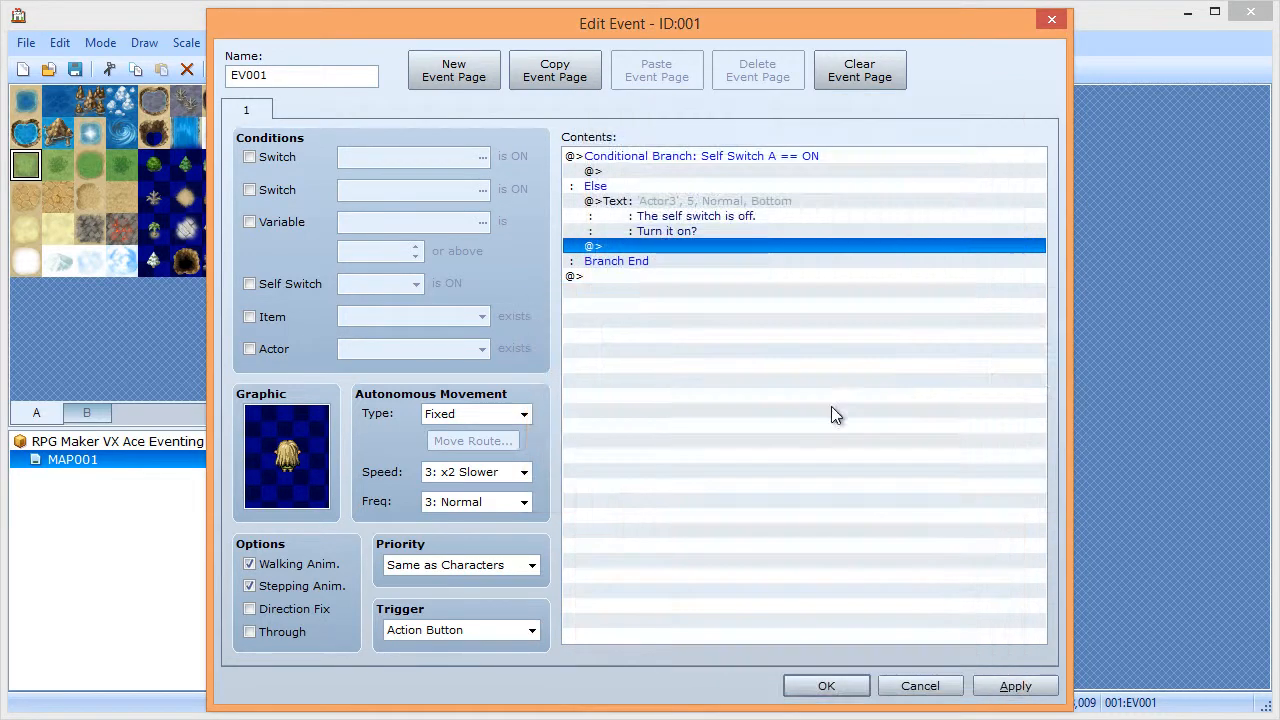
- Add Yes/No choices, with Yes turning Self Switch A ON
double_click(653, 250)
left_click(690, 206)
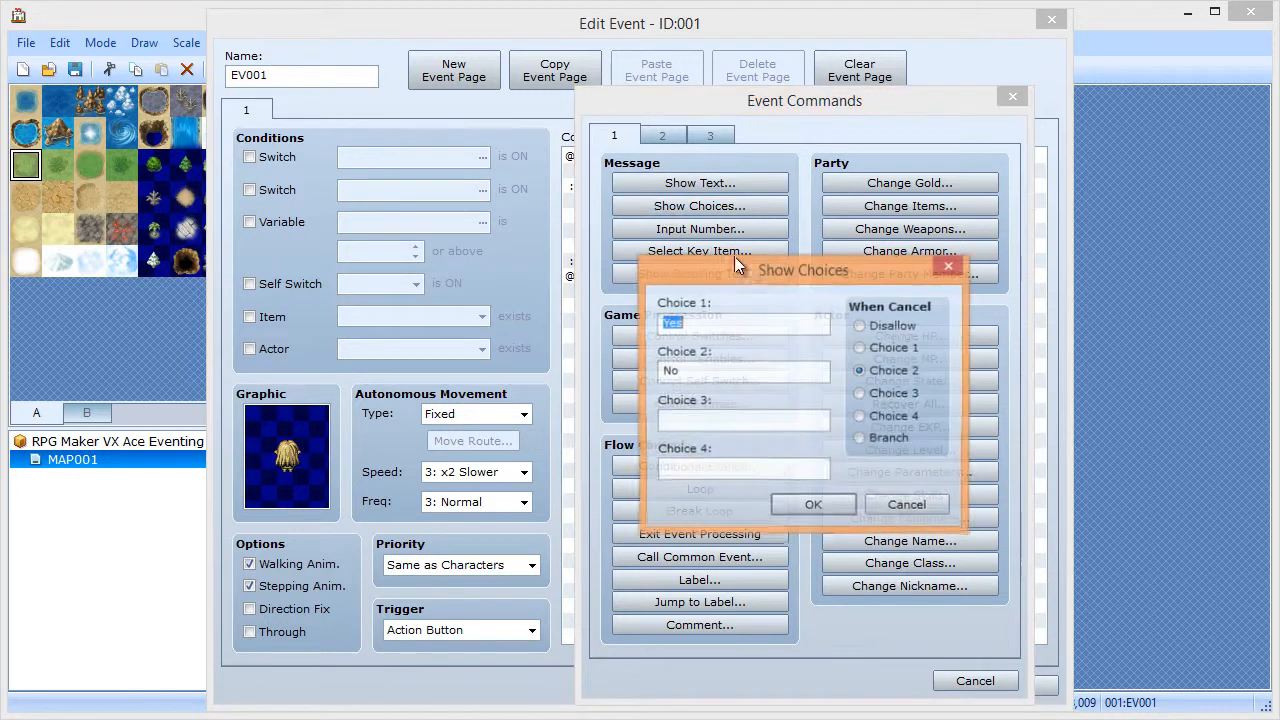
left_click(795, 510)
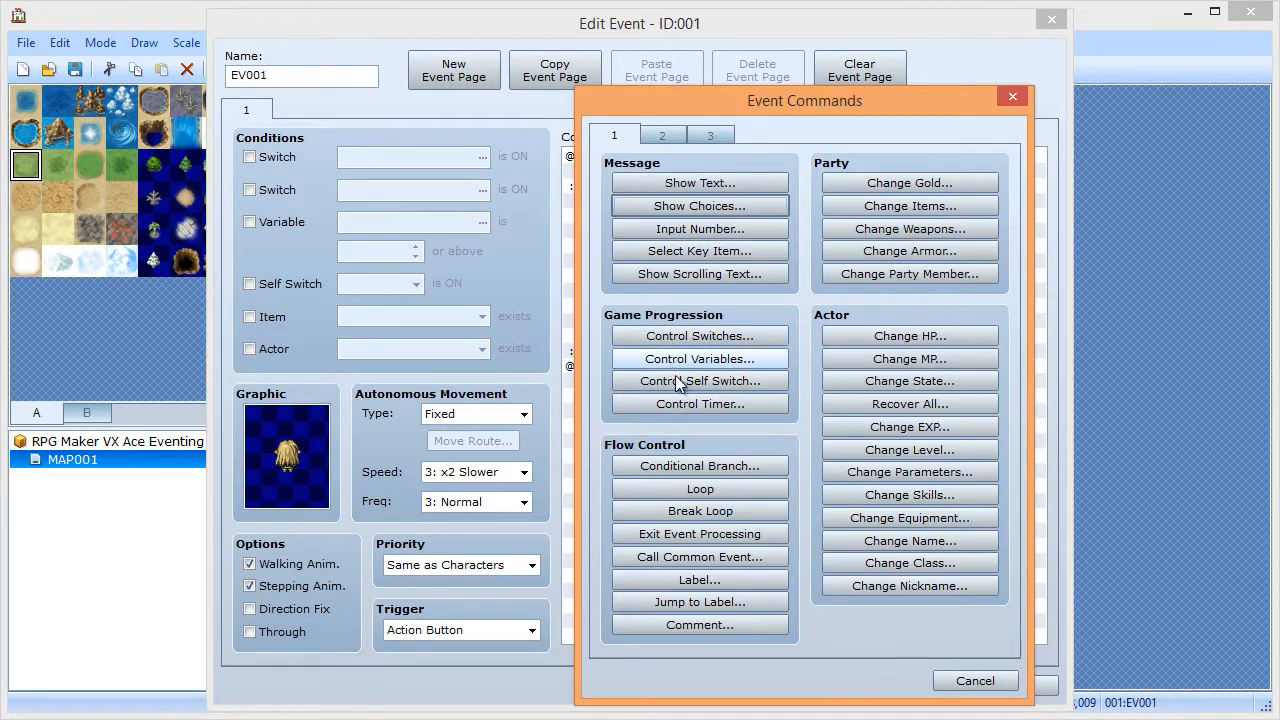
left_click(688, 381)
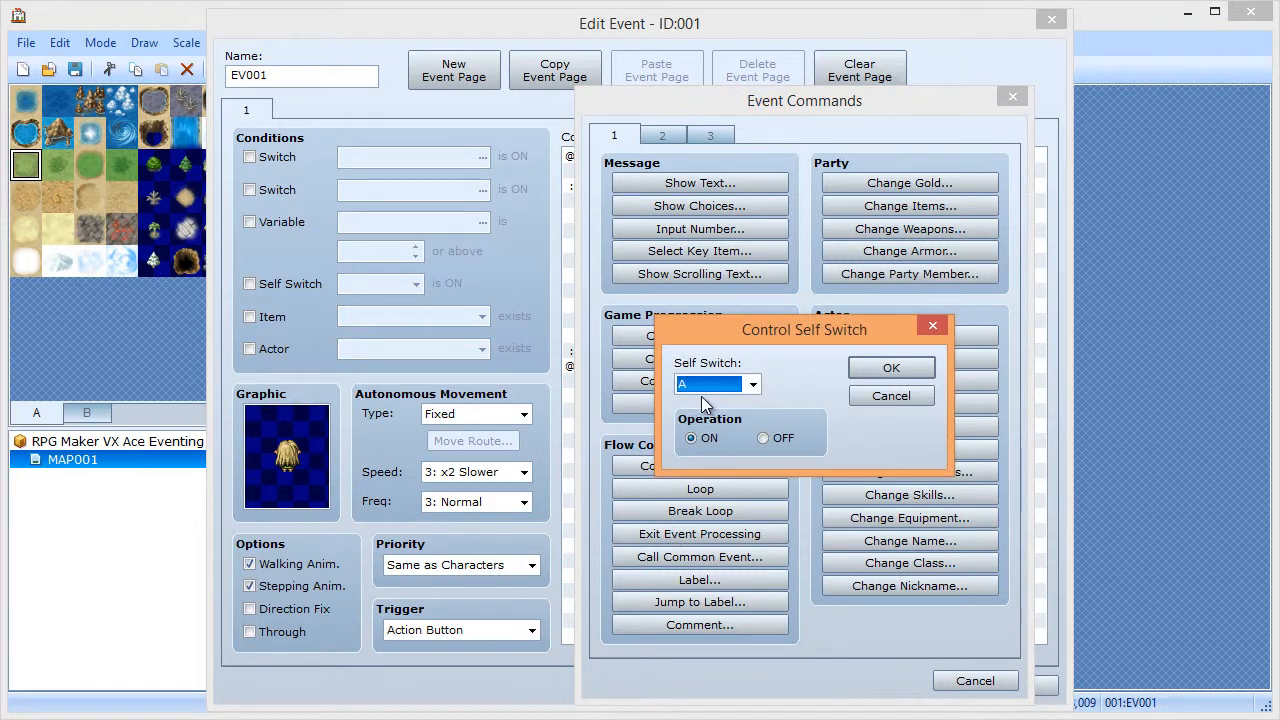
left_click(886, 369)
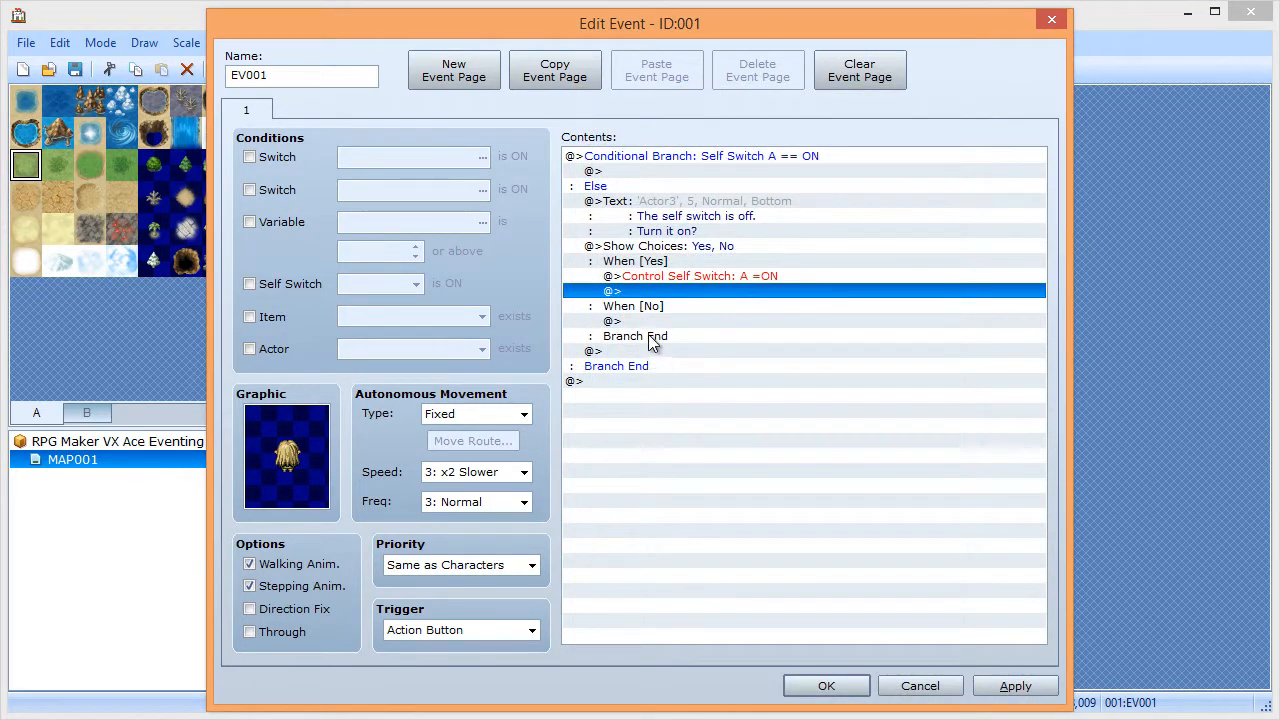
double_click(664, 171)
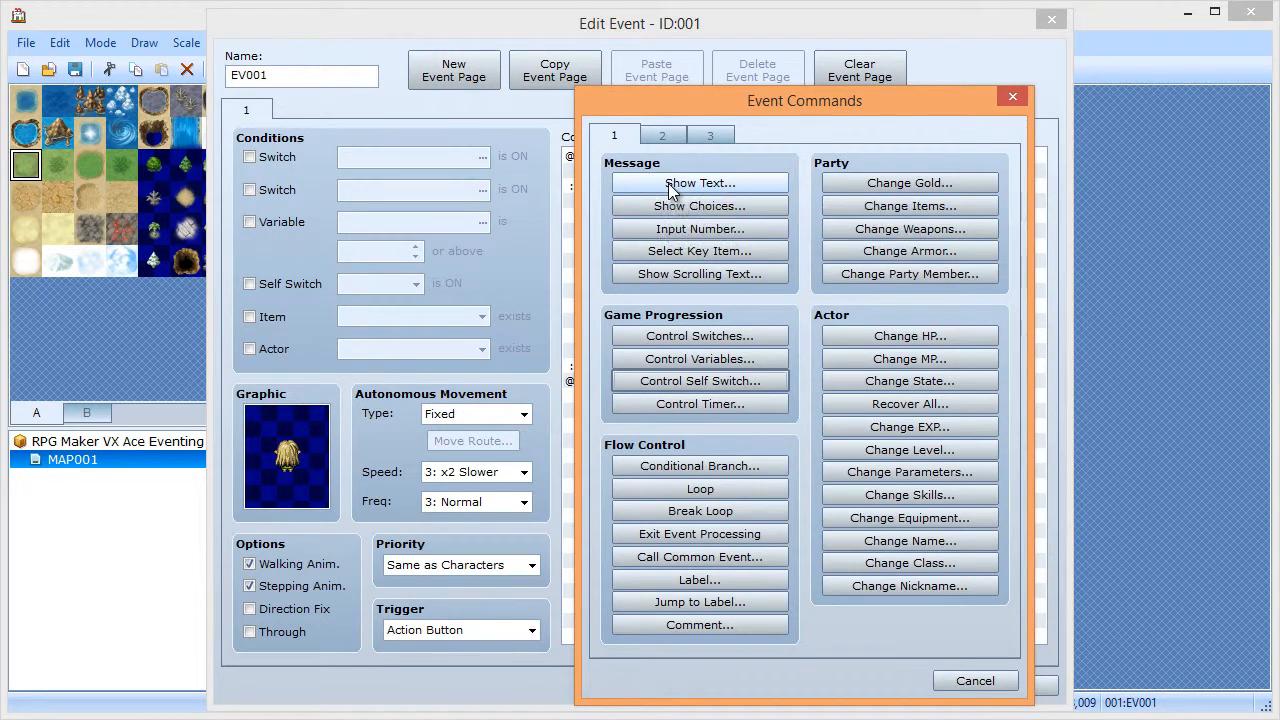
- In the ON branch, show 'The self switch is on. Turn it off?' with the Actor3 elf face
left_click(672, 186)
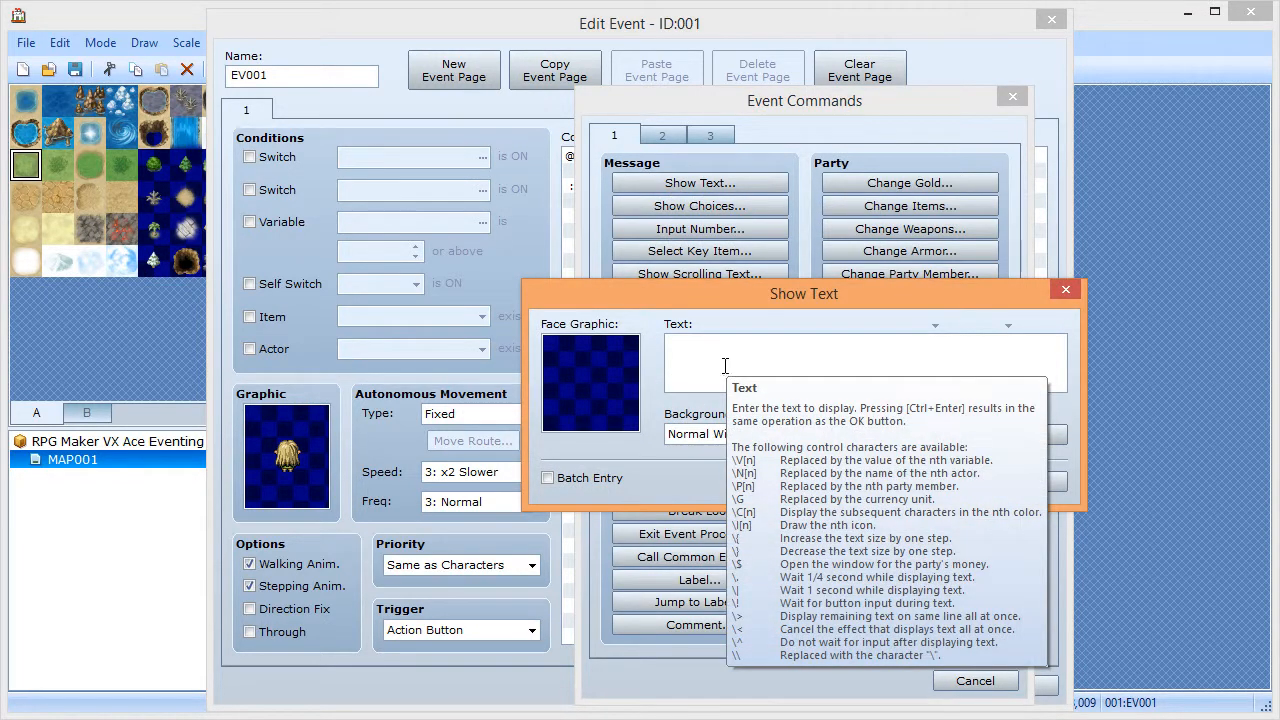
double_click(614, 387)
left_click(543, 269)
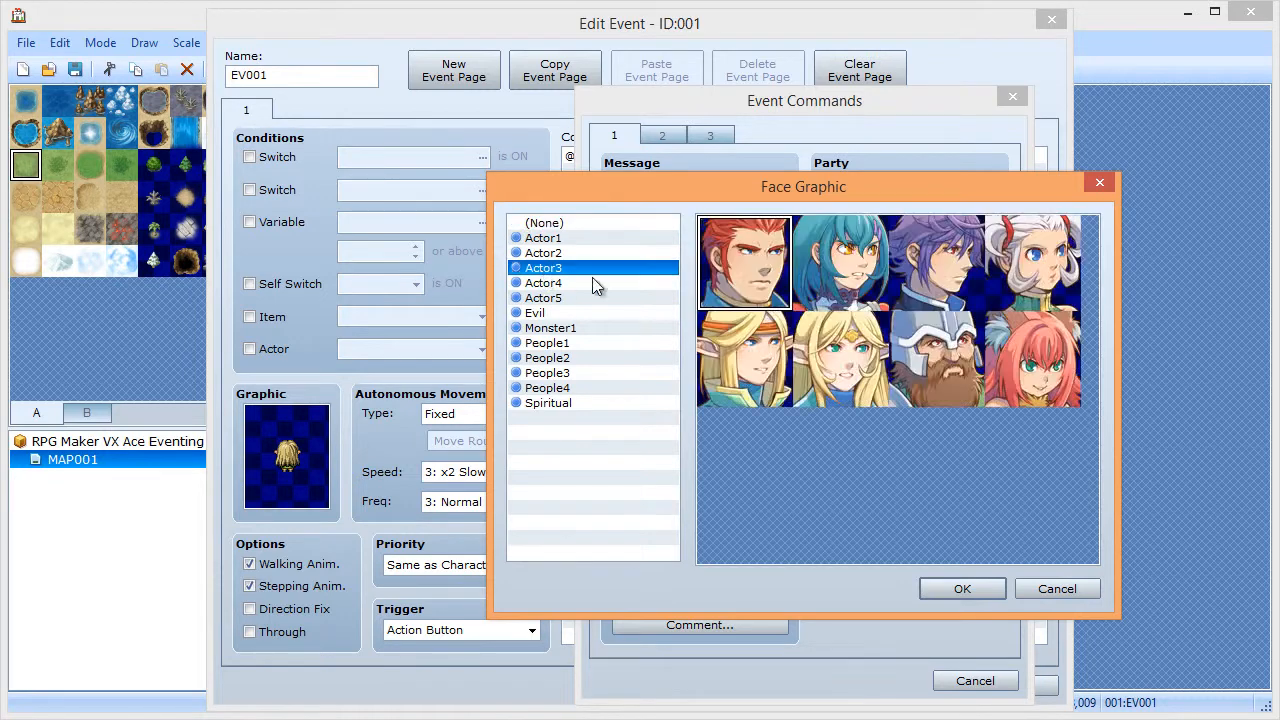
double_click(820, 365)
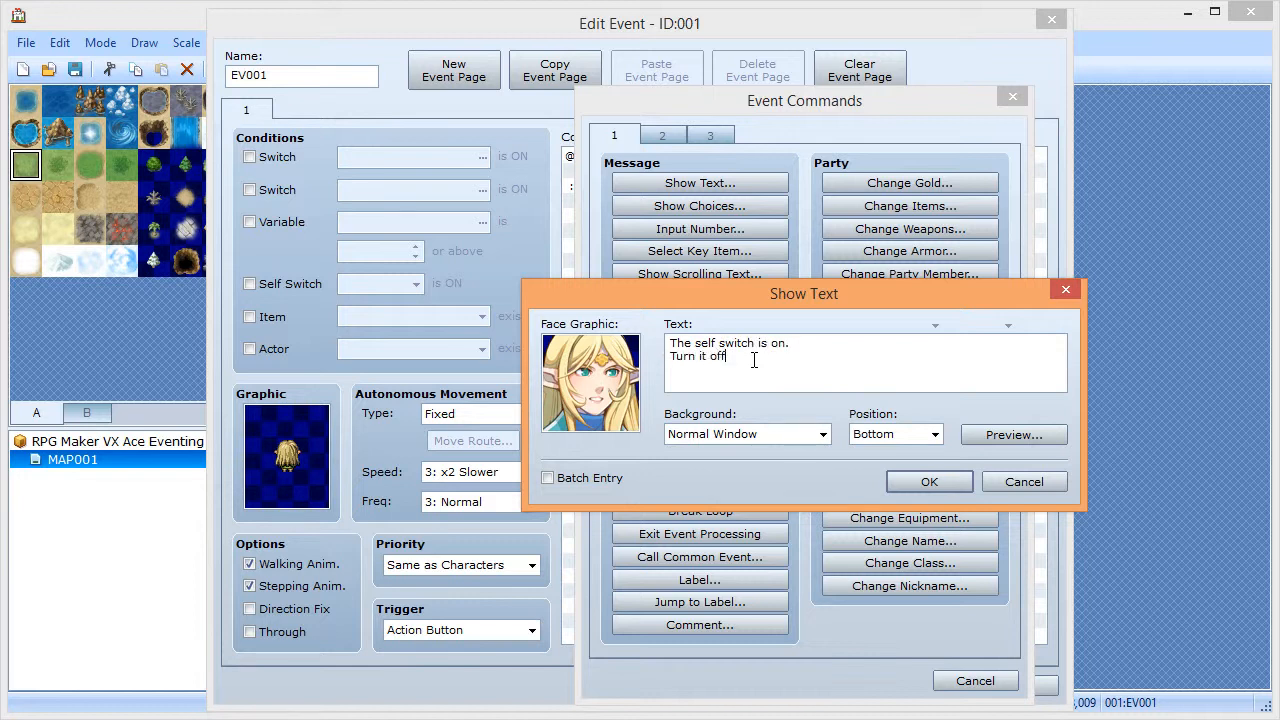
left_click(910, 481)
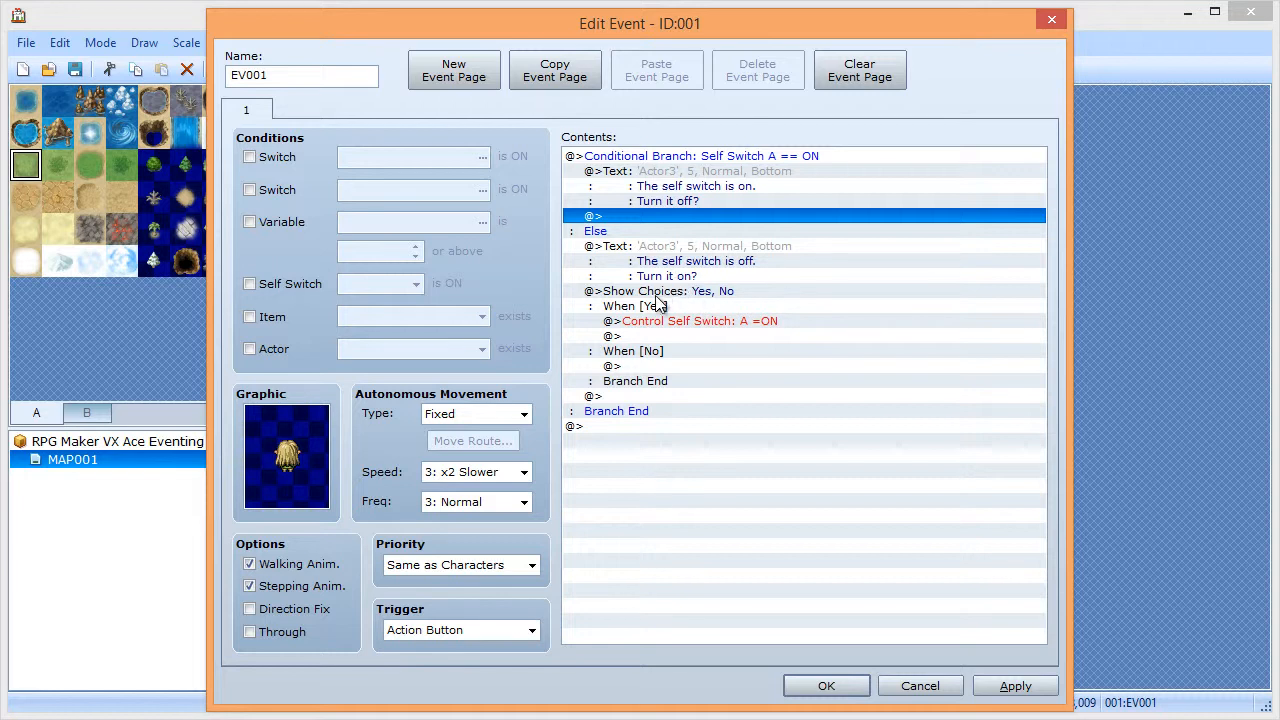
- Copy the Yes/No choice block and paste it into the ON branch
left_click(660, 306)
left_click(652, 293)
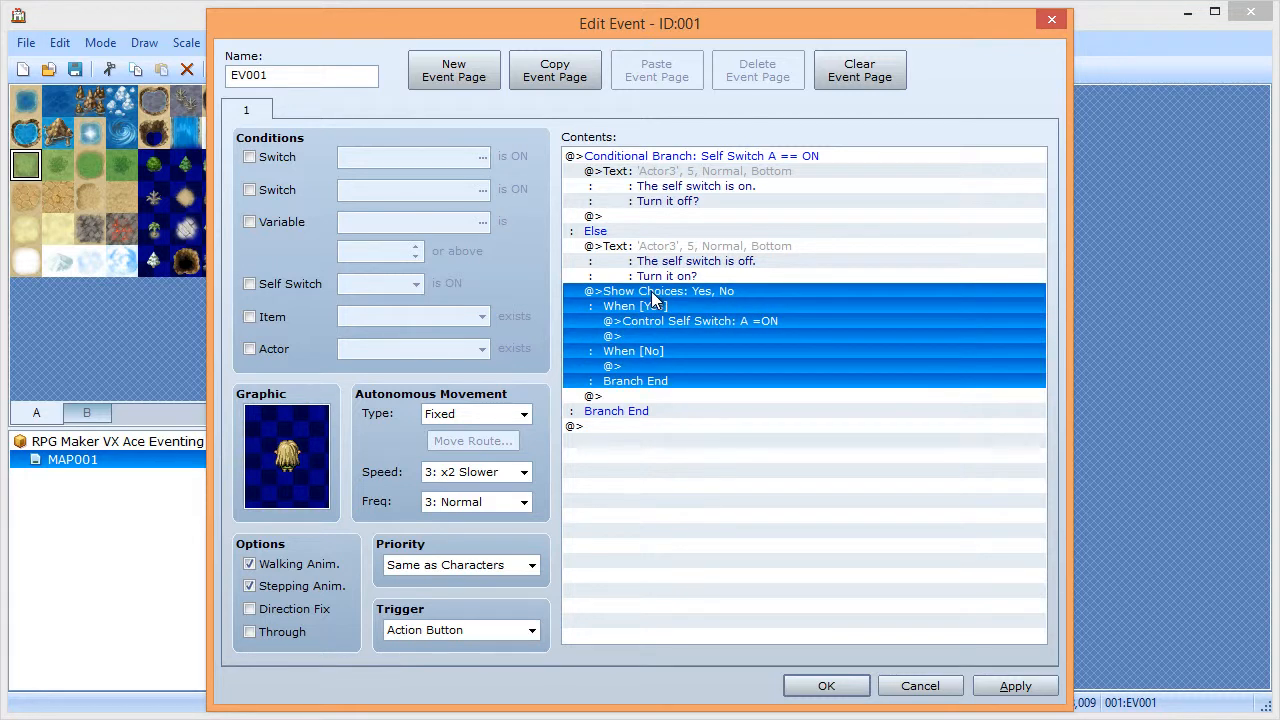
left_click(590, 262)
left_click(603, 218)
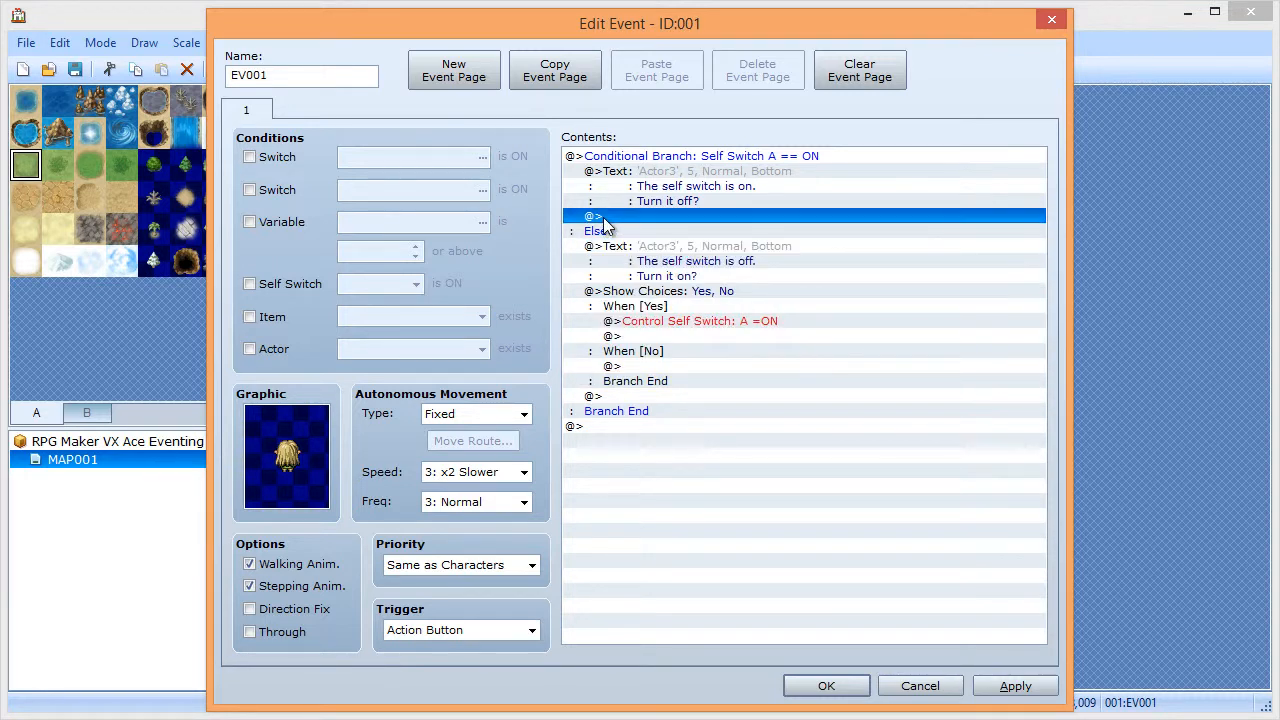
key("ctrl+v")
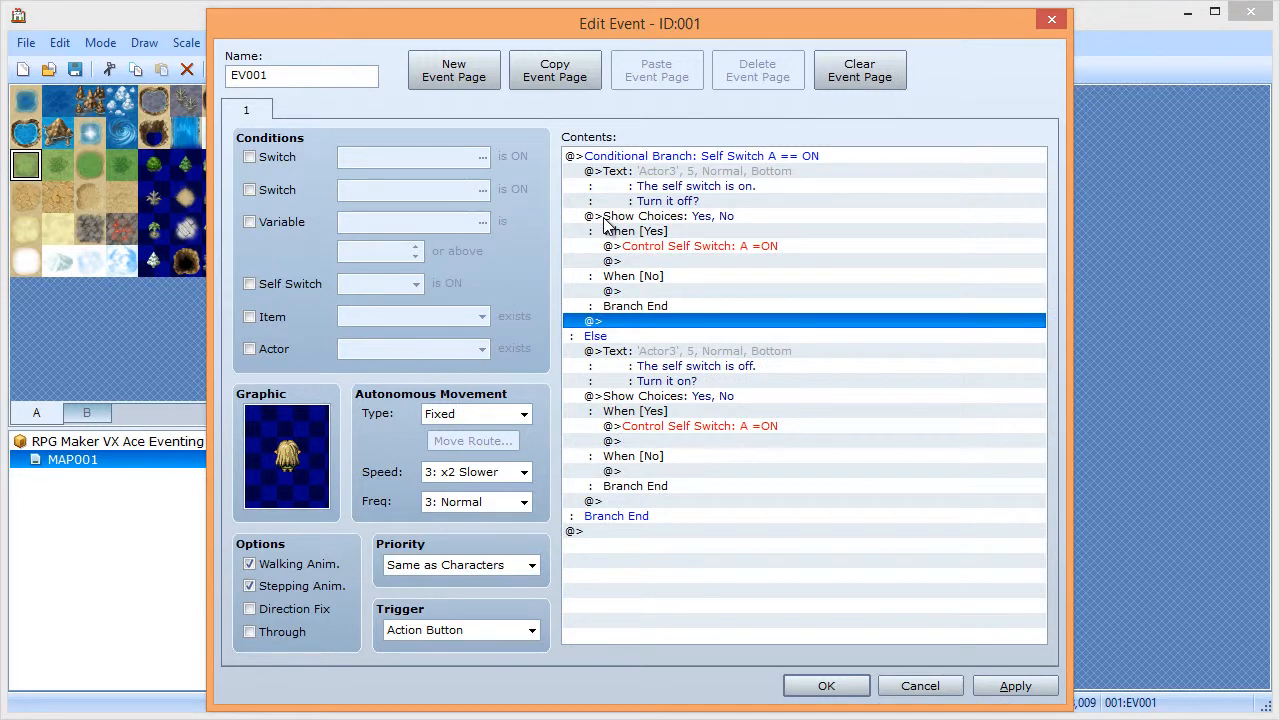
- Change the pasted command to turn Self Switch A OFF, then apply and save the event
double_click(734, 247)
left_click(768, 437)
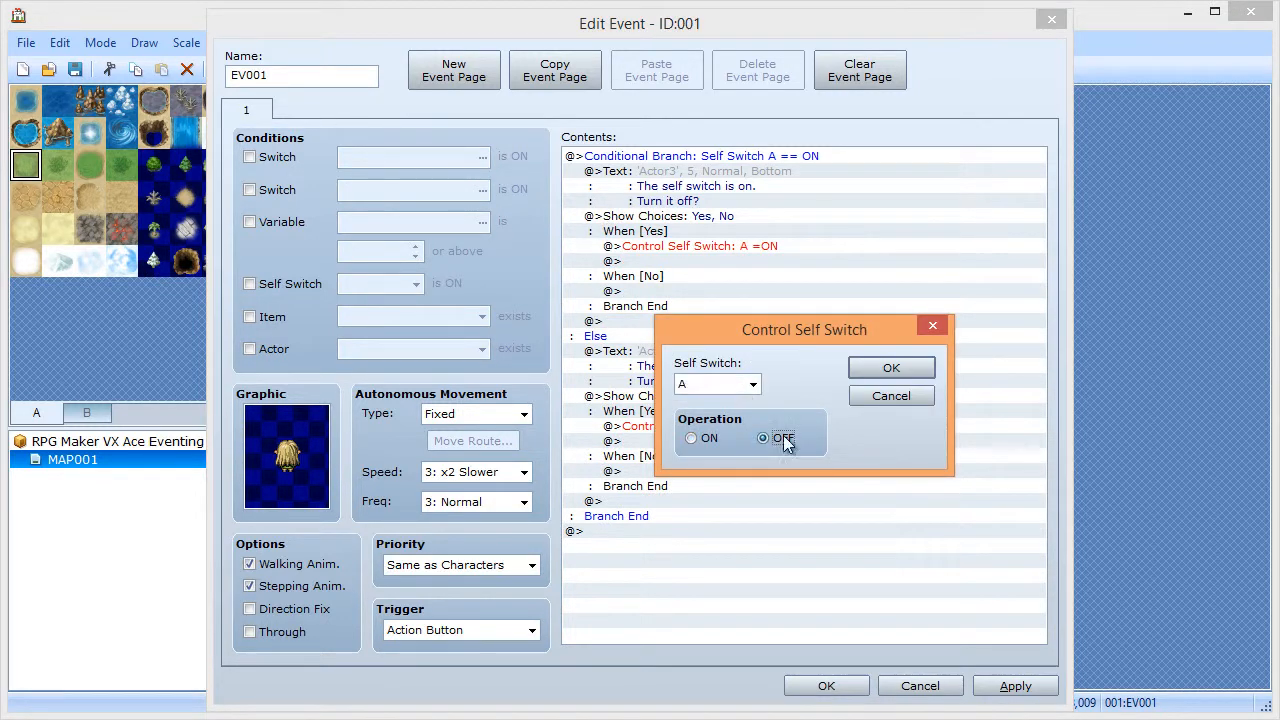
left_click(891, 368)
left_click(1000, 684)
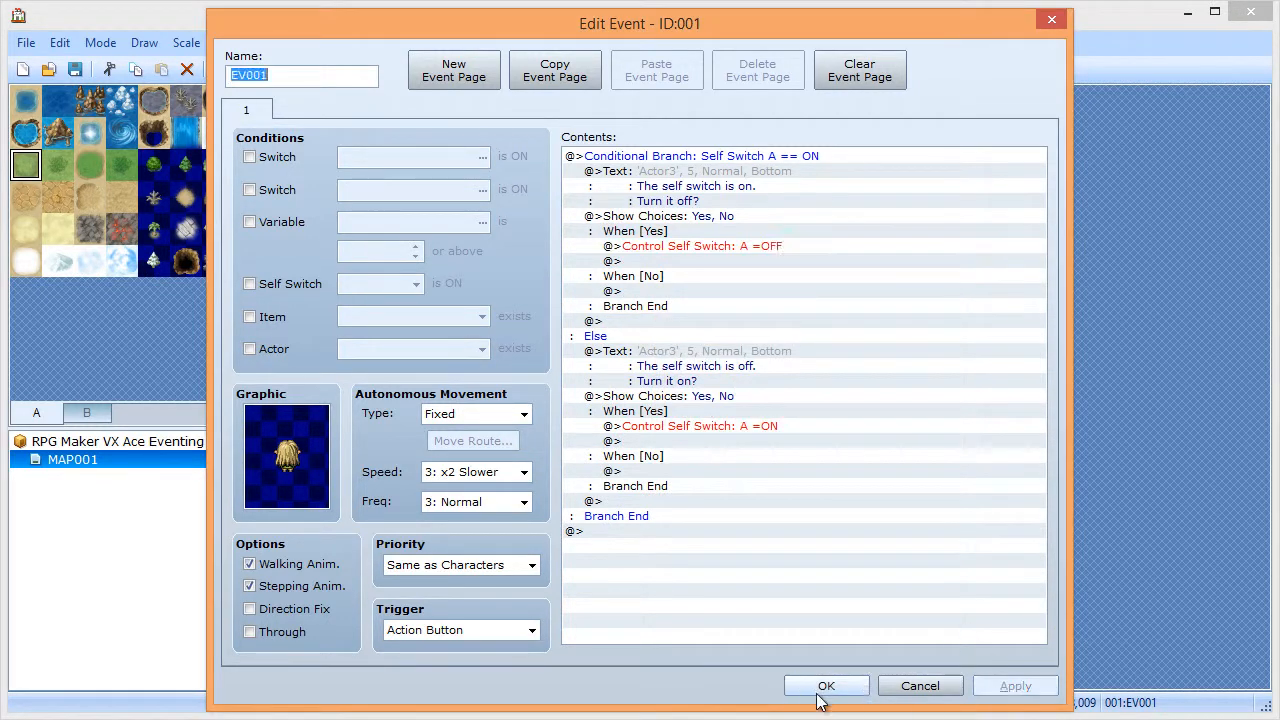
left_click(826, 686)
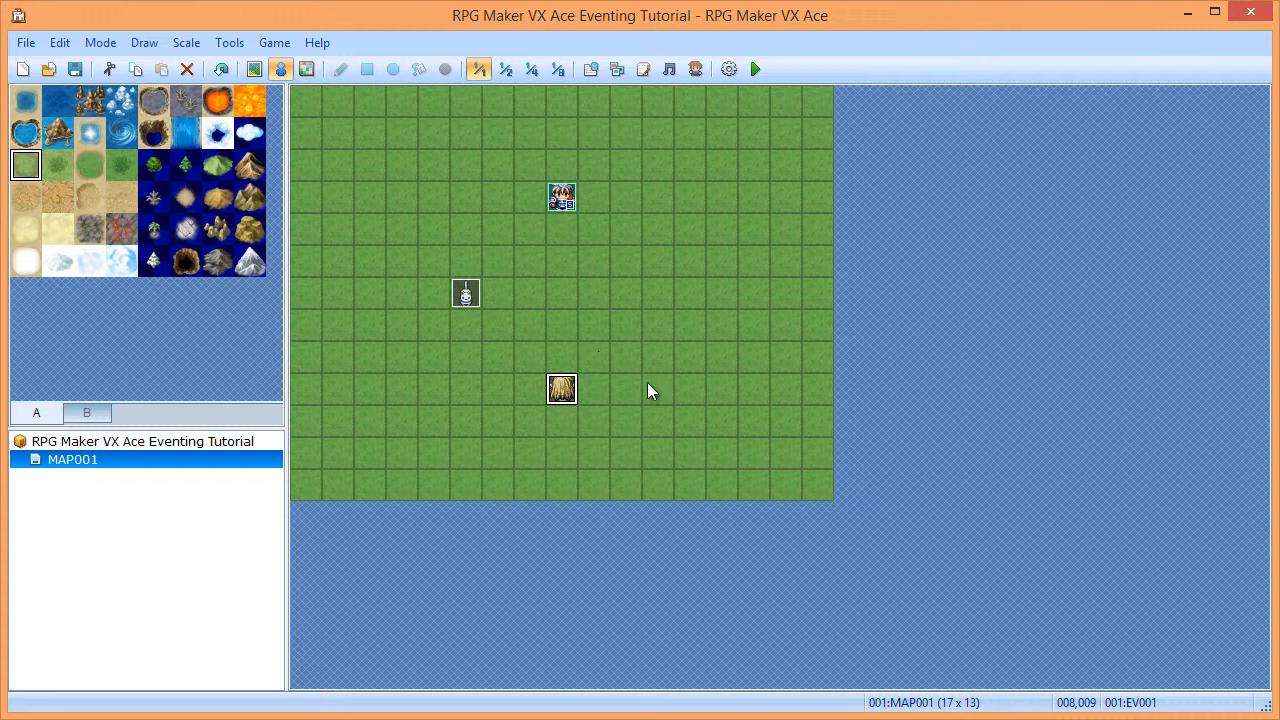
- Quick-create a Treasure Chest event with 5 gold on the empty grass tile and open it
left_click(626, 294)
right_click(626, 294)
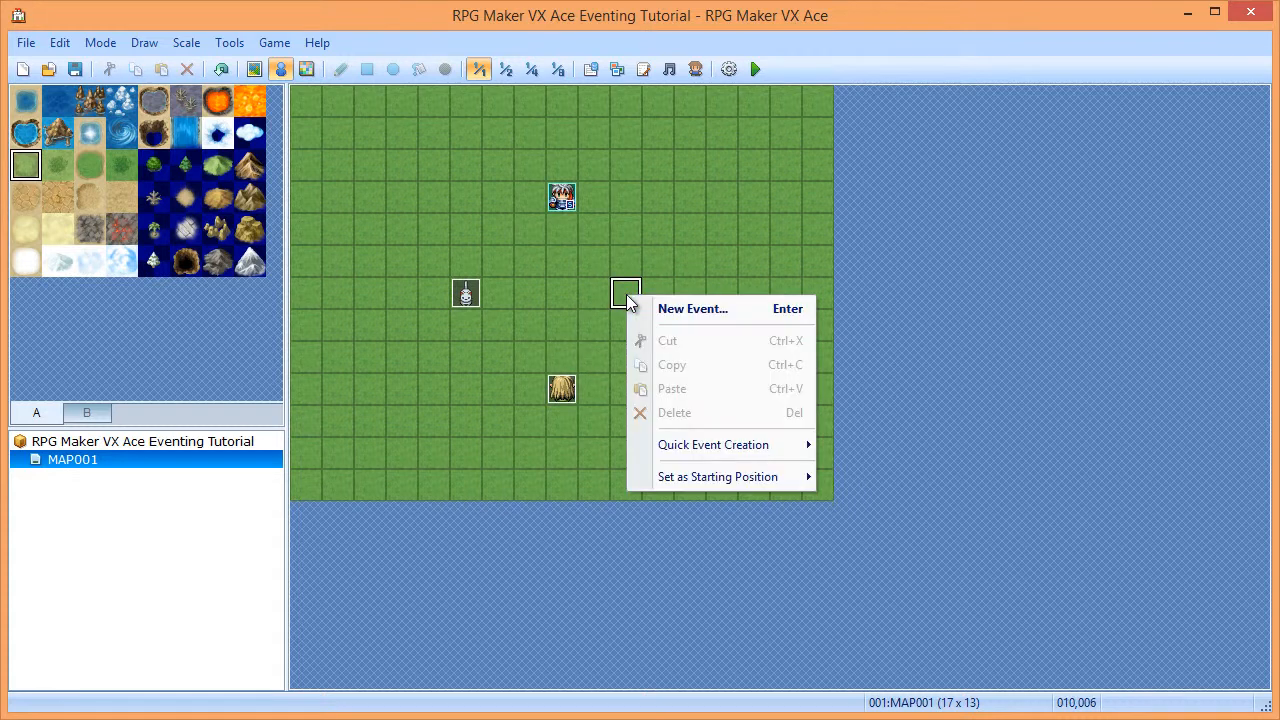
mouse_move(710, 452)
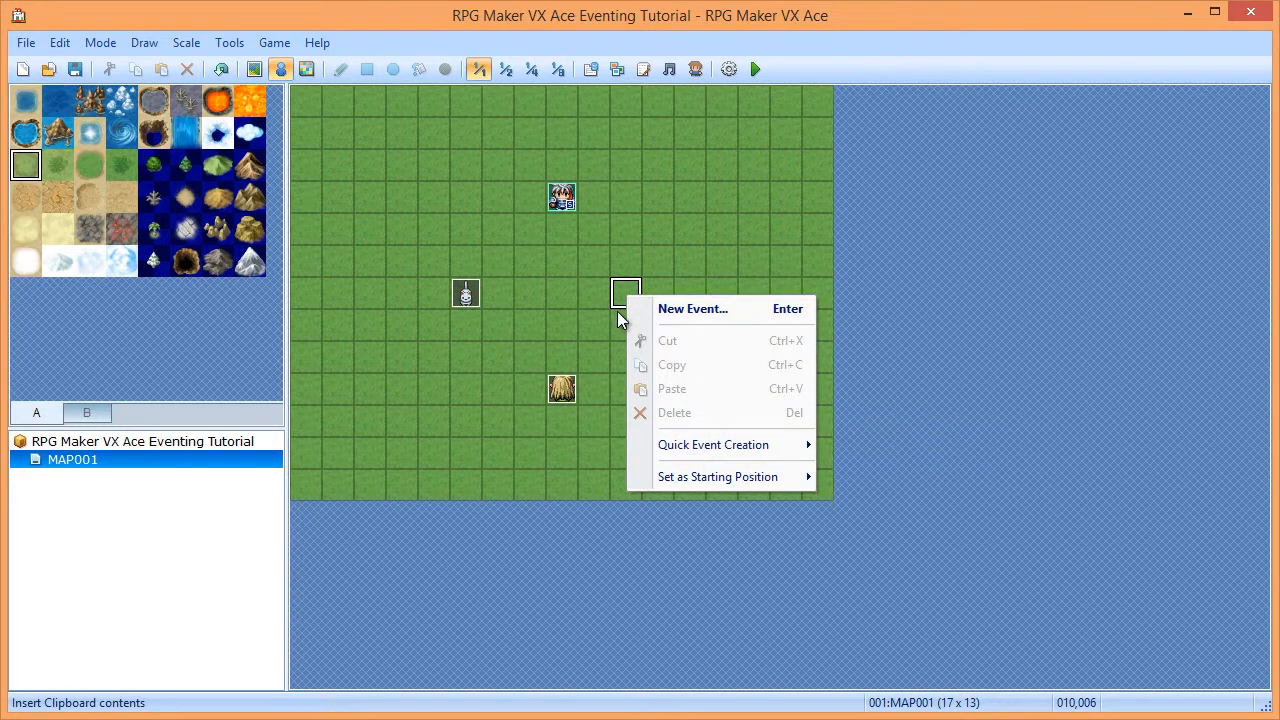
right_click(624, 280)
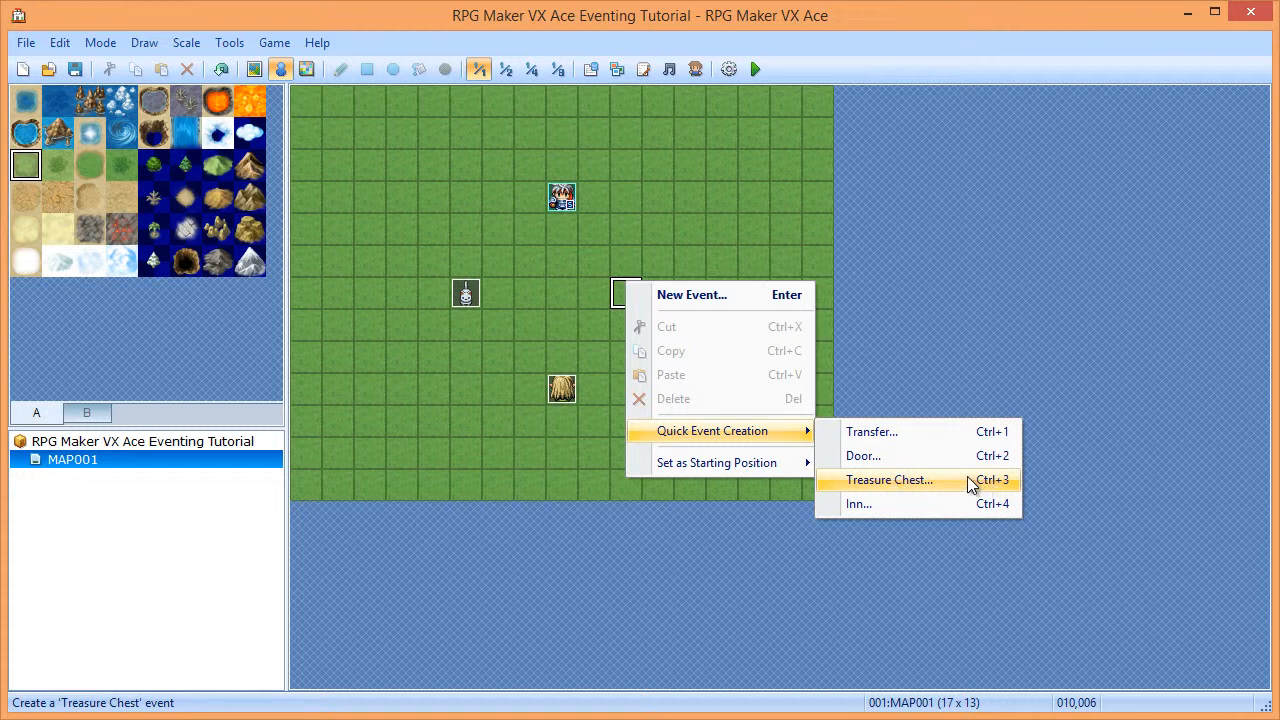
left_click(994, 483)
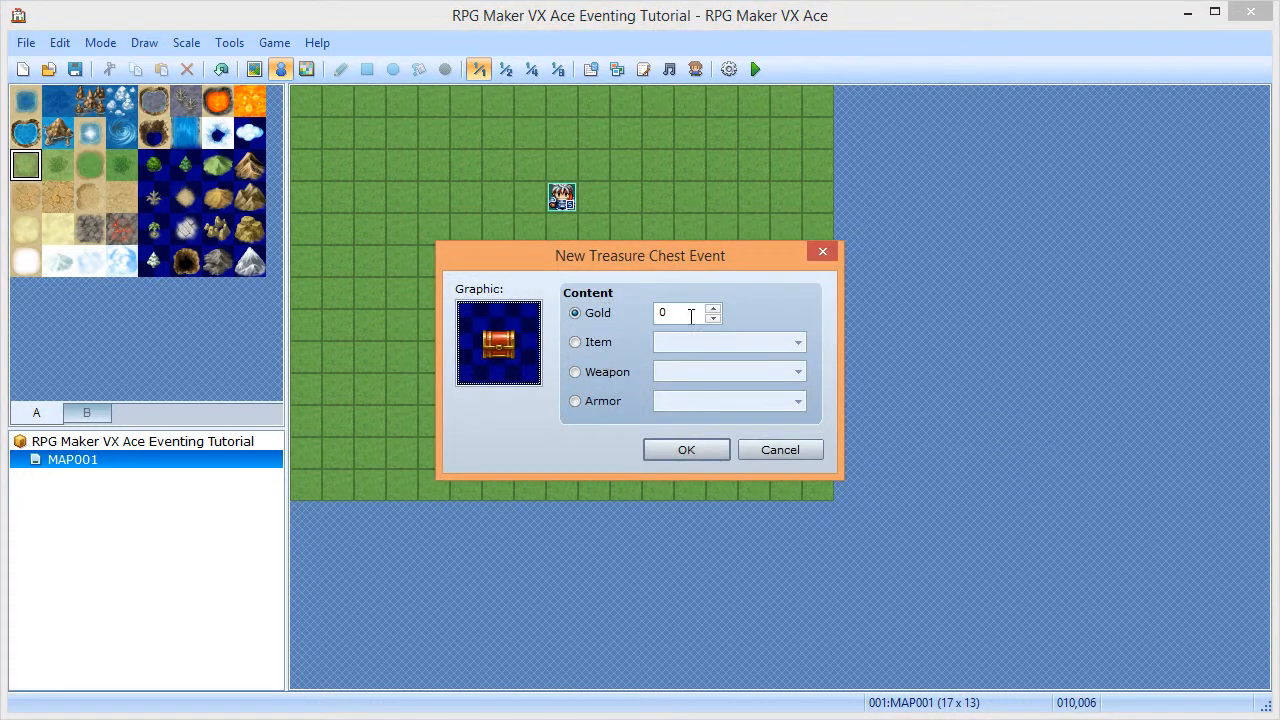
left_click(712, 309)
left_click(712, 309)
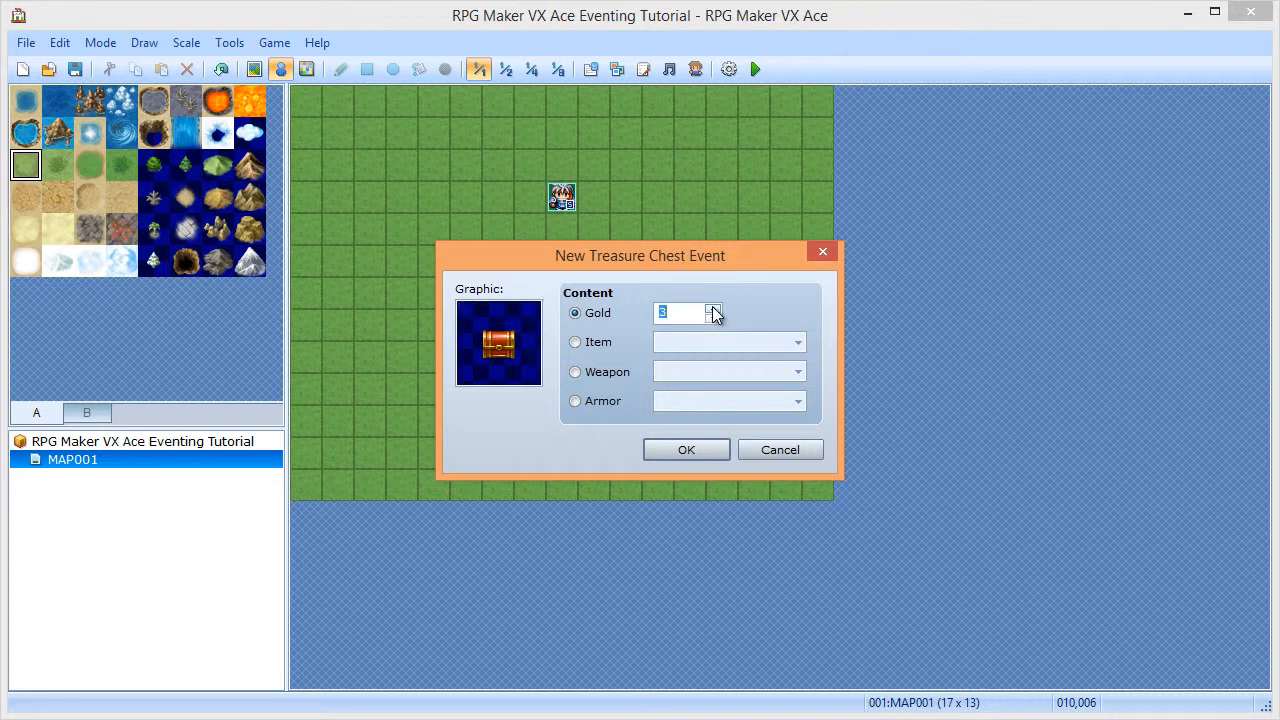
left_click(687, 451)
double_click(630, 300)
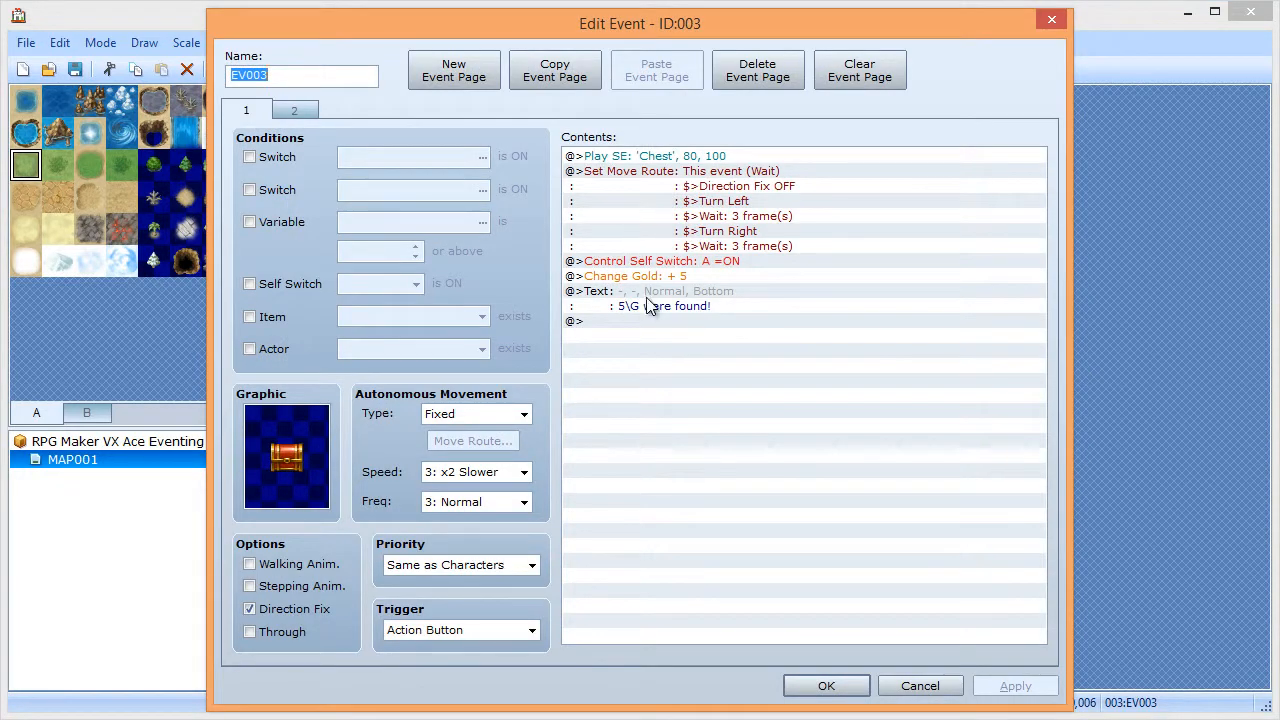
- Review the chest's Chest sound, turn, Self Switch A ON and 5 gold commands plus page 2, then close it
left_click(620, 159)
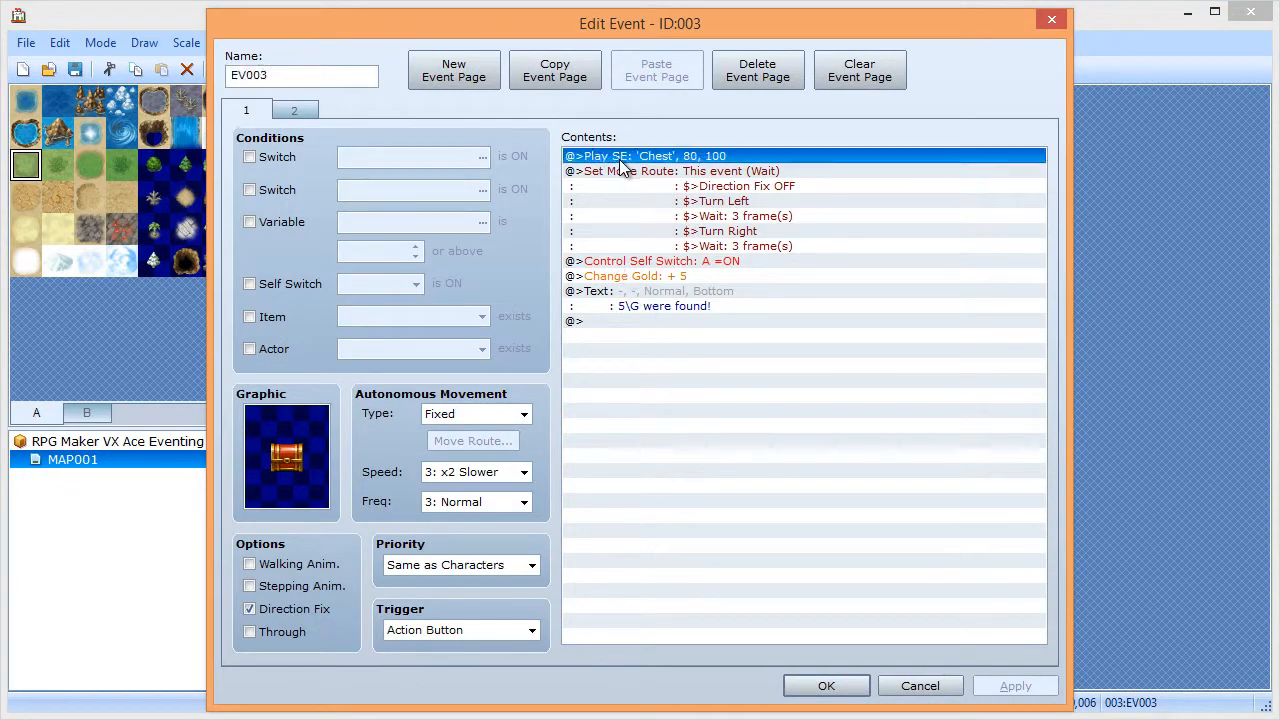
left_click(631, 171)
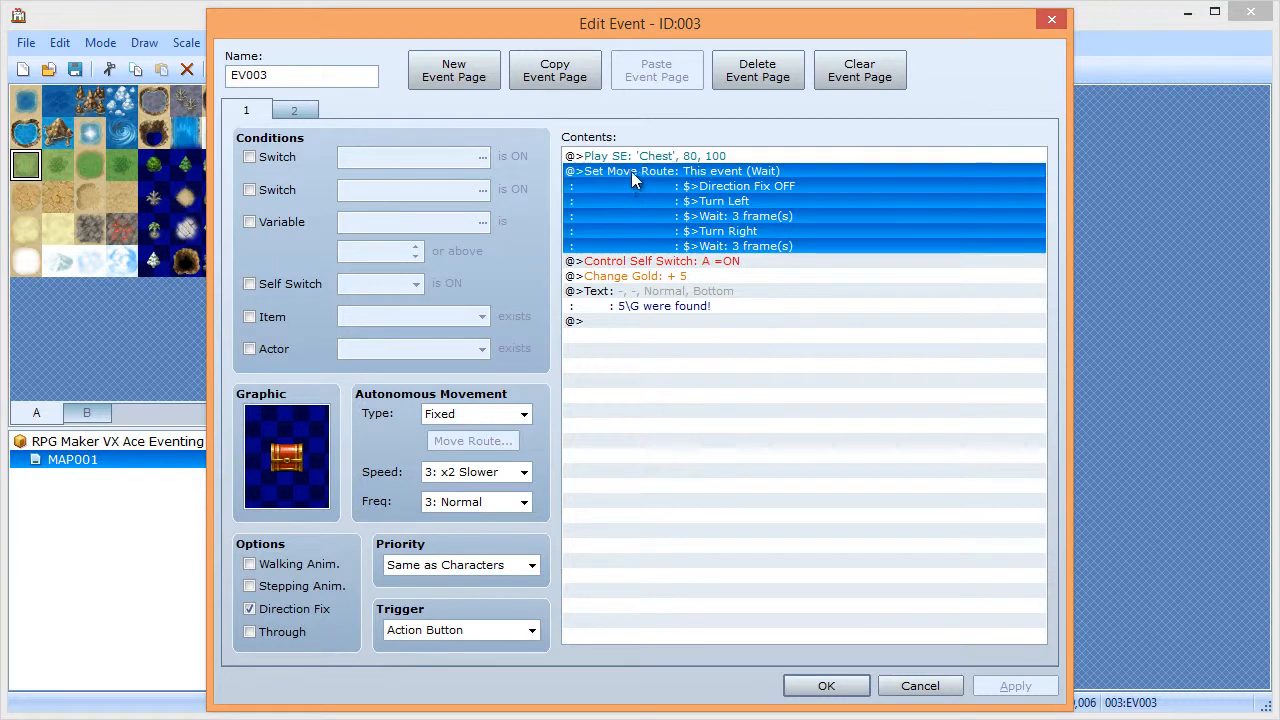
left_click(690, 266)
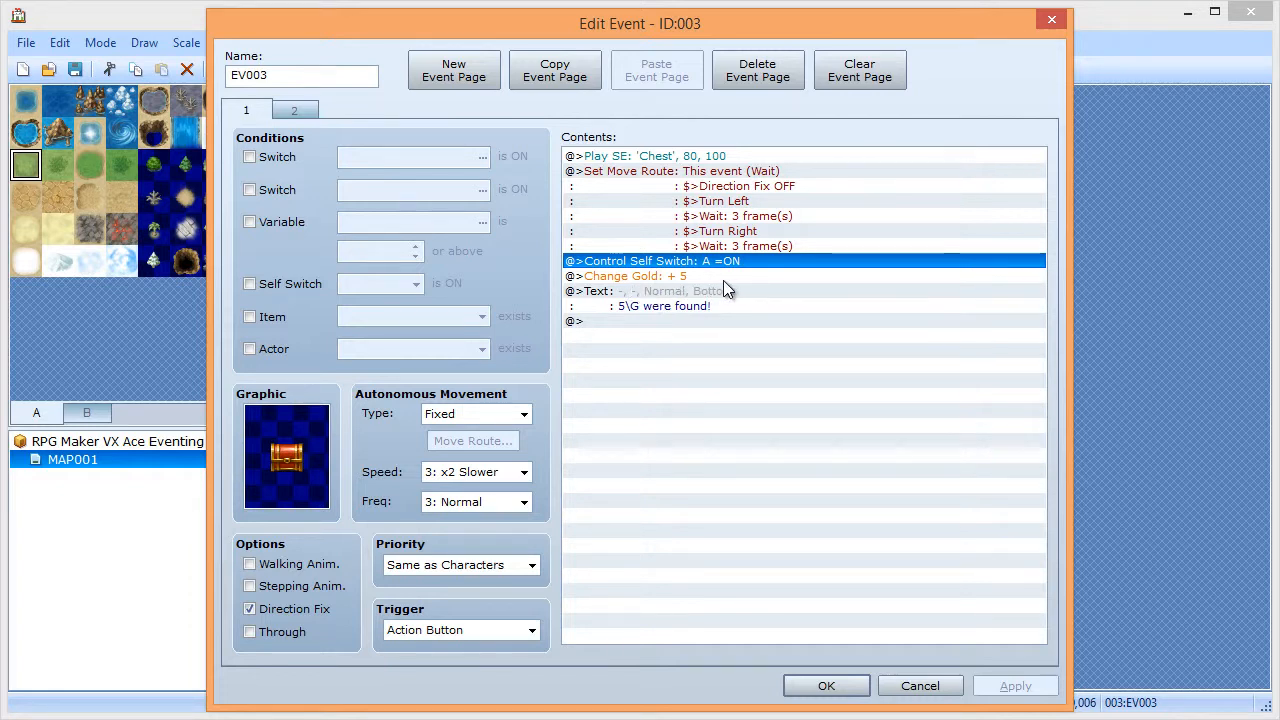
left_click(638, 277)
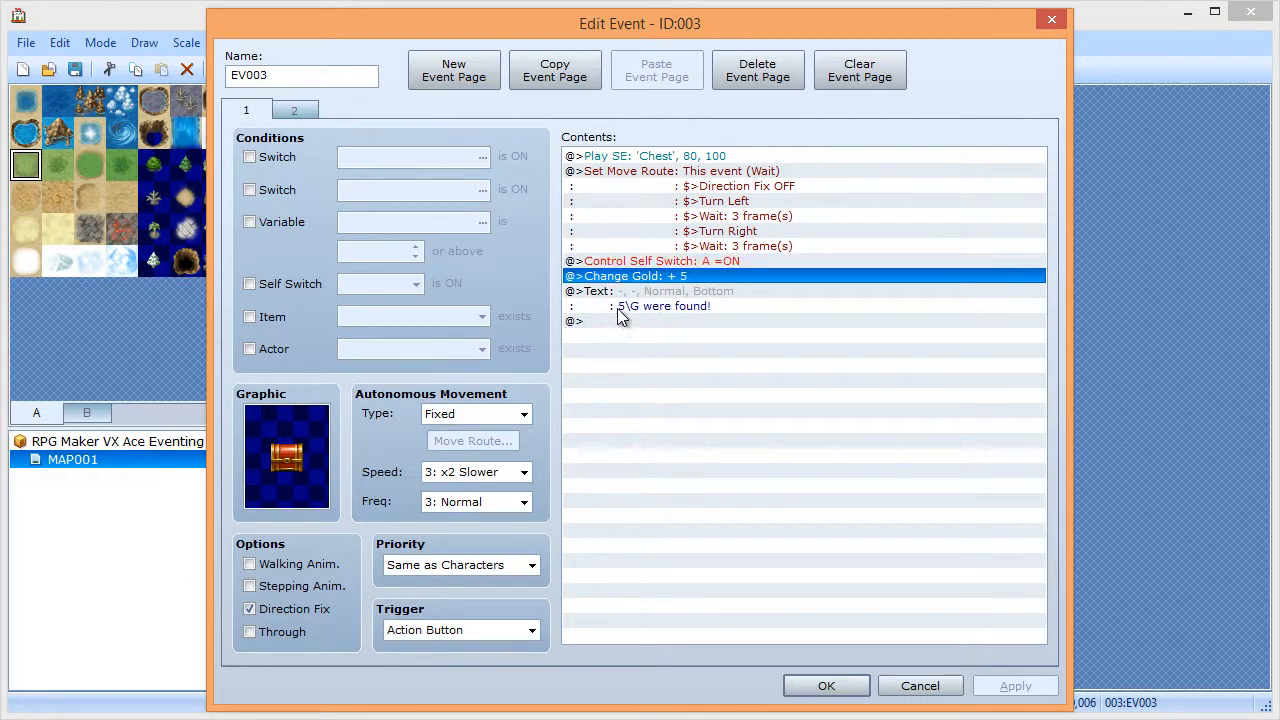
left_click(300, 110)
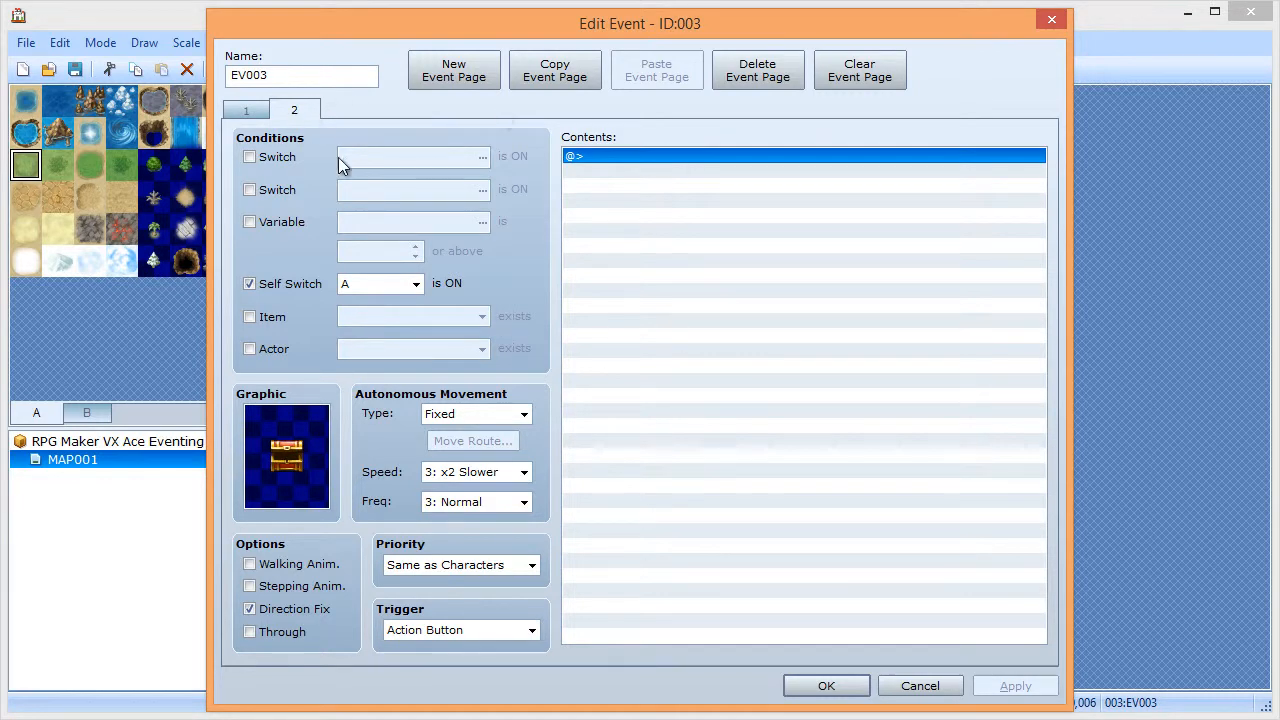
left_click(250, 112)
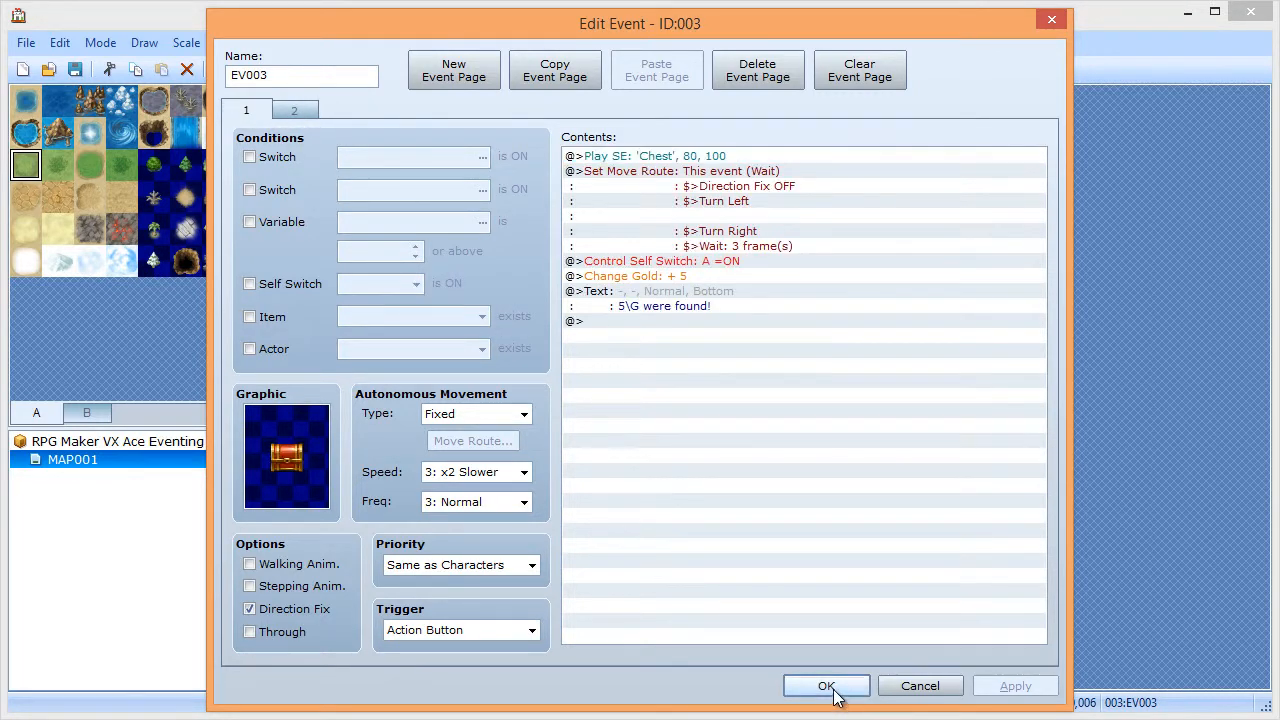
left_click(826, 685)
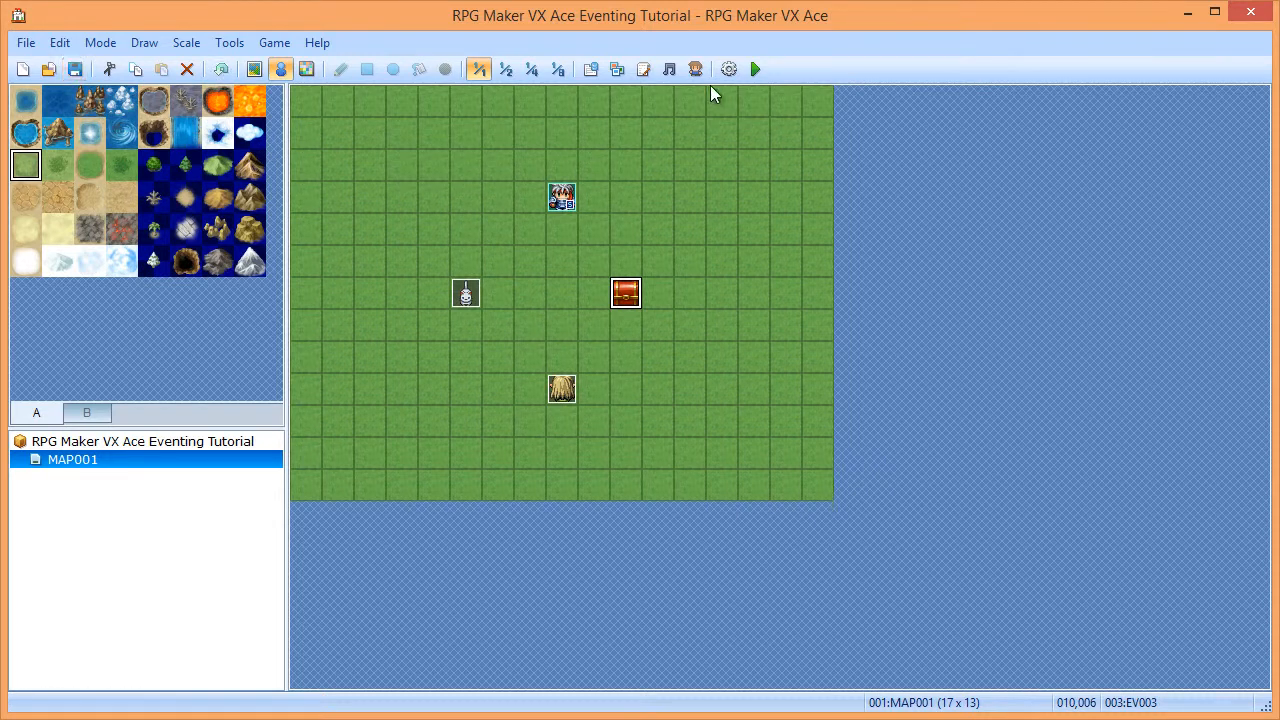
left_click(755, 69)
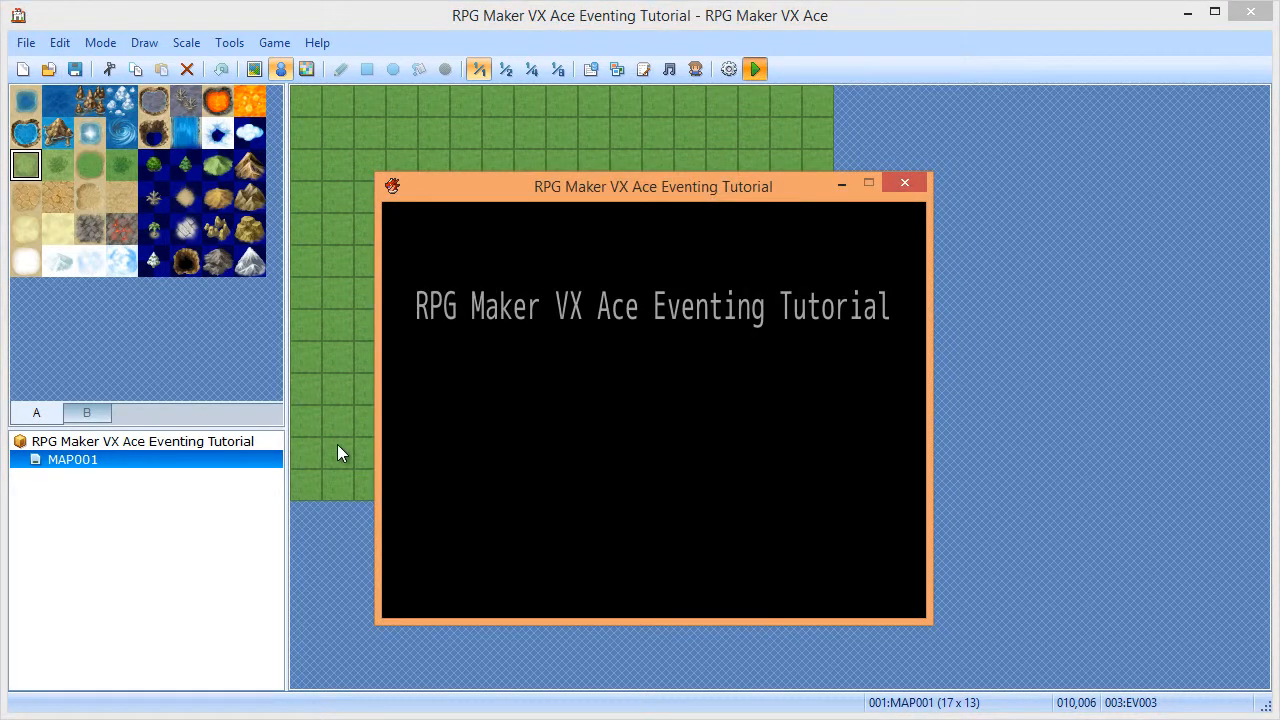
key("Return")
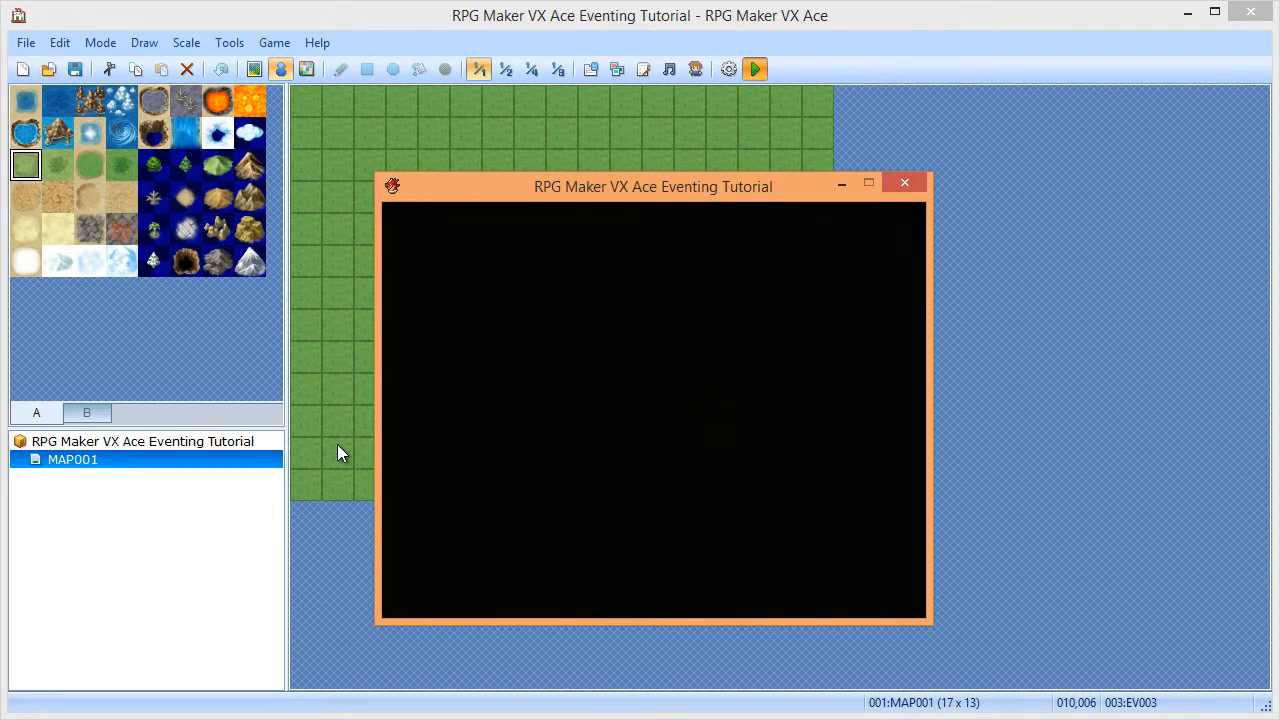
key("Down")
key("Down")
key("Down")
key("Right")
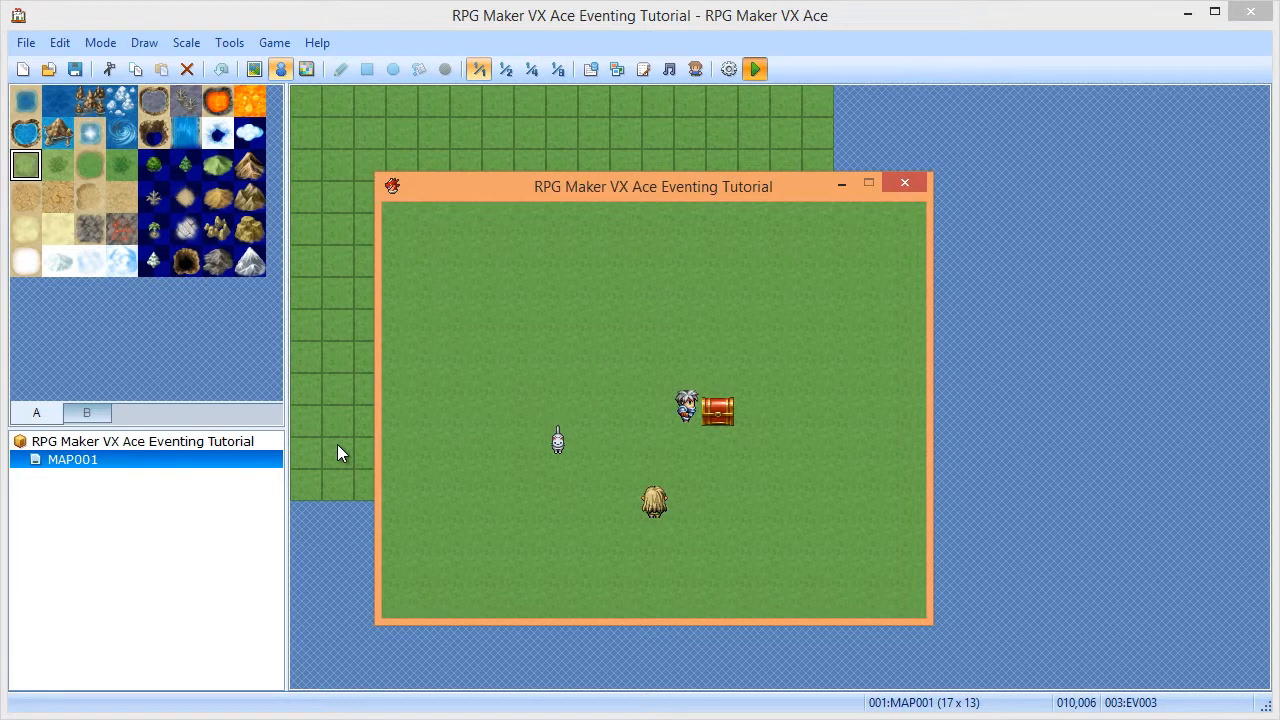
key("Return")
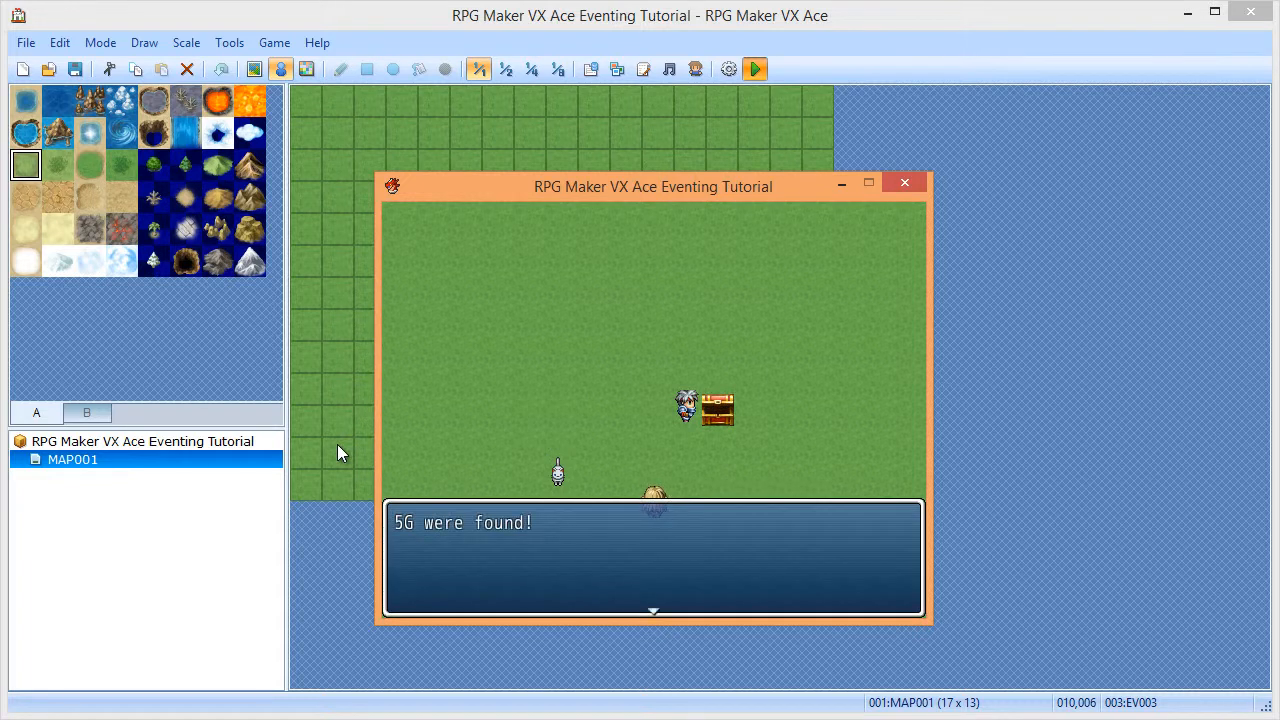
key("Return")
key("Left")
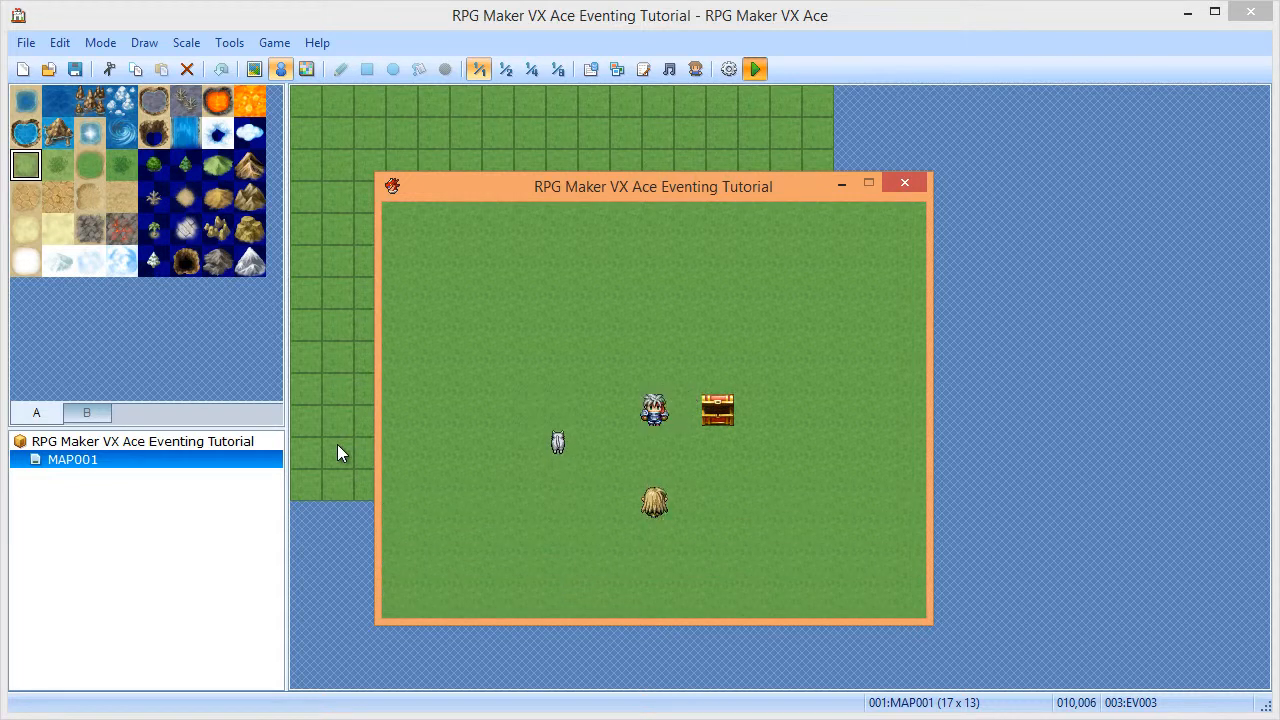
key("Down")
key("Down")
key("Return")
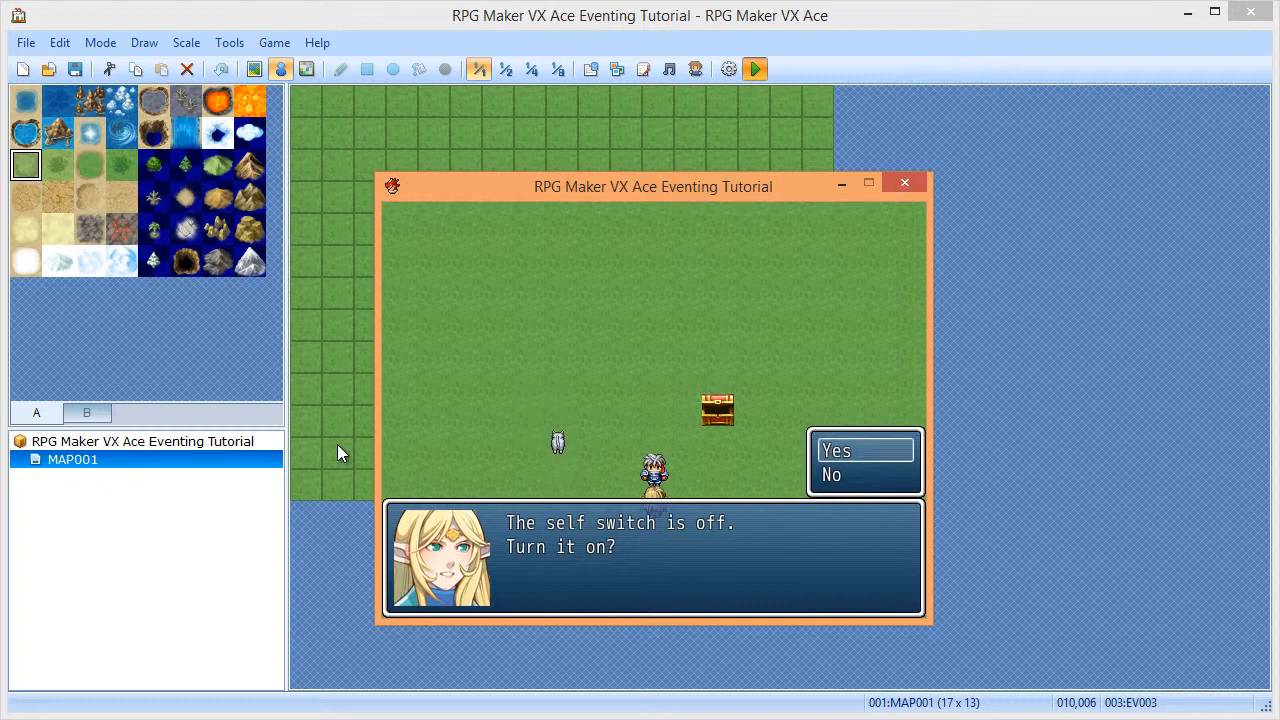
key("Return")
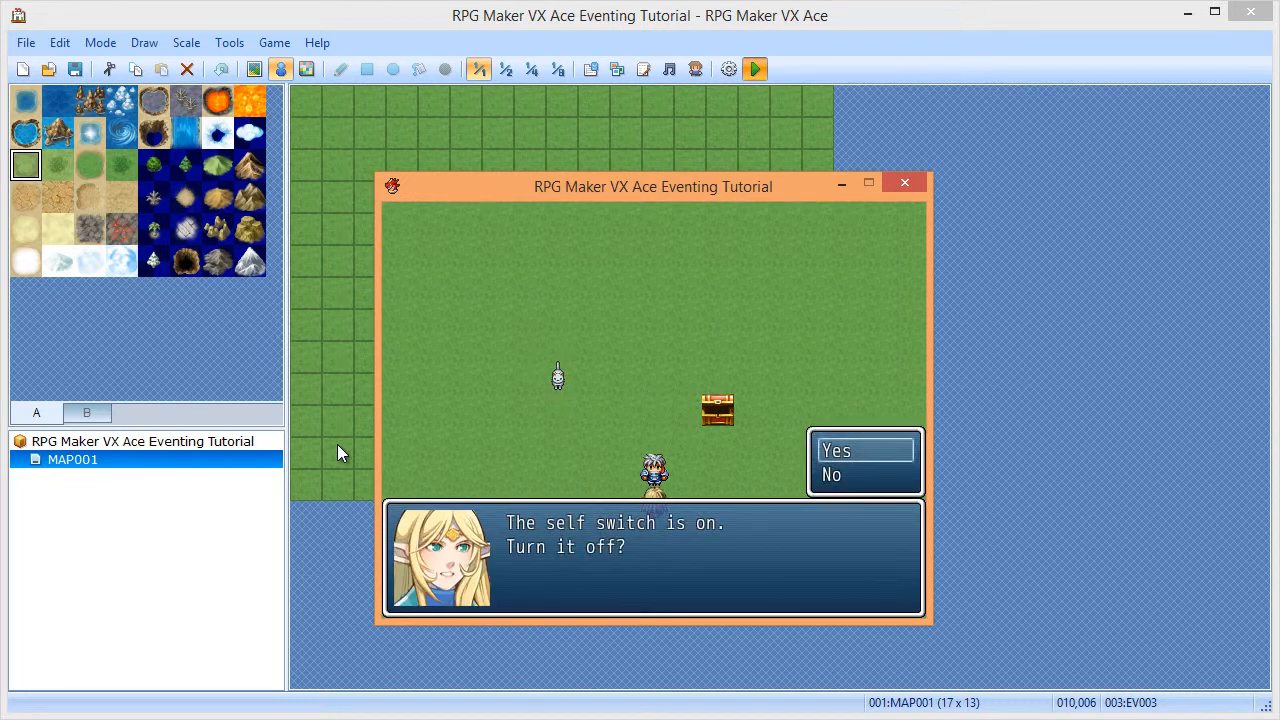
key("Return")
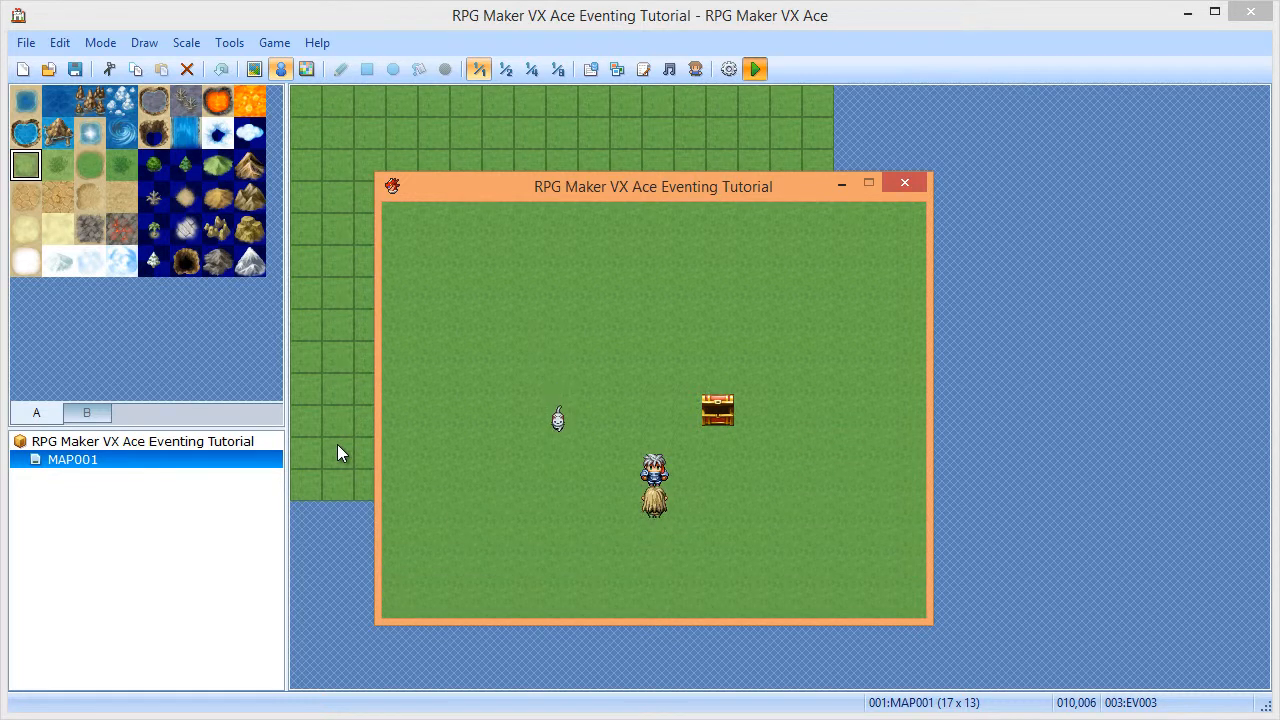
left_click(897, 183)
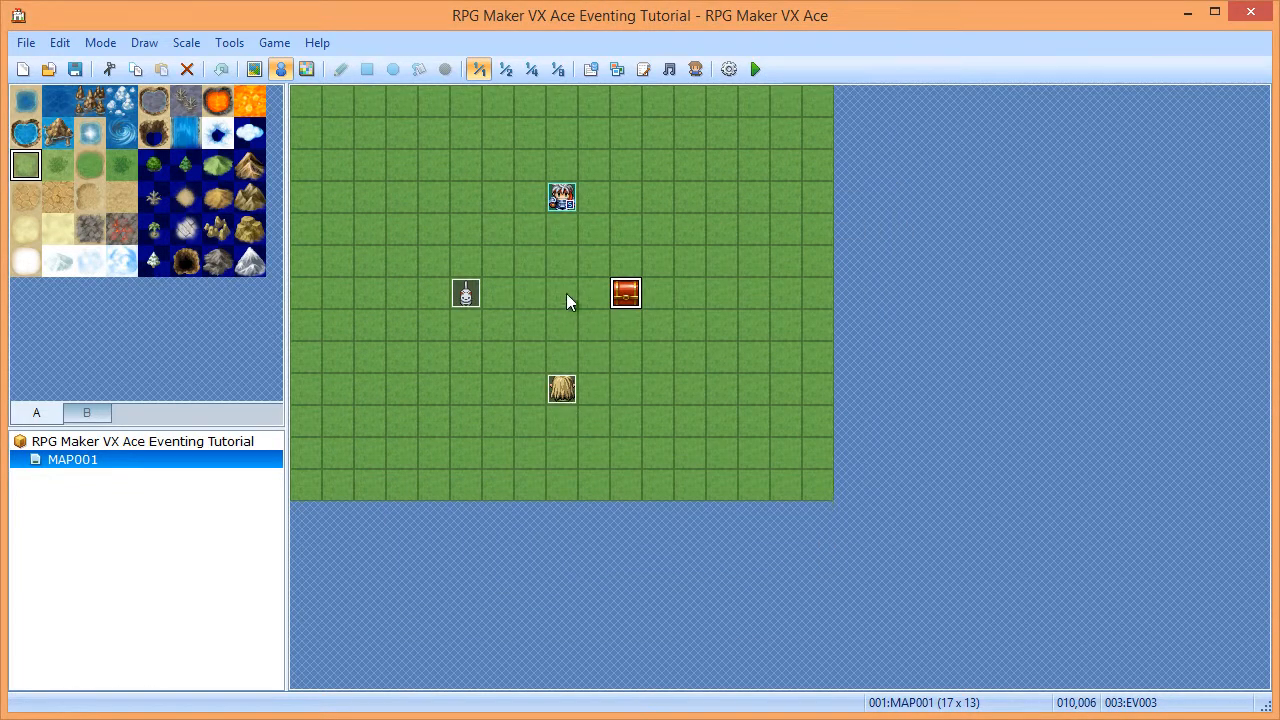
- Delete the chest, create new event EV003 on the tile, and branch on Self Switch A ON with Else
key("Delete")
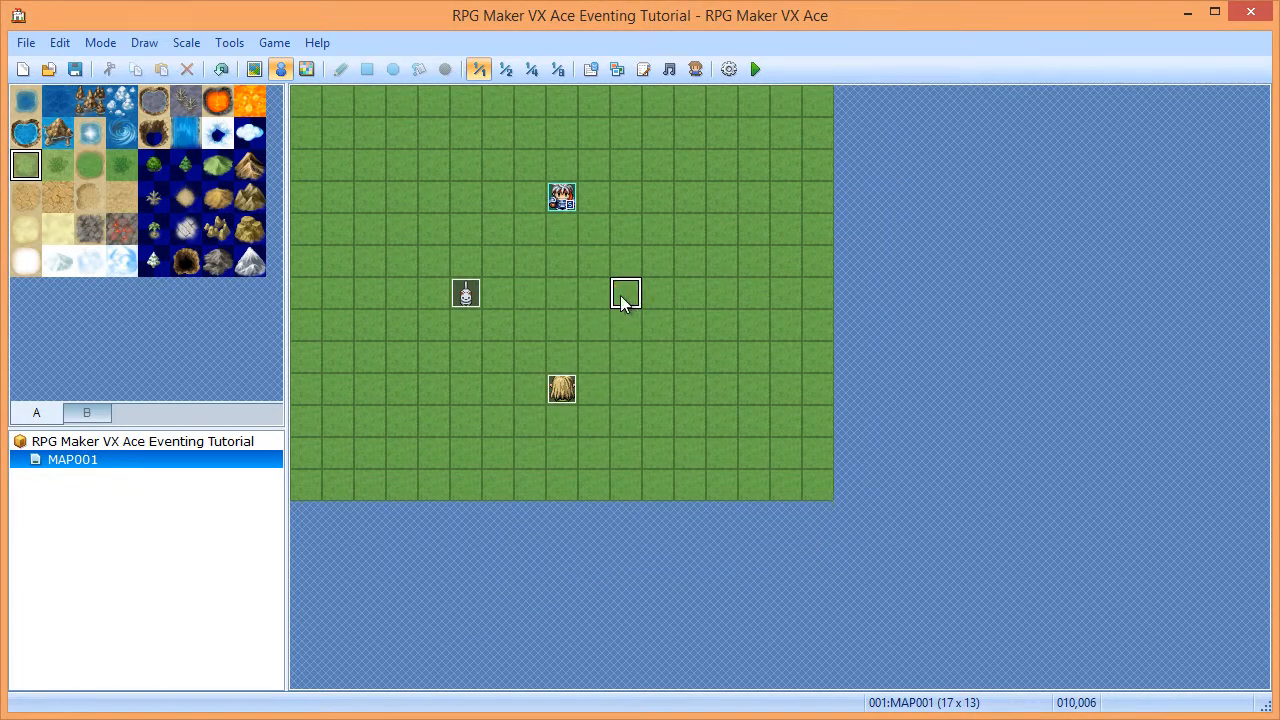
double_click(622, 296)
double_click(594, 157)
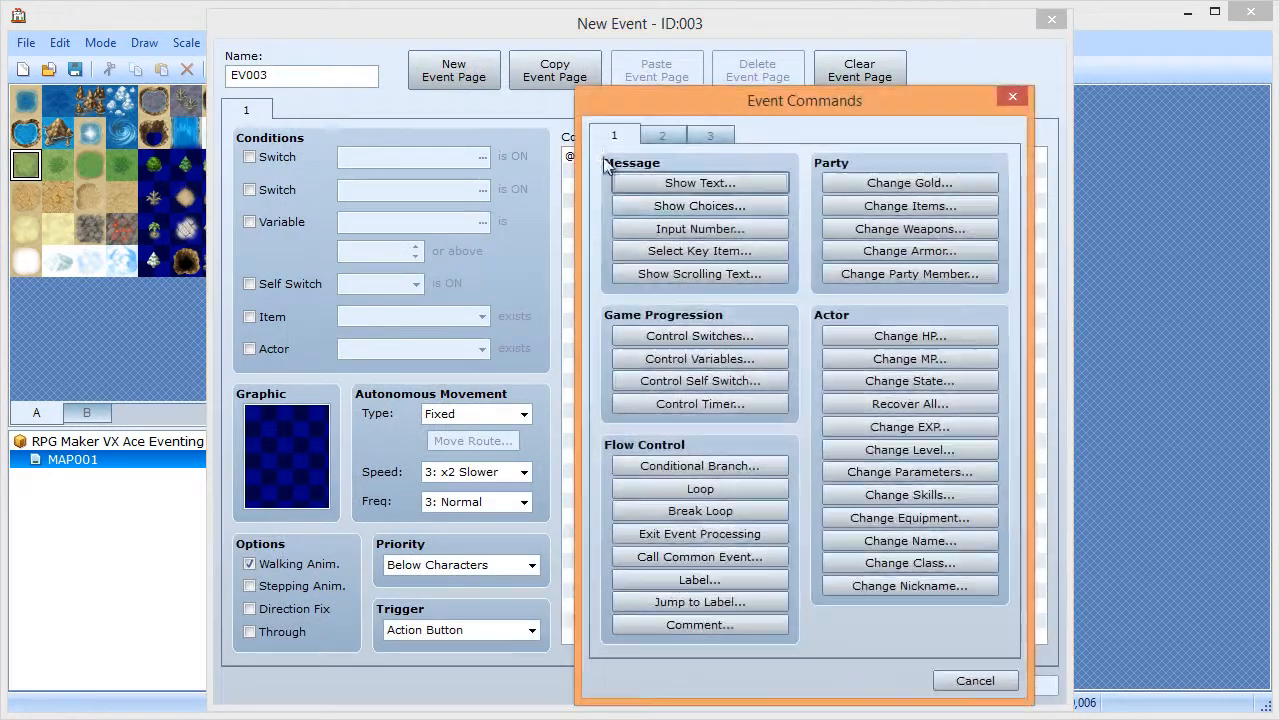
left_click(678, 466)
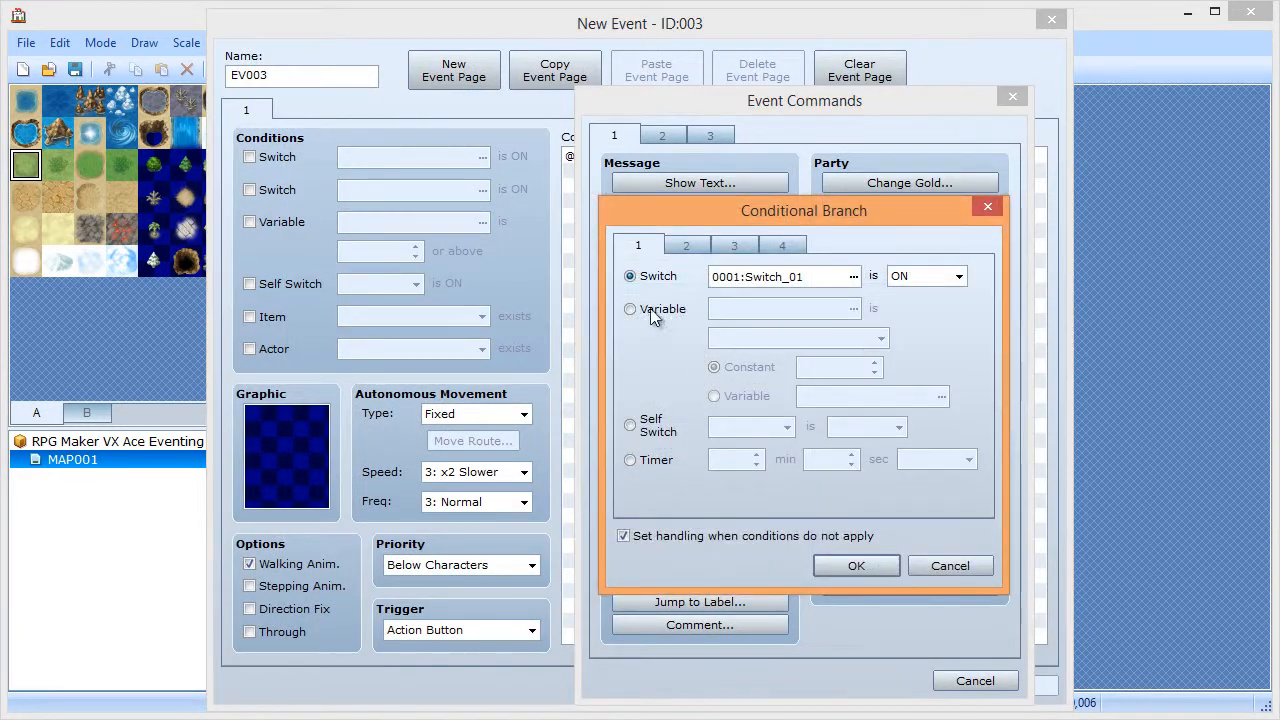
left_click(660, 428)
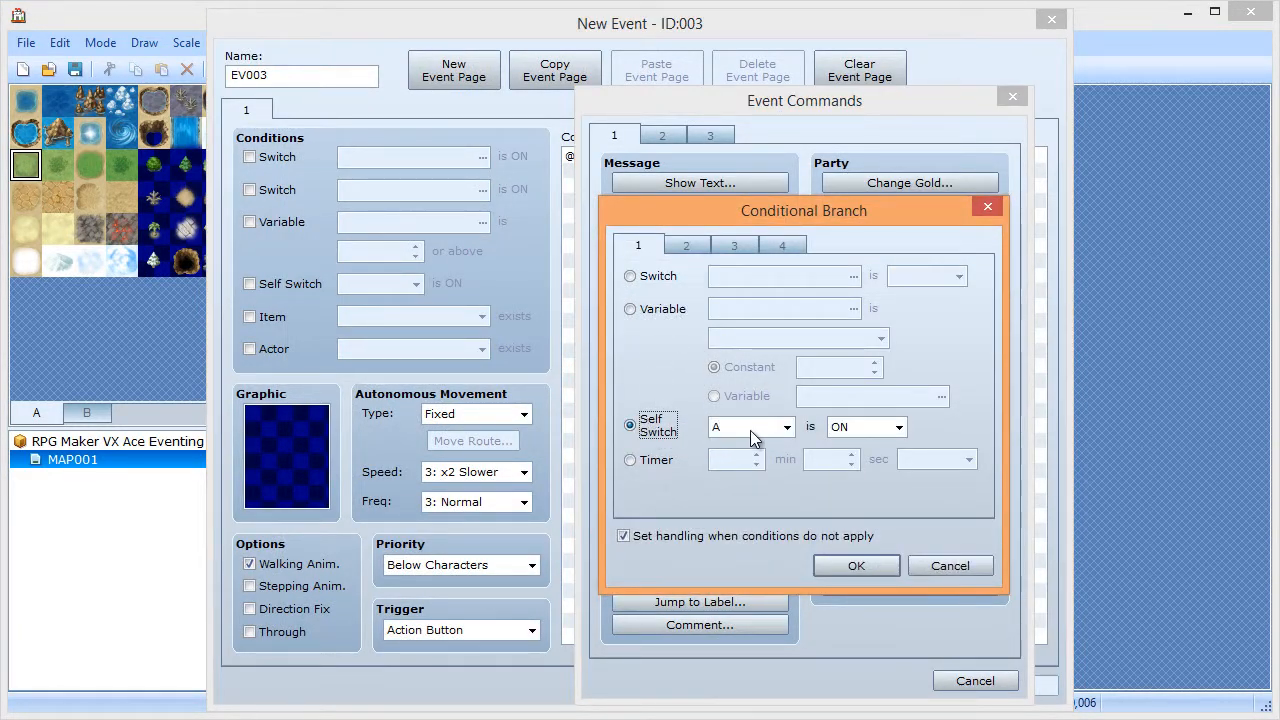
left_click(857, 566)
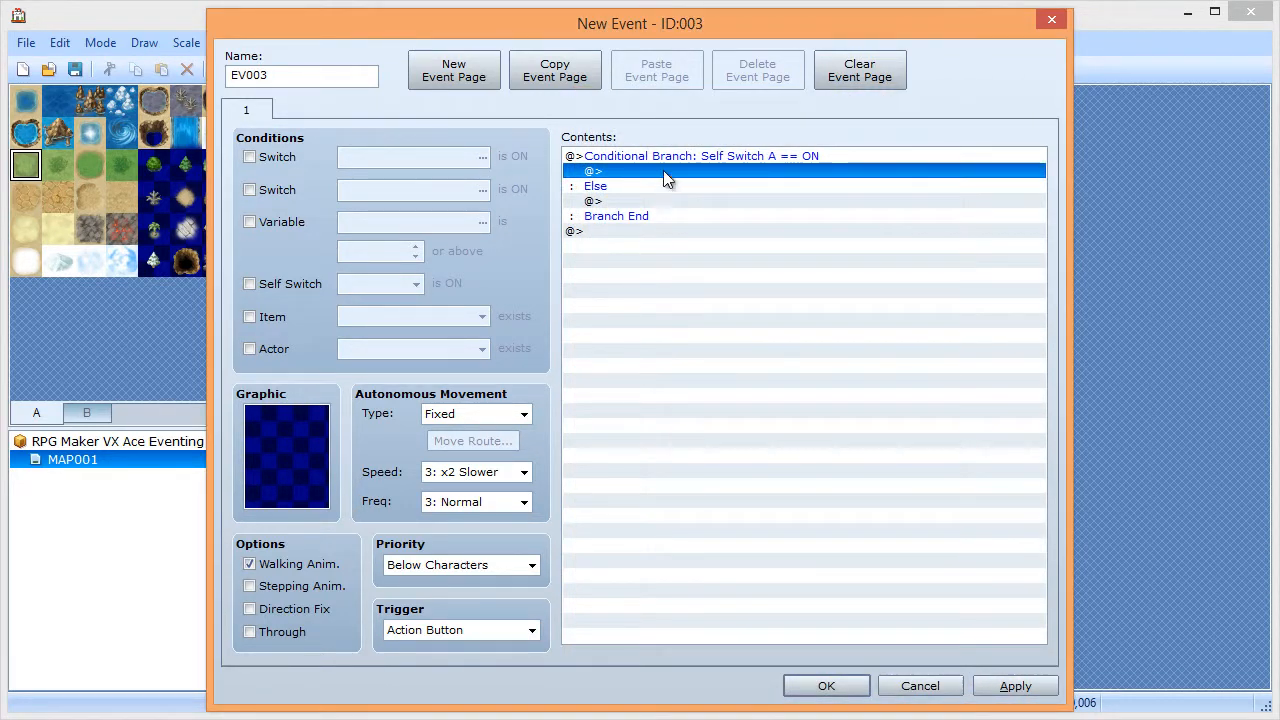
left_click(305, 476)
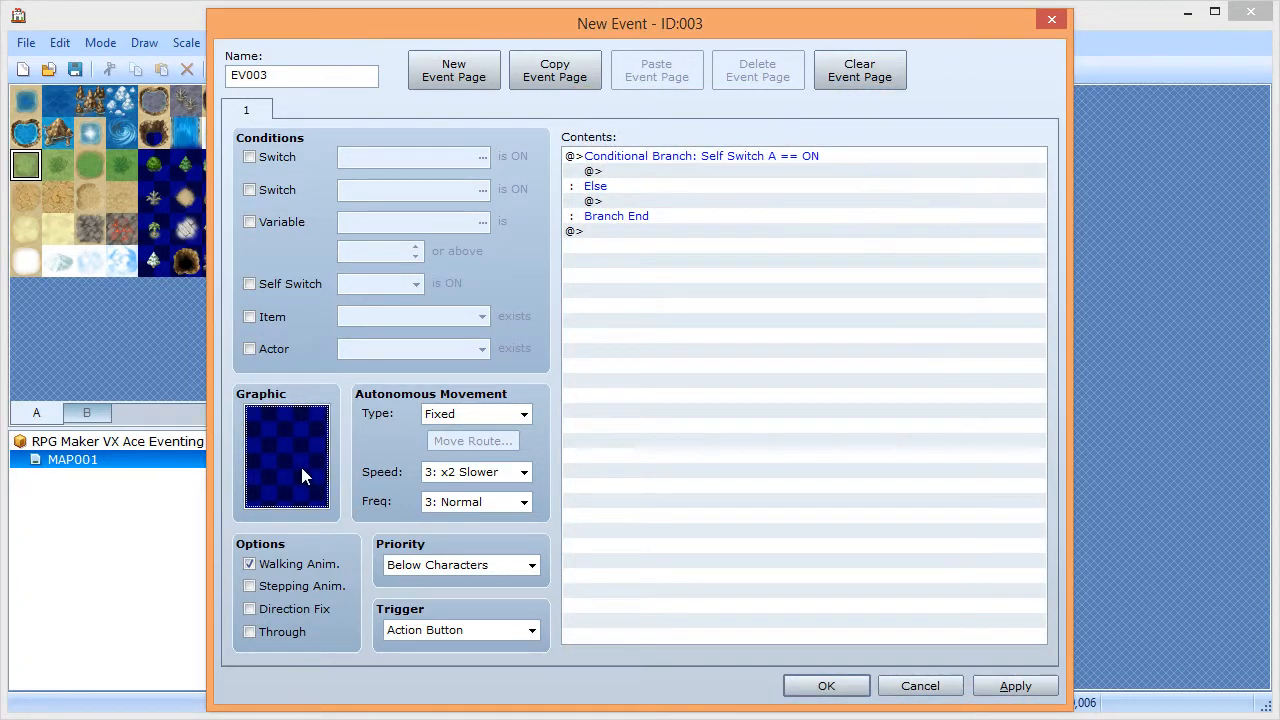
- Set EV003's graphic to the red chest sprite from the !Chest sheet
double_click(302, 470)
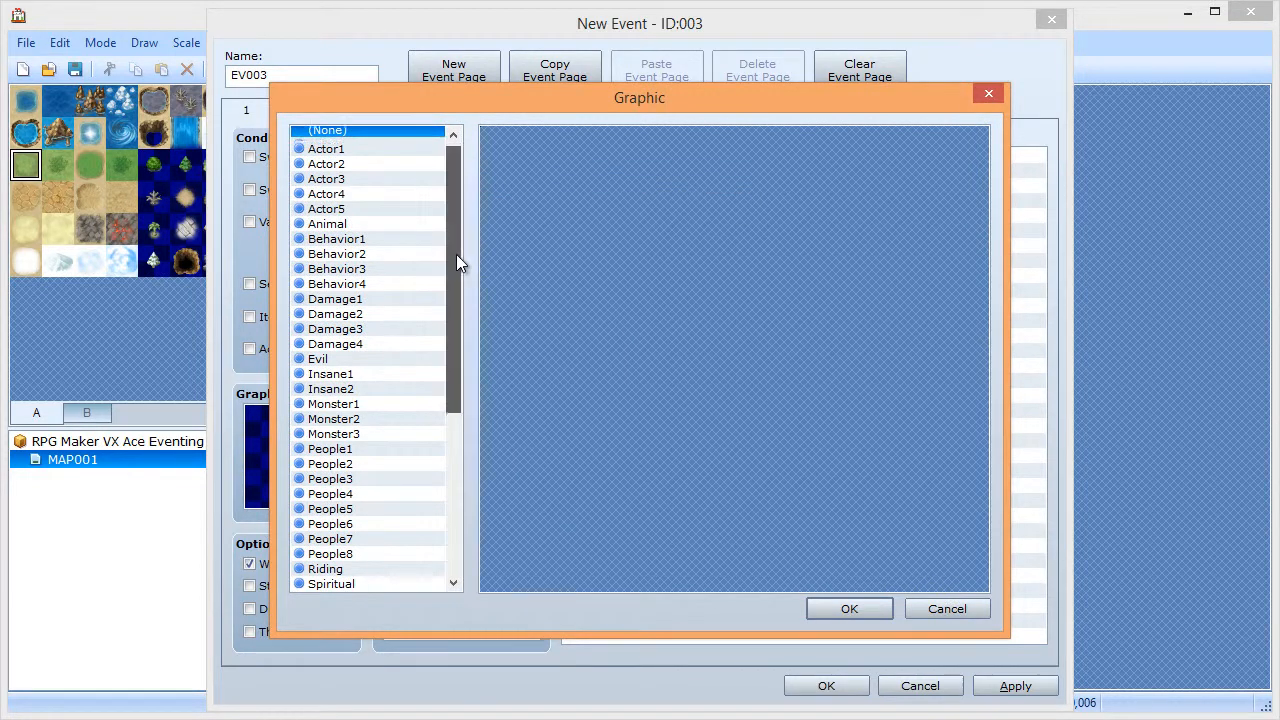
scroll(457, 330, "down", 7)
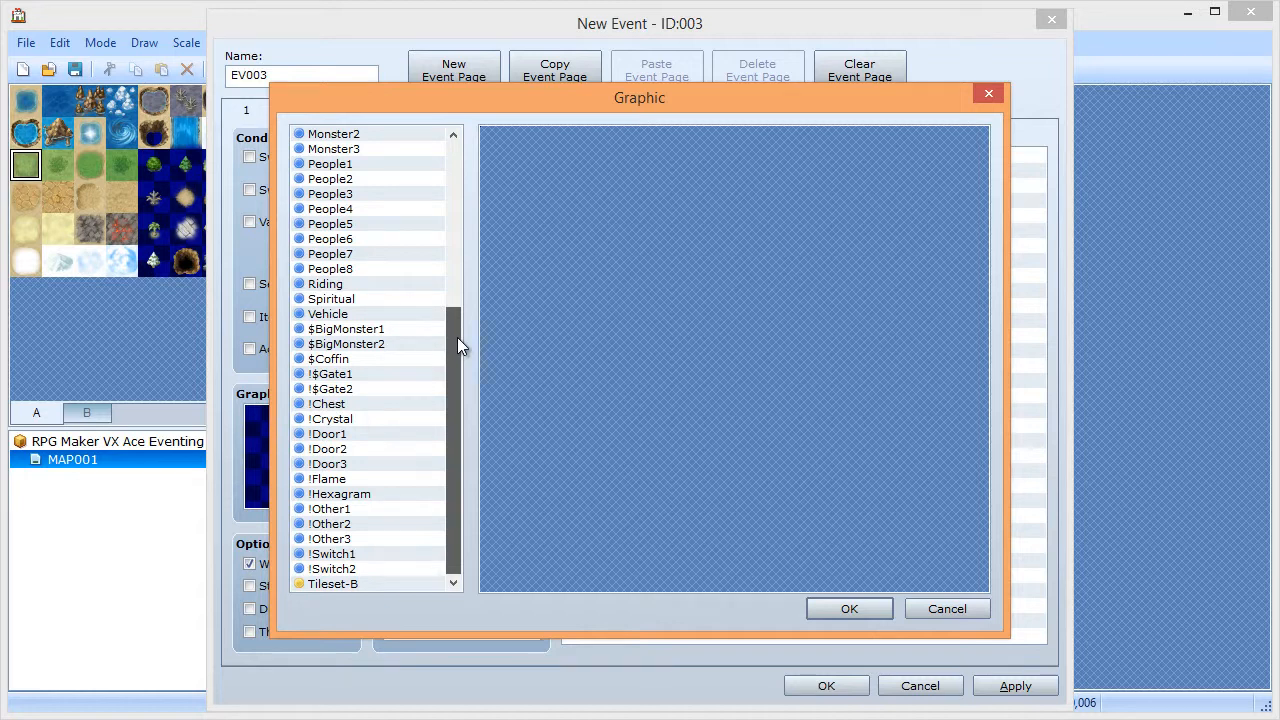
left_click(340, 404)
left_click(528, 153)
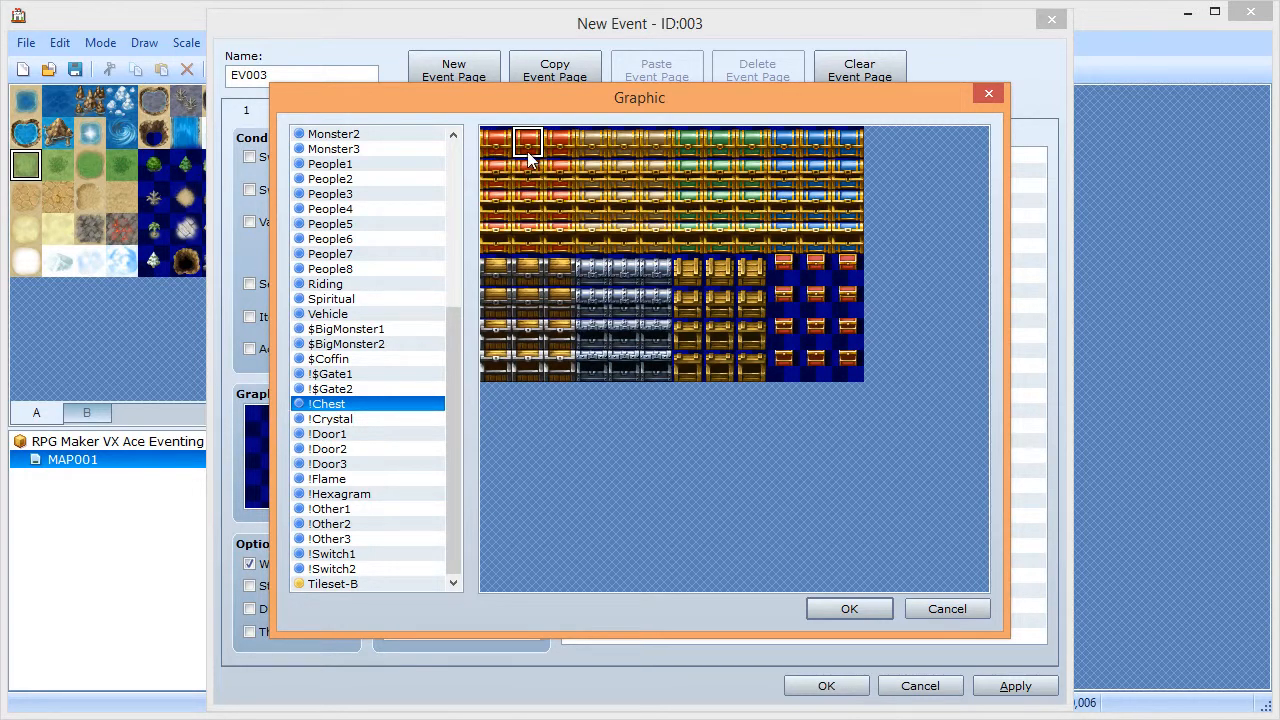
left_click(846, 608)
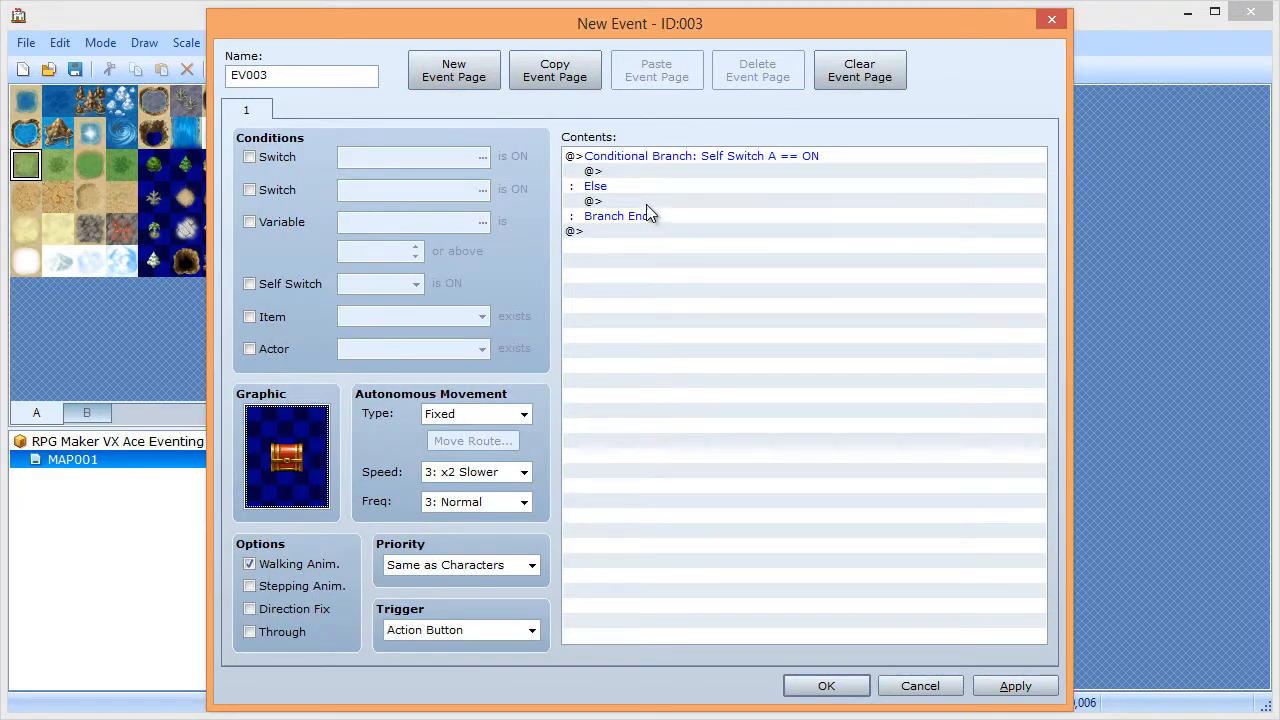
- Under Else, play the 'Chest' sound effect
double_click(610, 199)
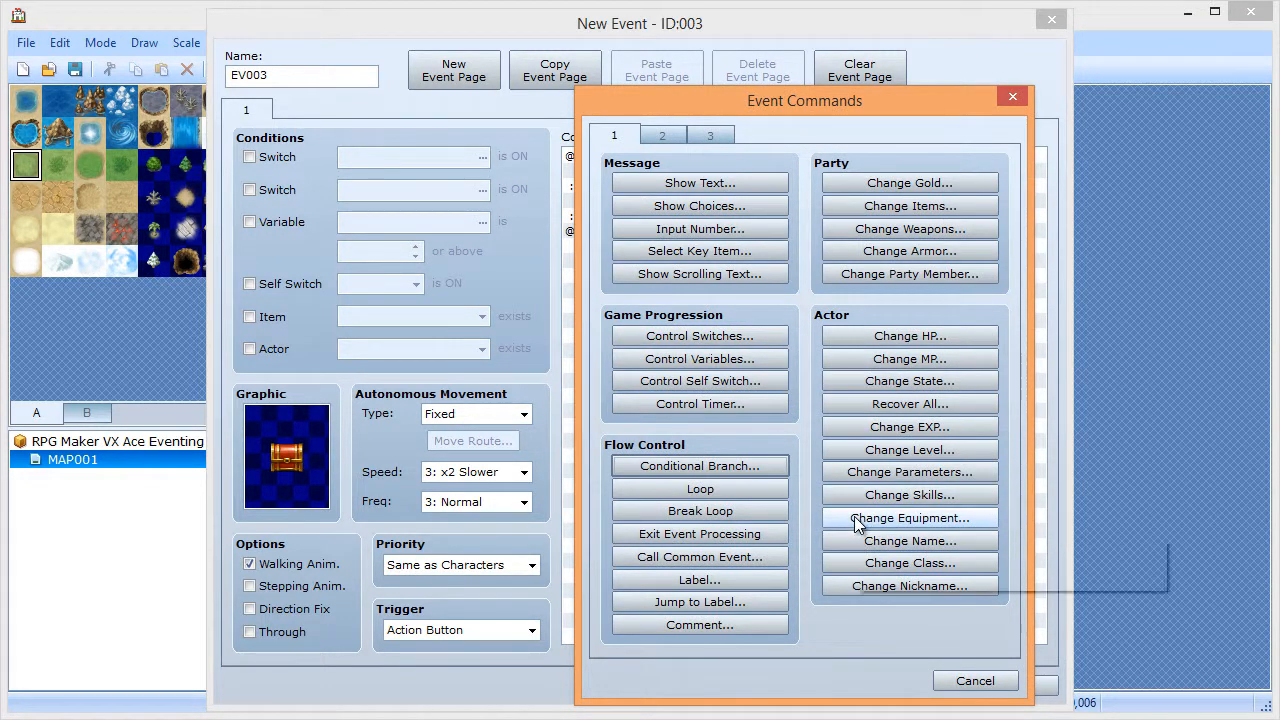
left_click(669, 138)
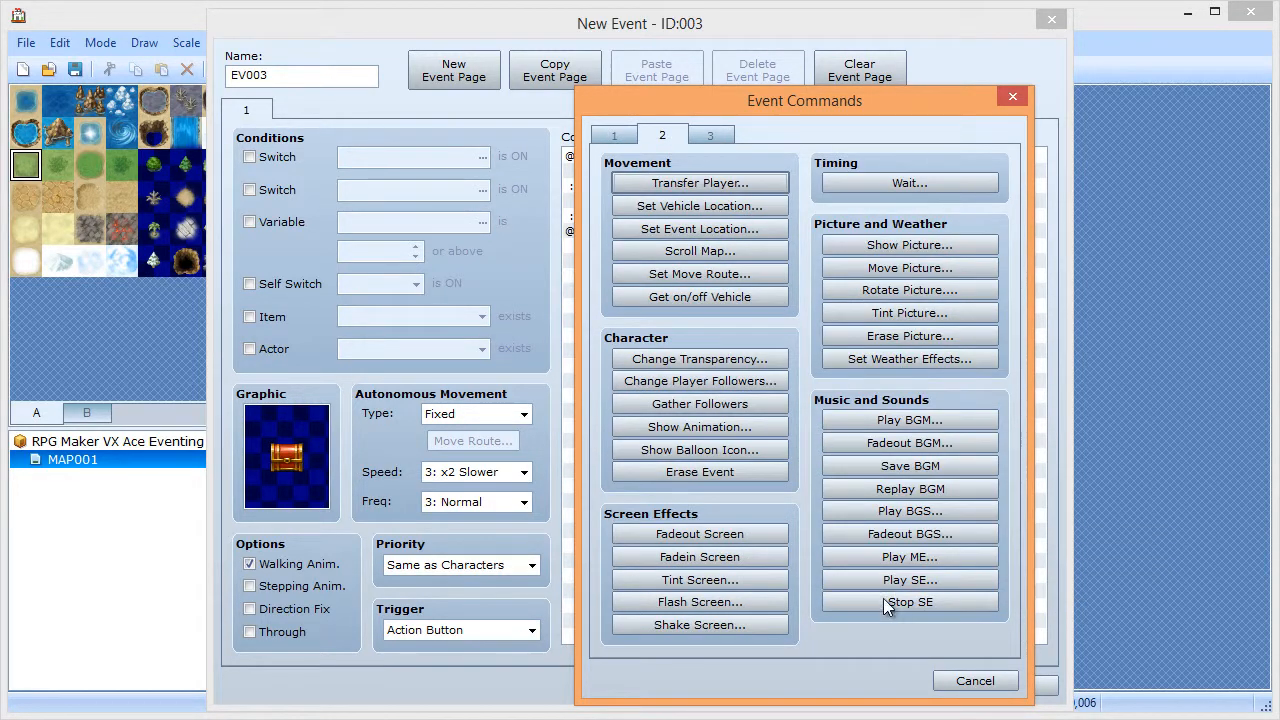
left_click(880, 586)
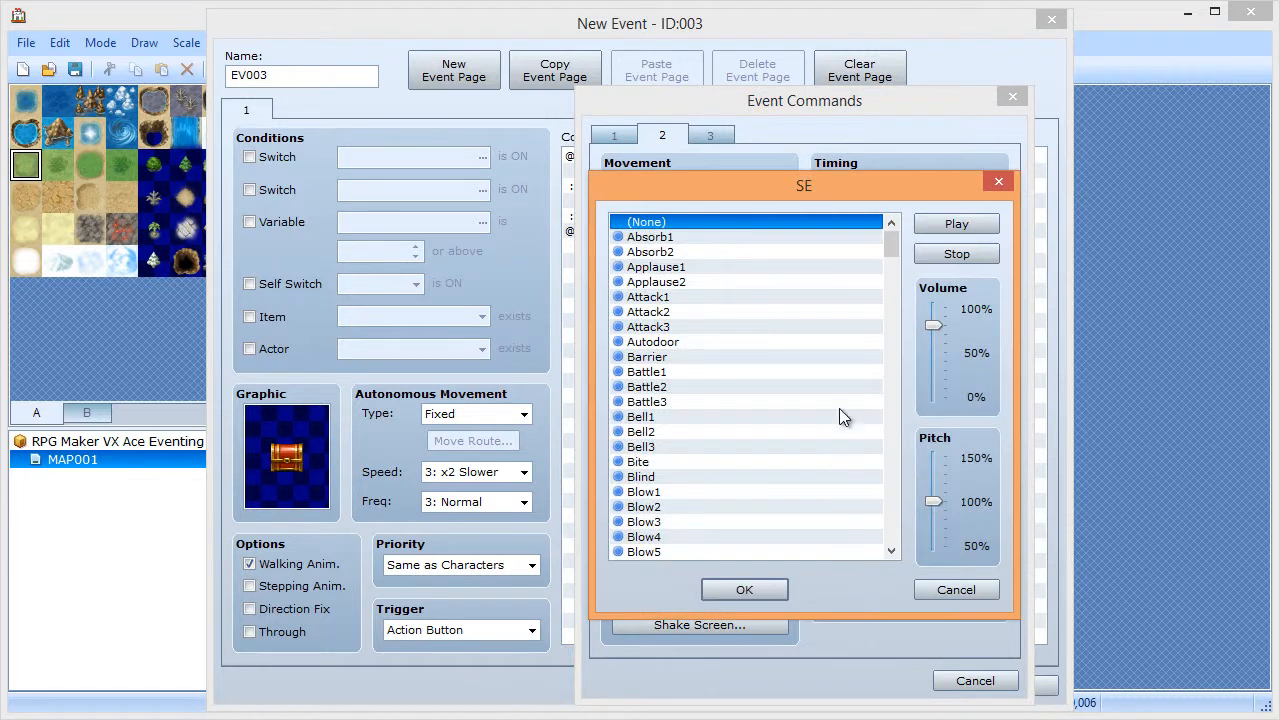
left_click_drag(891, 247, 891, 286)
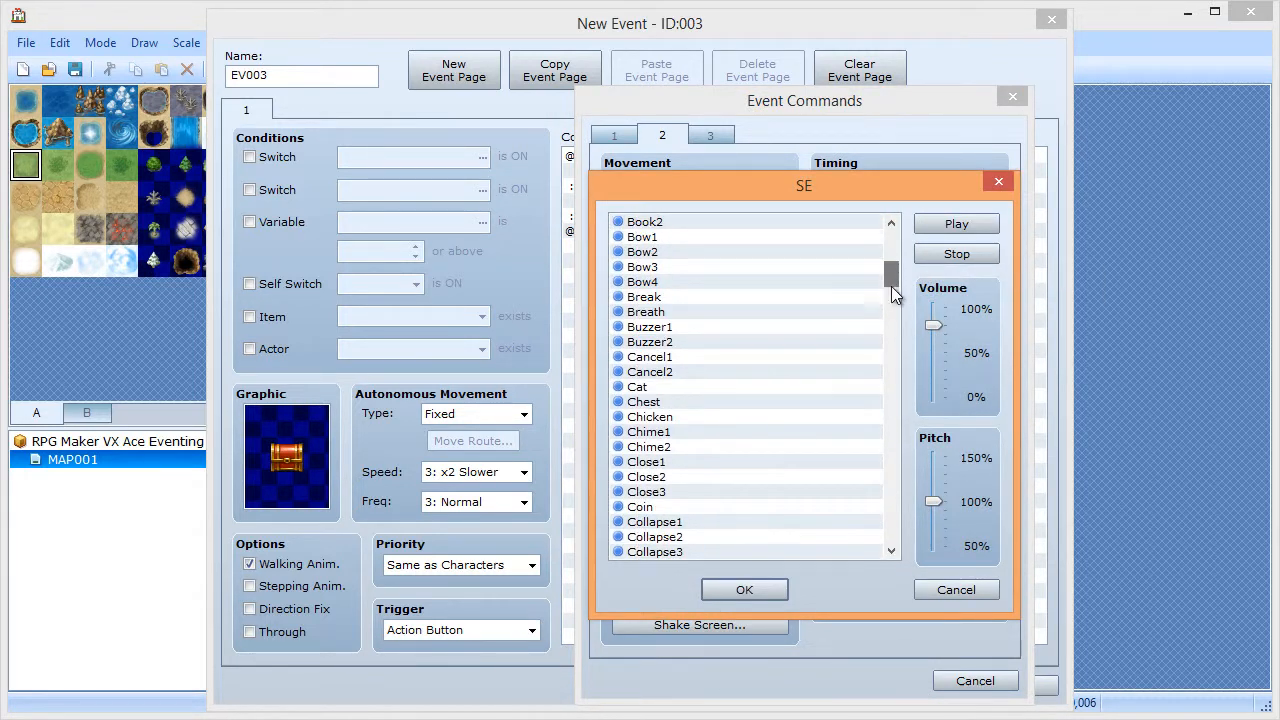
left_click(664, 398)
left_click(957, 224)
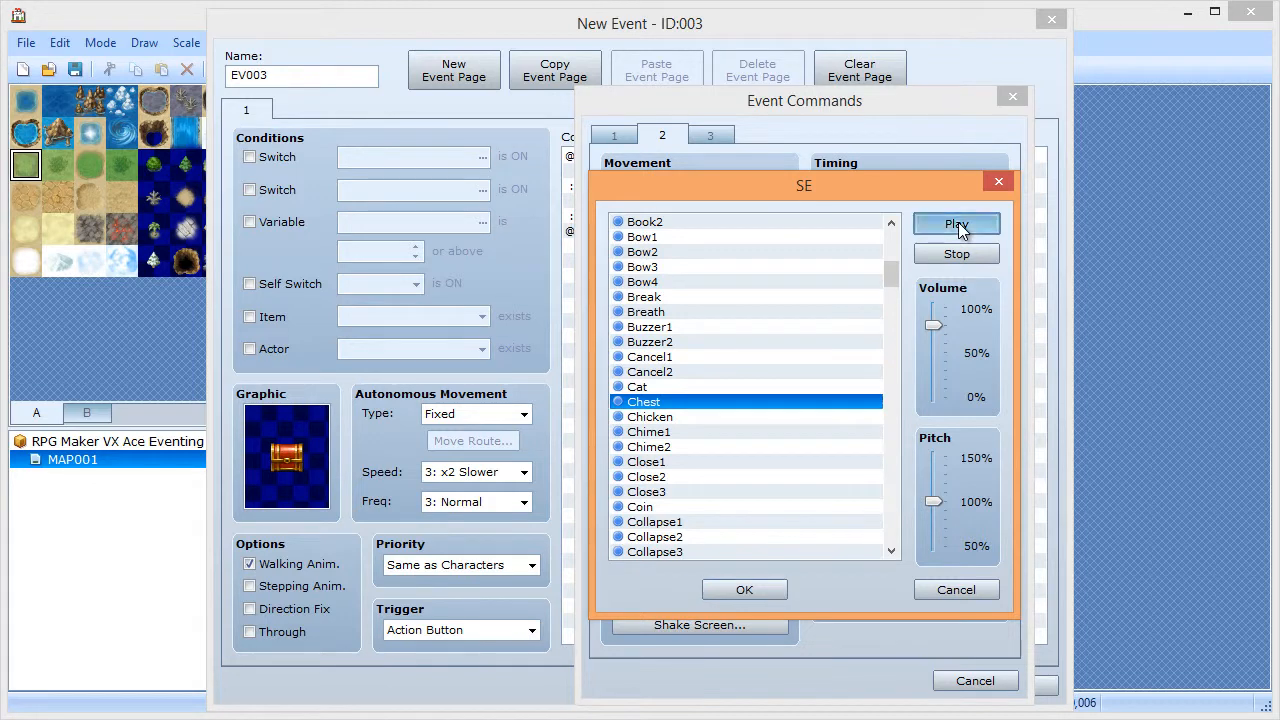
left_click(747, 594)
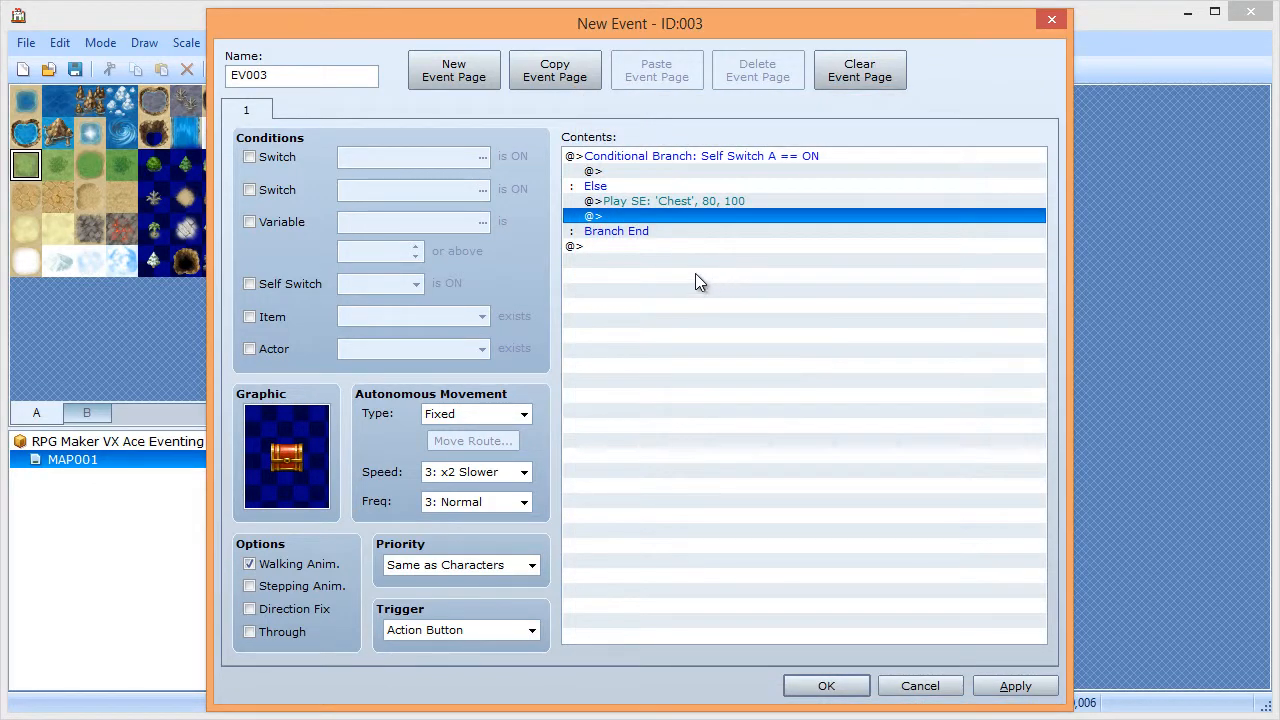
- Add a waiting move route that turns the chest left, right, then up
double_click(632, 216)
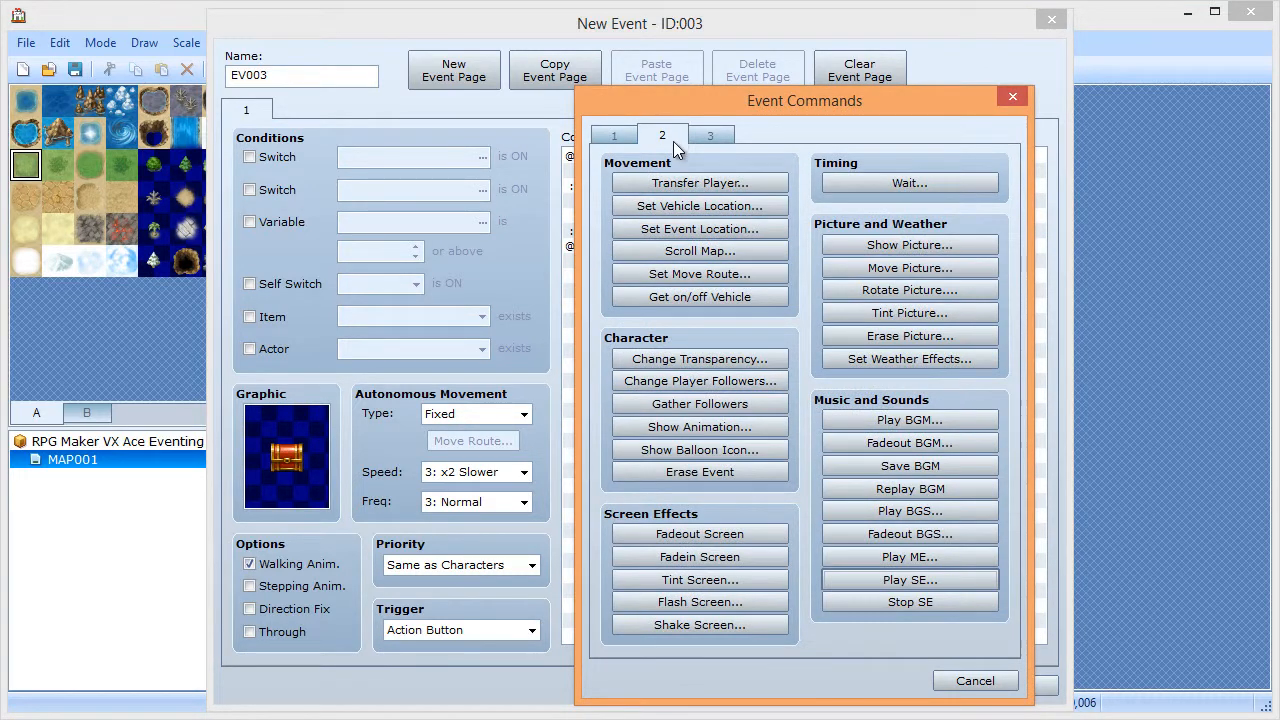
left_click(674, 273)
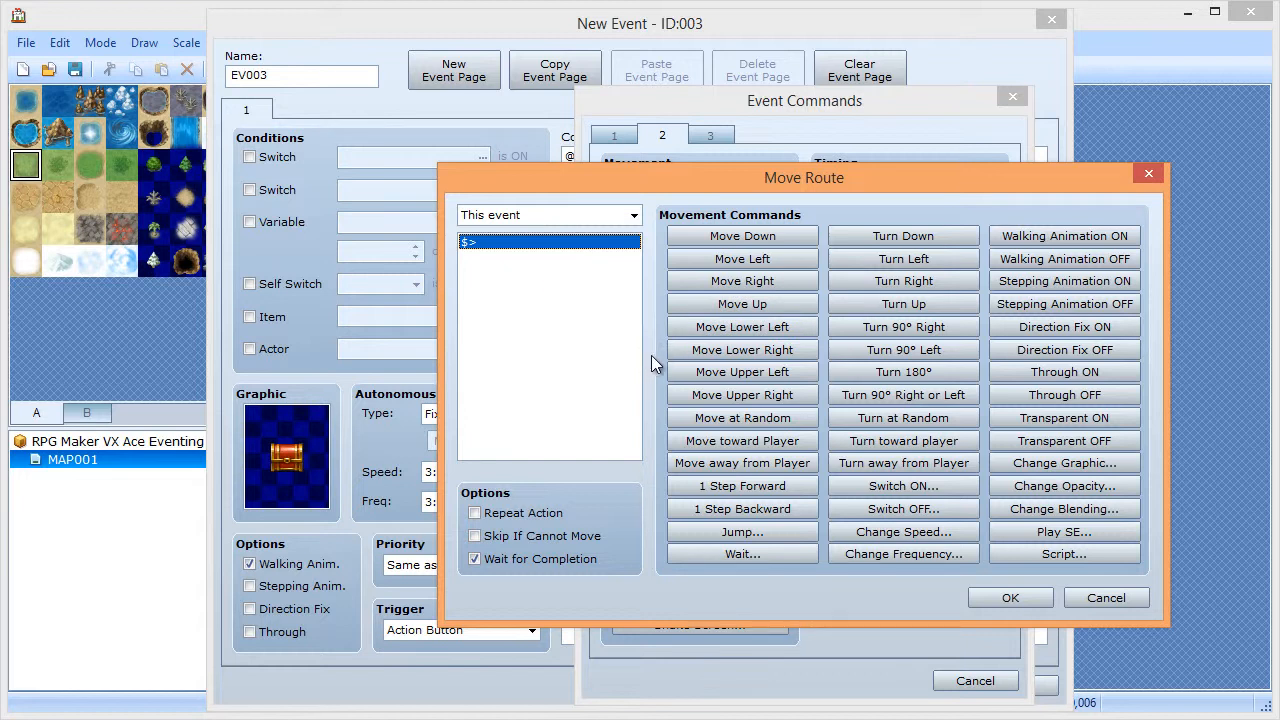
left_click(906, 262)
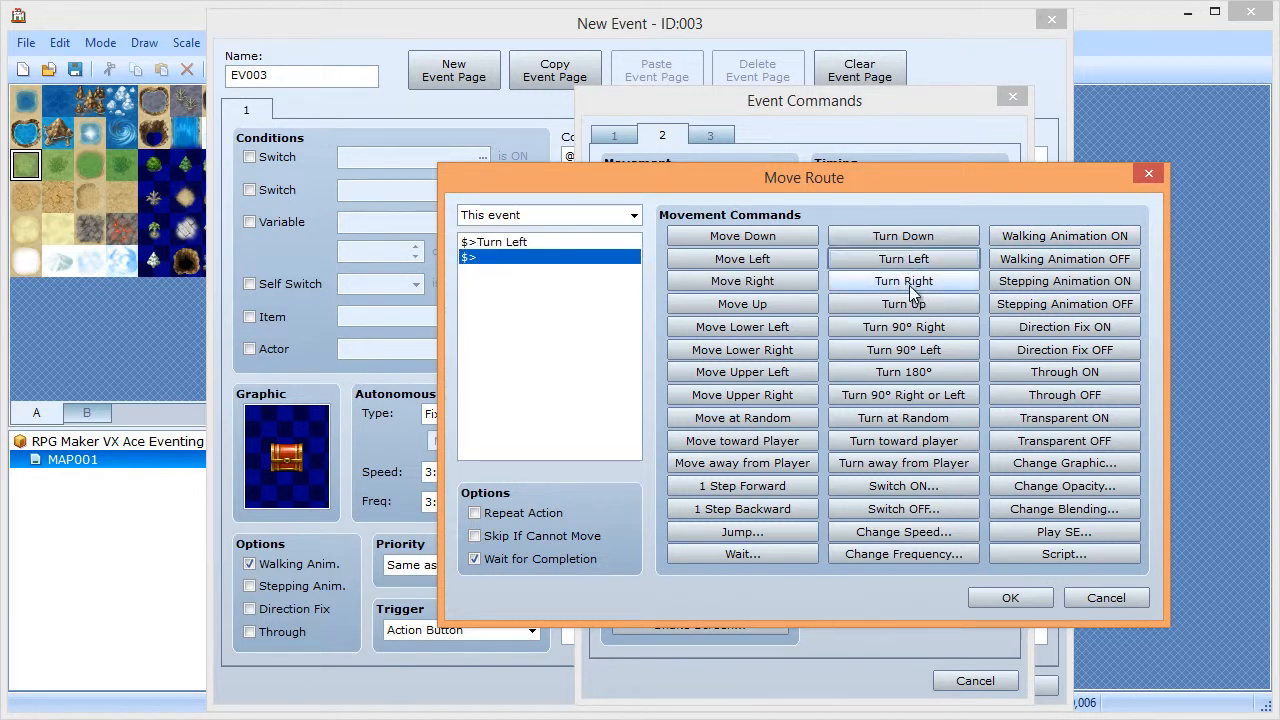
left_click(907, 284)
left_click(908, 308)
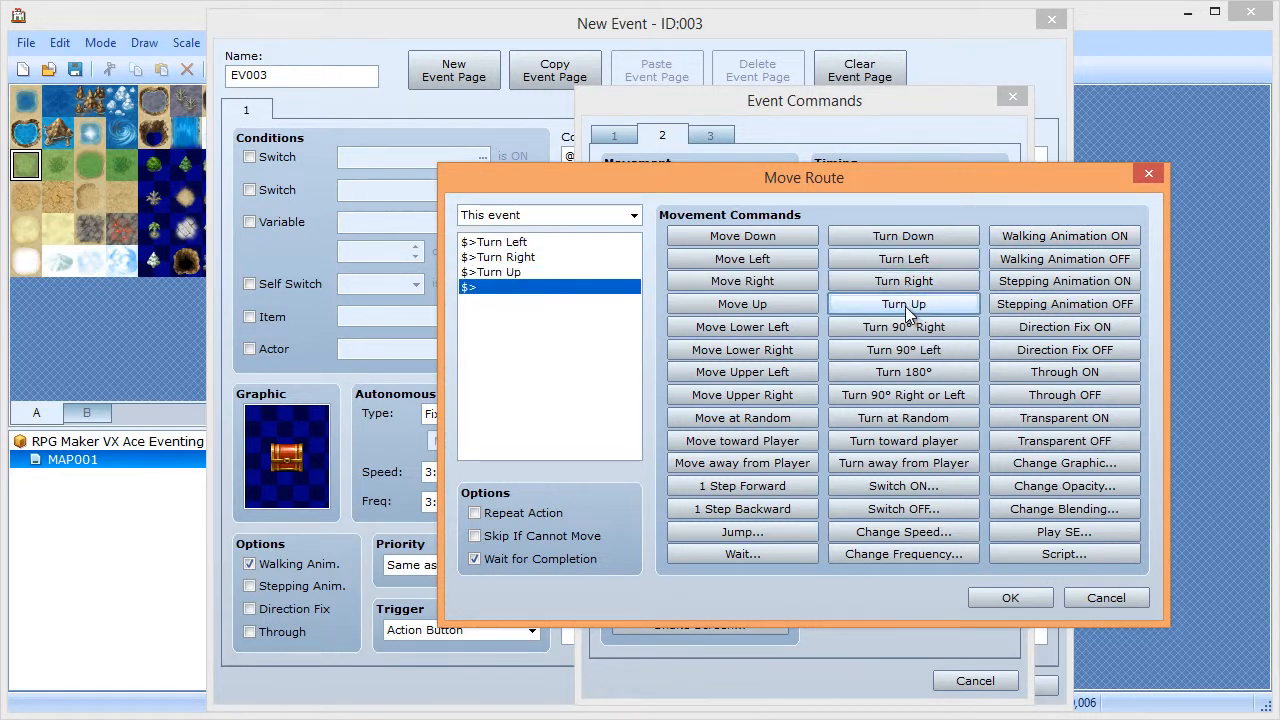
left_click(1011, 598)
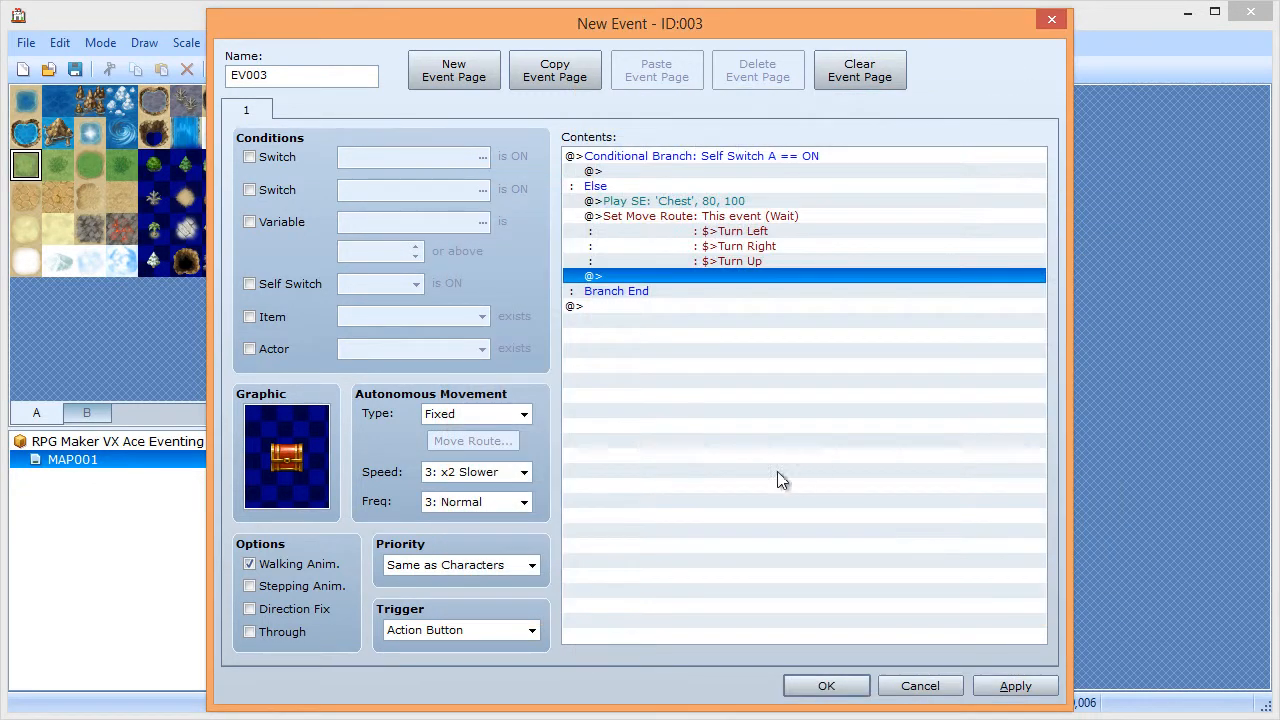
double_click(677, 280)
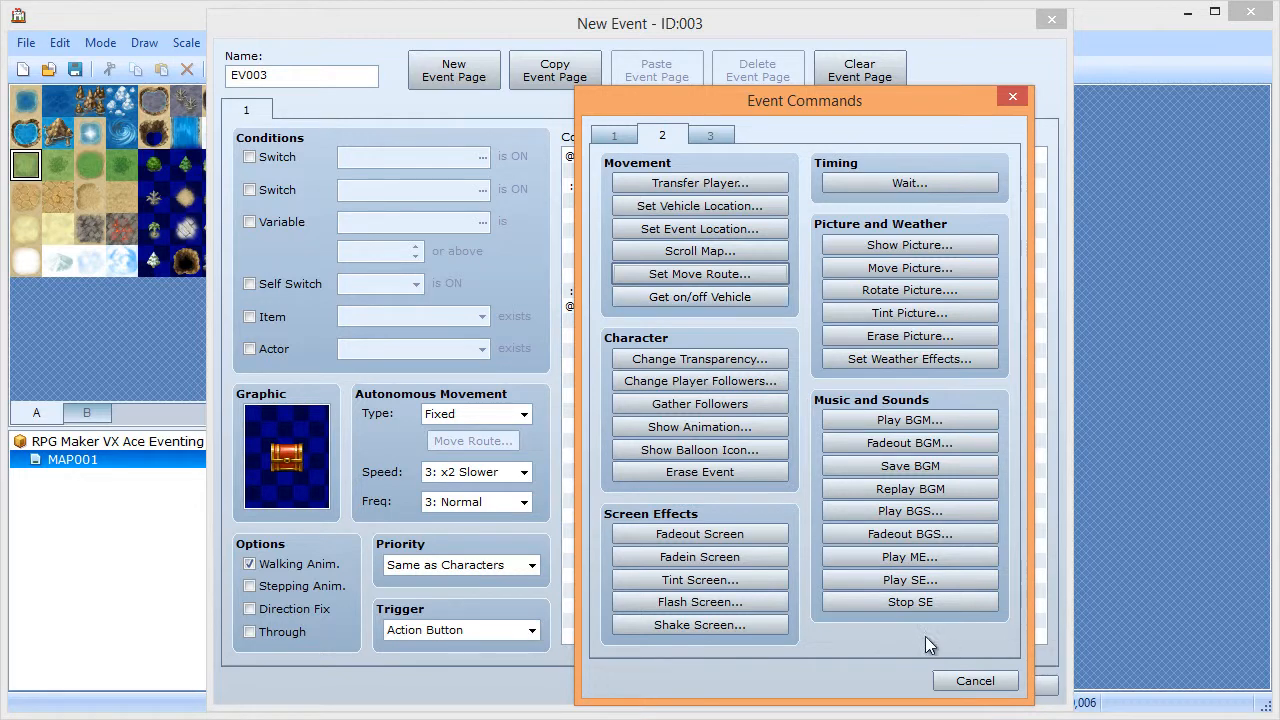
- Add a Change Gold command giving the party +5 gold under the Else branch
left_click(966, 680)
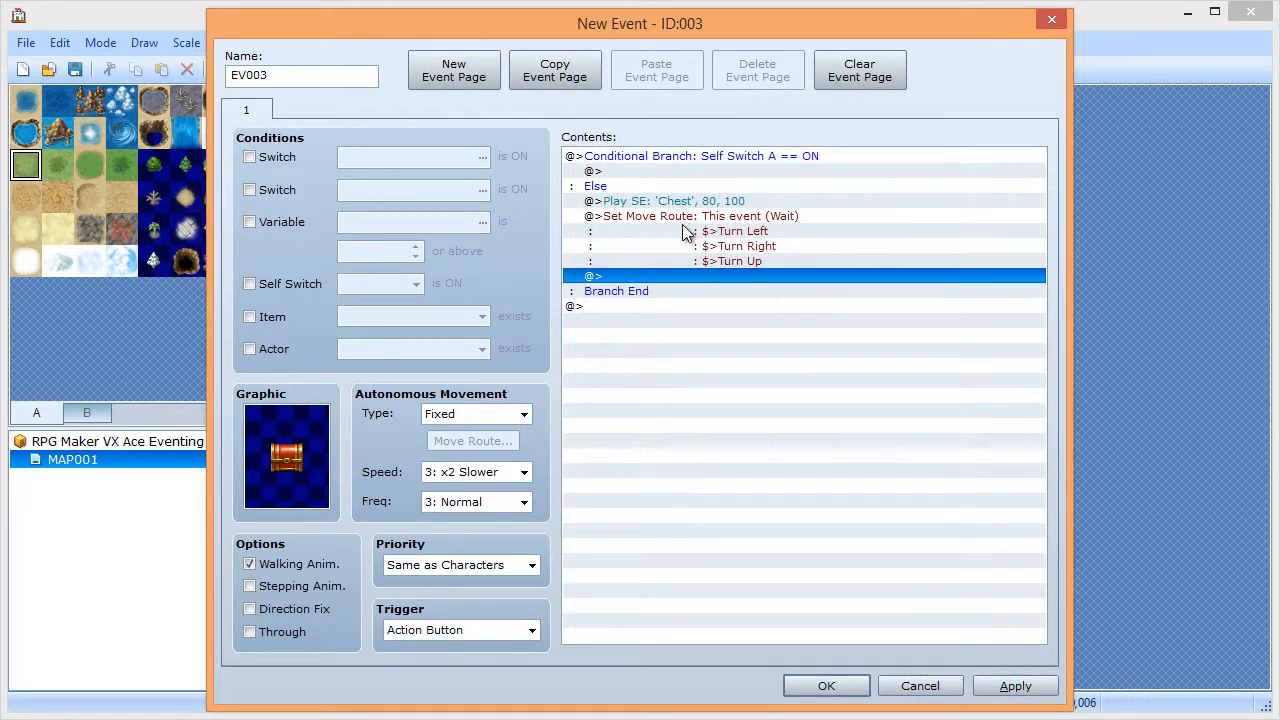
double_click(704, 278)
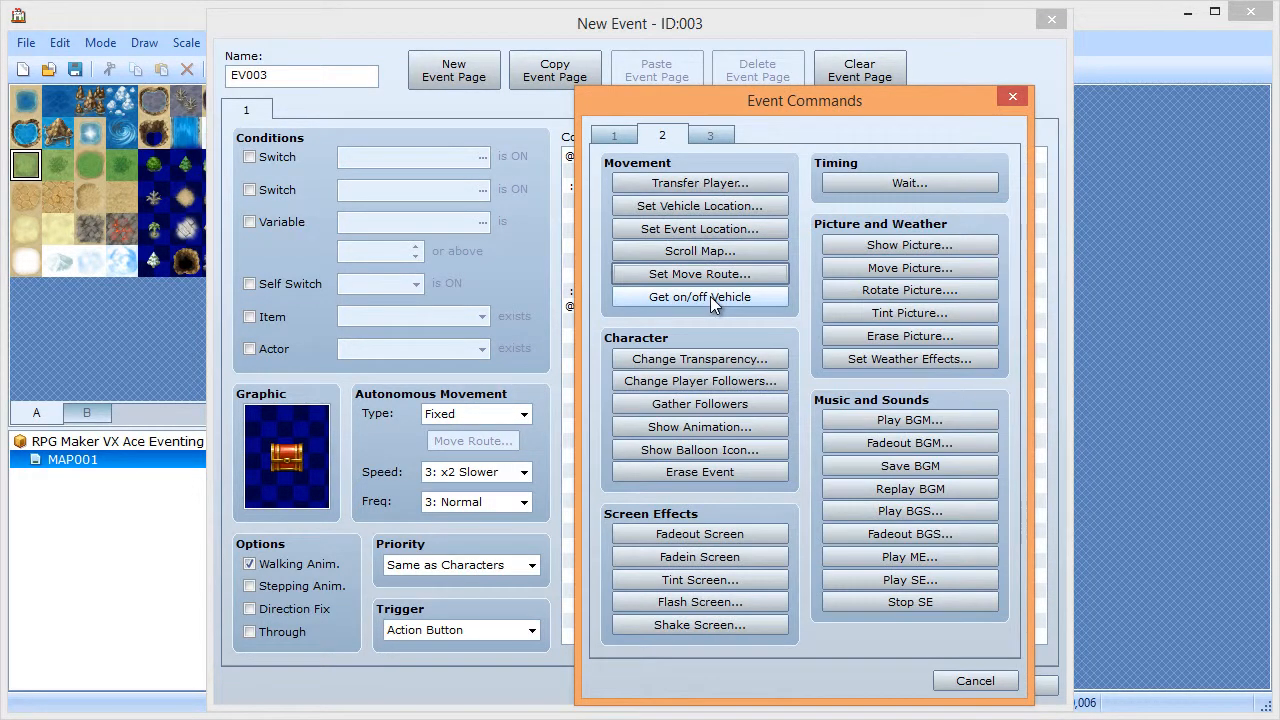
left_click(628, 141)
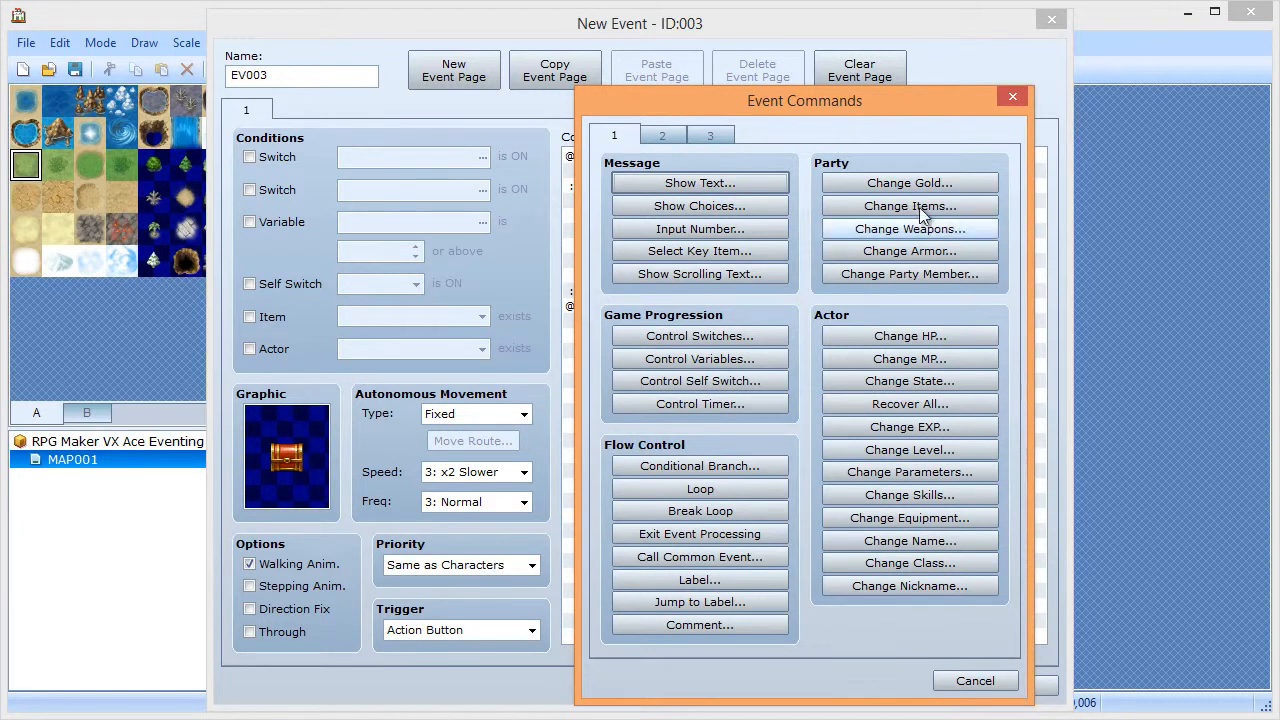
left_click(870, 183)
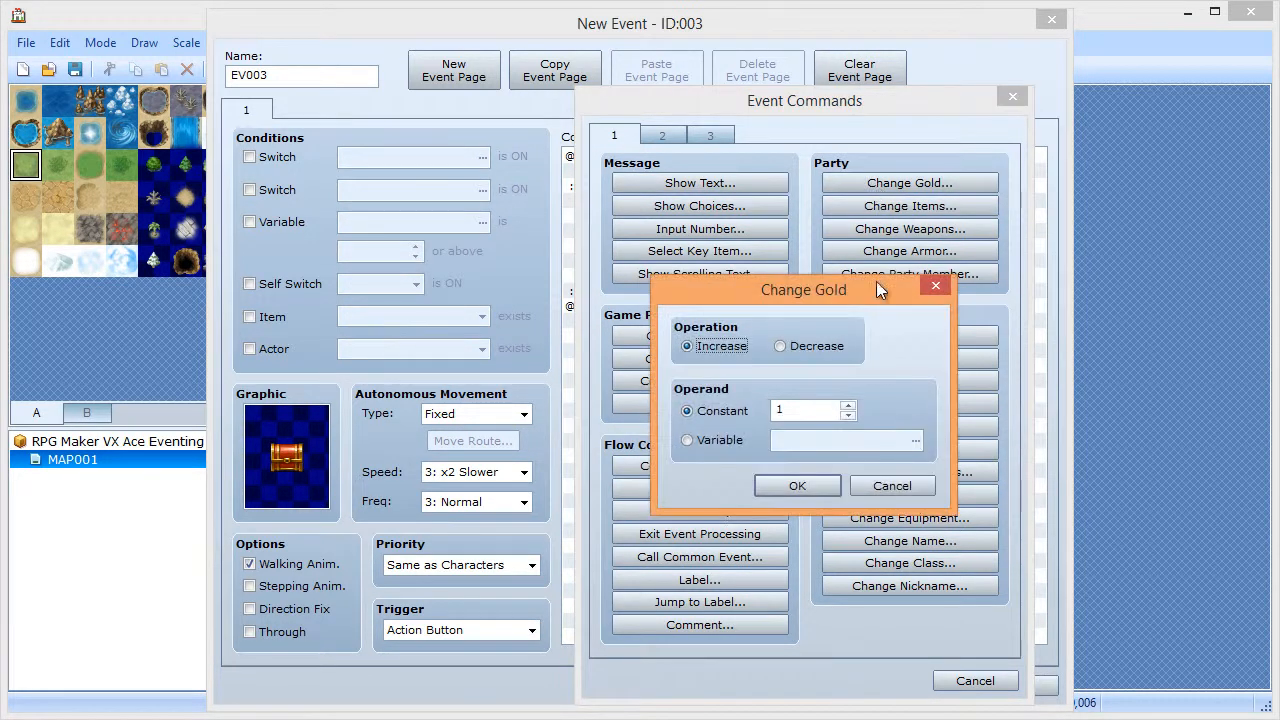
left_click(847, 406)
left_click(847, 406)
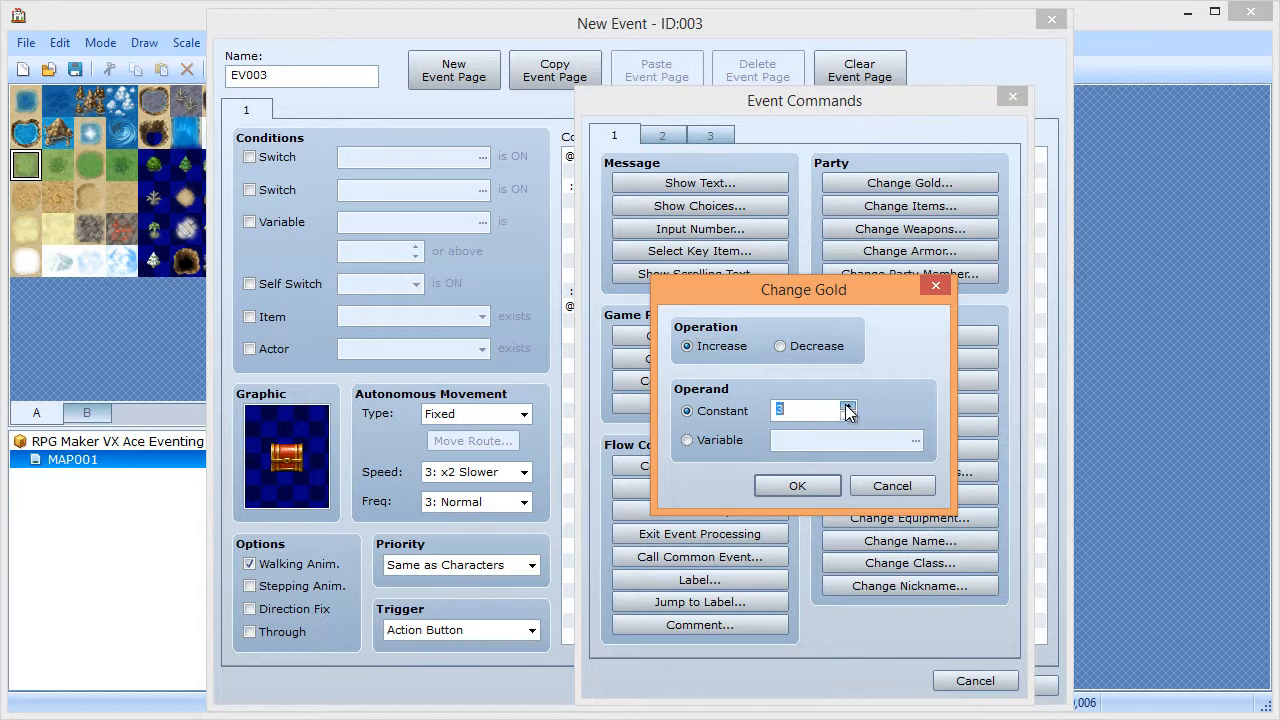
left_click(786, 488)
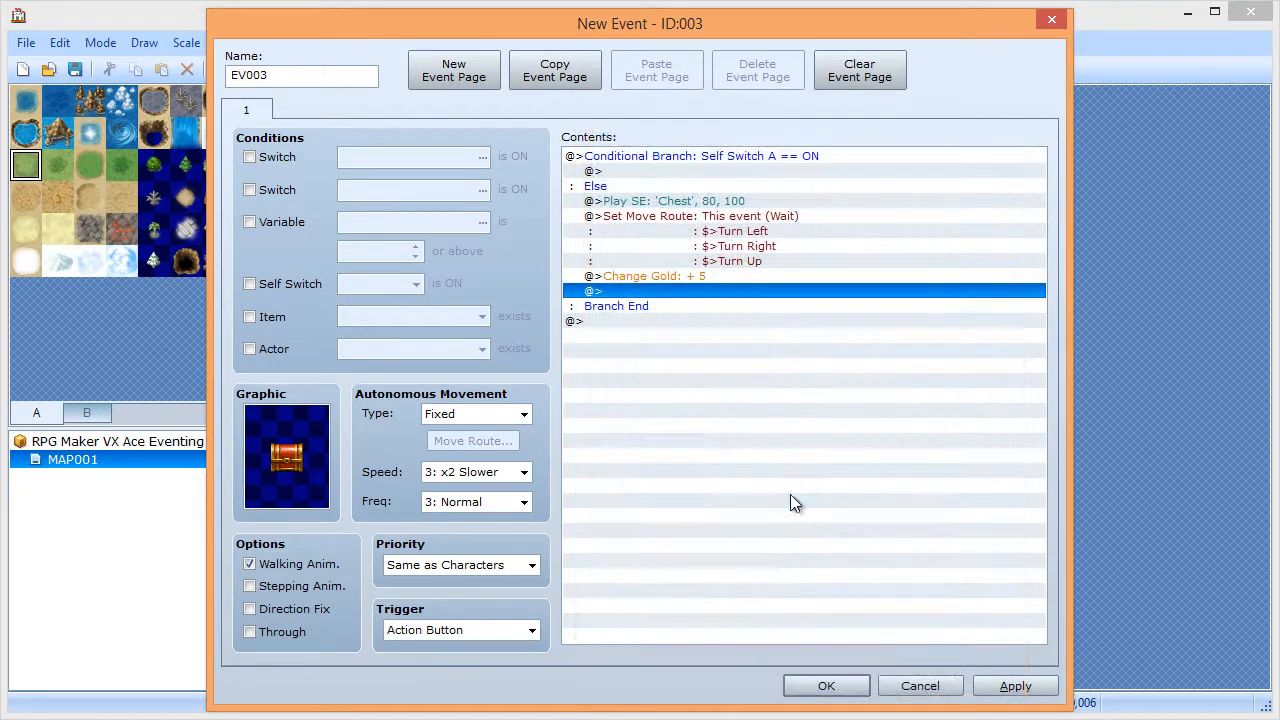
- Show the message 'Five gold was in the chest.' and set Self Switch A to ON
double_click(674, 293)
left_click(624, 183)
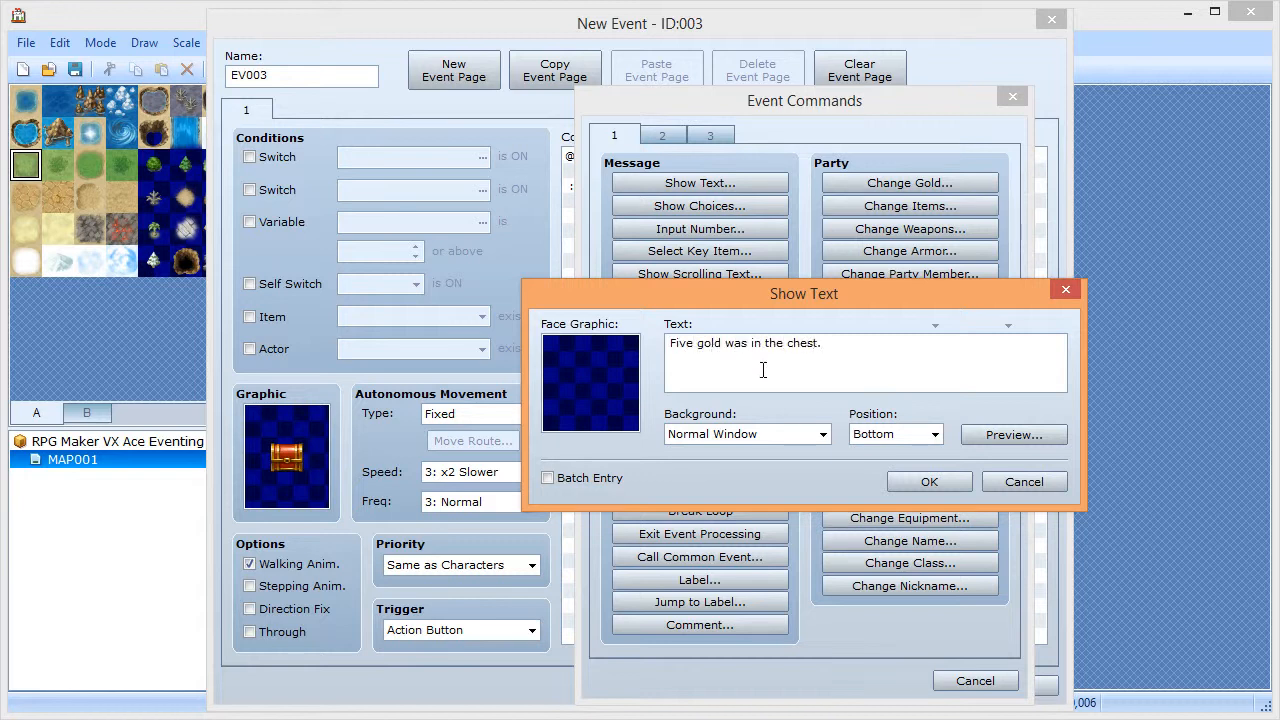
left_click(922, 485)
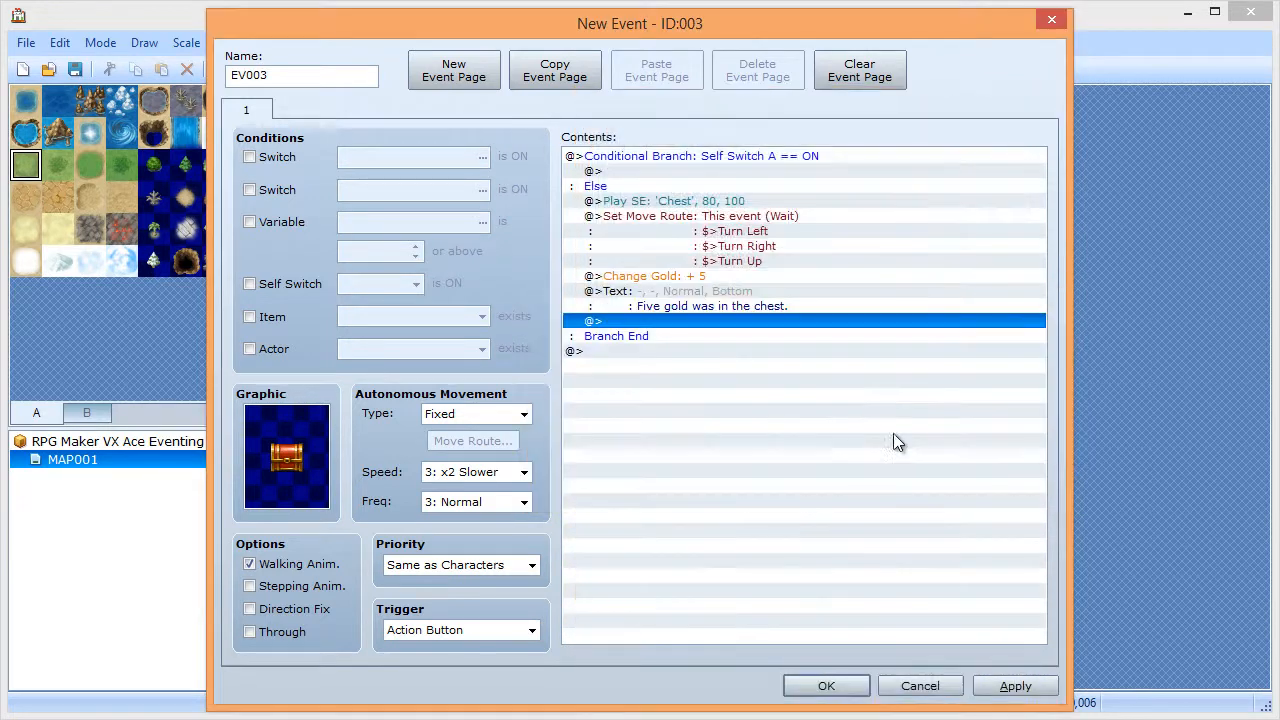
double_click(716, 326)
left_click(668, 388)
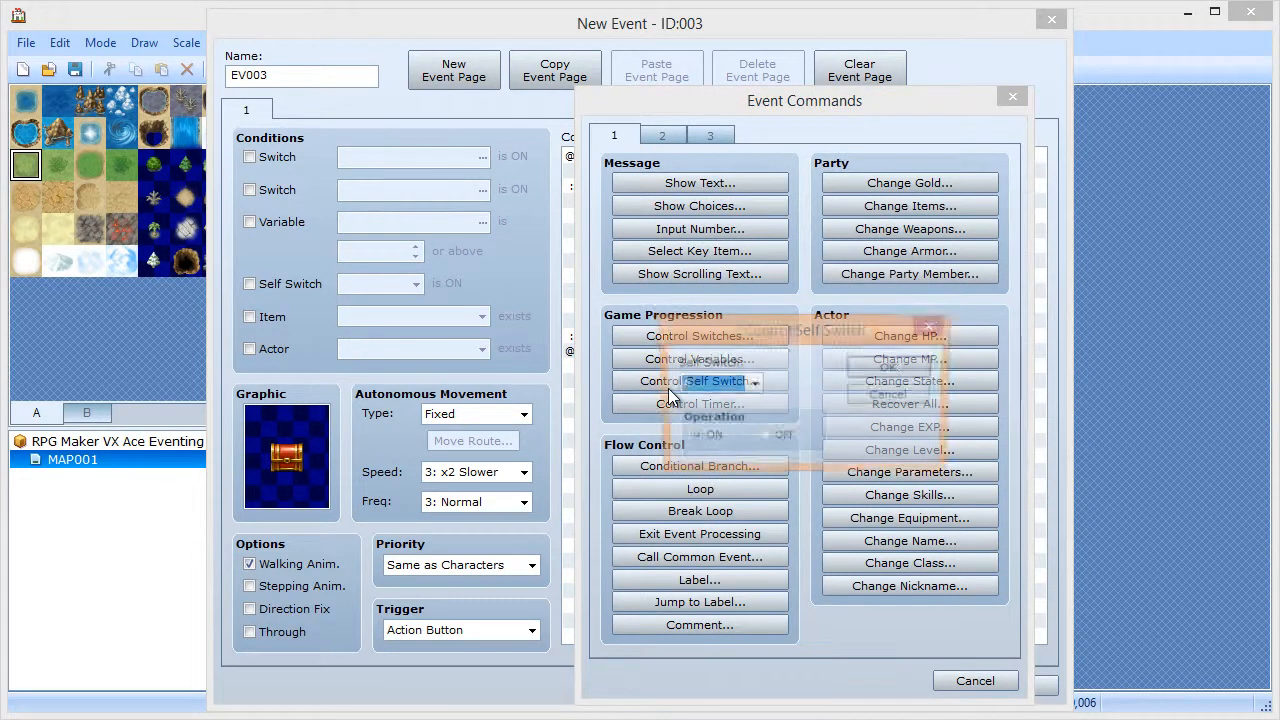
left_click(889, 368)
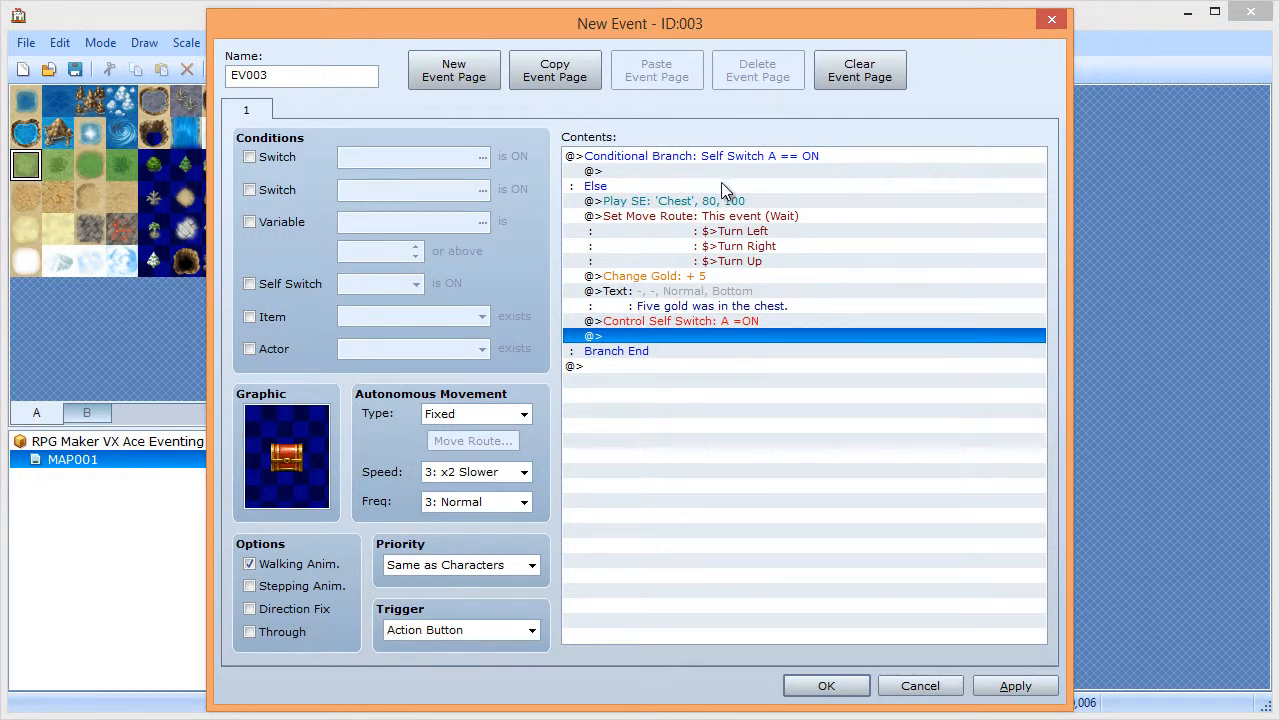
- Add the message 'The chest is empty.' to the Self Switch A branch, then apply and close EV003
double_click(630, 176)
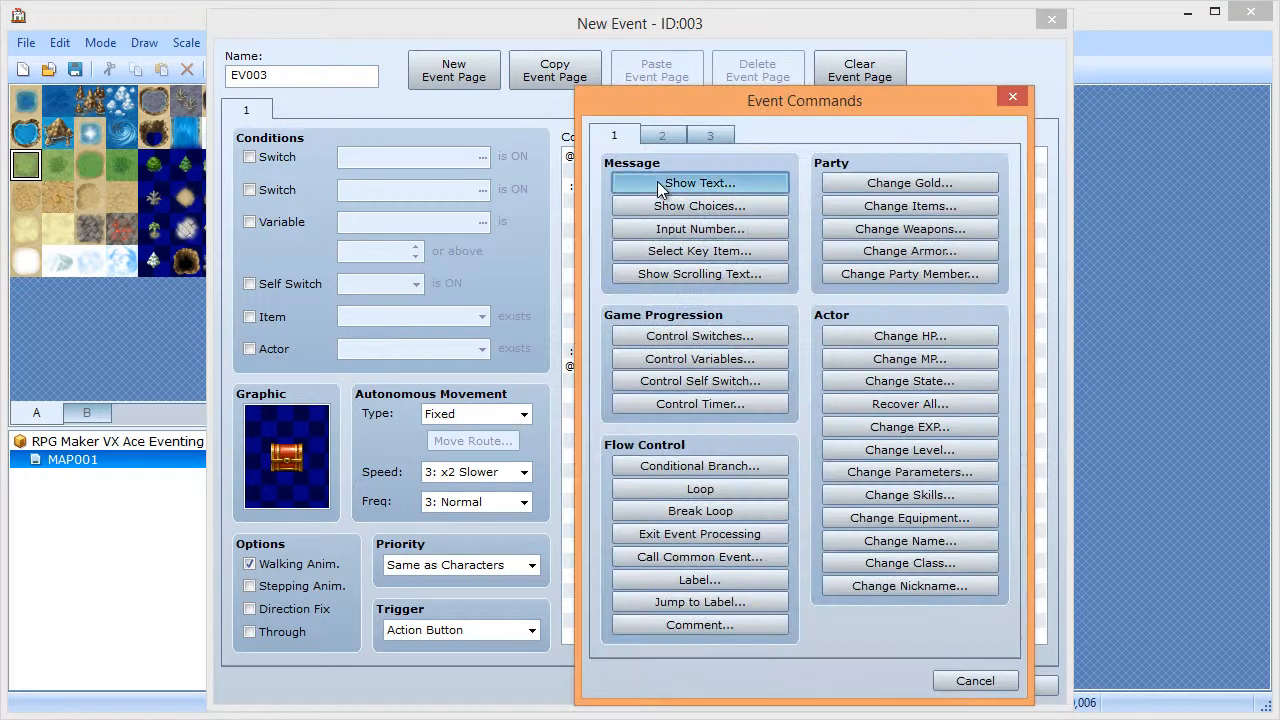
left_click(695, 183)
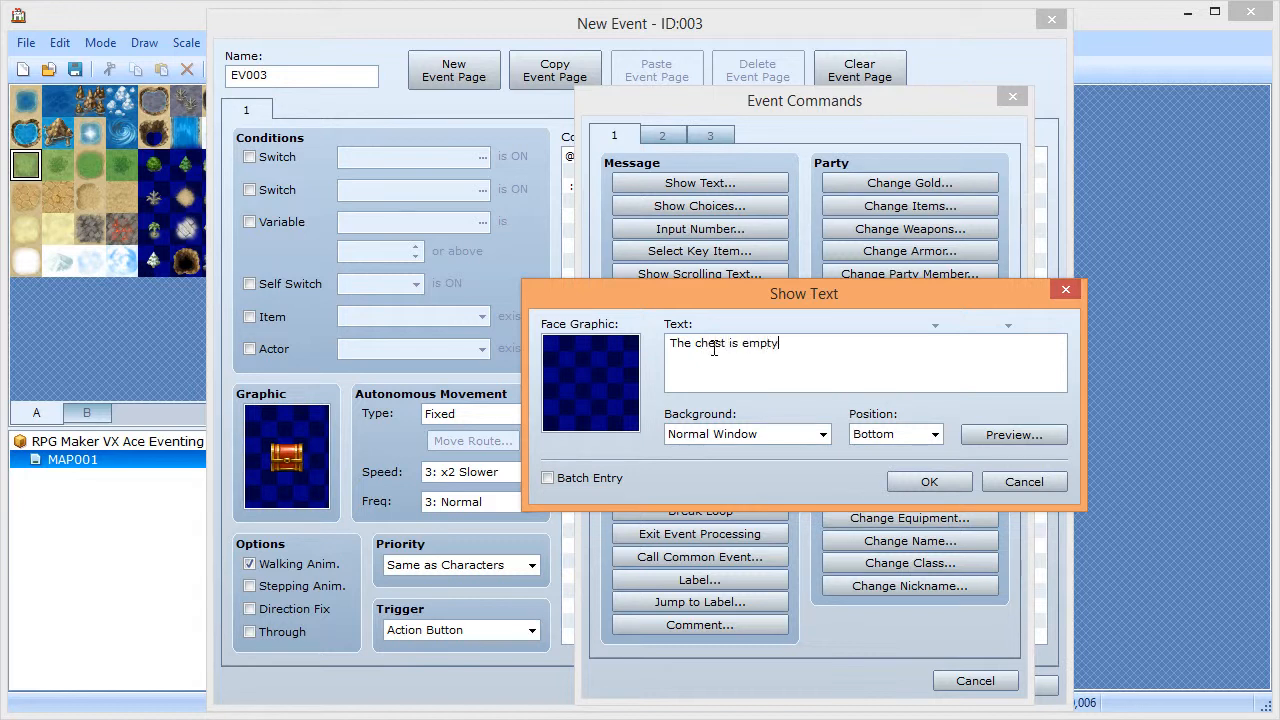
left_click(922, 481)
left_click(1015, 686)
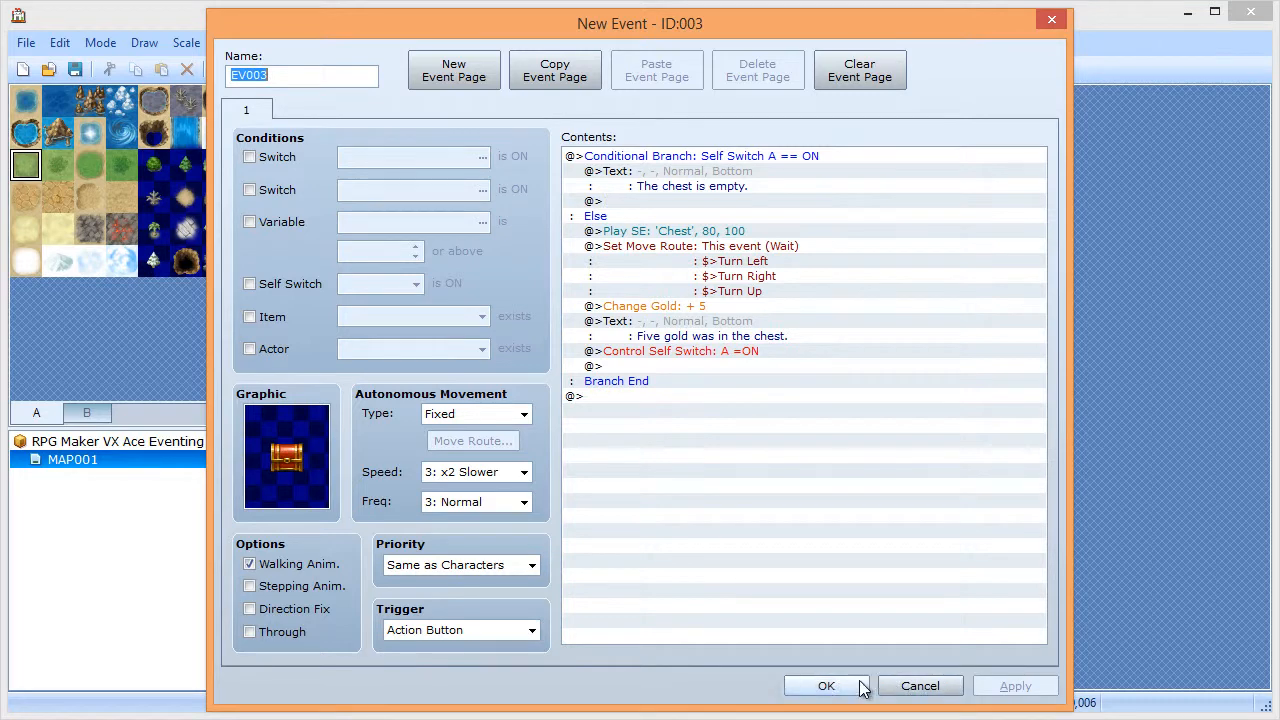
left_click(826, 686)
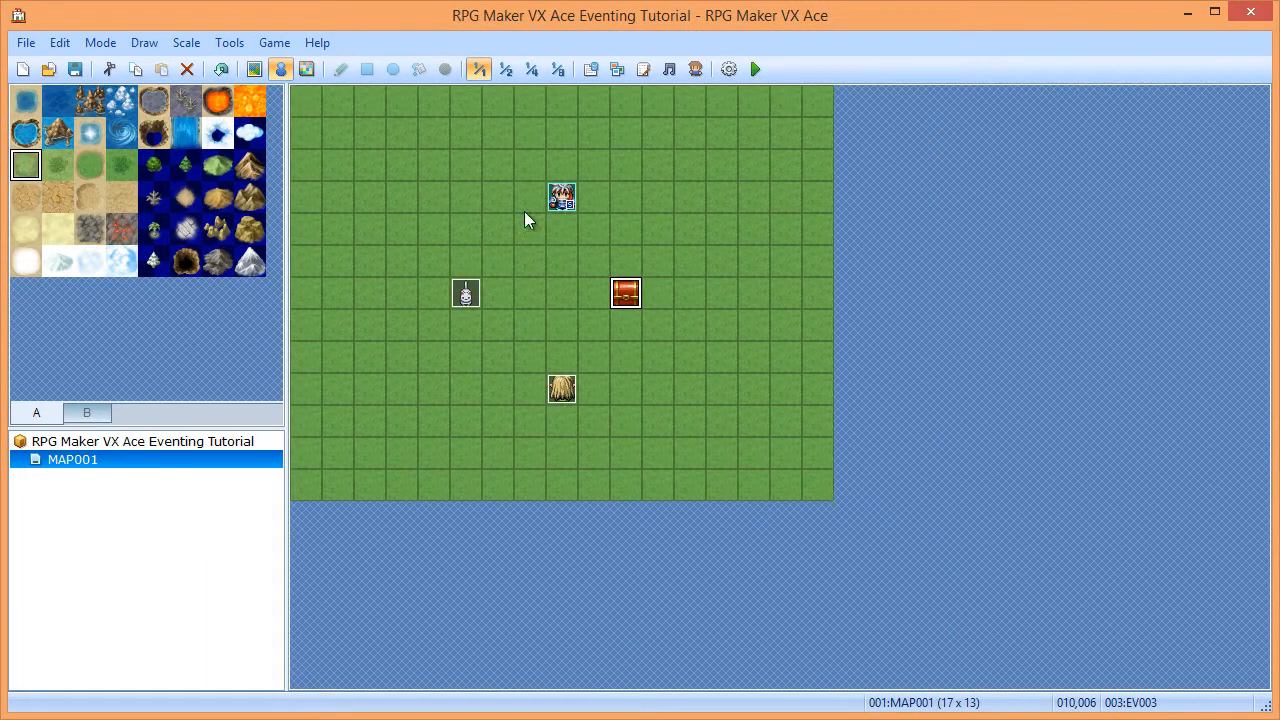
- Save the project and start a New Game in a playtest
left_click(75, 69)
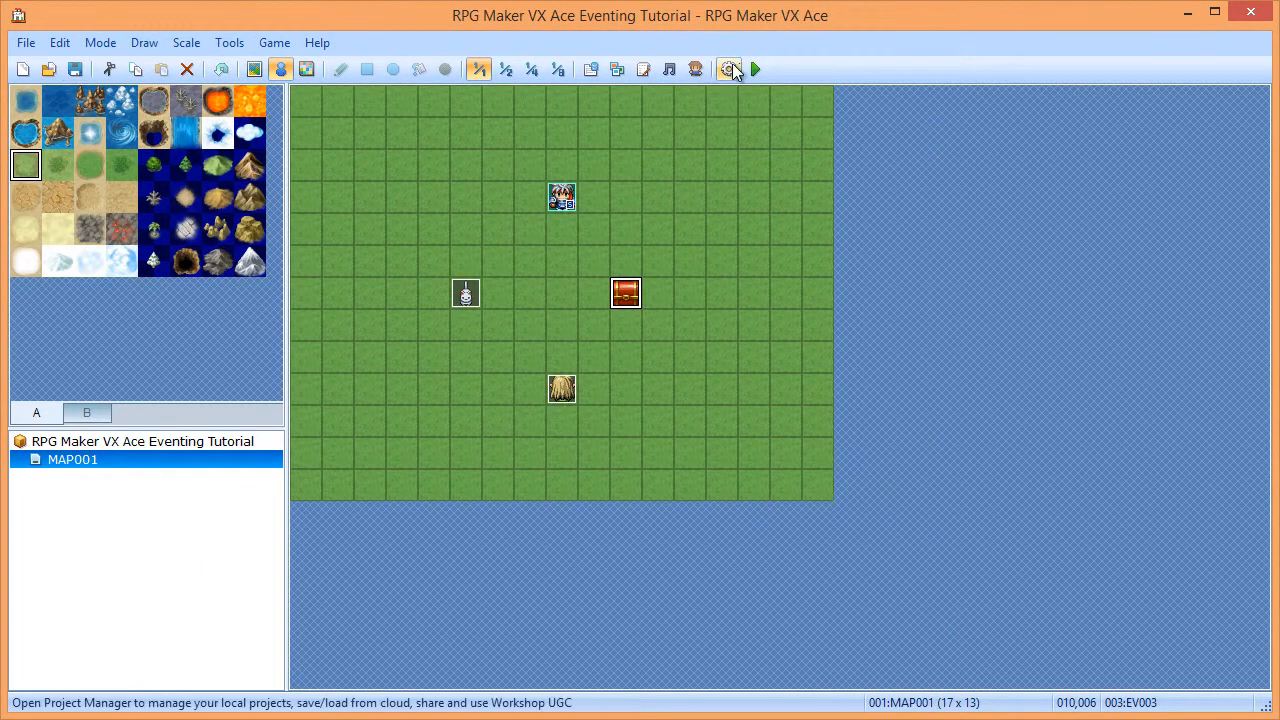
left_click(754, 68)
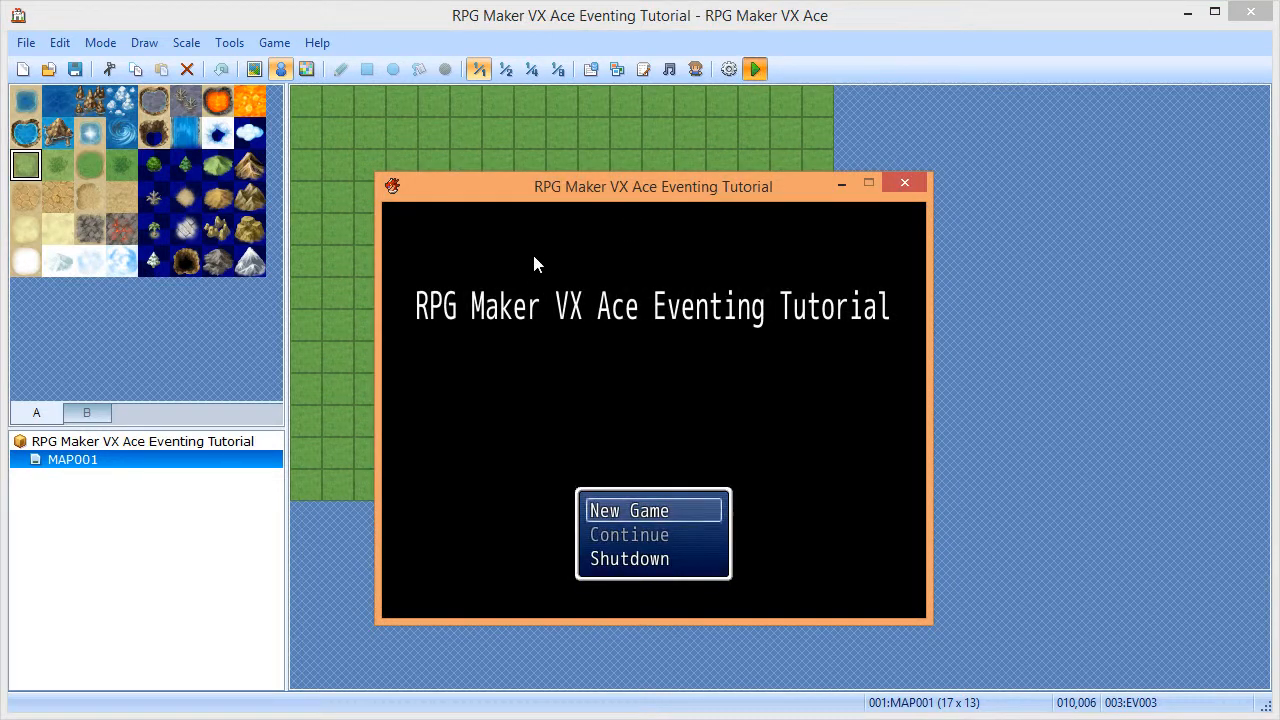
key("Return")
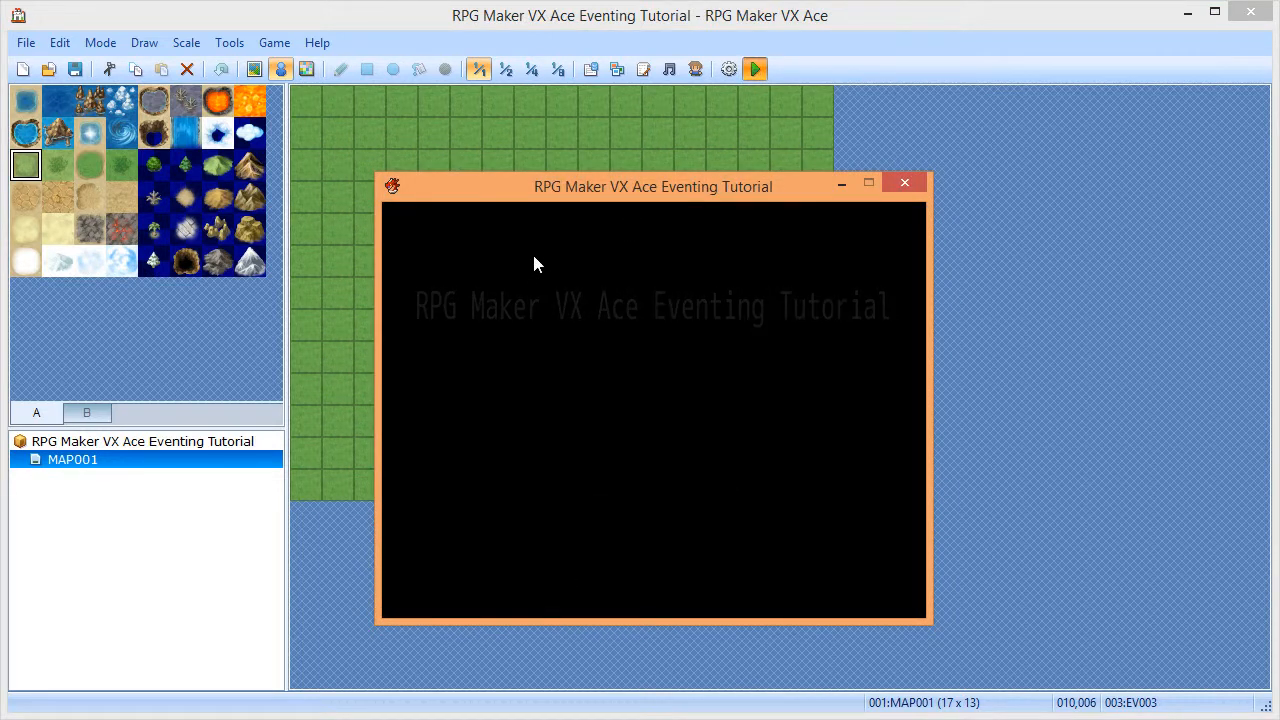
- Walk to the chest, open it to see the five gold message, then close the game
key("Down")
key("Down")
key("Down")
key("Right")
key("Return")
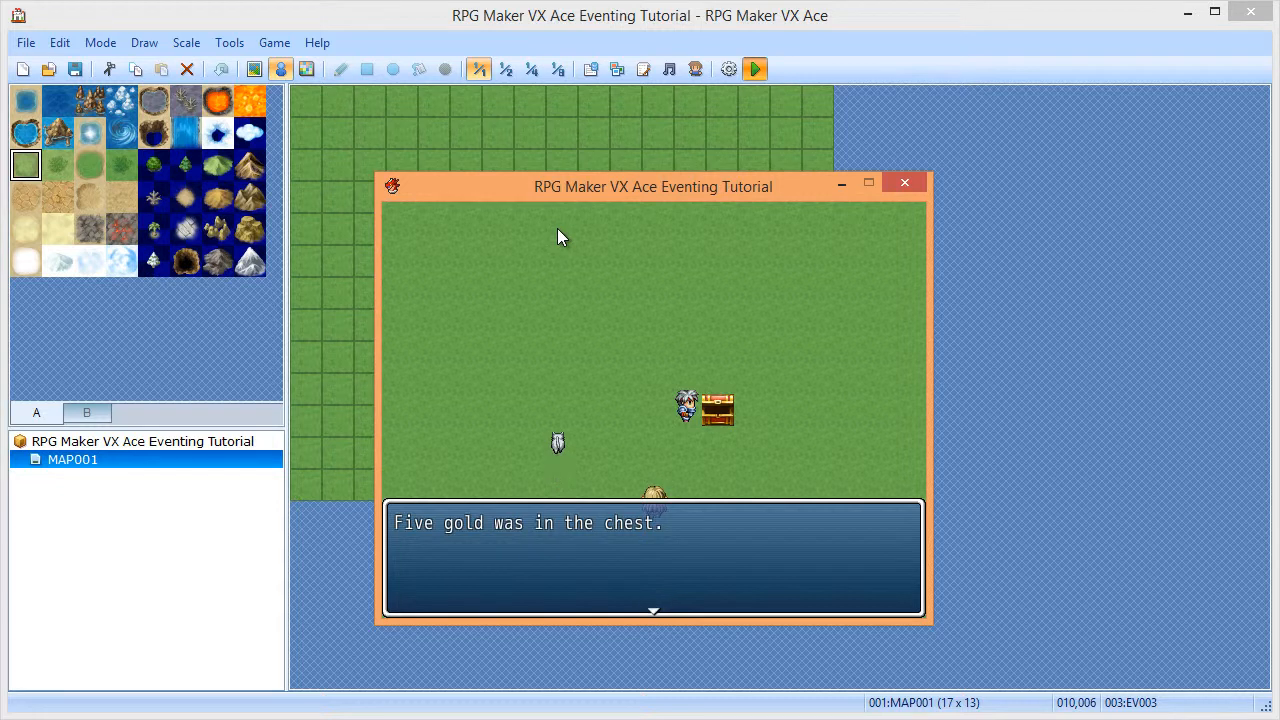
key("Return")
left_click(903, 184)
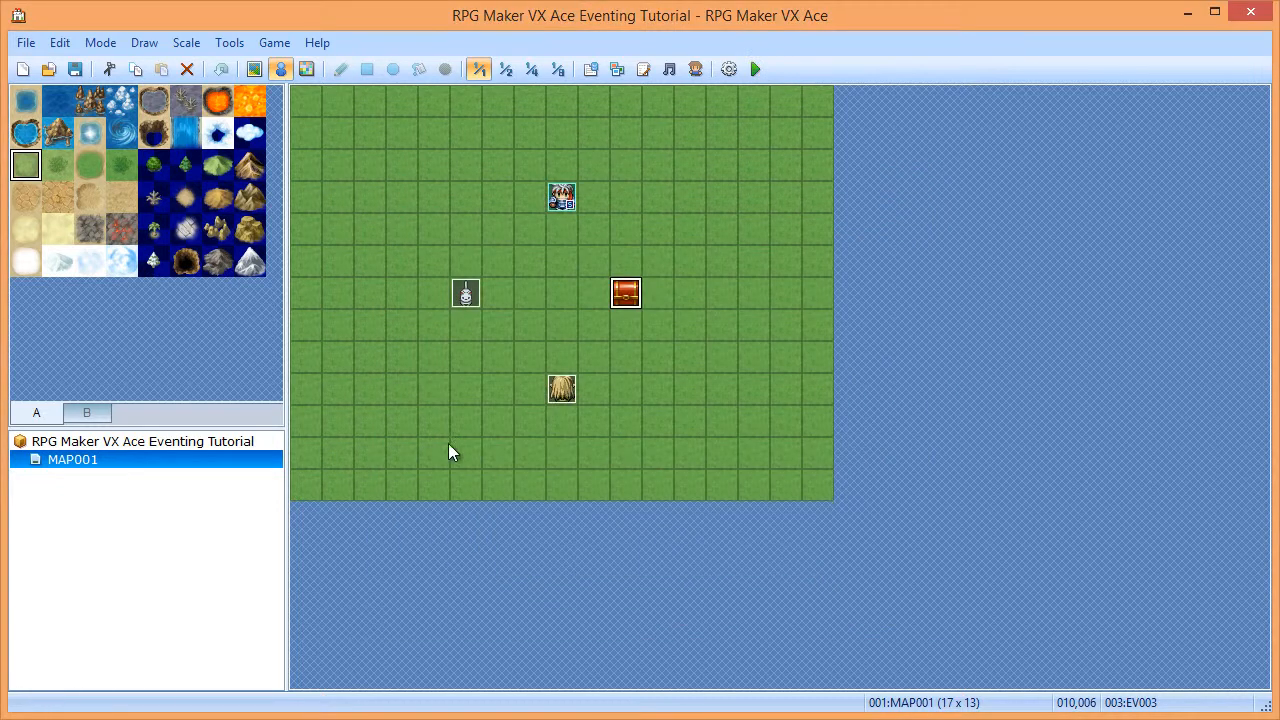
- Quick-create a Treasure Chest holding 5 gold right of the first chest and inspect EV004's commands
right_click(694, 305)
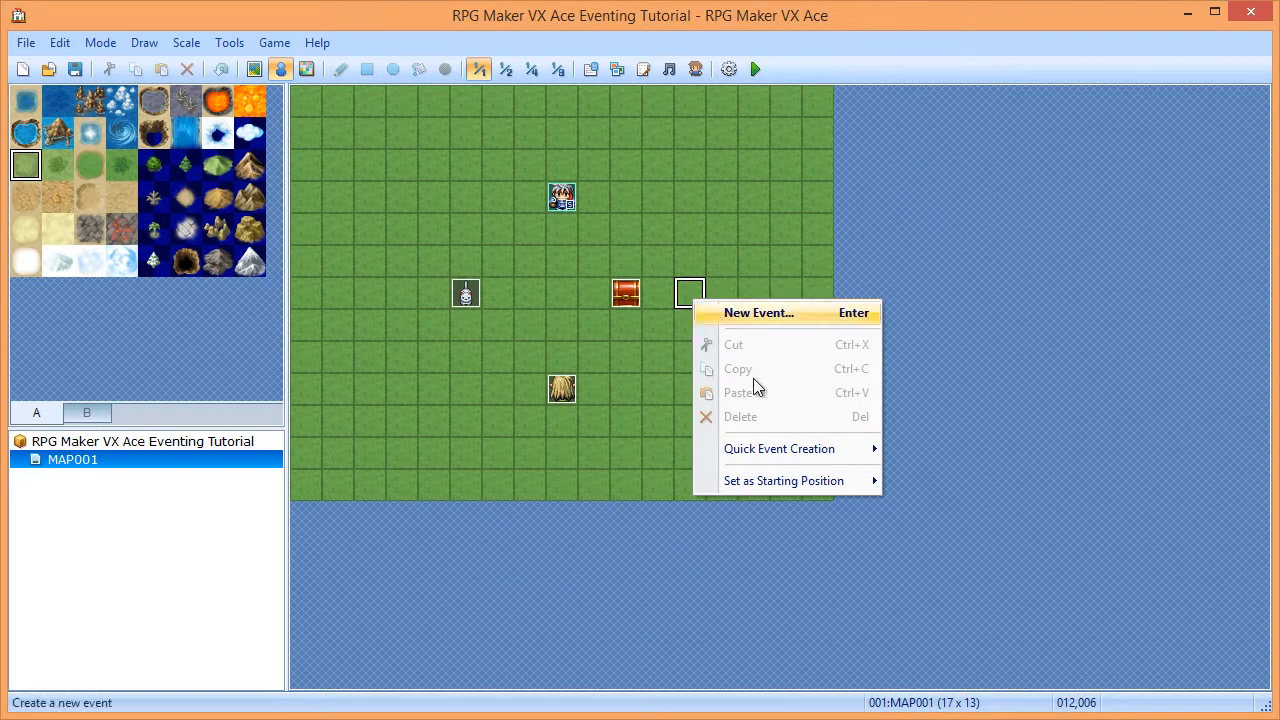
mouse_move(755, 449)
left_click(978, 497)
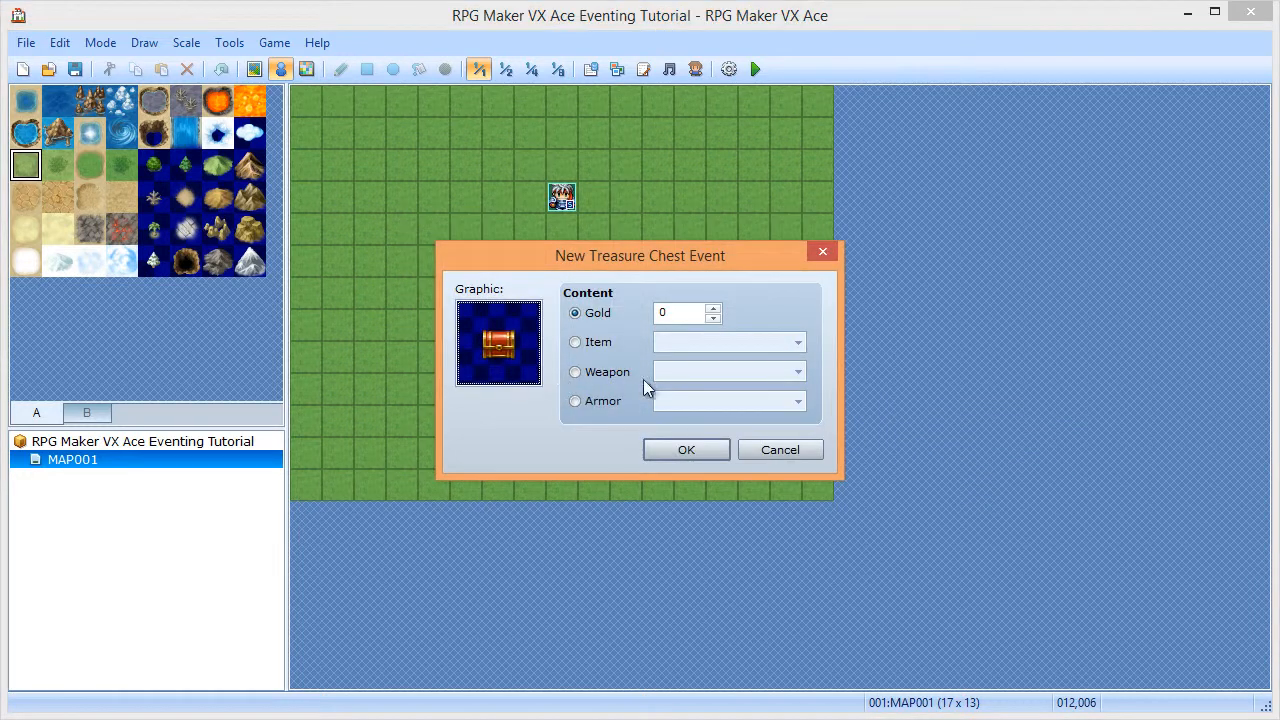
left_click(713, 310)
left_click(713, 310)
left_click(713, 310)
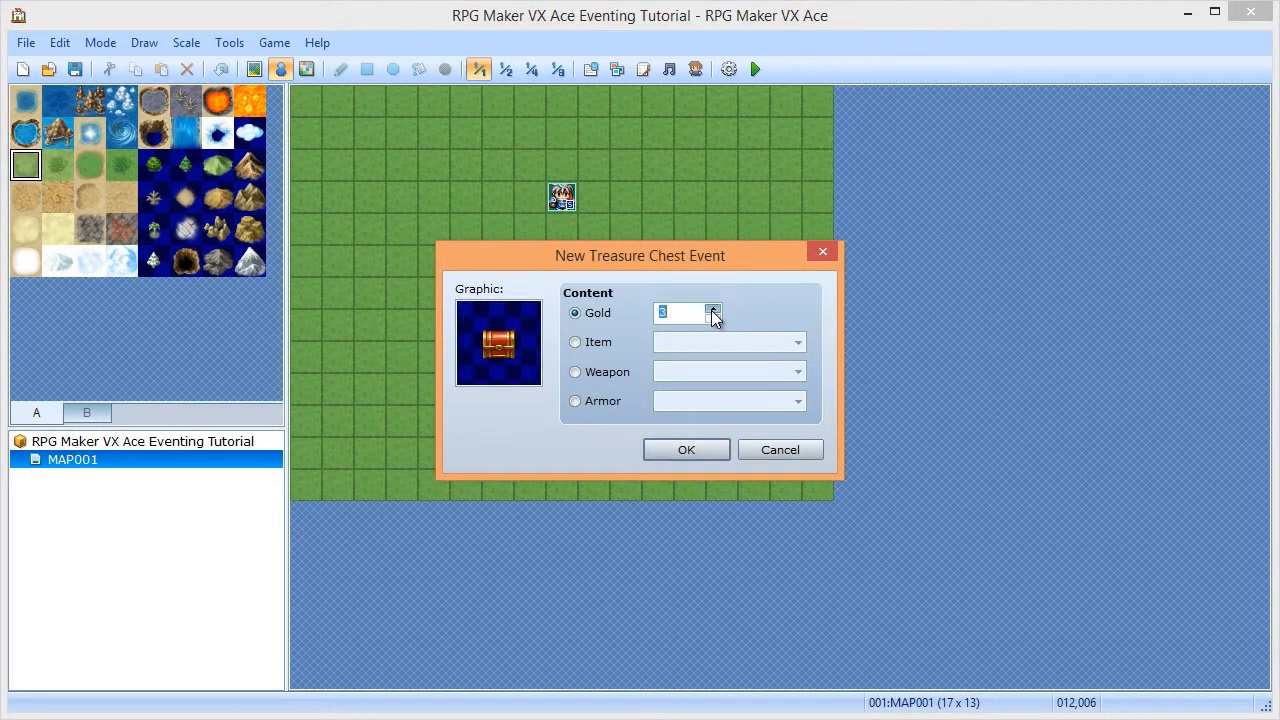
left_click(676, 447)
double_click(692, 291)
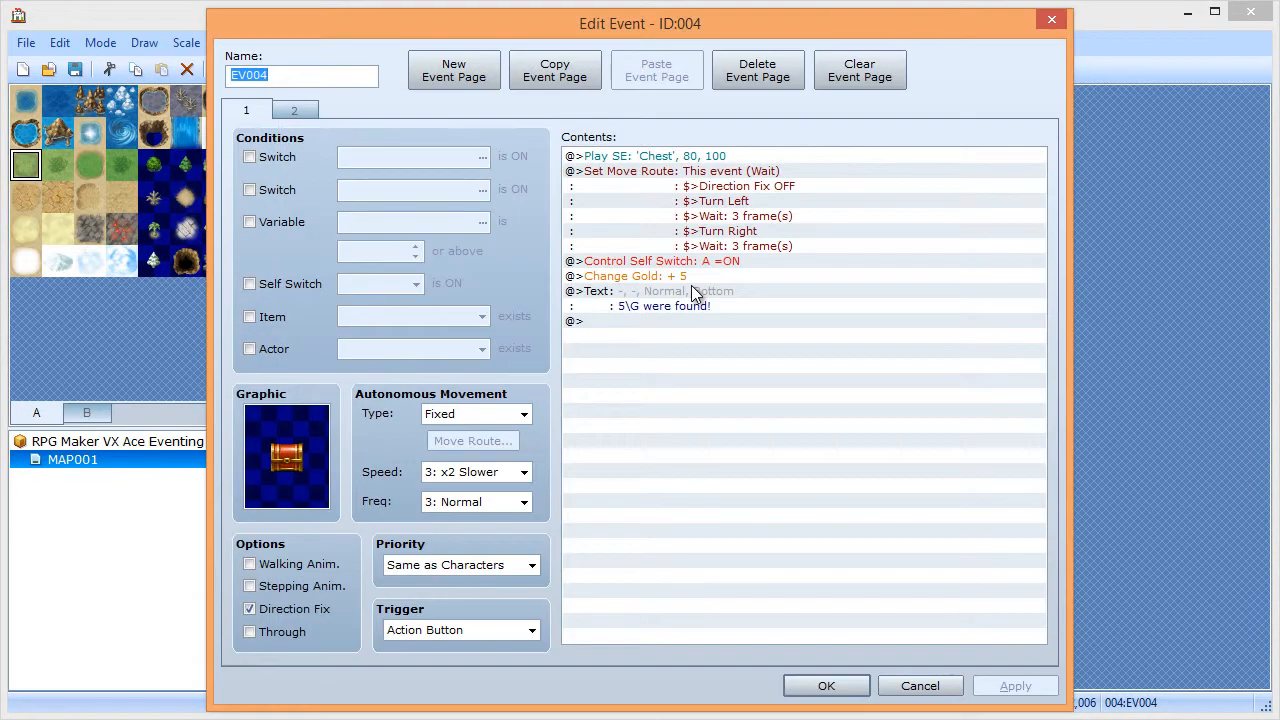
left_click(680, 186)
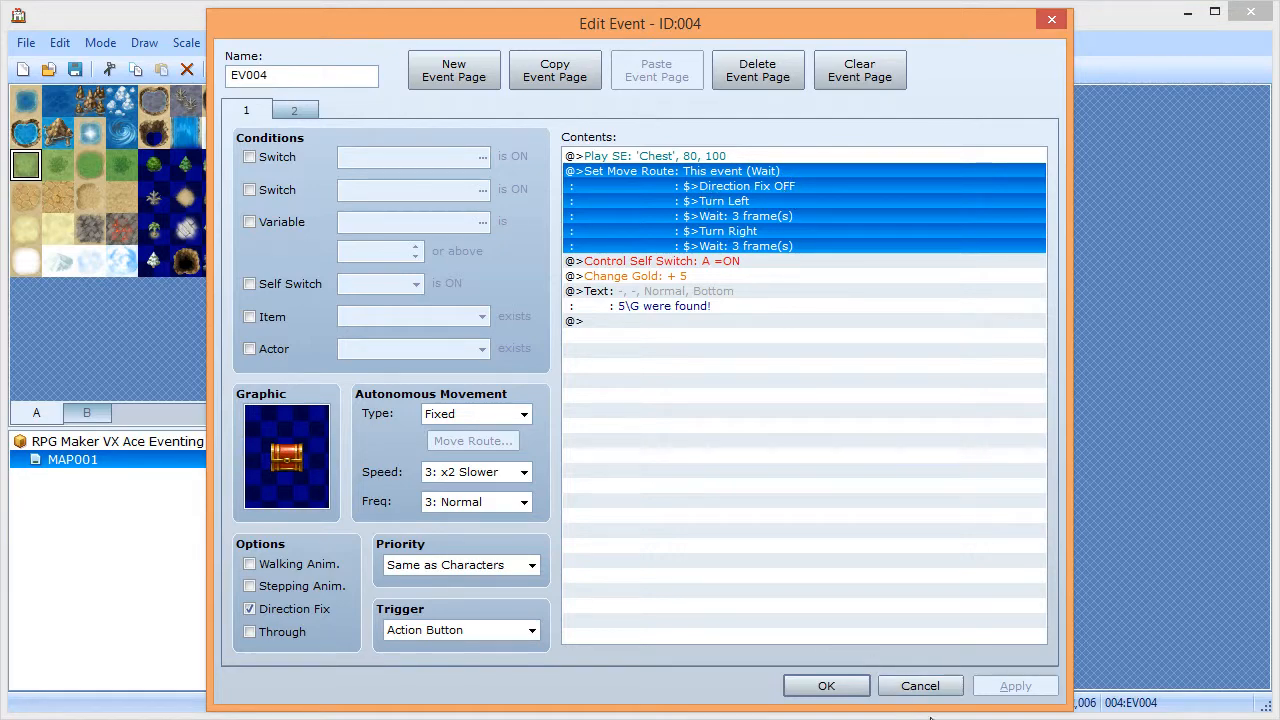
- Cancel out of EV004's event editor and open the left chest event EV003
left_click(920, 686)
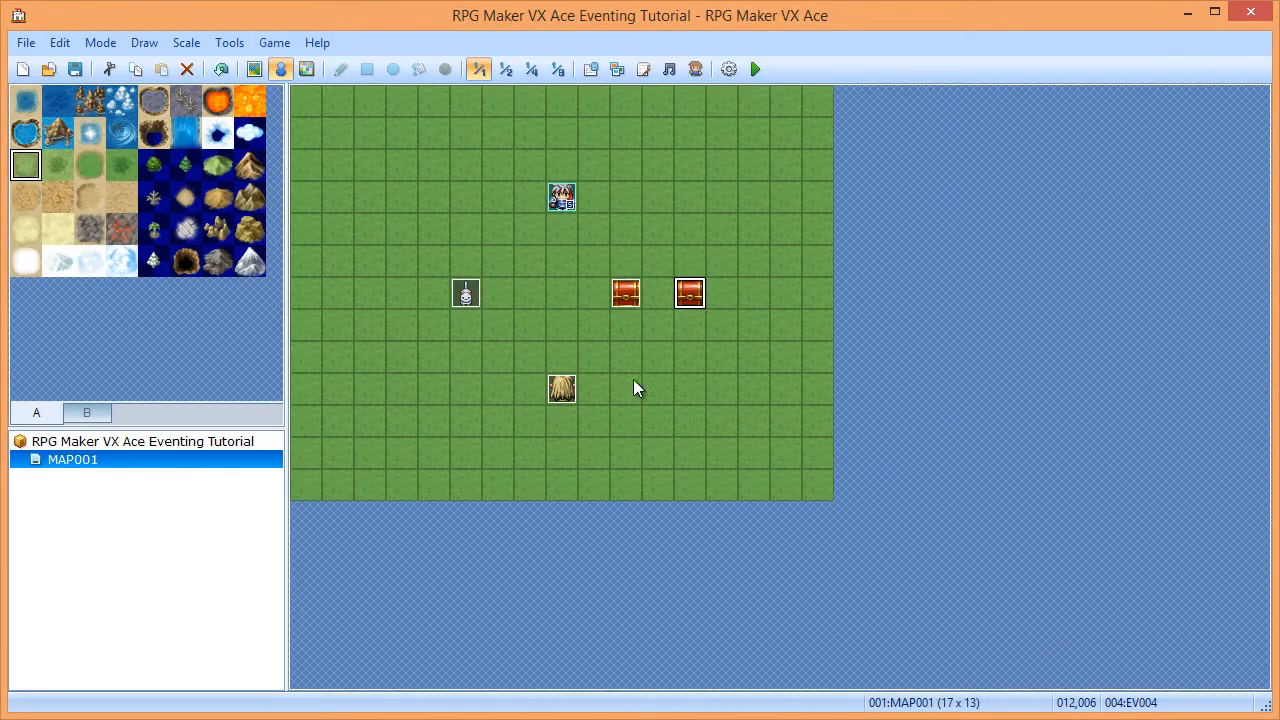
double_click(626, 292)
- In EV003's Set Move Route, insert a 3-frame wait before Turn Right
left_click(681, 252)
double_click(681, 257)
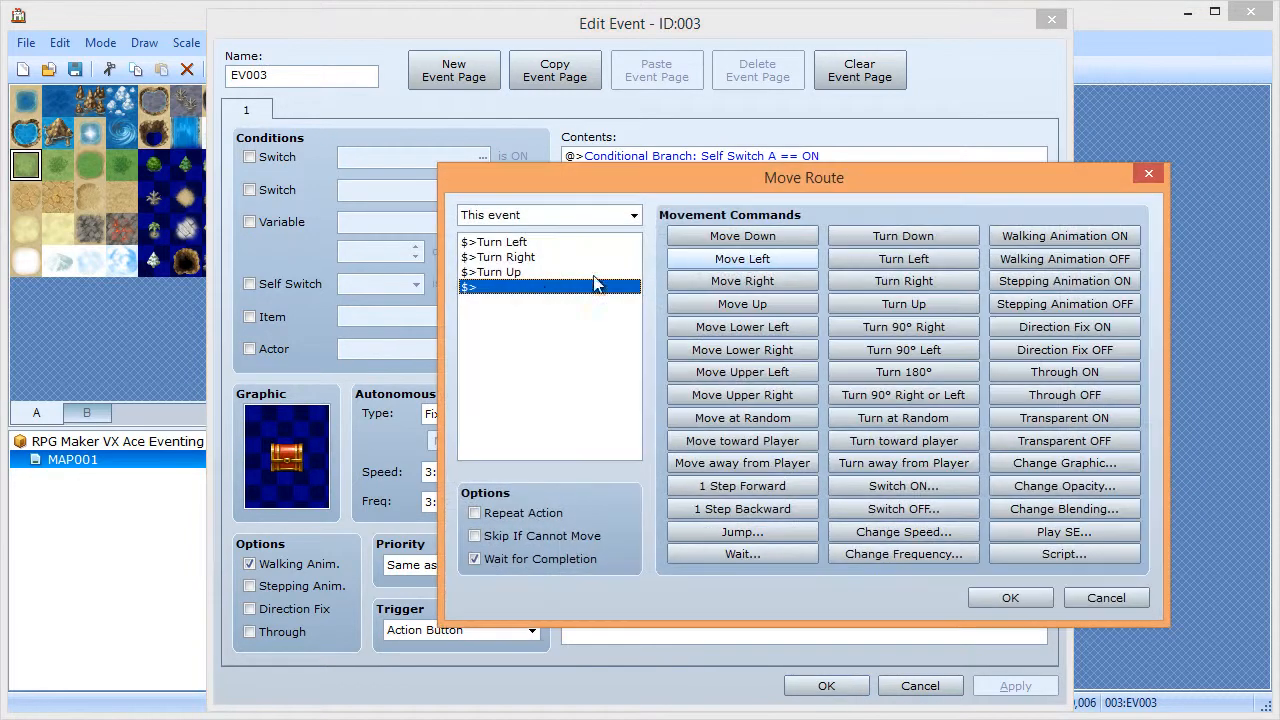
left_click(515, 257)
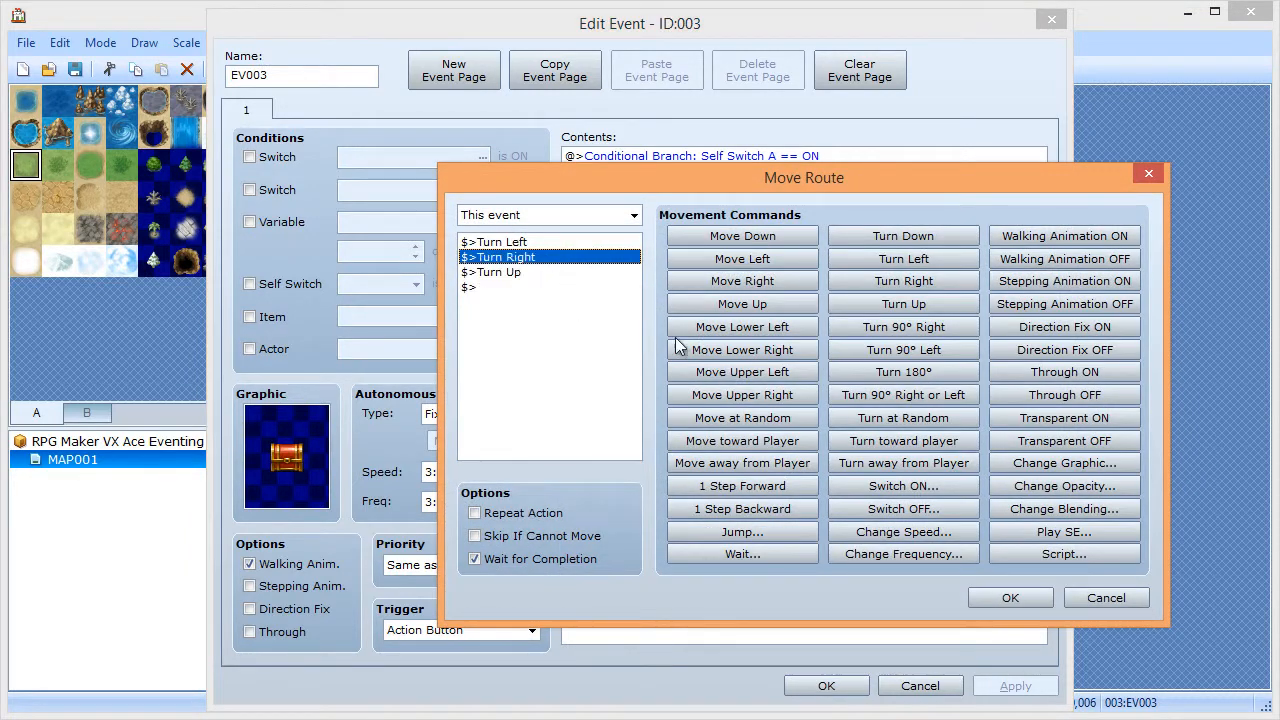
left_click(742, 554)
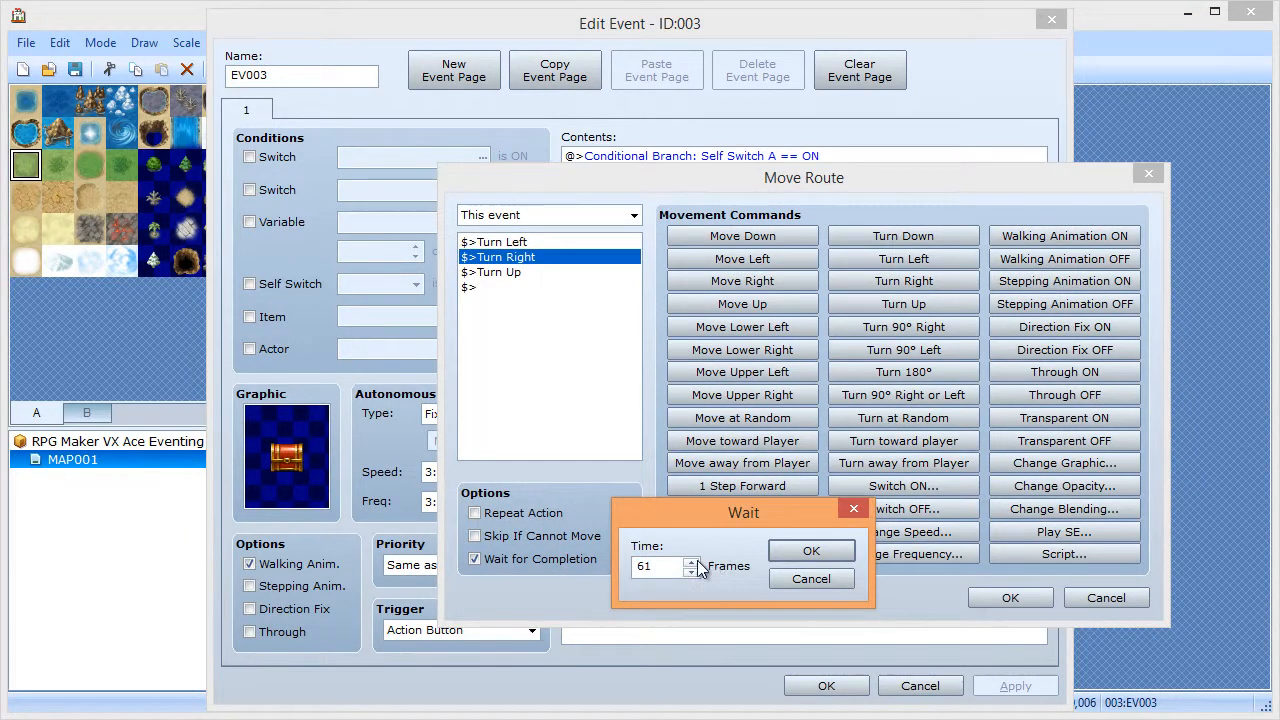
double_click(660, 566)
type("3")
left_click(800, 549)
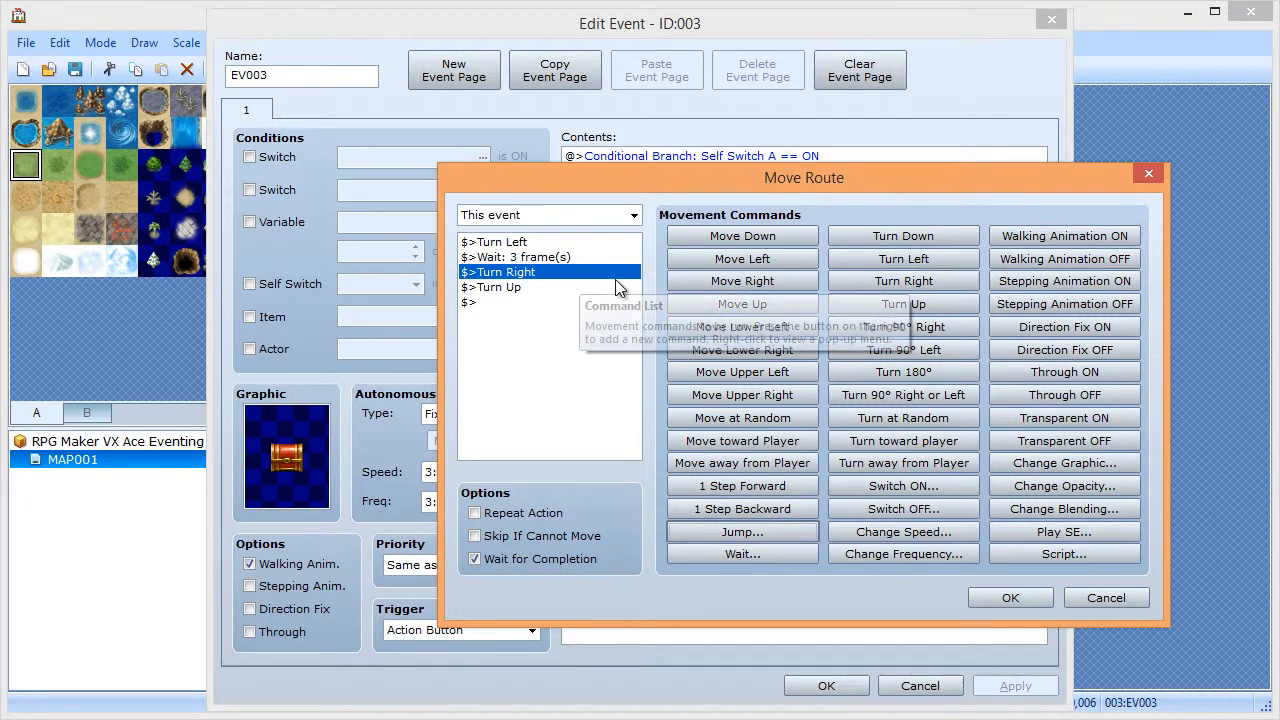
- Copy the 3-frame wait in before Turn Up, then confirm the route and save EV003
left_click(528, 260)
key("ctrl+c")
key("Down")
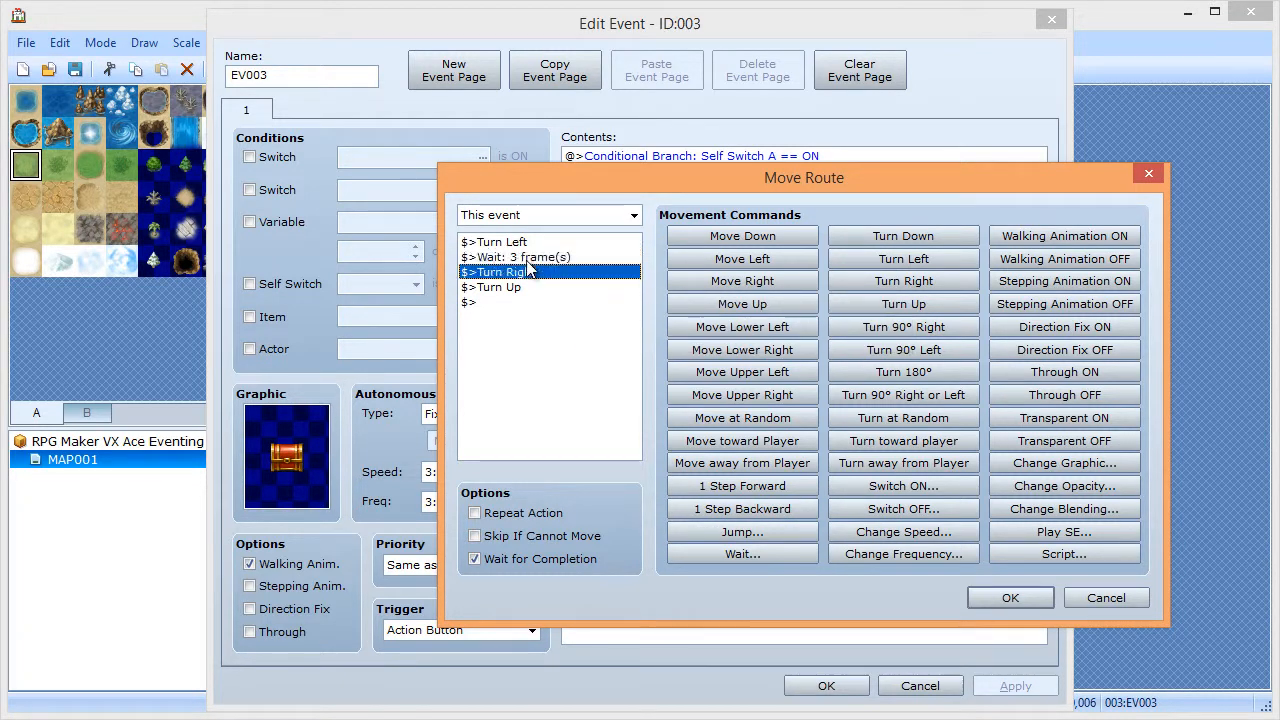
key("Down")
key("ctrl+v")
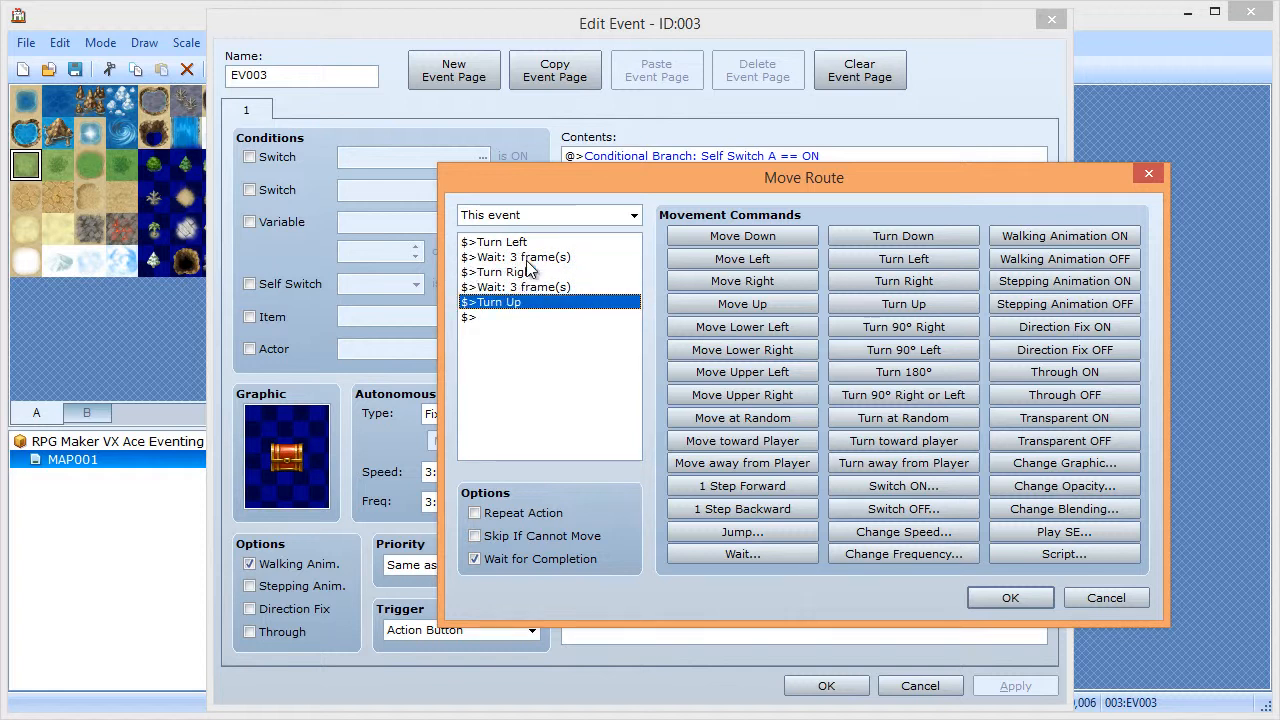
left_click(1003, 595)
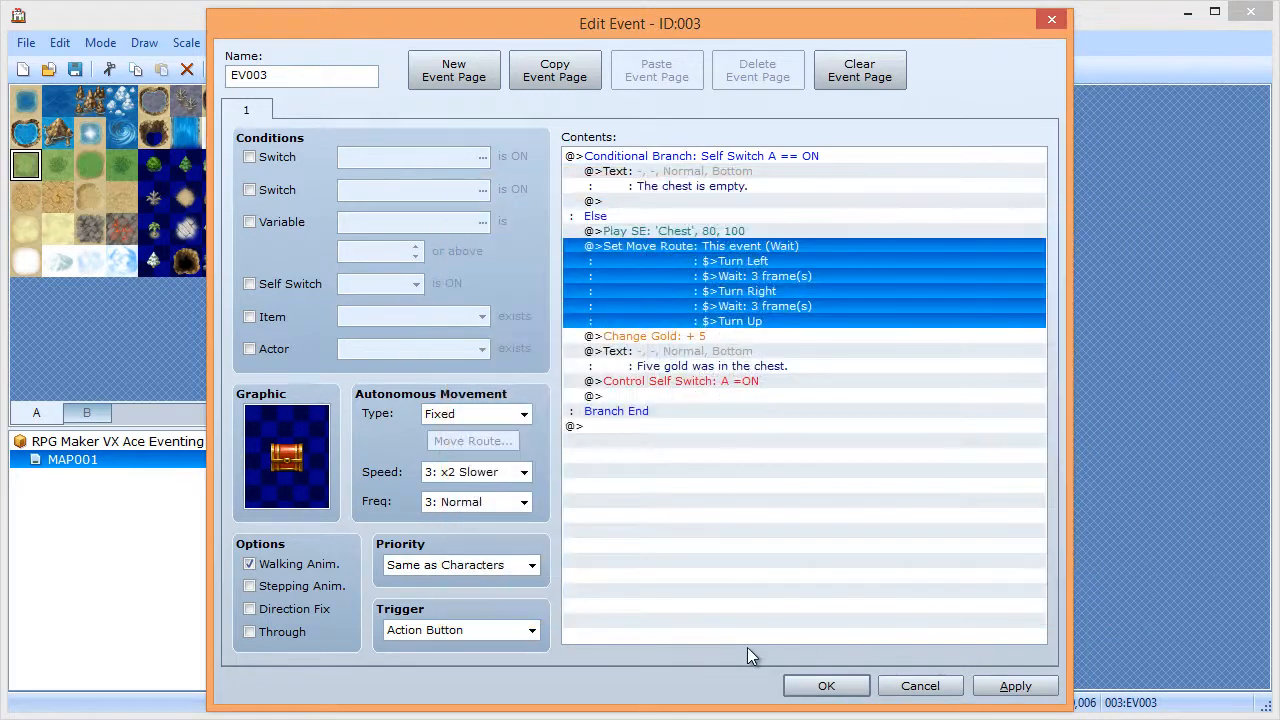
left_click(826, 688)
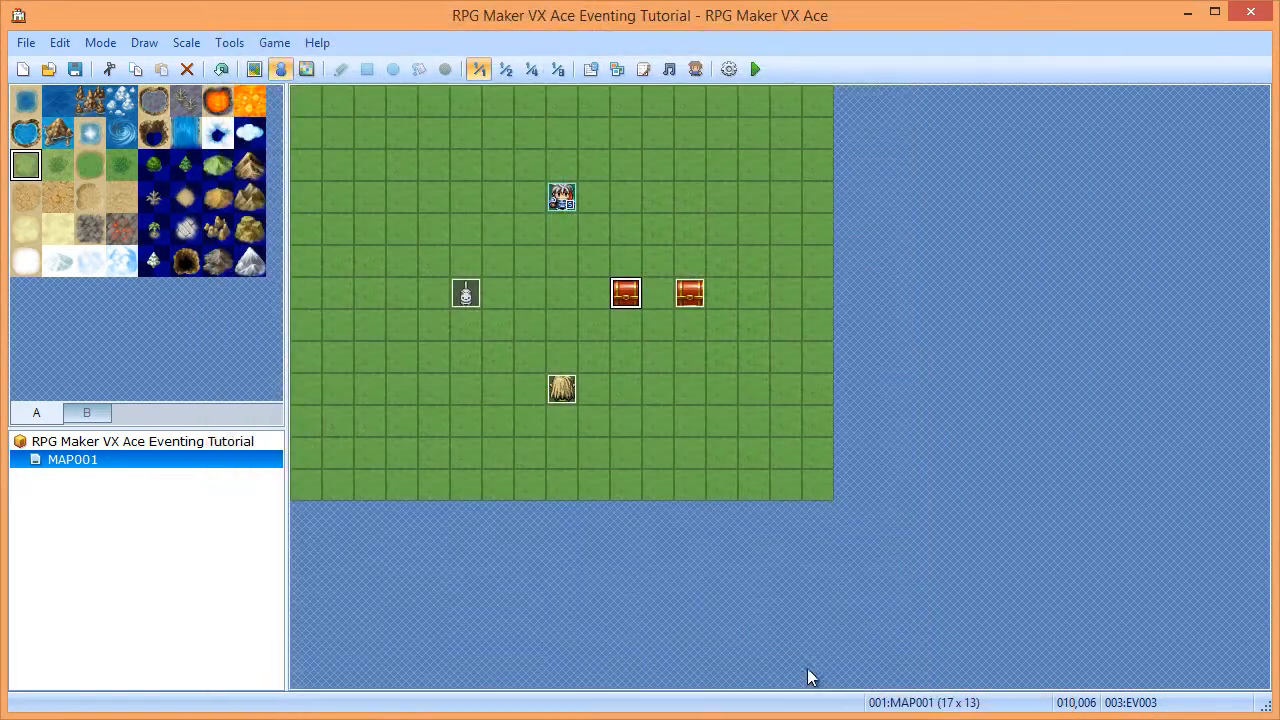
- Save the project and start a New Game in a playtest
left_click(75, 69)
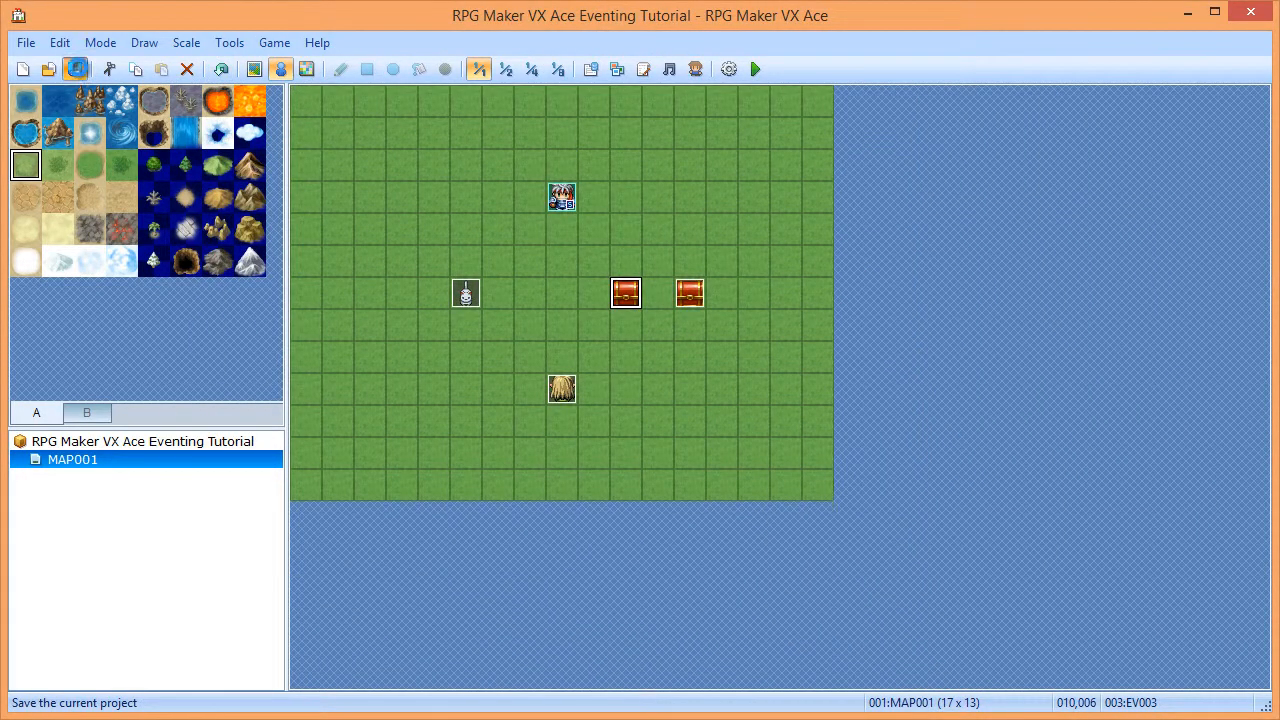
left_click(755, 69)
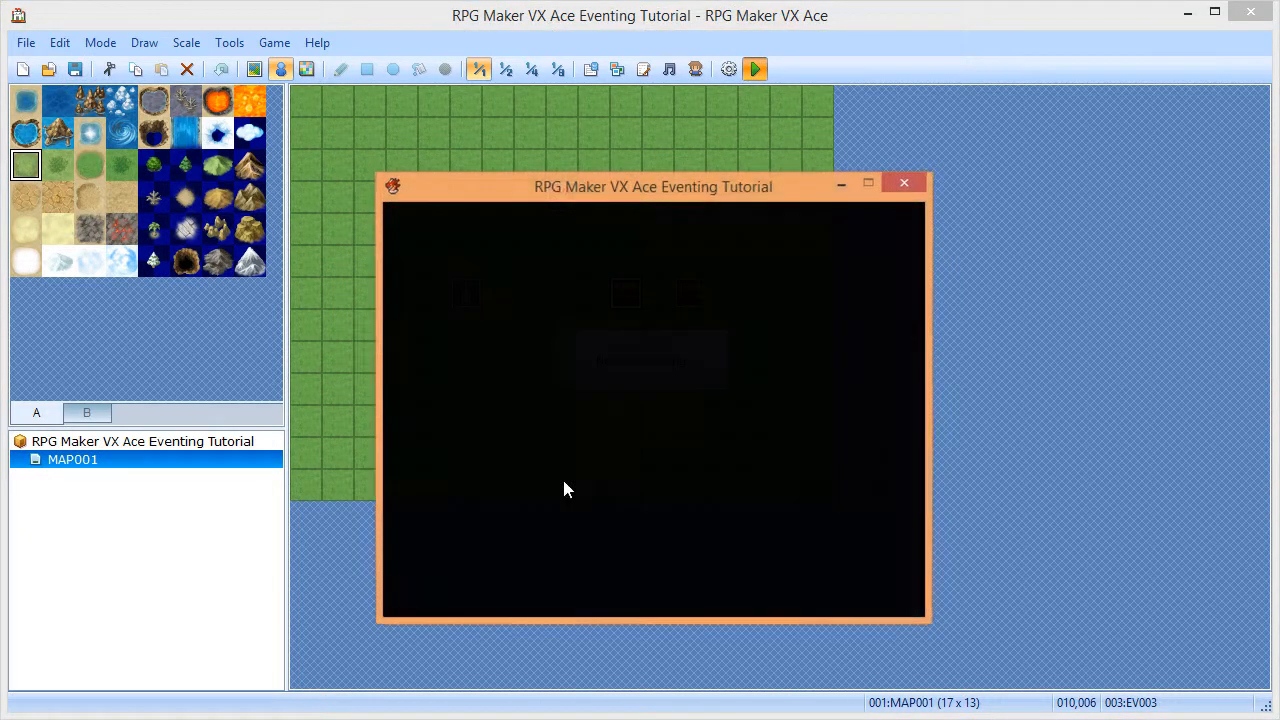
key("Return")
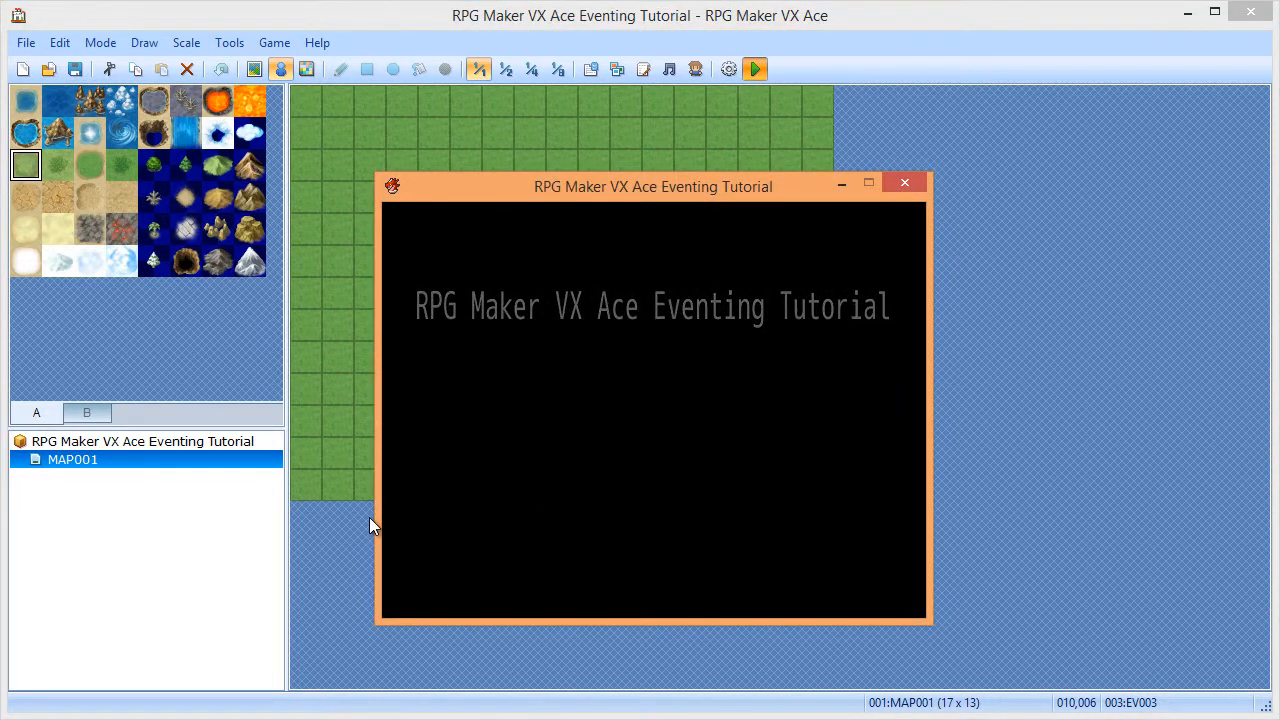
- Open the right chest, then the left chest, and close the playtest
key("Down")
key("Down")
key("Down")
key("Down")
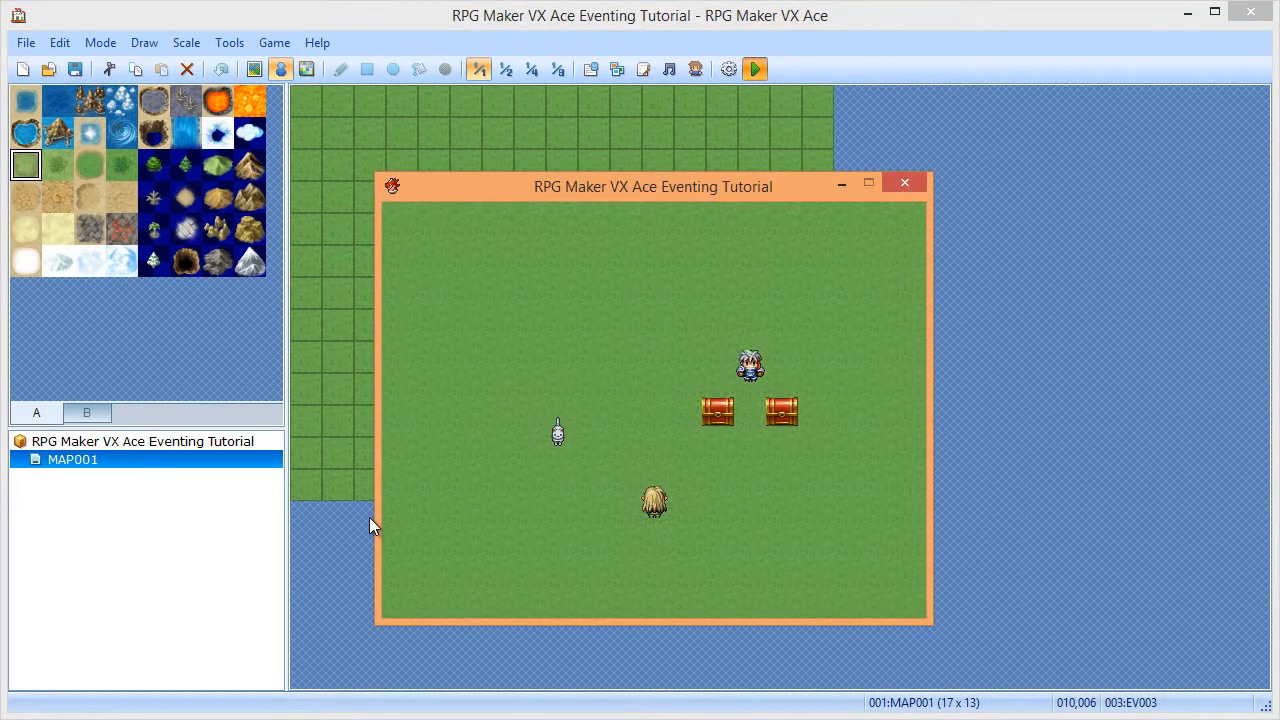
key("Right")
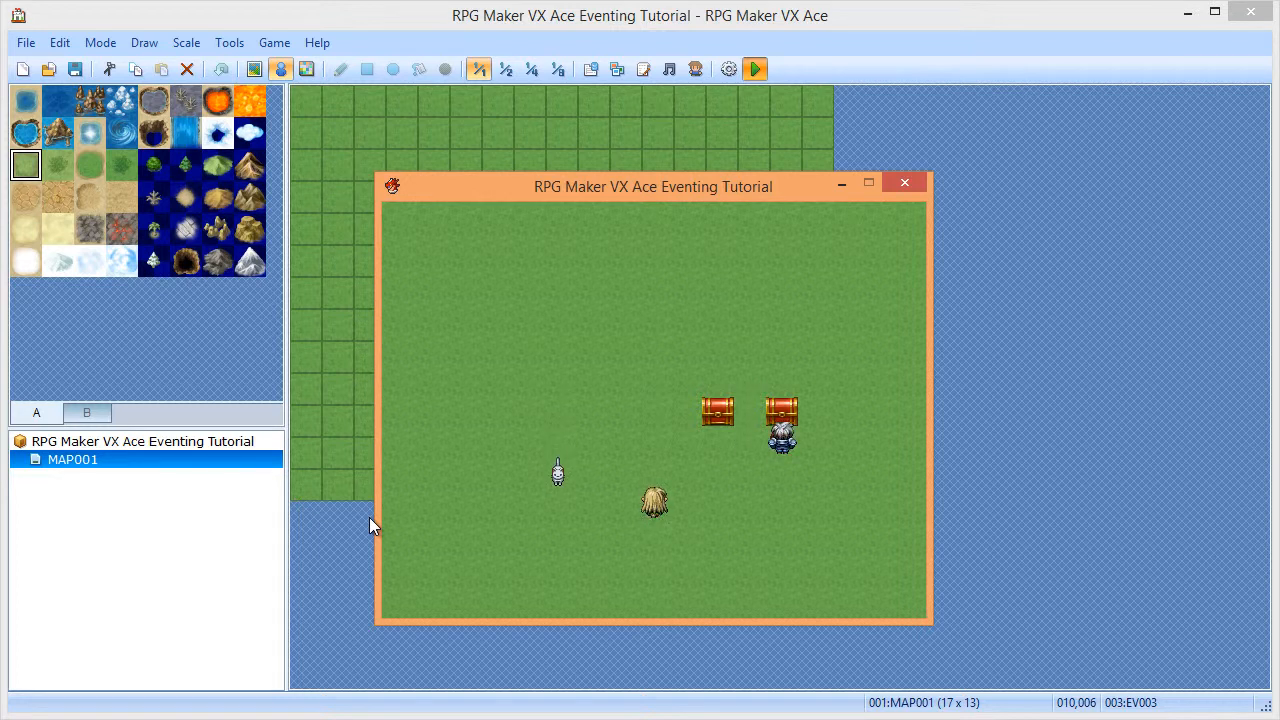
key("Return")
key("Return")
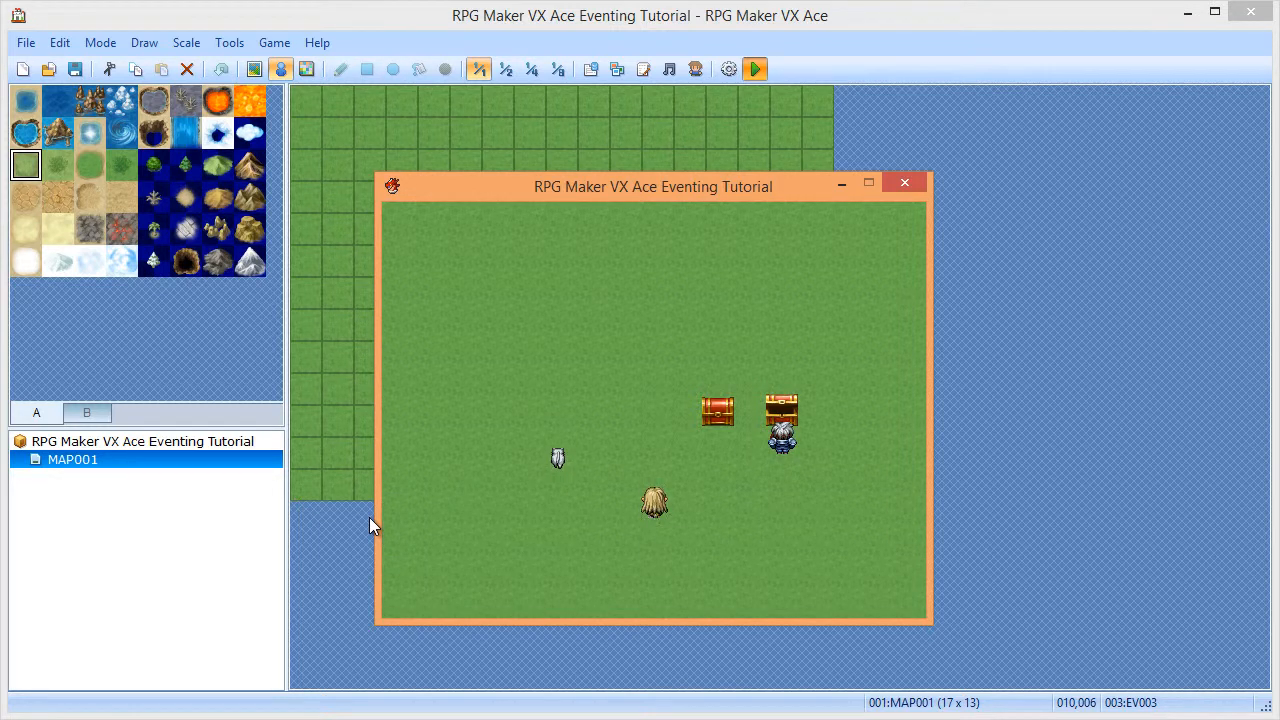
key("Left")
key("Left")
key("Return")
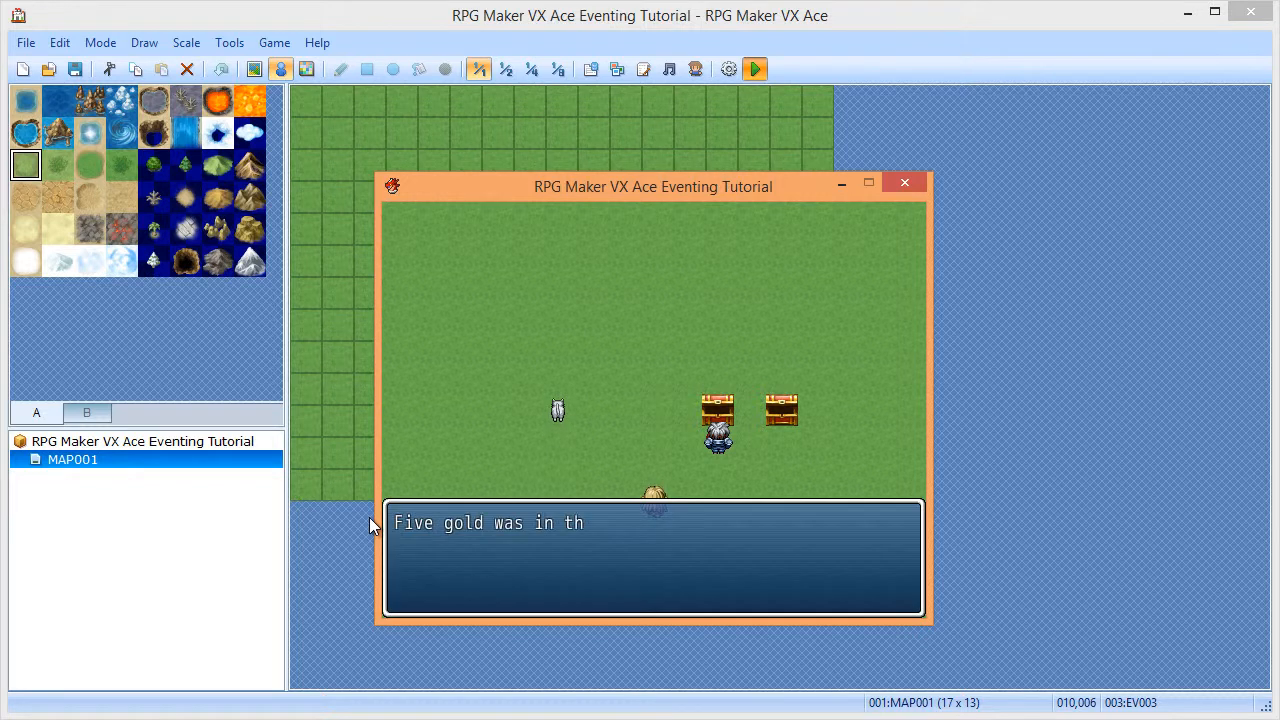
key("Return")
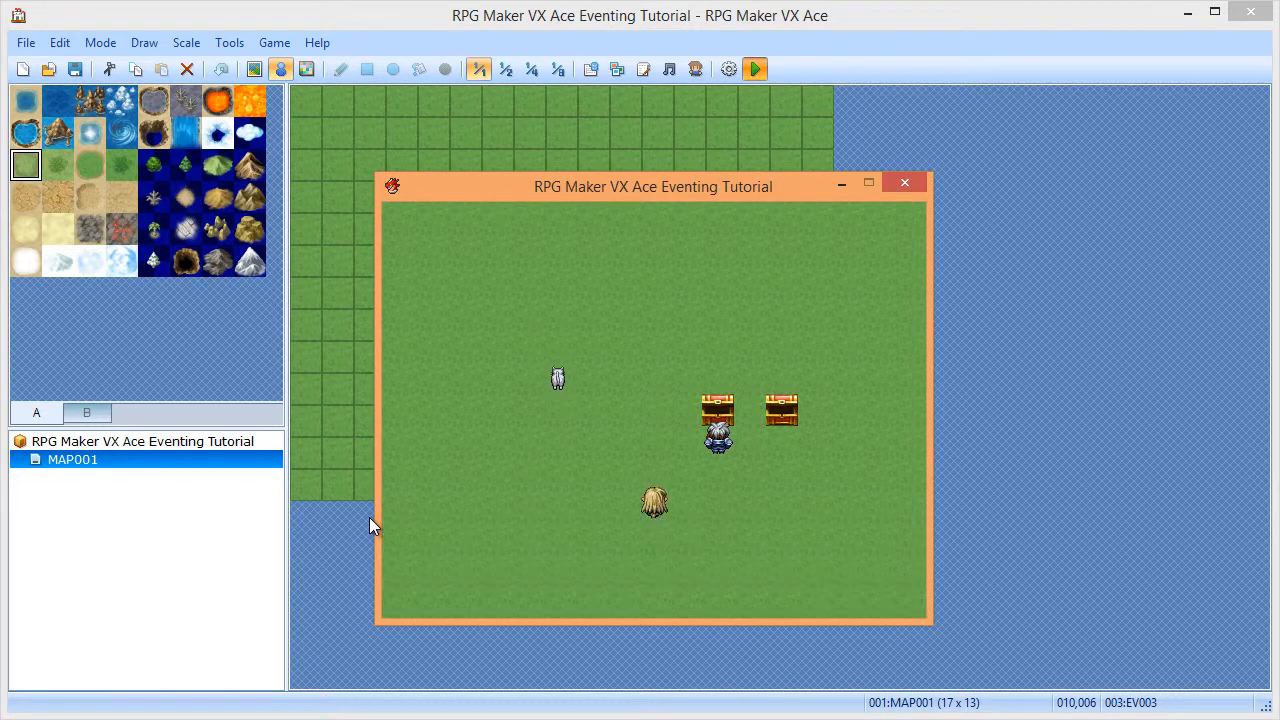
left_click(905, 183)
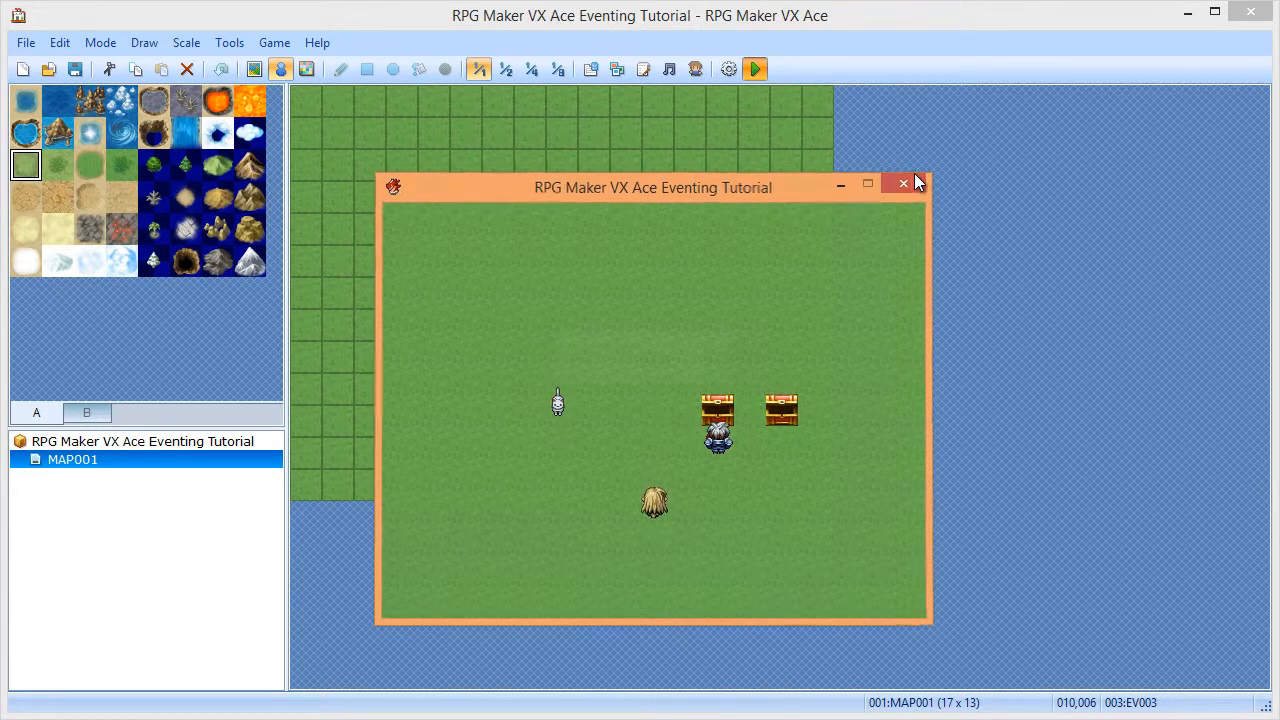
double_click(690, 295)
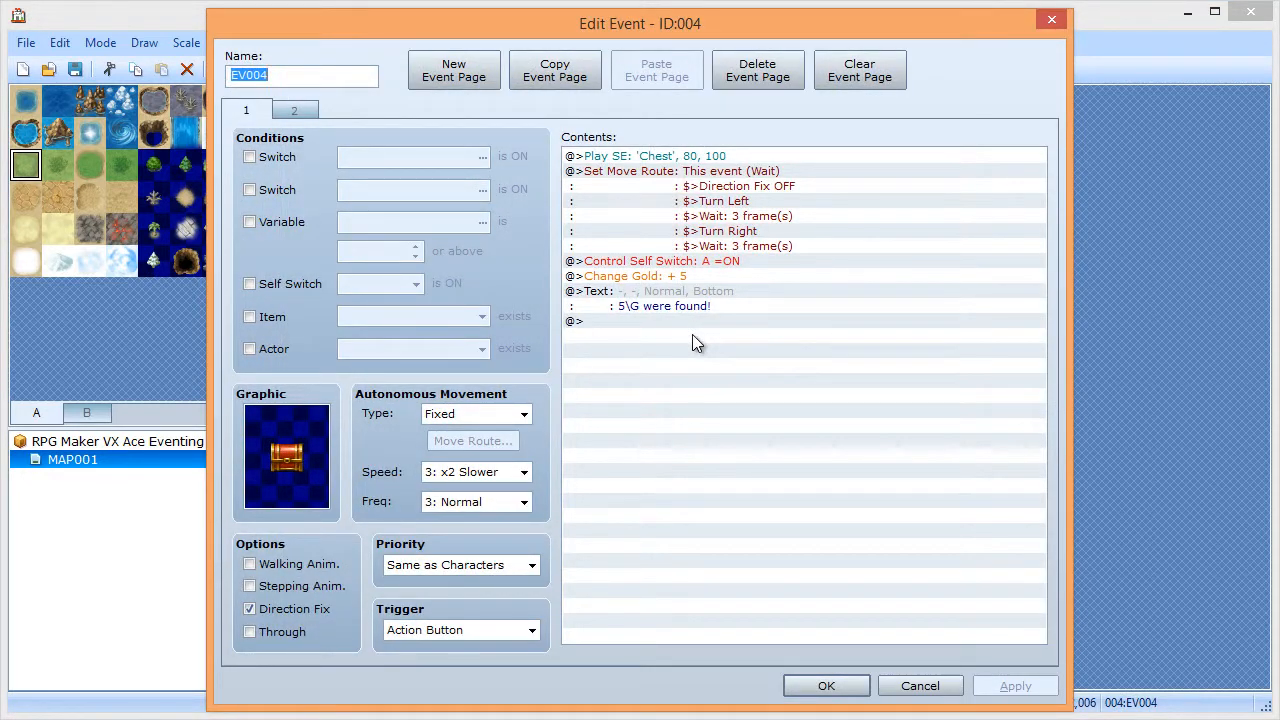
- Check EV004's second page, then cancel its editor
left_click(290, 113)
left_click(252, 109)
left_click(920, 686)
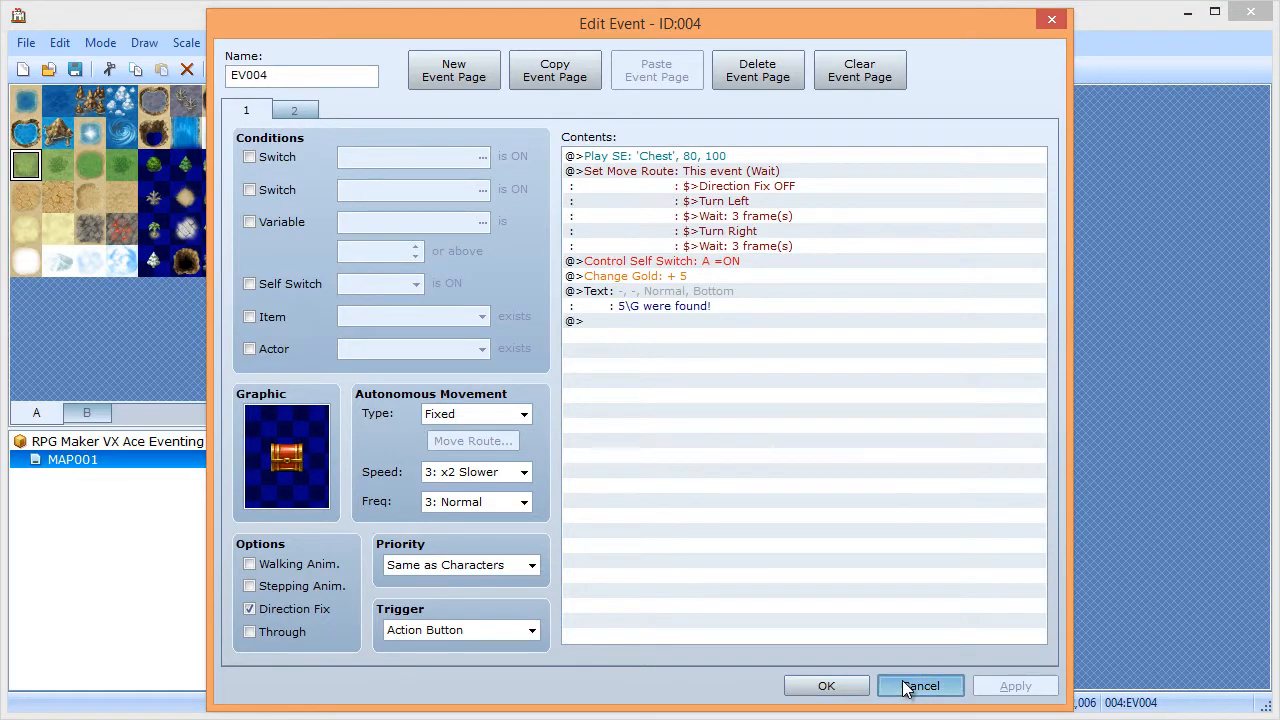
- Inspect EV003's conditional branch, empty-chest message and chest sound, then close it with OK
double_click(624, 294)
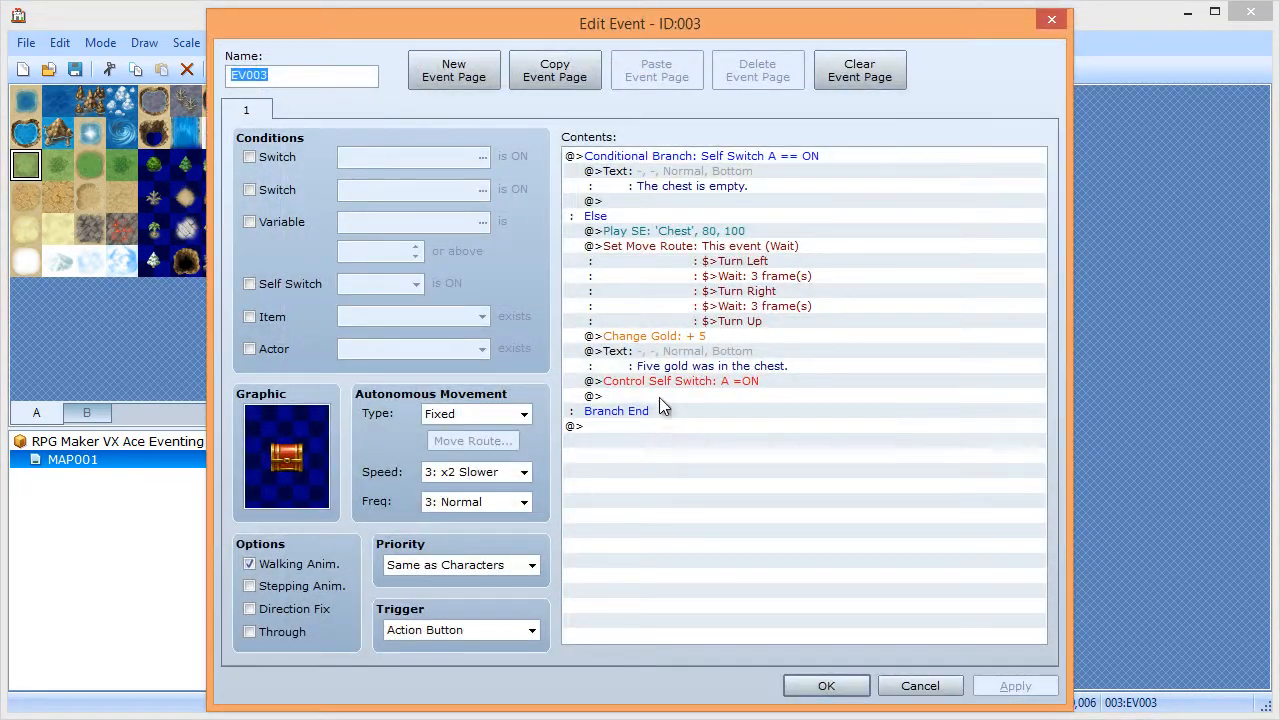
left_click(649, 160)
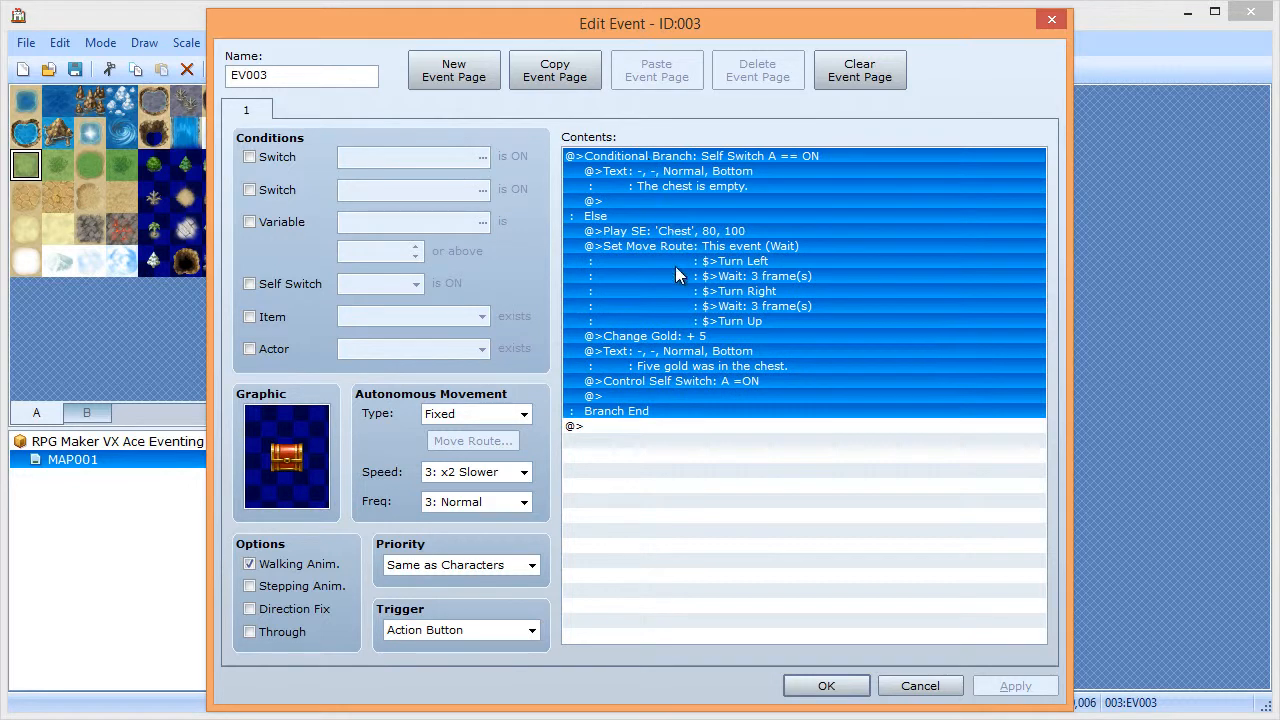
left_click(648, 175)
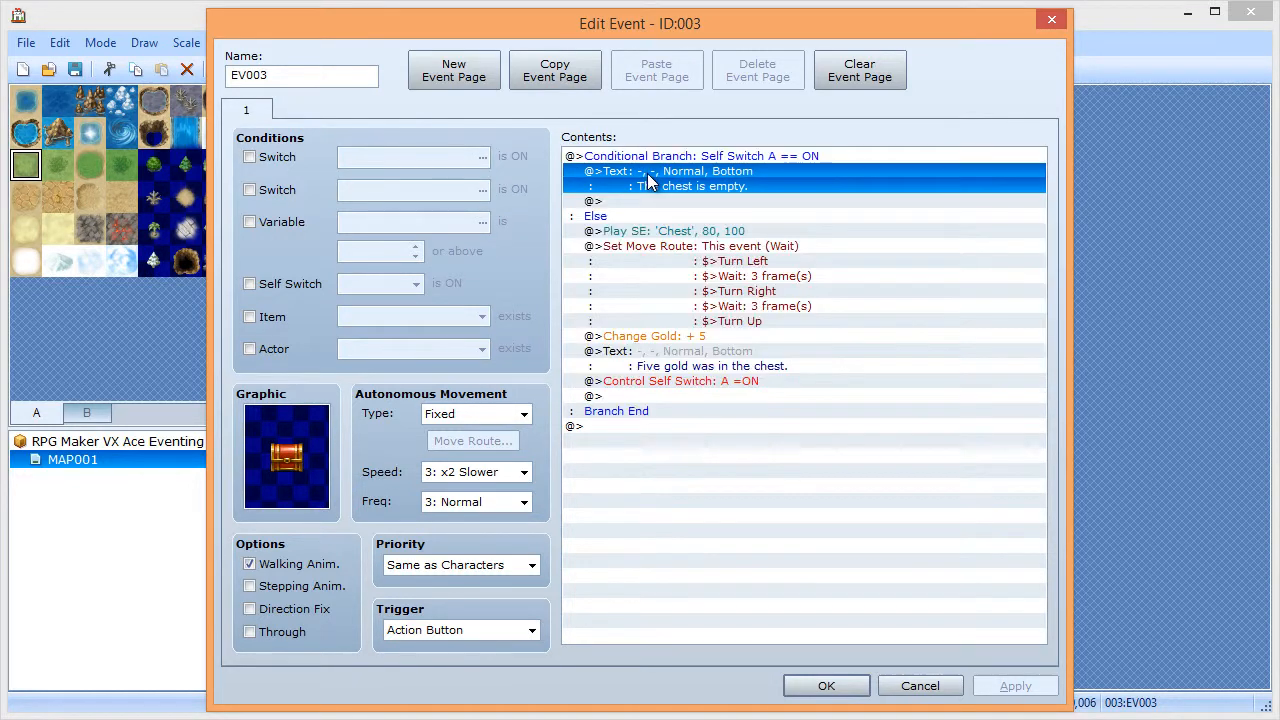
left_click(721, 158)
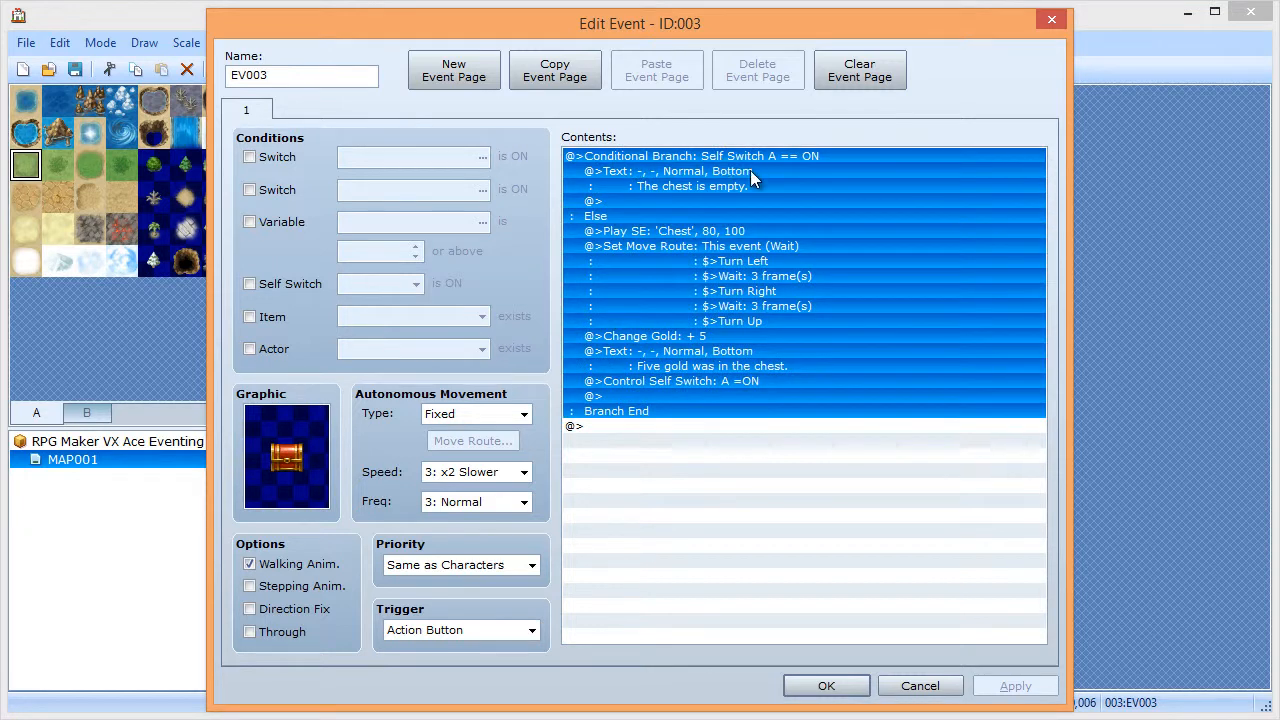
left_click(645, 180)
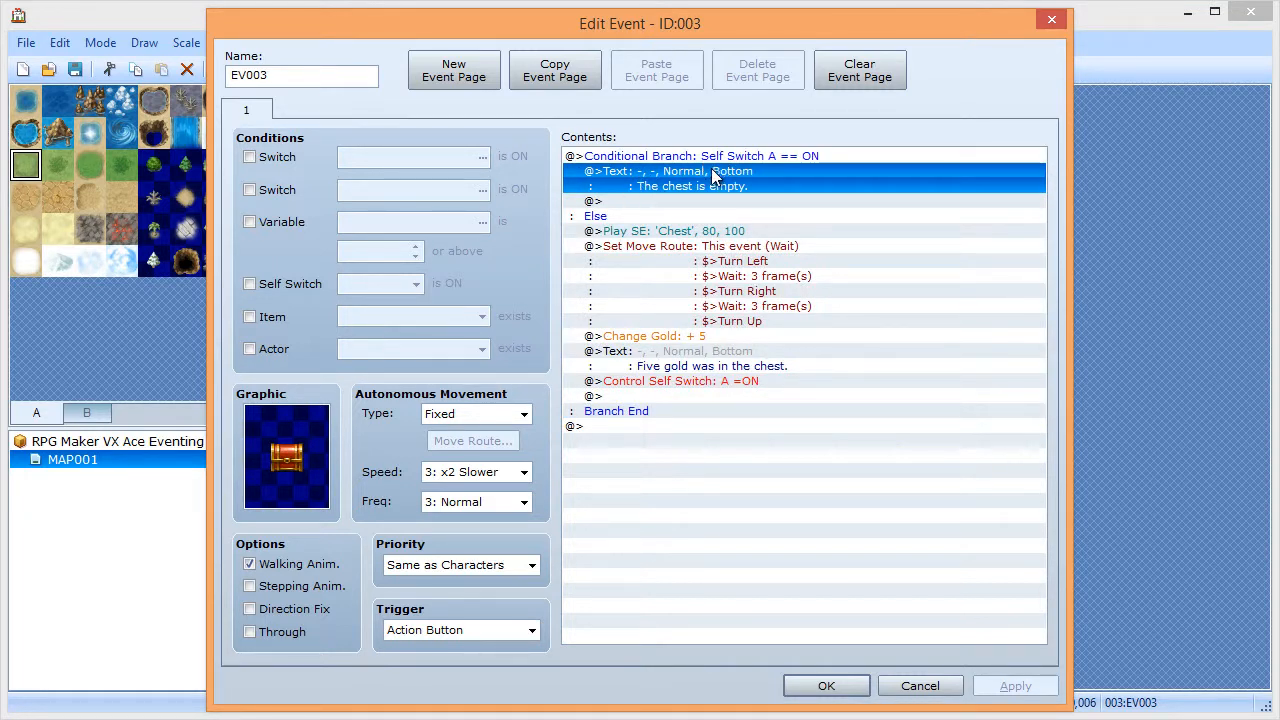
left_click(626, 216)
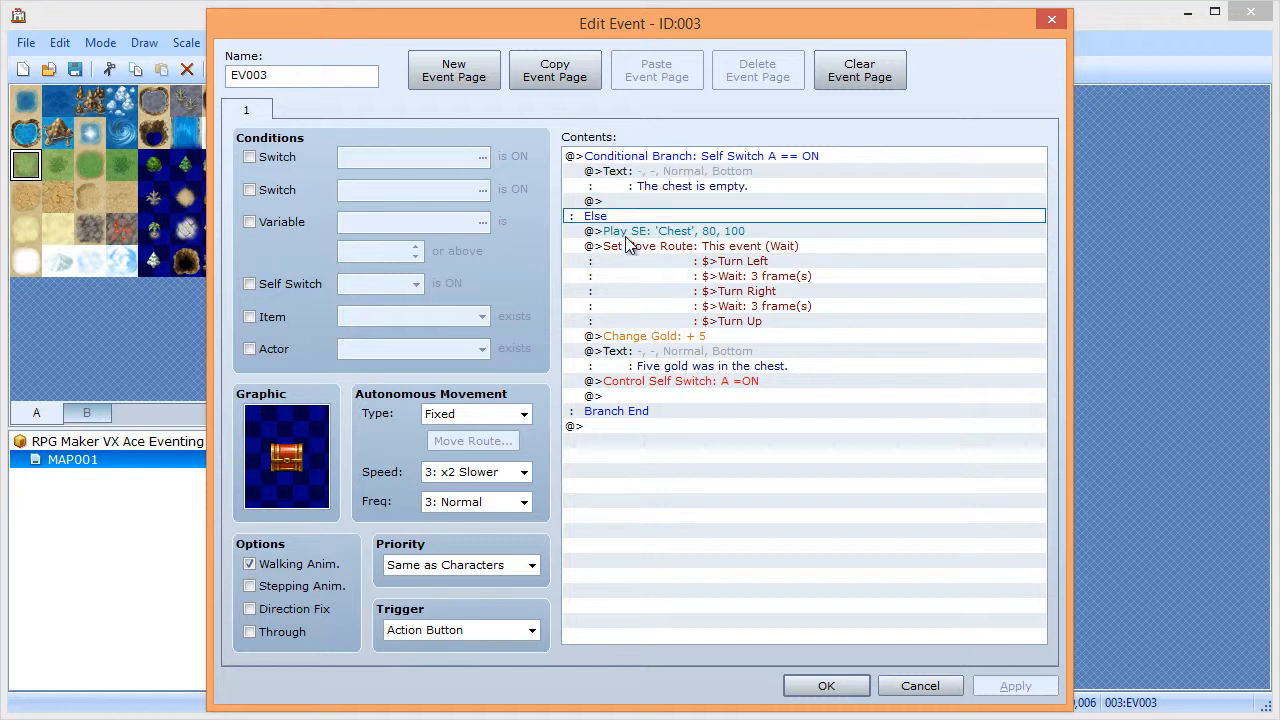
left_click(628, 231)
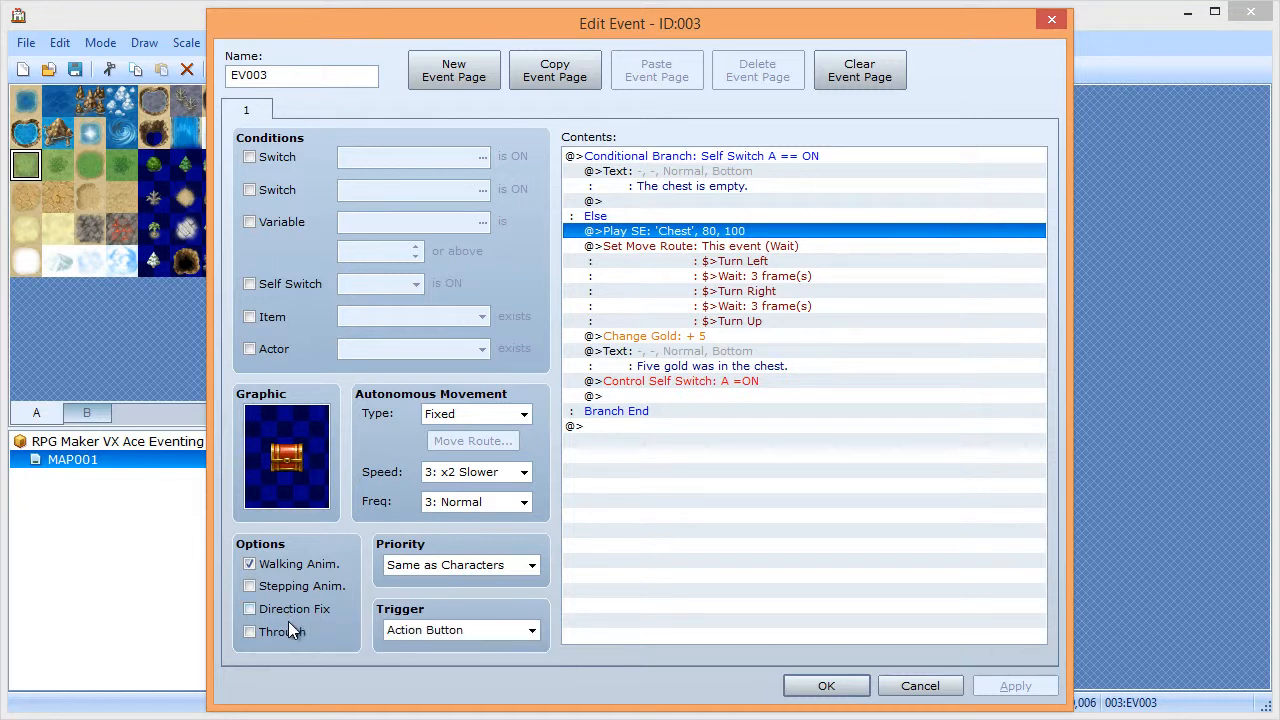
left_click(824, 686)
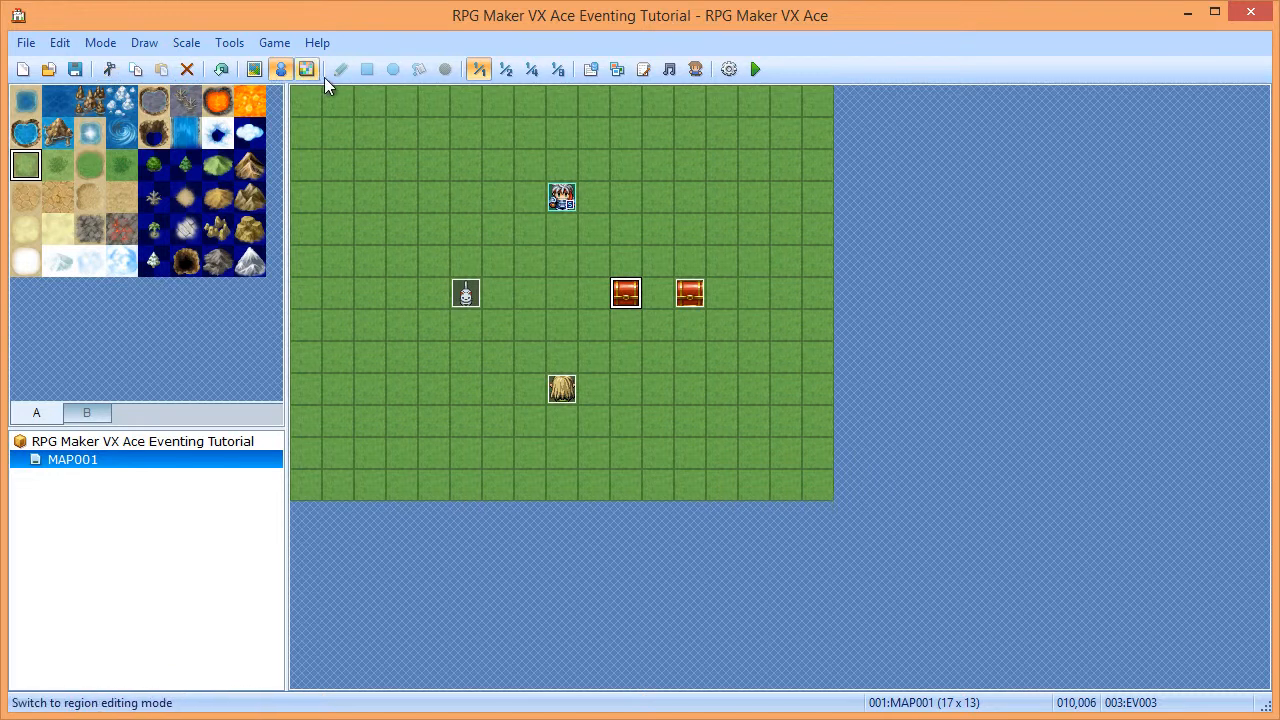
- Turn Direction Fix on and Walking Anim. off for chest event EV003
double_click(624, 300)
left_click(279, 611)
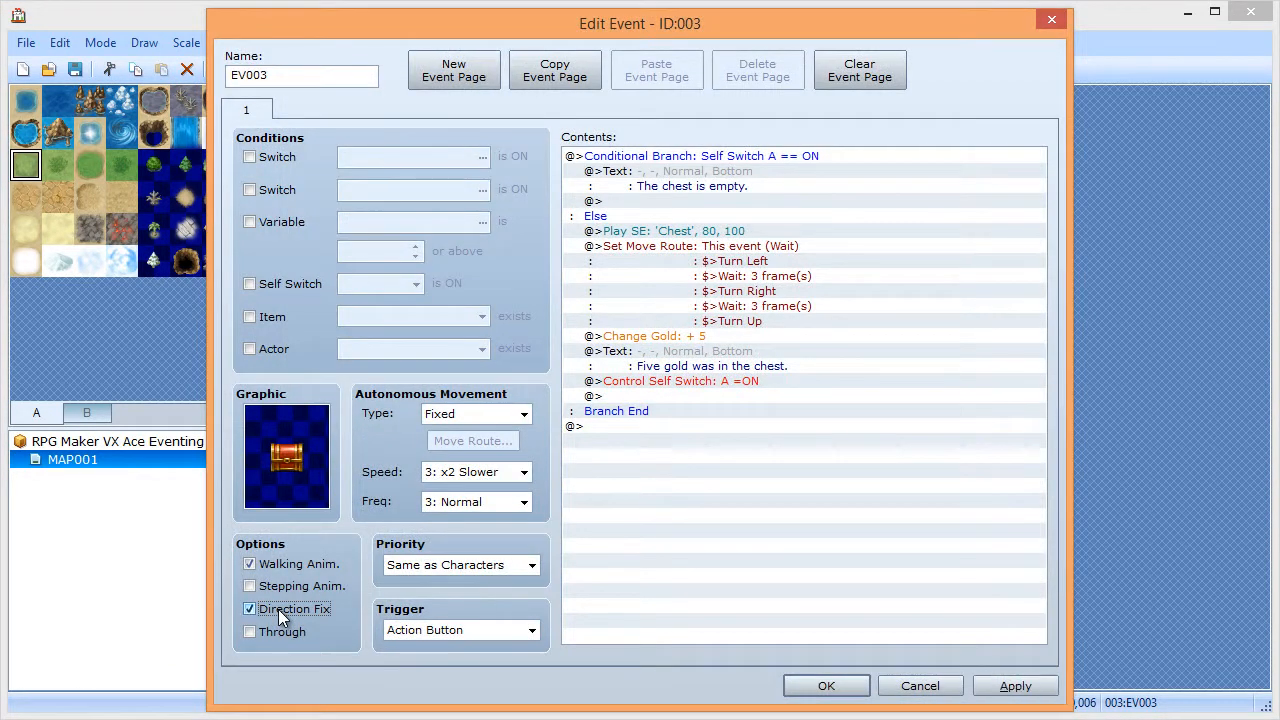
left_click(288, 566)
- Start the chest's move route with Direction Fix OFF and save the event
double_click(730, 257)
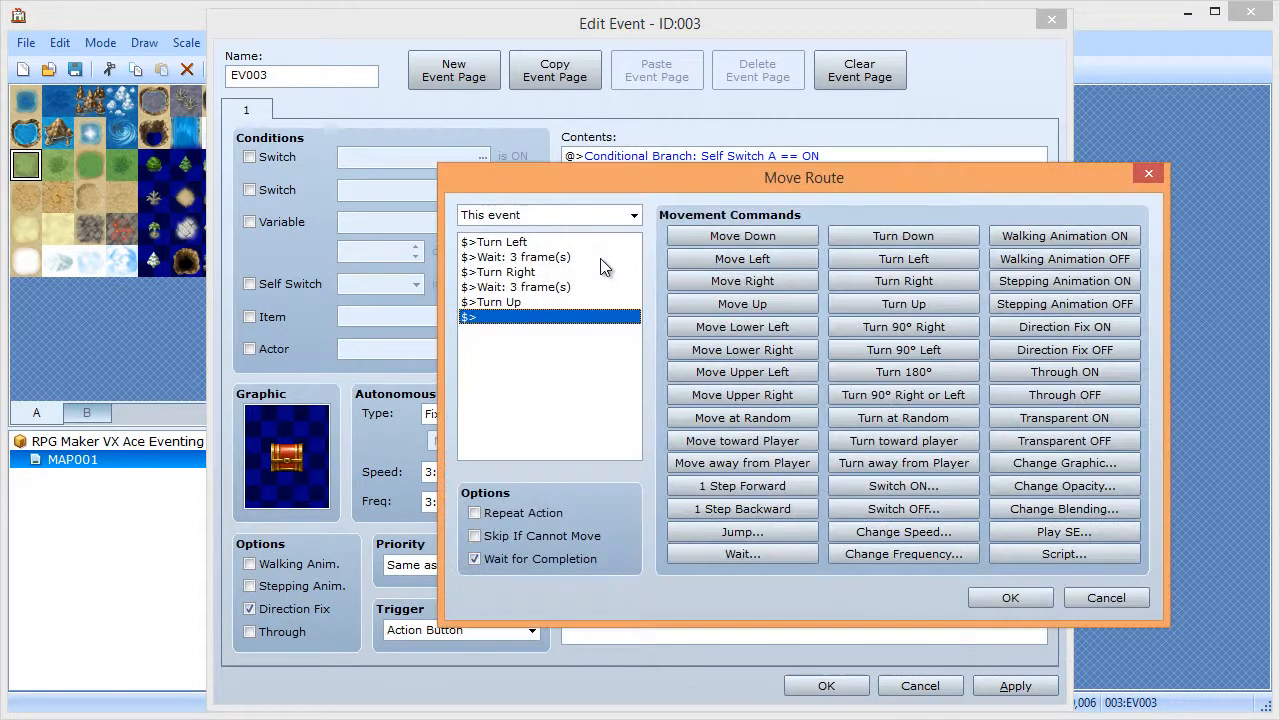
left_click(558, 243)
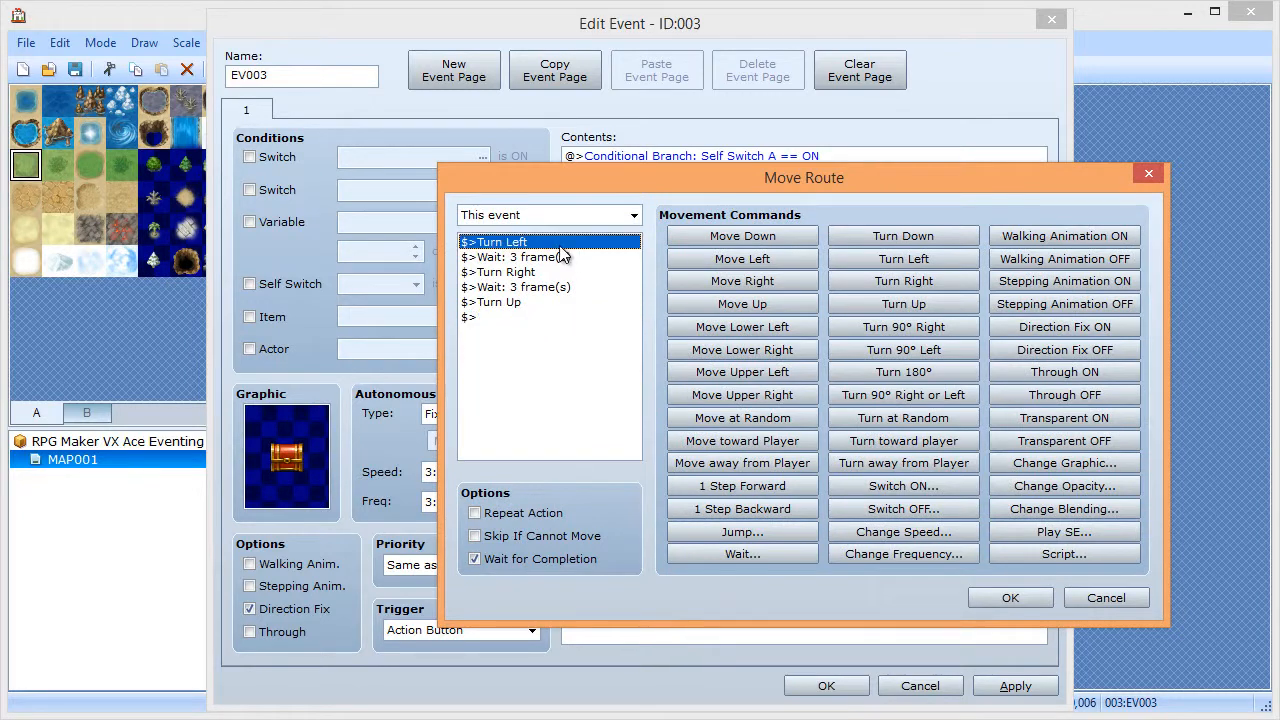
left_click(1062, 349)
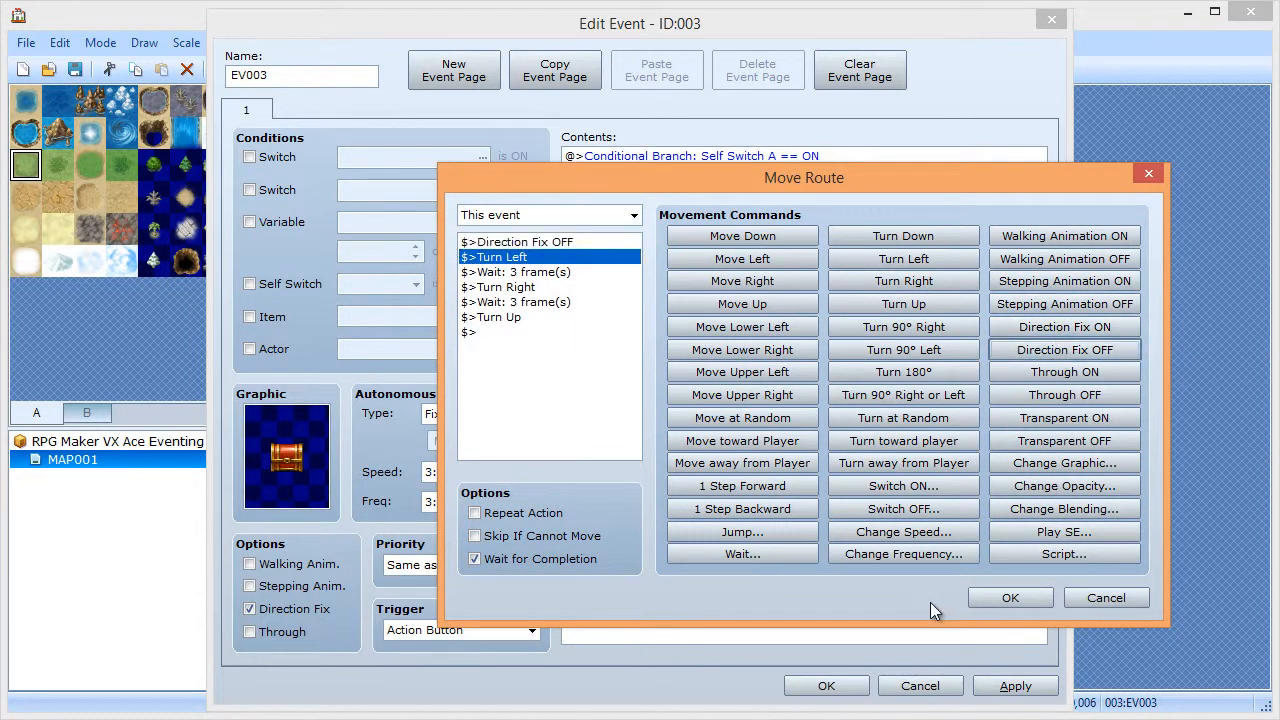
left_click(1000, 600)
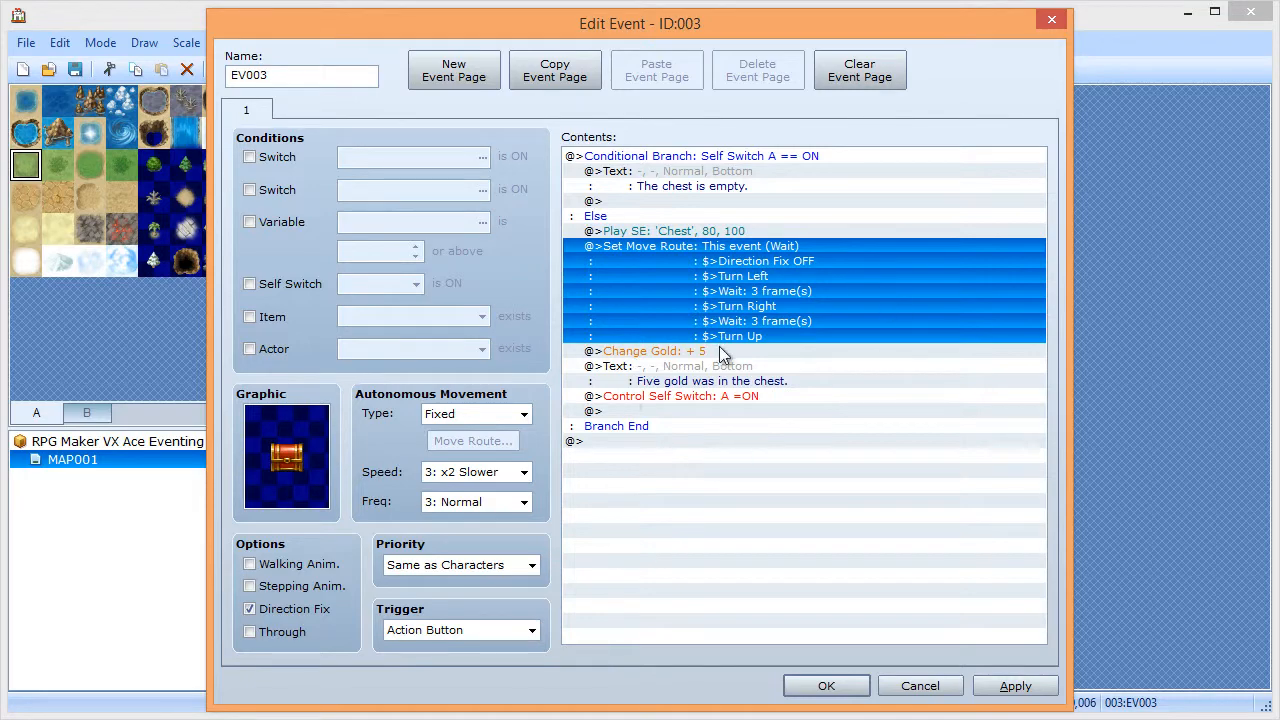
left_click(1008, 686)
left_click(812, 680)
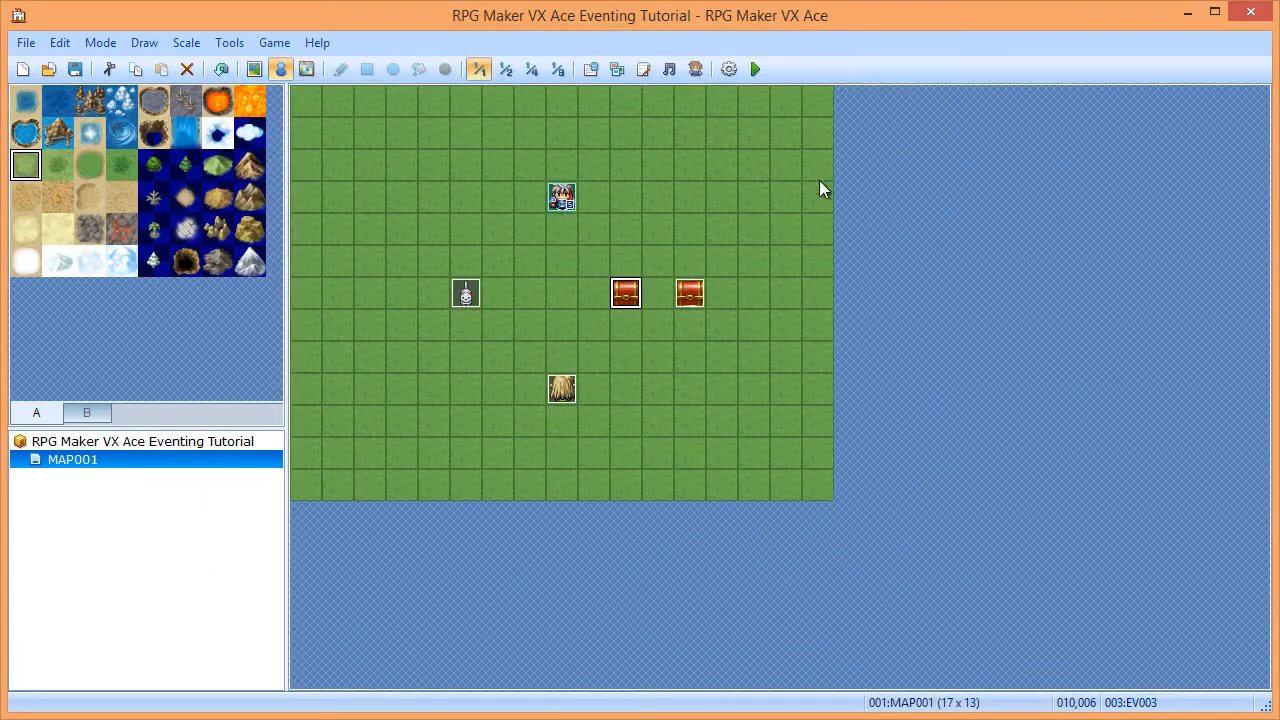
- Delete the Conditional Branch from the haystack event EV001
double_click(546, 387)
left_click(642, 160)
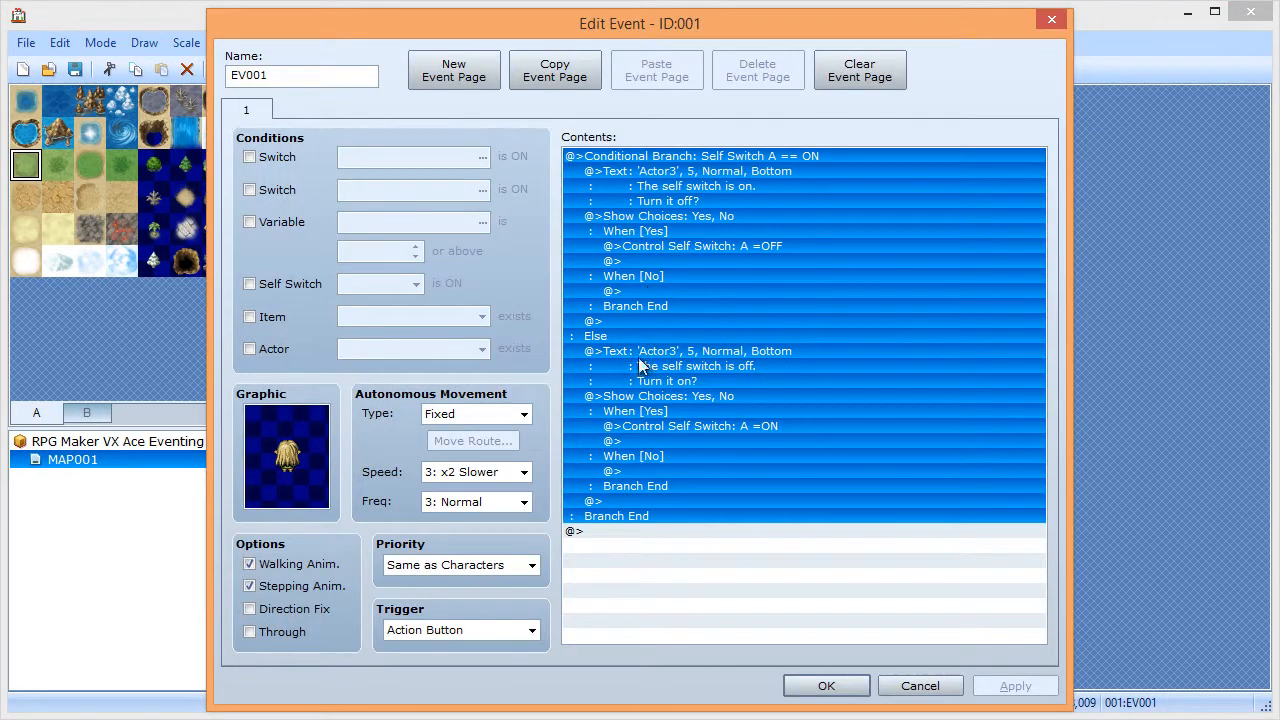
key("Delete")
- In a new Conditional Branch, browse Actor conditions for 001:Eric: party, name, class, skill, weapon
double_click(633, 159)
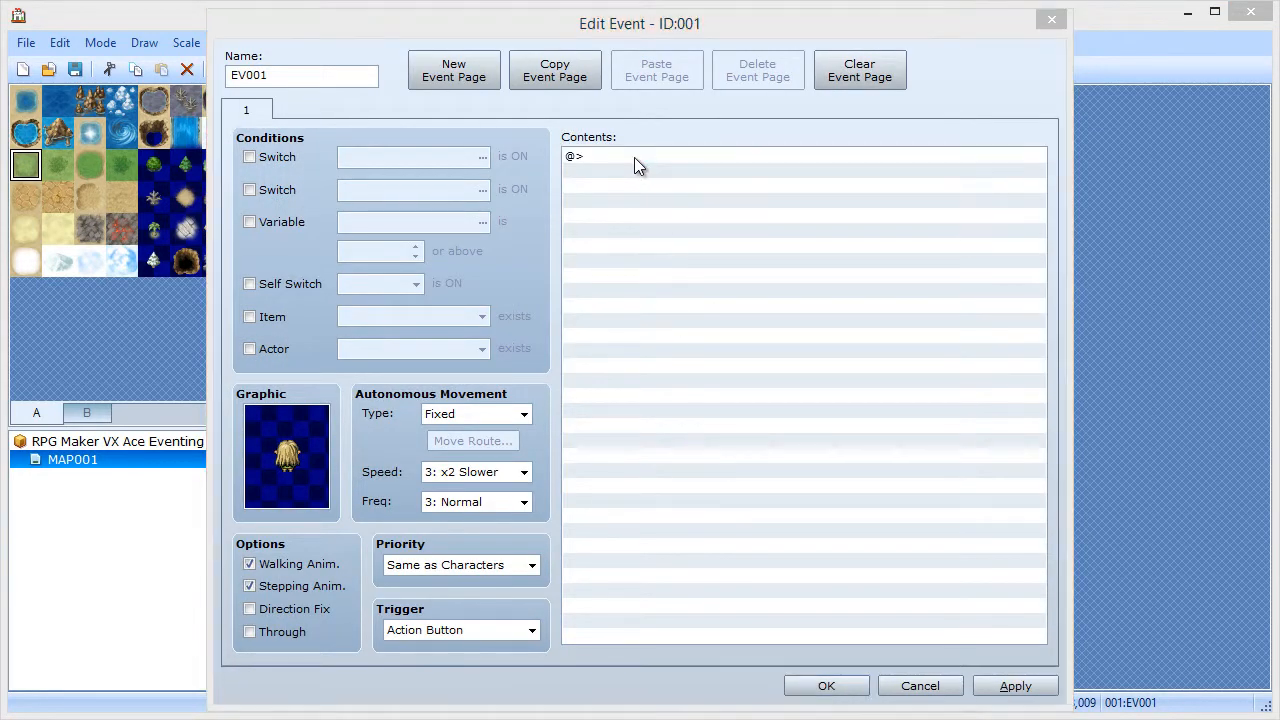
left_click(692, 467)
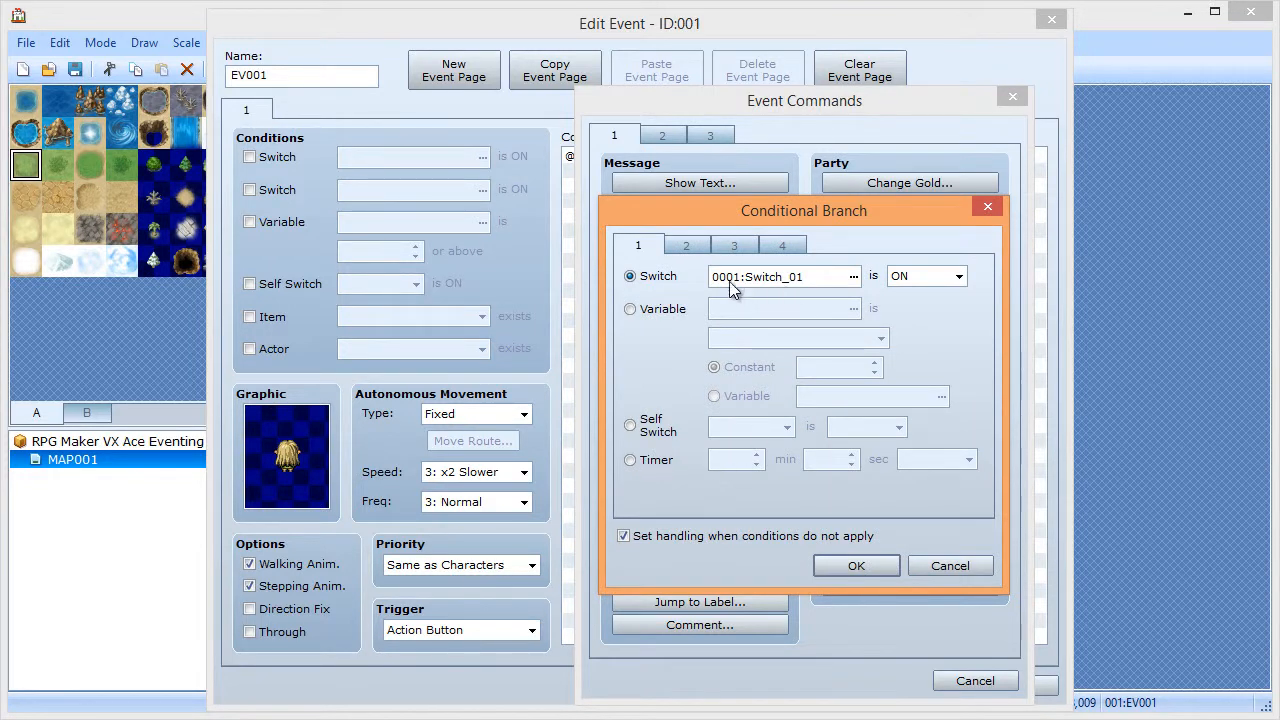
left_click(688, 246)
left_click(640, 276)
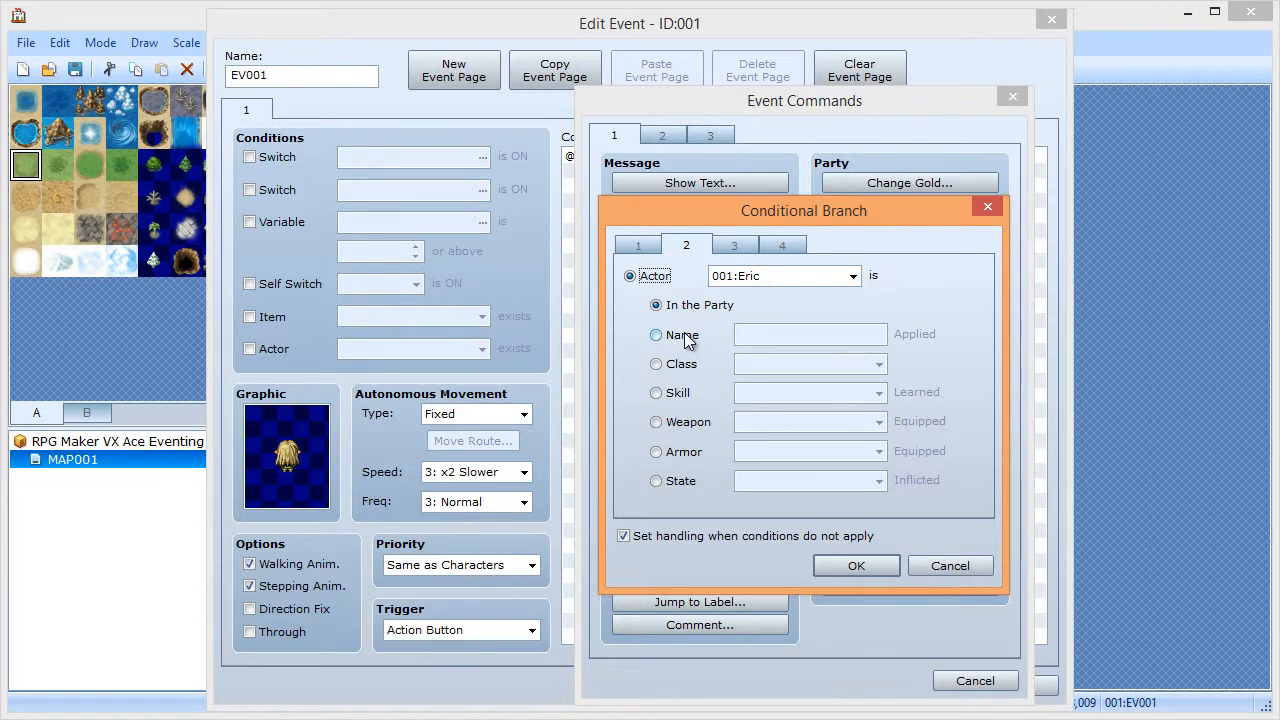
left_click(799, 276)
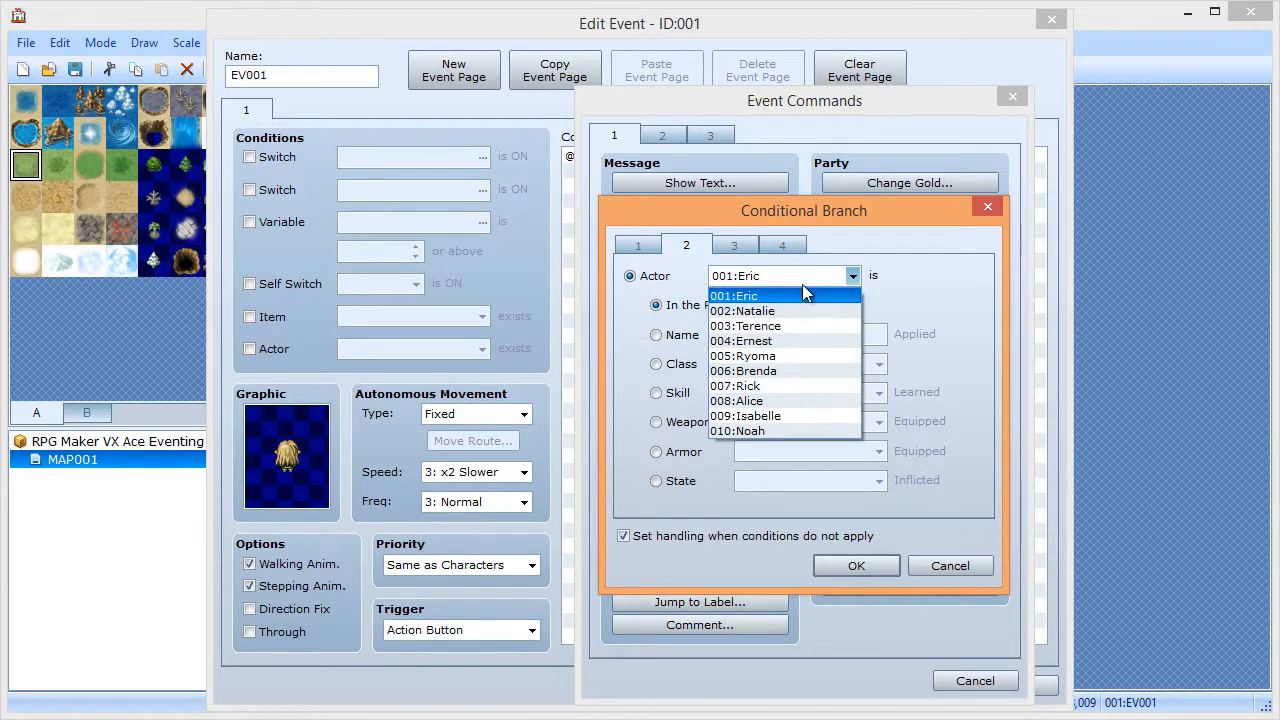
left_click(796, 276)
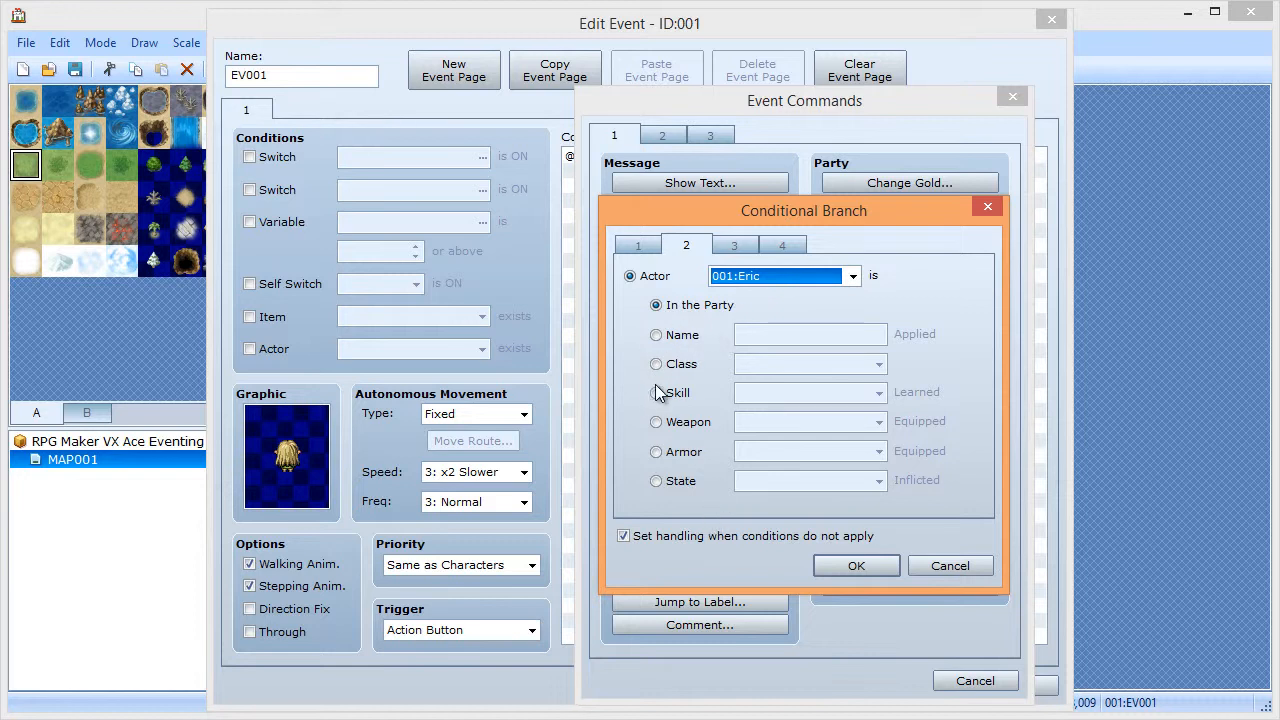
left_click(686, 340)
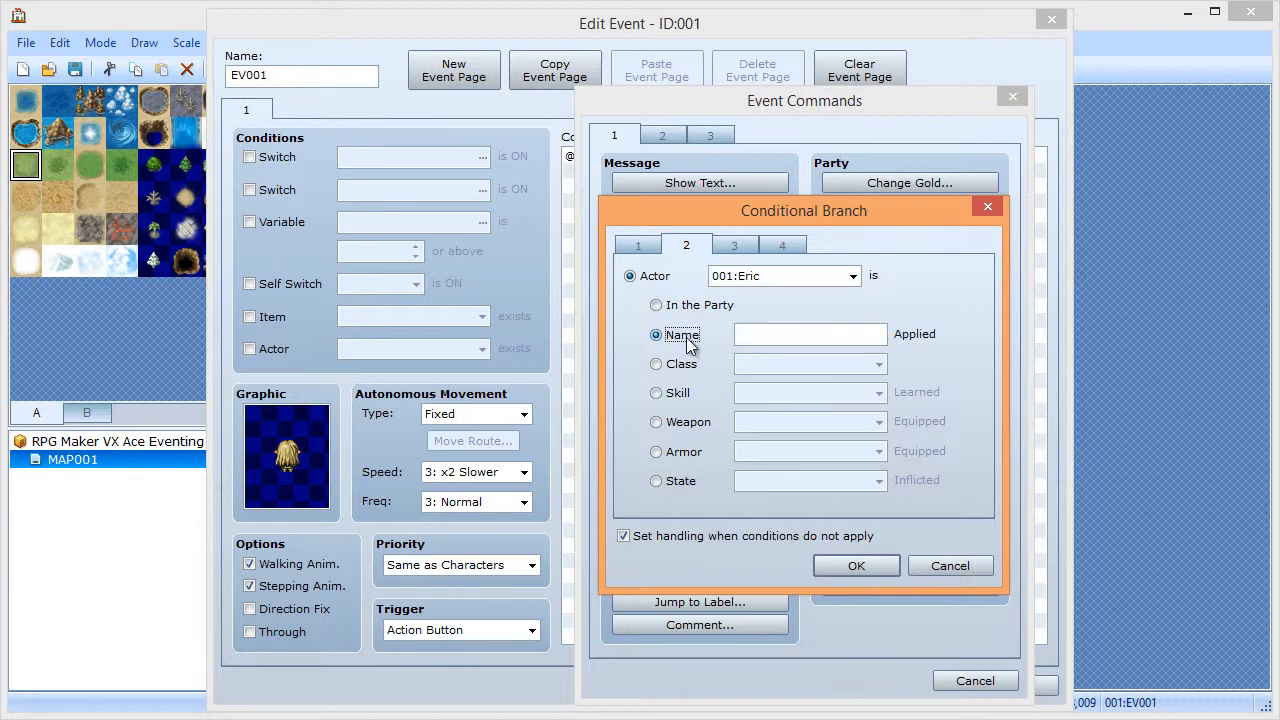
left_click(686, 366)
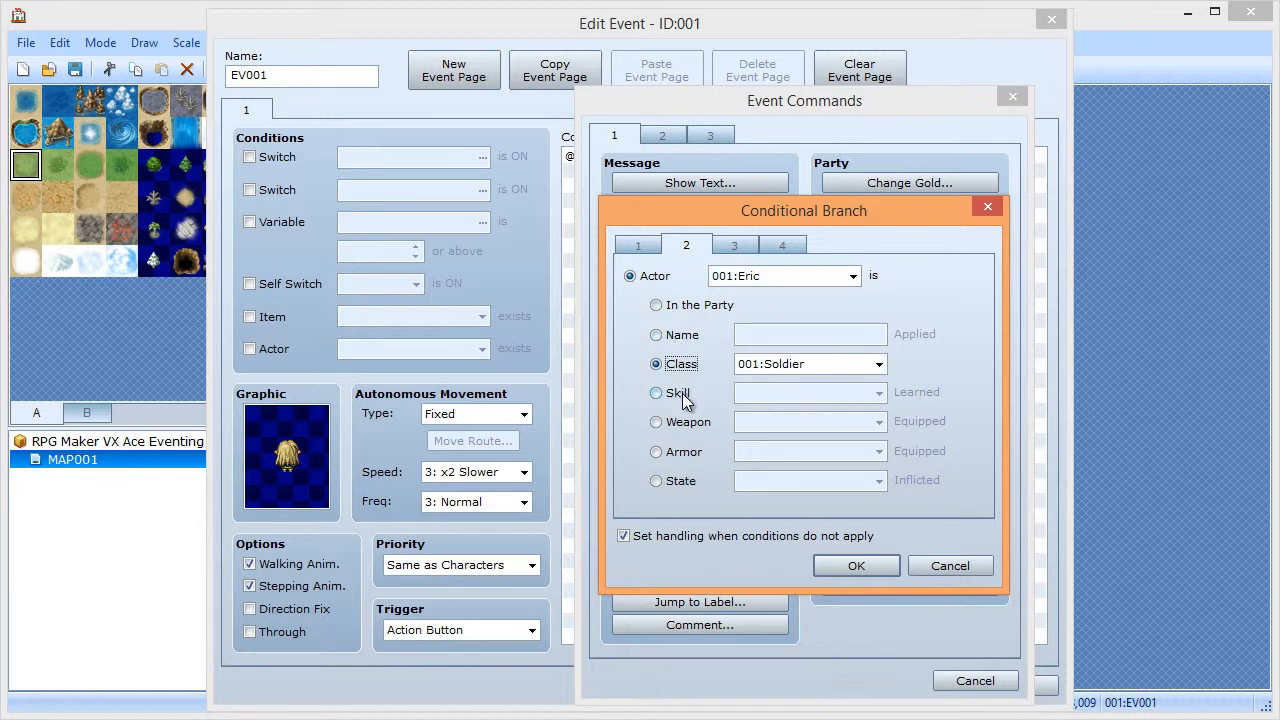
left_click(680, 395)
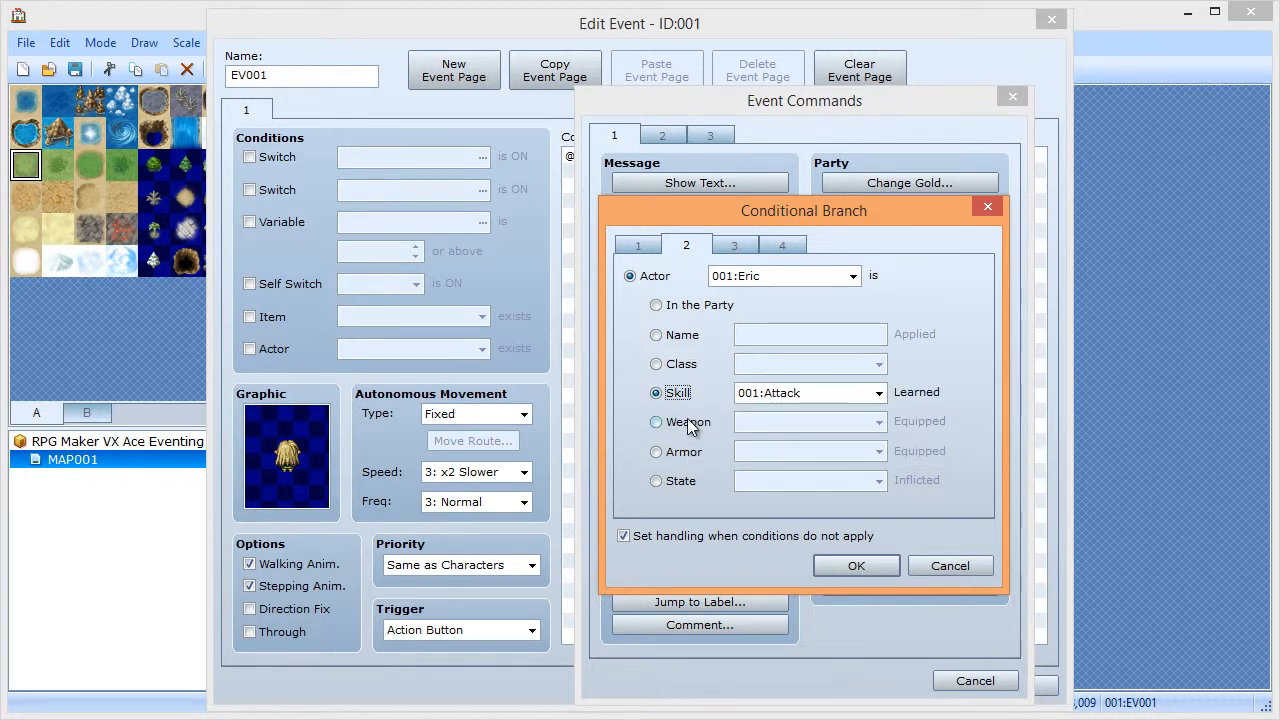
left_click(678, 364)
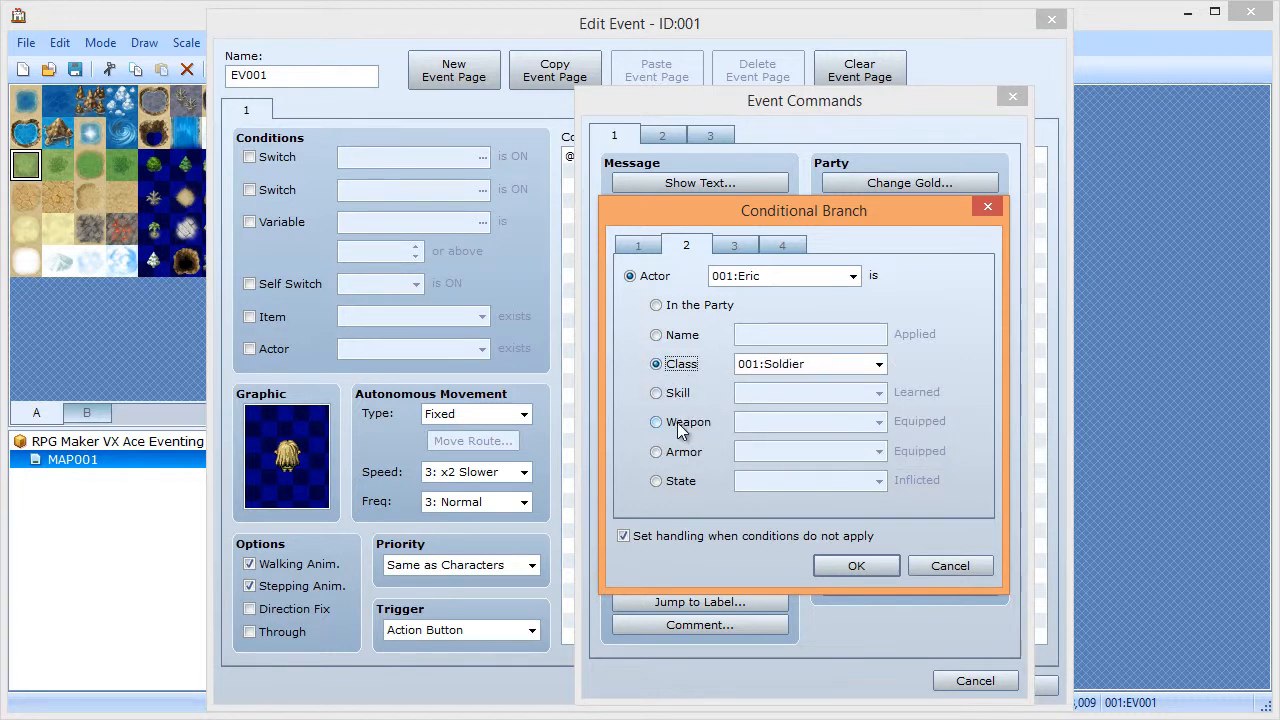
left_click(680, 423)
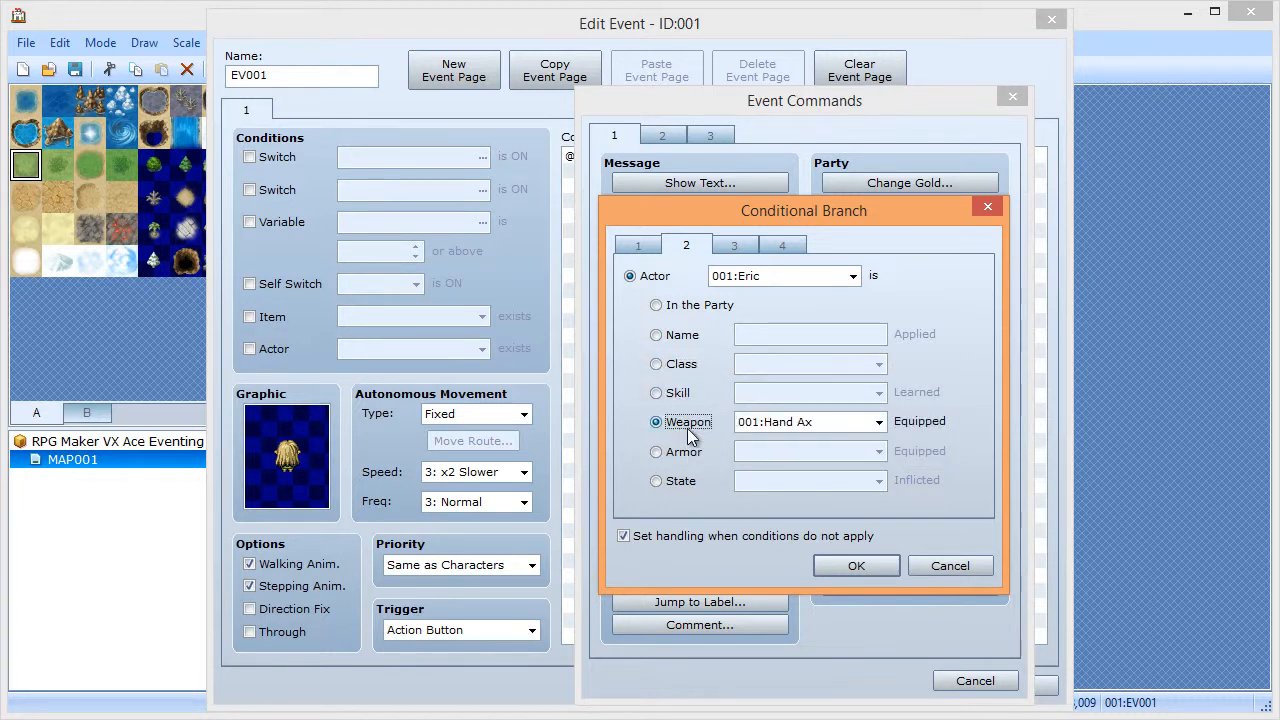
left_click(664, 306)
- Browse the Character condition options, keeping Player facing Down
left_click(633, 250)
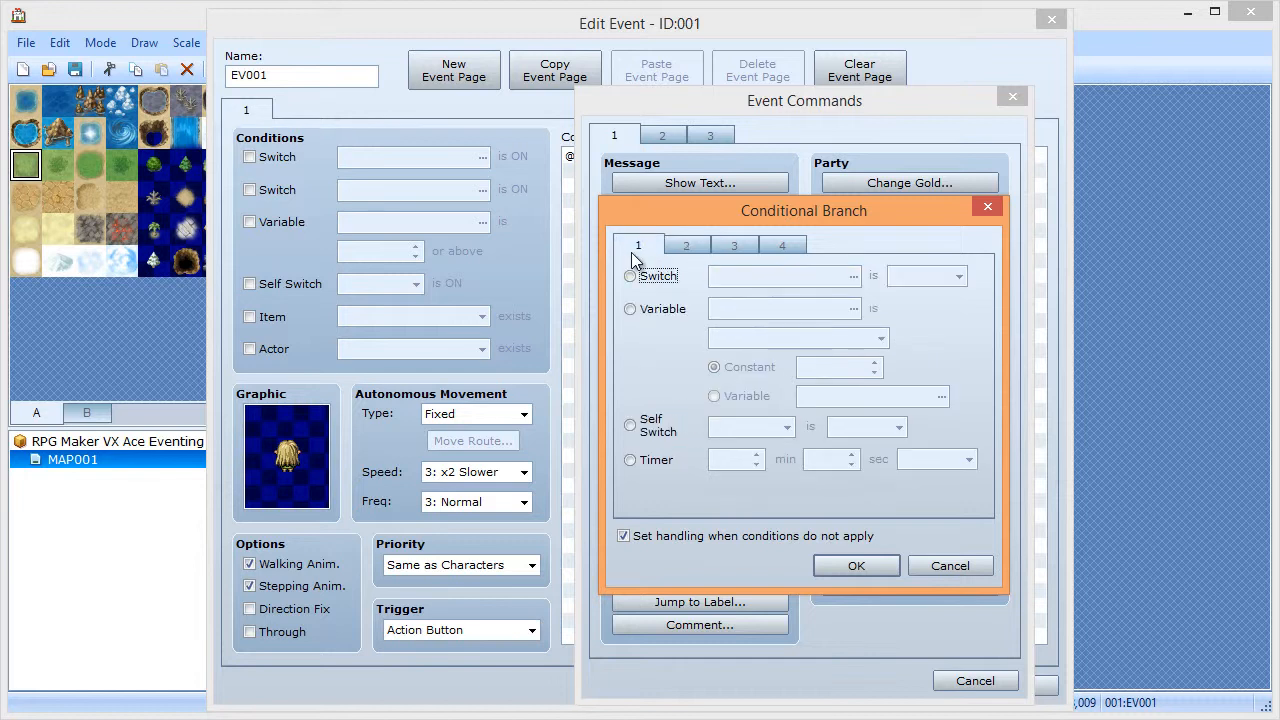
left_click(743, 240)
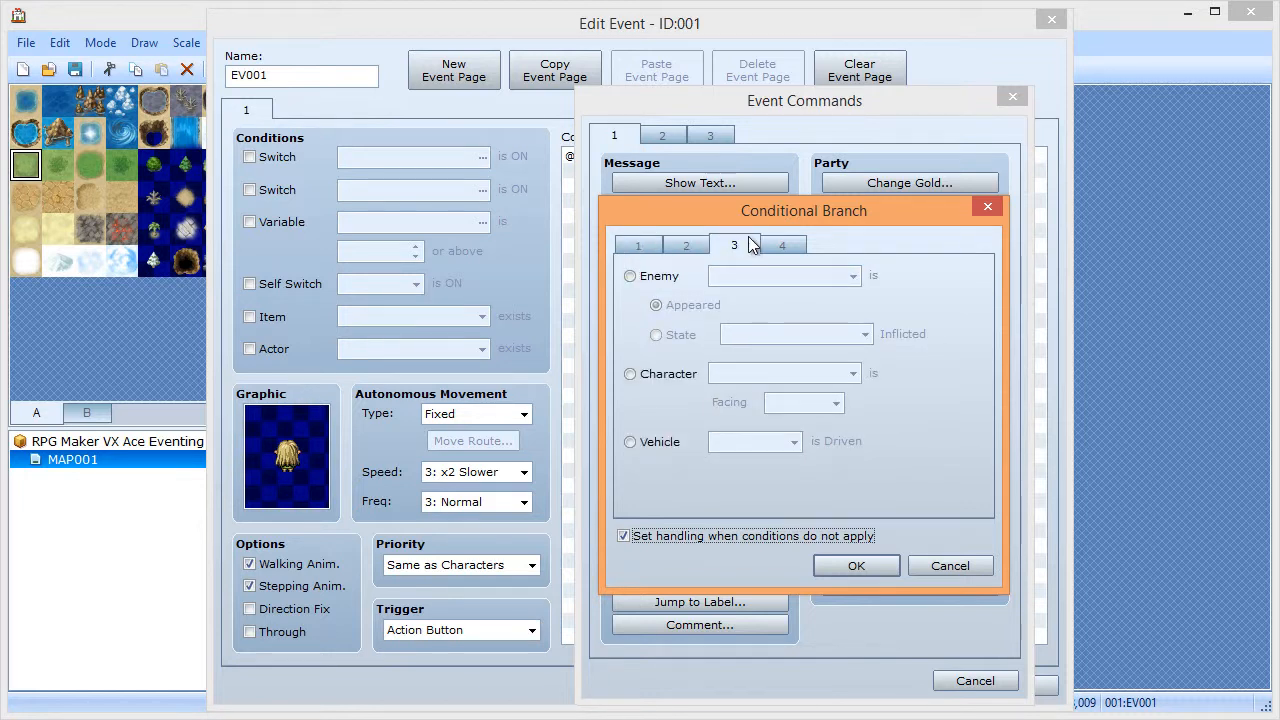
left_click(632, 373)
left_click(800, 372)
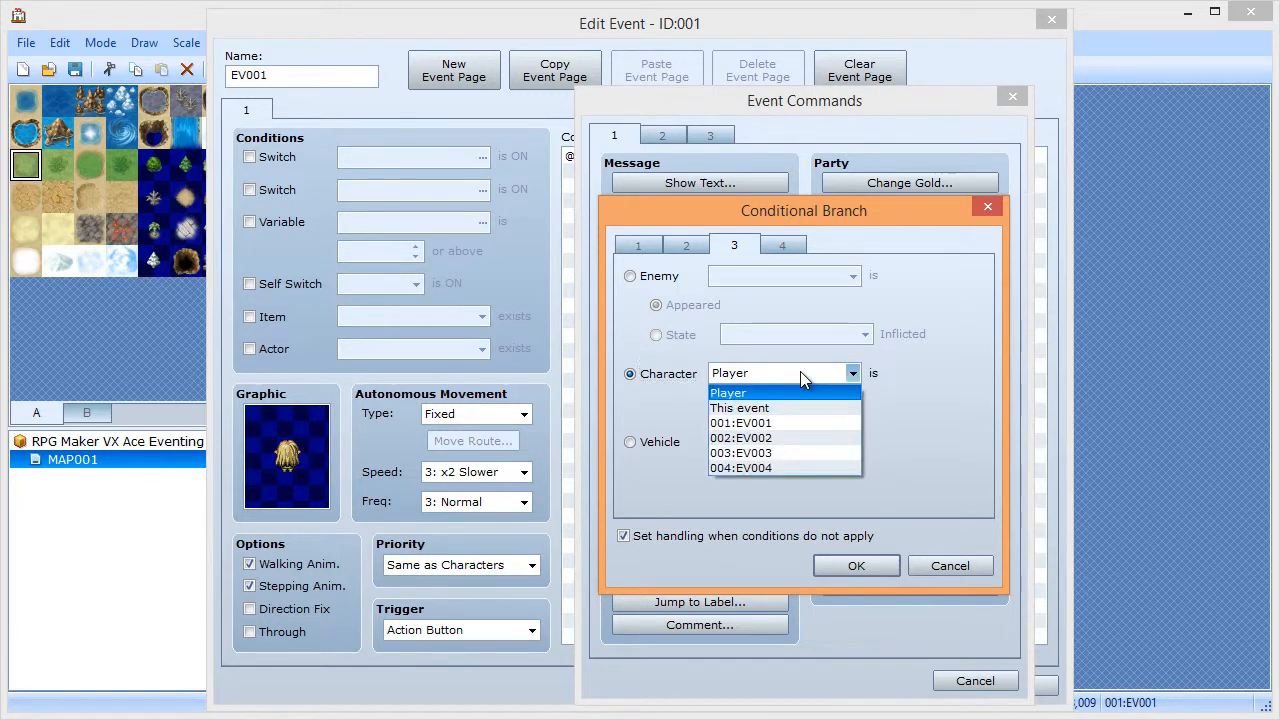
left_click(800, 372)
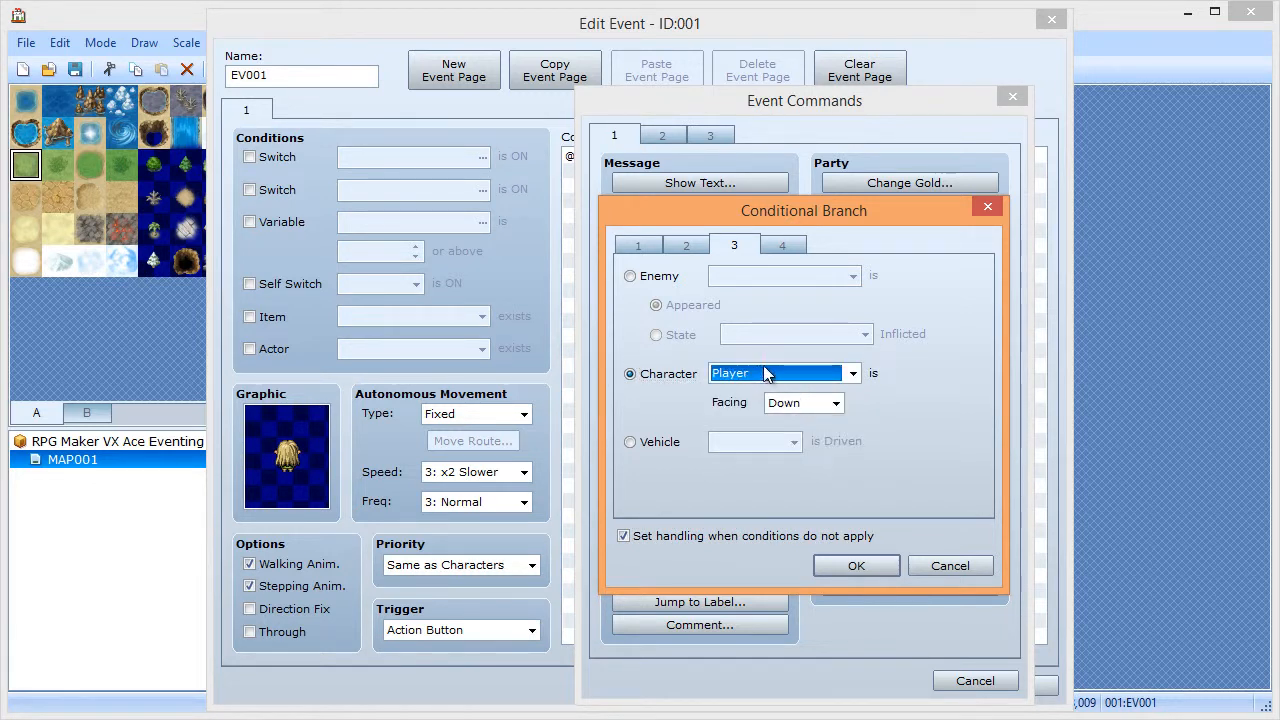
left_click(761, 370)
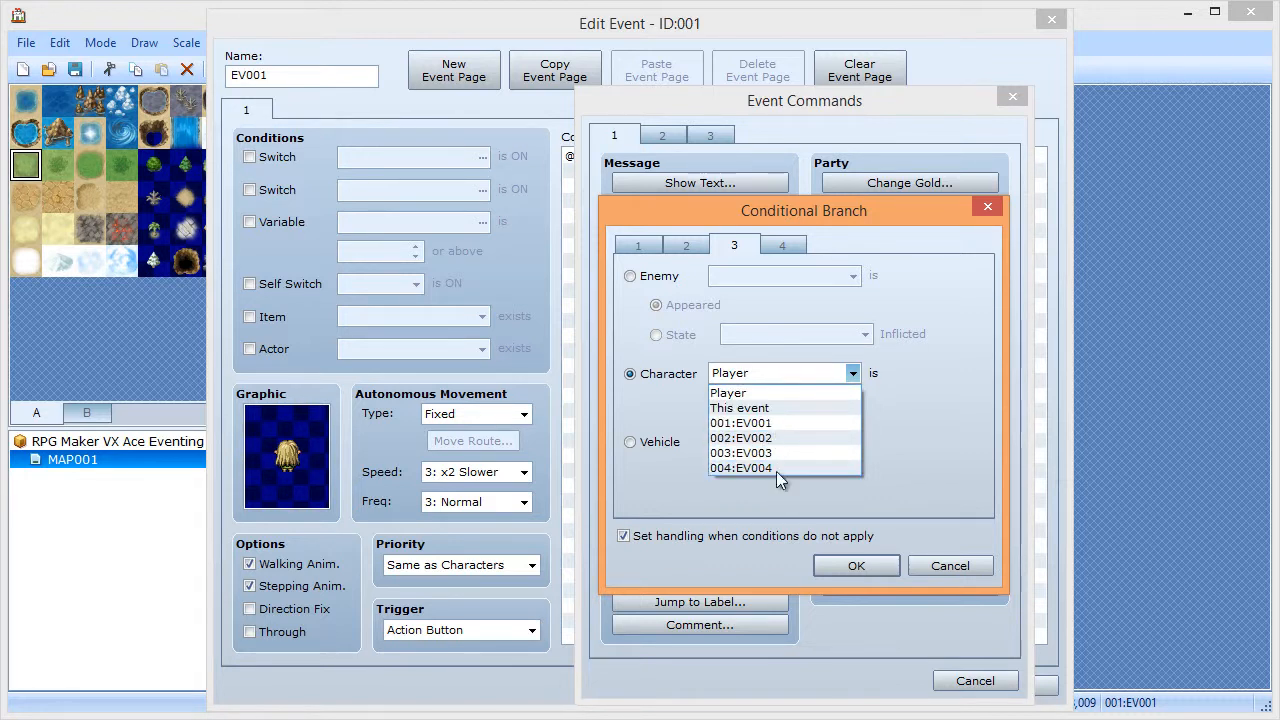
left_click(773, 375)
left_click(795, 405)
left_click(795, 421)
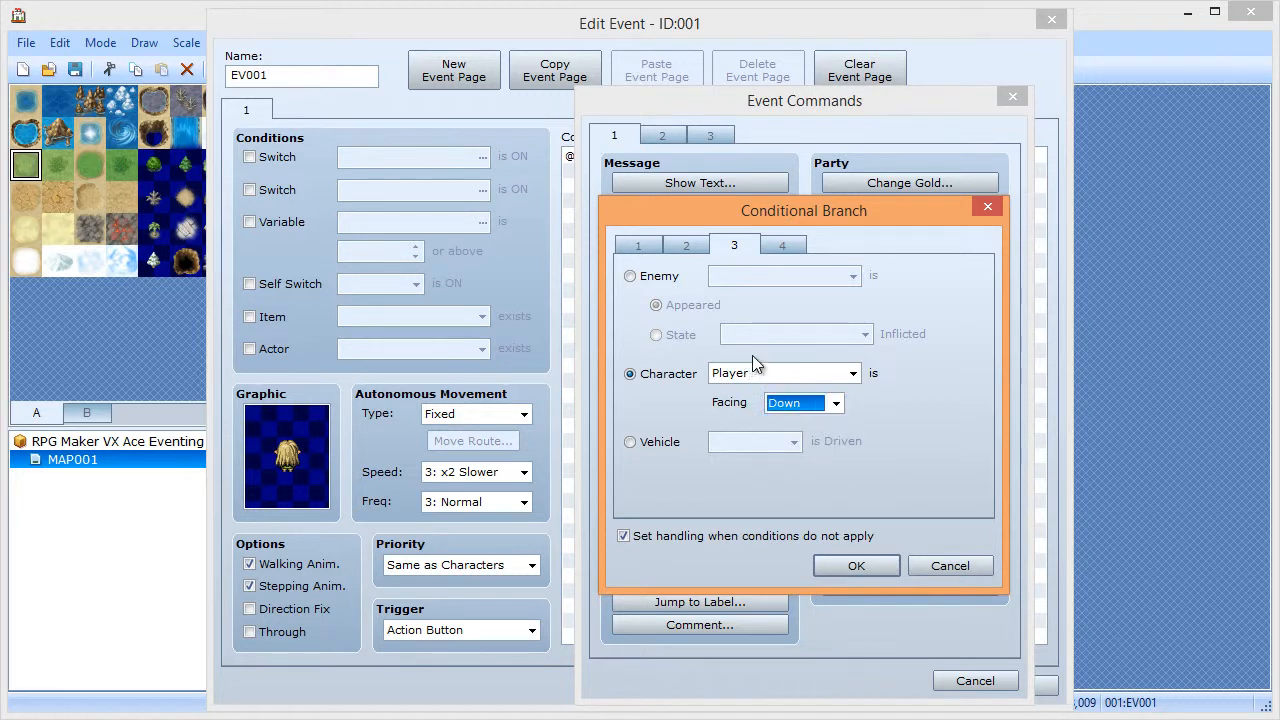
- Look at the Gold condition, then cancel the Conditional Branch
left_click(790, 247)
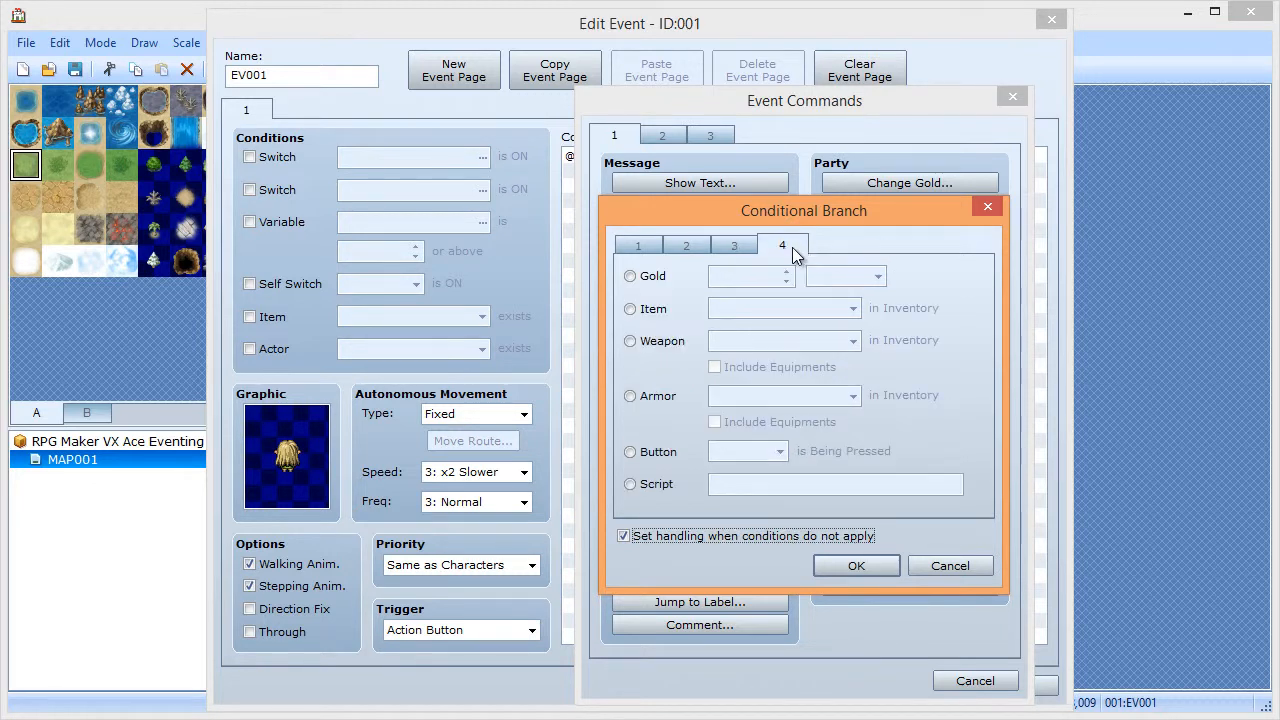
left_click(641, 277)
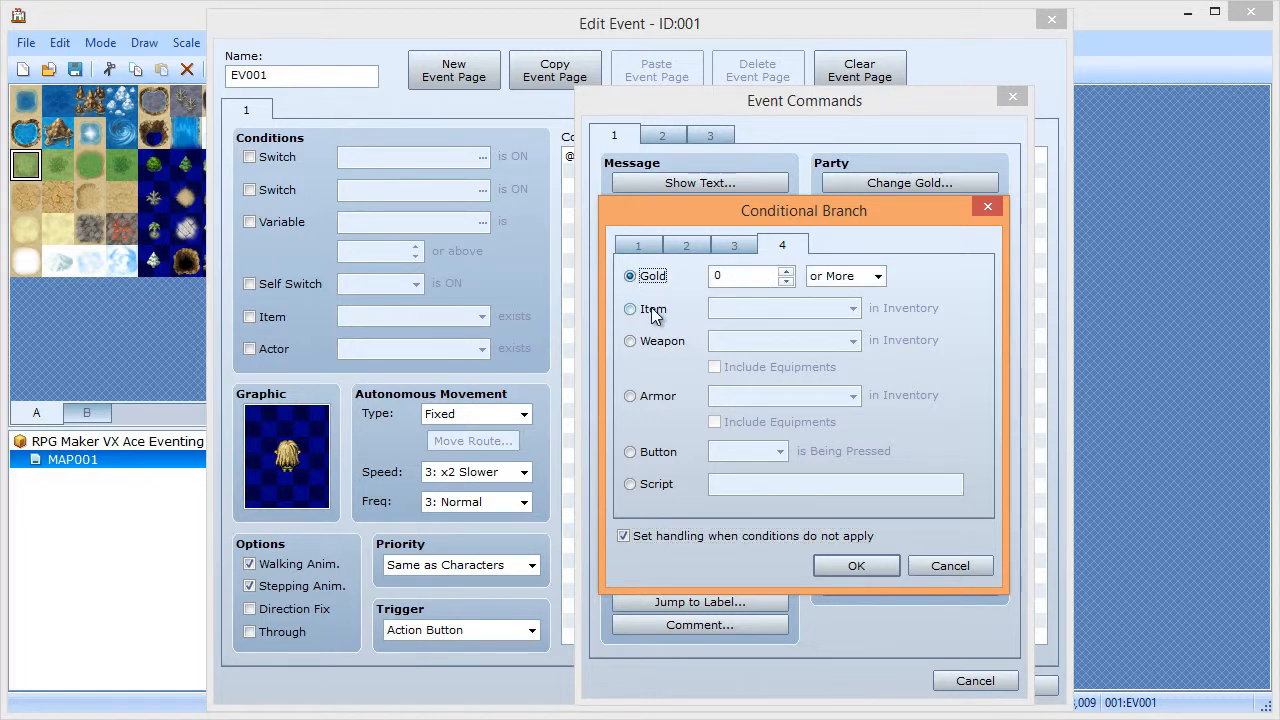
left_click(945, 565)
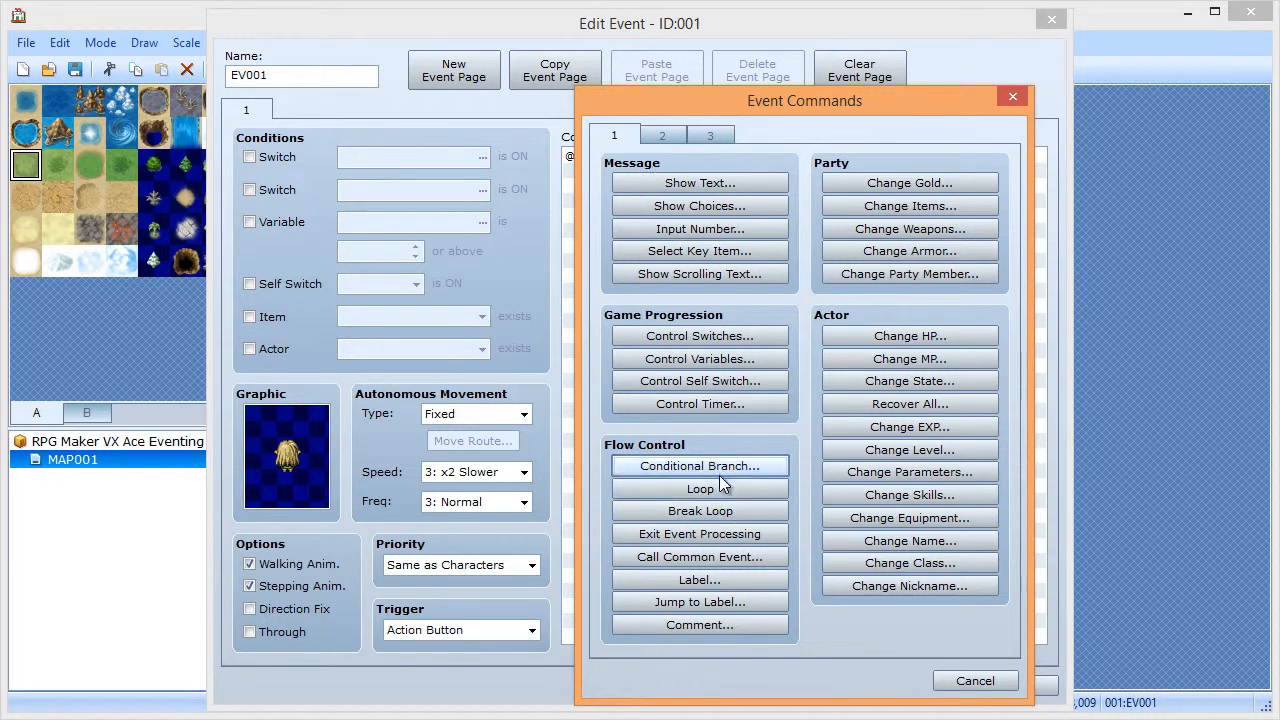
- Add a Loop to EV001 and then delete it again
left_click(965, 682)
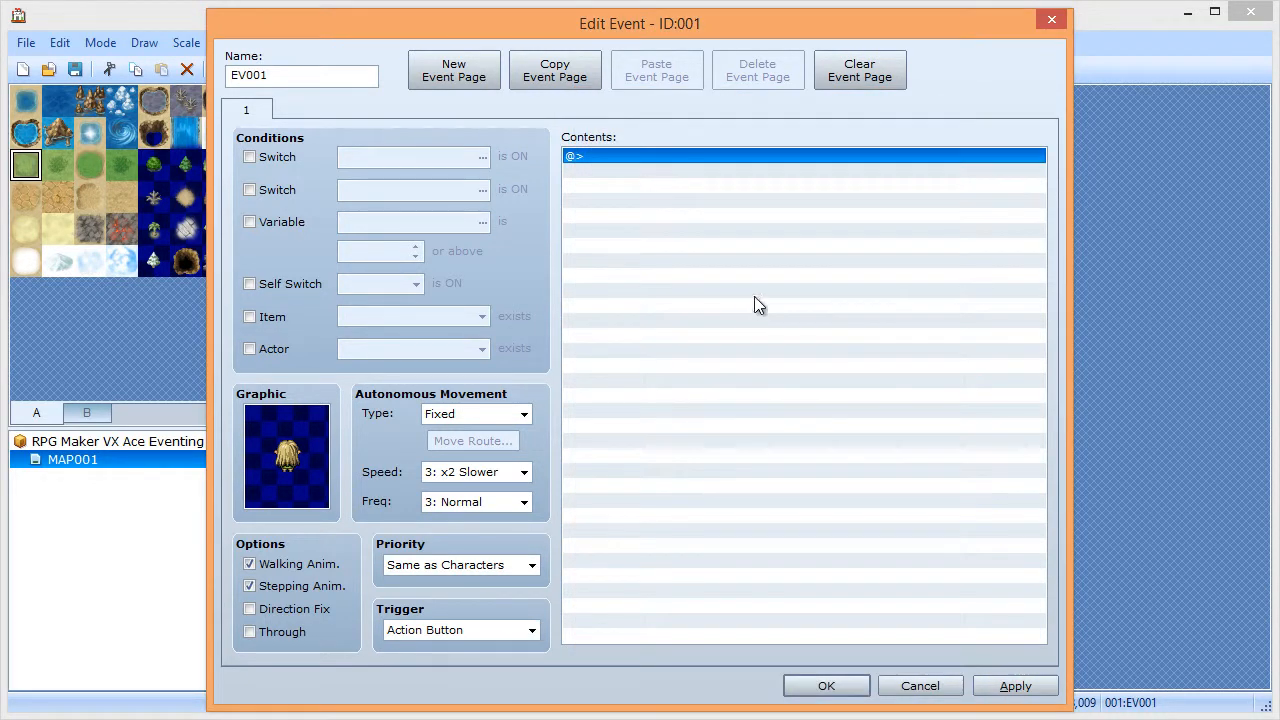
double_click(620, 161)
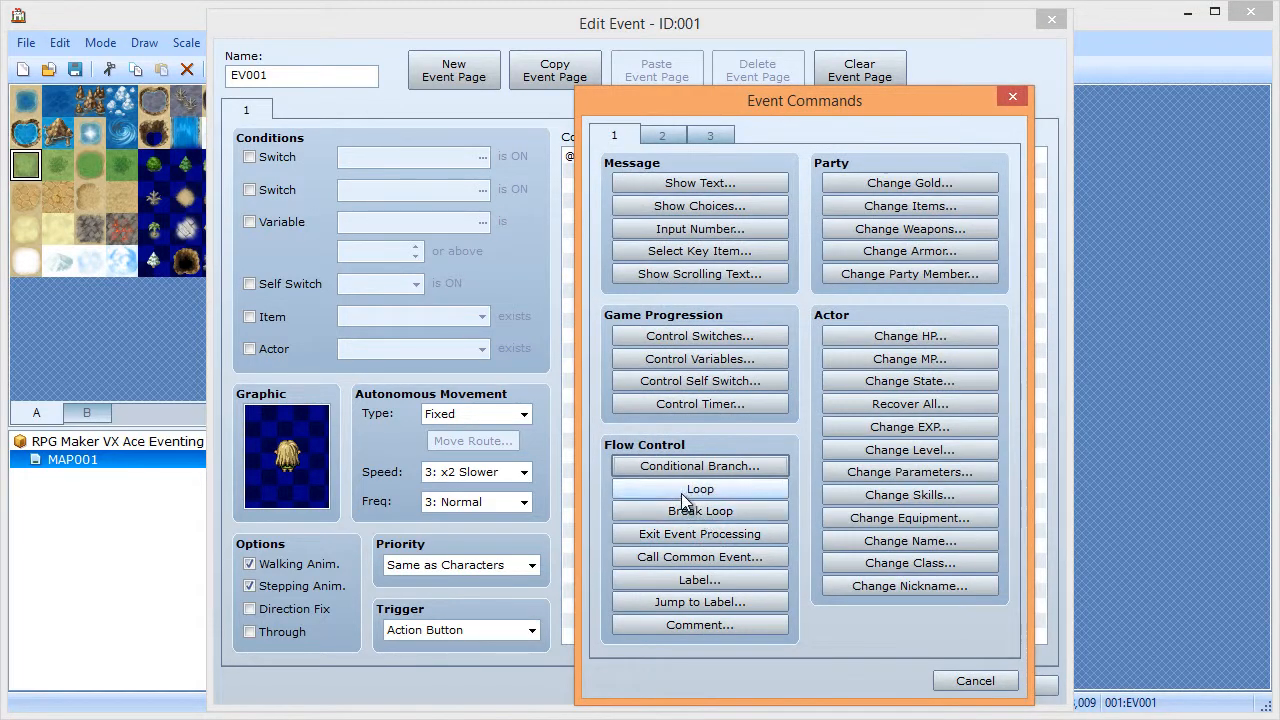
left_click(685, 494)
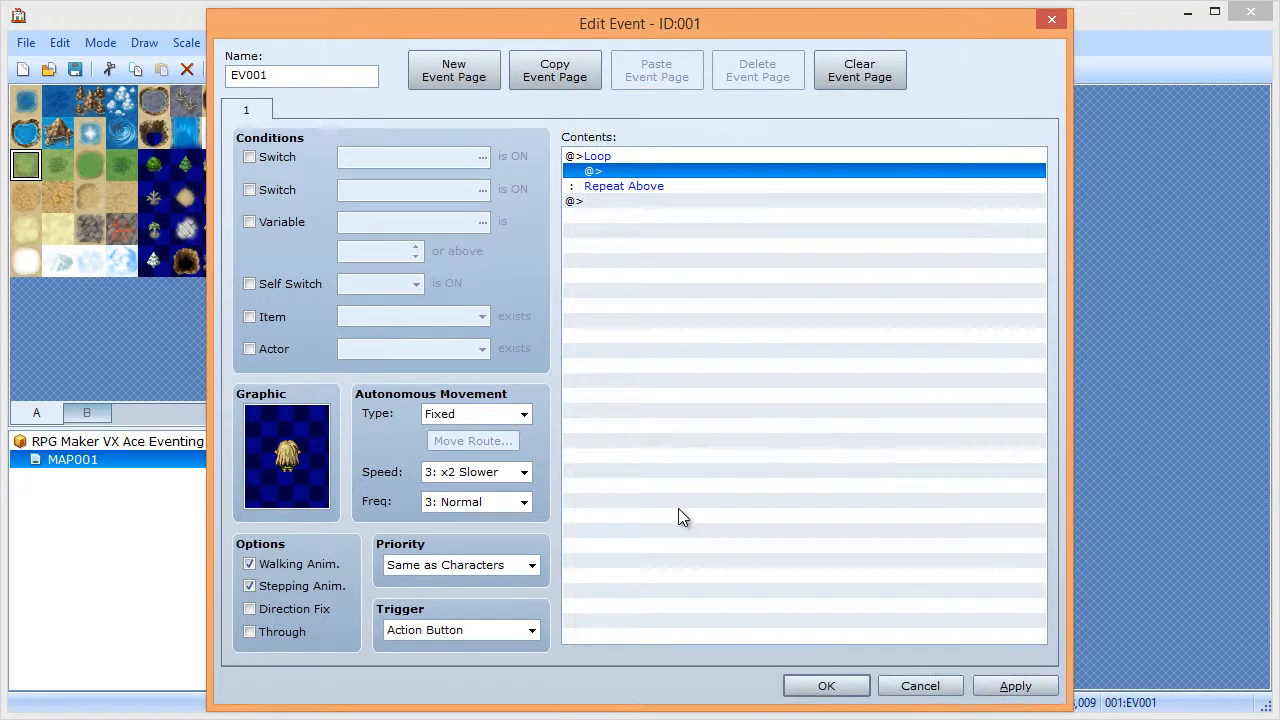
left_click(630, 157)
key("Delete")
- Add a Conditional Branch testing Variable 0001:VAR01 less than or equal to constant 10, with Else
double_click(629, 157)
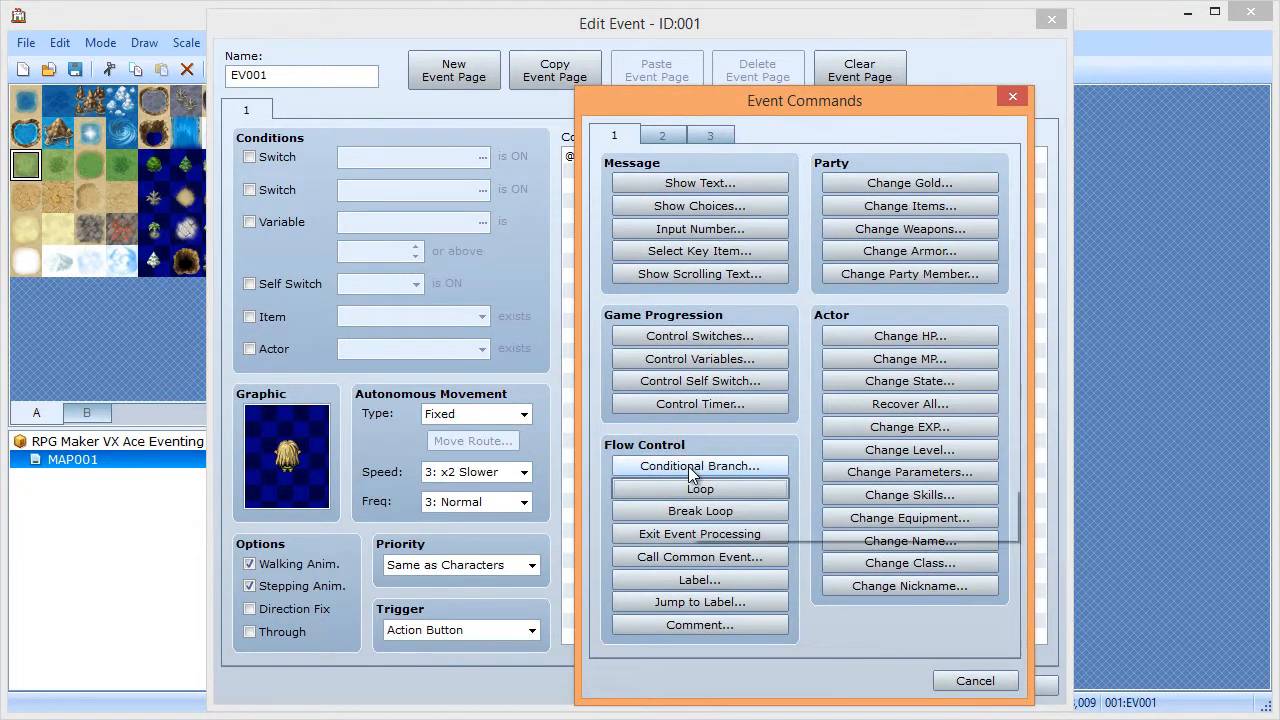
left_click(687, 466)
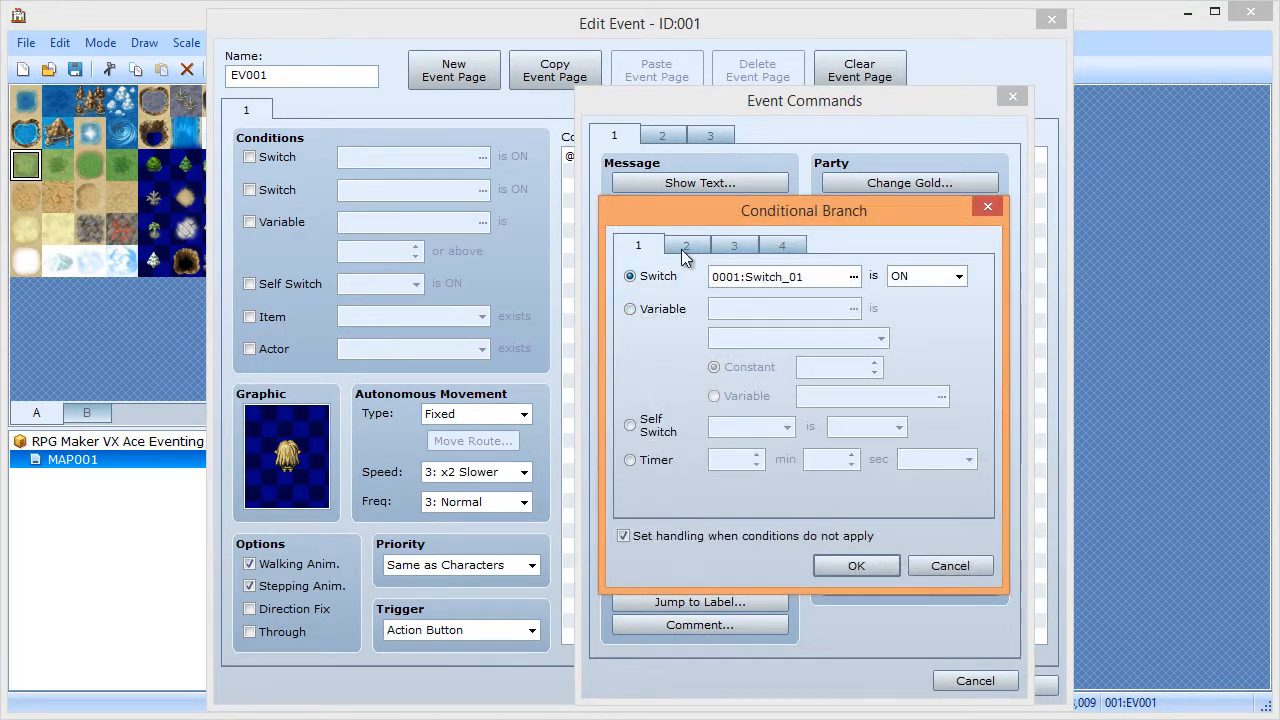
left_click(686, 248)
left_click(642, 249)
left_click(666, 306)
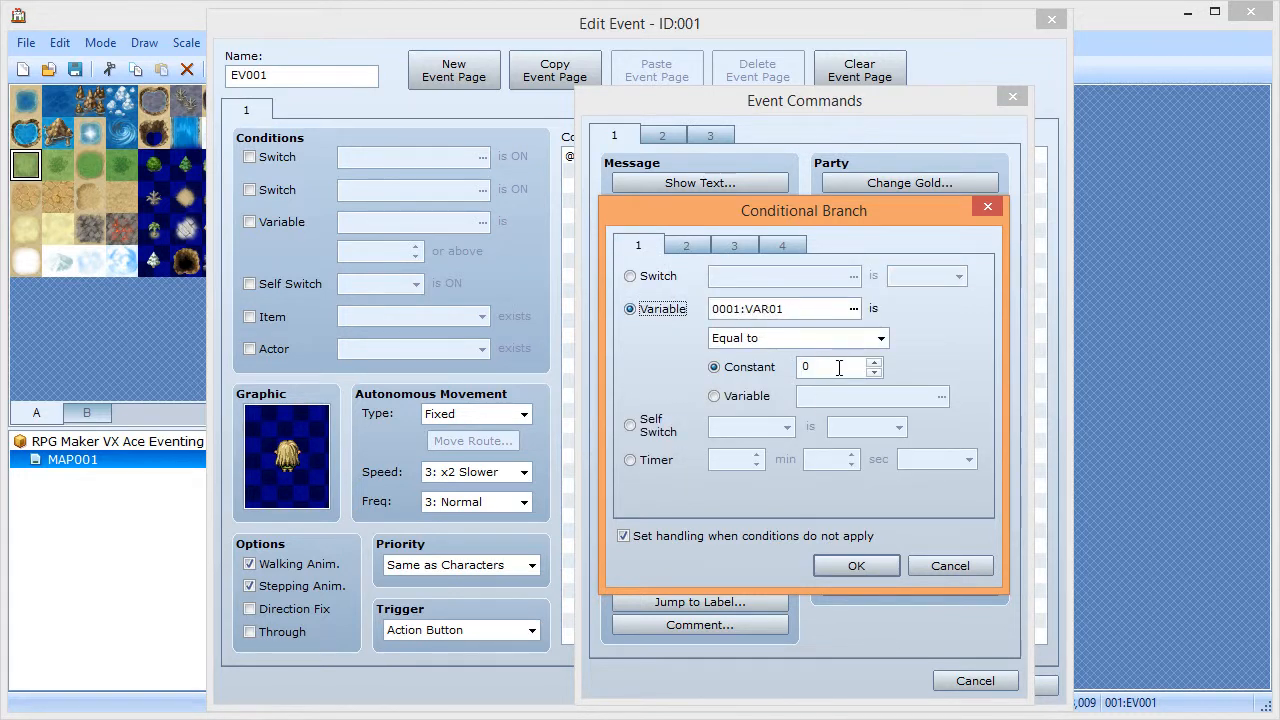
left_click(760, 337)
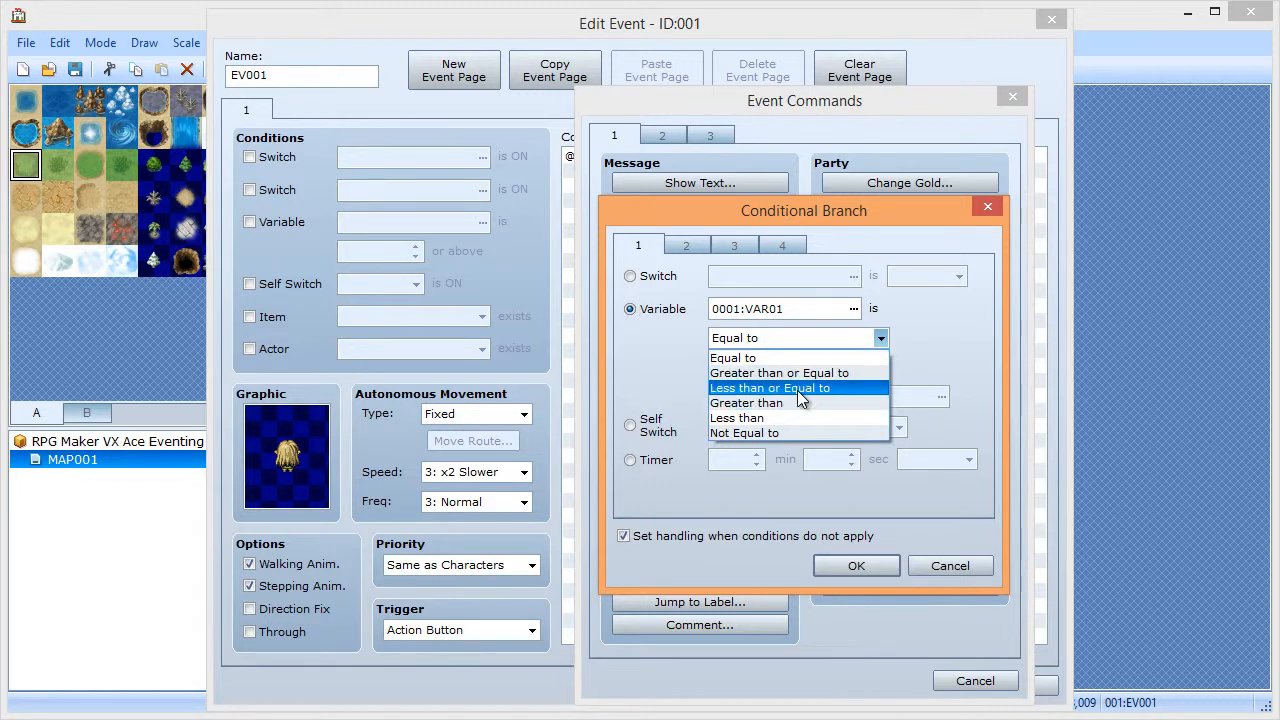
left_click(800, 389)
double_click(828, 371)
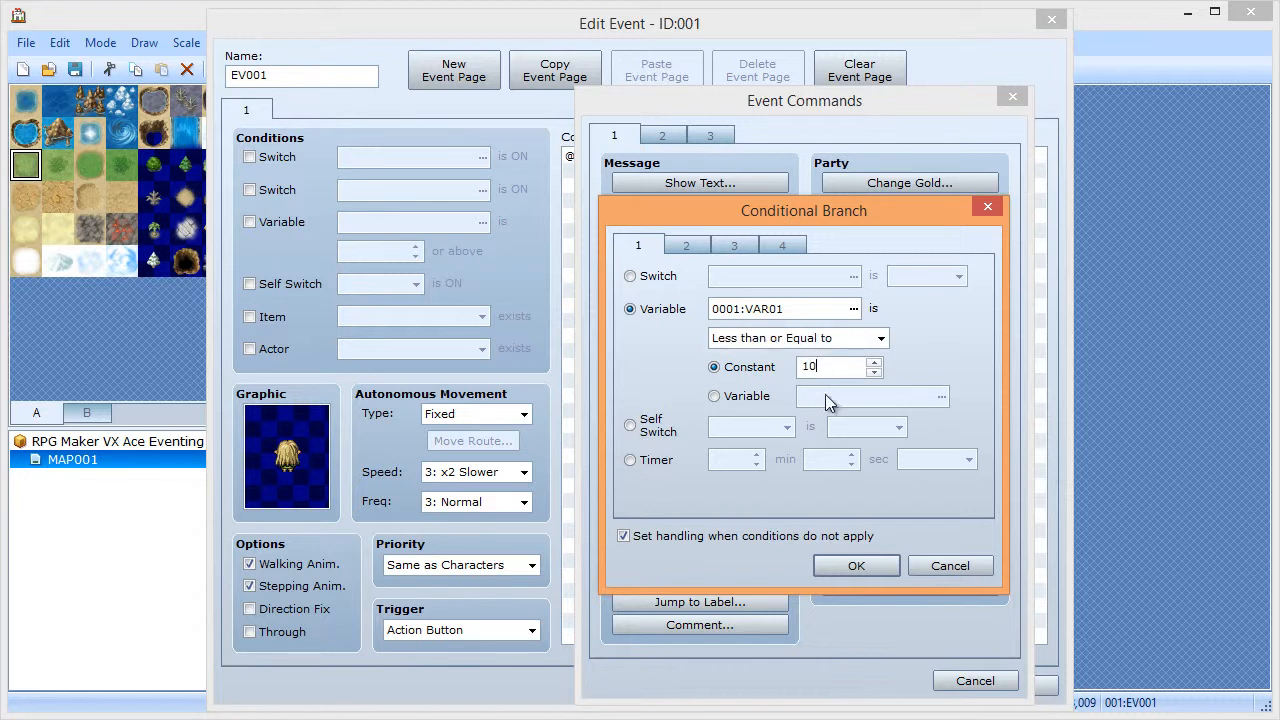
left_click(835, 567)
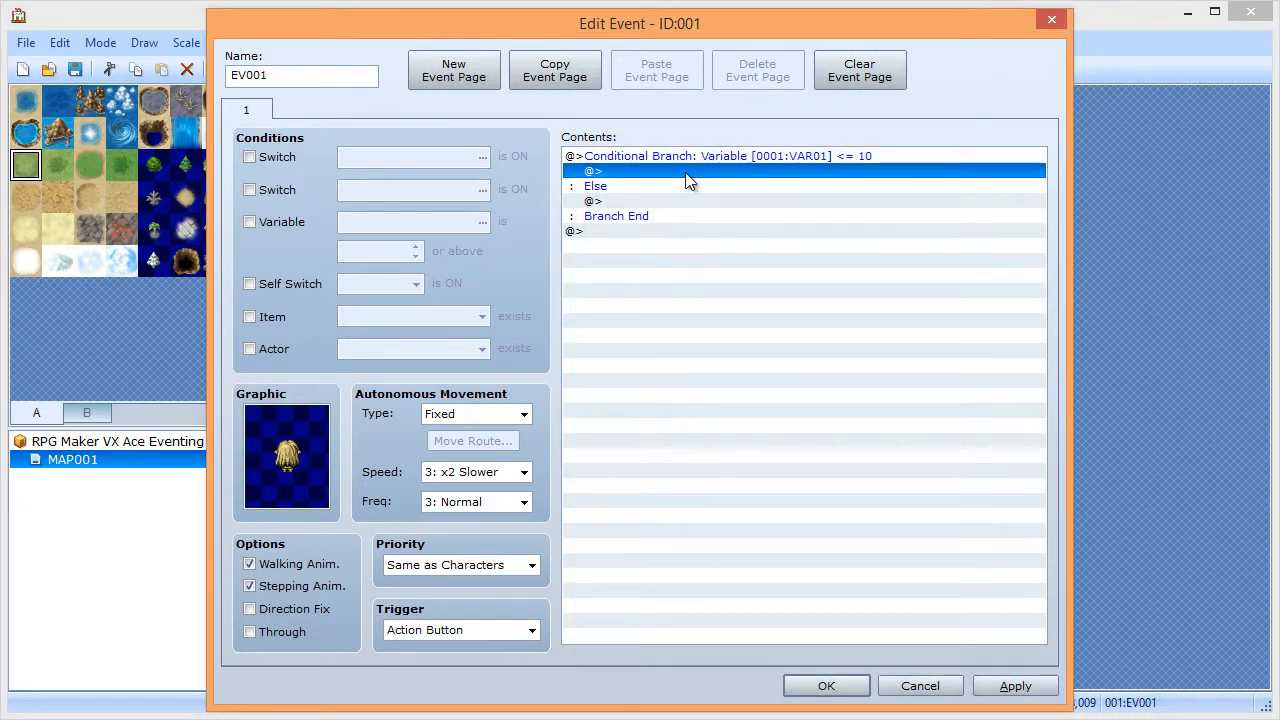
double_click(685, 172)
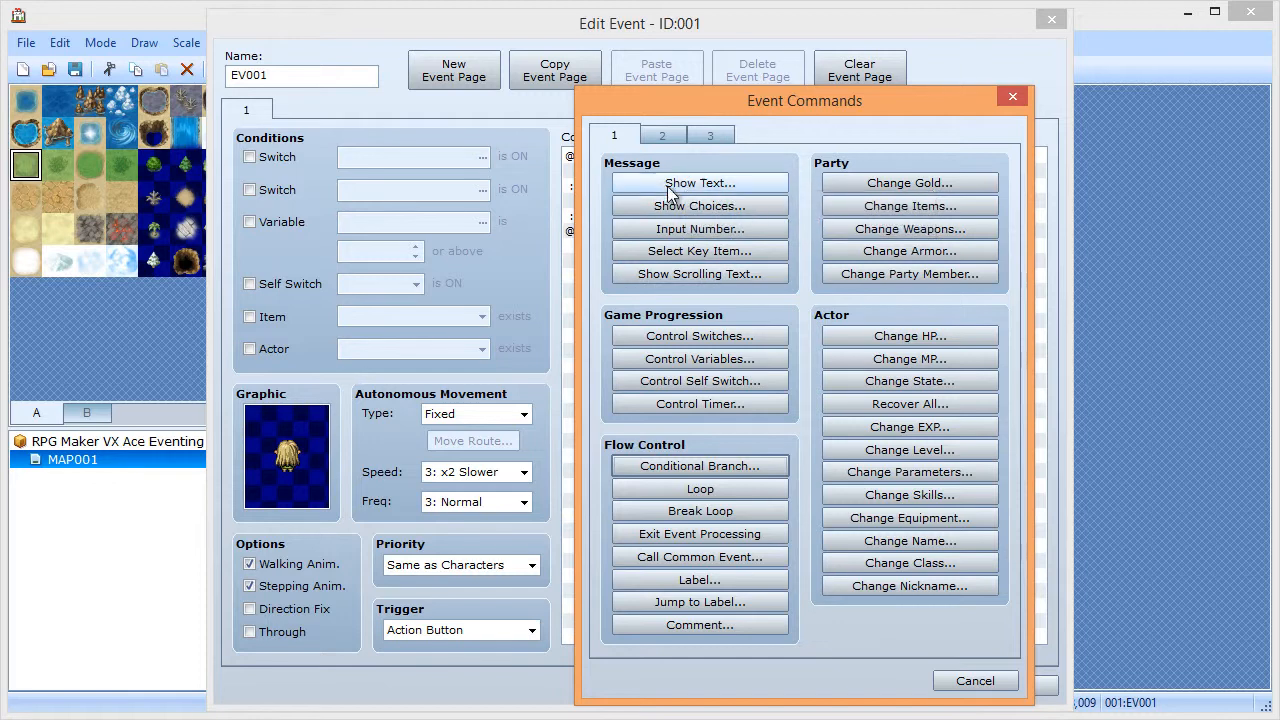
- Add a Show Text with an Actor3 face saying 'The variable is \v[1]', fixing the escape code after previewing
left_click(678, 180)
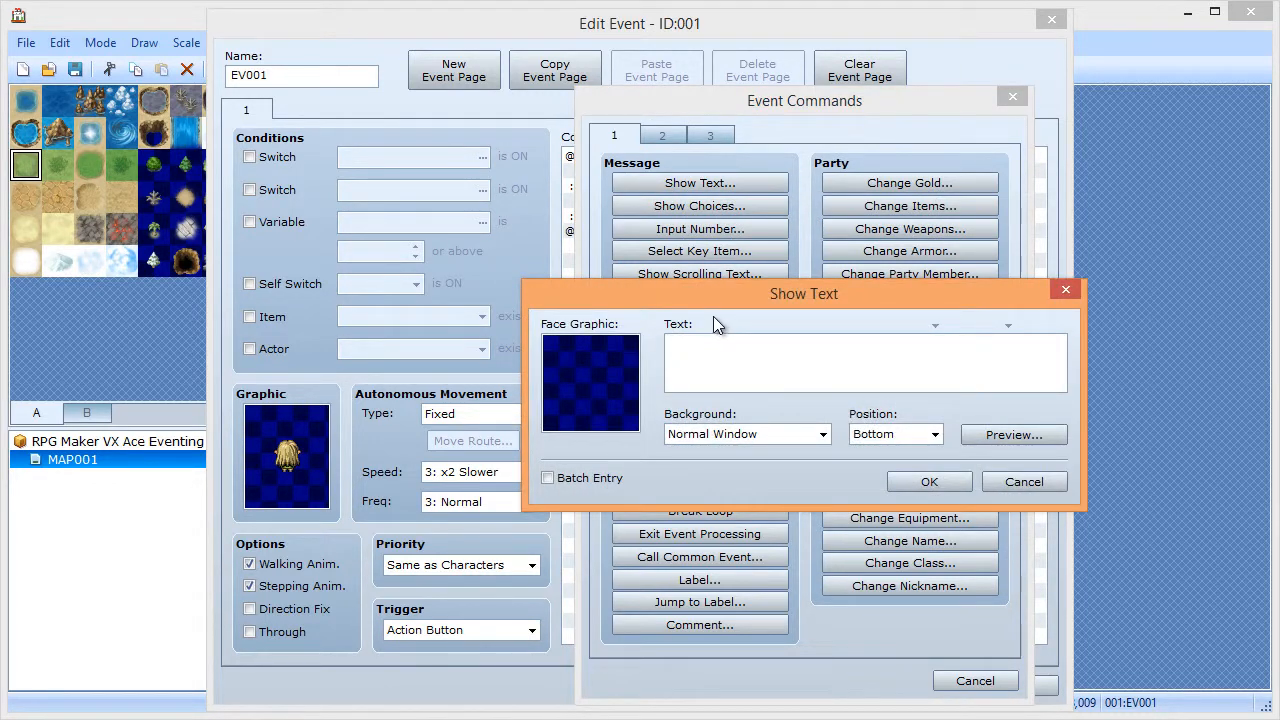
double_click(612, 374)
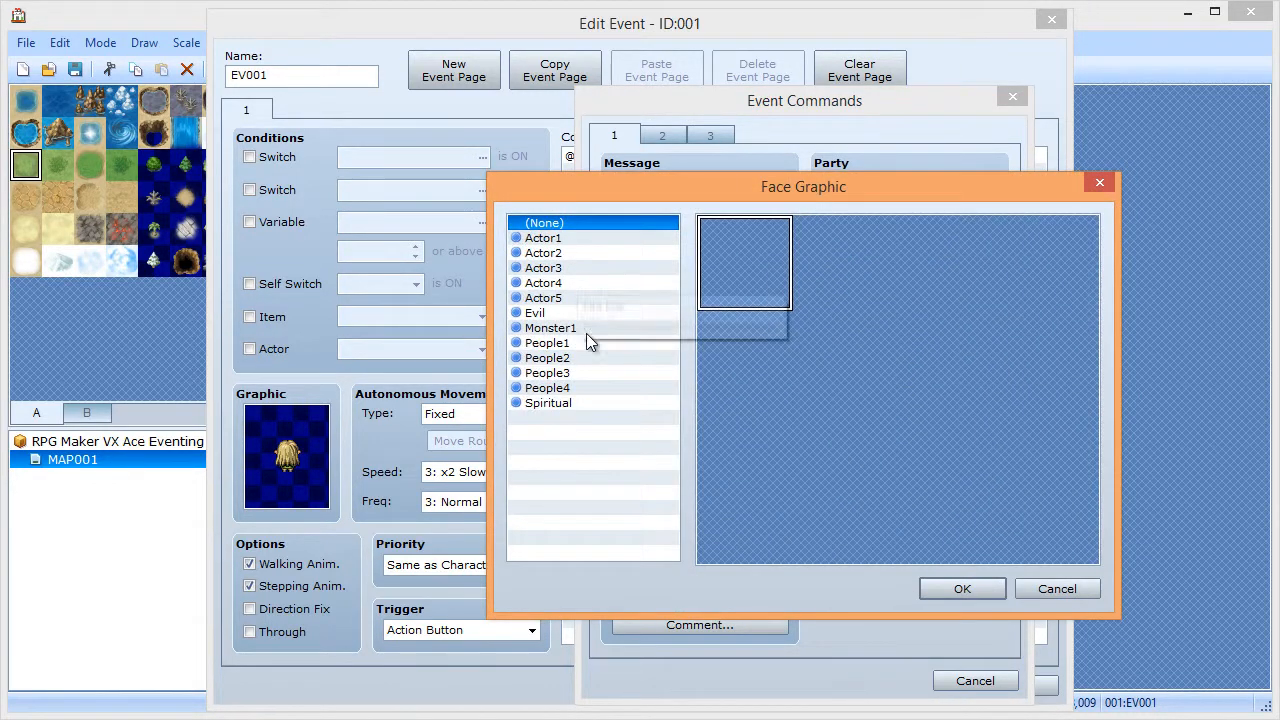
left_click(563, 271)
double_click(858, 388)
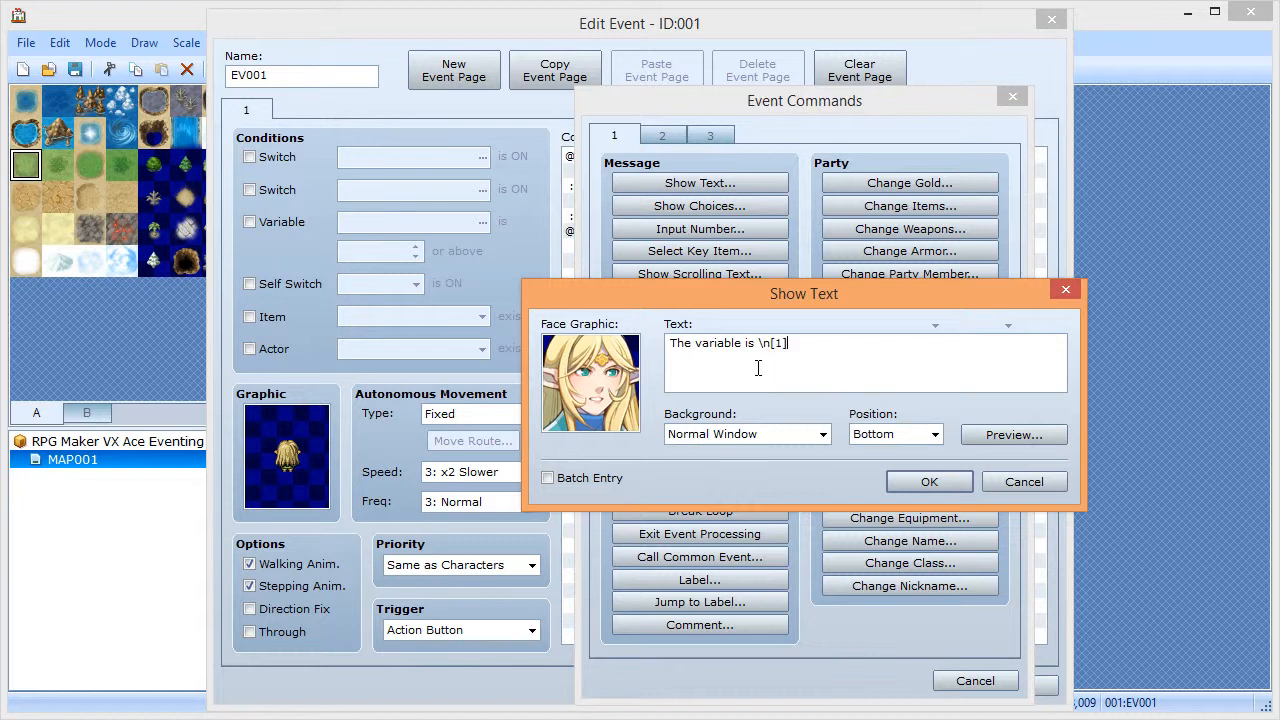
left_click(1035, 440)
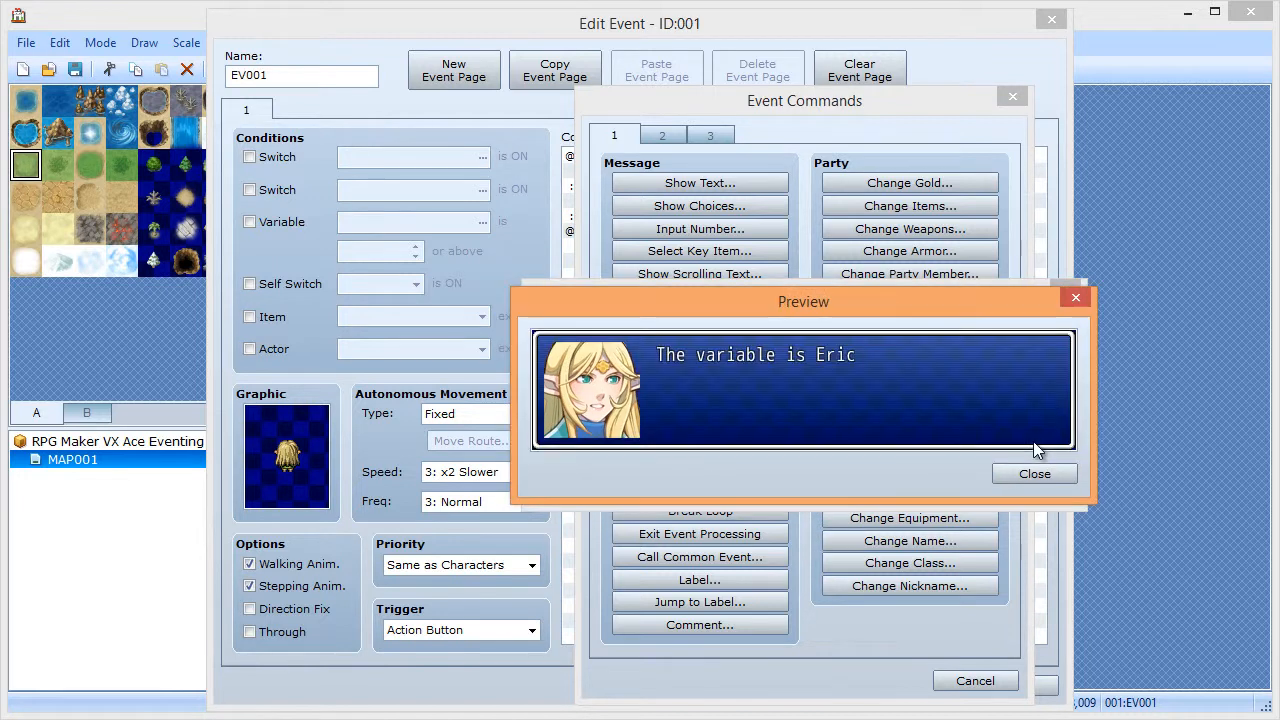
left_click(1035, 475)
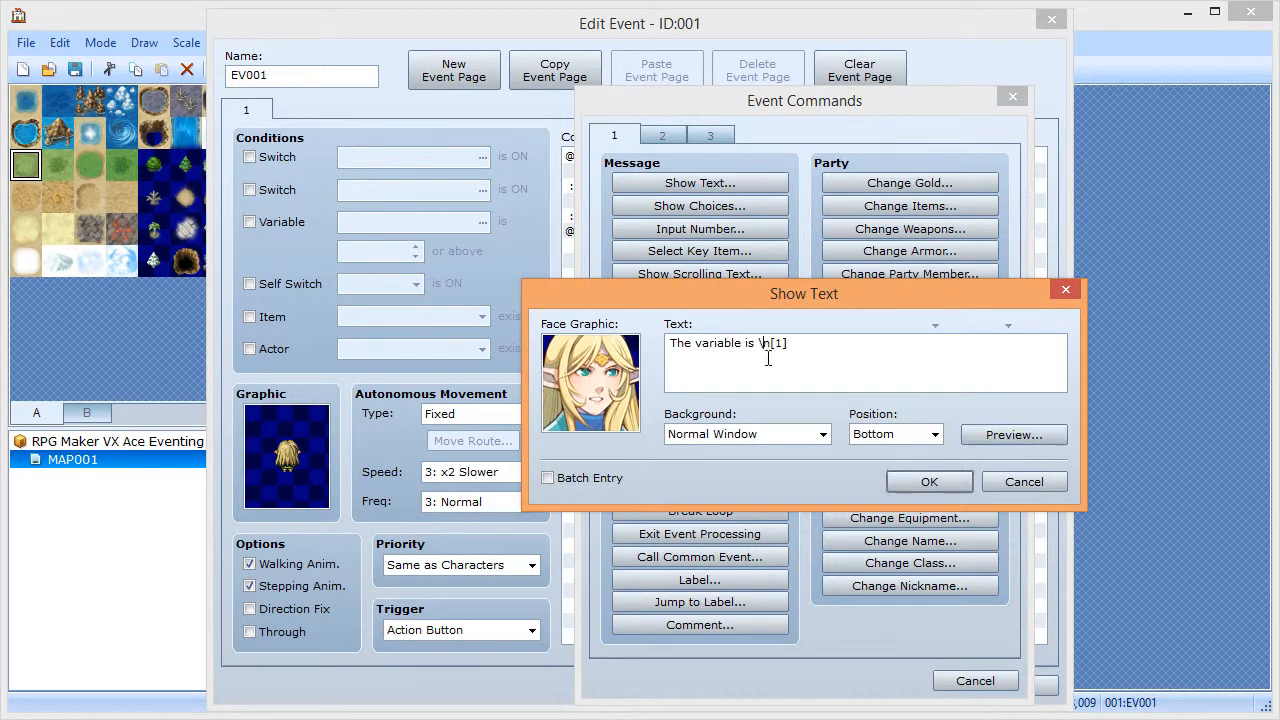
double_click(767, 344)
left_click(995, 430)
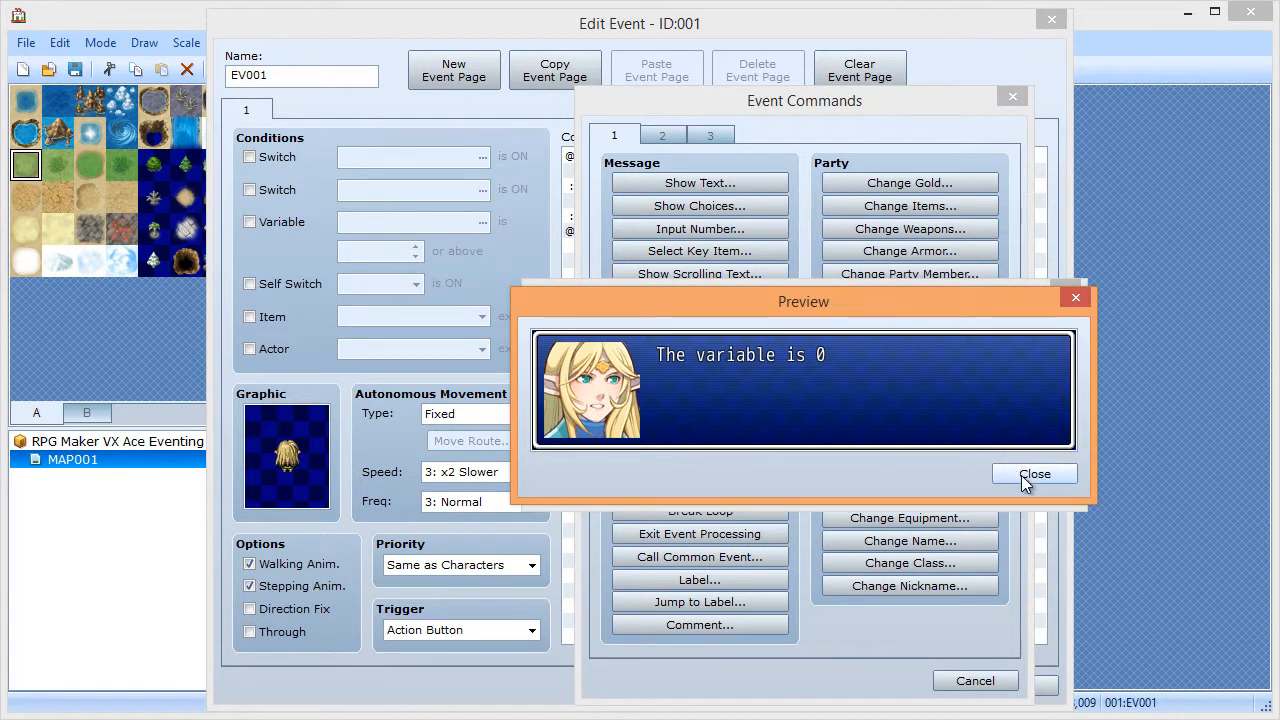
left_click(1035, 474)
left_click(929, 481)
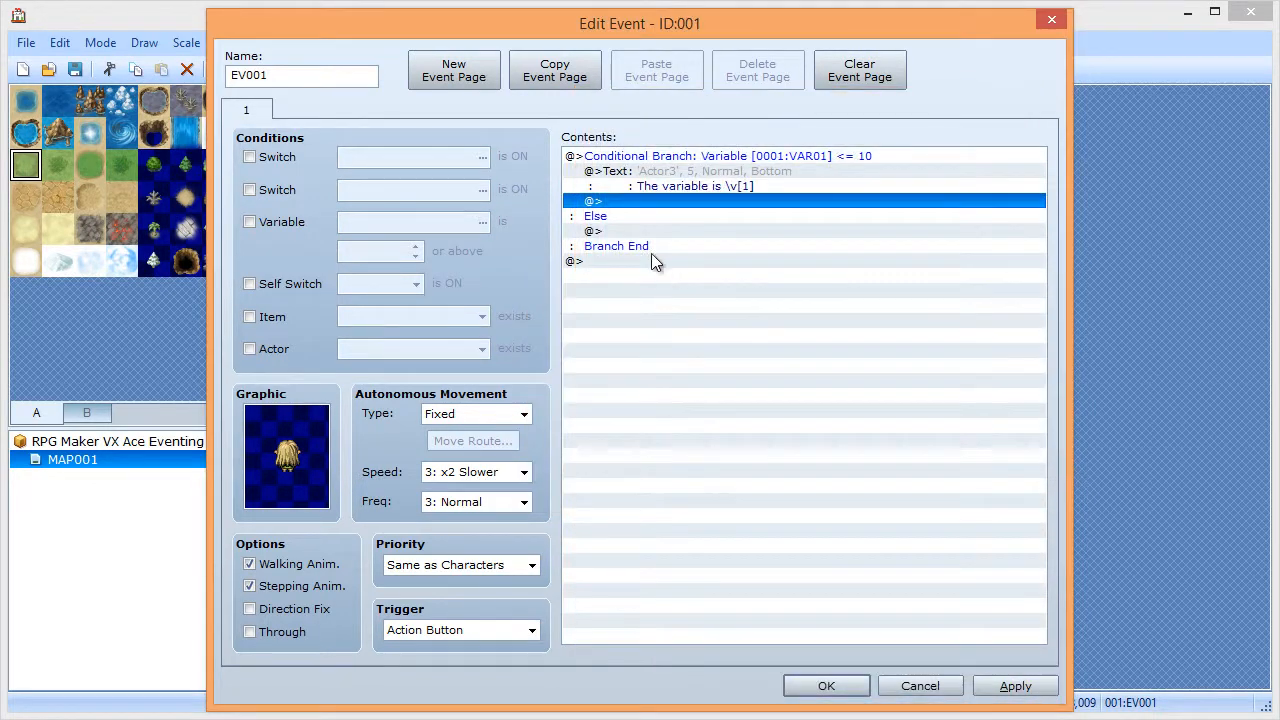
- Add Control Variables: VAR01 Add constant 1 after the message
double_click(651, 202)
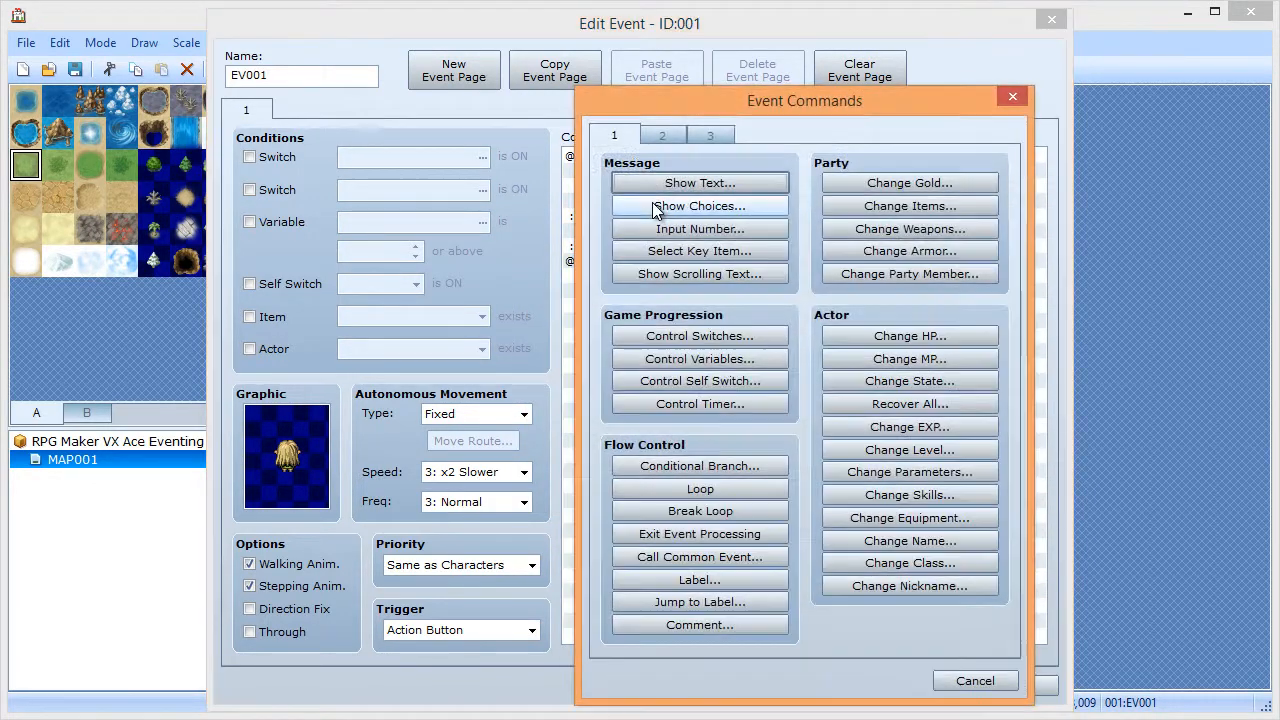
left_click(708, 359)
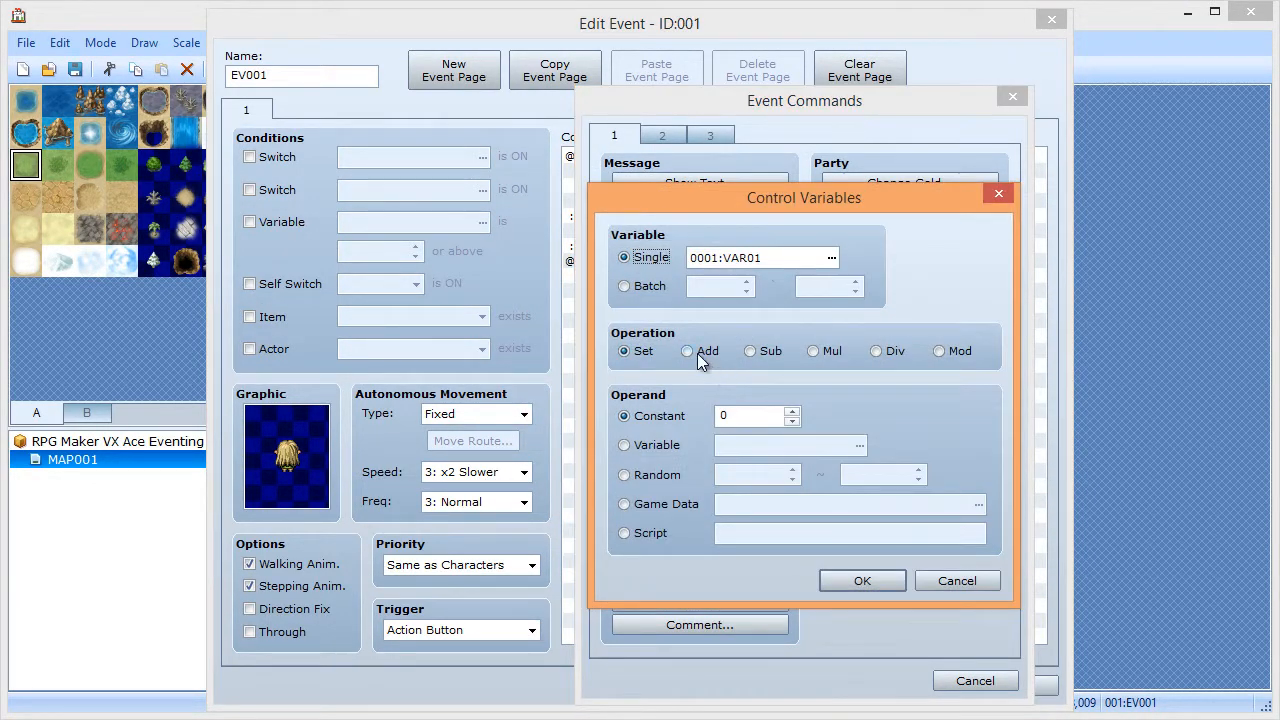
left_click(690, 352)
left_click(791, 412)
left_click(851, 588)
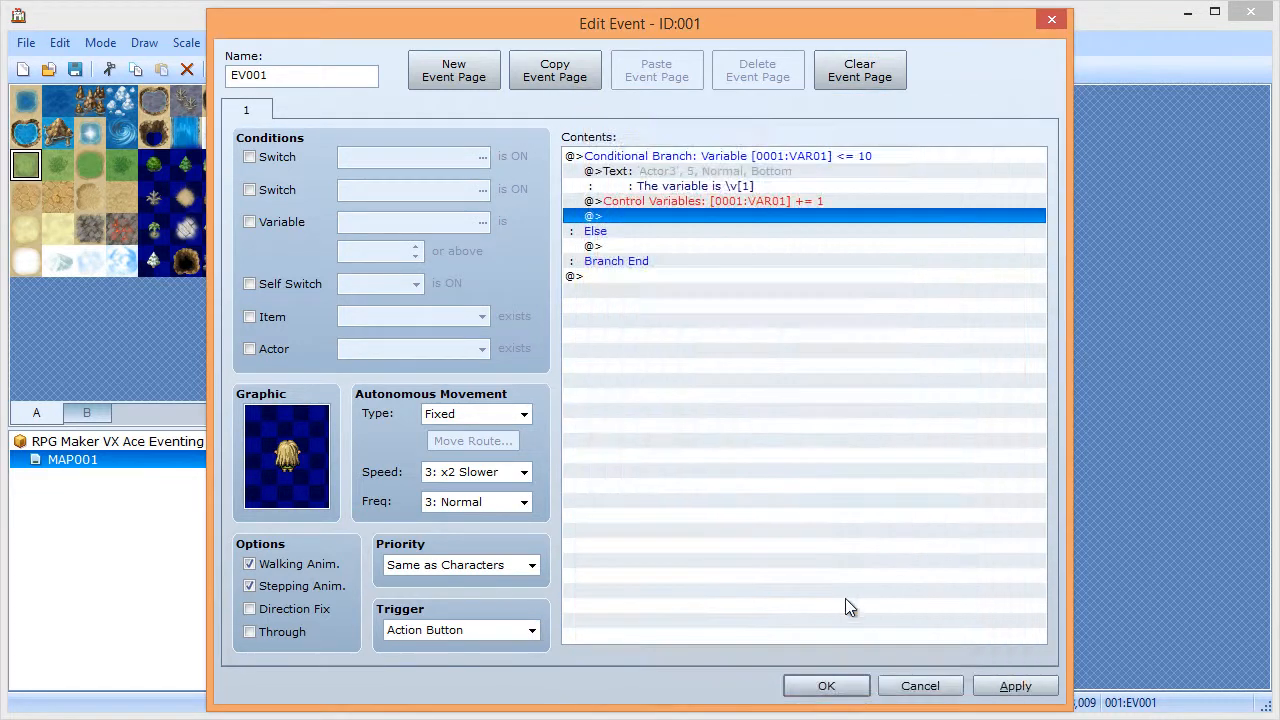
- Insert an empty Loop above the message
left_click(660, 188)
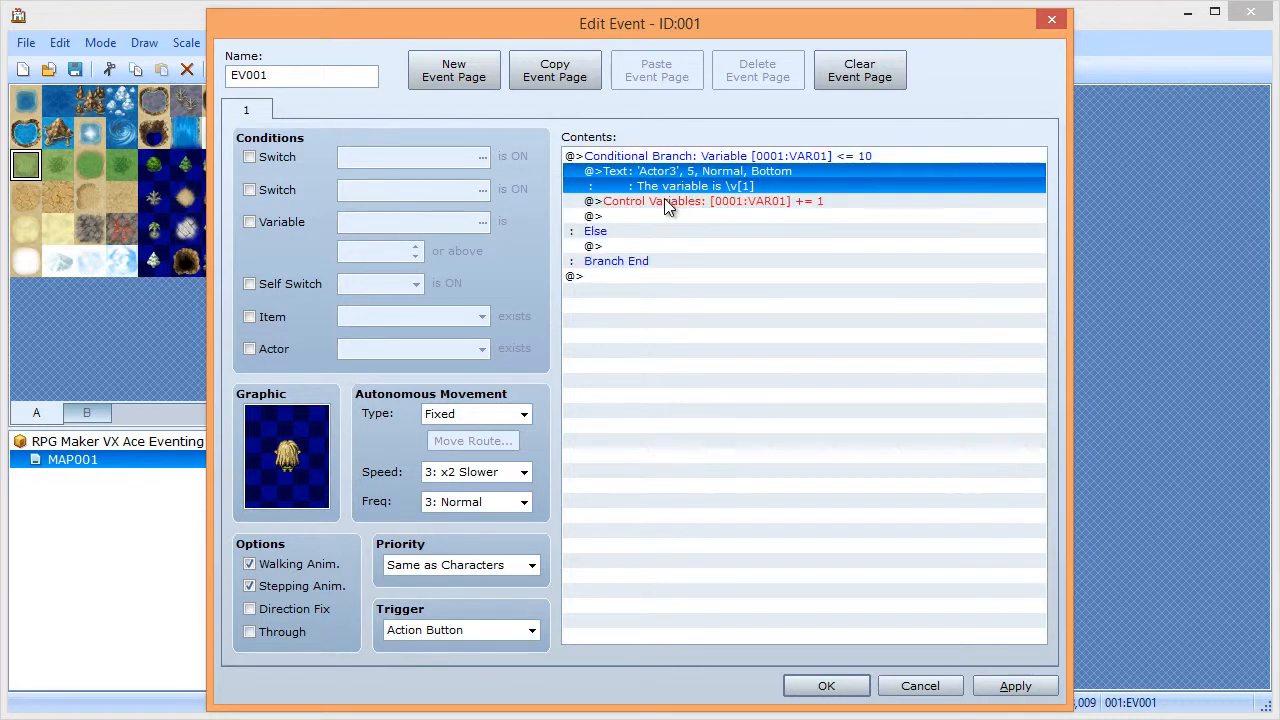
left_click(665, 206)
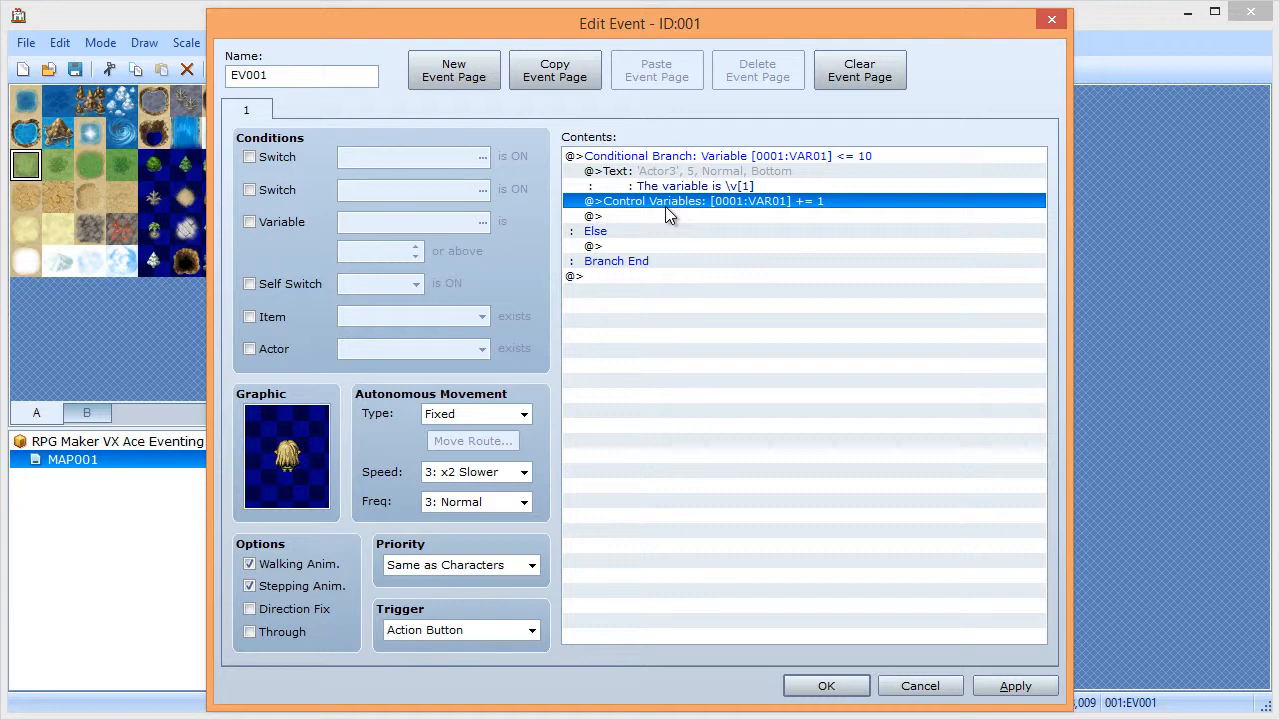
left_click(662, 178)
double_click(661, 170)
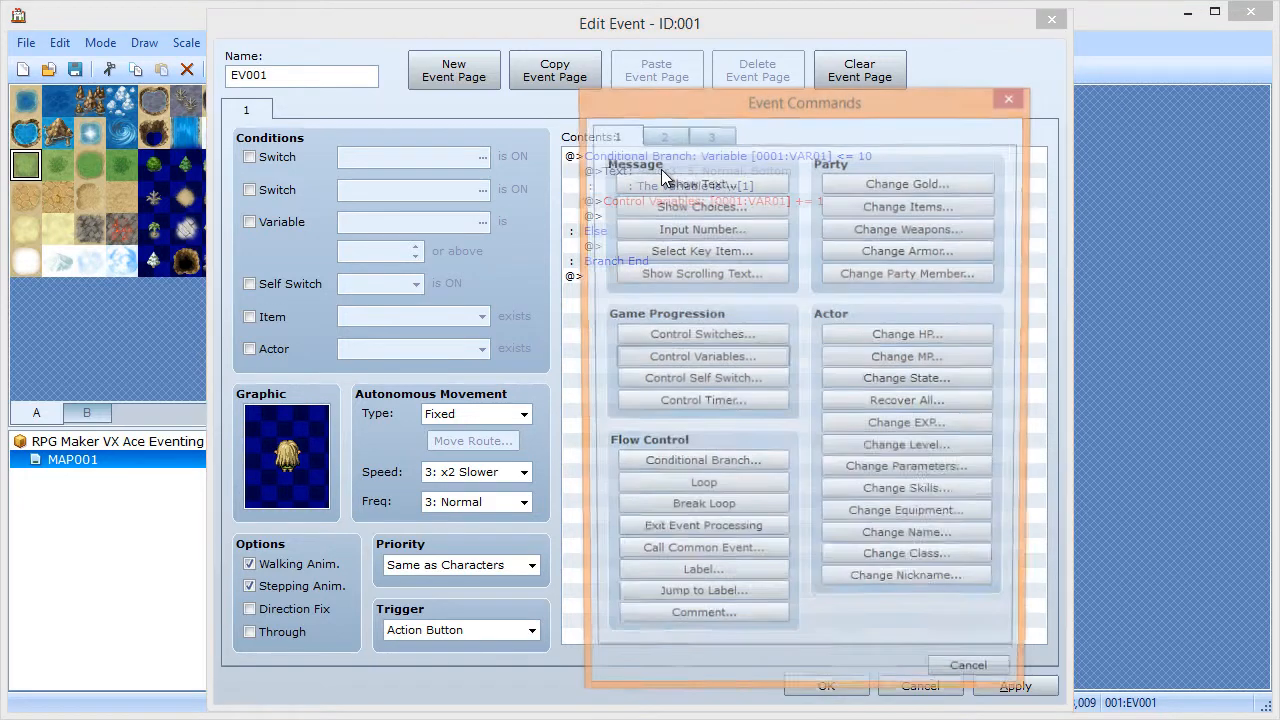
left_click(696, 490)
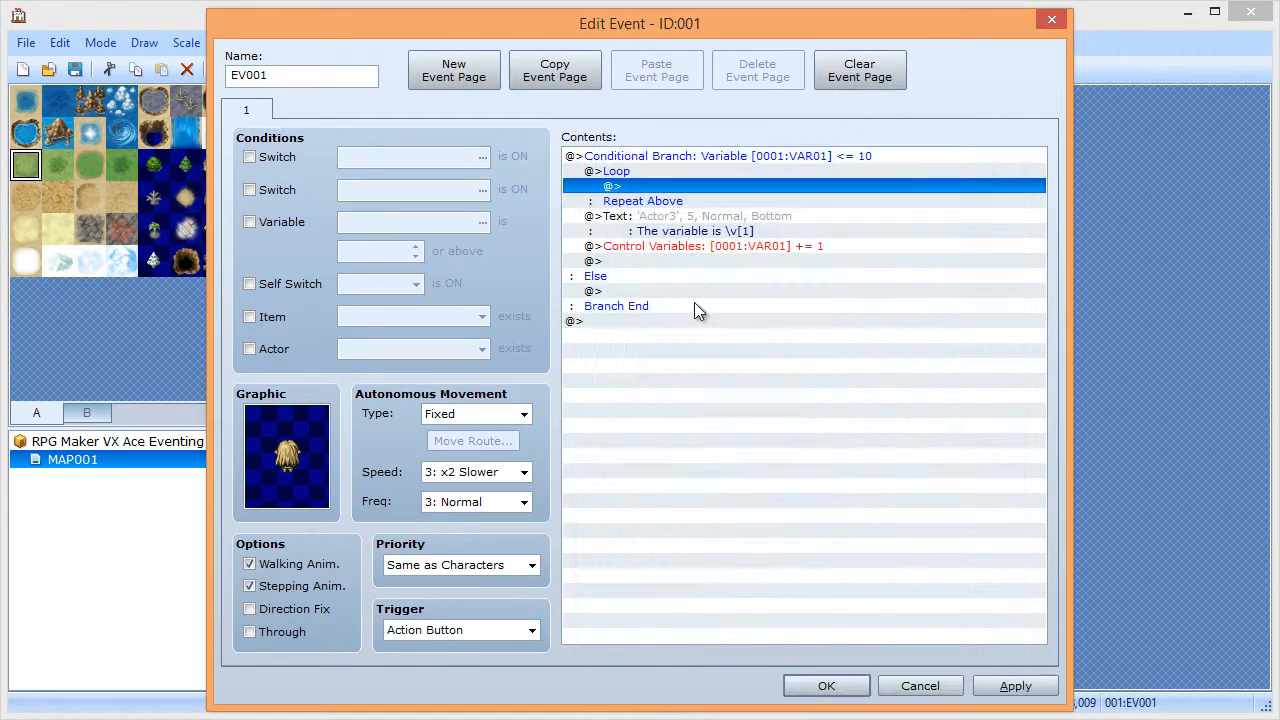
- Copy the message and VAR01 increment commands together
left_click(640, 230)
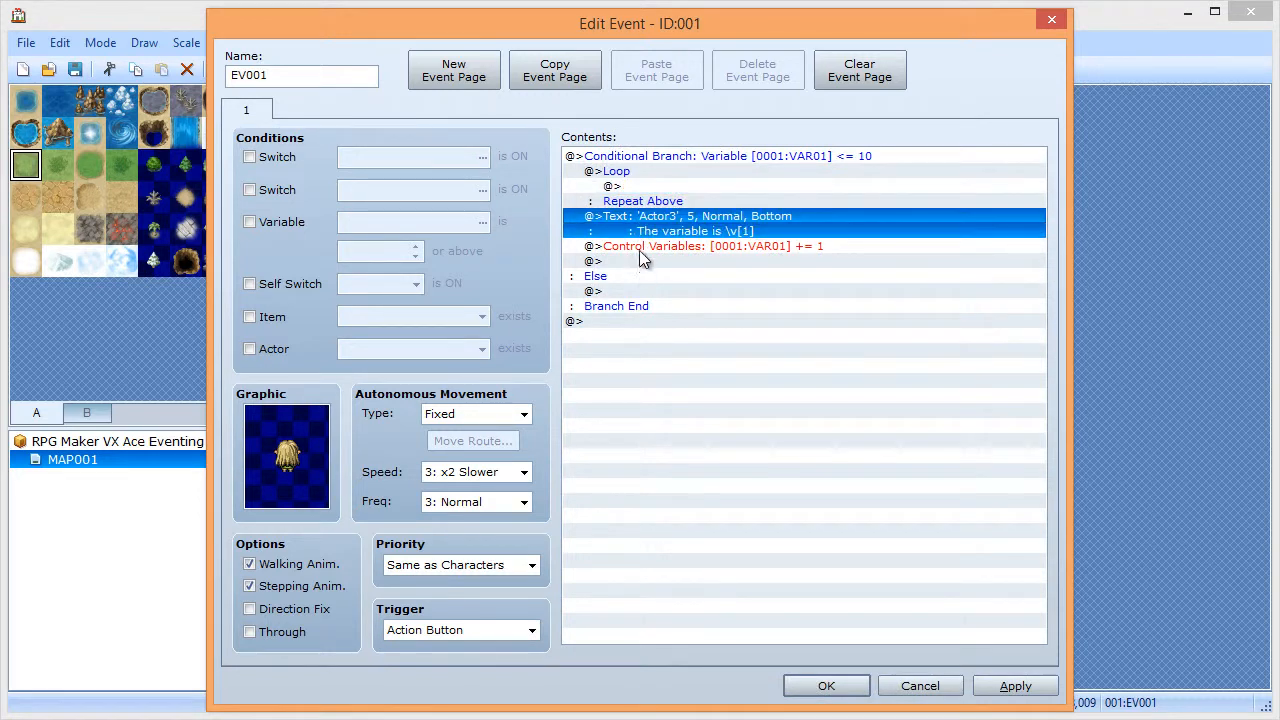
left_click(641, 246)
left_click(640, 222, "shift")
right_click(637, 222)
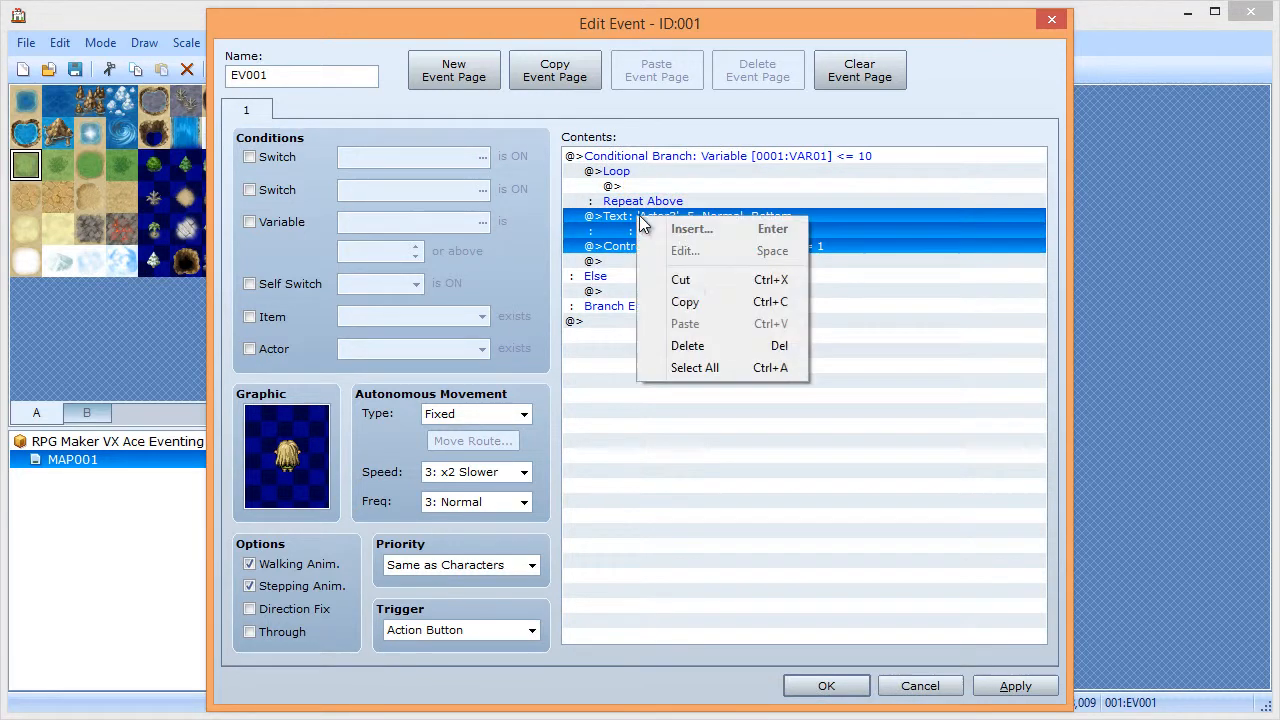
left_click(694, 300)
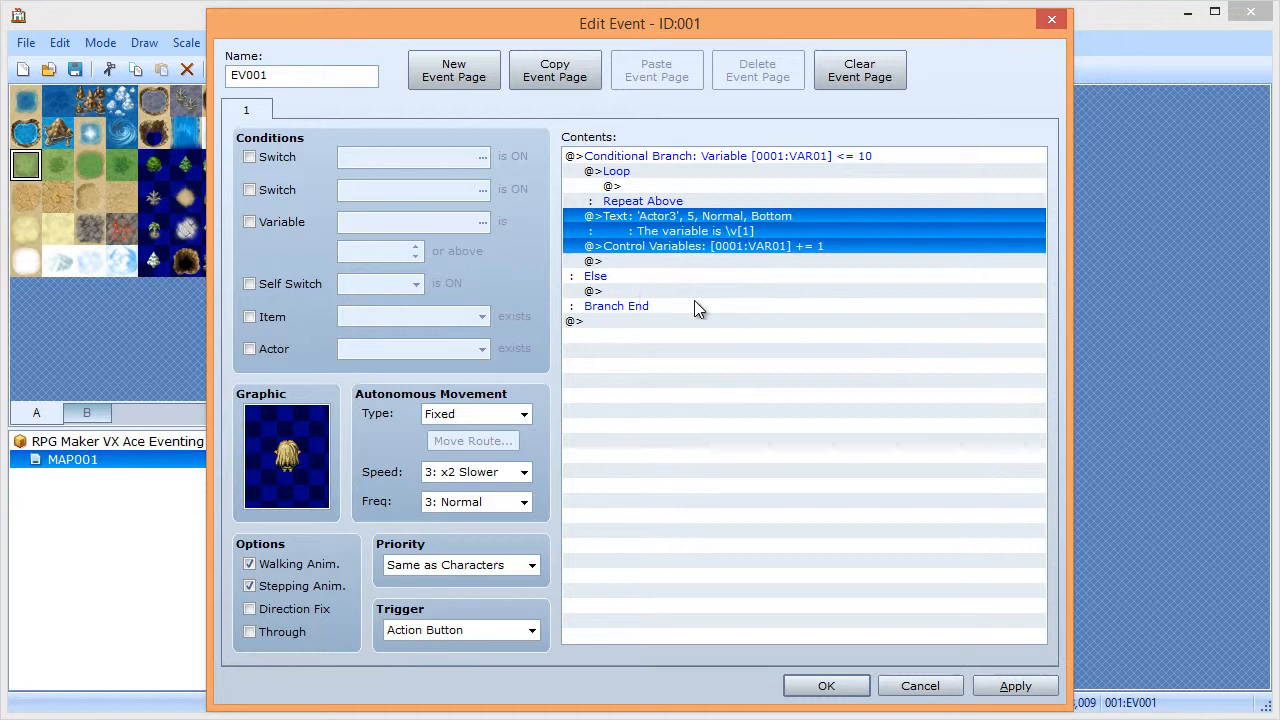
left_click(640, 185)
right_click(640, 185)
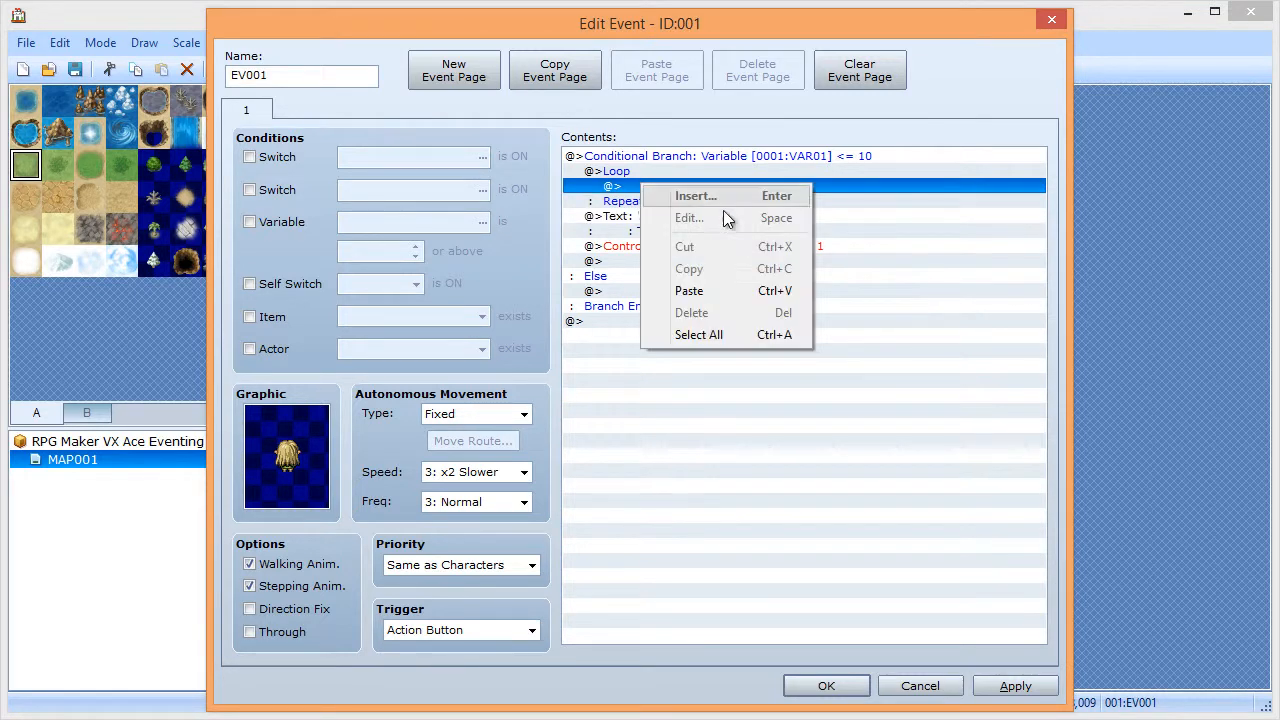
- Paste the message and increment into the Loop and delete the originals below it
left_click(712, 292)
left_click(648, 266)
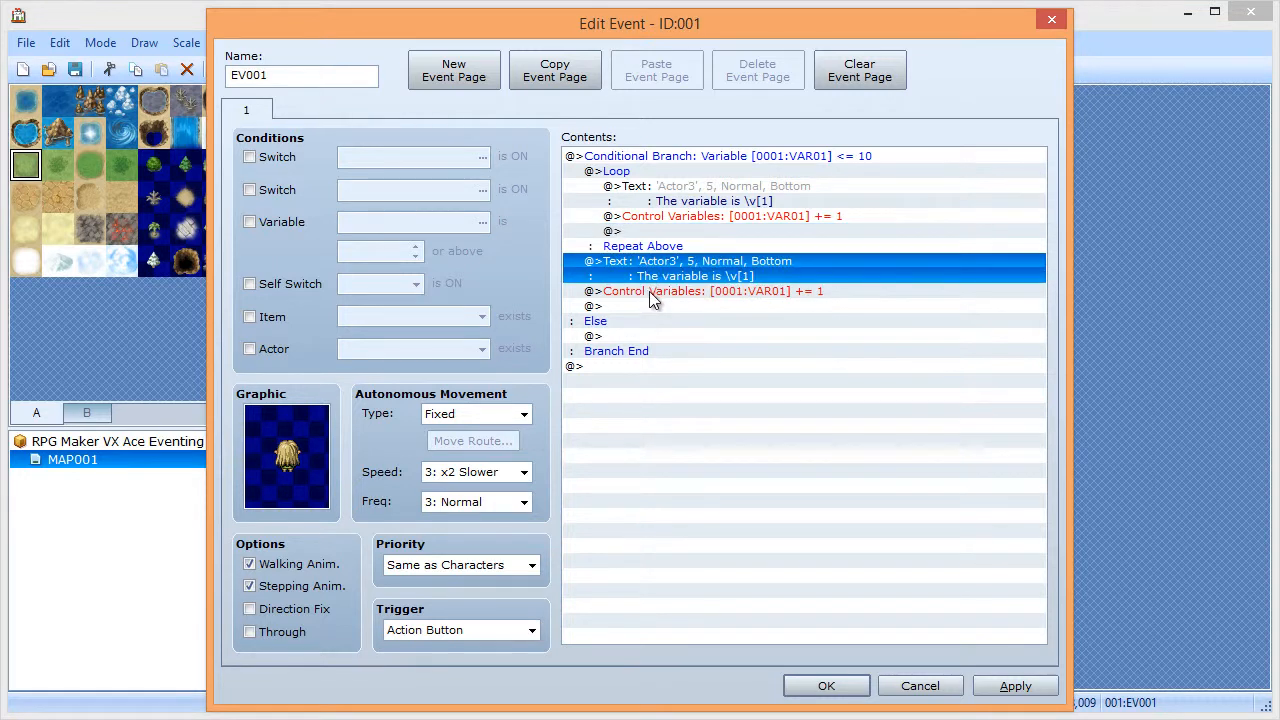
left_click(649, 291, "shift")
key("Delete")
- Delete the Loop and Conditional Branch blocks, leaving EV001 empty
key("Up")
key("Up")
key("Up")
key("Up")
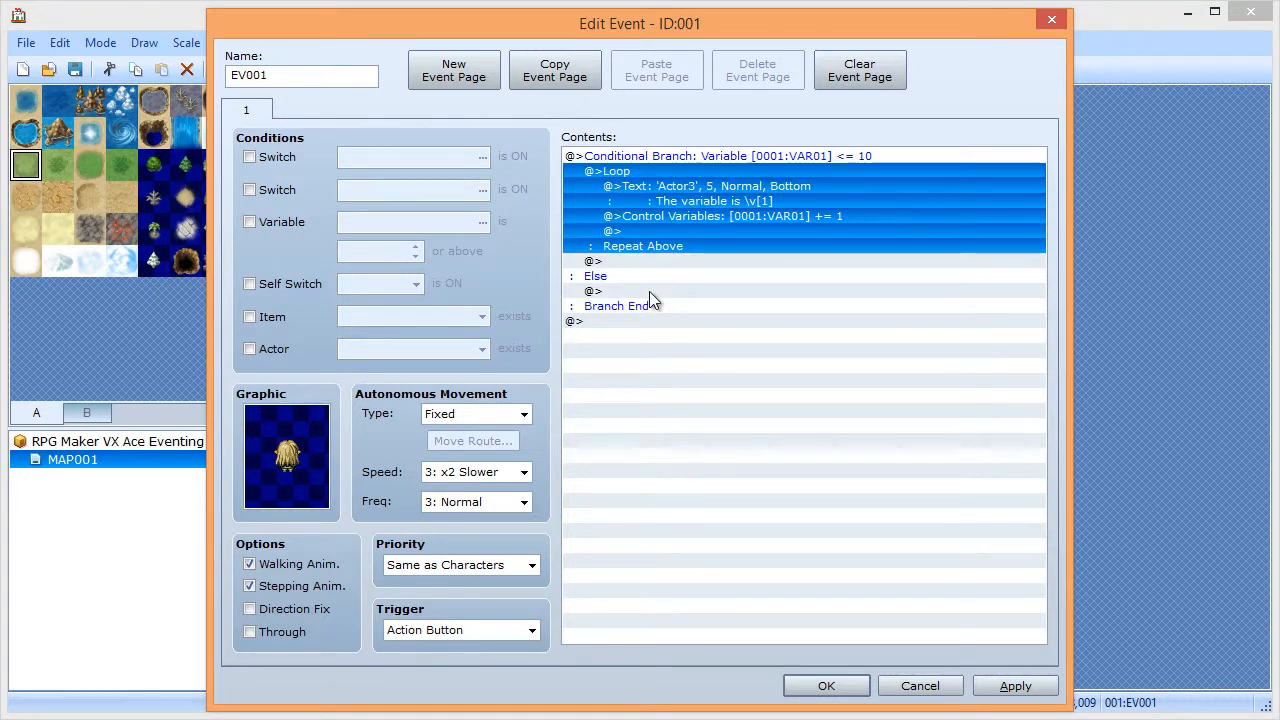
key("Delete")
left_click(636, 158)
key("Delete")
double_click(636, 158)
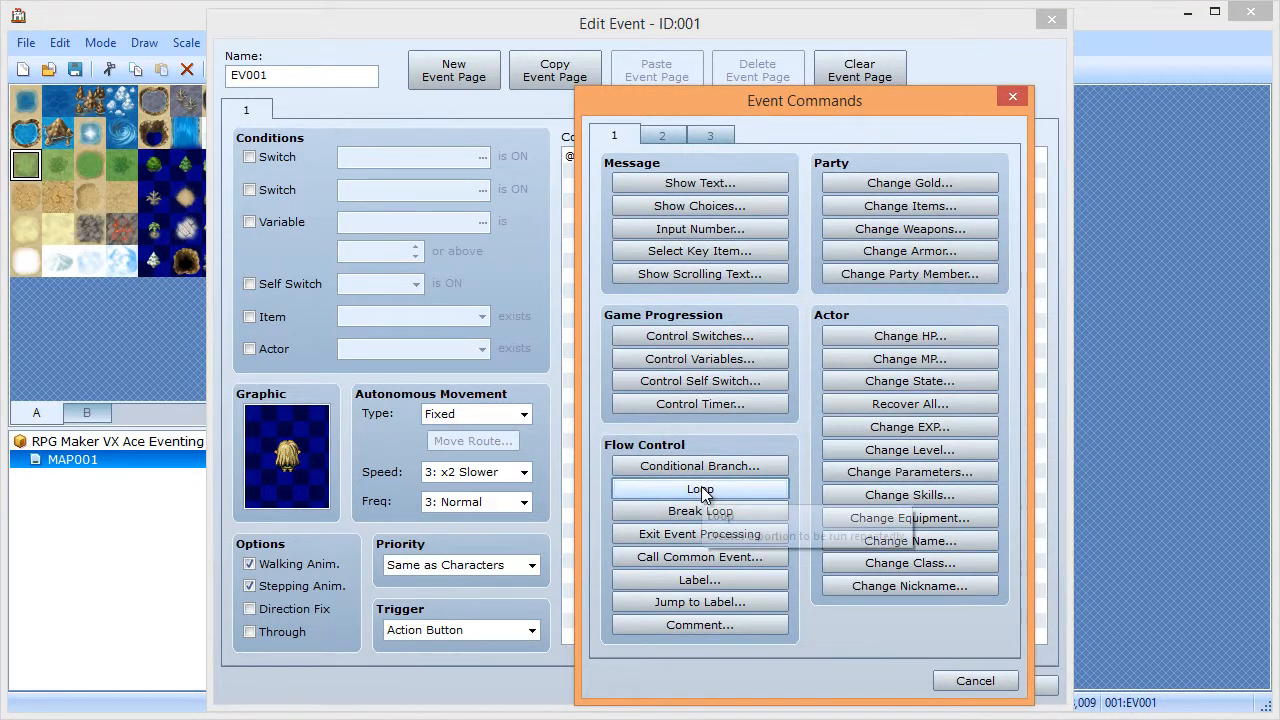
- Add a Loop that contains a conditional branch on VAR01 <= 10
left_click(703, 490)
double_click(630, 174)
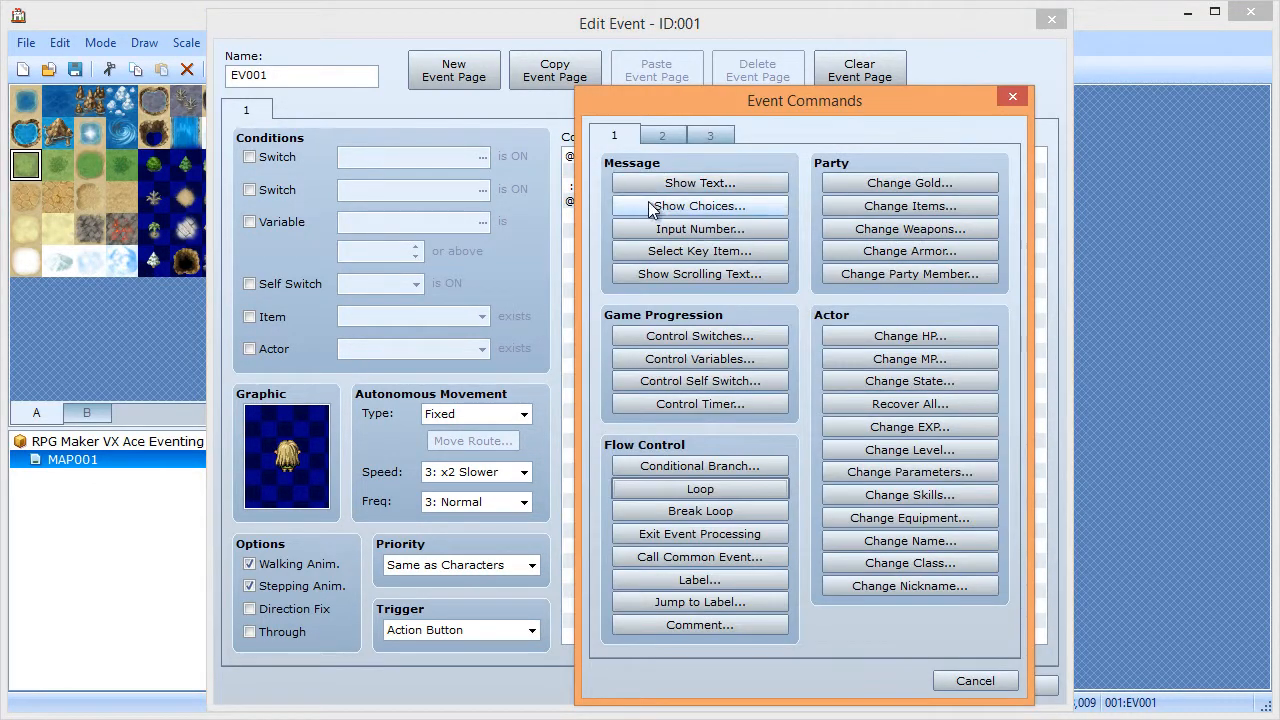
left_click(675, 465)
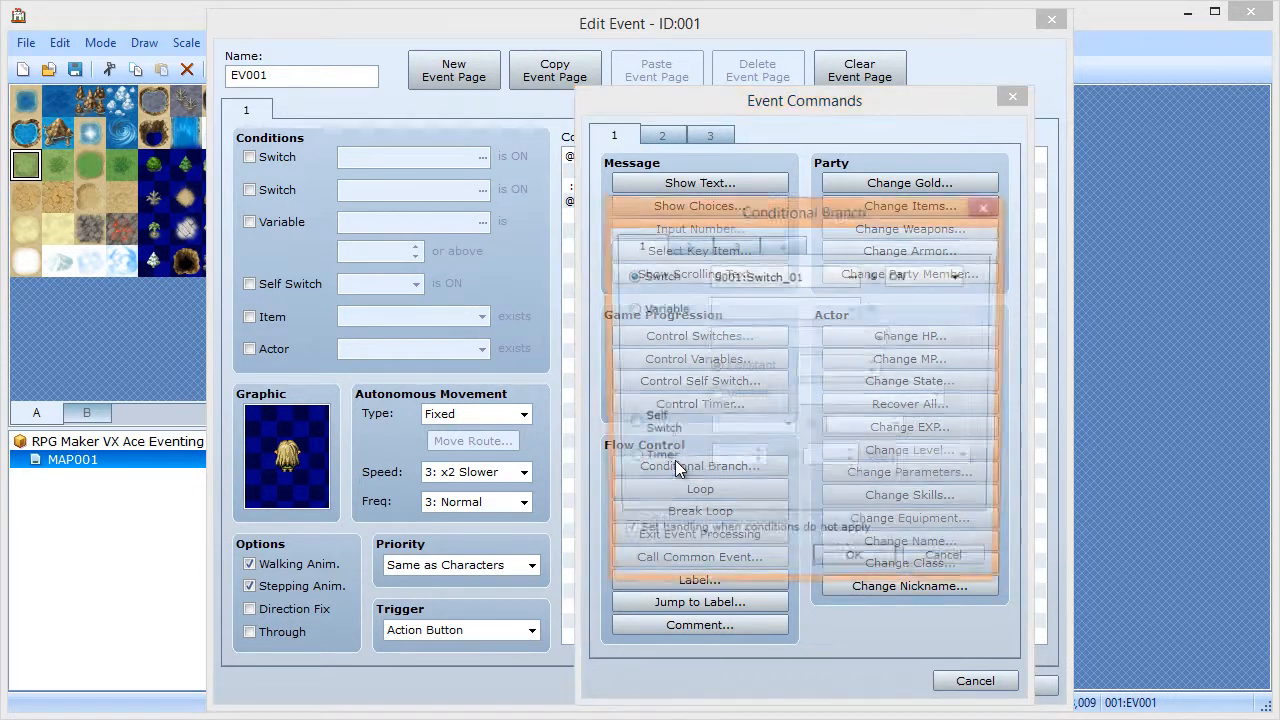
left_click(631, 309)
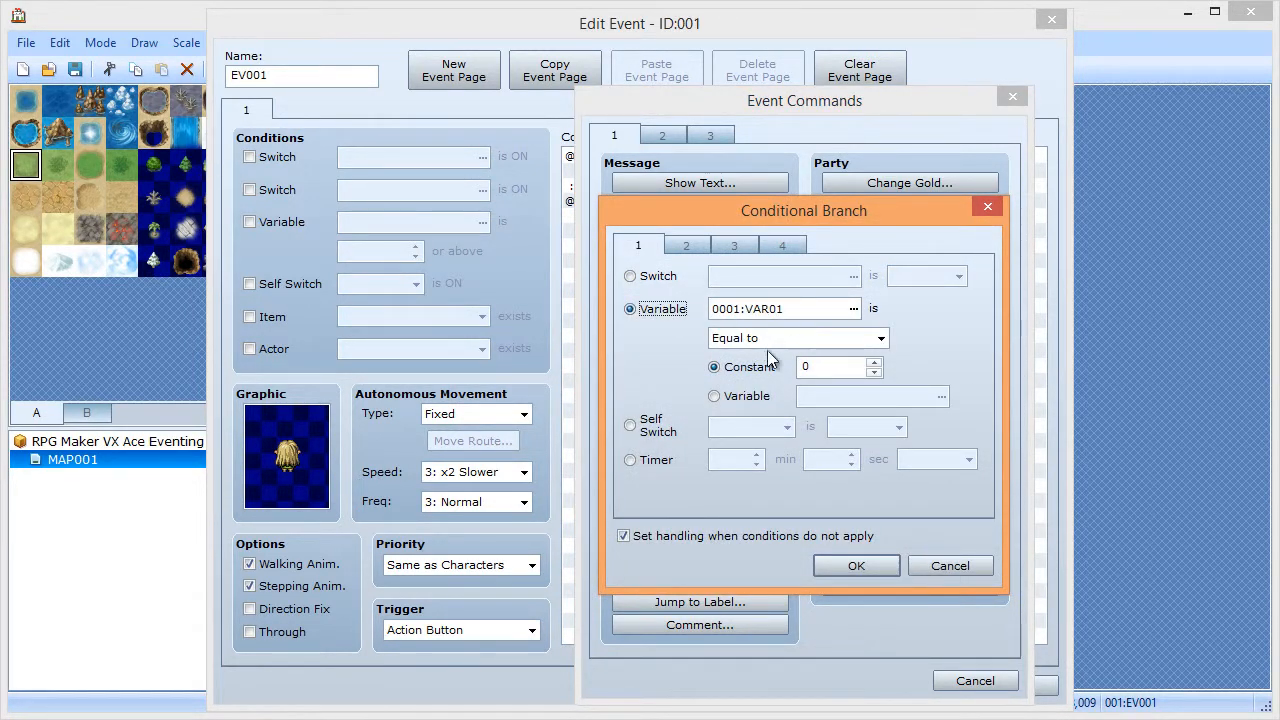
left_click(776, 340)
left_click(802, 388)
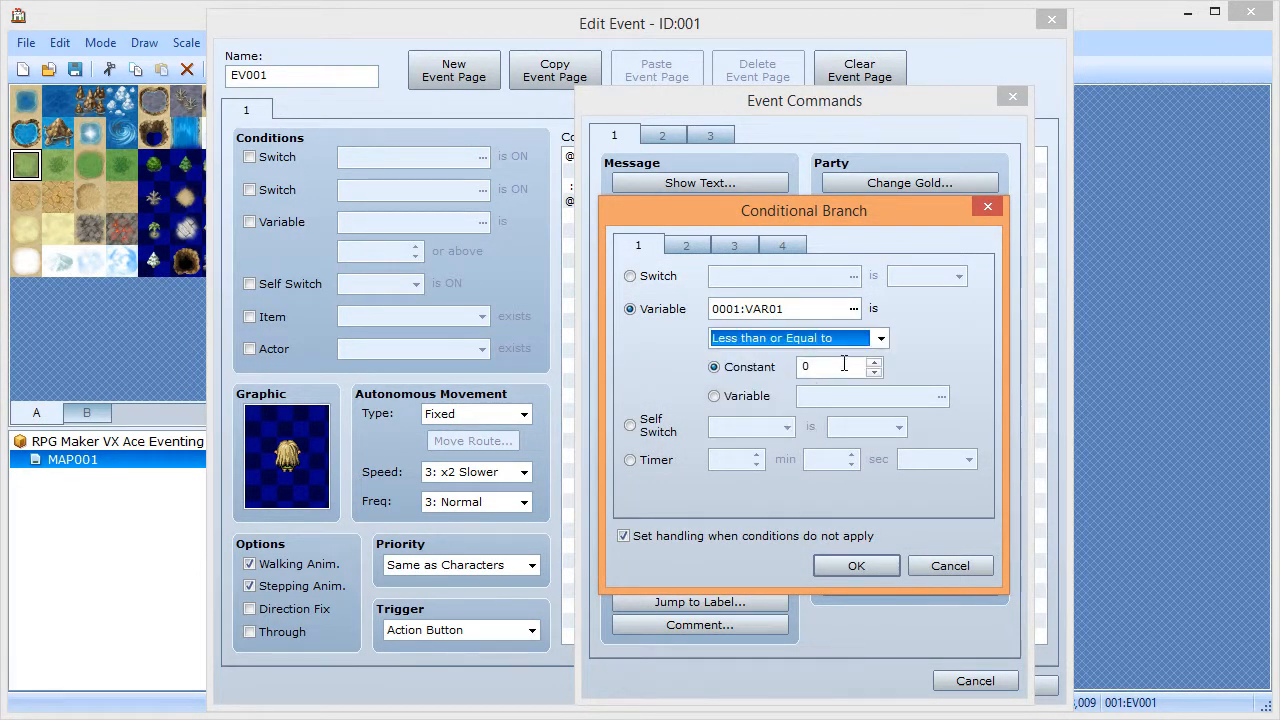
double_click(844, 366)
type("1")
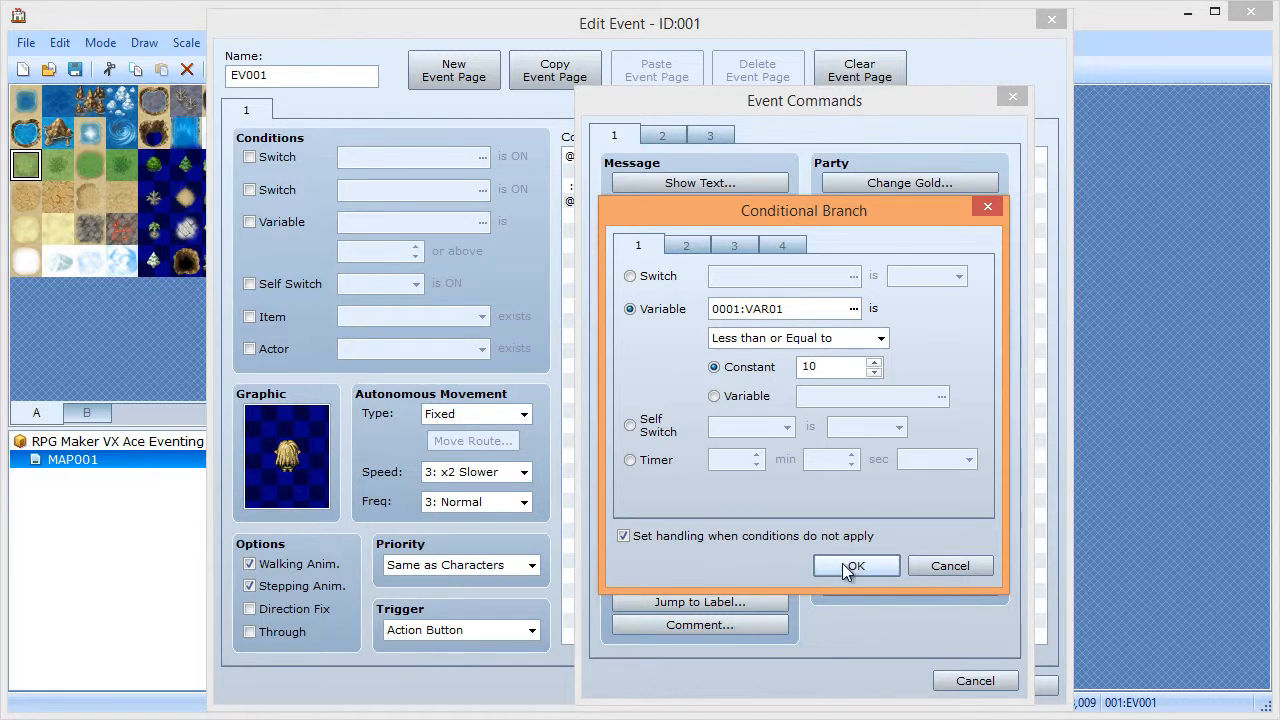
left_click(856, 565)
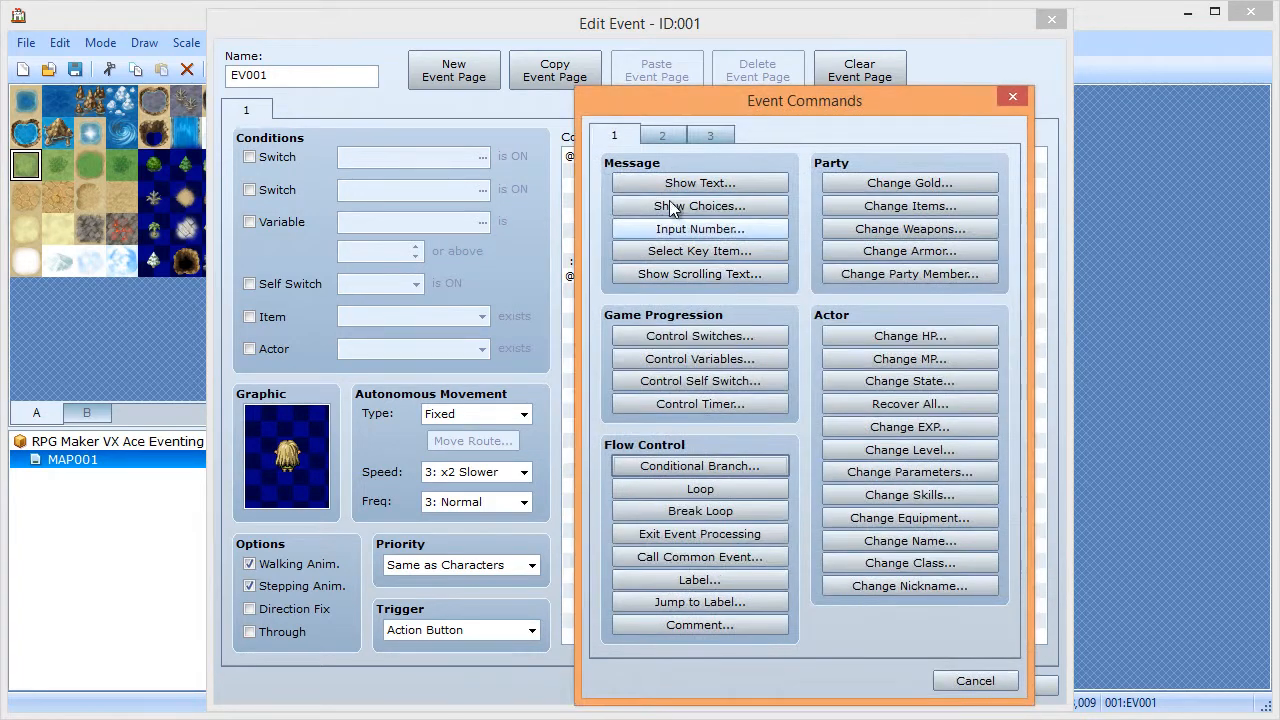
- Add the message 'The variable is \v[1]' inside the branch, previewing it before confirming
left_click(672, 187)
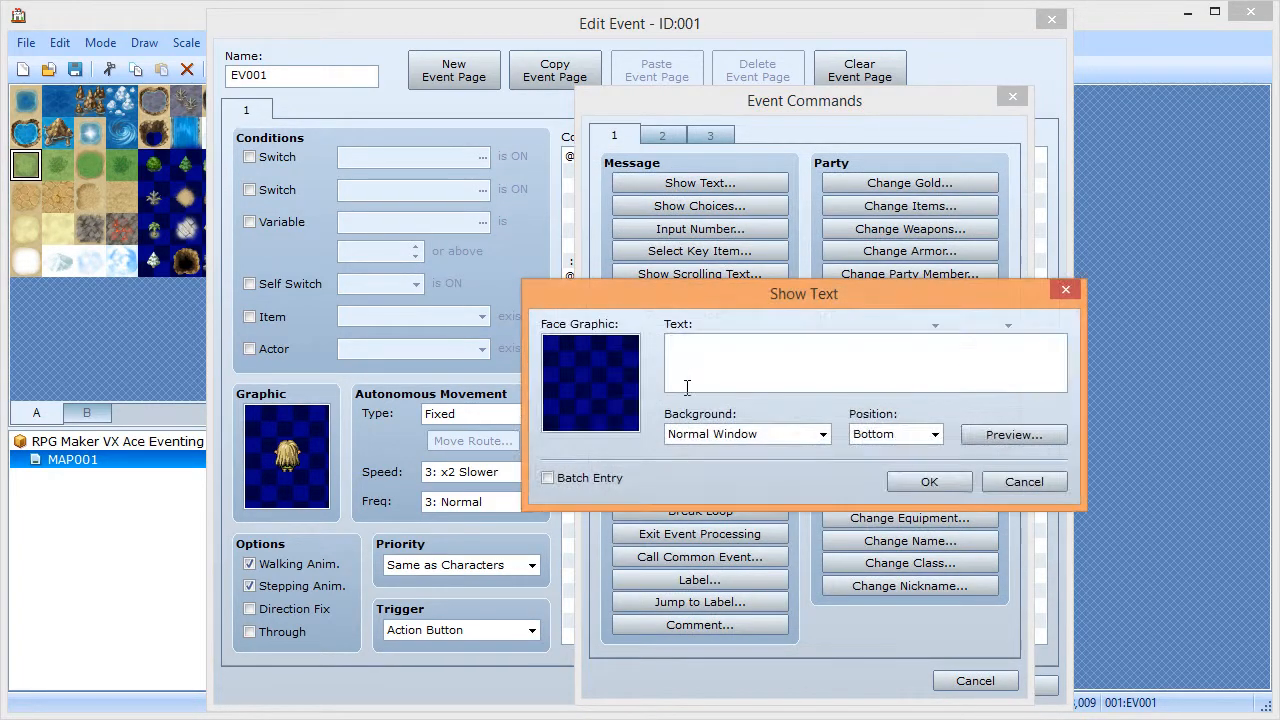
type("Th")
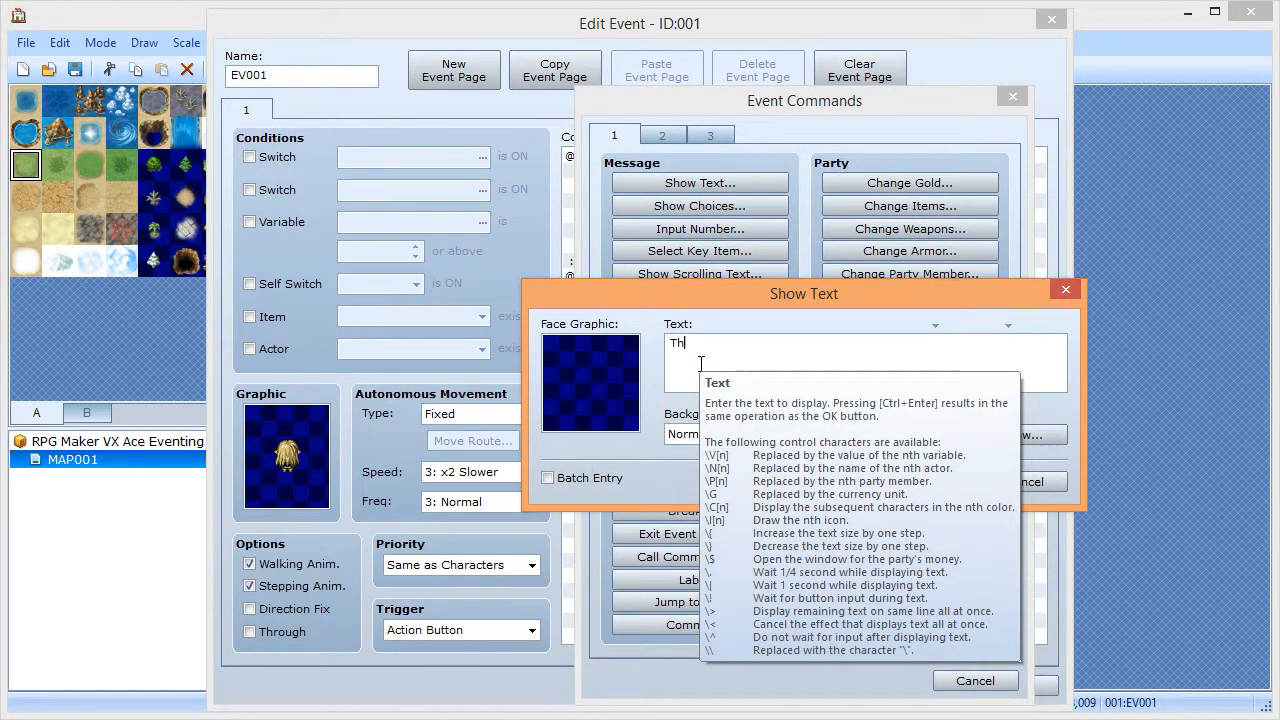
type("e variable is \\v[1")
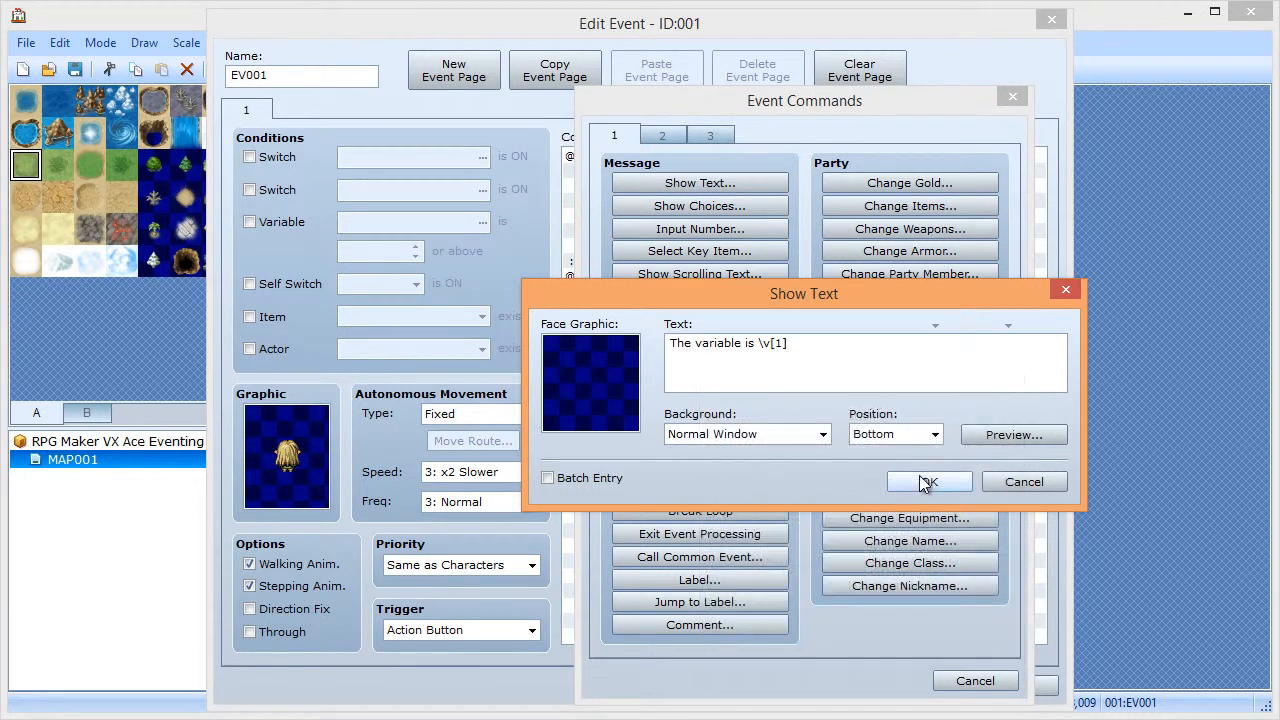
left_click(985, 440)
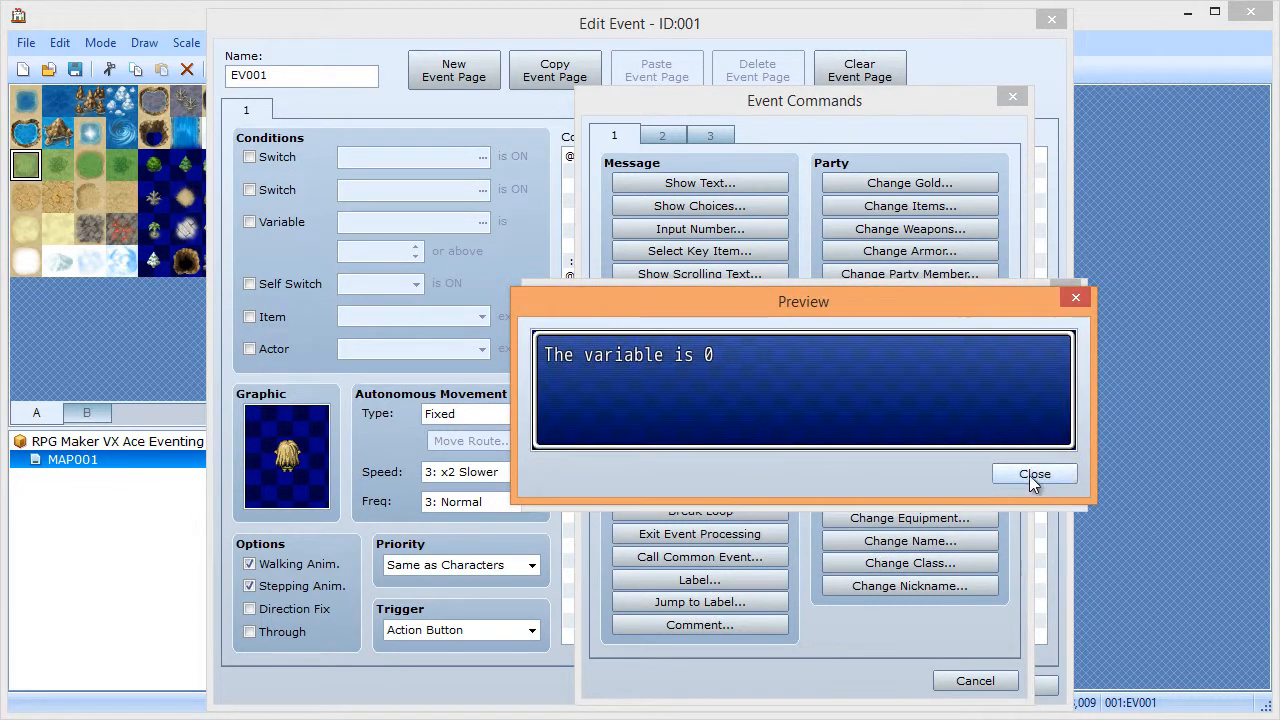
left_click(1029, 475)
left_click(905, 486)
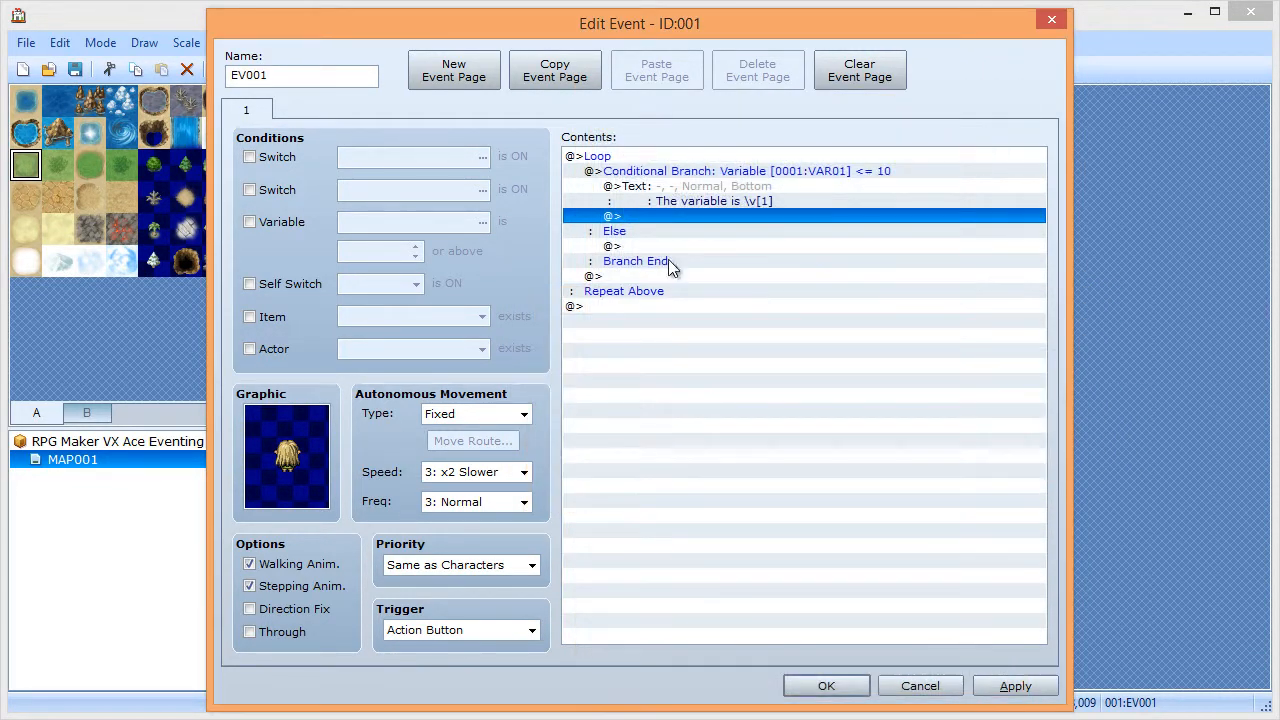
- Give the 'The variable is \v[1]' message the Actor3 blonde elf face
double_click(662, 219)
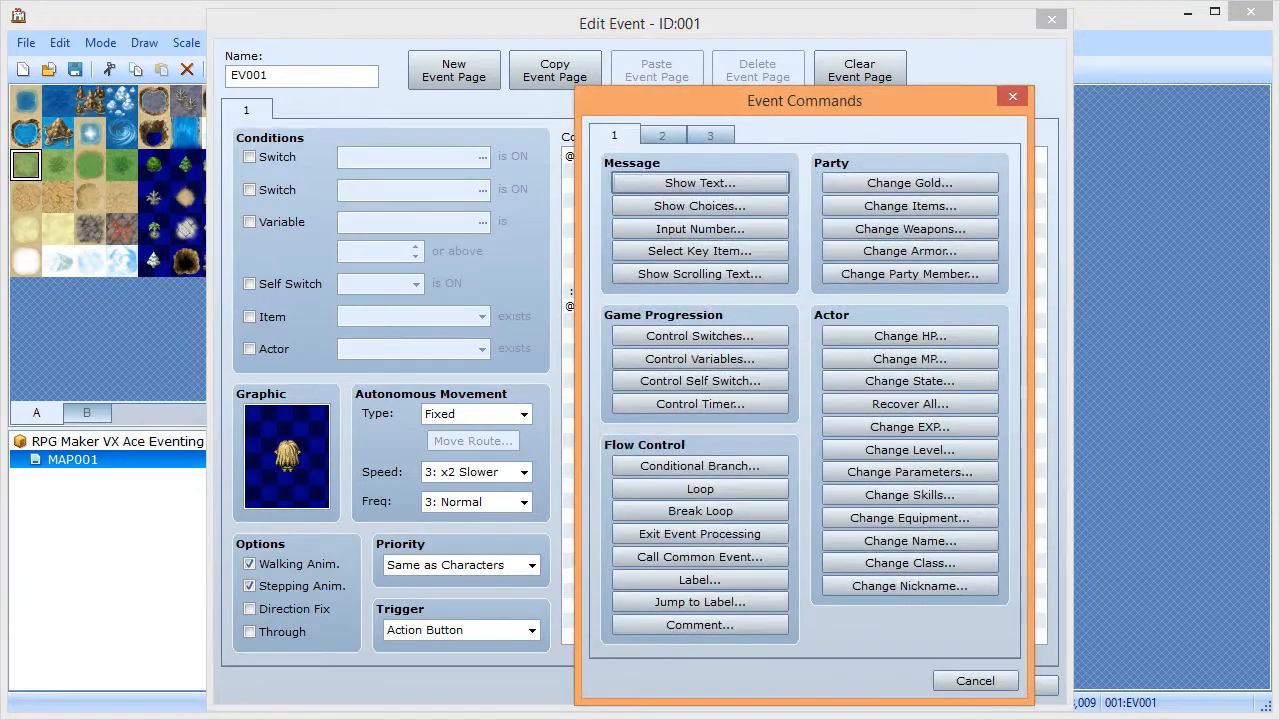
left_click(950, 684)
key("Up")
key("Return")
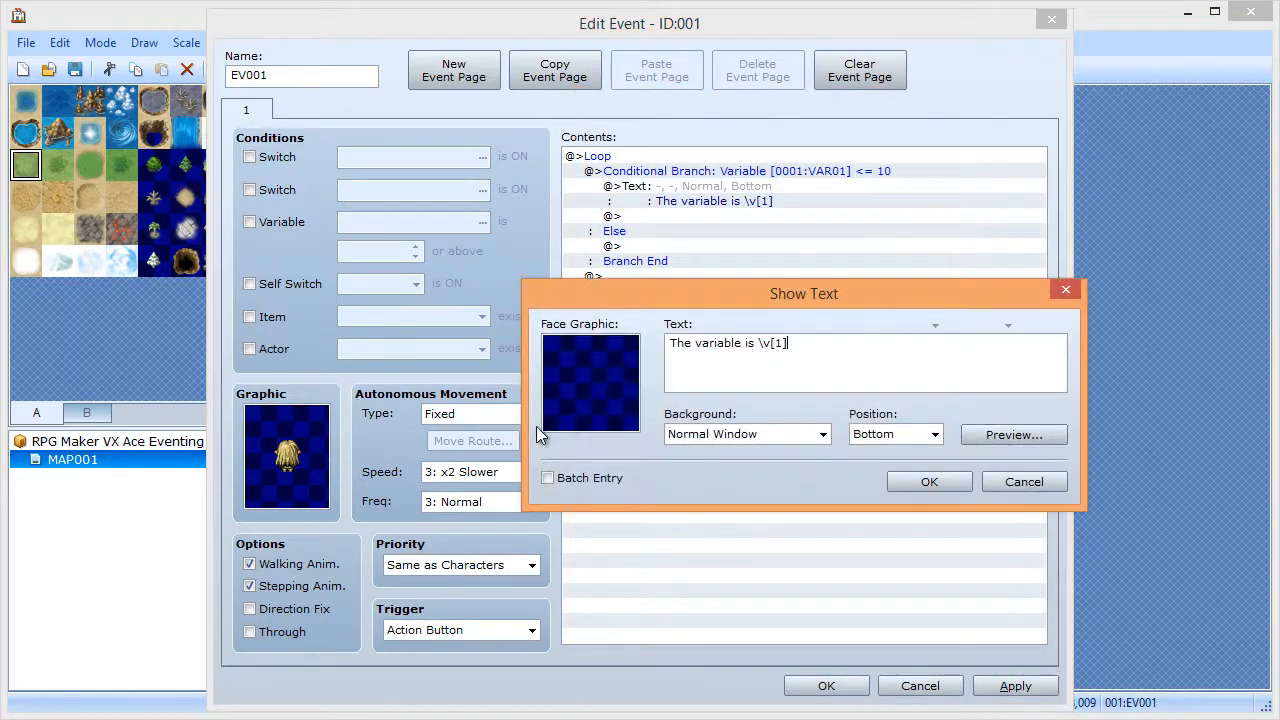
double_click(578, 392)
left_click(563, 261)
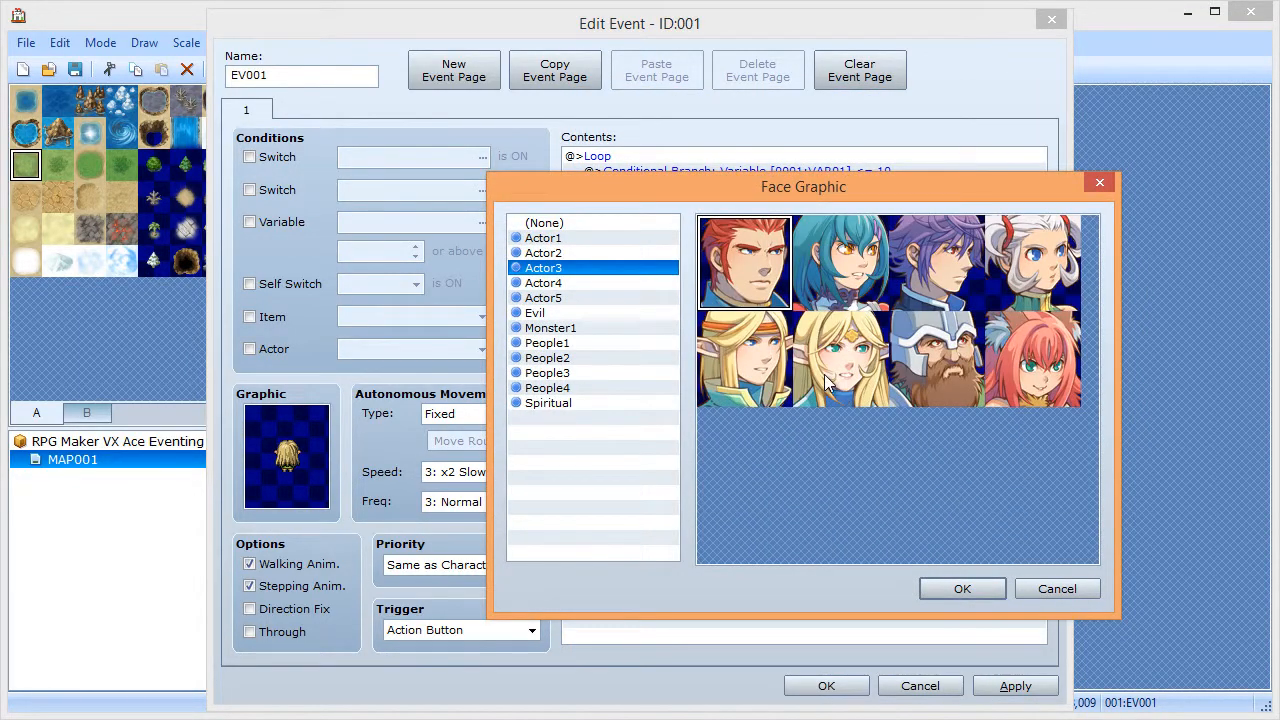
double_click(850, 400)
left_click(929, 481)
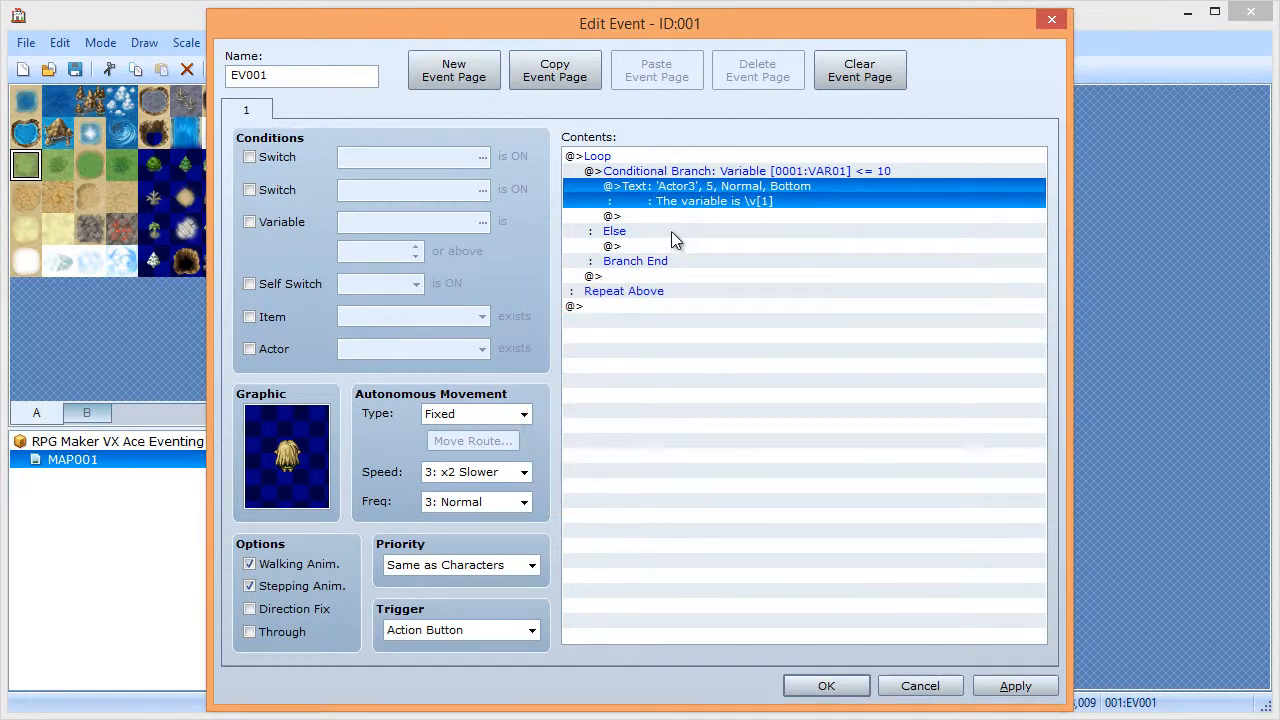
- Add a Control Variables command below the message that adds 1 to VAR01
left_click(670, 222)
double_click(670, 221)
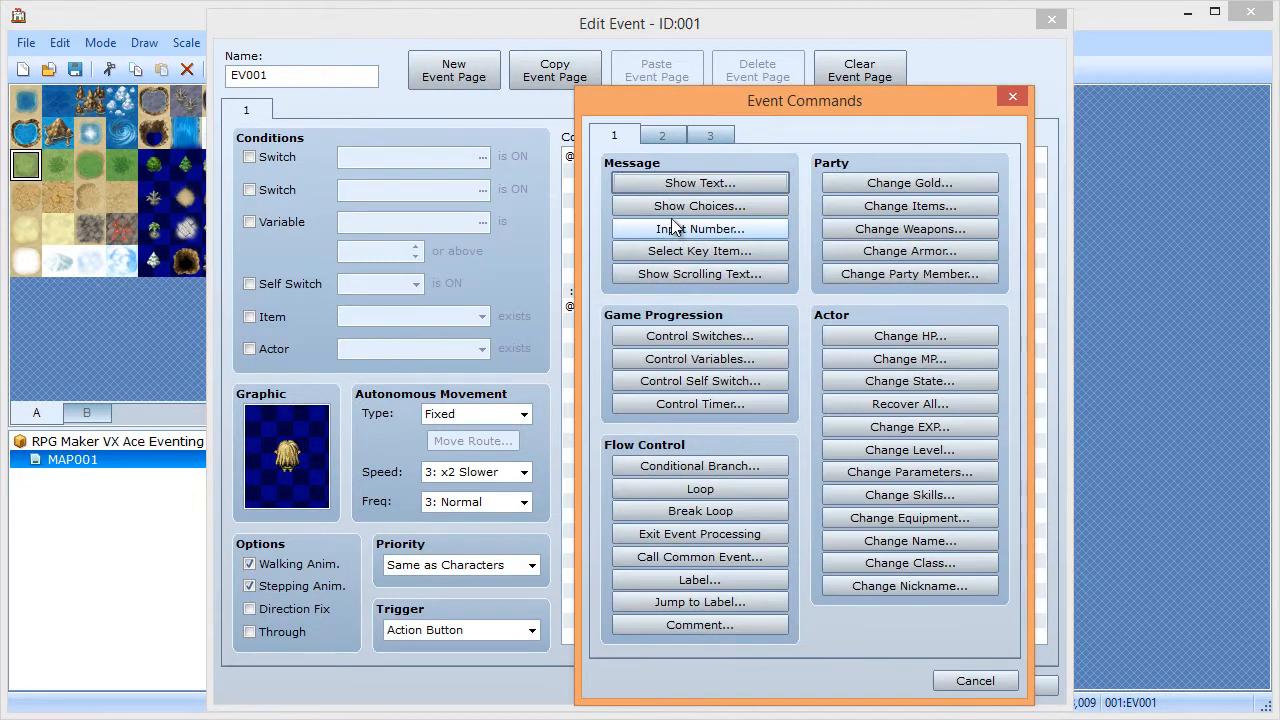
left_click(700, 359)
left_click(699, 352)
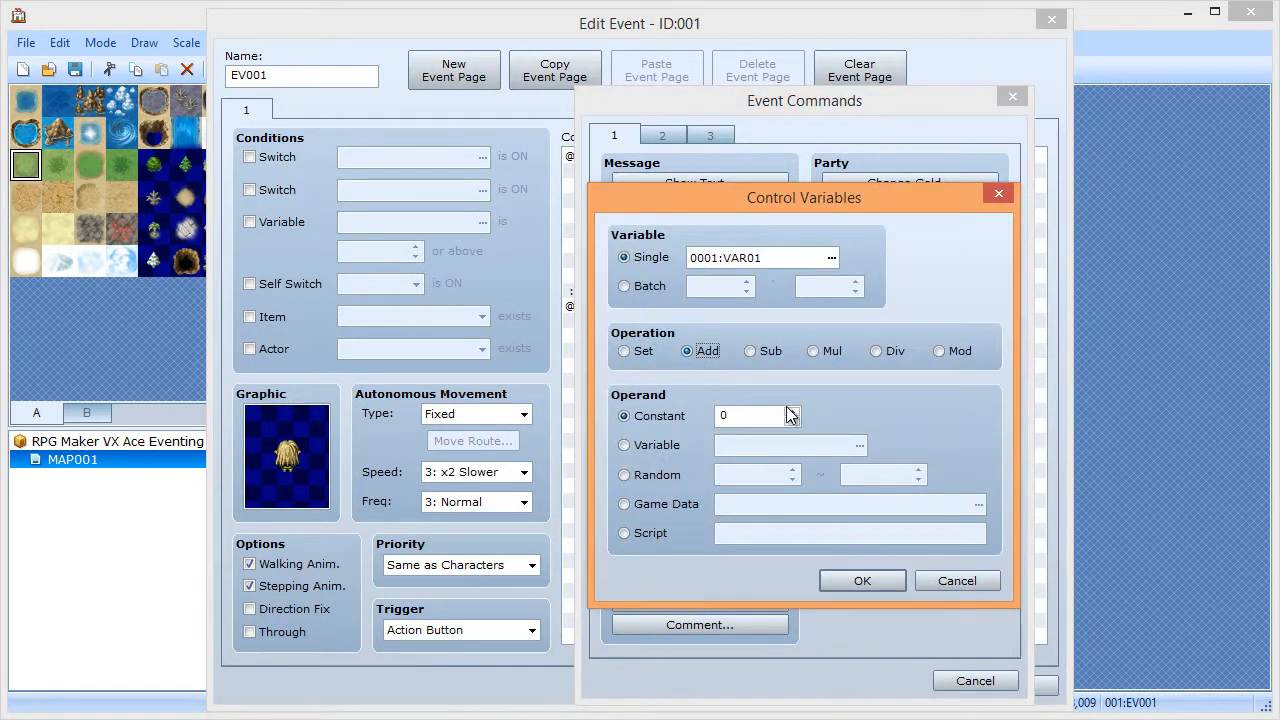
left_click(792, 412)
left_click(858, 583)
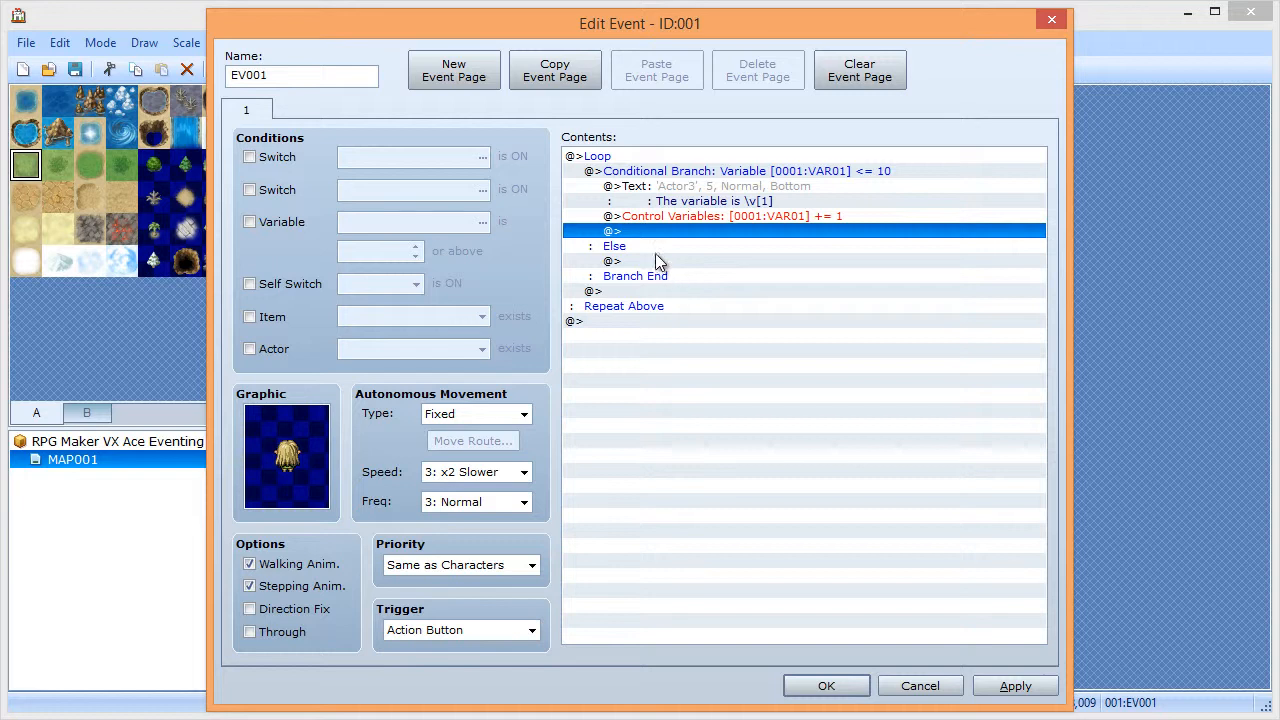
left_click(700, 177)
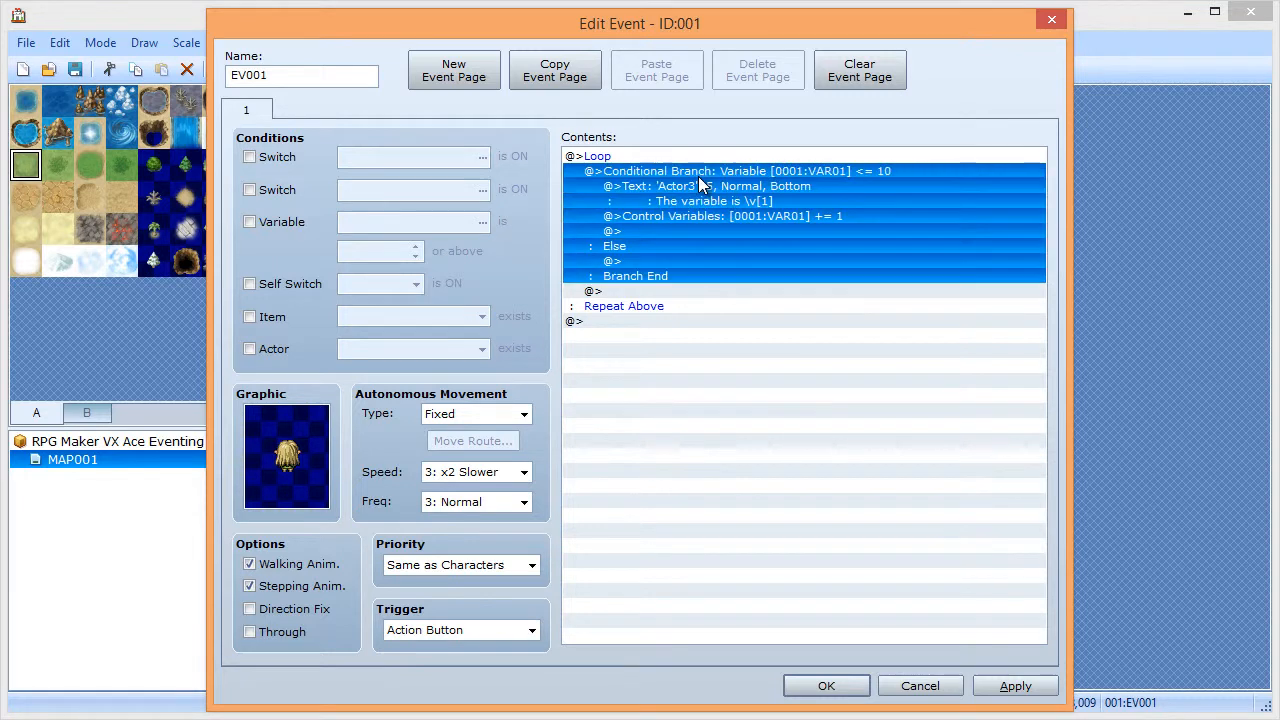
- Insert a Break Loop command under the branch's Else
left_click(674, 193)
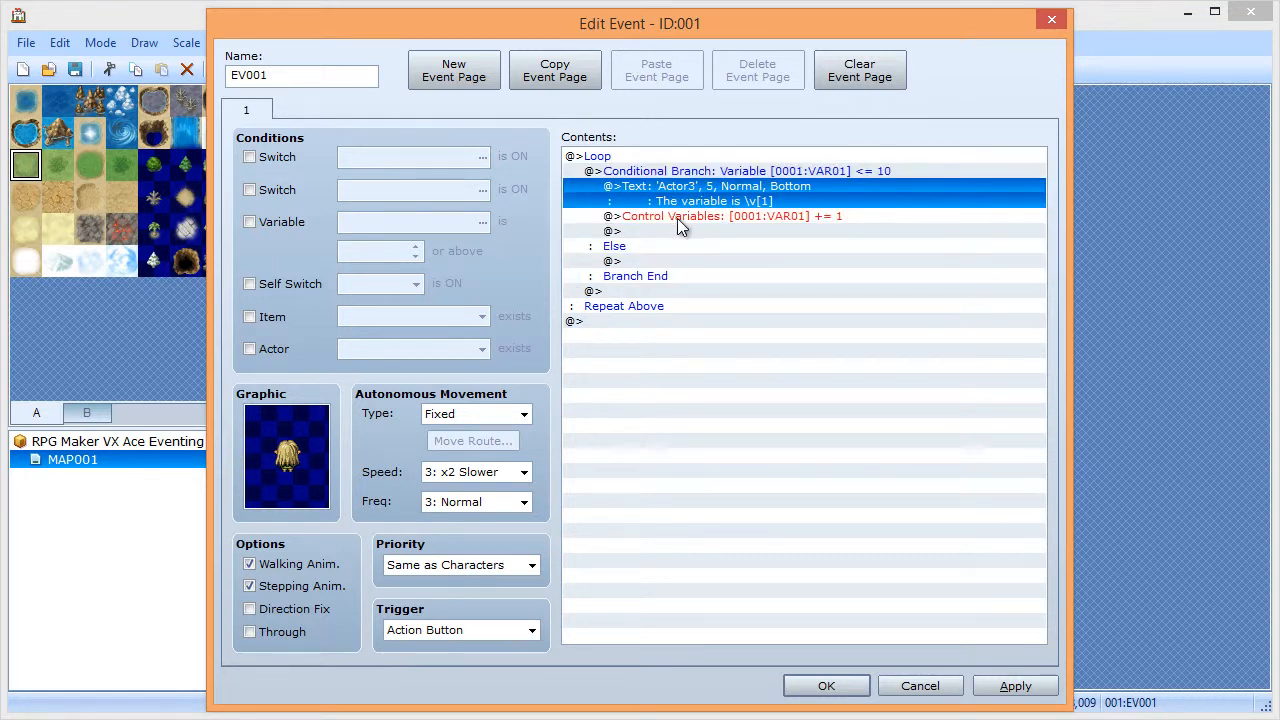
left_click(677, 218)
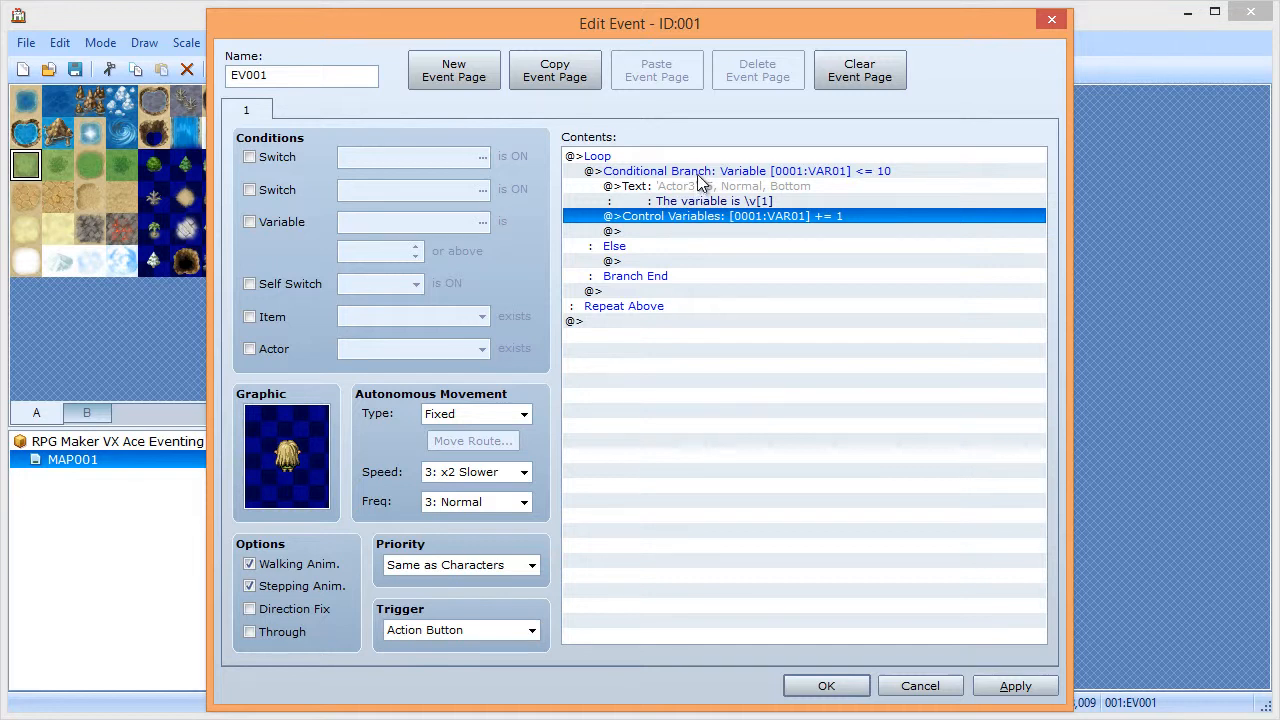
left_click(689, 175)
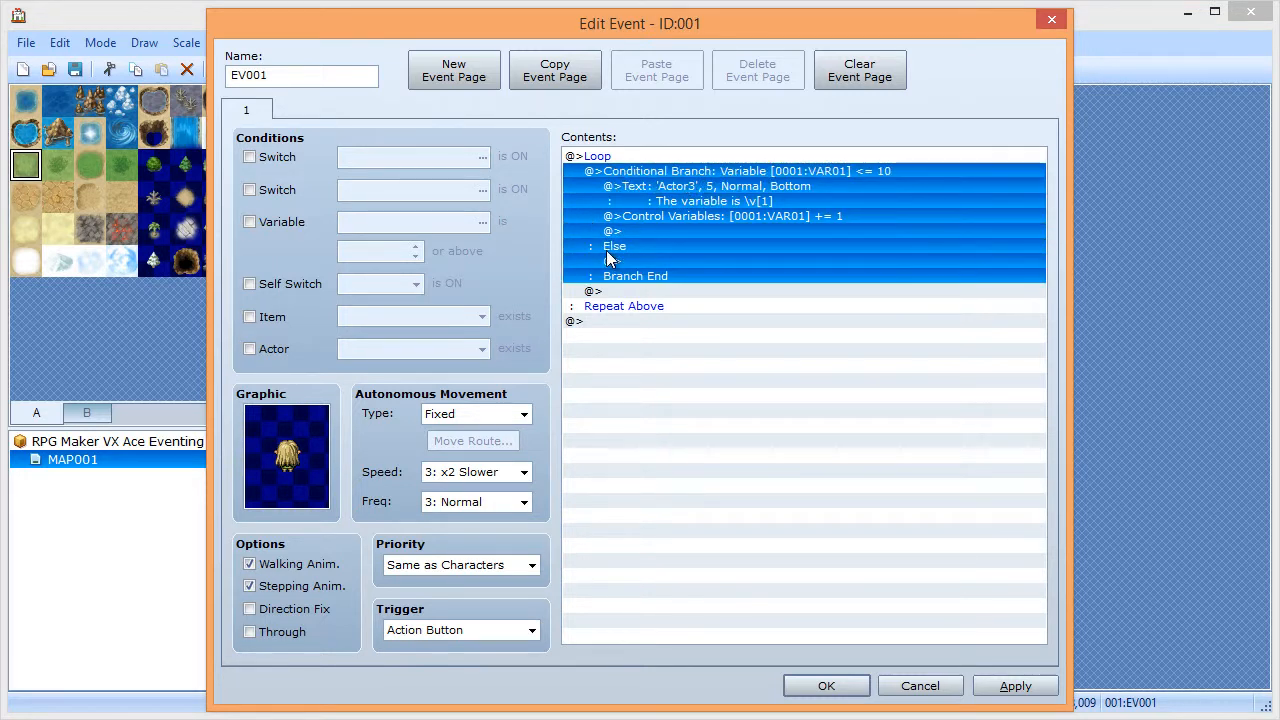
double_click(632, 261)
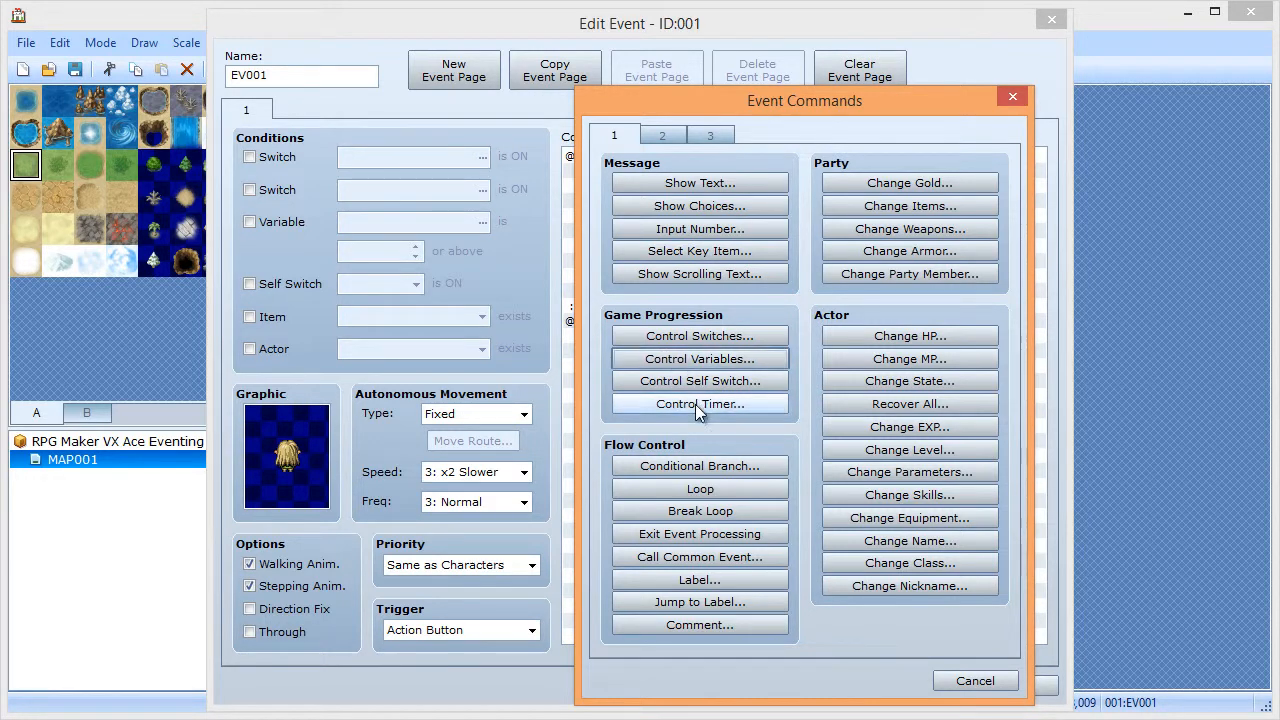
left_click(682, 512)
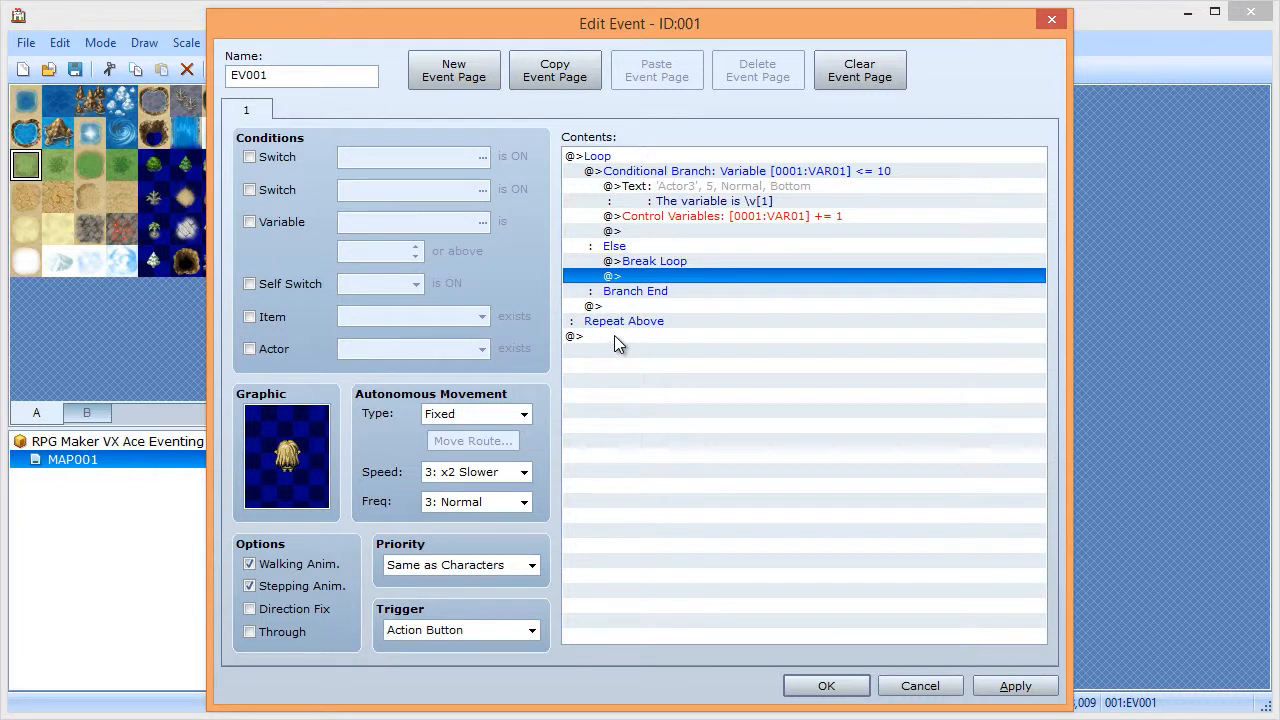
- Add an Actor3-faced variable message after the loop and apply the event
double_click(614, 335)
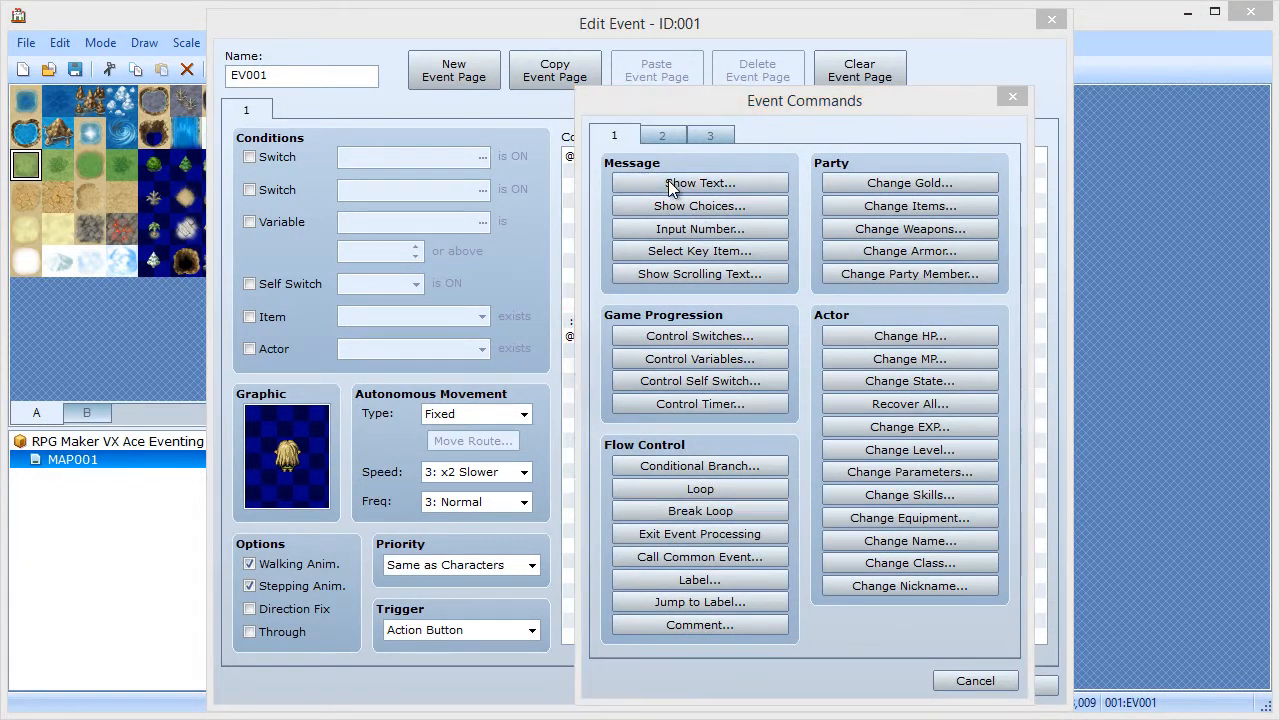
left_click(672, 187)
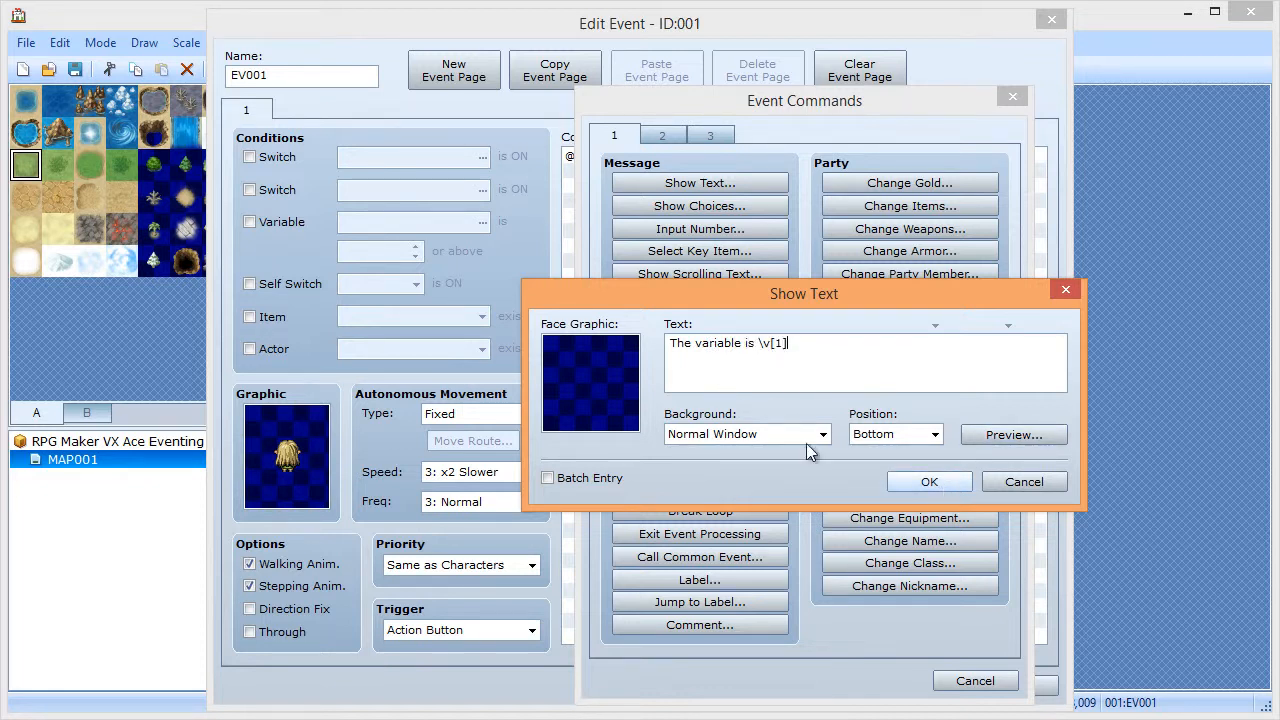
double_click(557, 368)
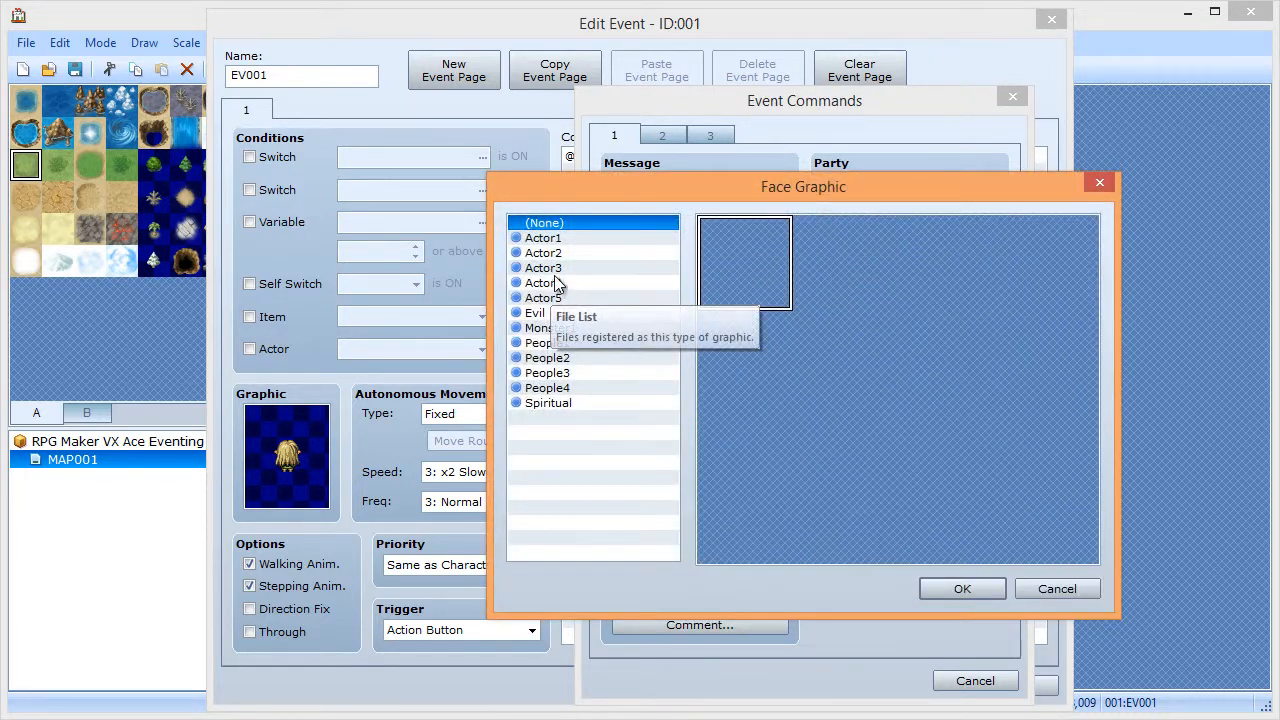
left_click(558, 268)
double_click(846, 385)
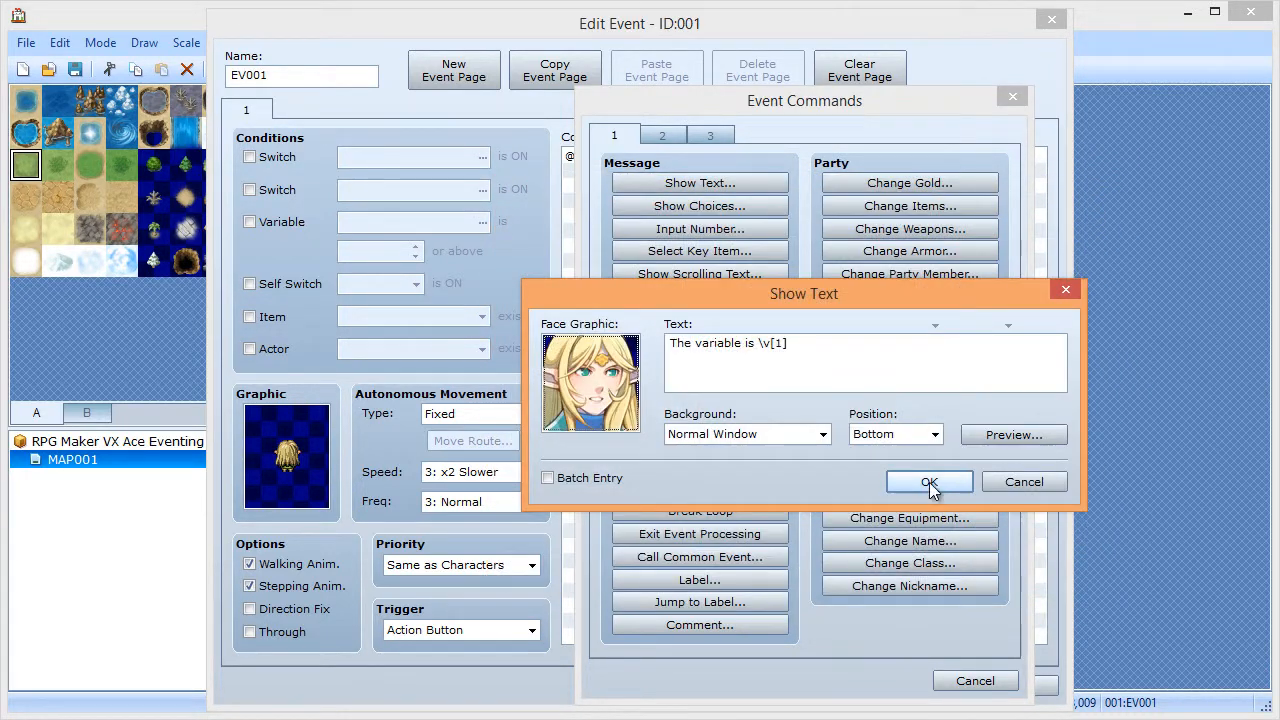
left_click(928, 482)
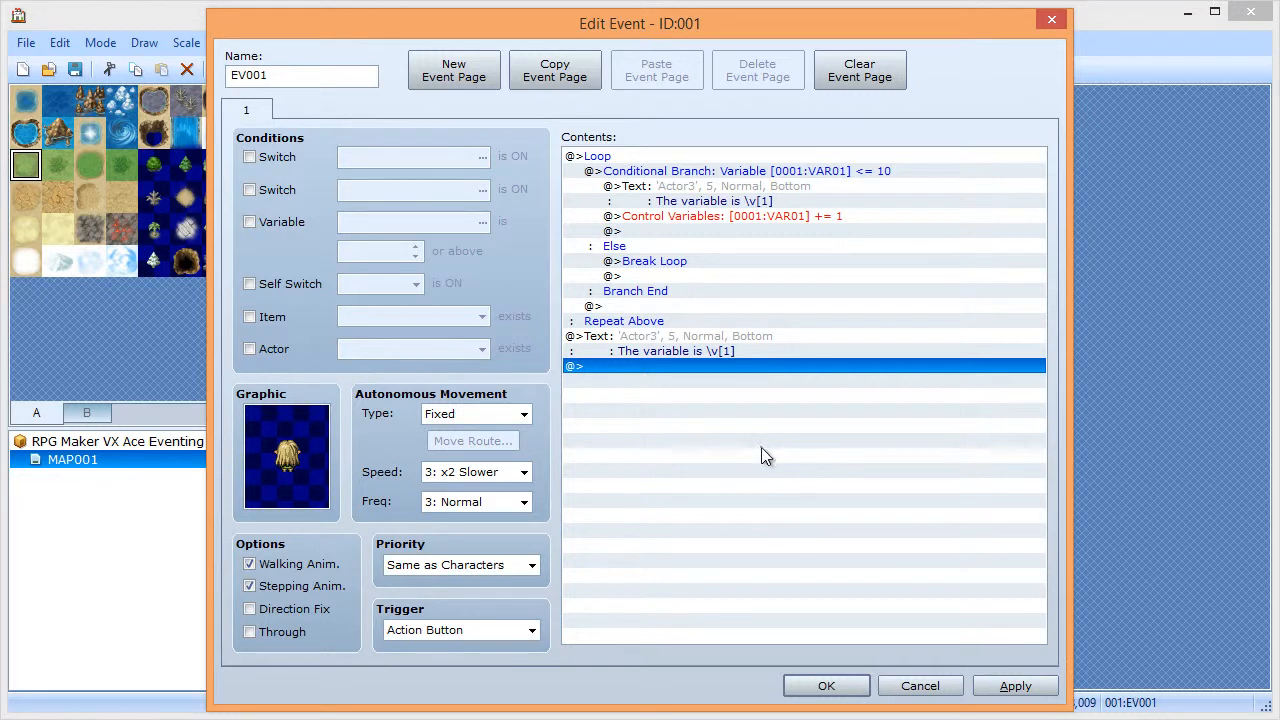
left_click(1003, 686)
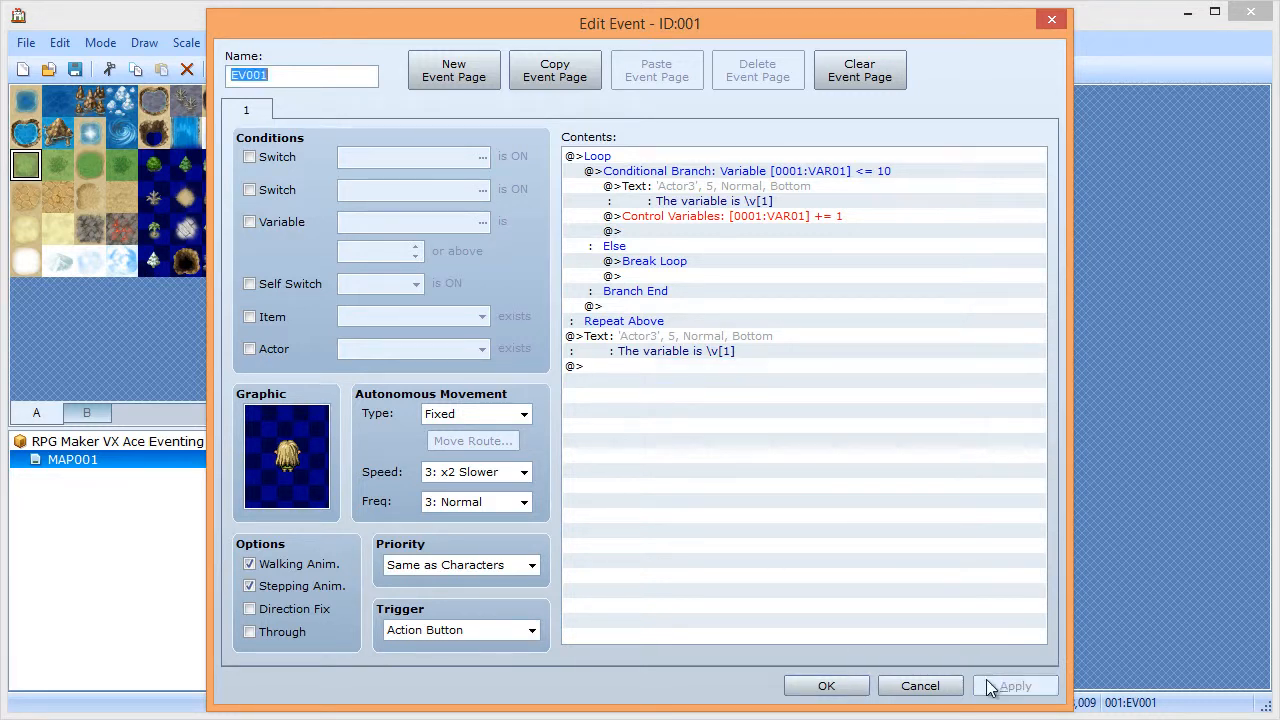
- Reopen EV001 to review its Loop, branch, message and increment lines, then close it
left_click(830, 686)
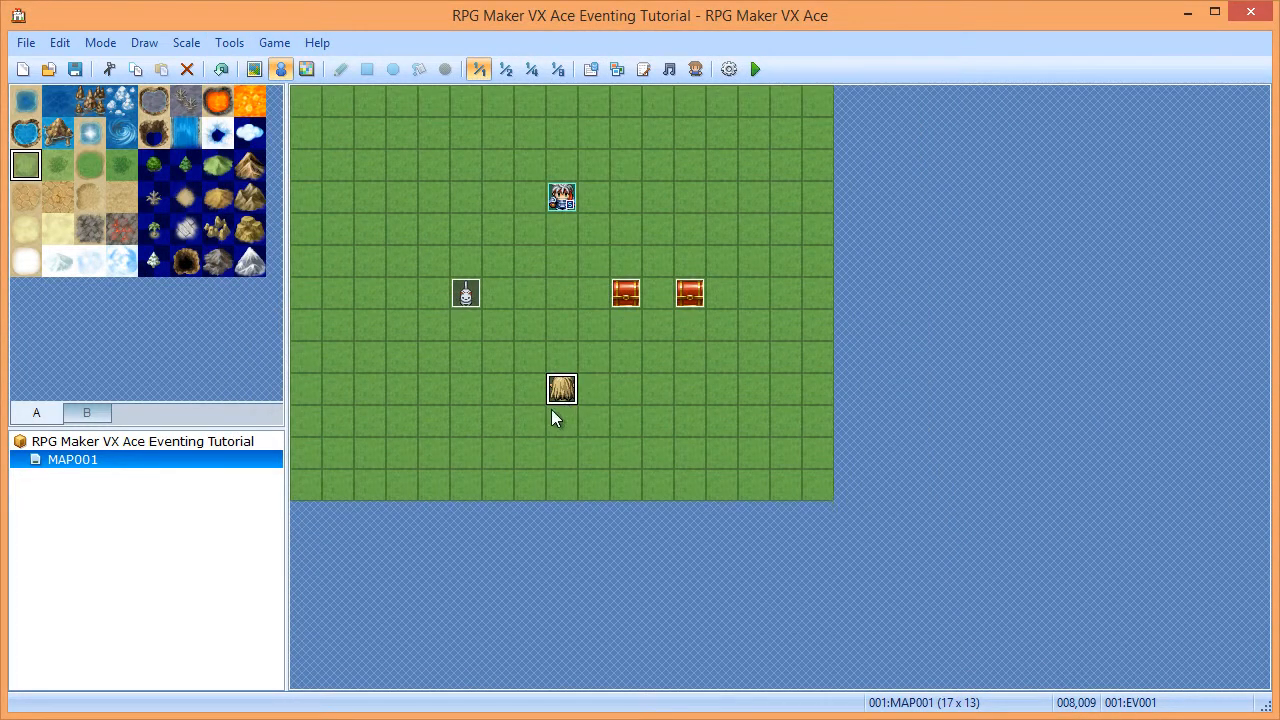
double_click(553, 392)
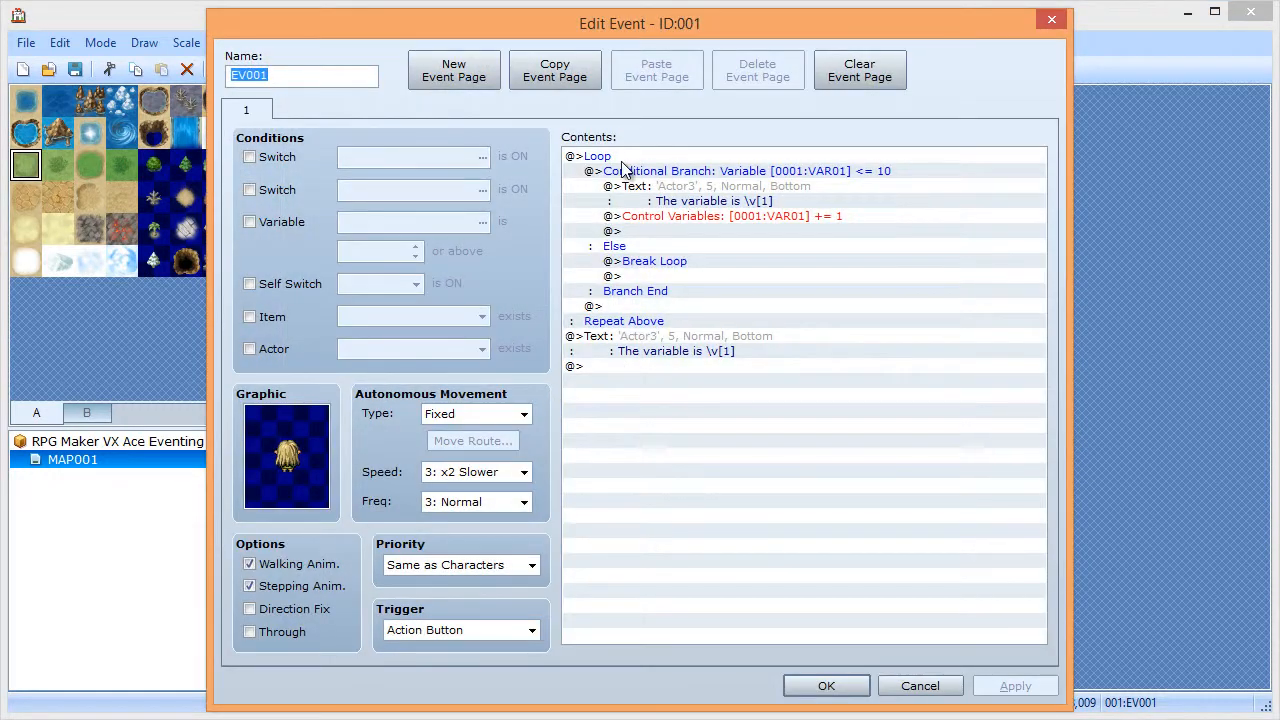
left_click(620, 159)
left_click(630, 173)
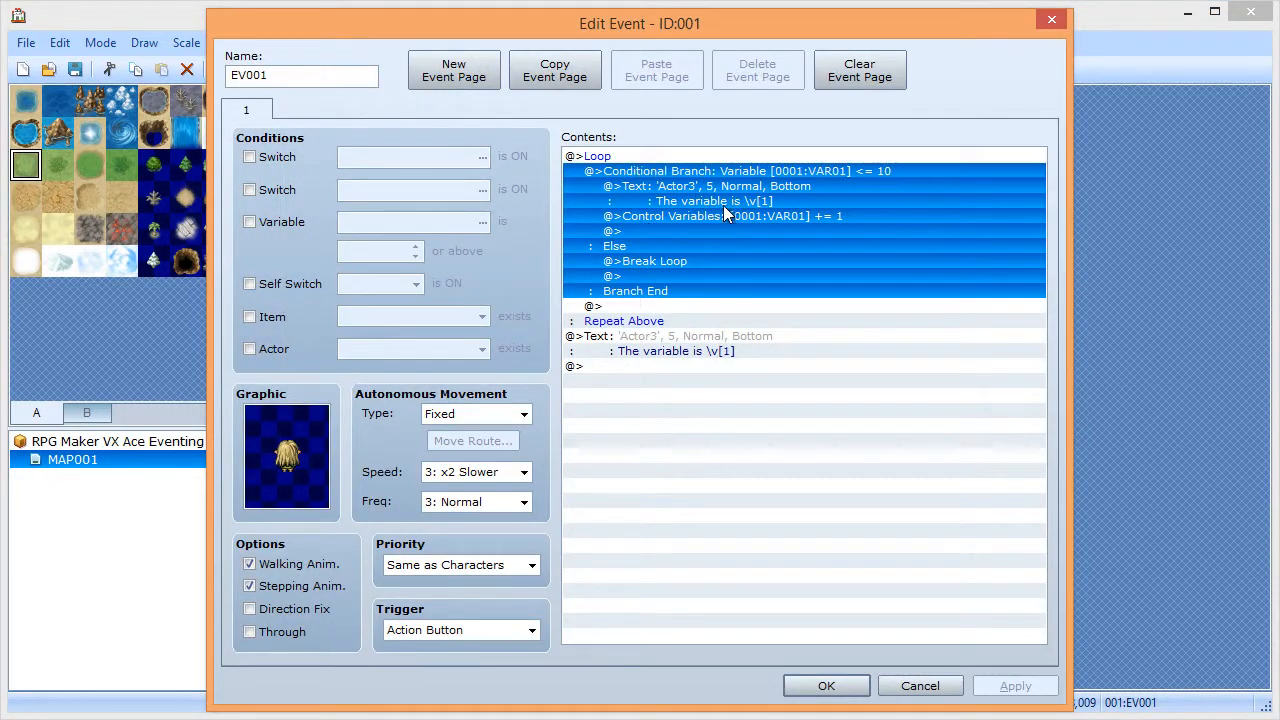
left_click(664, 190)
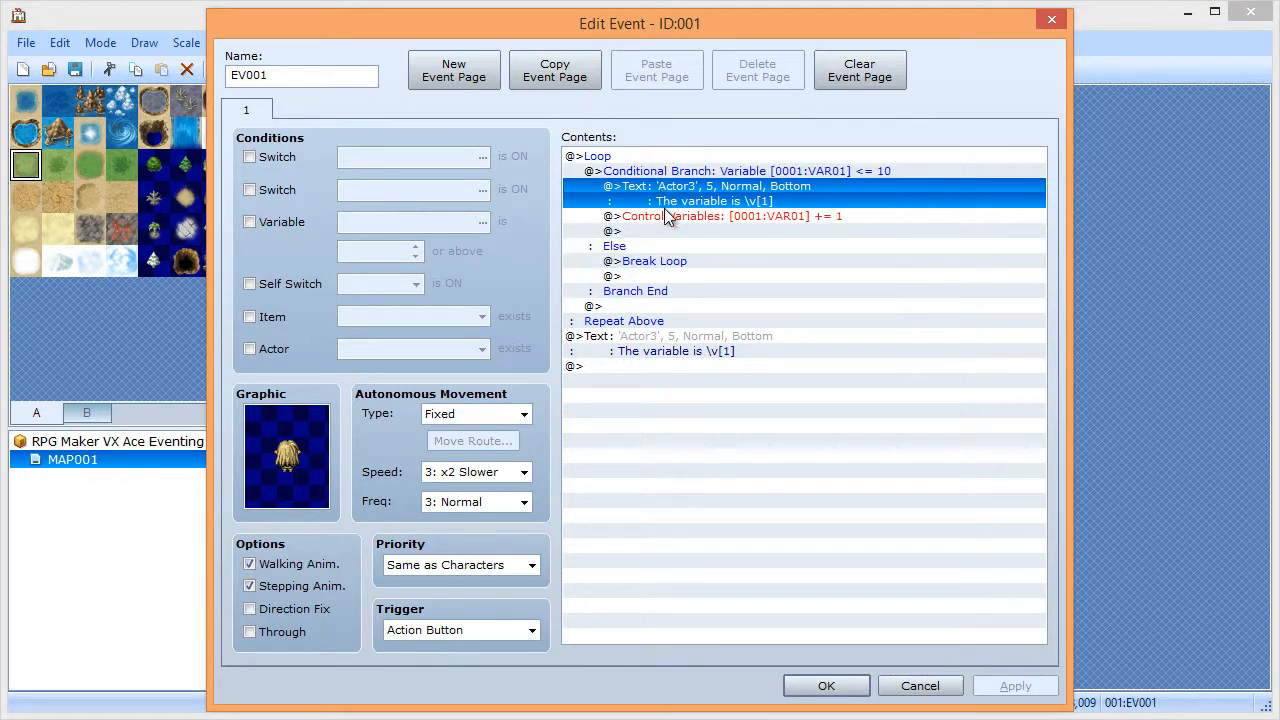
left_click(668, 216)
left_click(660, 201)
left_click(846, 687)
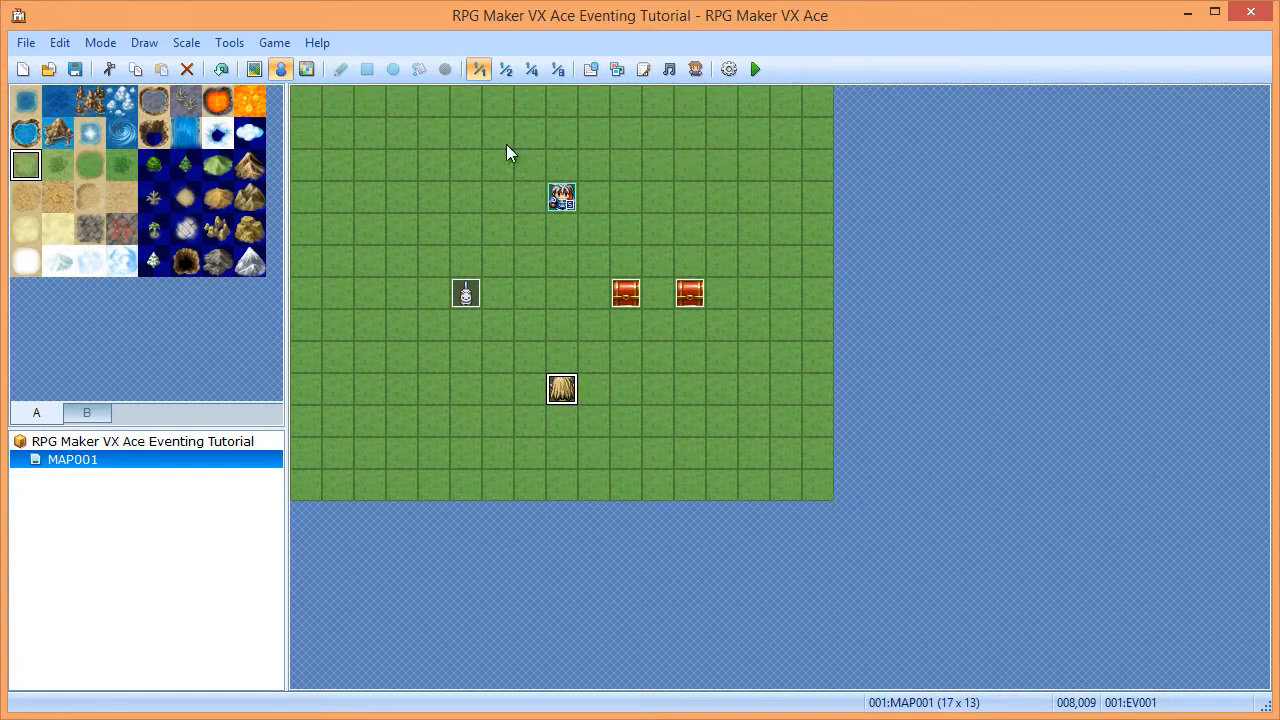
- Playtest a new game, talk to the event and advance messages up to 'The variable is 11'
left_click(759, 78)
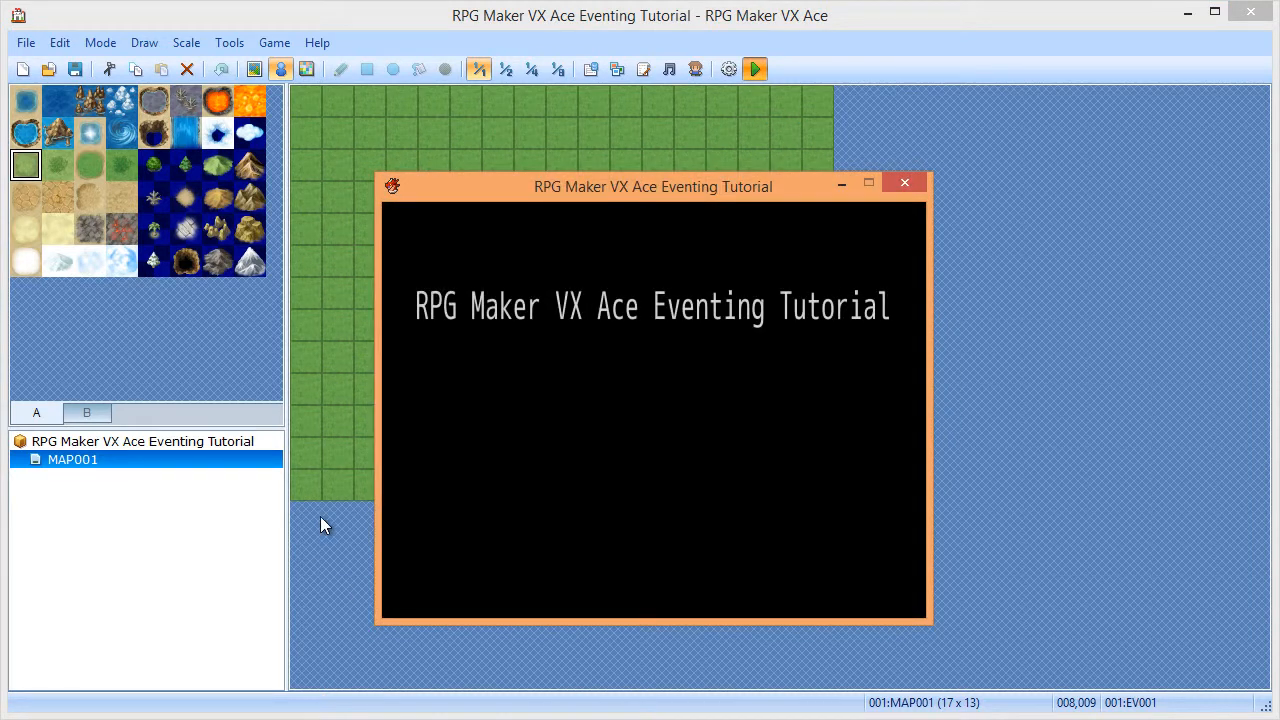
key("Return")
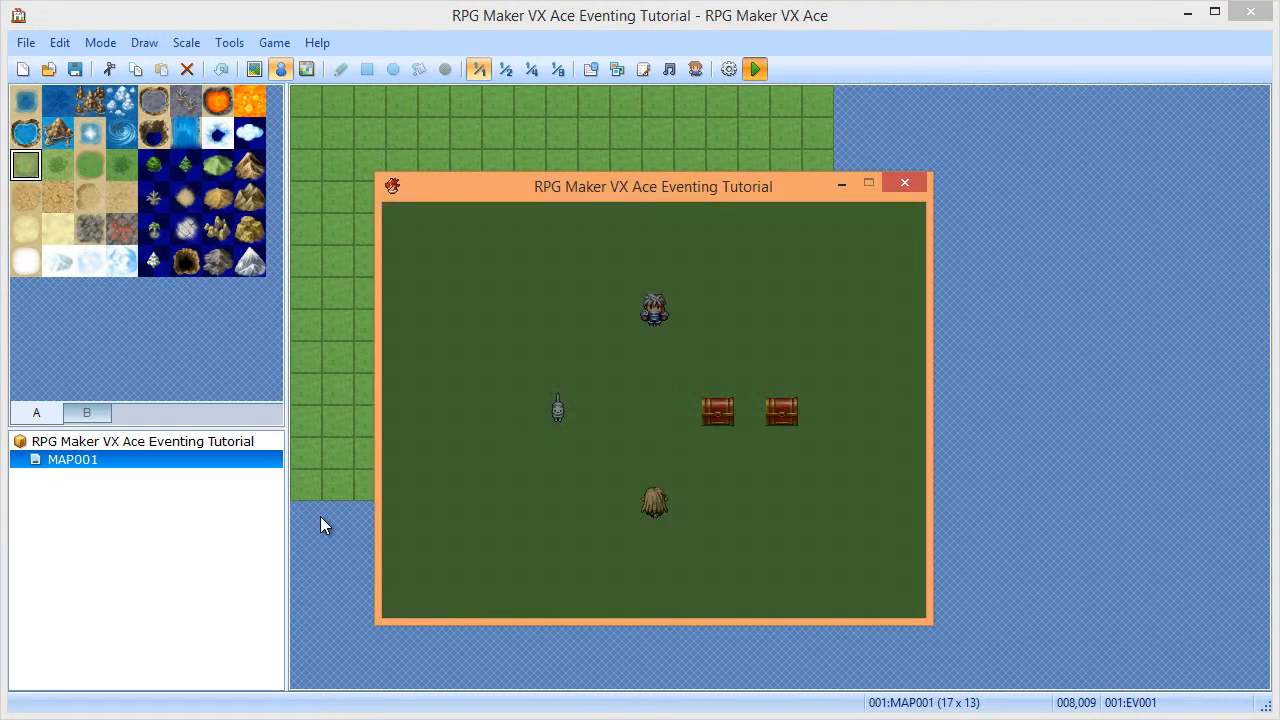
key("Down")
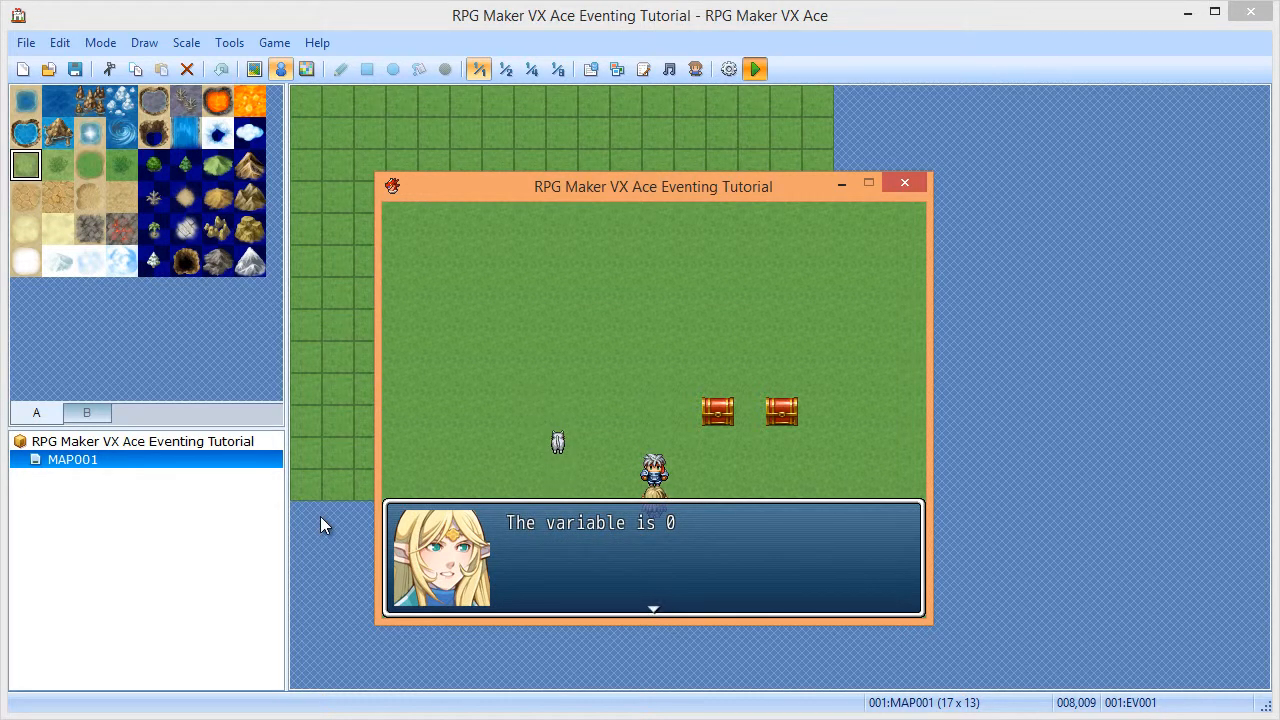
key("Return")
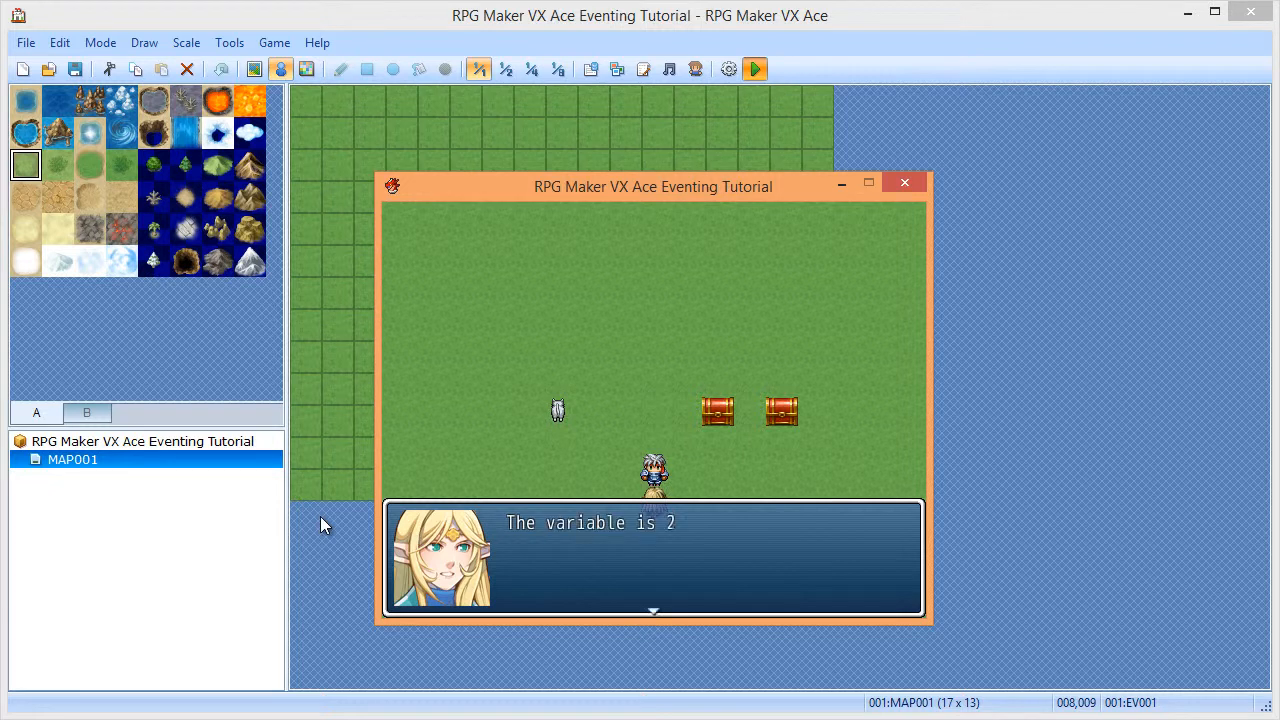
key("Return")
key("Return")
key("Return")
key("Return")
key("Return")
key("Return")
key("Return")
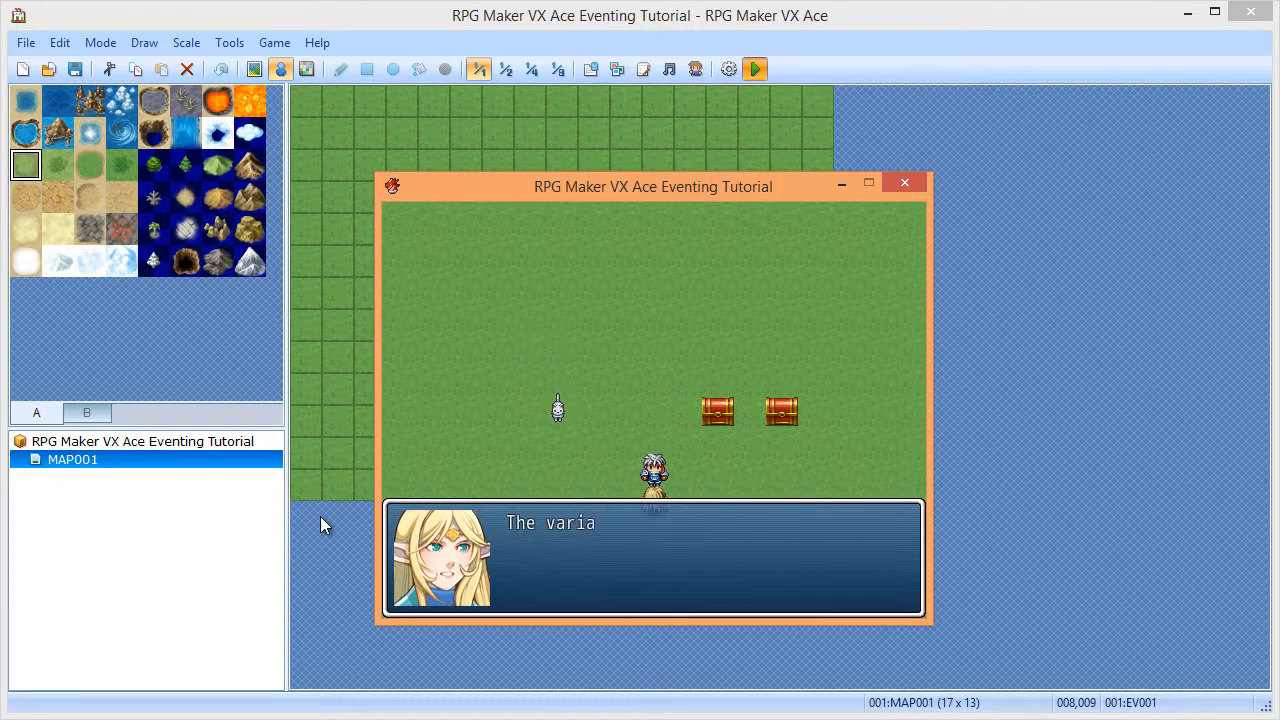
key("Return")
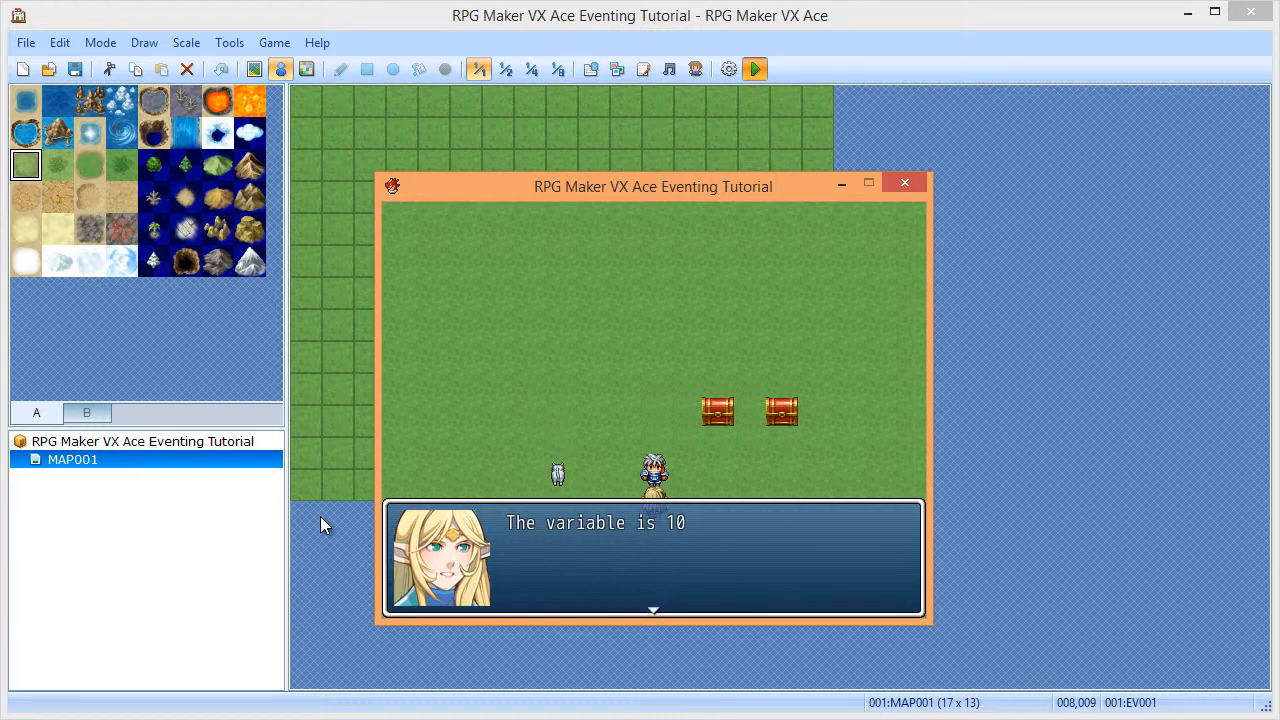
key("Return")
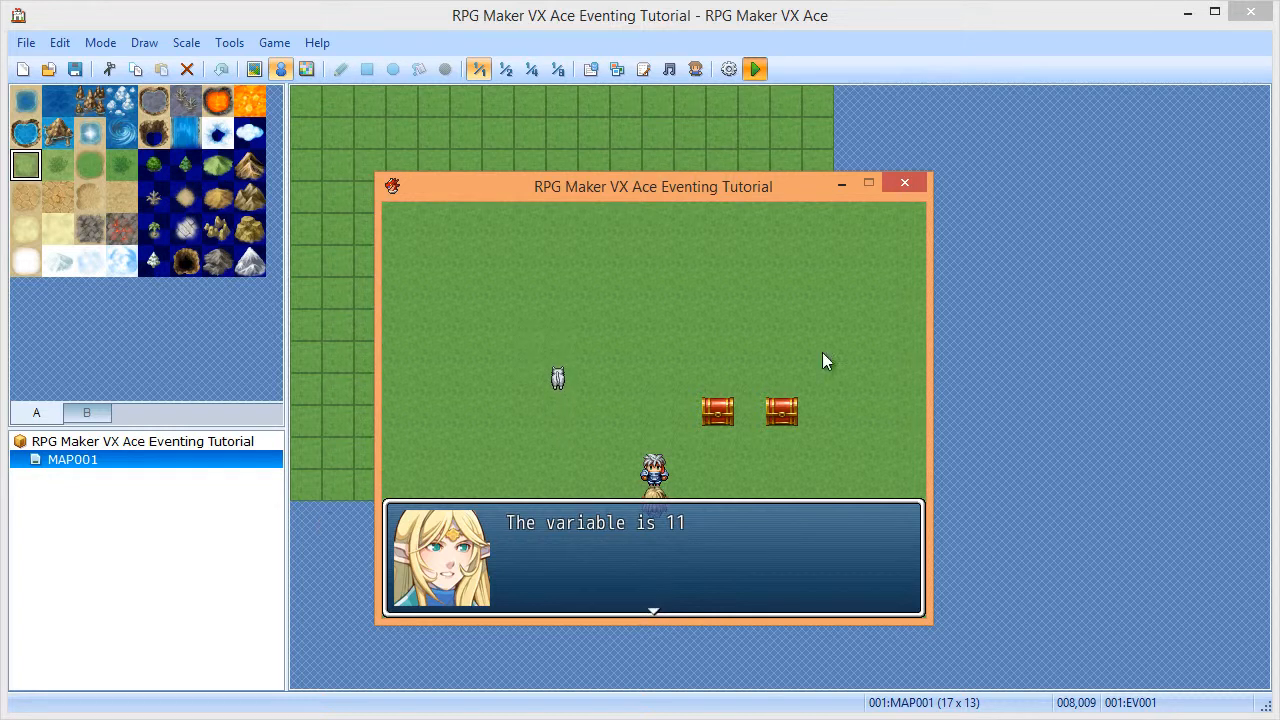
left_click(904, 186)
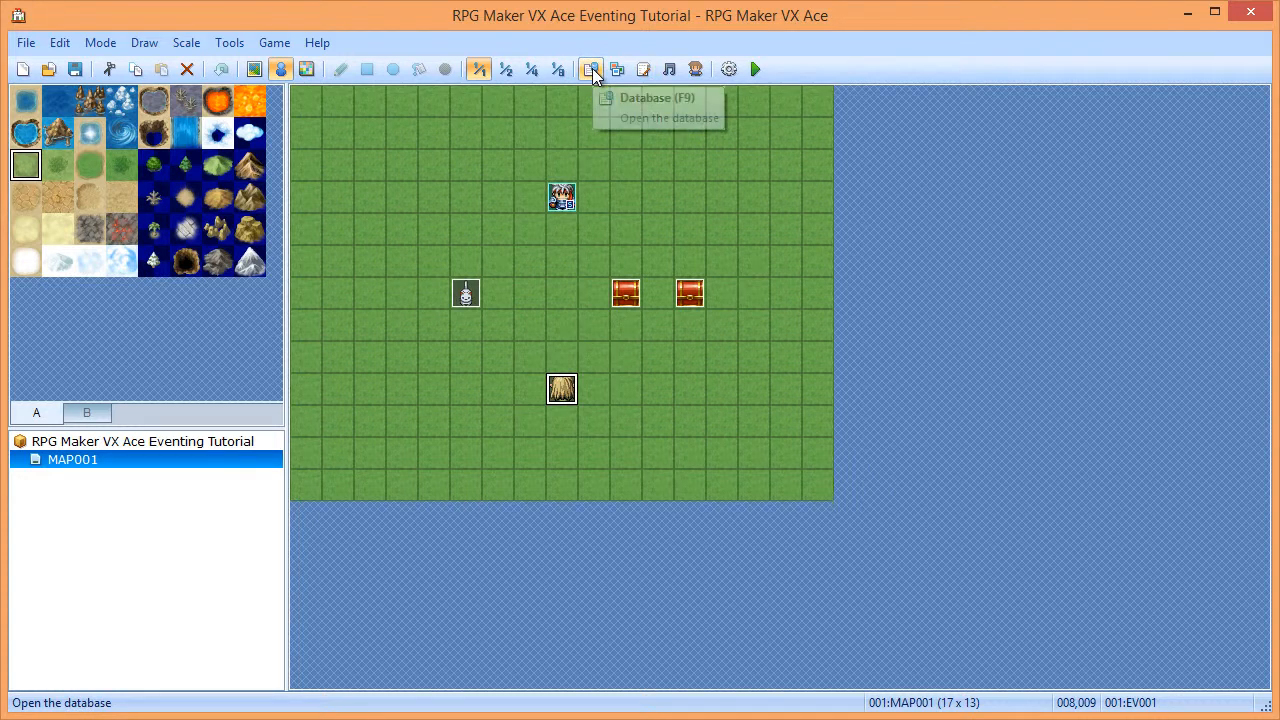
- Open EV001 and change the conditional branch to VAR01 >= 10
double_click(566, 388)
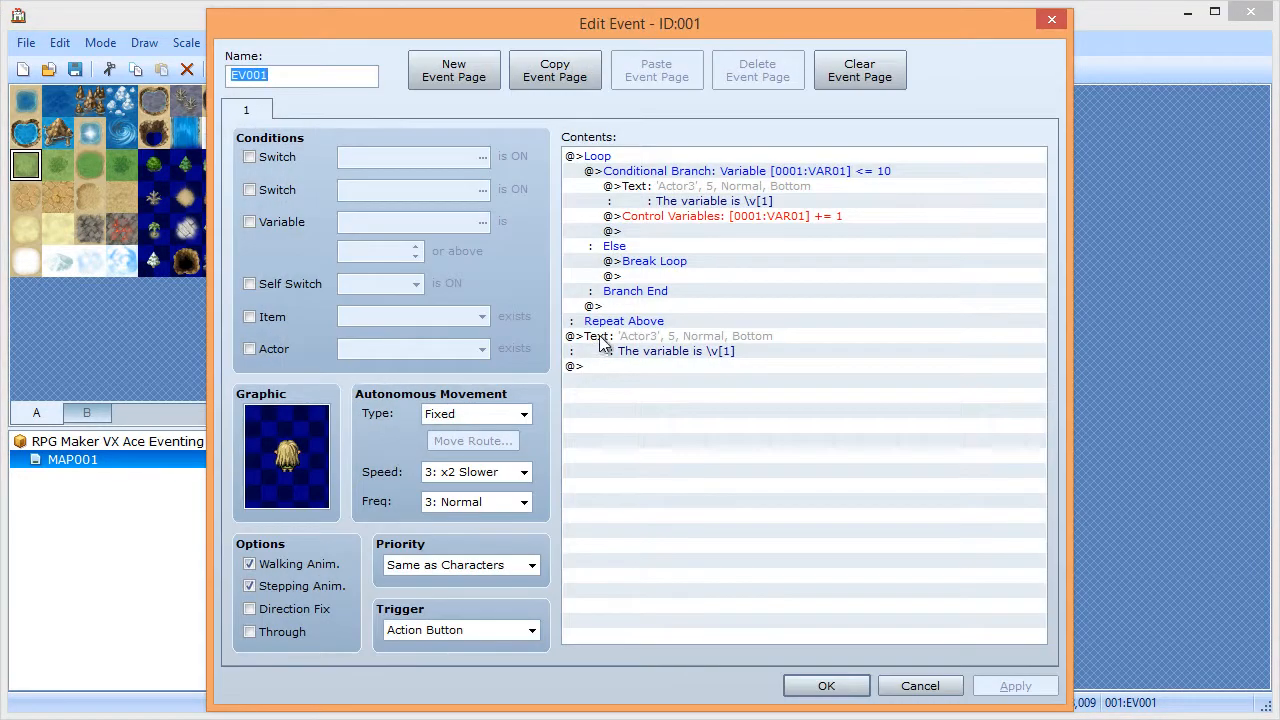
left_click(609, 158)
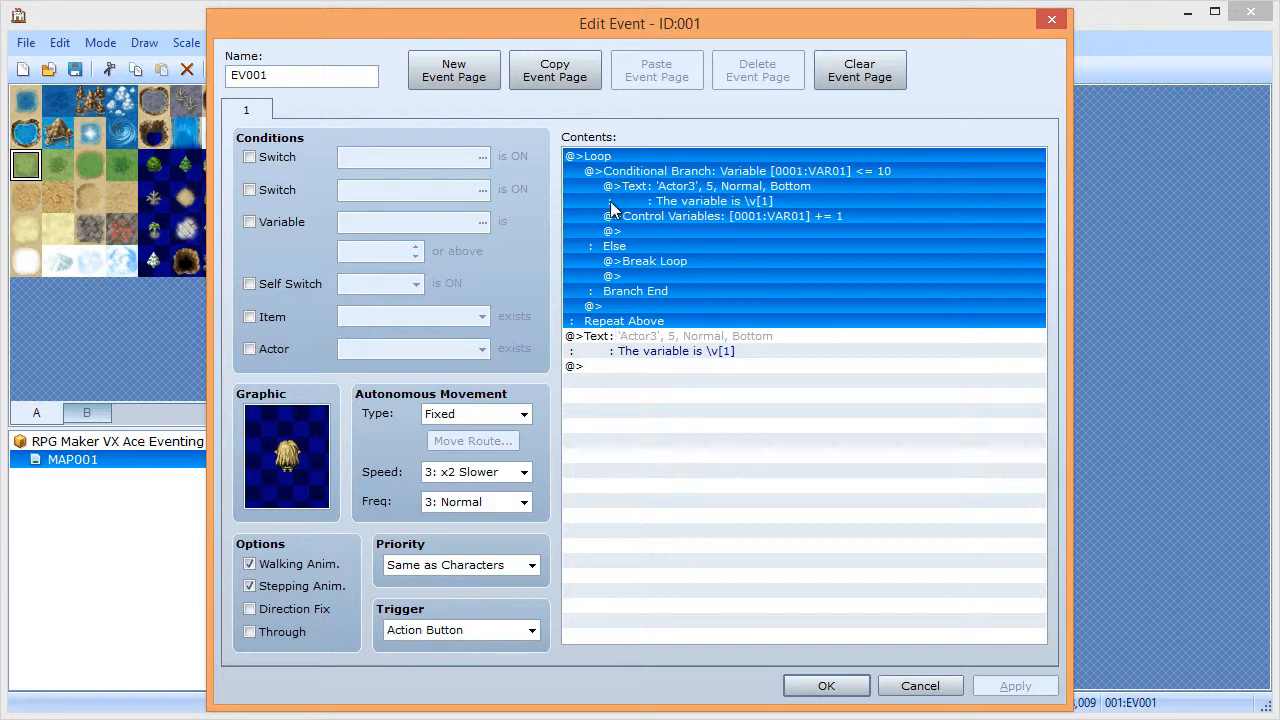
double_click(607, 158)
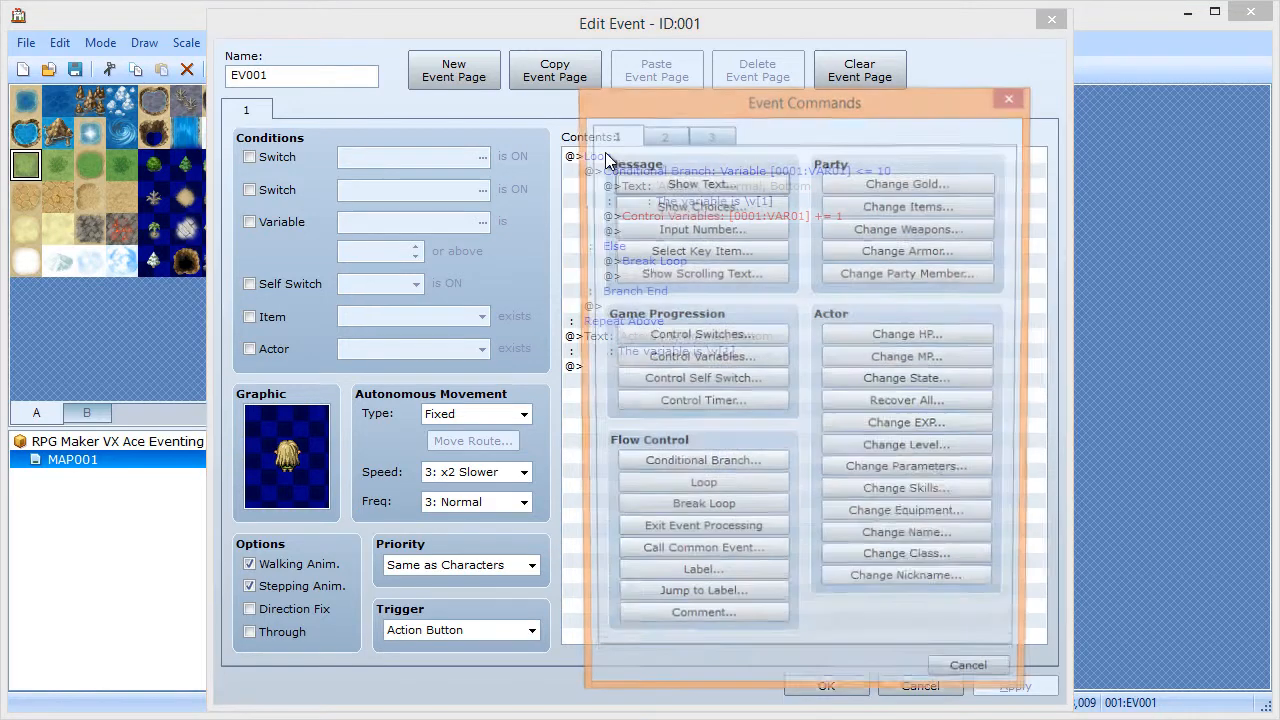
left_click(975, 681)
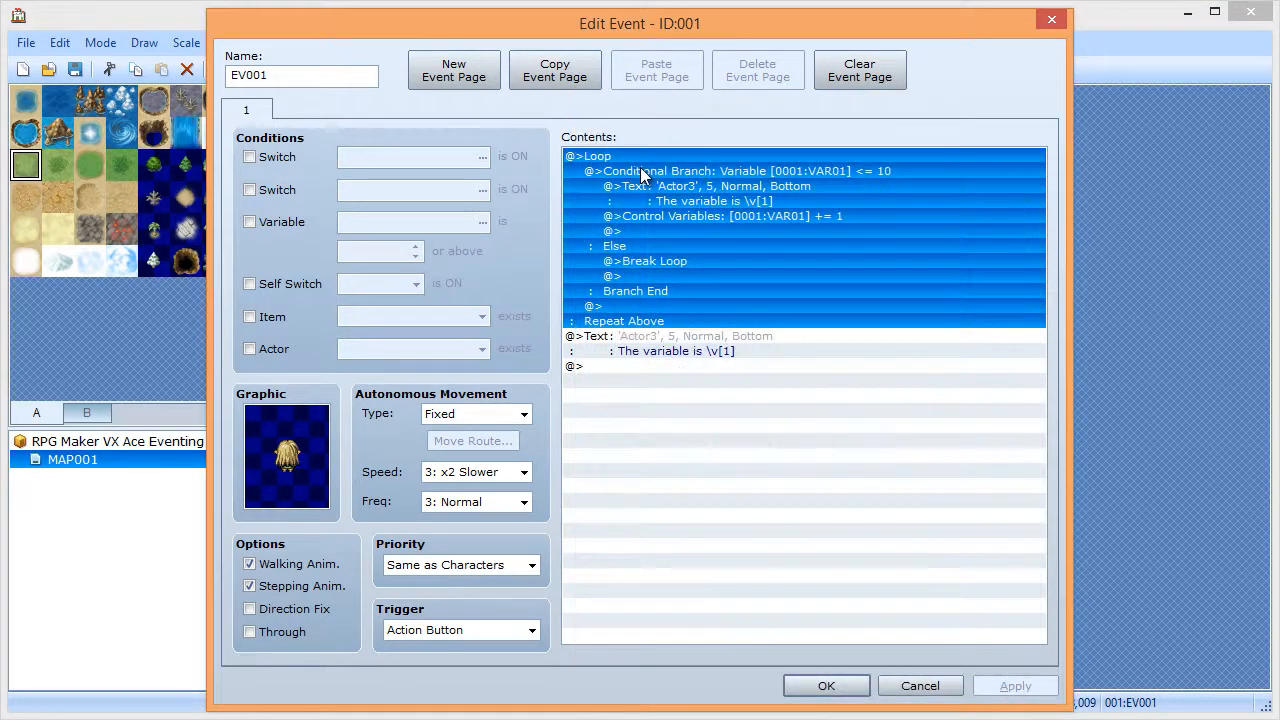
left_click(650, 321)
left_click(644, 306)
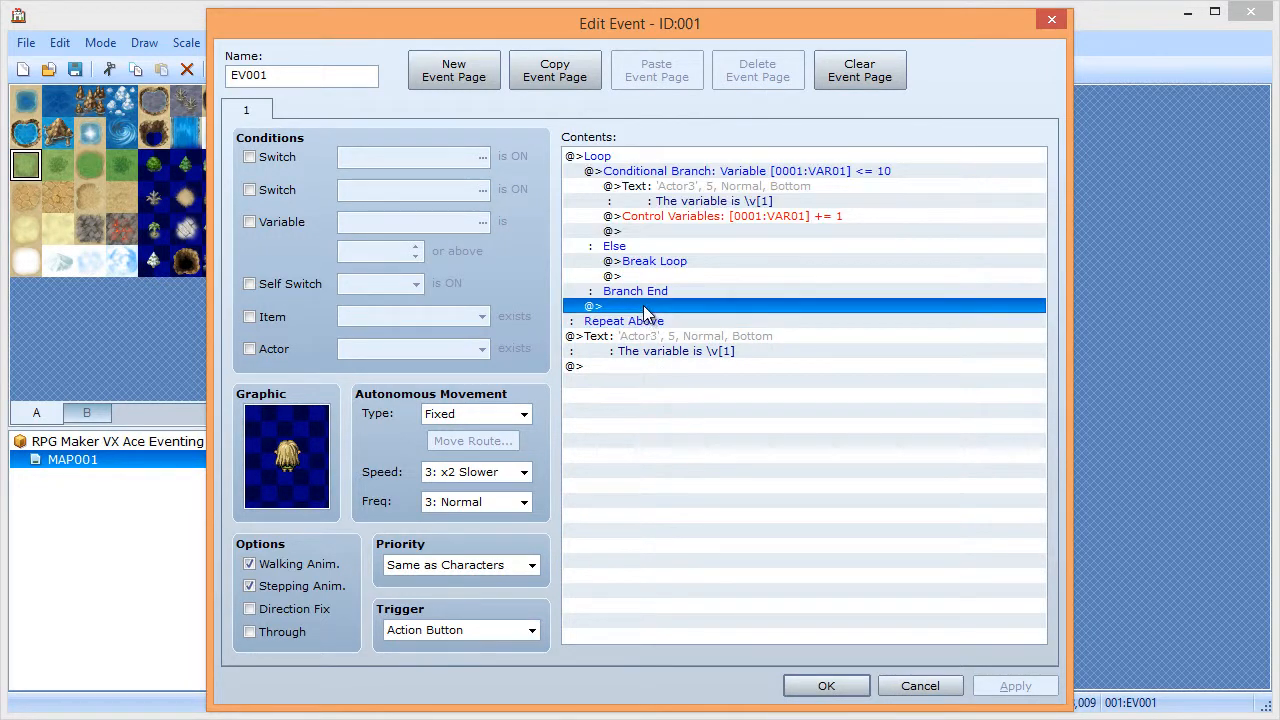
left_click(646, 291)
left_click(646, 264)
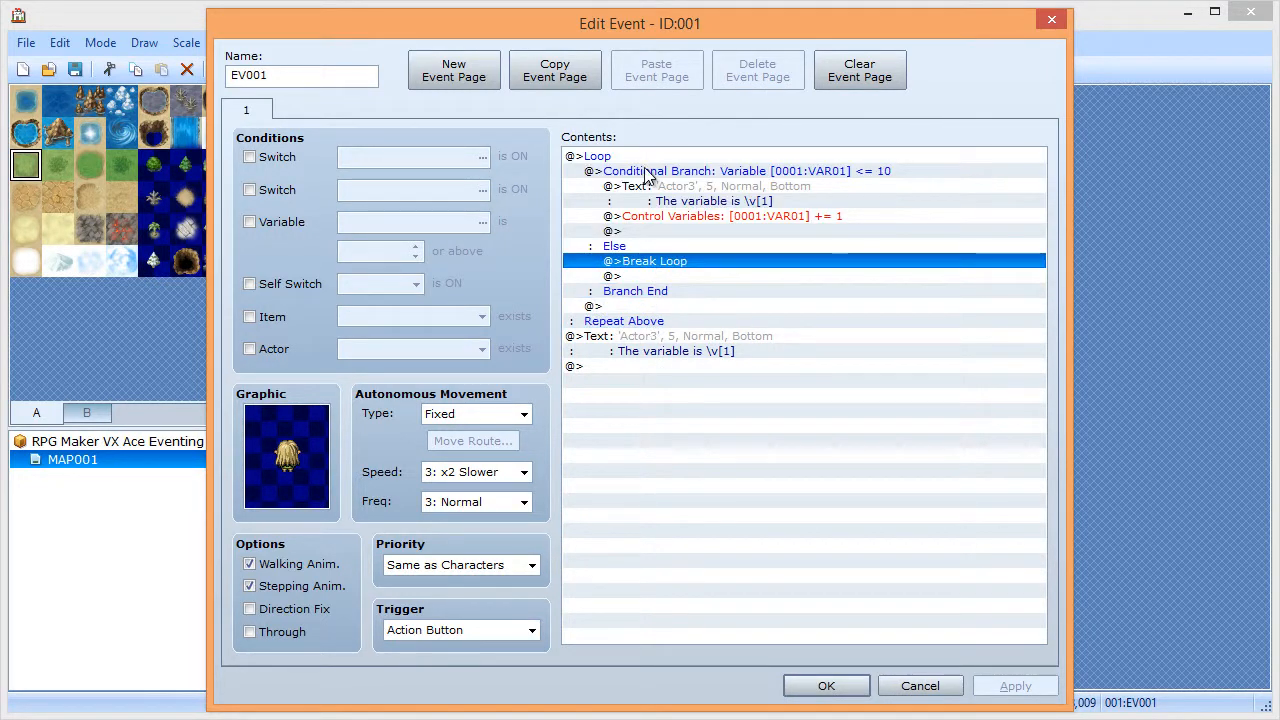
left_click(647, 172)
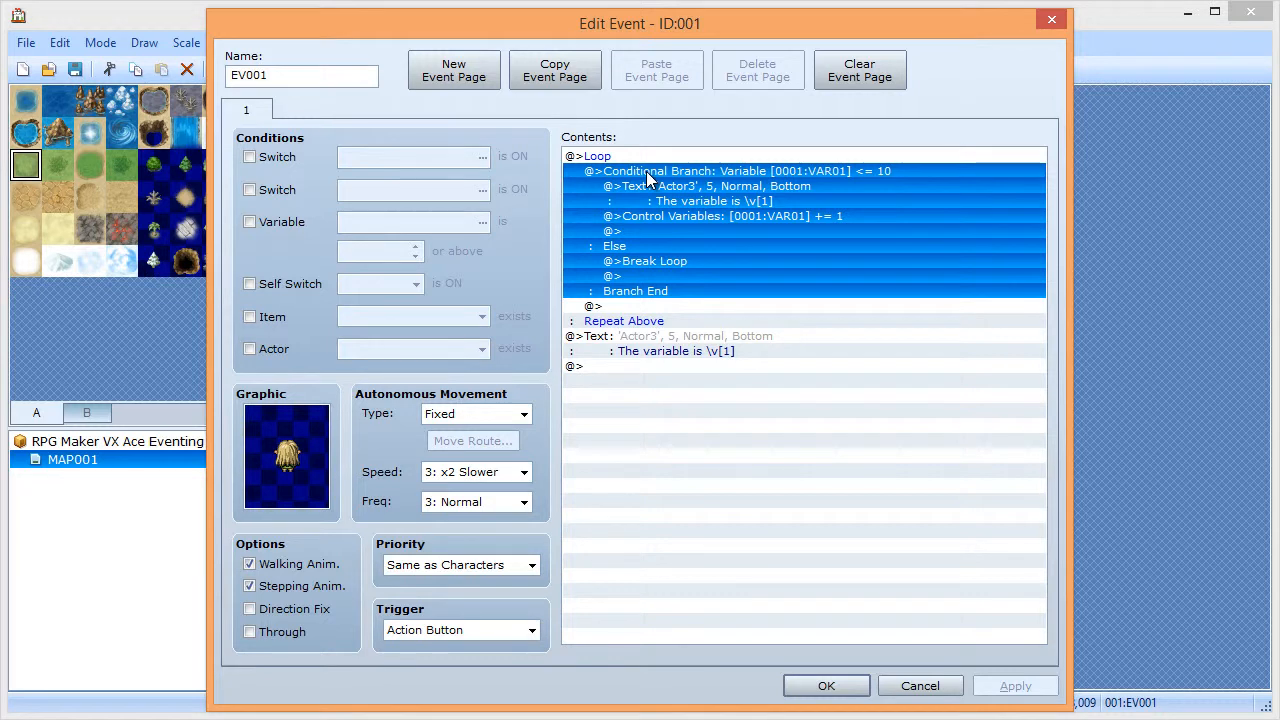
double_click(698, 176)
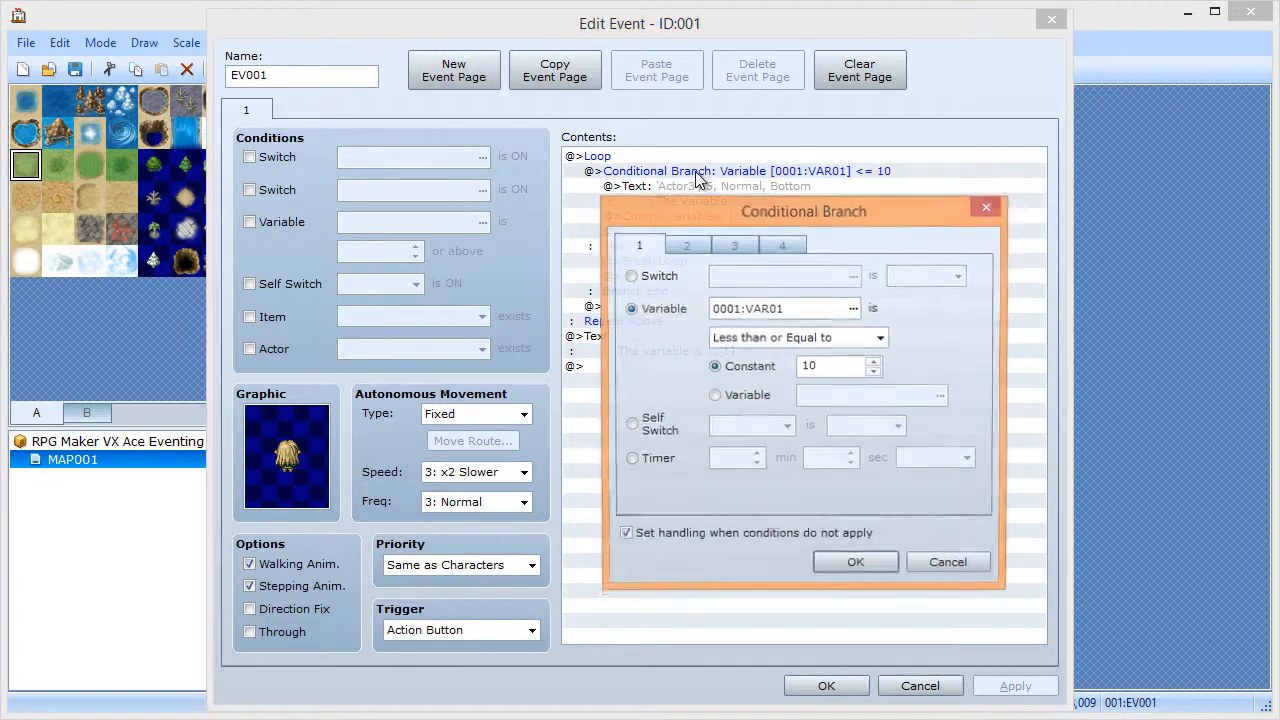
left_click(798, 340)
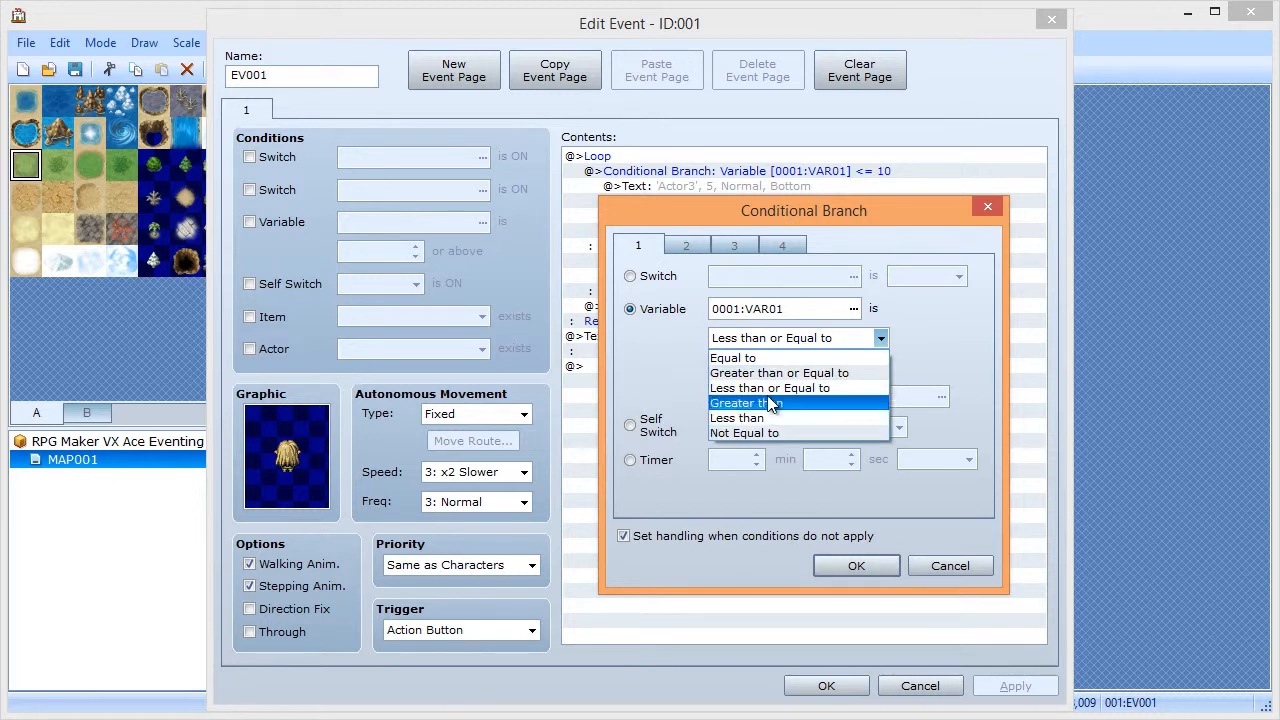
left_click(762, 373)
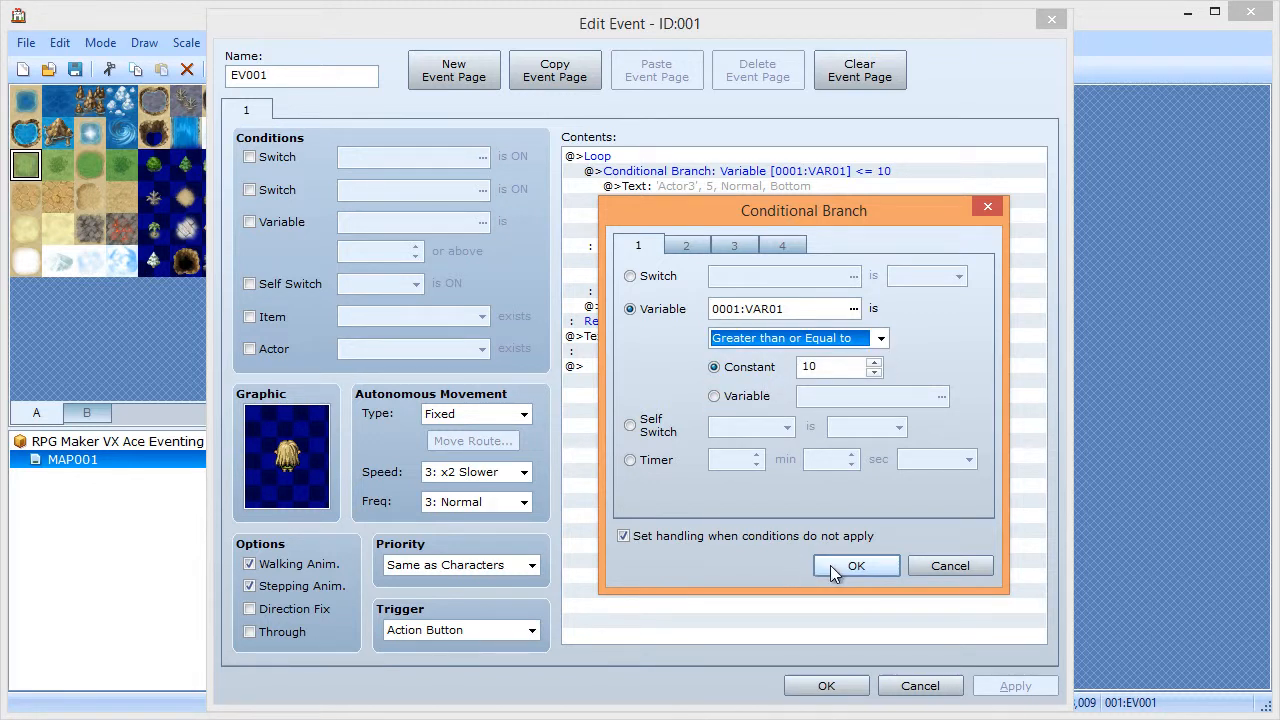
left_click(830, 565)
- Move the message and VAR01 increment into Else, put Break Loop in the true branch, and apply
left_click(648, 188)
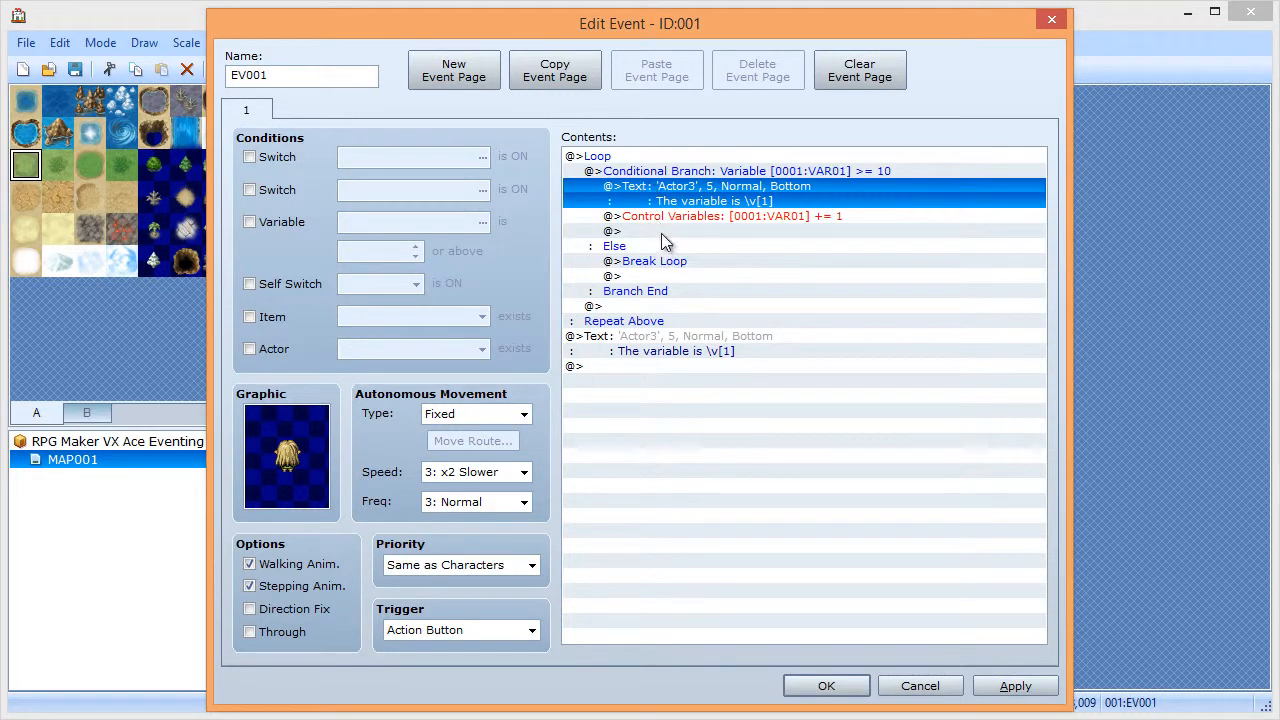
key("shift+Down")
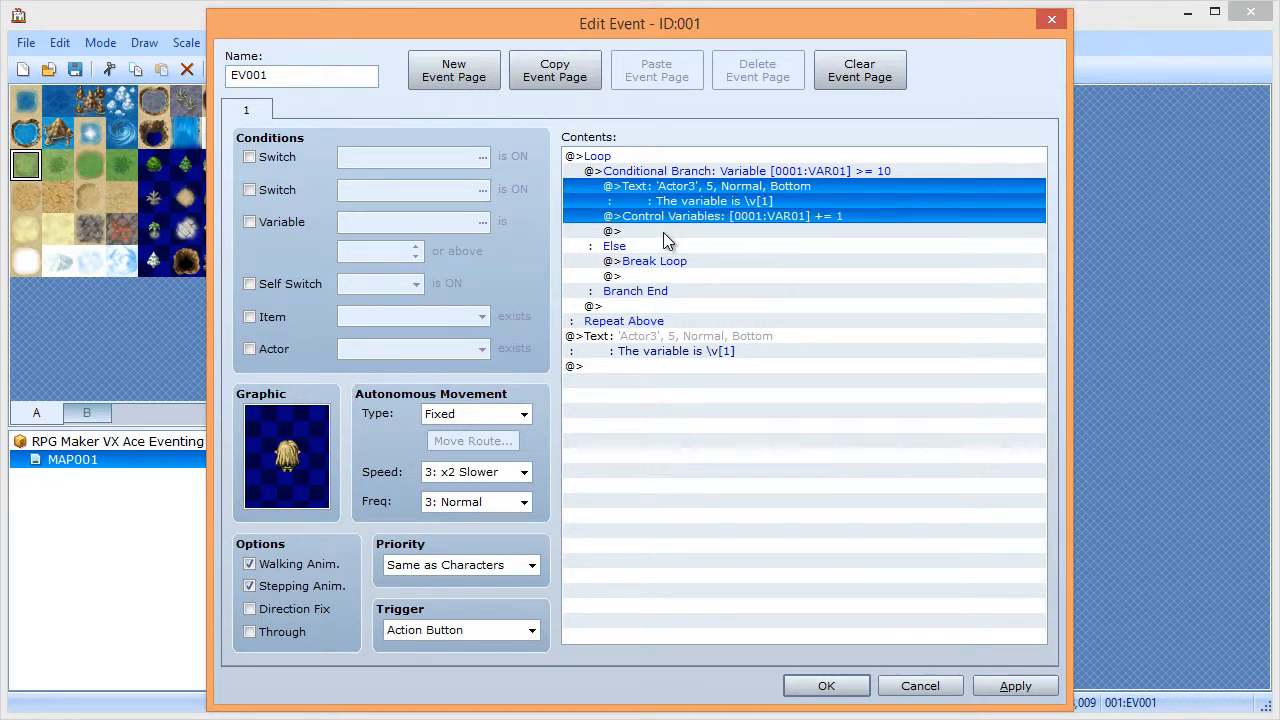
key("ctrl+x")
left_click(660, 232)
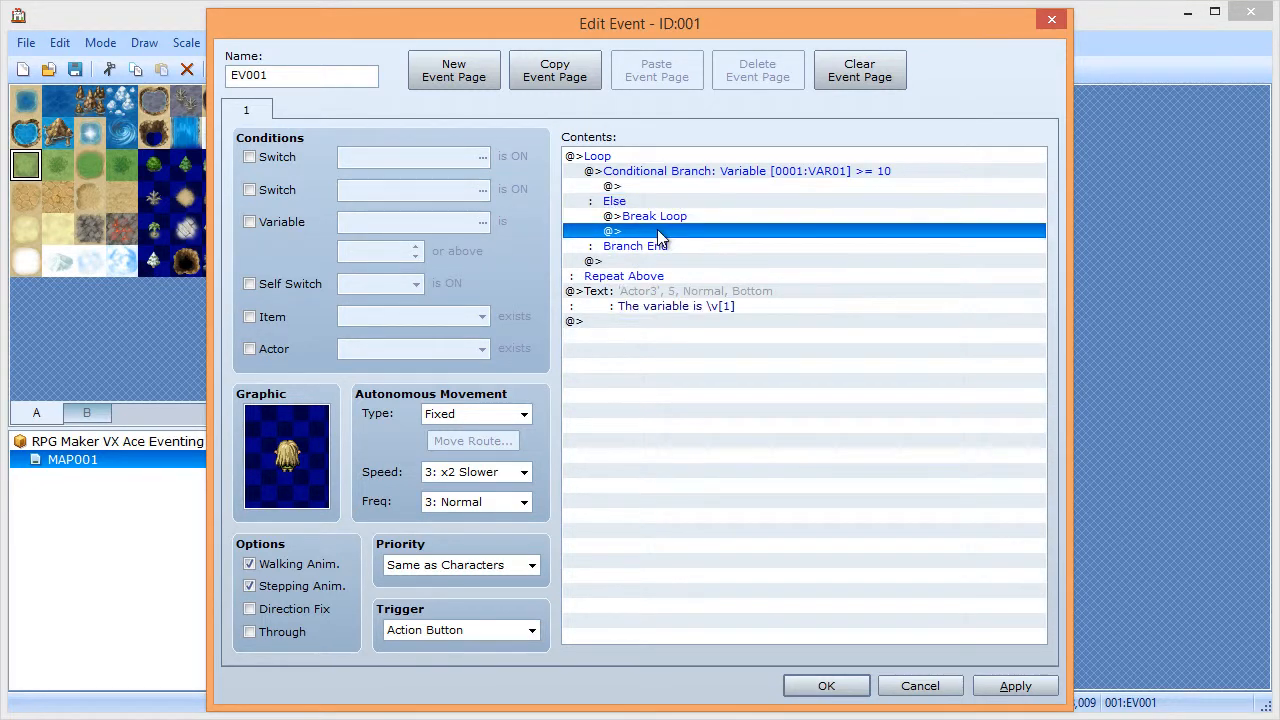
key("ctrl+v")
key("Up")
key("Up")
key("Up")
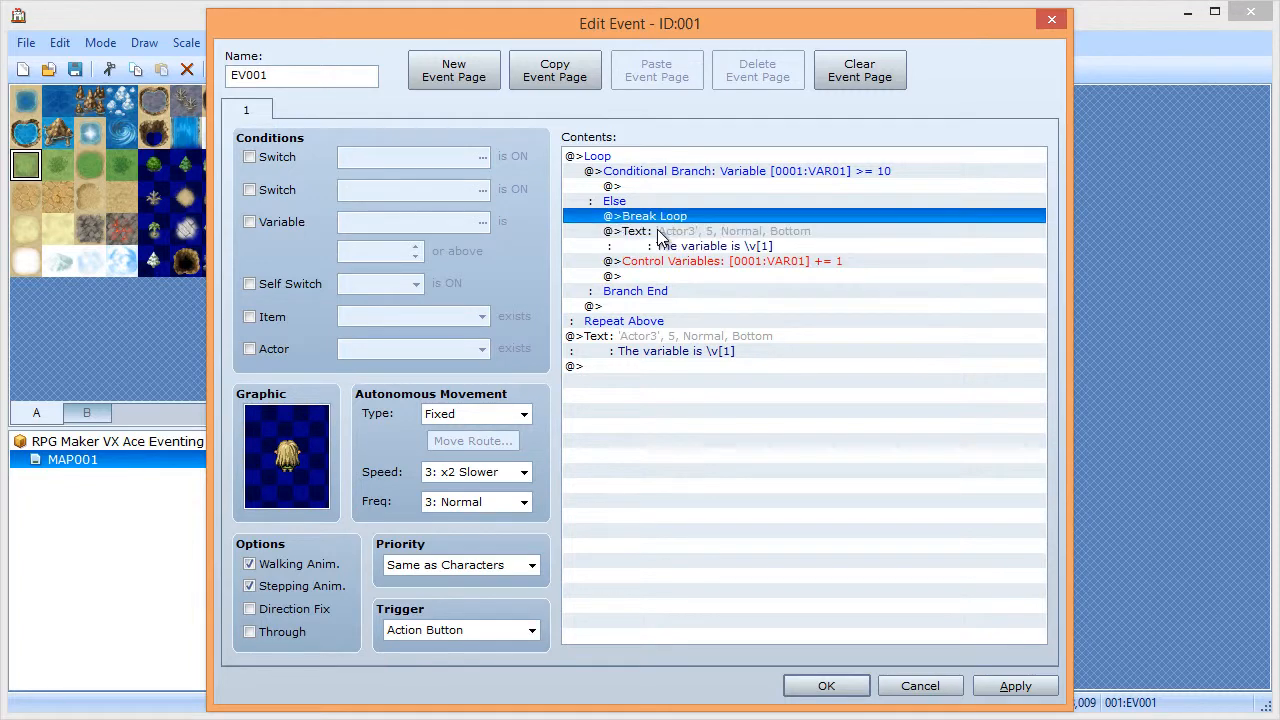
key("Delete")
key("Up")
key("Down")
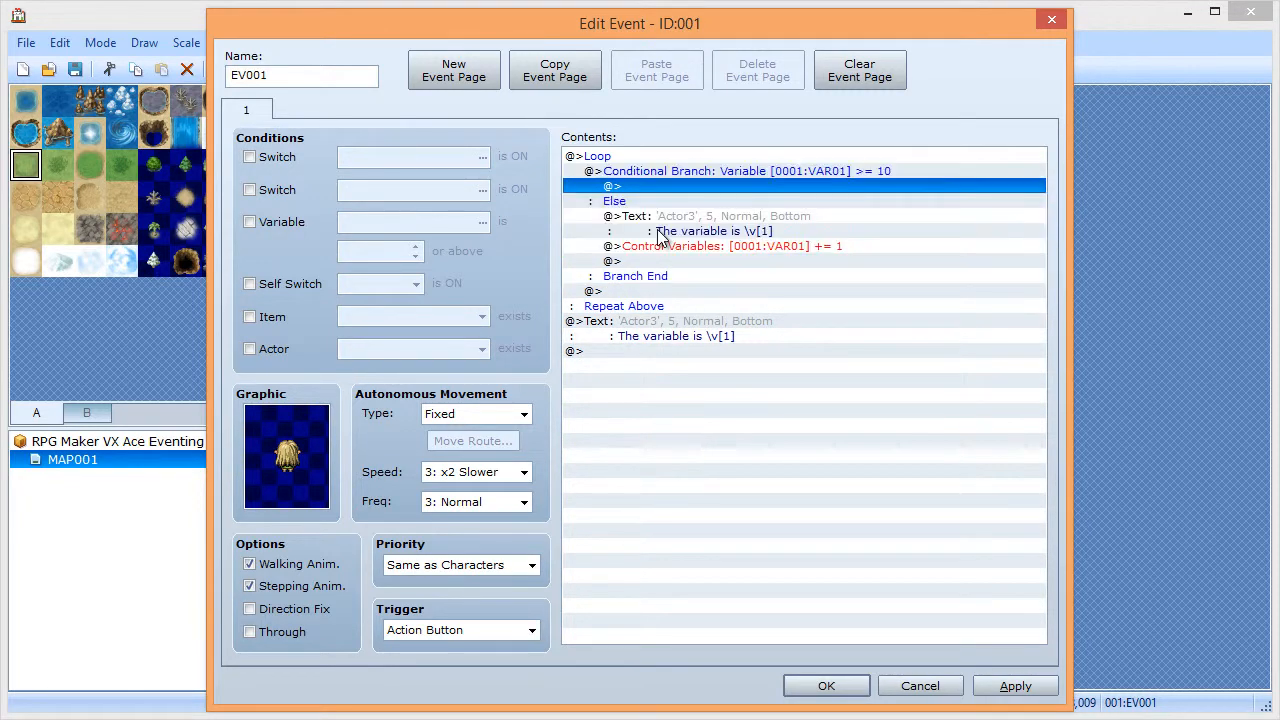
key("ctrl+v")
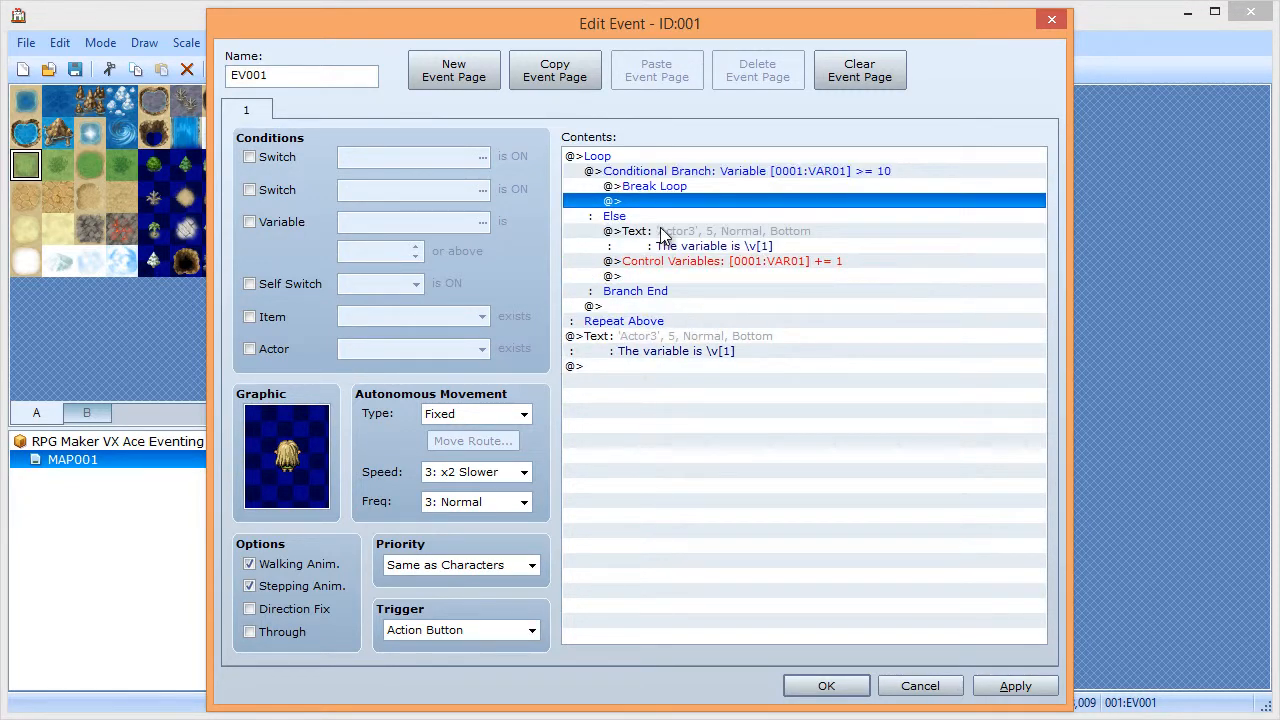
left_click(1015, 686)
left_click(826, 686)
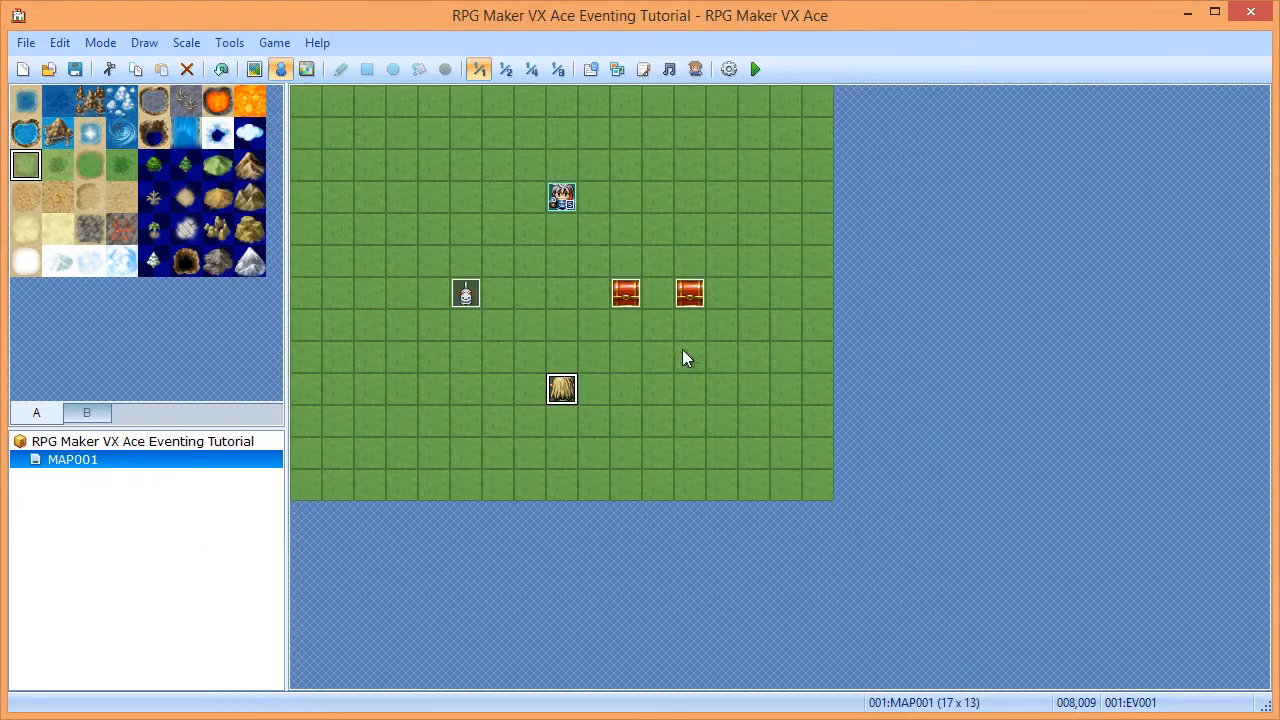
left_click(755, 70)
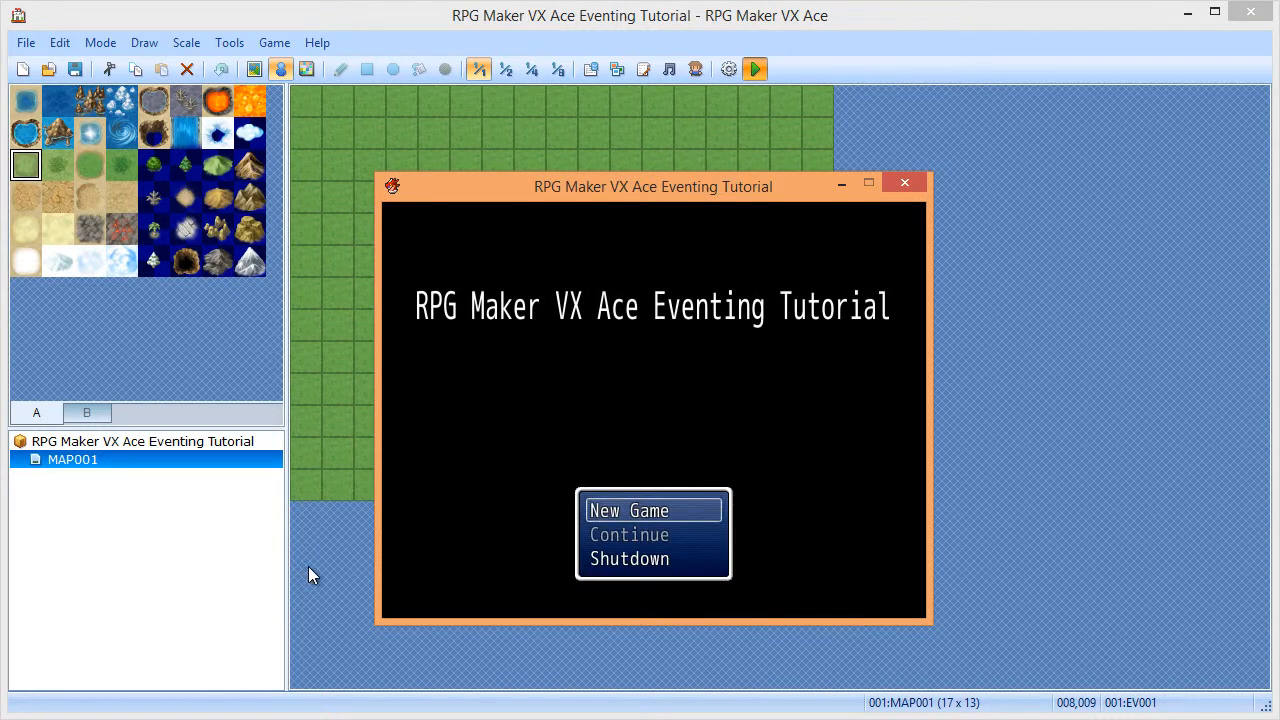
key("Return")
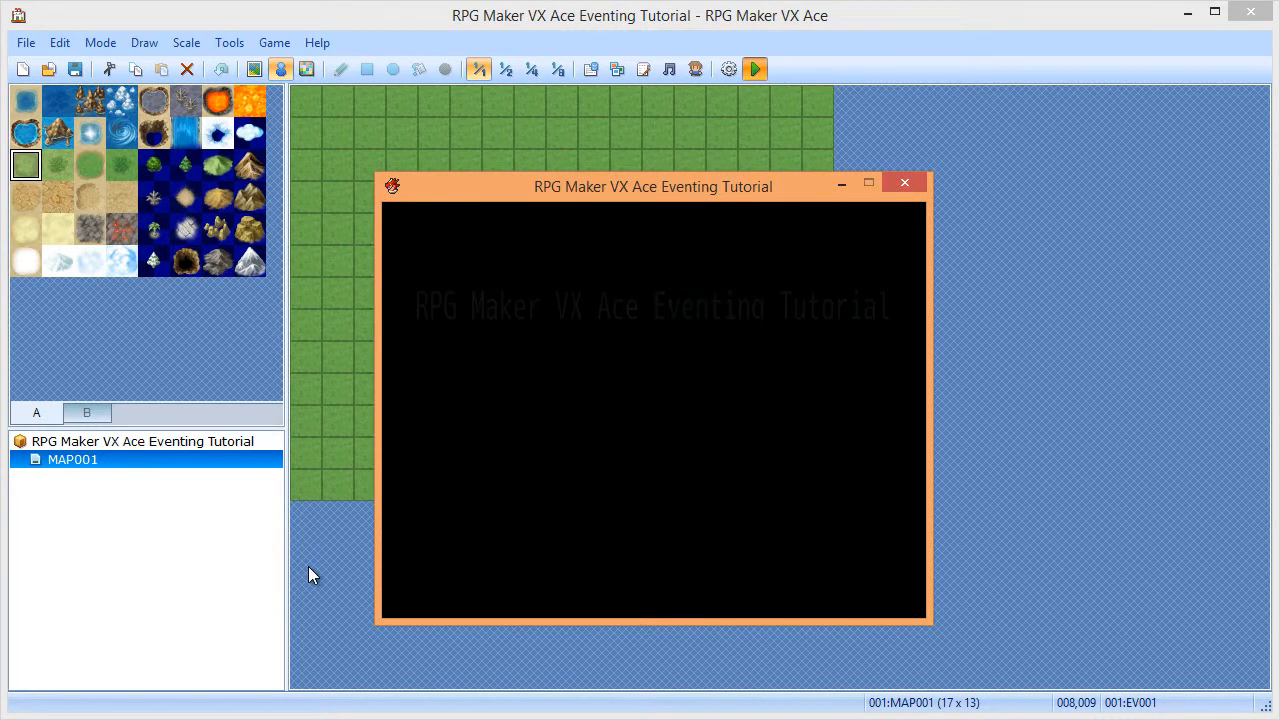
key("Down")
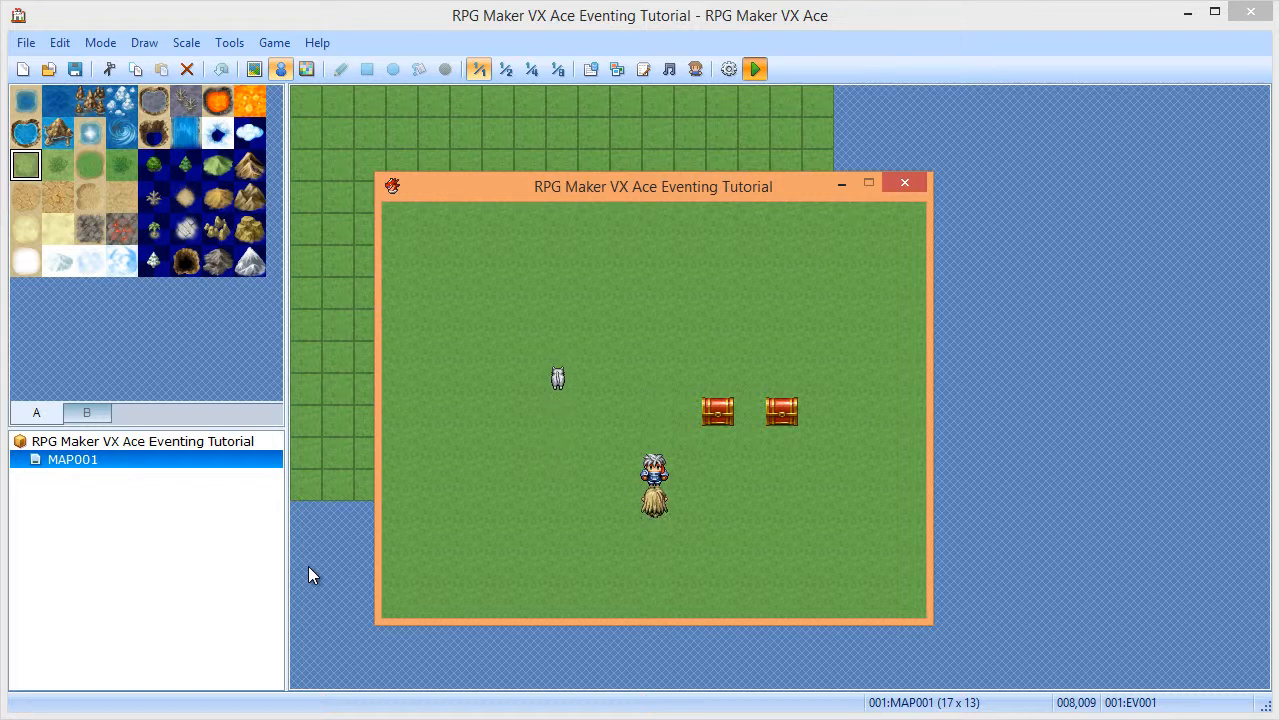
key("Return")
key("Return")
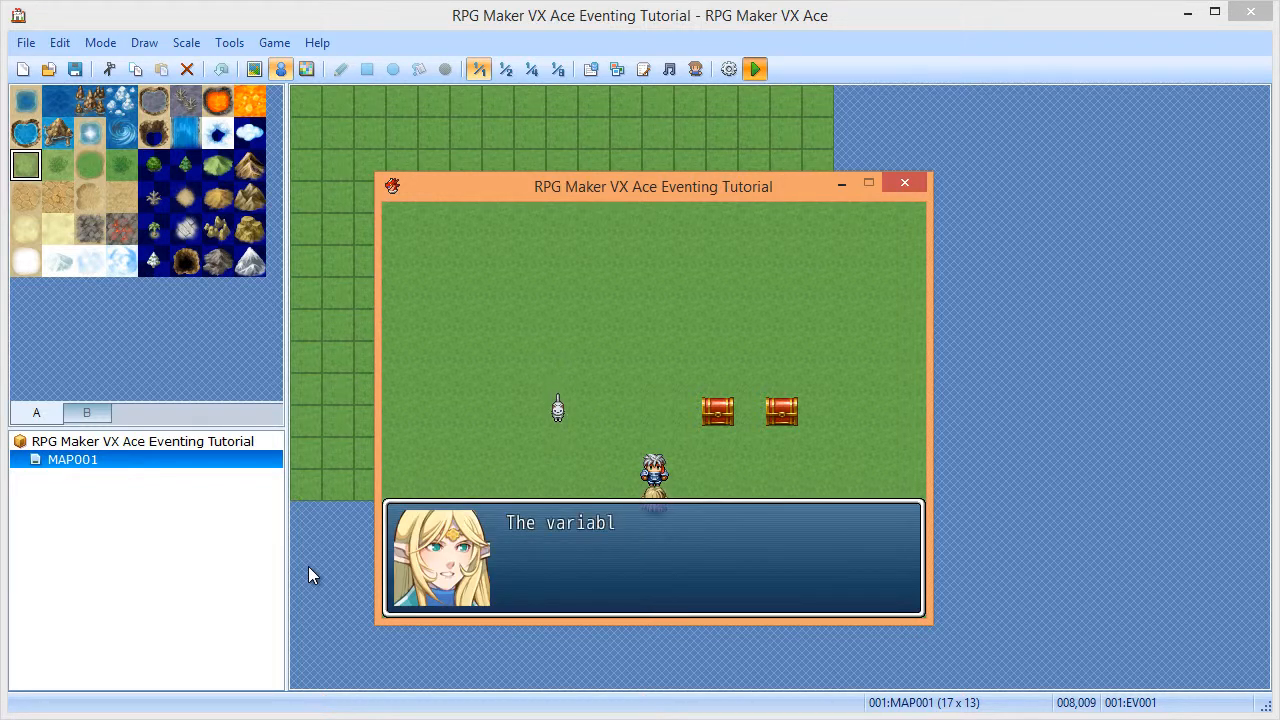
key("Return")
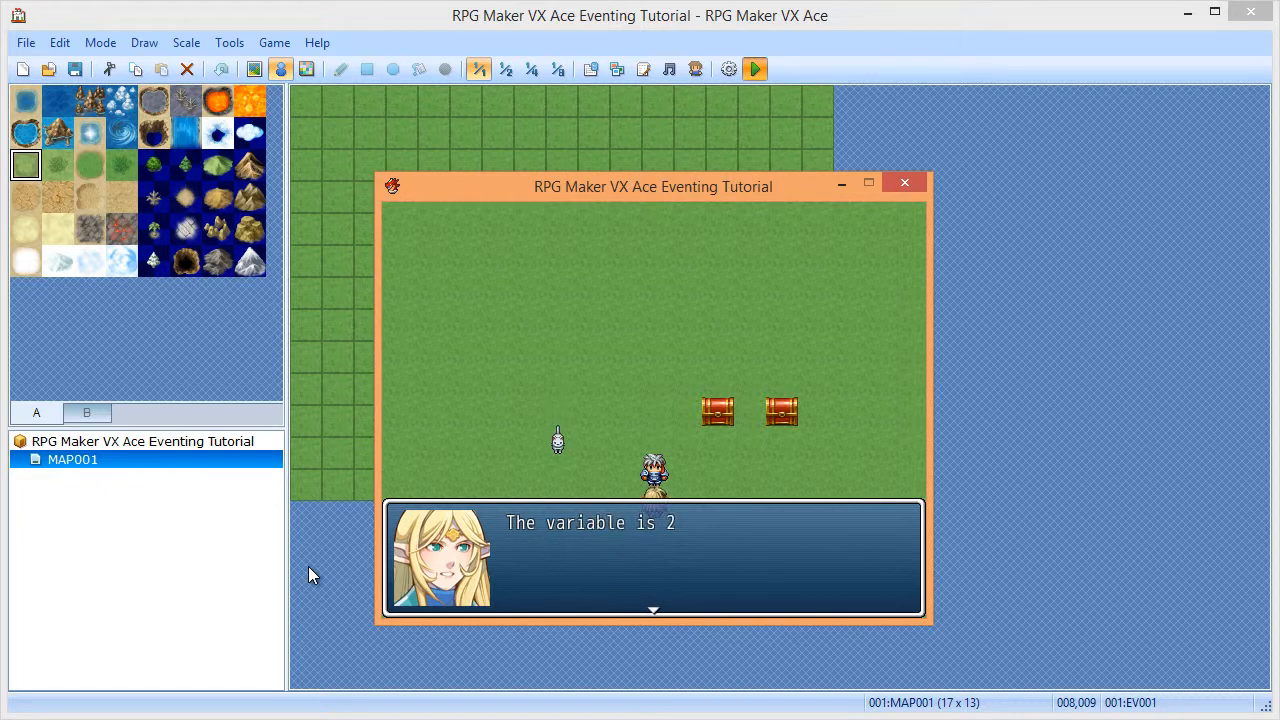
key("Return")
key("Return")
key("Return")
key("Return")
key("Return")
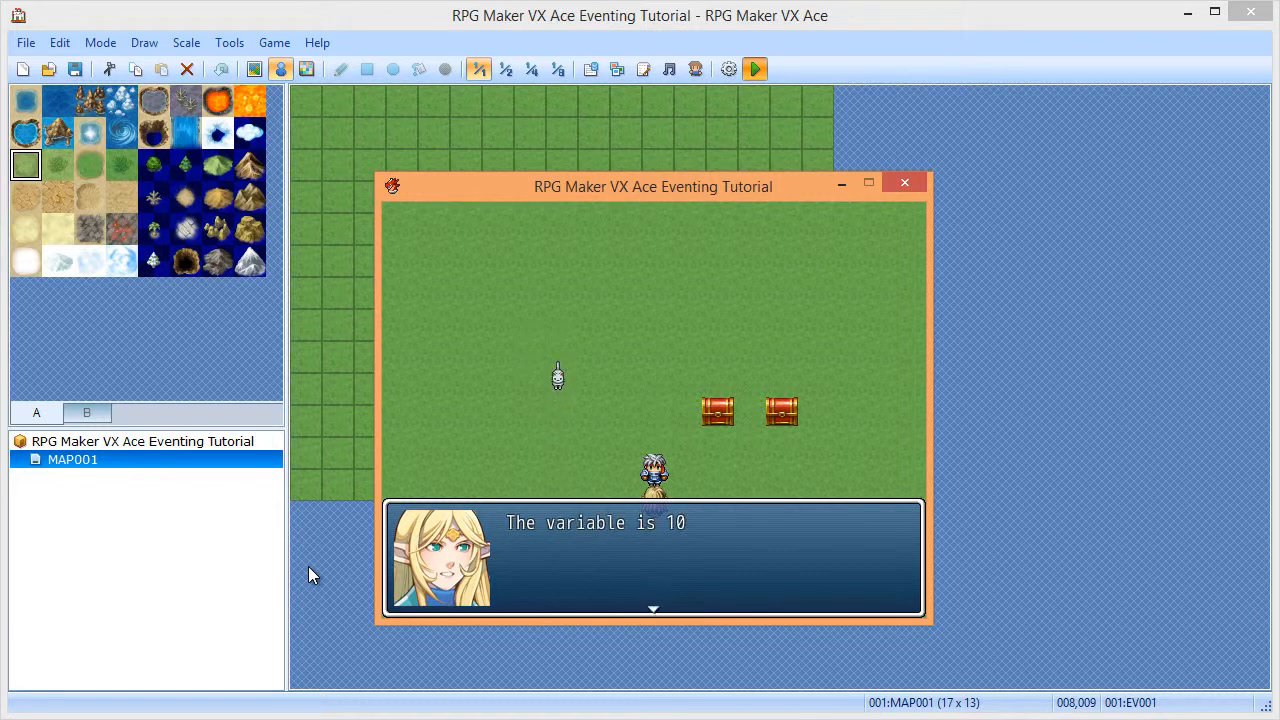
key("Return")
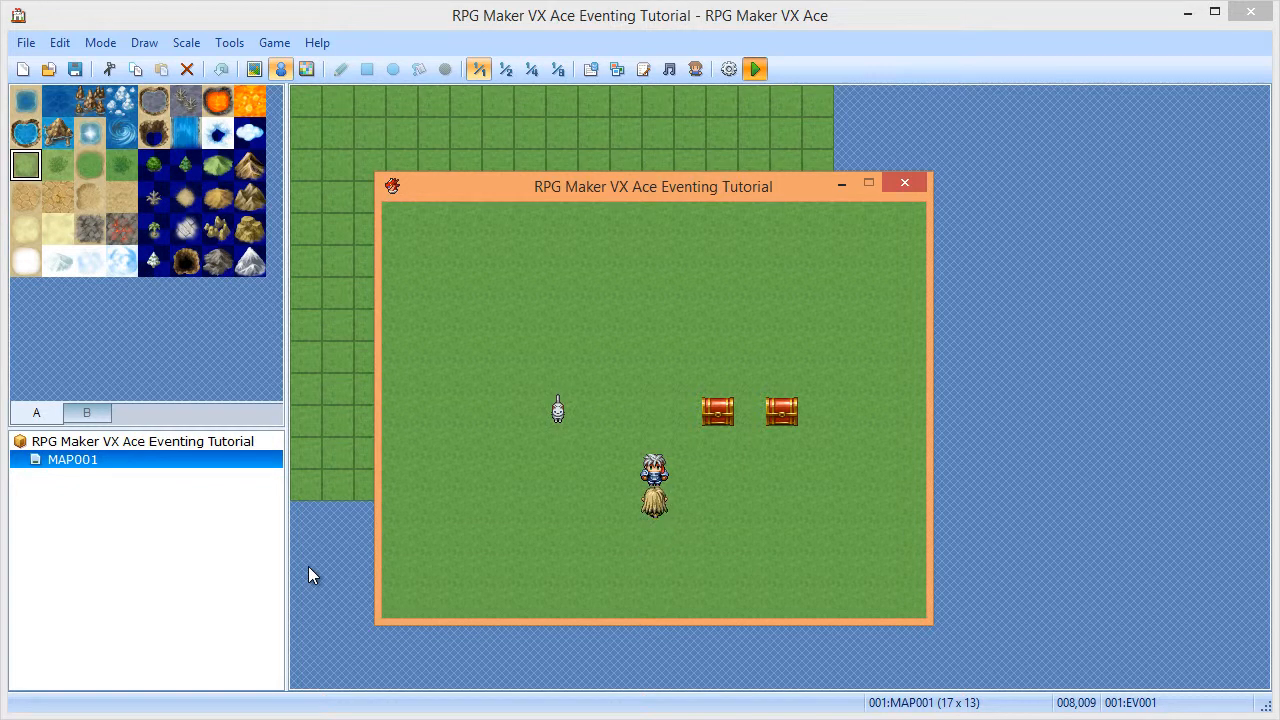
key("Return")
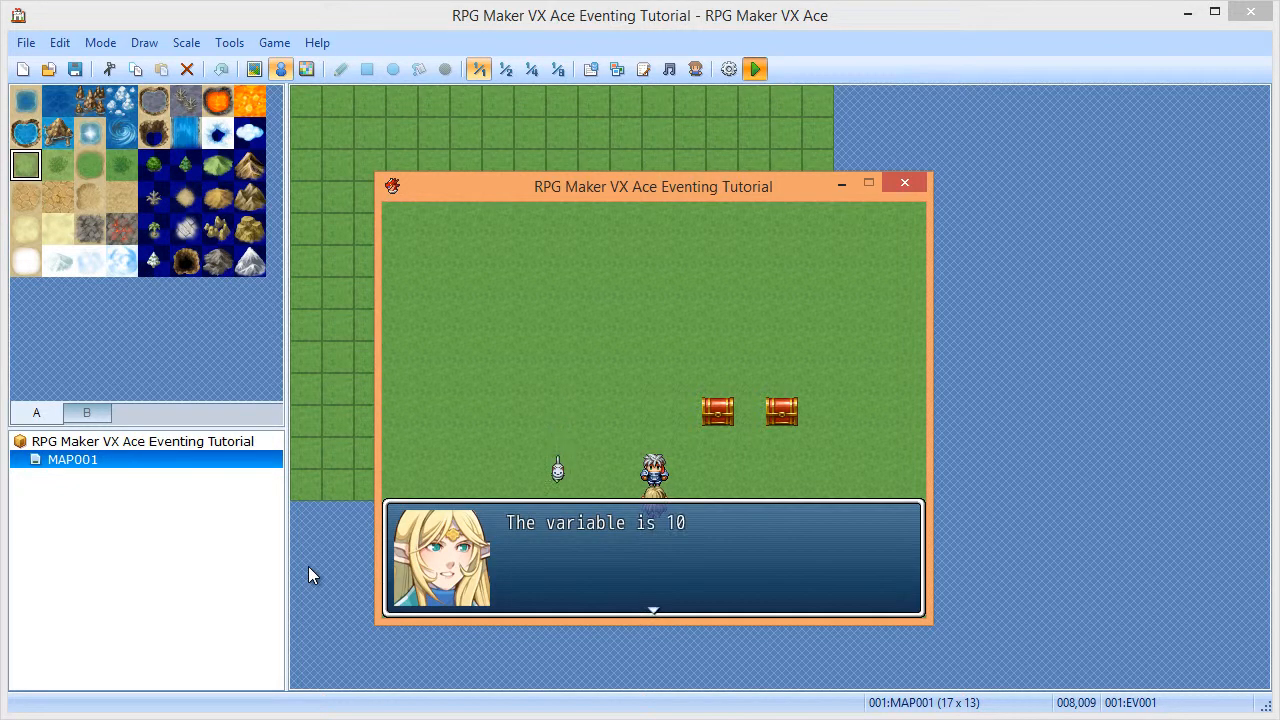
key("Return")
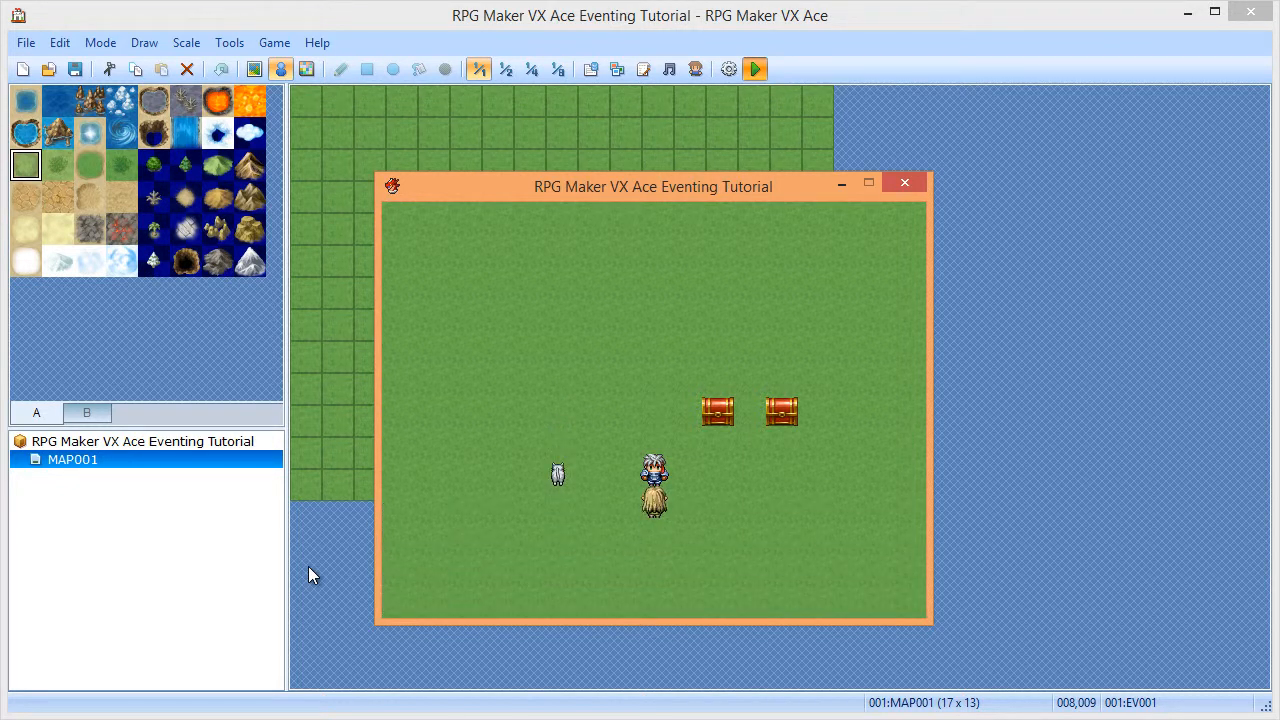
left_click(906, 186)
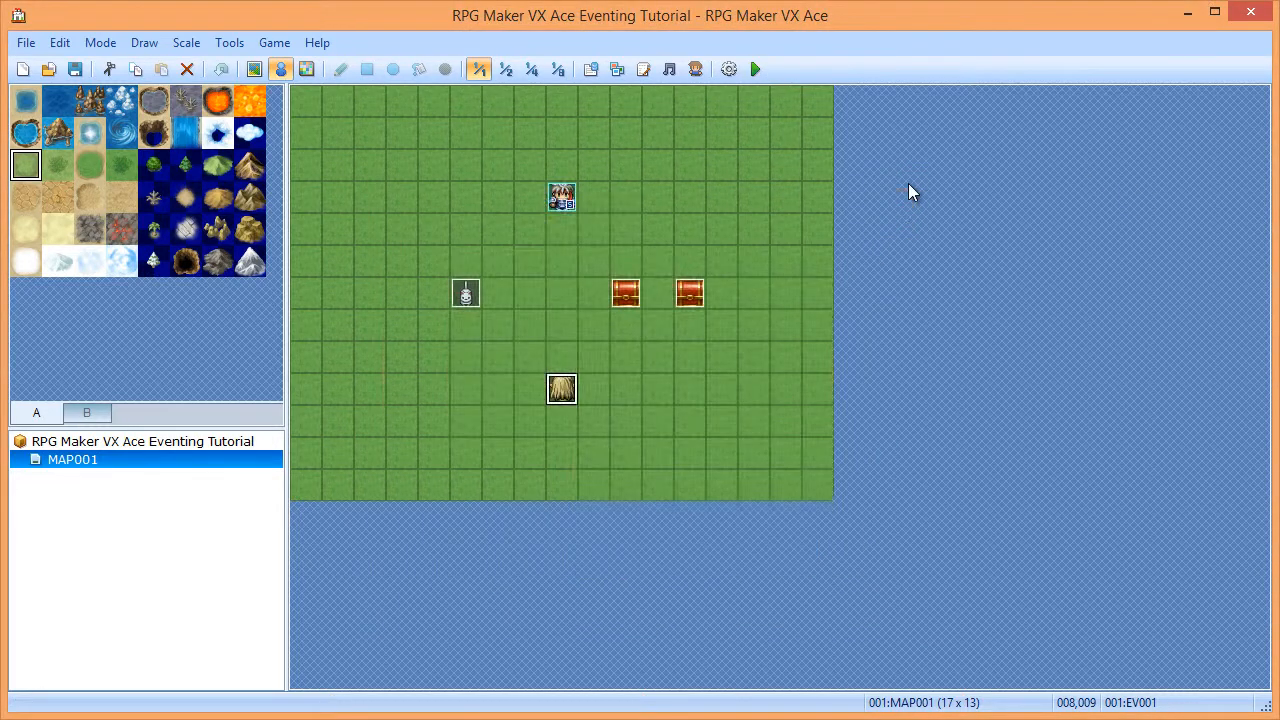
- Open EV001 and delete its old loop and message commands
double_click(564, 395)
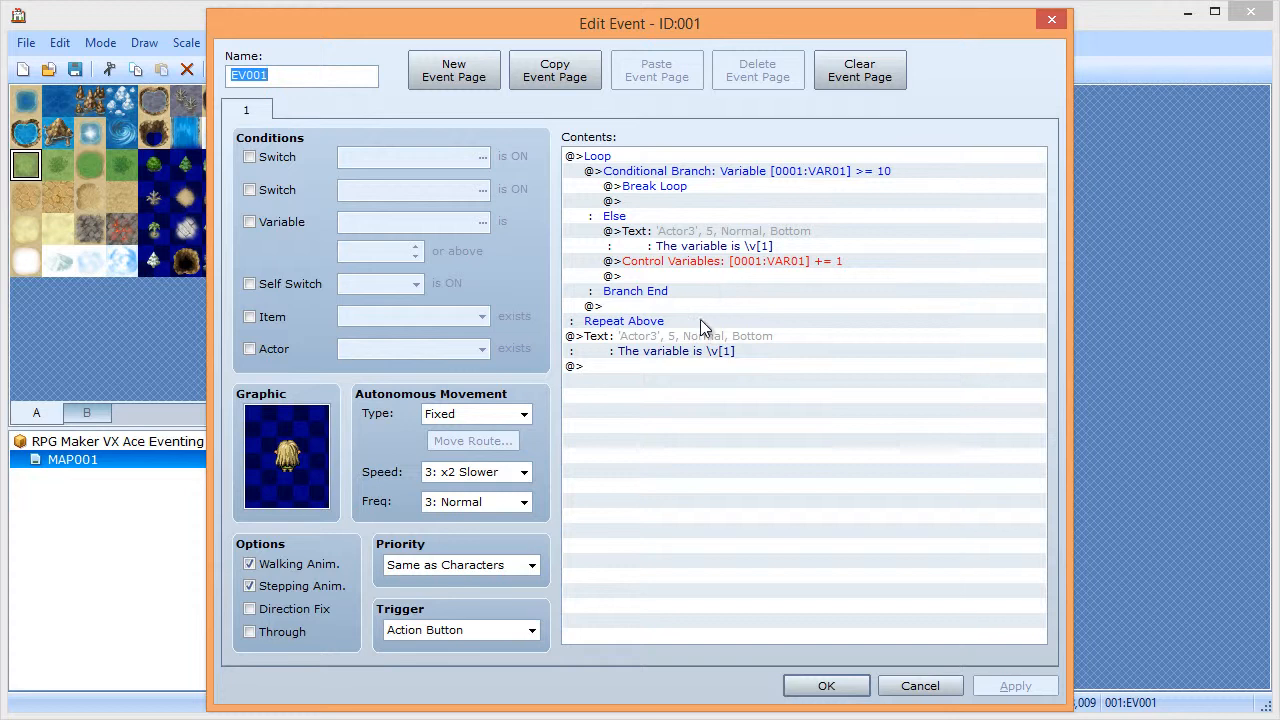
left_click(612, 160)
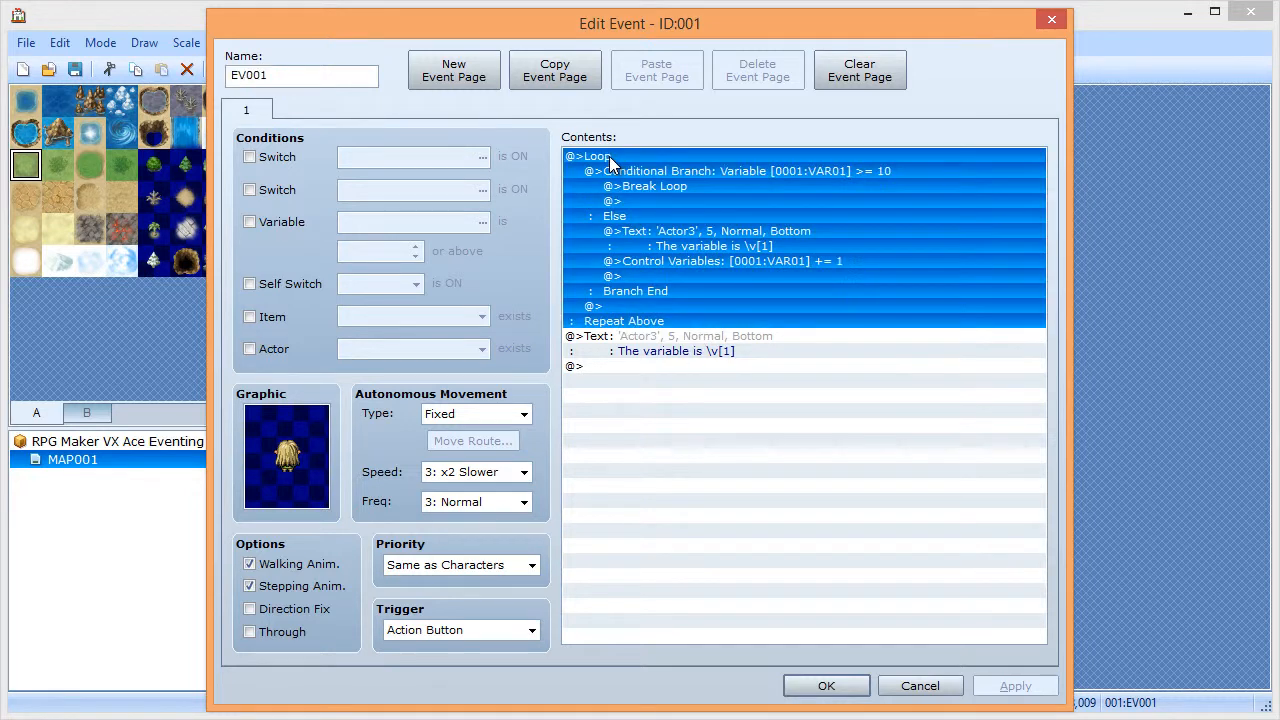
left_click(640, 340)
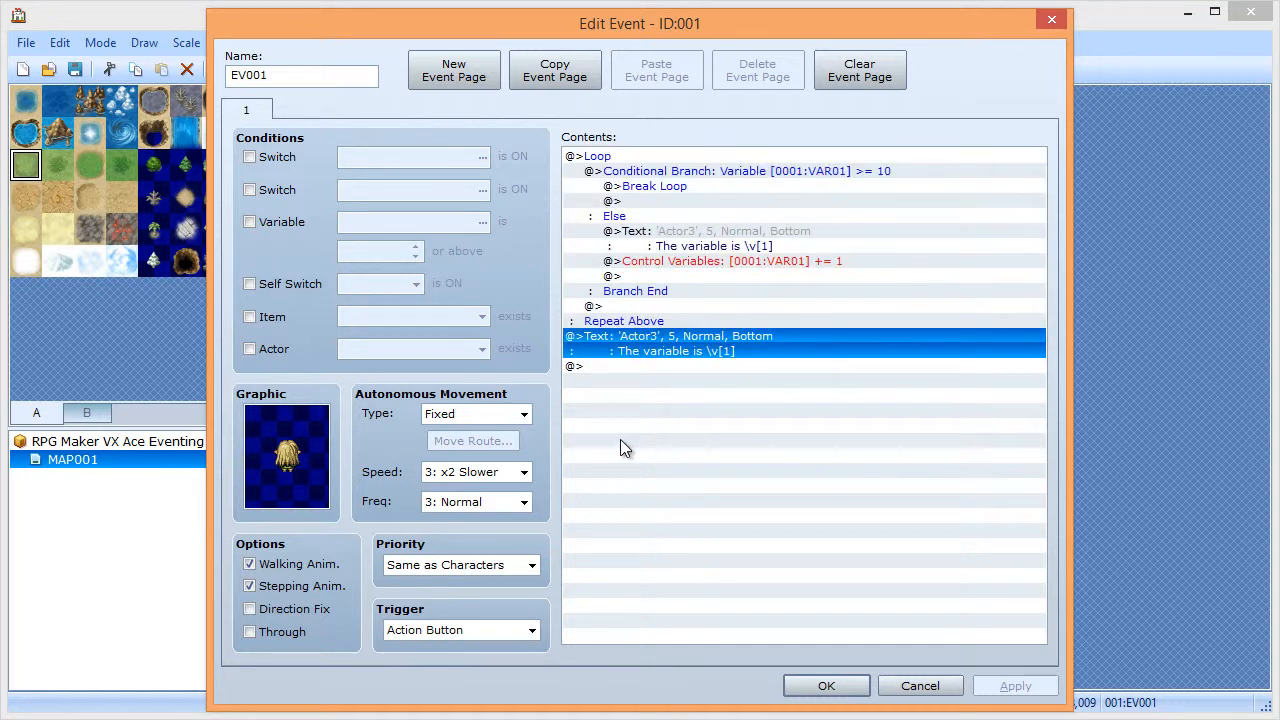
left_click(605, 157, "shift")
key("Delete")
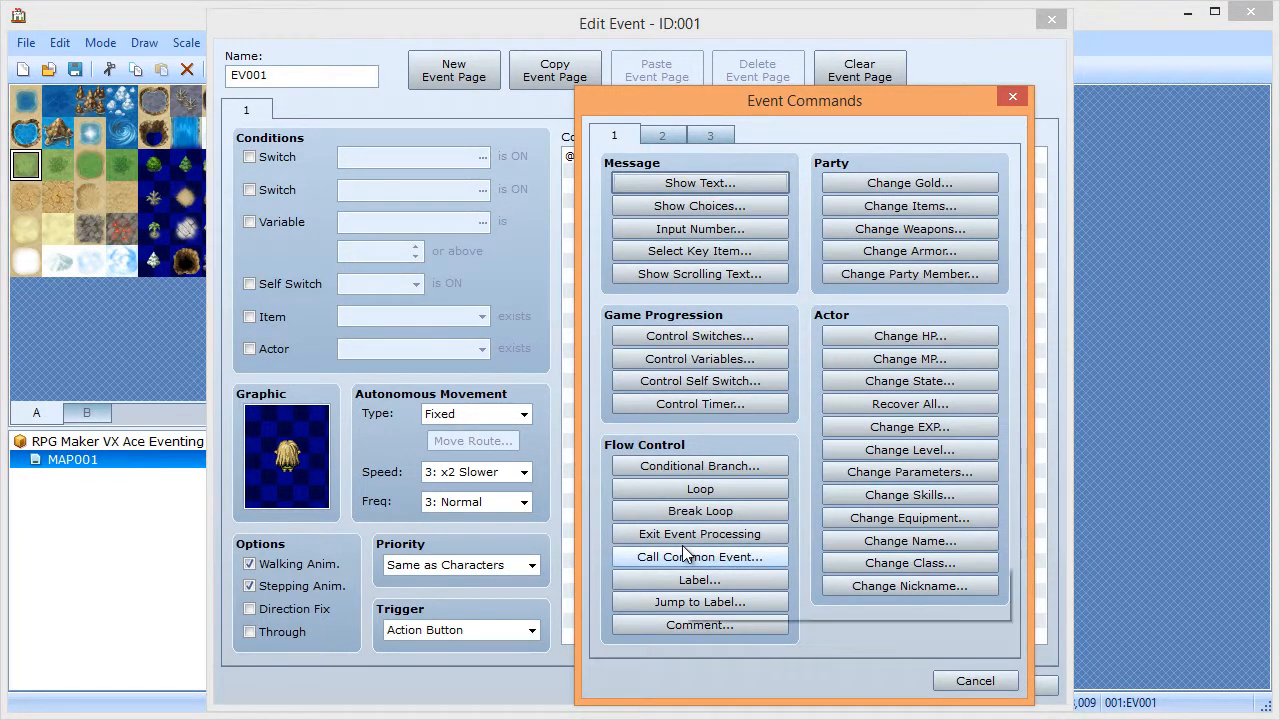
left_click(975, 681)
right_click(801, 317)
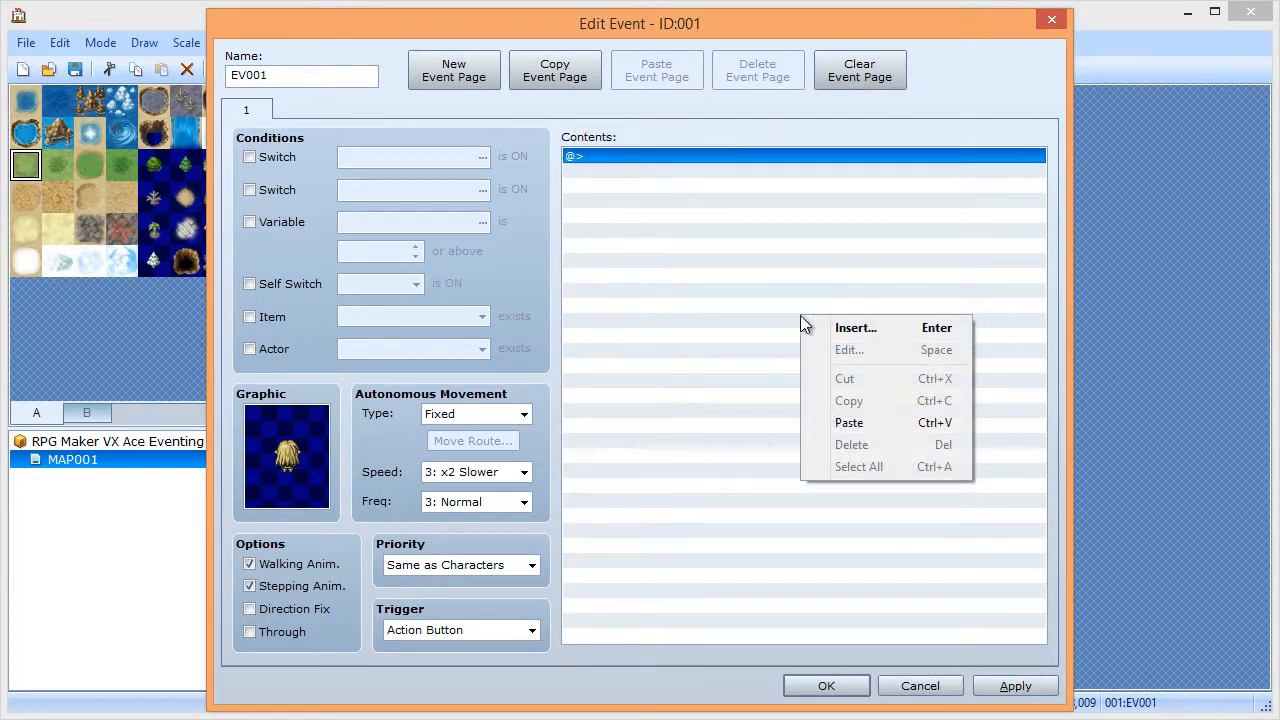
left_click(711, 154)
- Insert a Loop containing a conditional branch on VAR01 >= 5
double_click(711, 154)
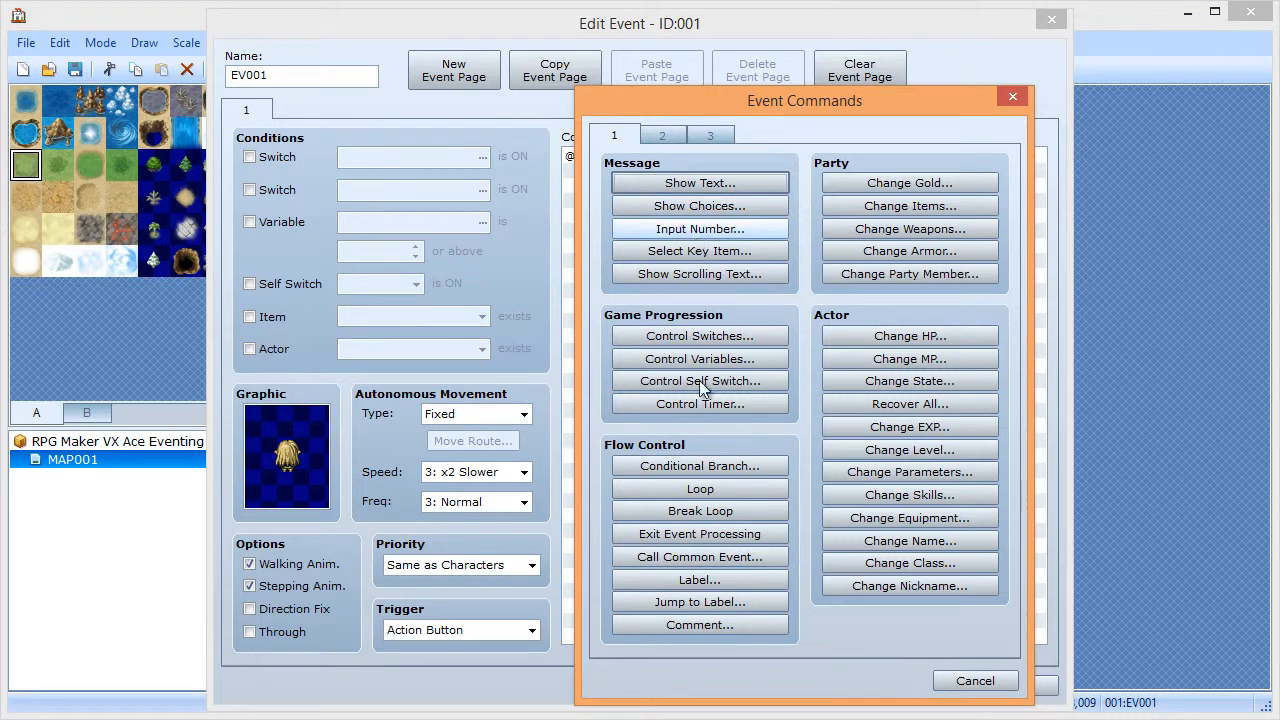
left_click(715, 489)
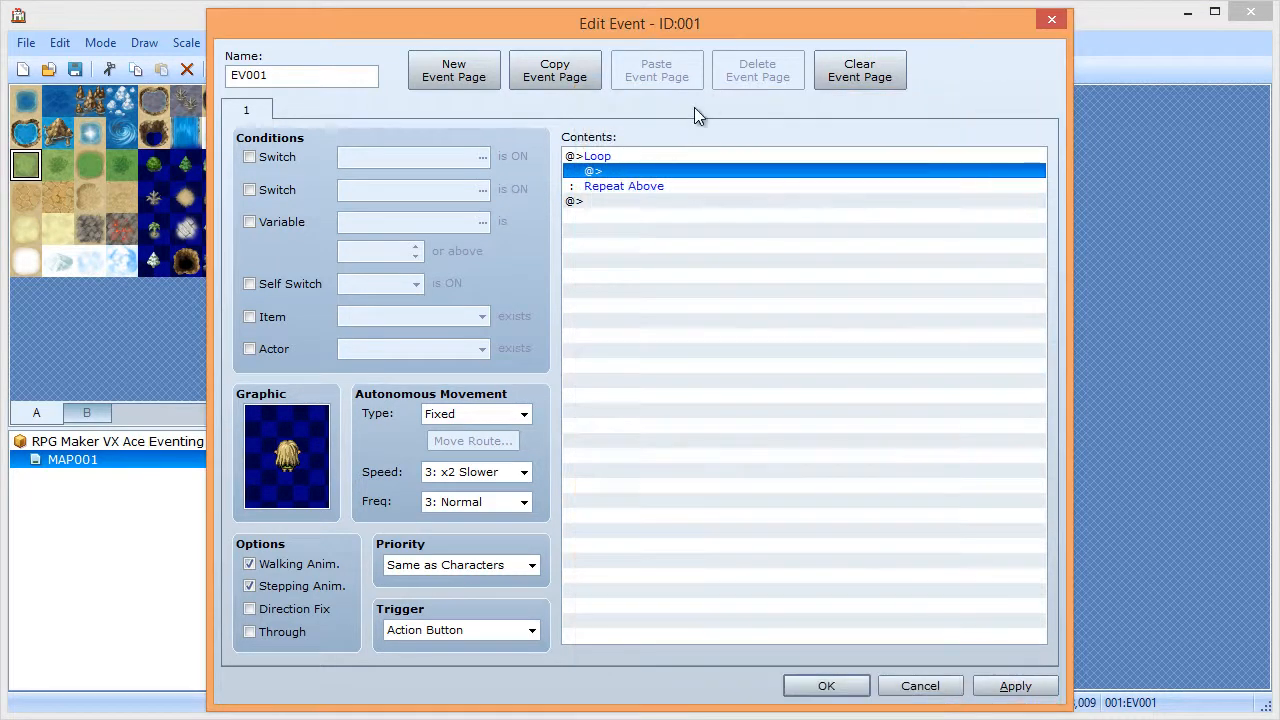
double_click(658, 175)
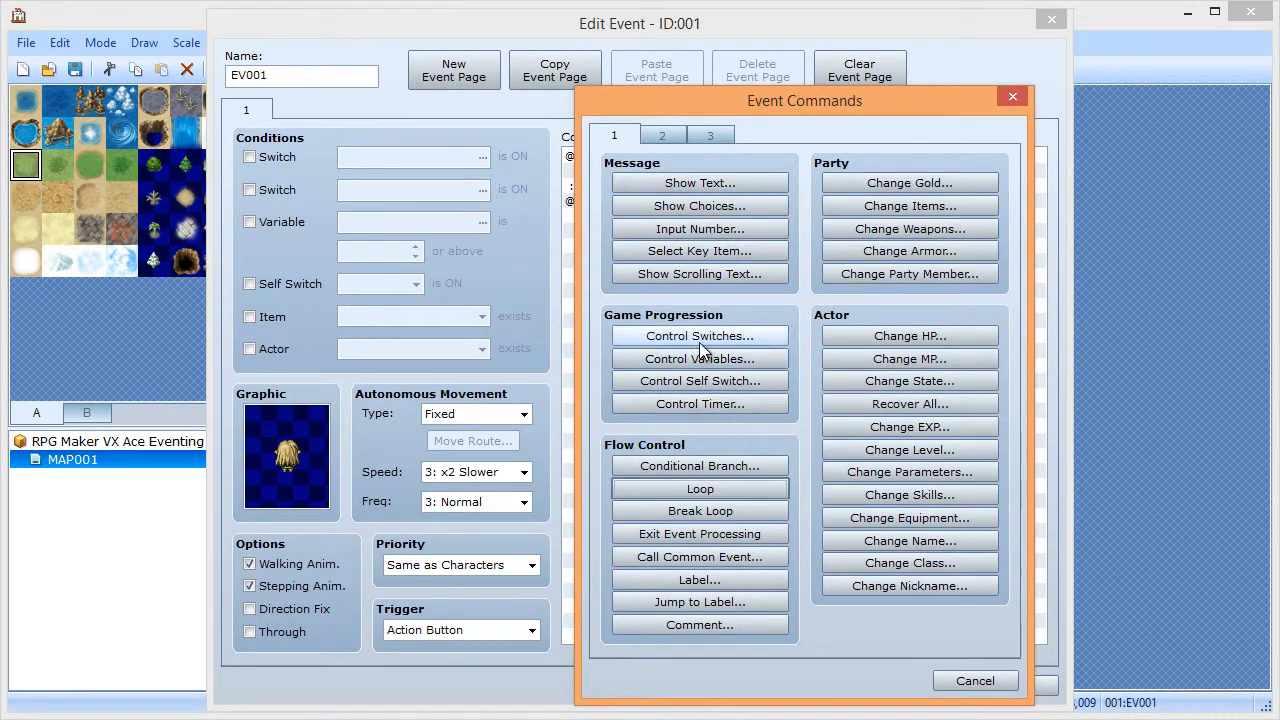
left_click(713, 466)
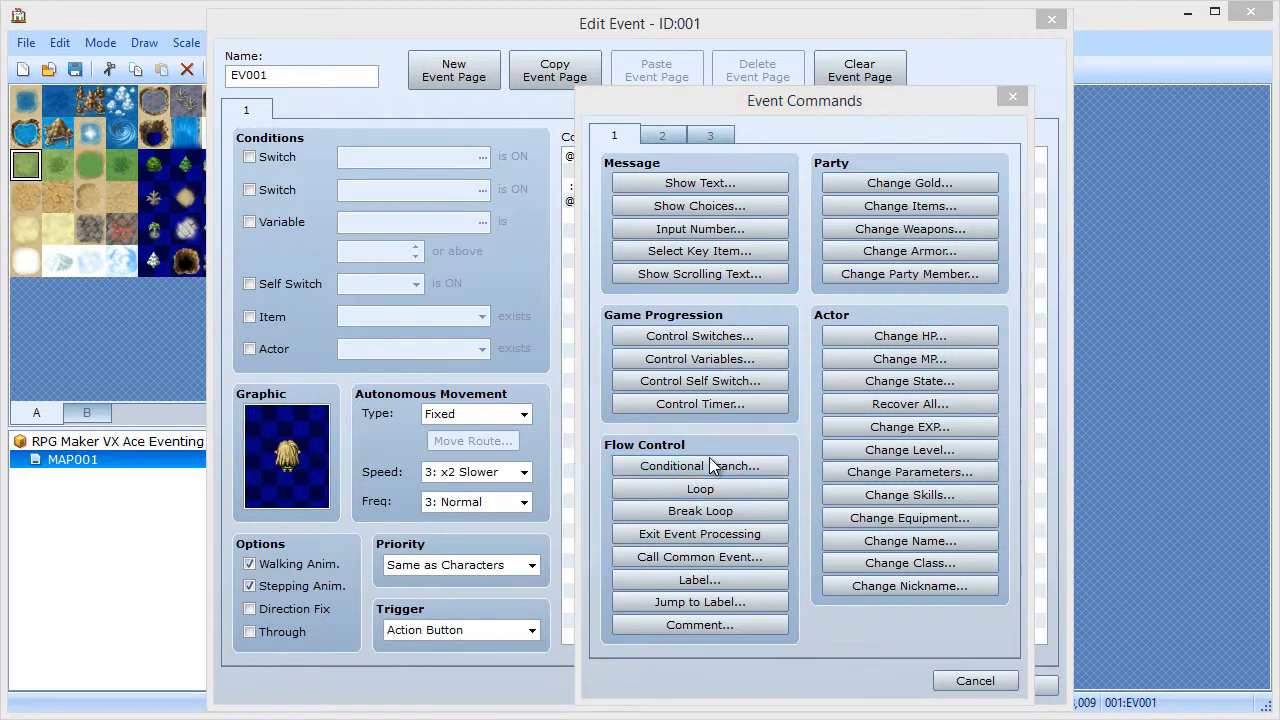
left_click(662, 309)
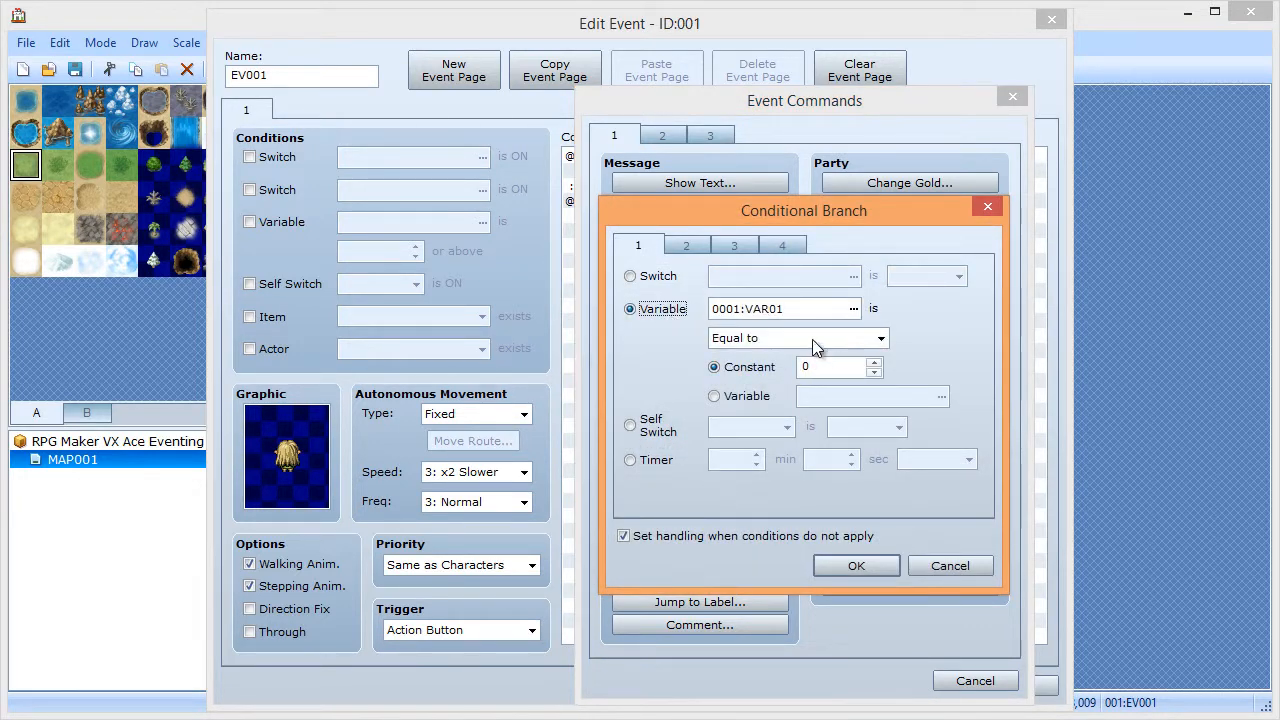
left_click(812, 339)
left_click(790, 371)
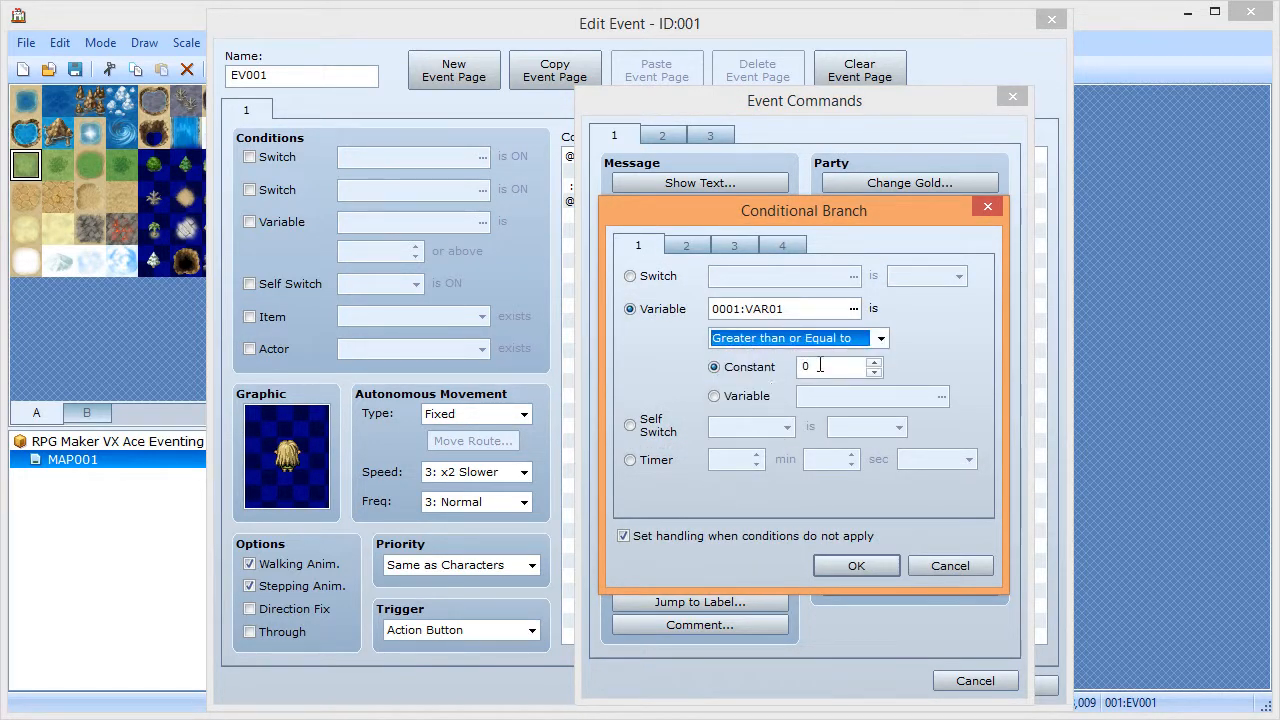
double_click(824, 367)
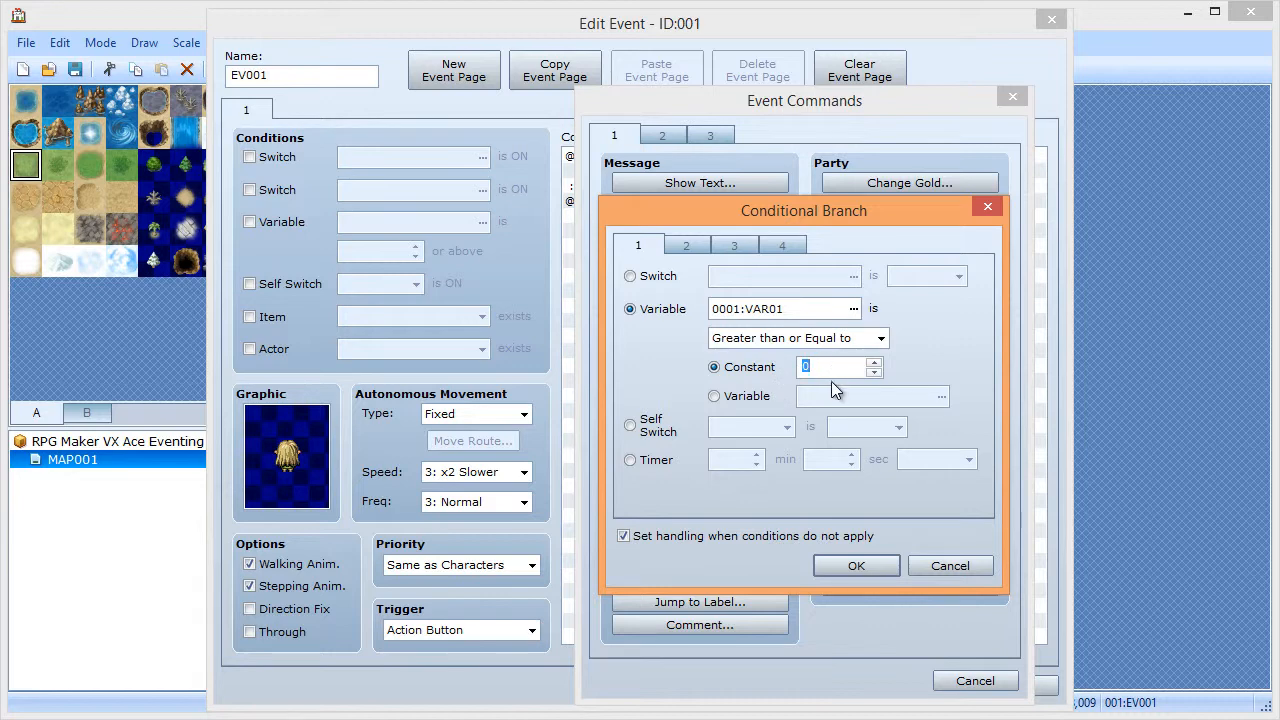
type("5")
left_click(862, 566)
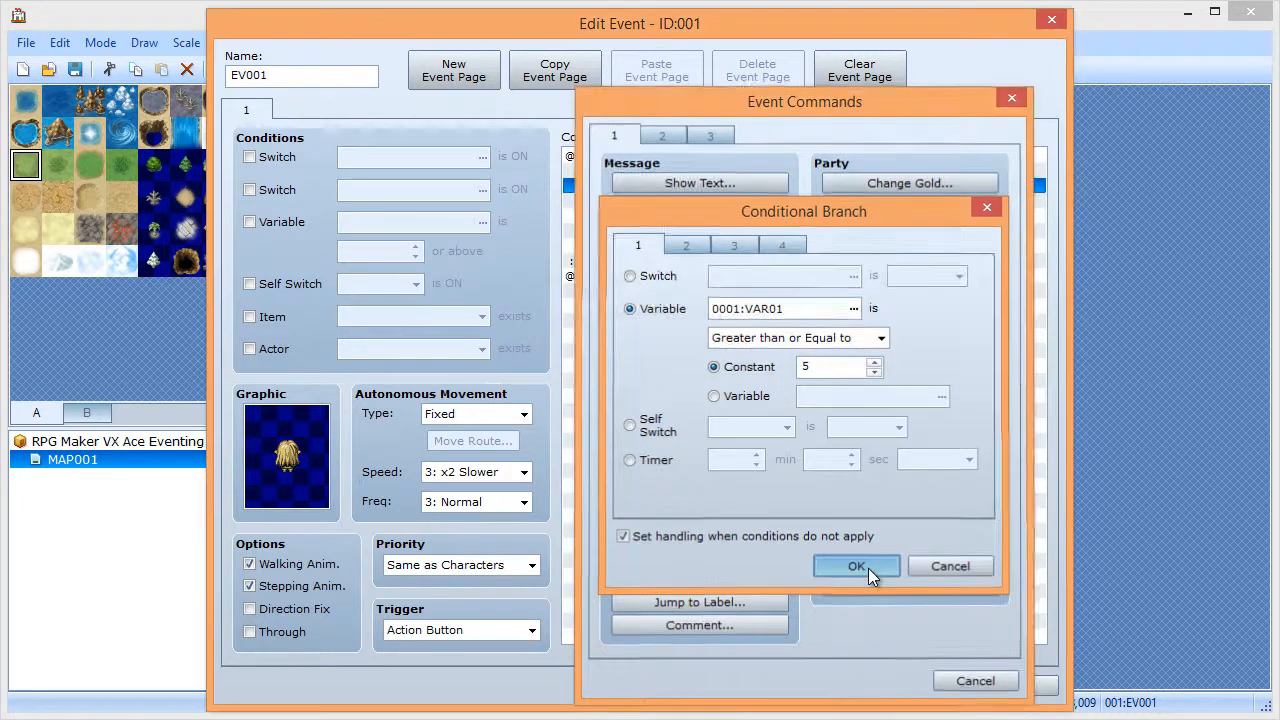
- Add the message 'The variable is \v[1]' under the branch's Else
double_click(645, 217)
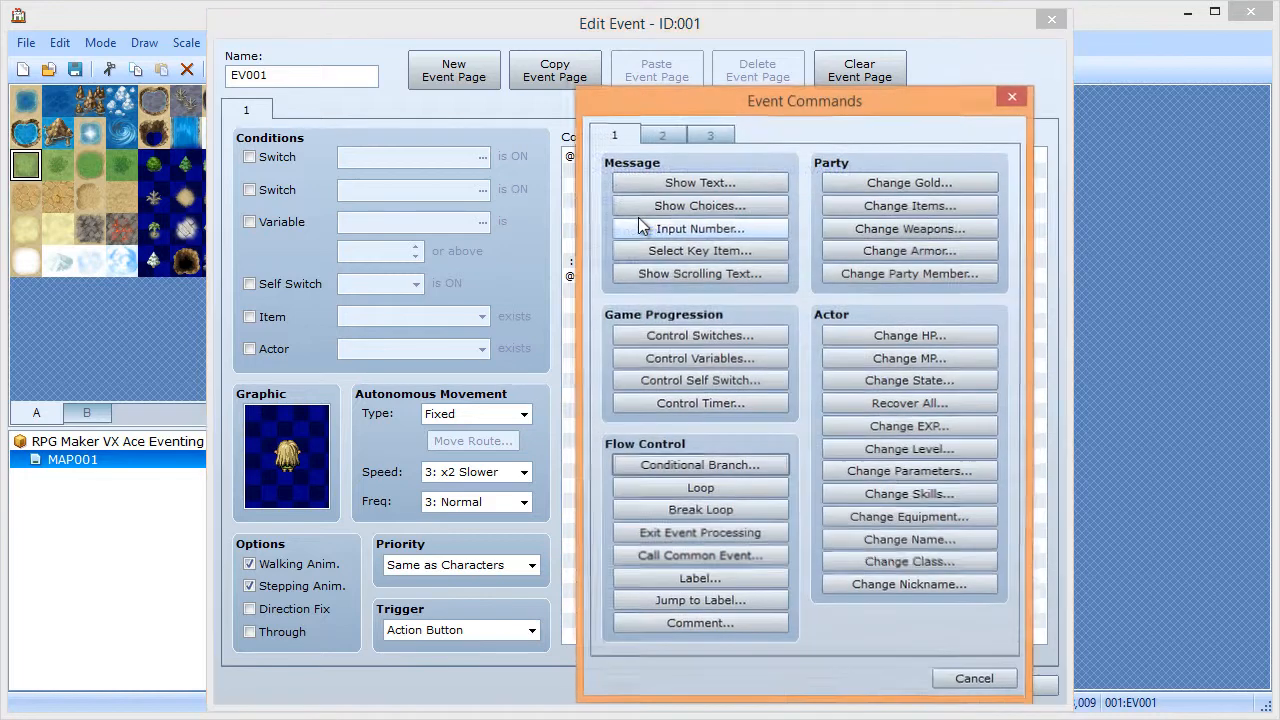
left_click(670, 185)
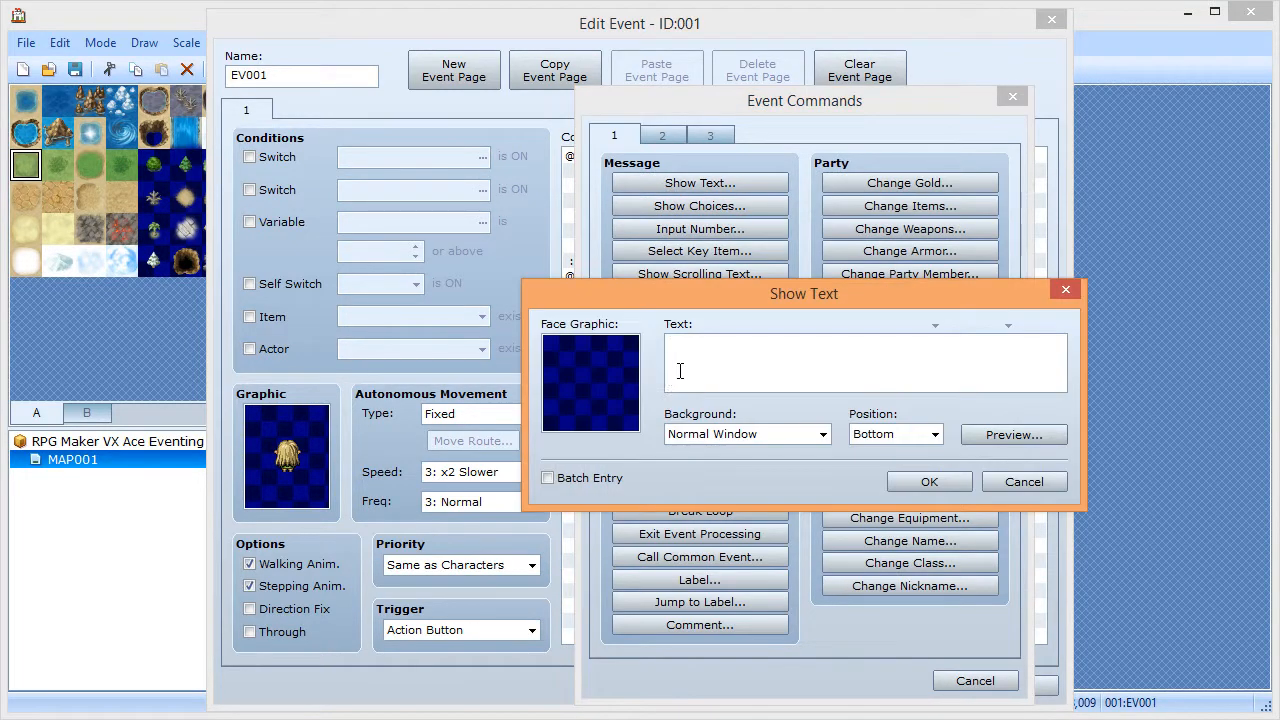
type("The variable is \\v[1")
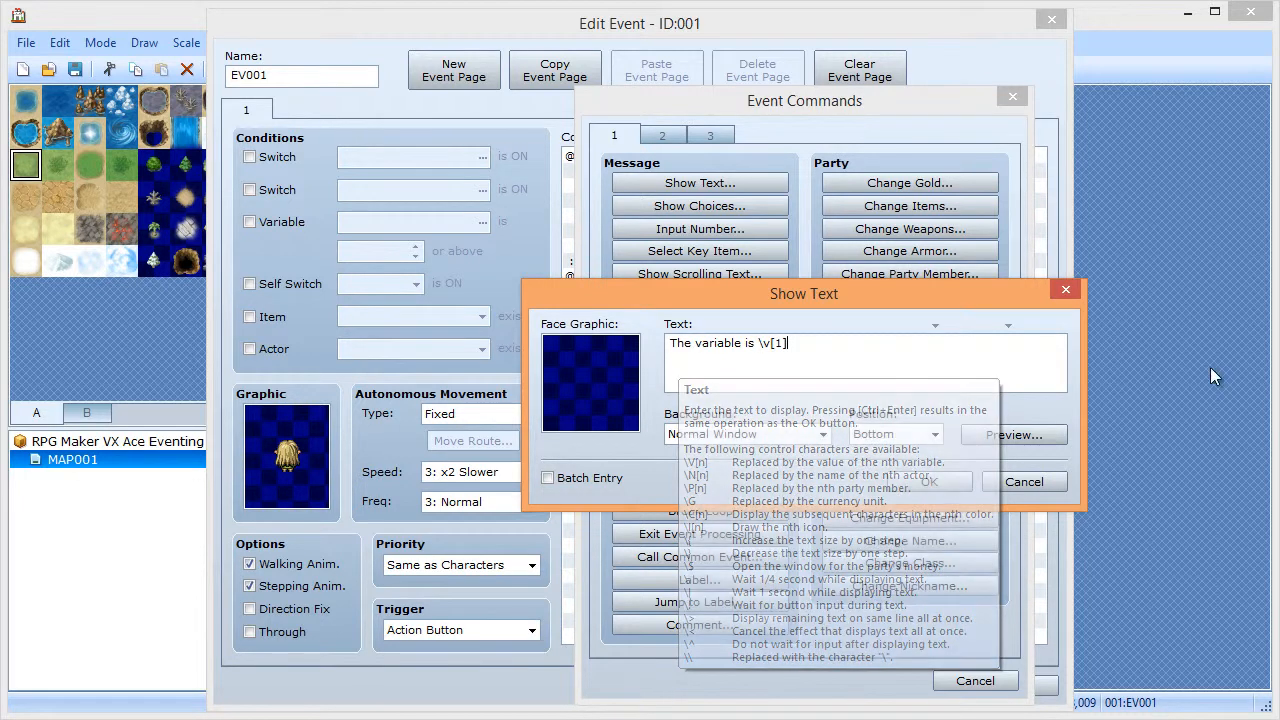
left_click(928, 482)
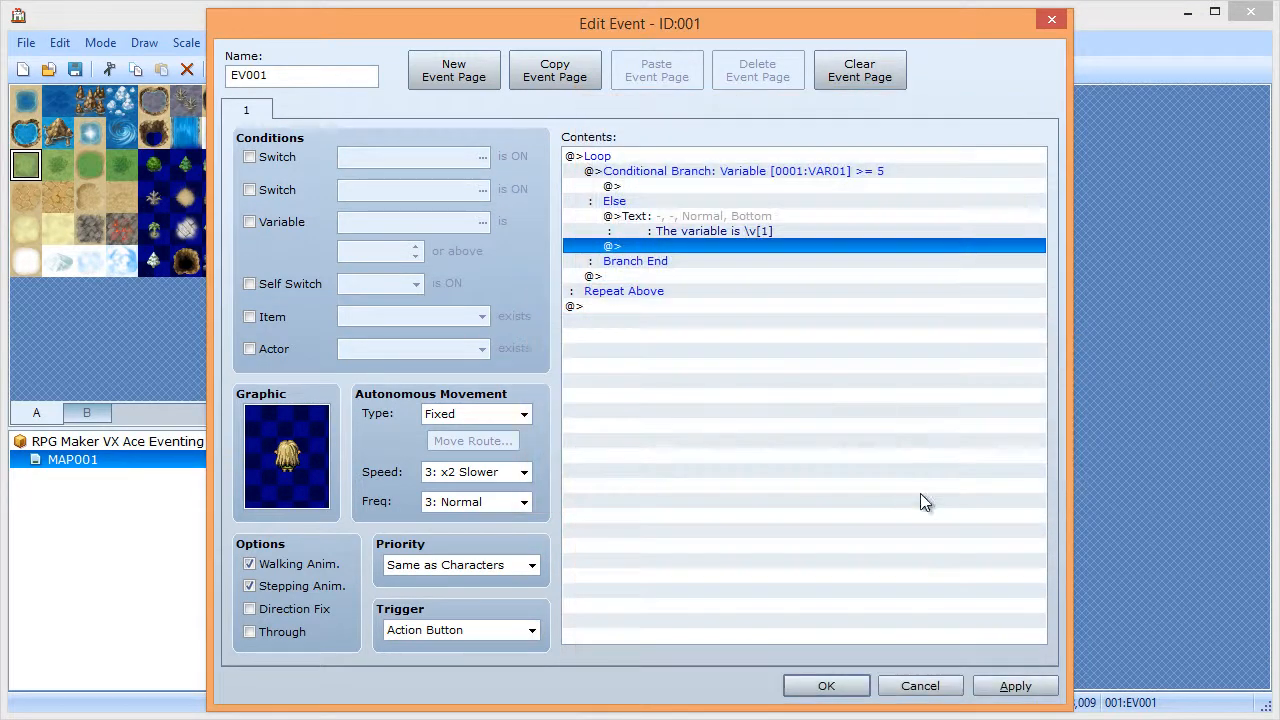
- Add 1 to VAR01 below the message under Else
double_click(694, 242)
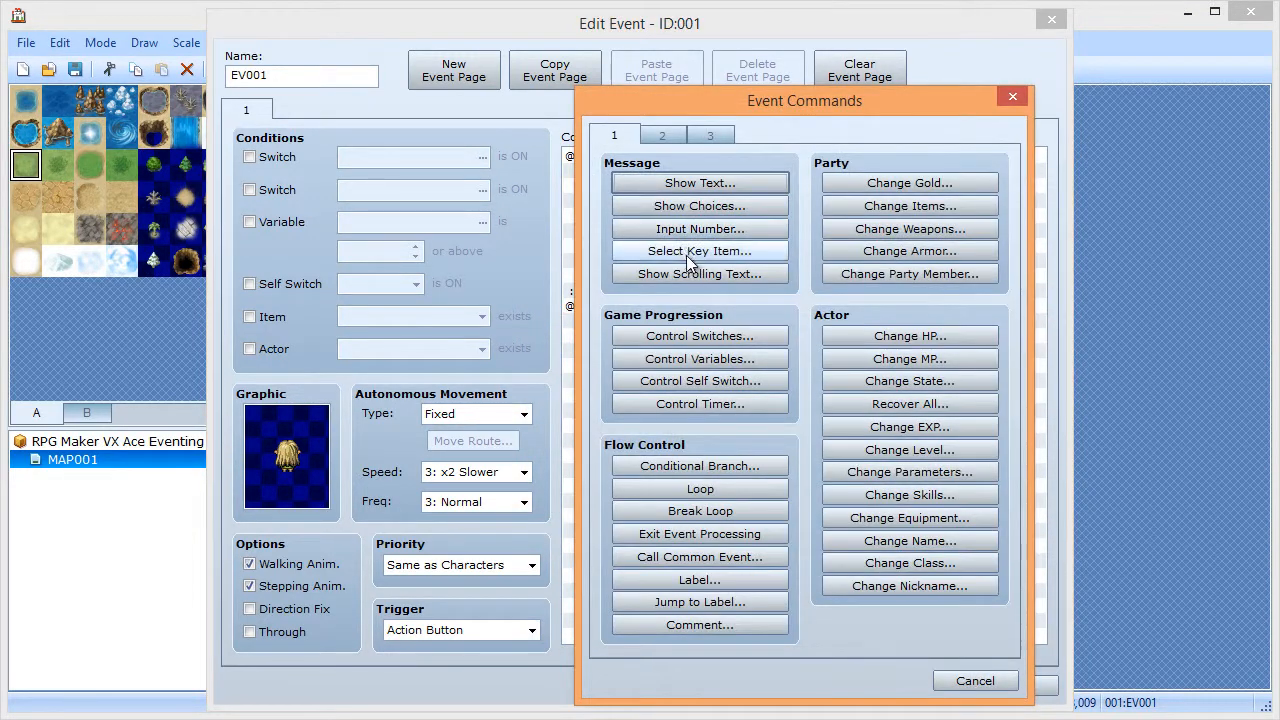
left_click(685, 362)
left_click(705, 352)
left_click(791, 411)
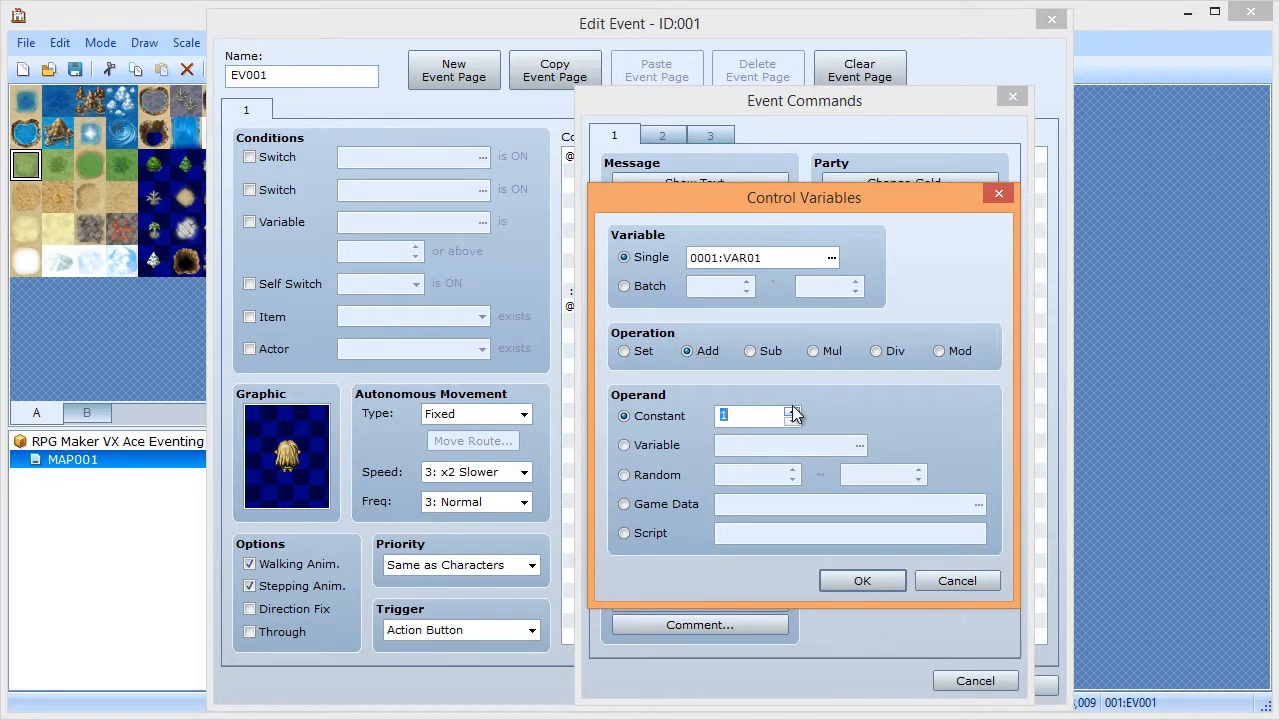
left_click(866, 582)
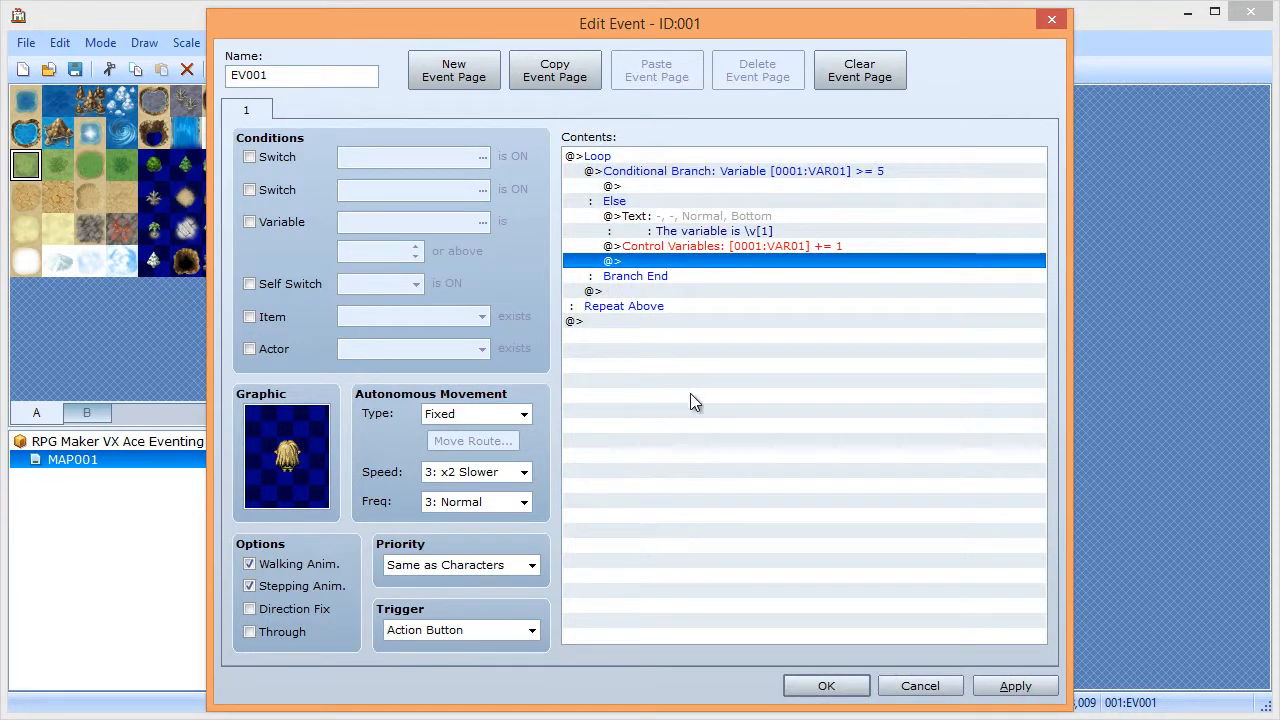
- Put Exit Event Processing in the branch's true case
double_click(643, 183)
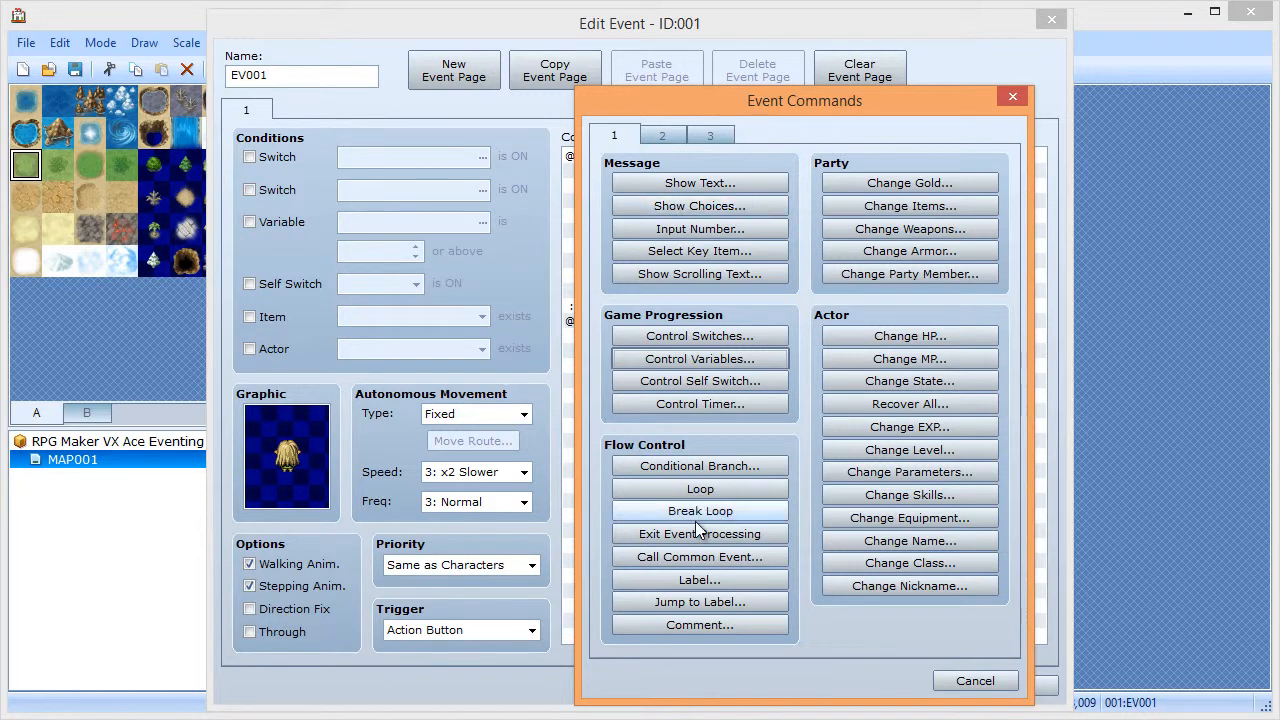
left_click(988, 681)
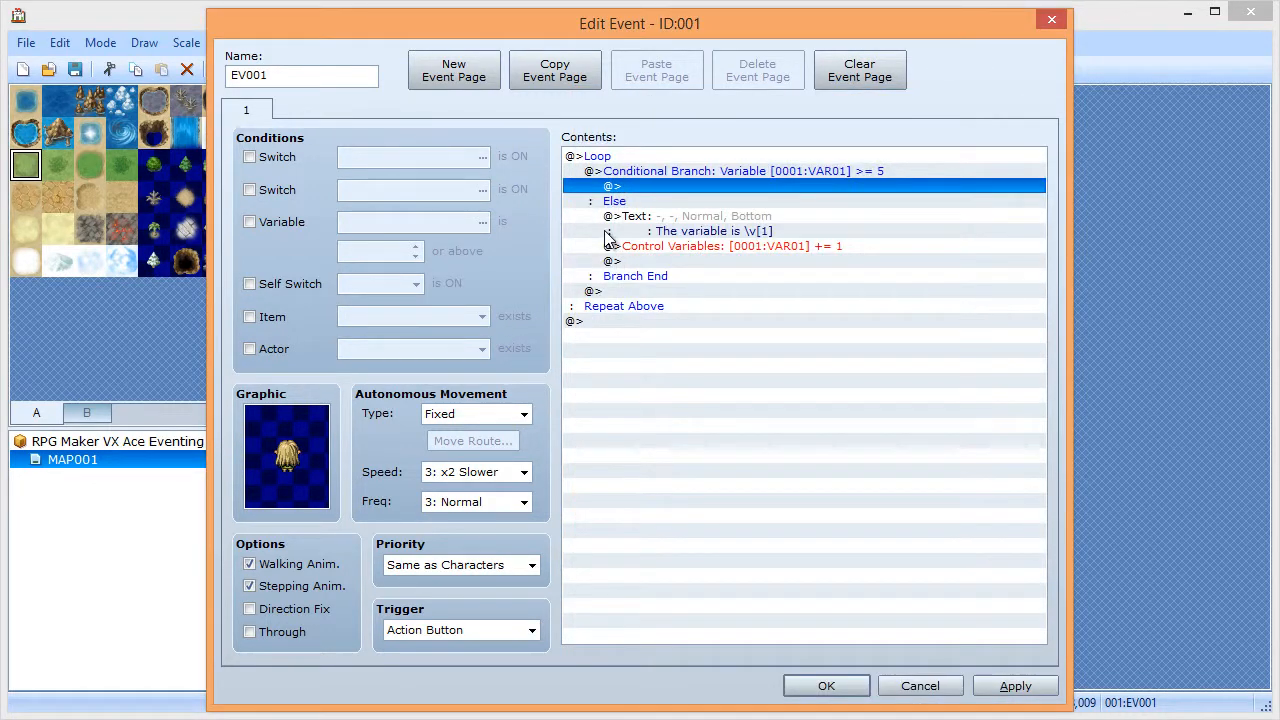
double_click(671, 186)
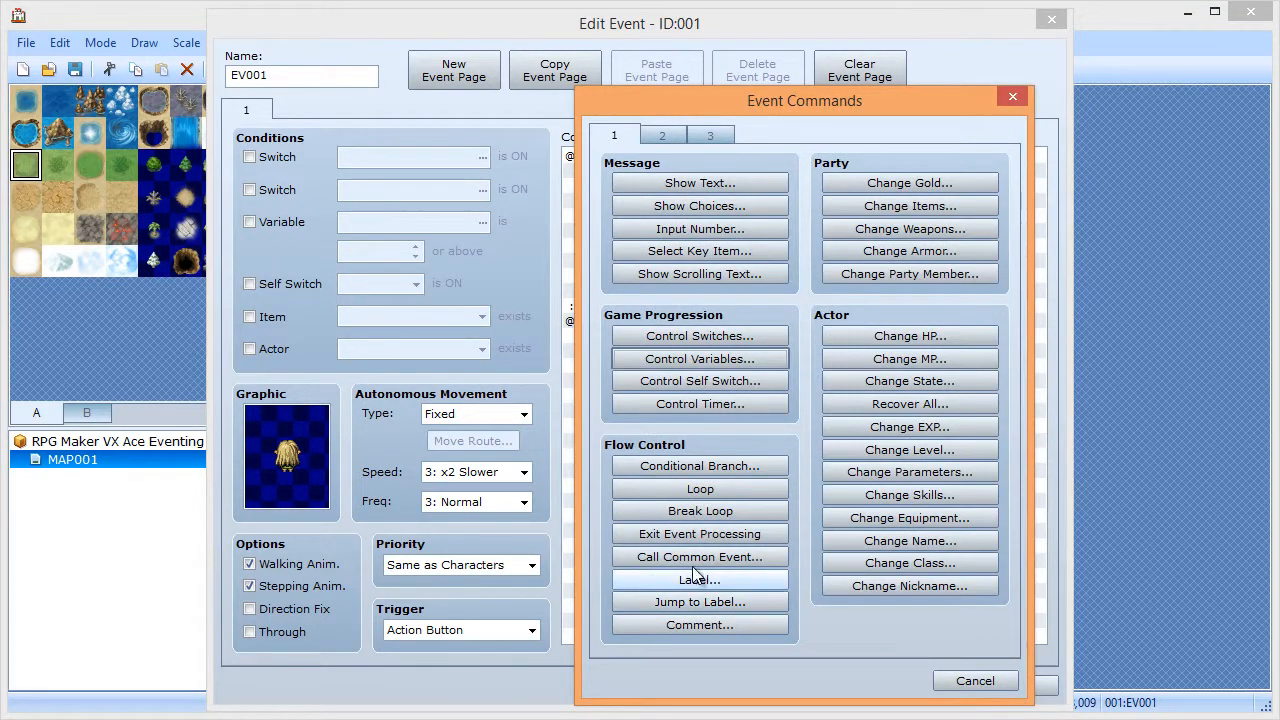
left_click(703, 538)
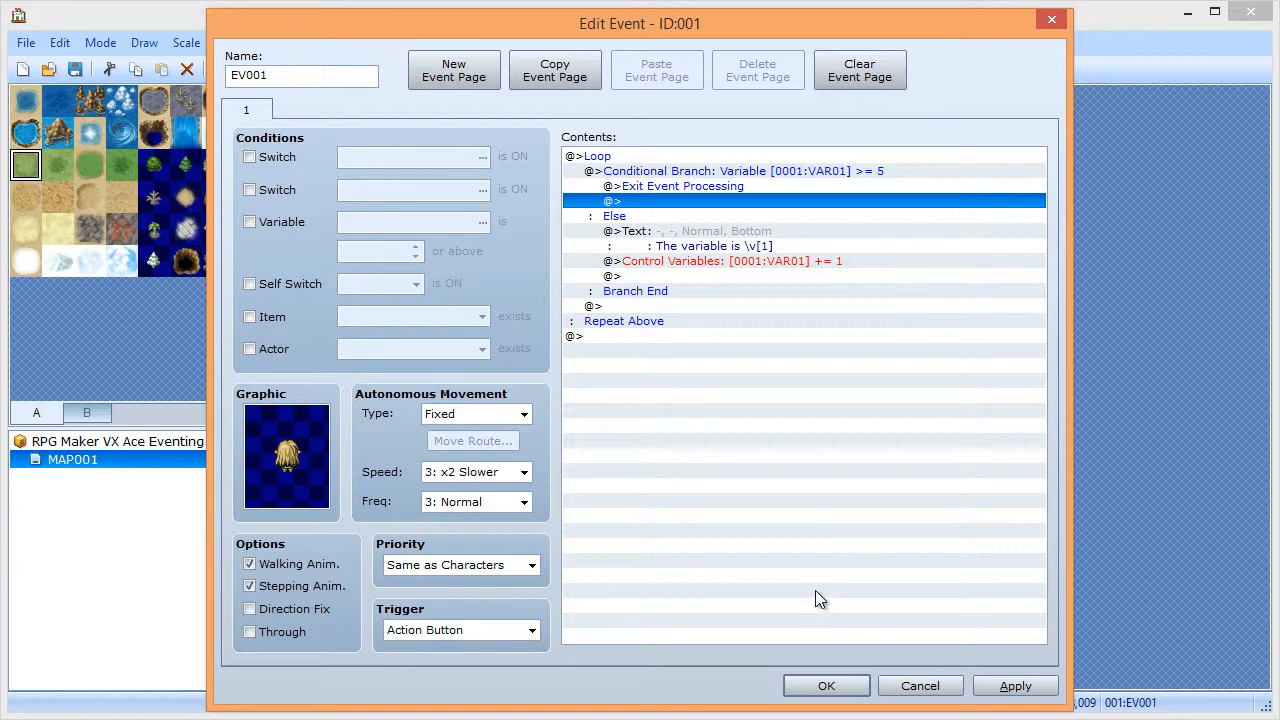
- Add the message 'This text is outside of the loop.' after the loop
double_click(612, 336)
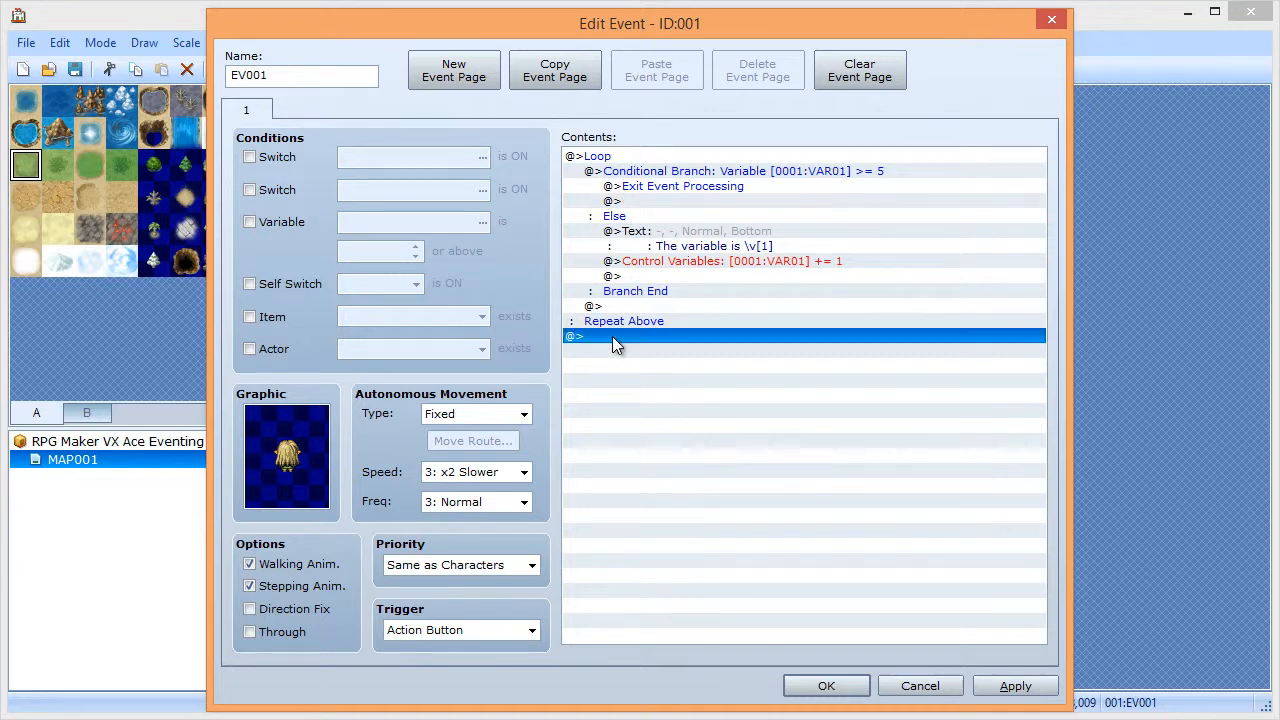
left_click(703, 183)
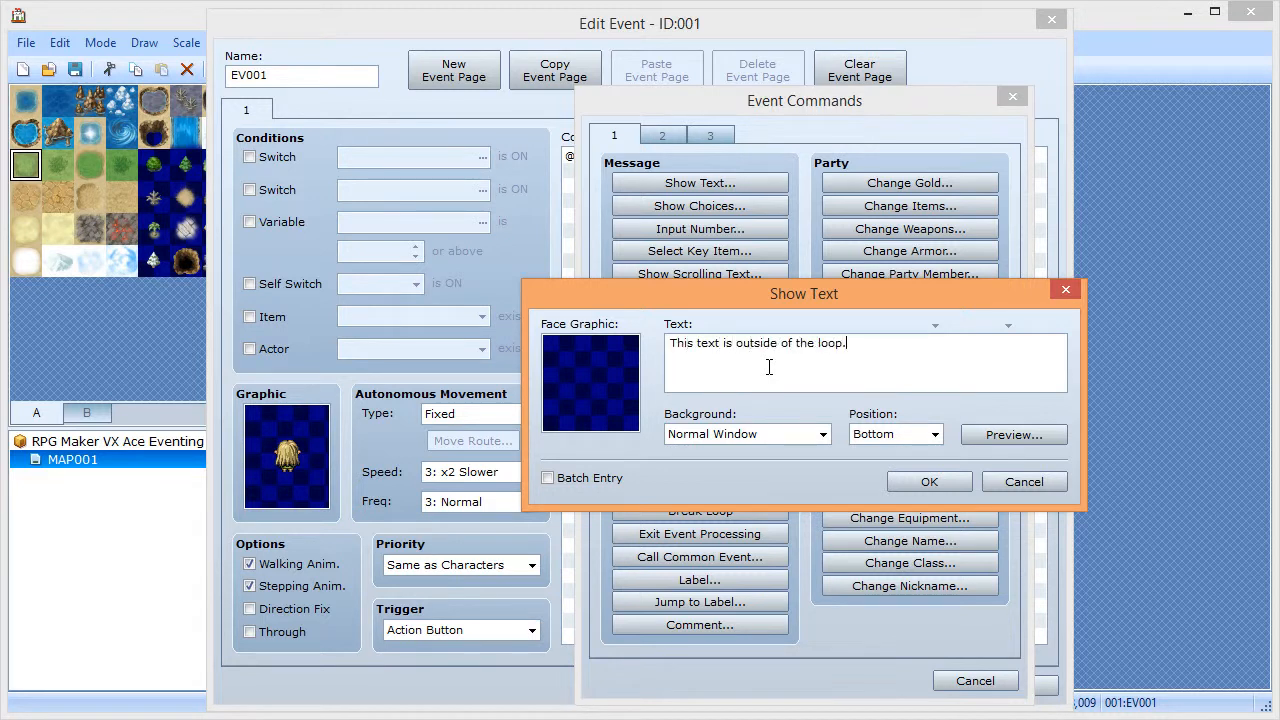
left_click(957, 486)
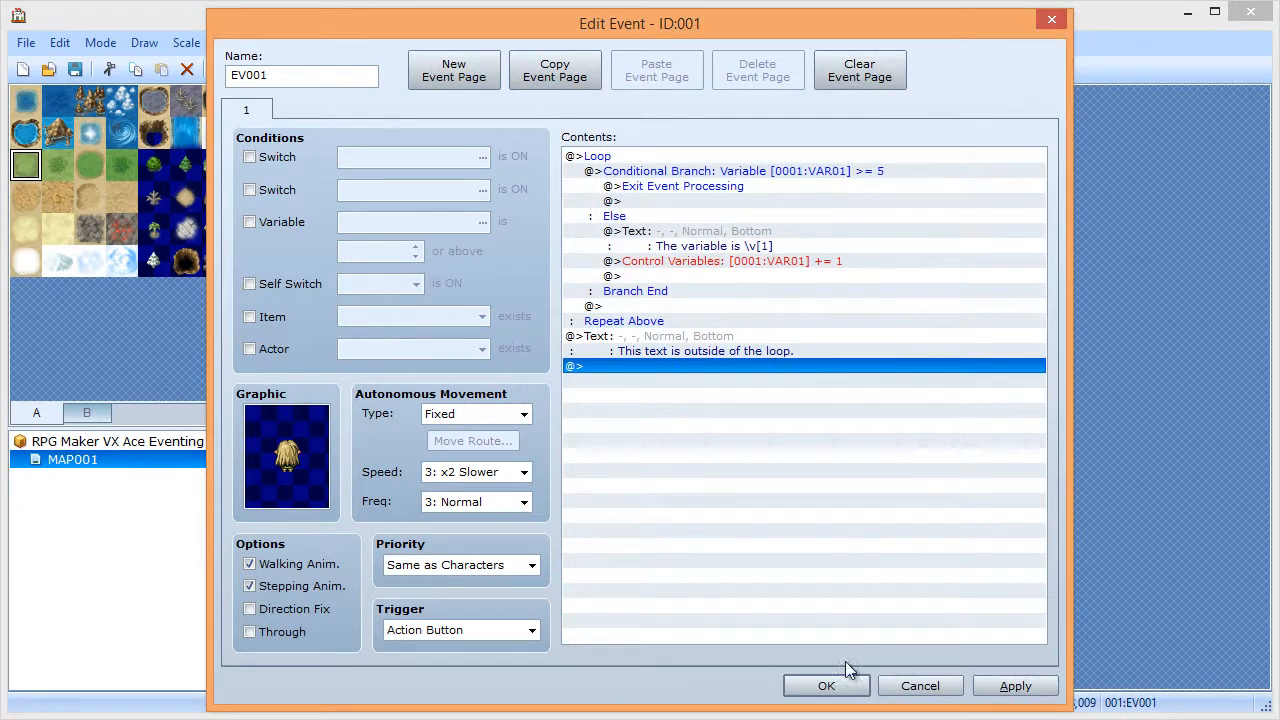
- Save the project, playtest a new game and talk to the girl to start the counting messages
left_click(850, 687)
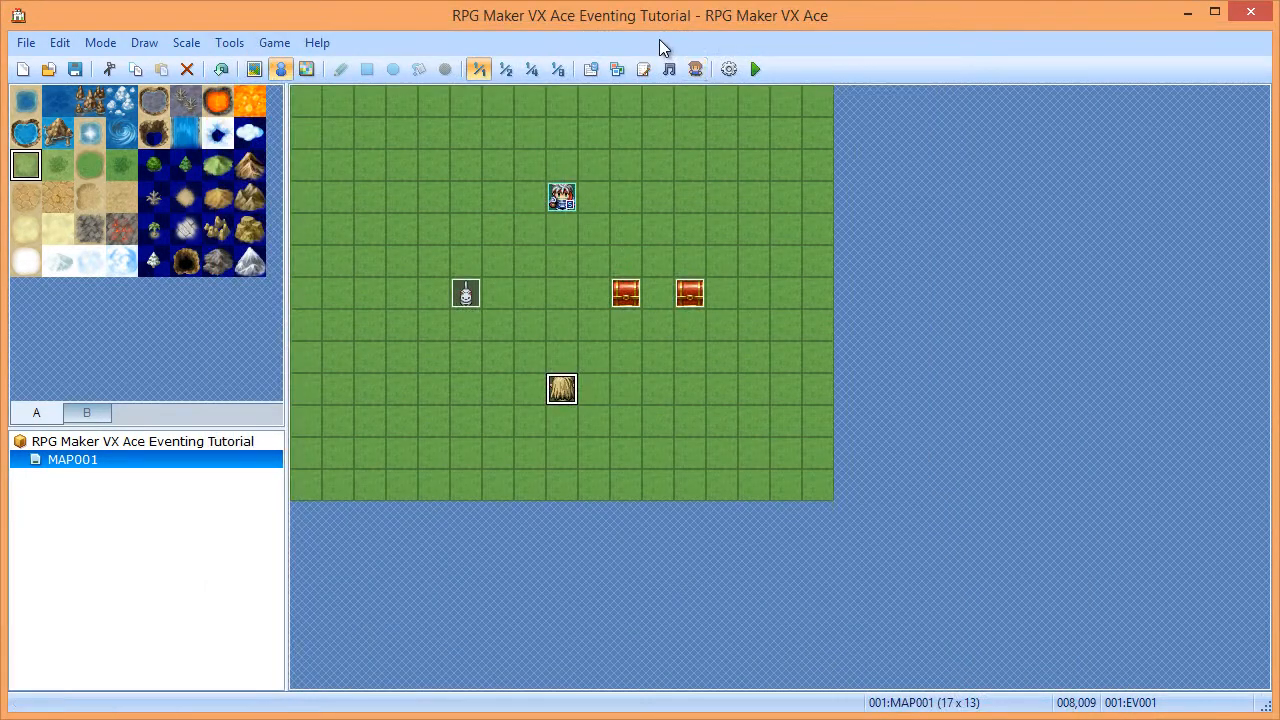
left_click(77, 68)
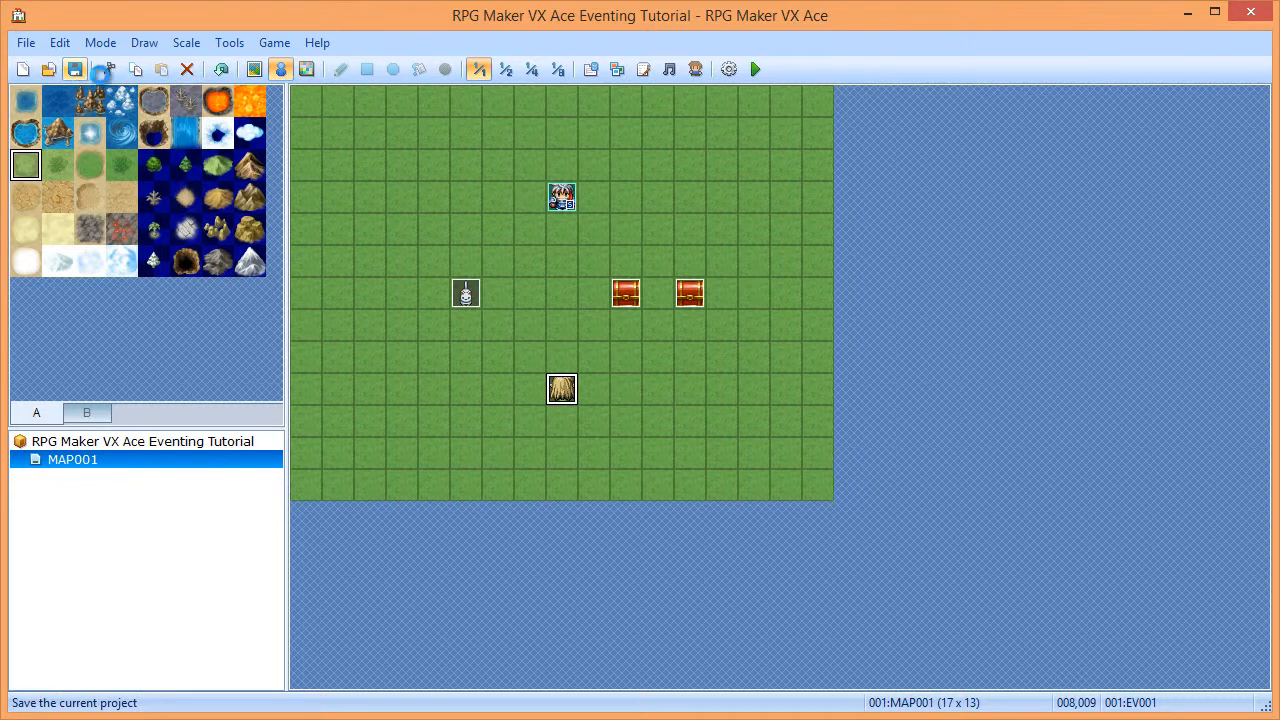
left_click(757, 69)
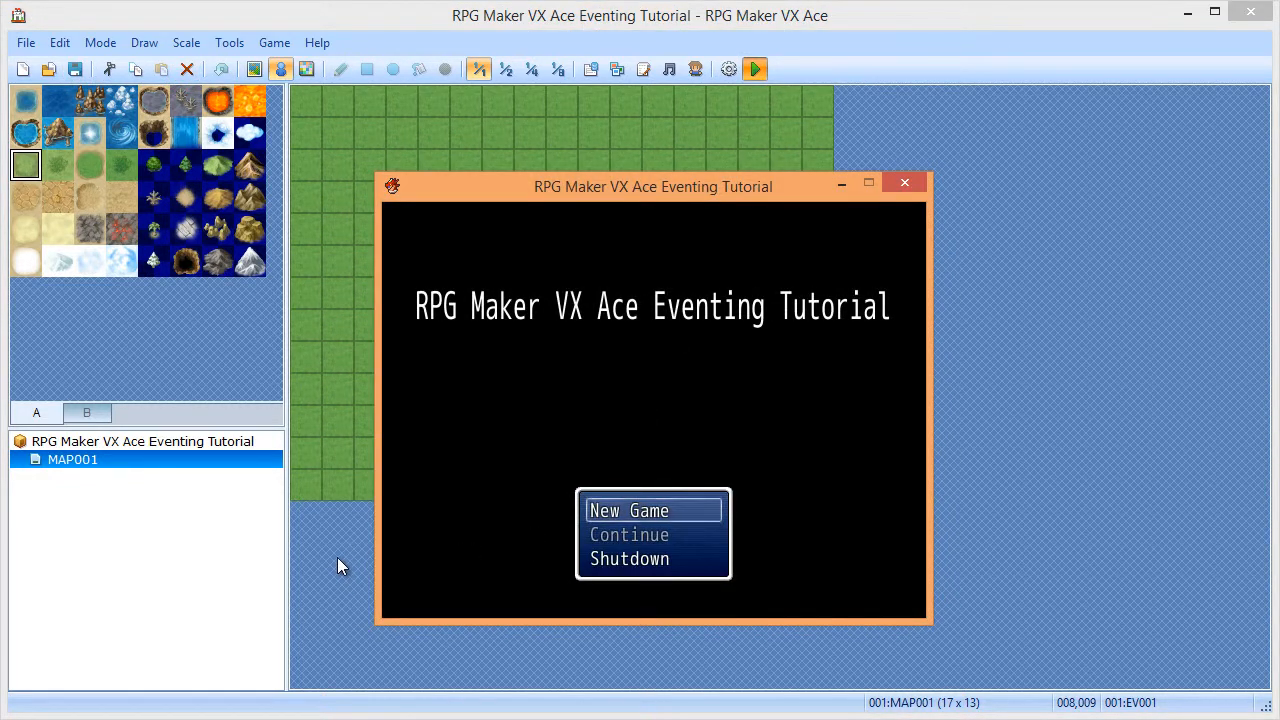
key("Return")
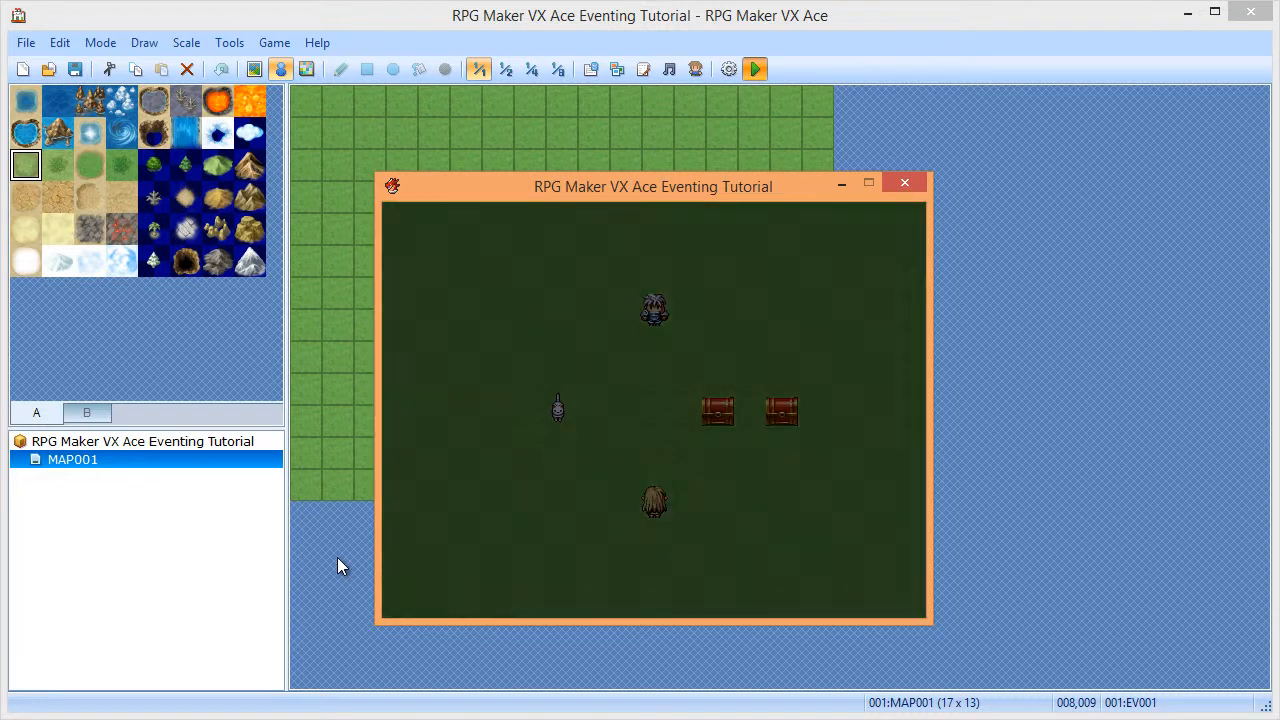
key("Down")
key("Return")
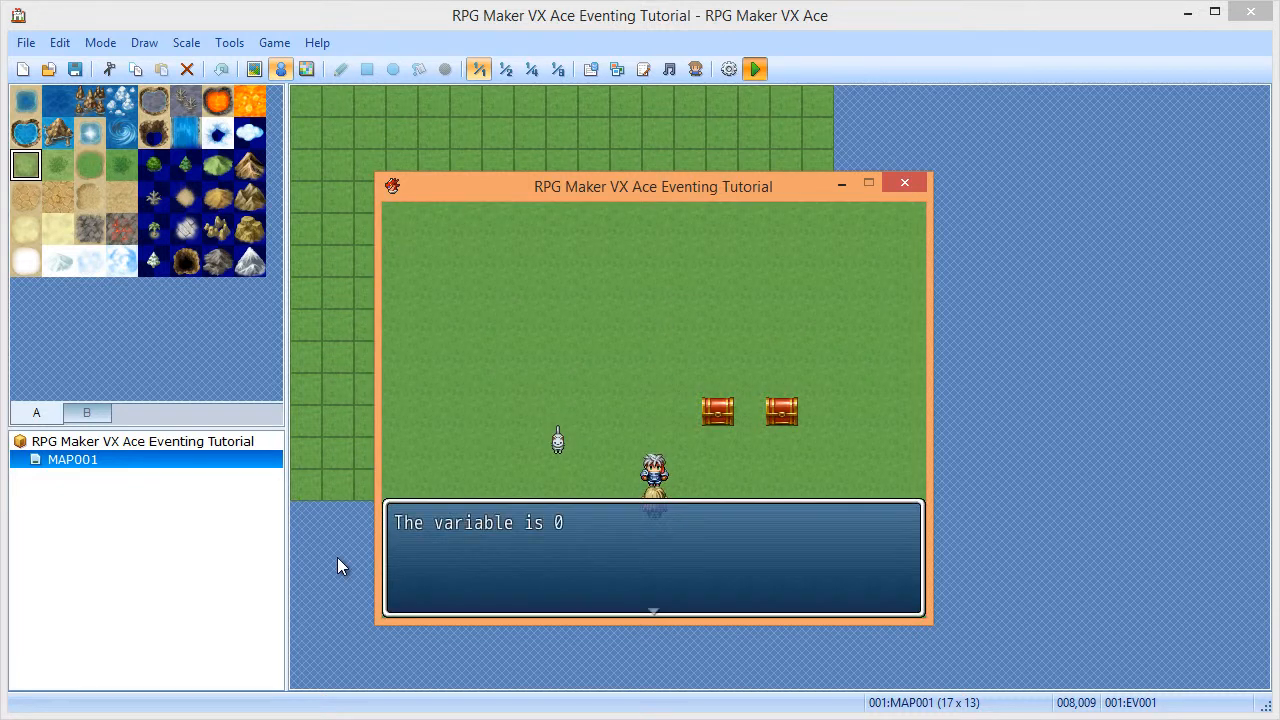
key("Return")
key("Return")
key("Return")
key("Return")
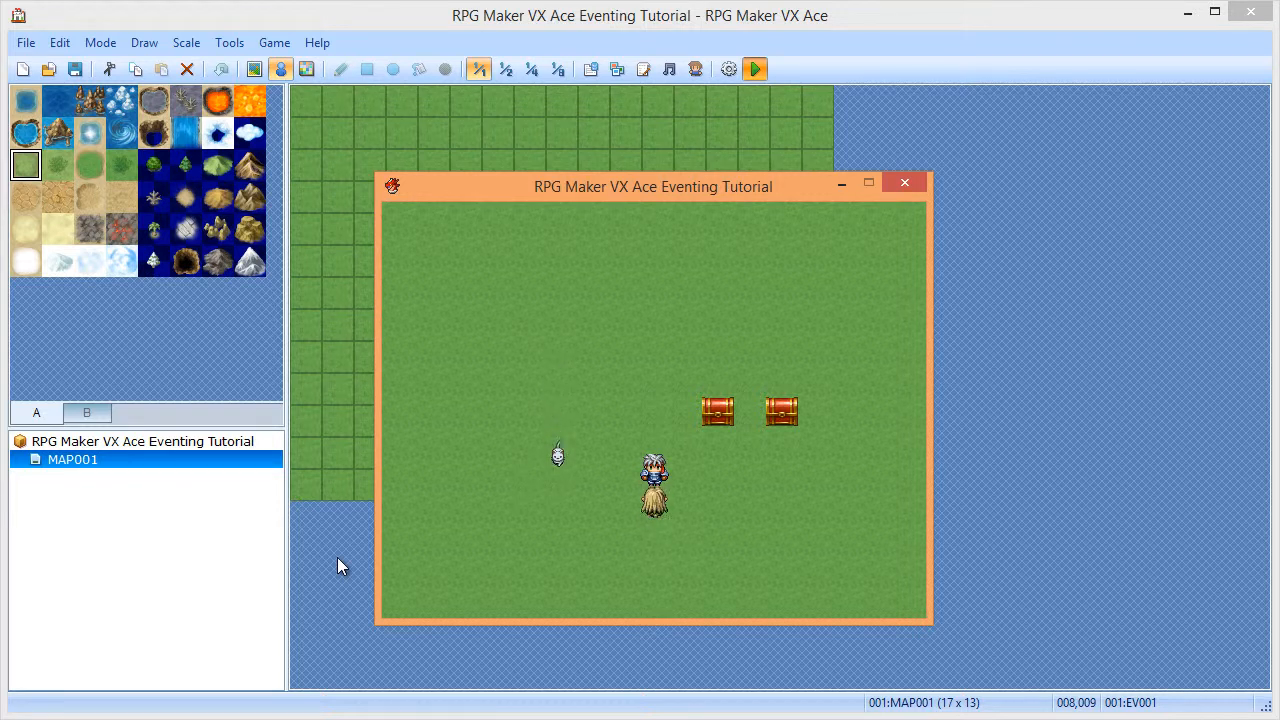
- Close the playtest, delete EV001's commands in its editor, then cancel without keeping changes
left_click(903, 184)
double_click(559, 397)
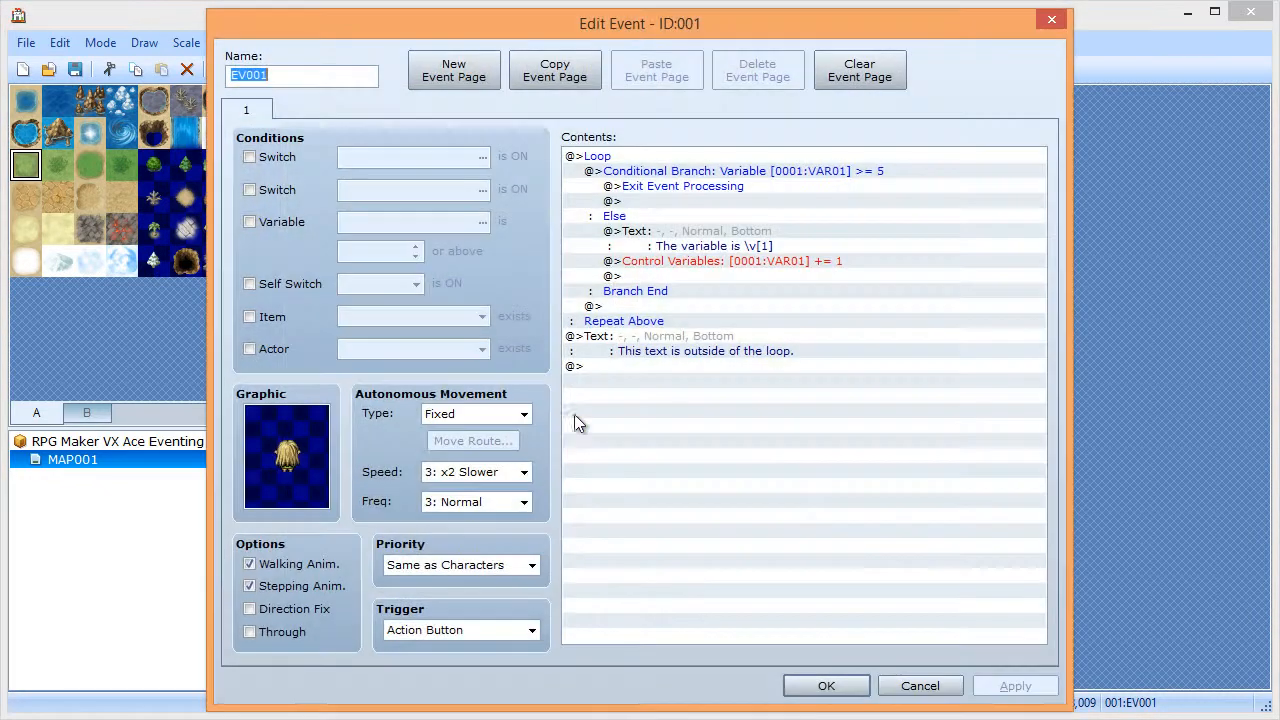
left_click_drag(620, 158, 655, 341)
key("Delete")
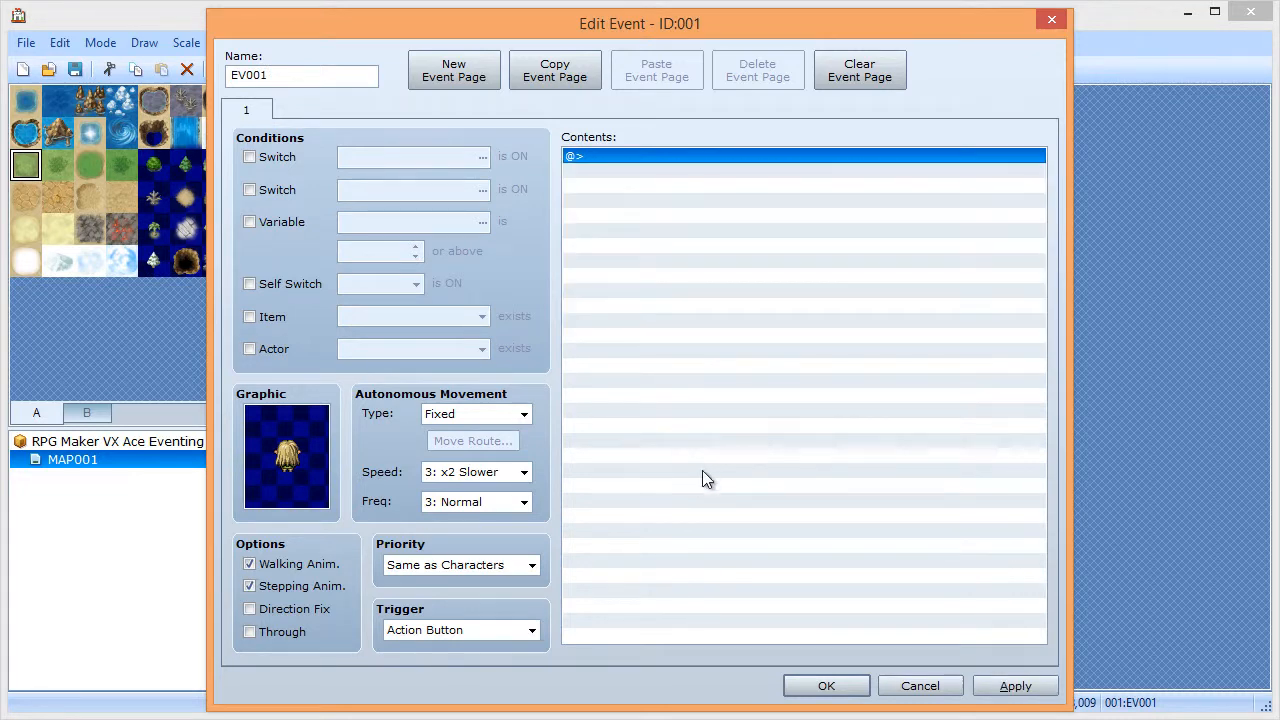
double_click(615, 158)
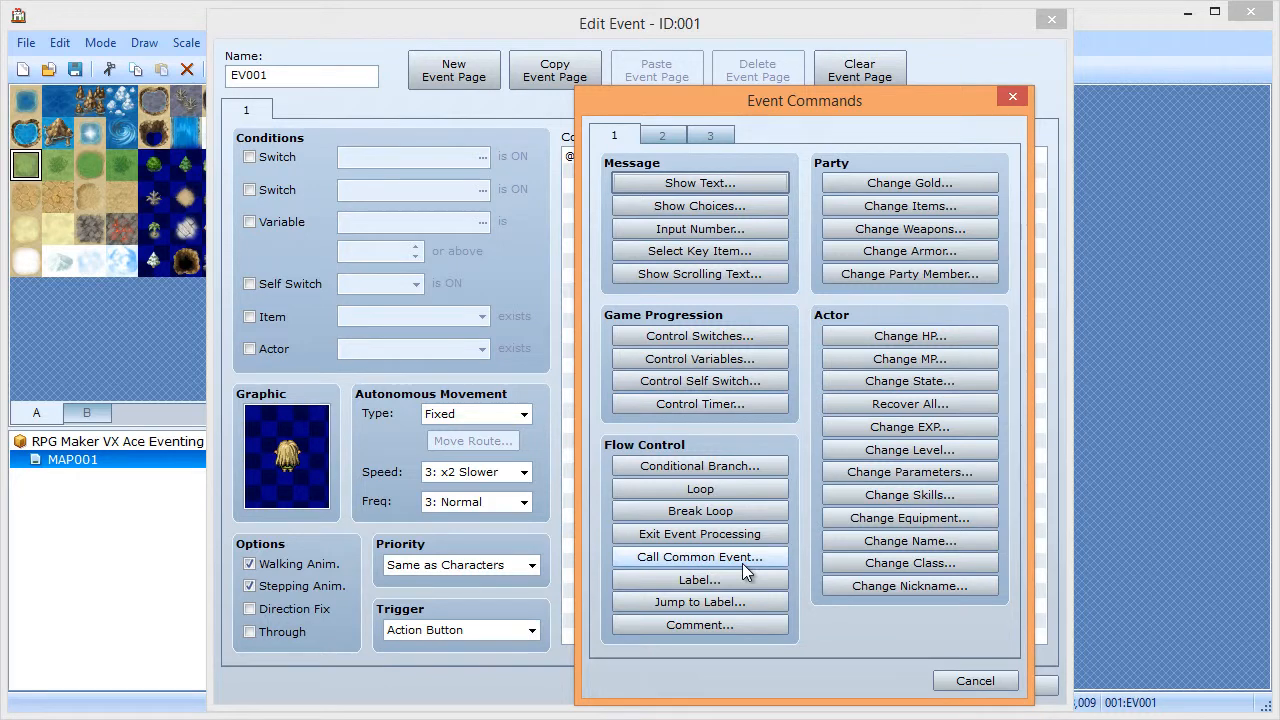
left_click(972, 679)
left_click(918, 685)
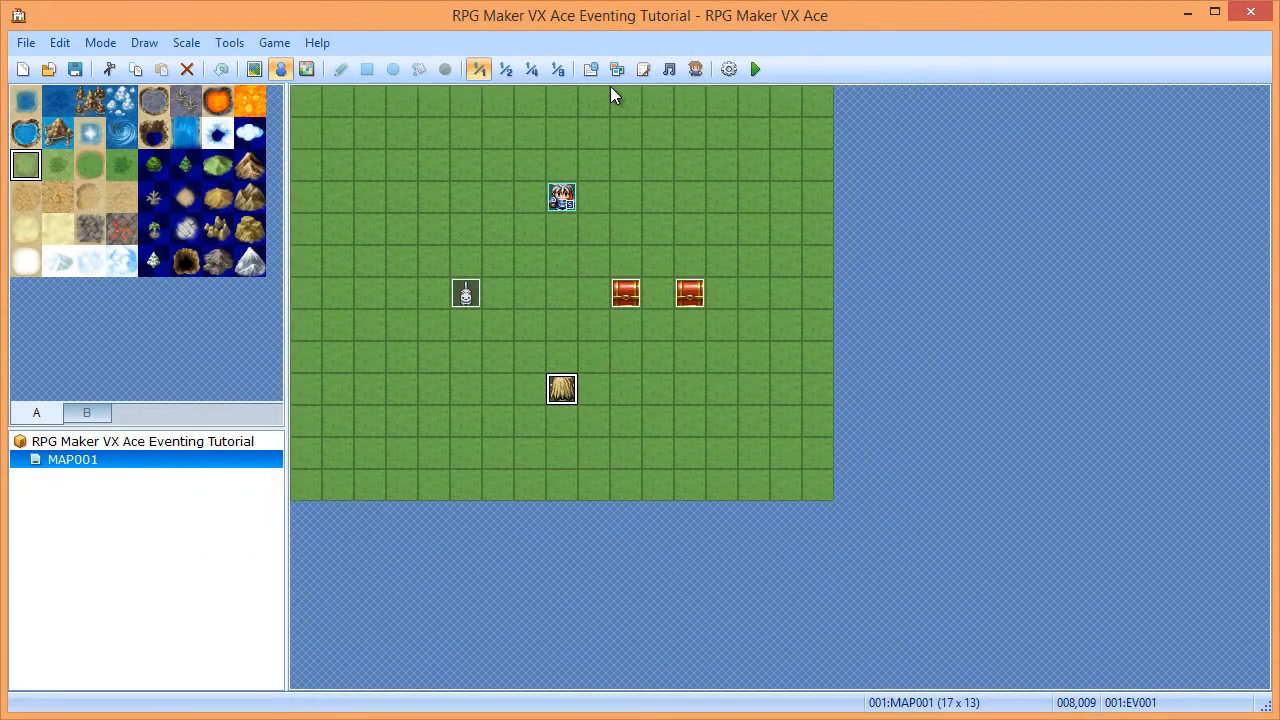
- Name common event slot 002 'Call Example' in the Database
left_click(588, 68)
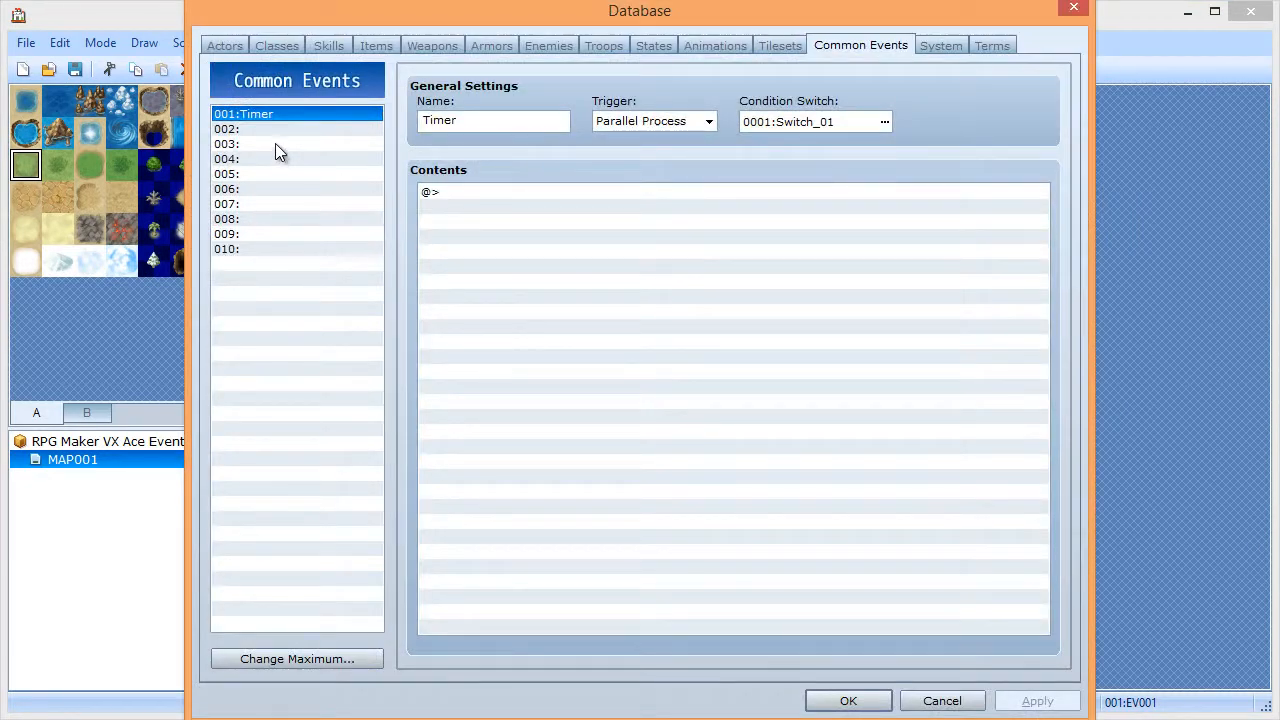
left_click(373, 131)
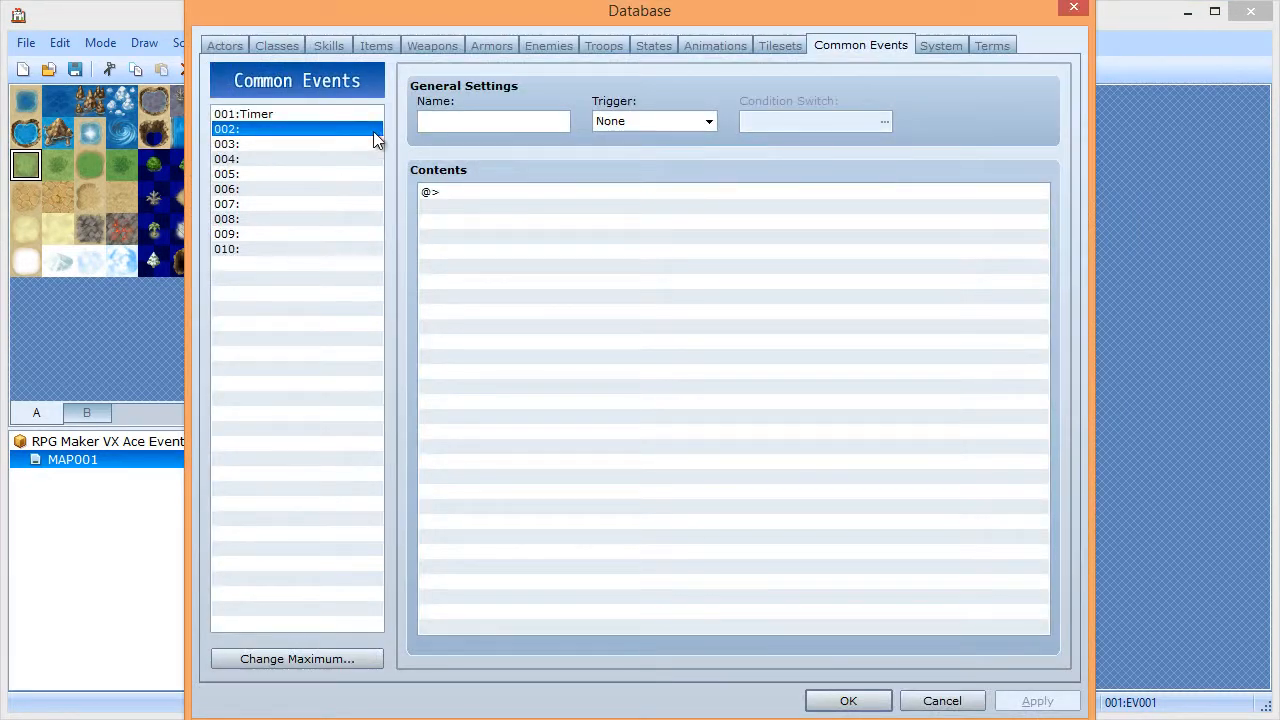
left_click(481, 125)
type("Call Example")
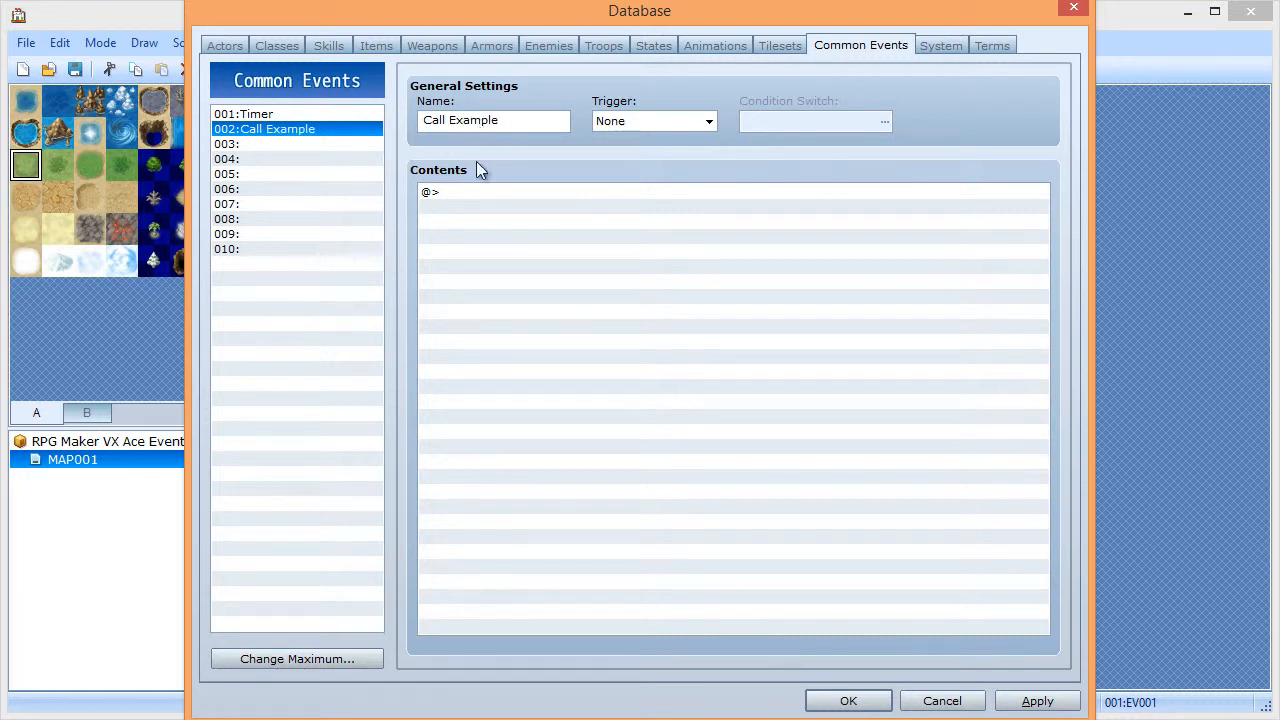
- Give it a Show Text message 'This is a common event.' and close the Database with OK
double_click(462, 191)
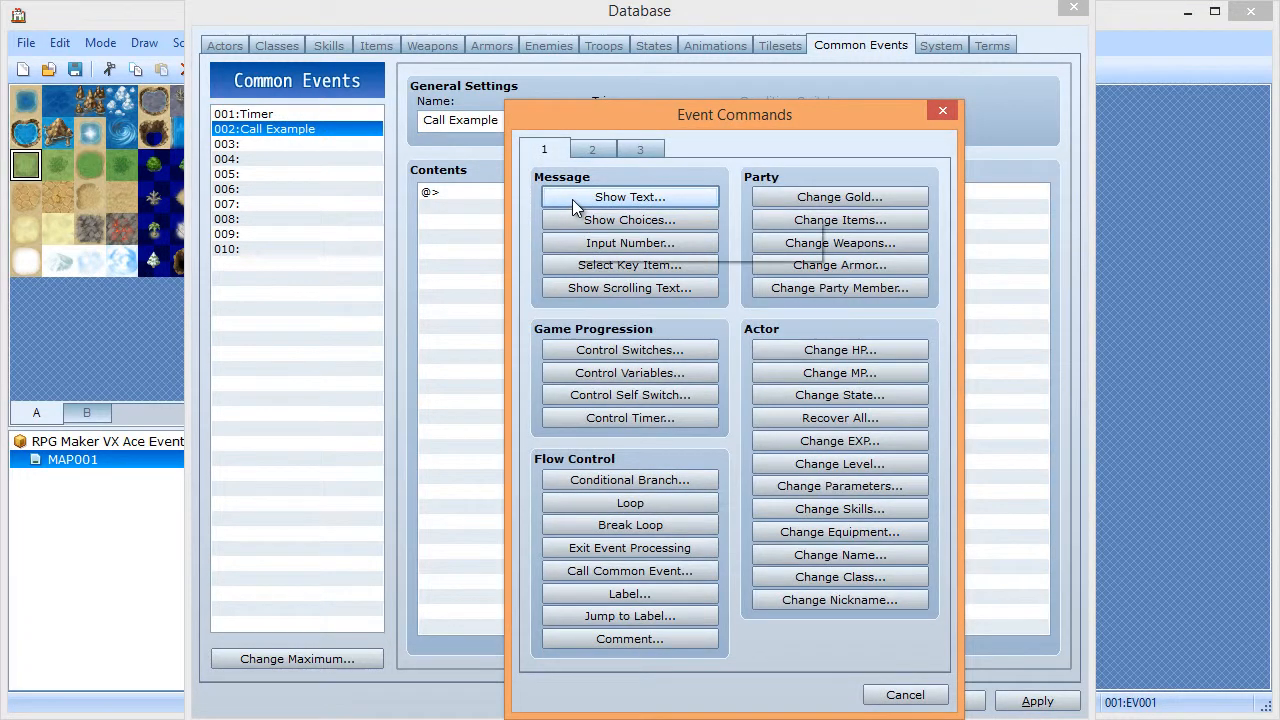
left_click(572, 199)
type("Thi")
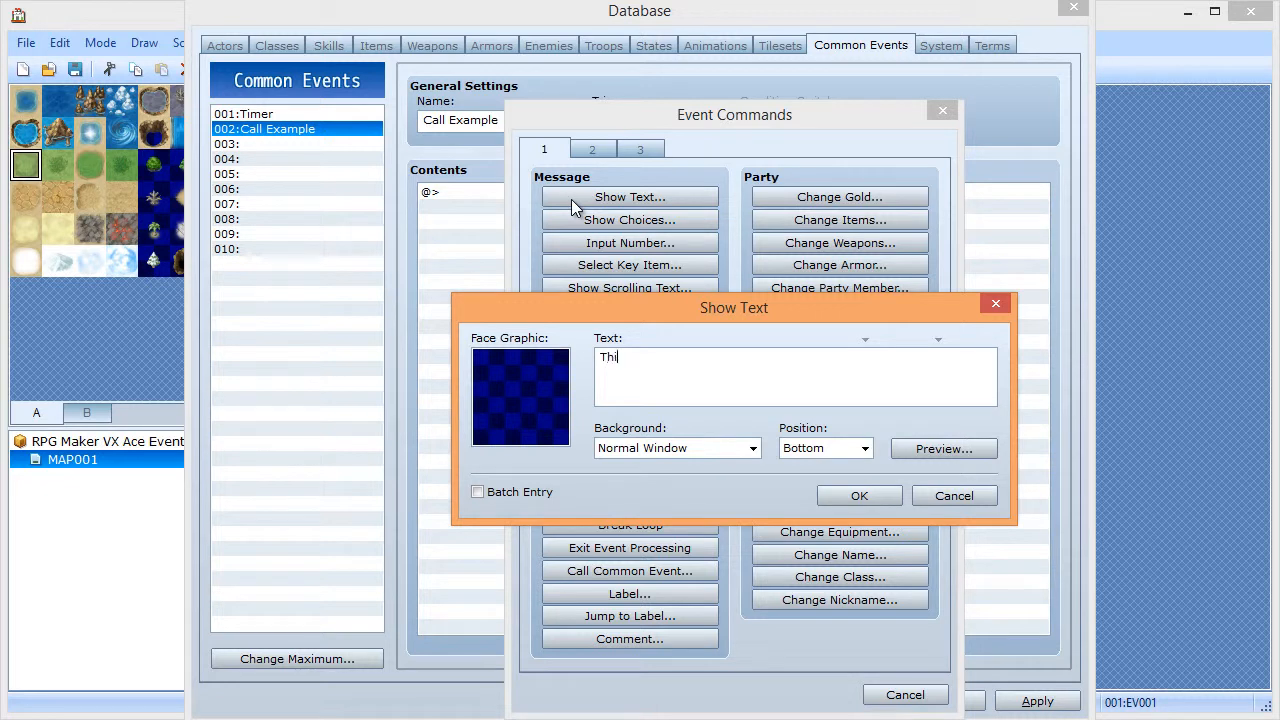
type("s is a common event.")
left_click(843, 493)
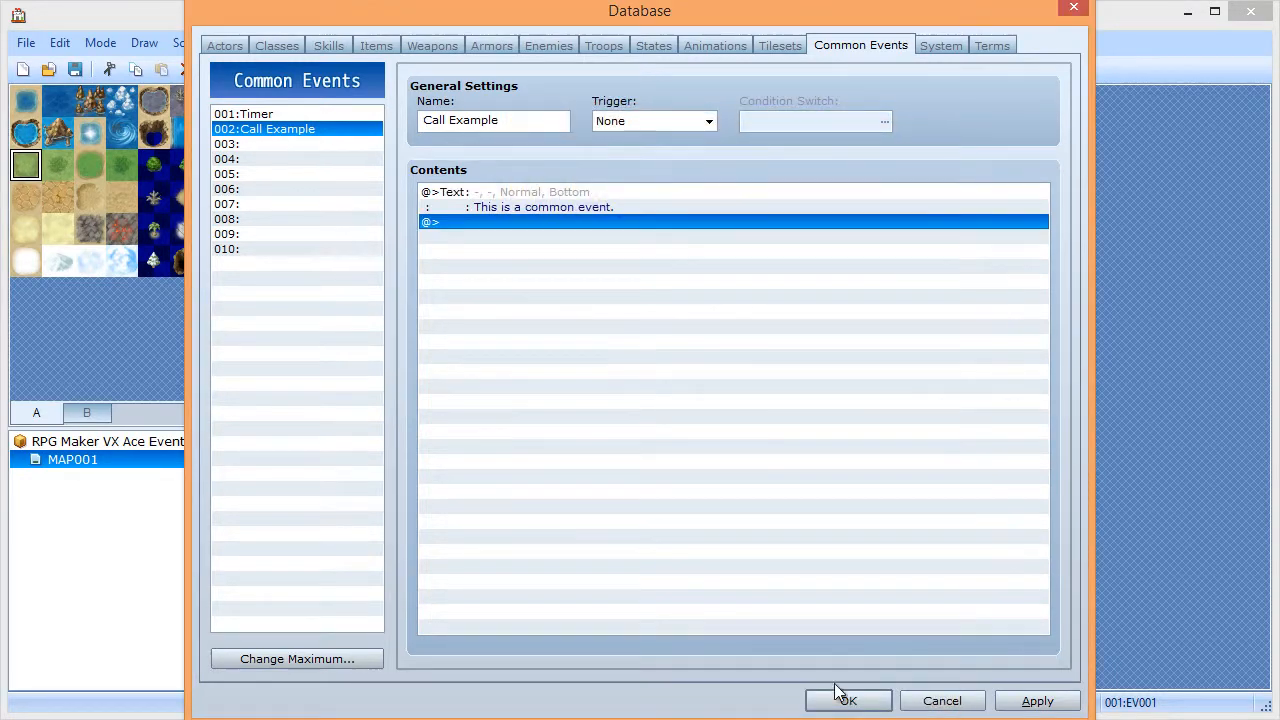
left_click(840, 695)
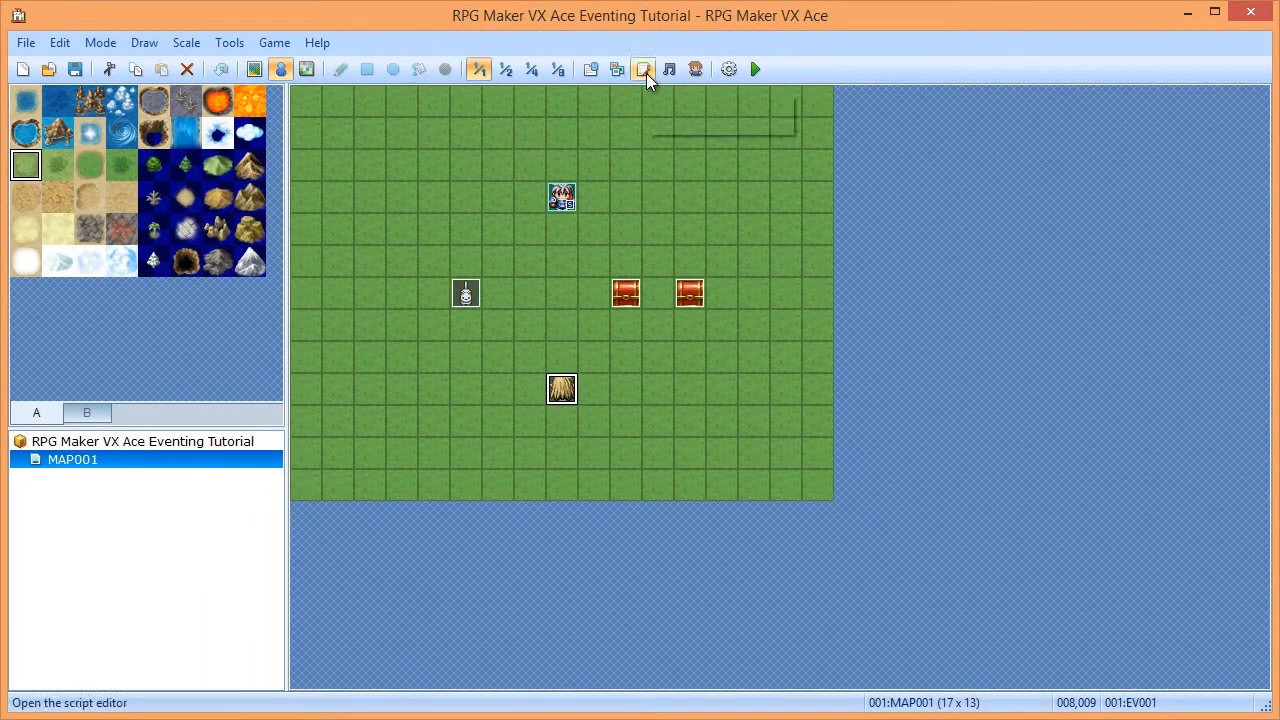
- Open EV001 and delete all of its existing commands
double_click(563, 389)
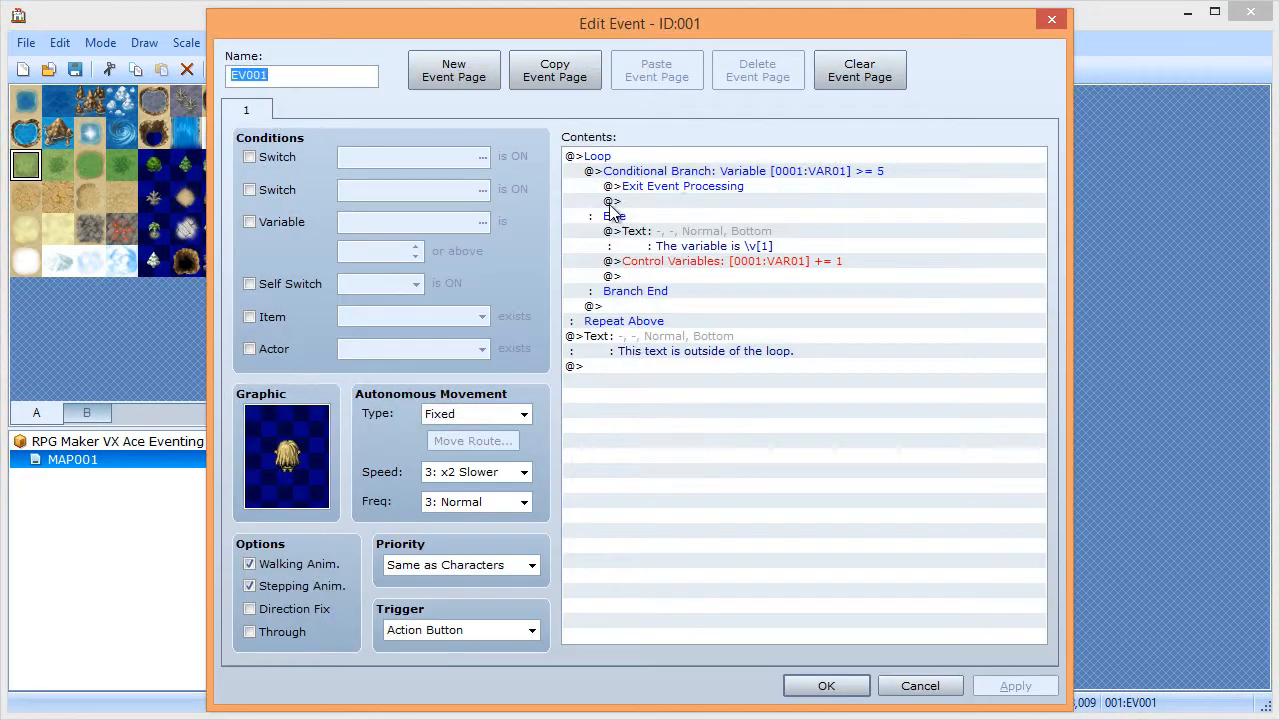
left_click(593, 159)
left_click(622, 342, "shift")
key("Delete")
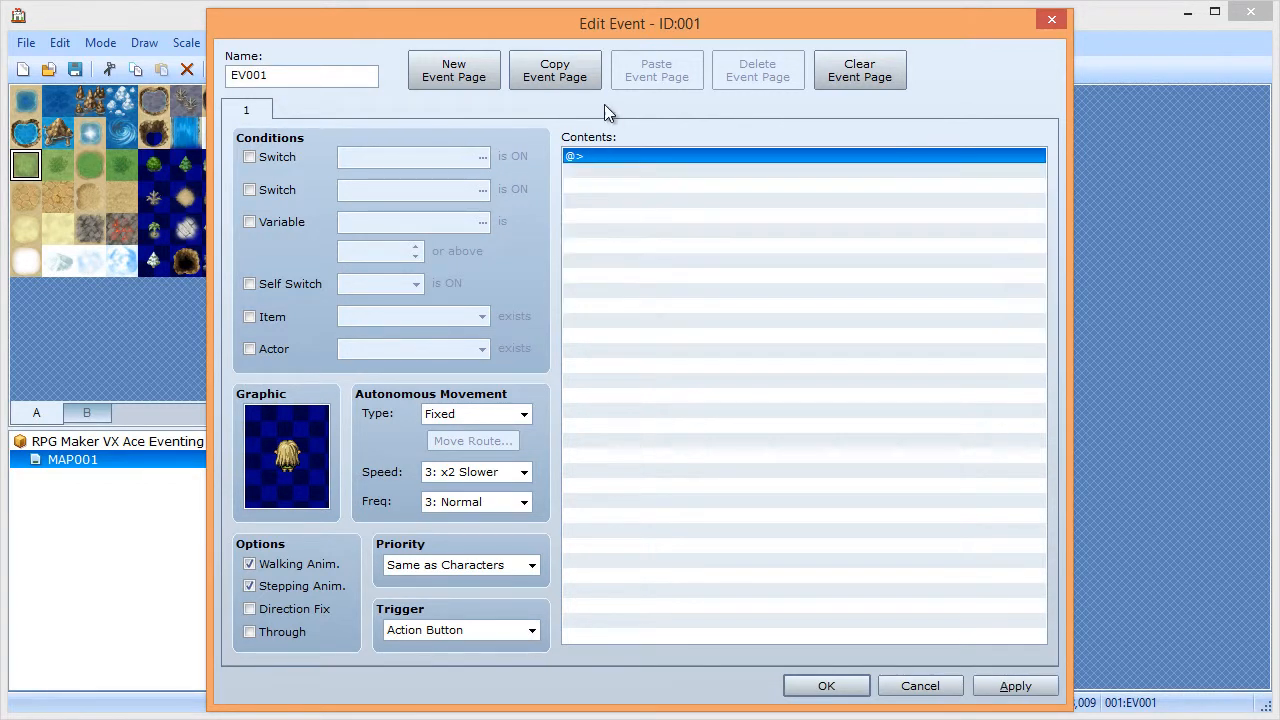
- Add a Call Common Event to 002: Call Example and close the event editor
double_click(595, 160)
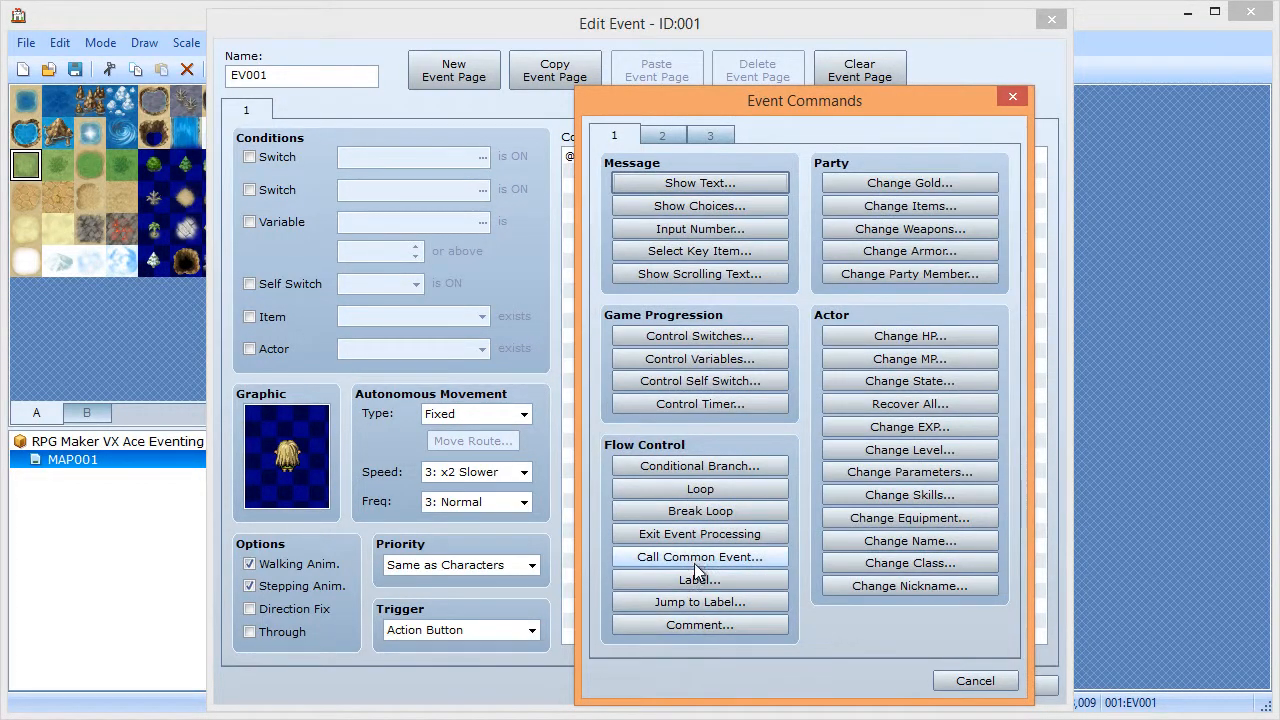
left_click(698, 560)
left_click(733, 410)
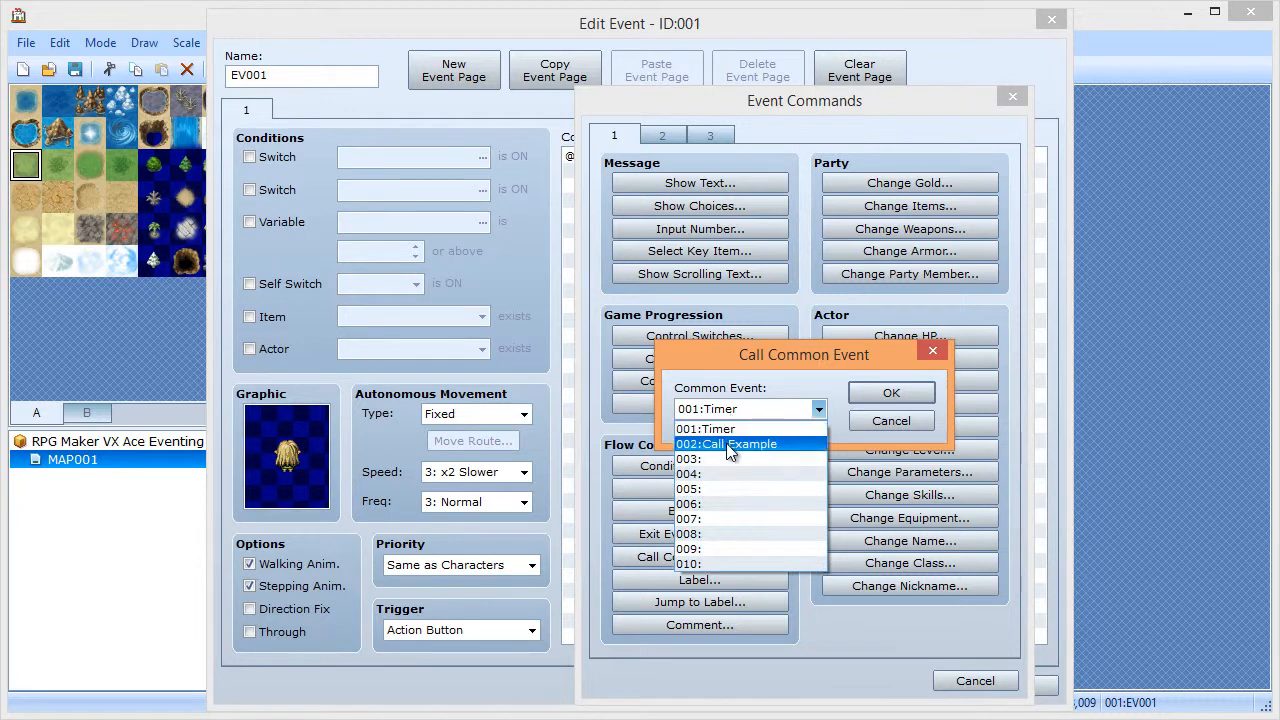
left_click(729, 445)
left_click(886, 392)
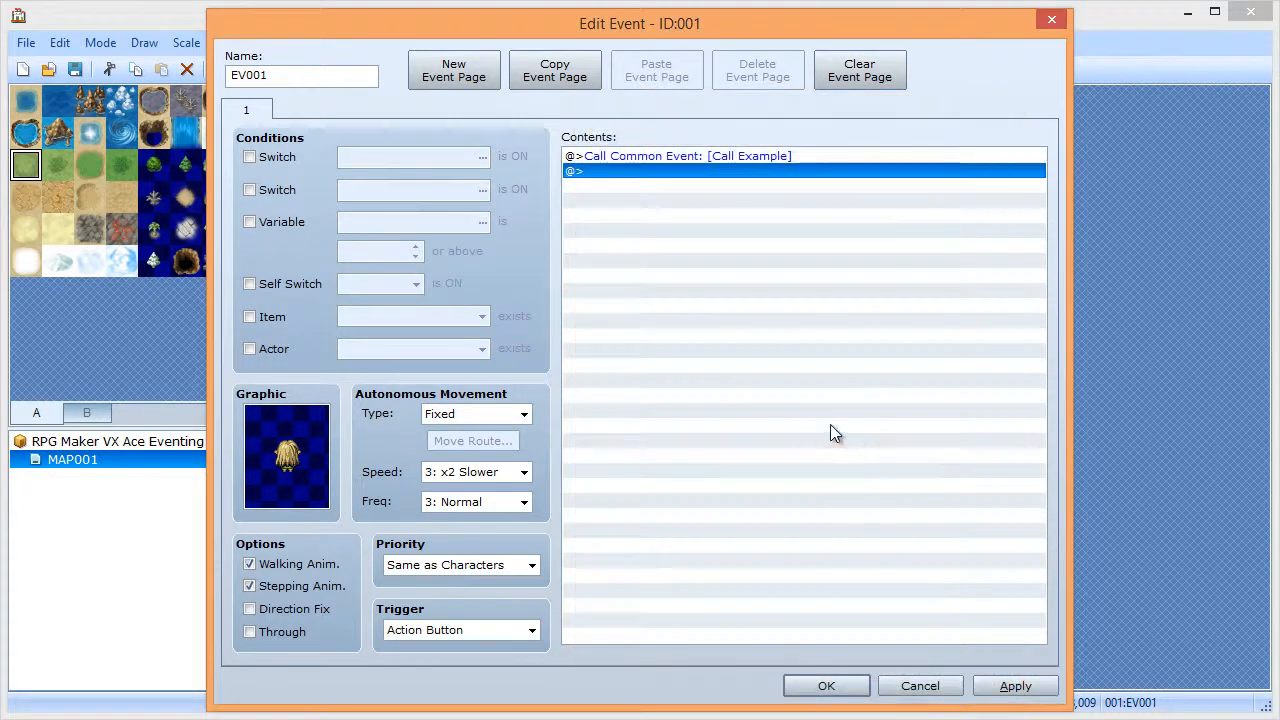
left_click(825, 685)
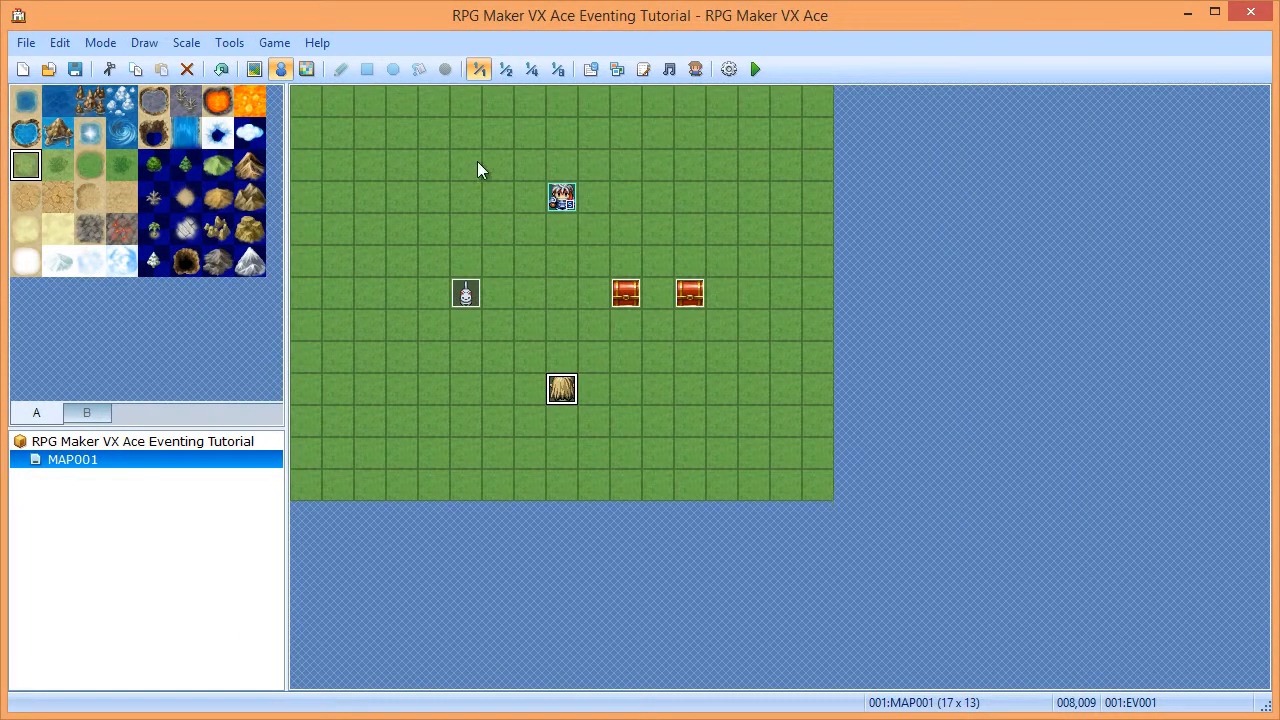
- Move the girl event to tile 008,004 and save the project
left_click(77, 70)
left_click_drag(559, 249, 567, 232)
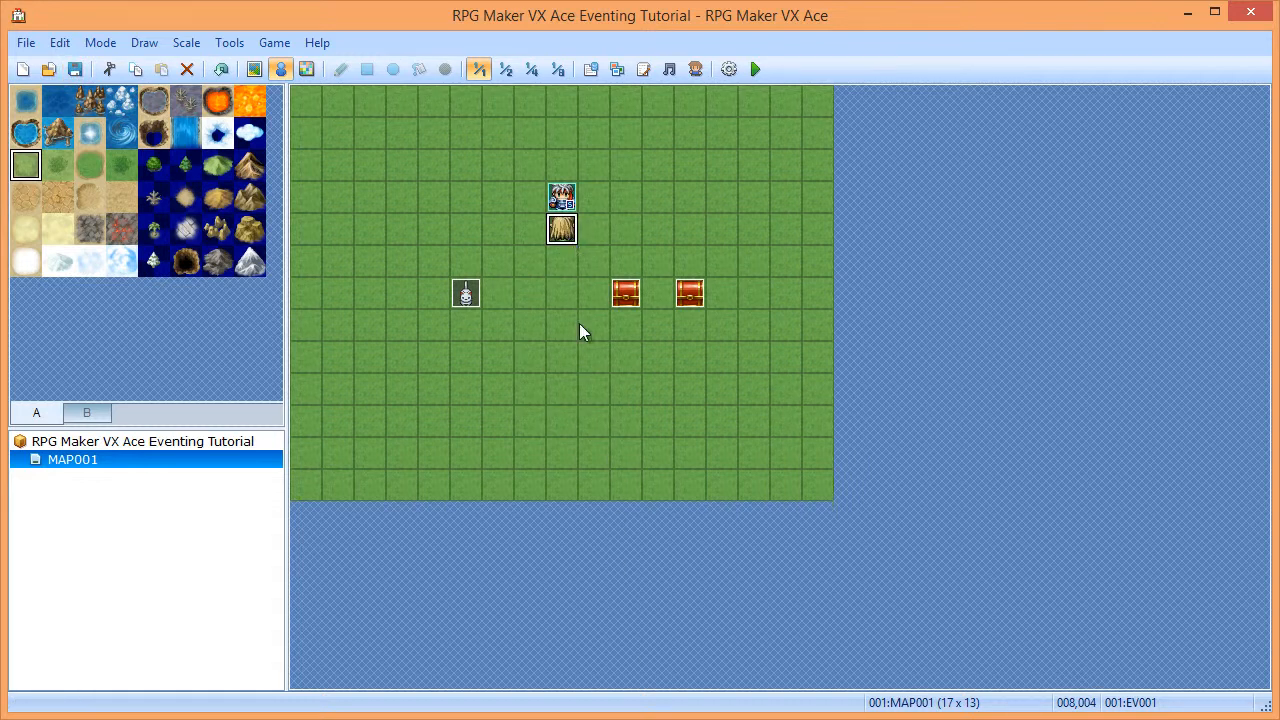
left_click(75, 69)
- Playtest a new game, talk to the girl to see 'This is a common event.', then close it
left_click(755, 69)
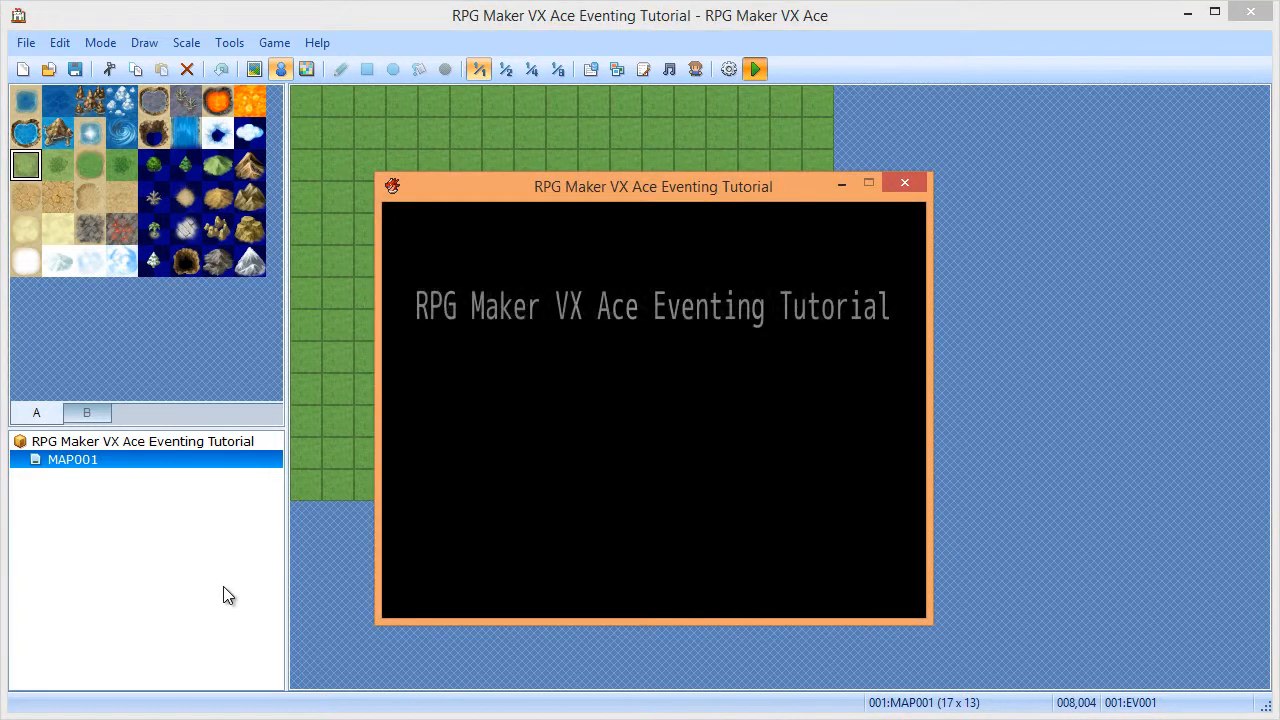
key("Return")
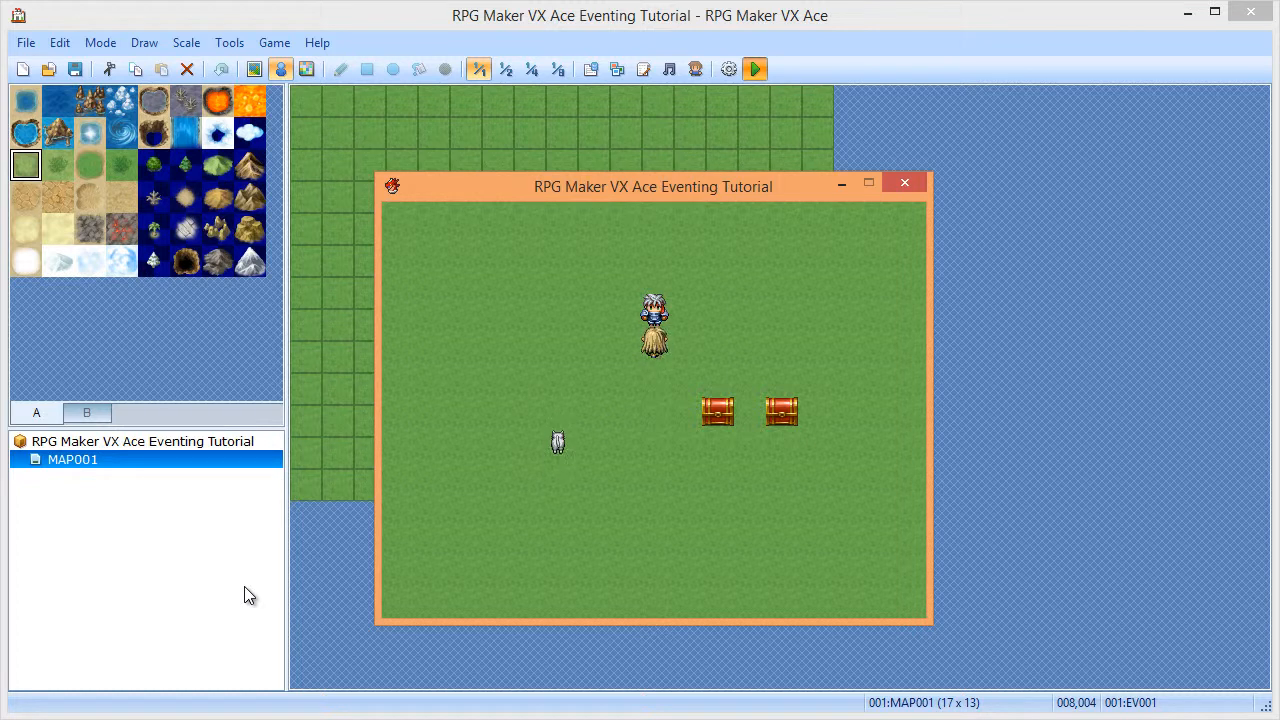
key("space")
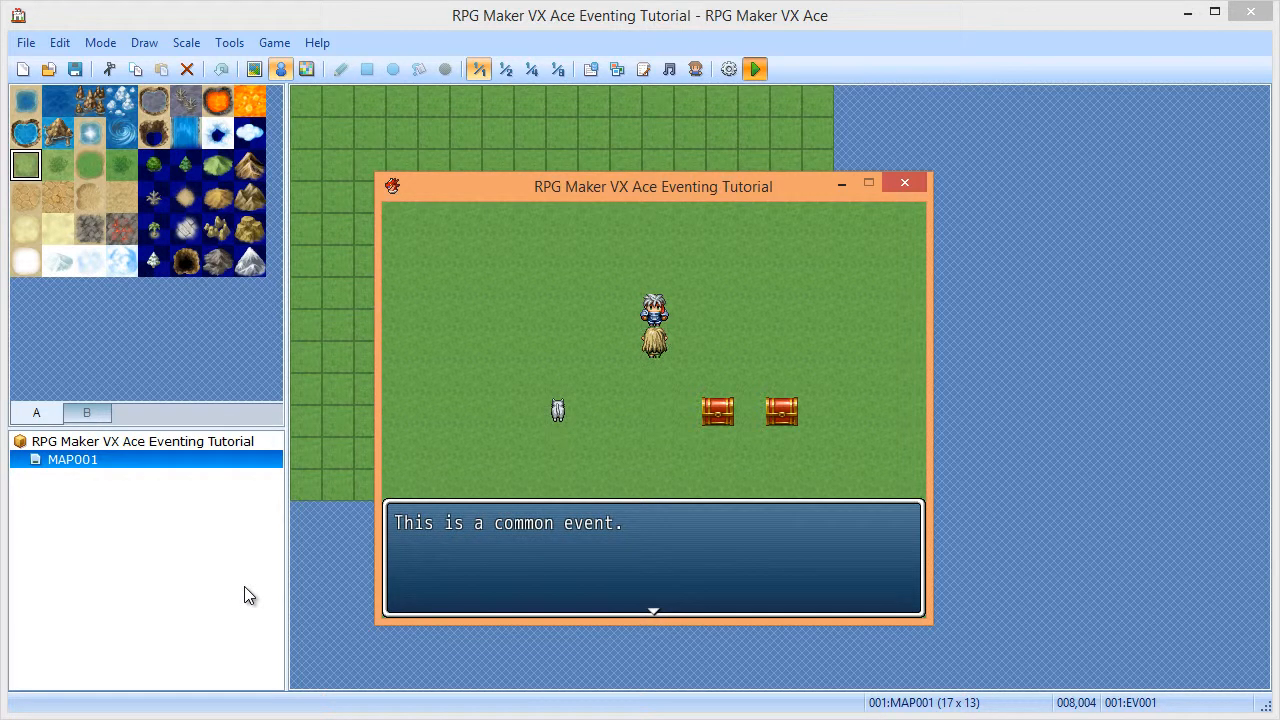
key("space")
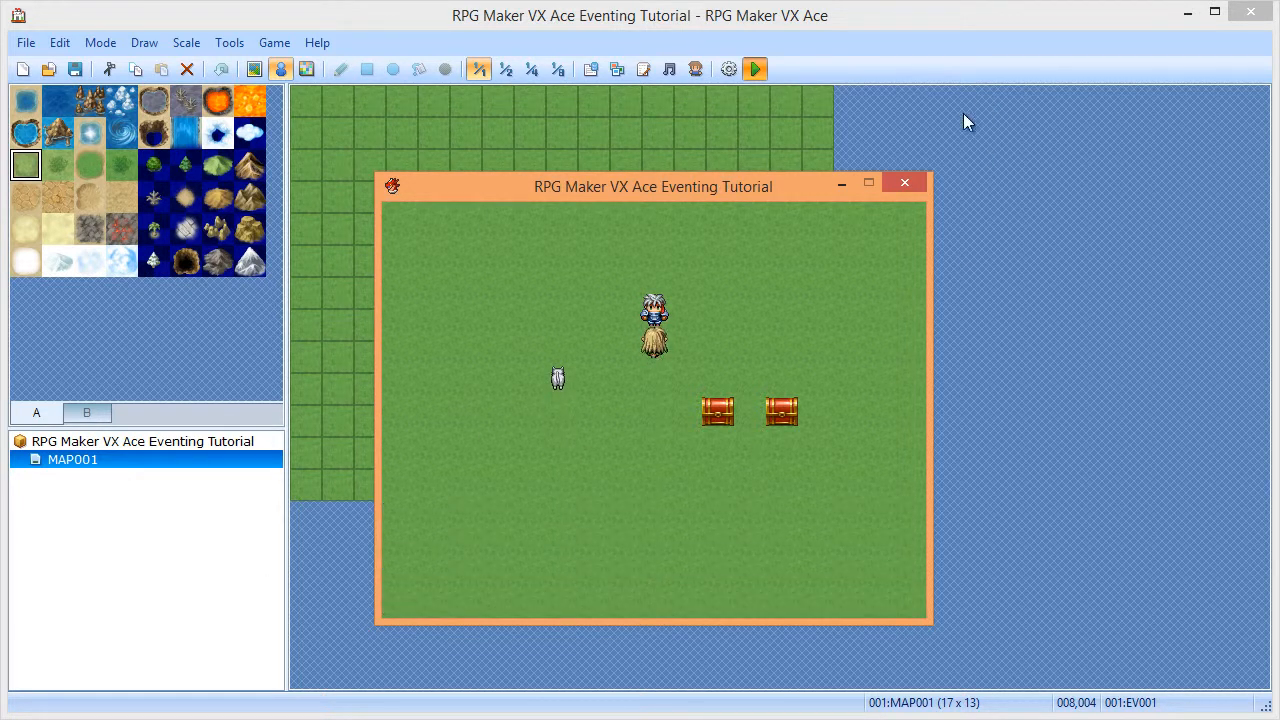
left_click(904, 182)
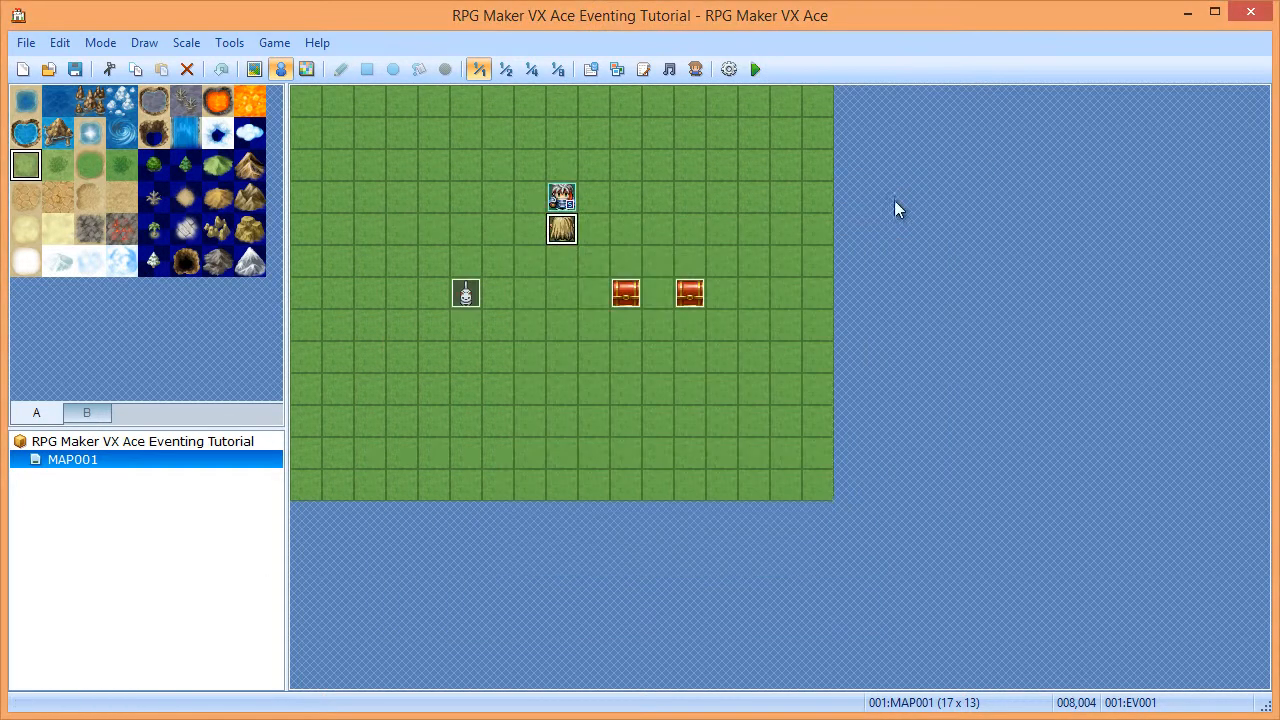
- Open EV001 and delete its Call Common Event command
double_click(563, 228)
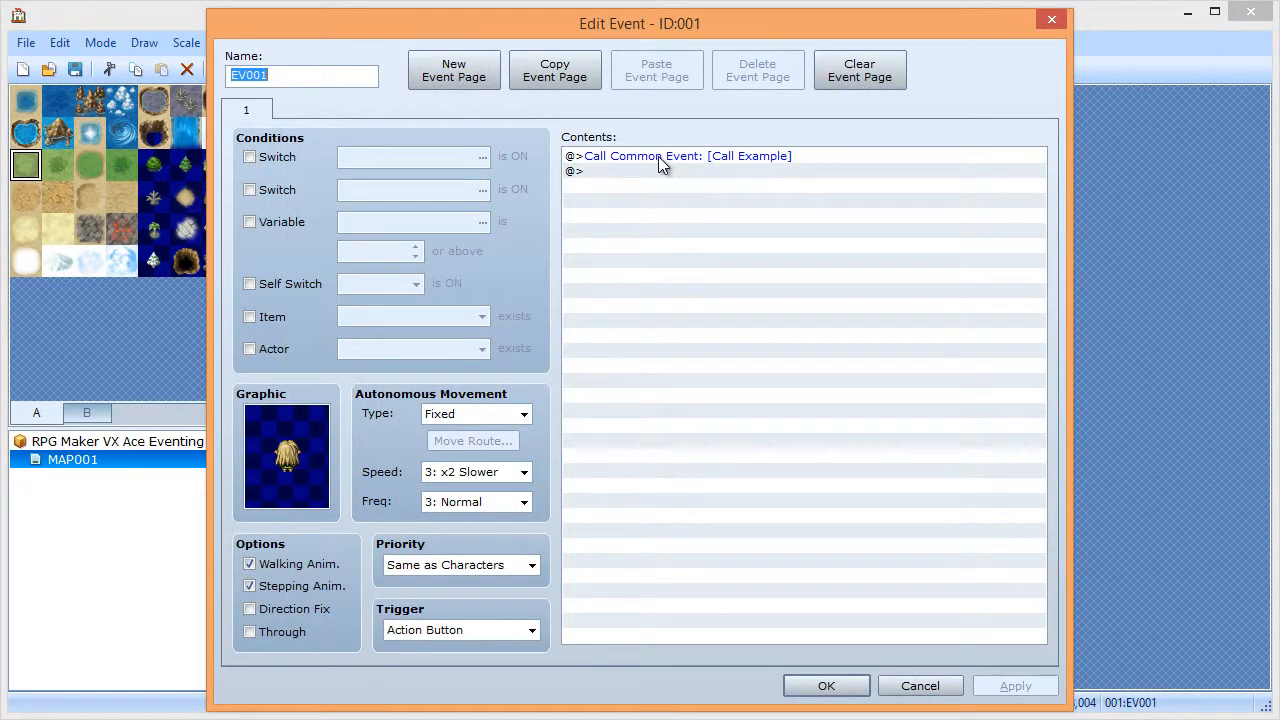
left_click(658, 157)
key("Delete")
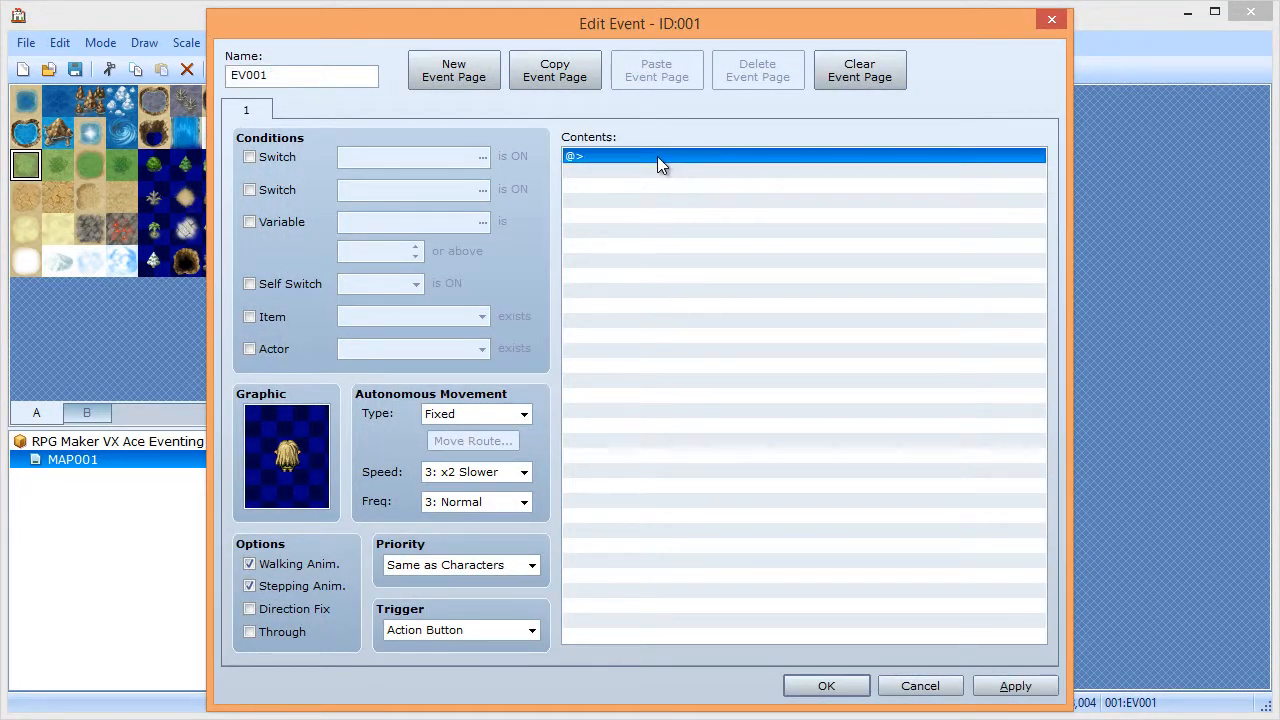
- Add a Label command named 'This is a label' to EV001's contents
double_click(657, 157)
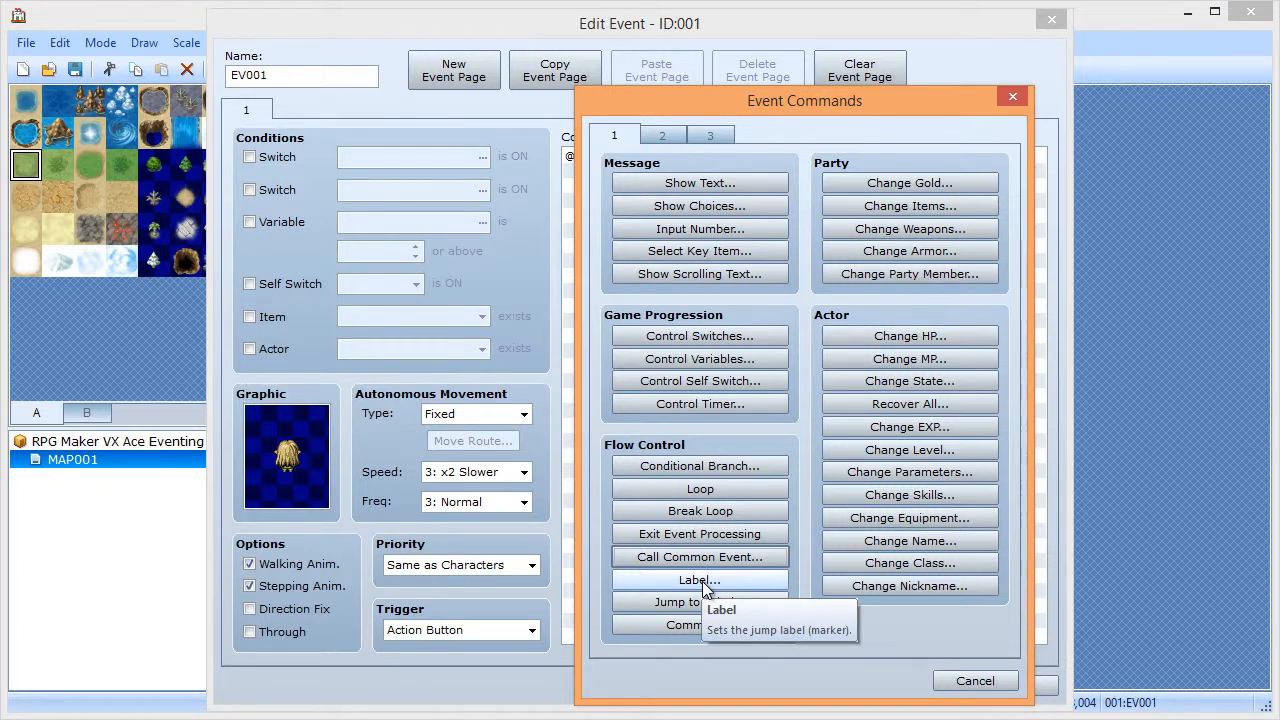
left_click(949, 685)
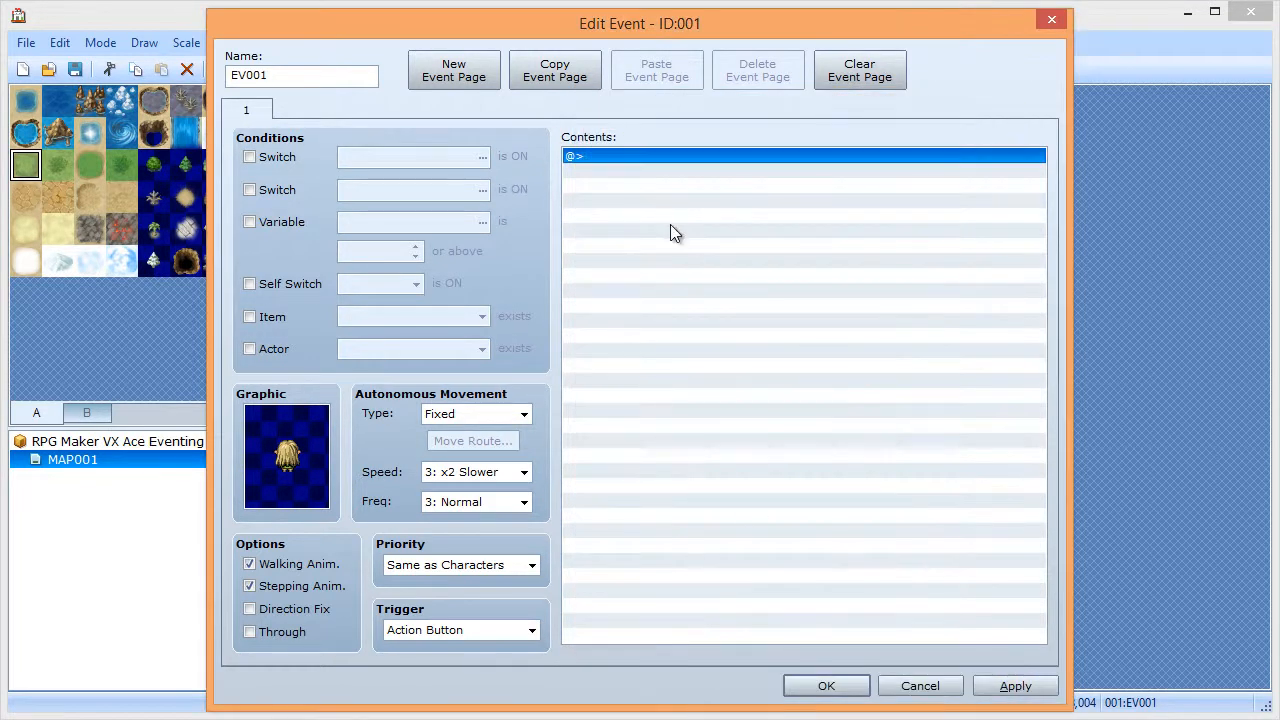
double_click(657, 157)
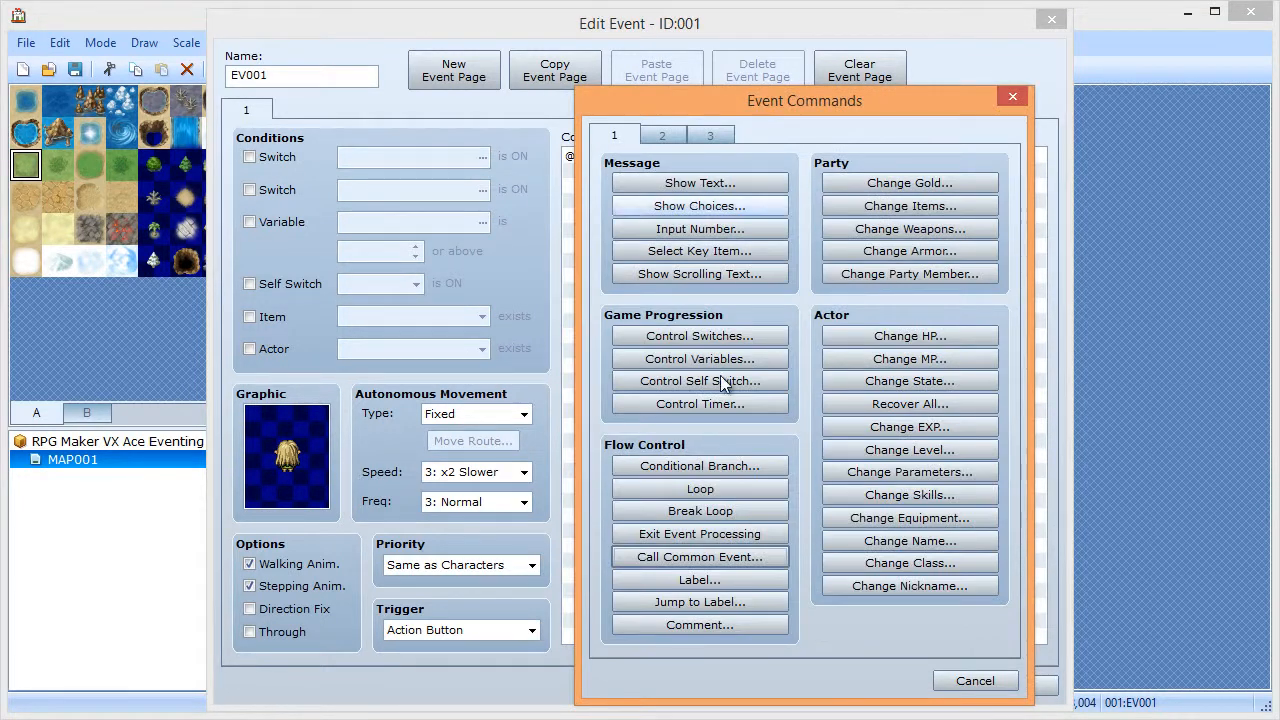
left_click(706, 579)
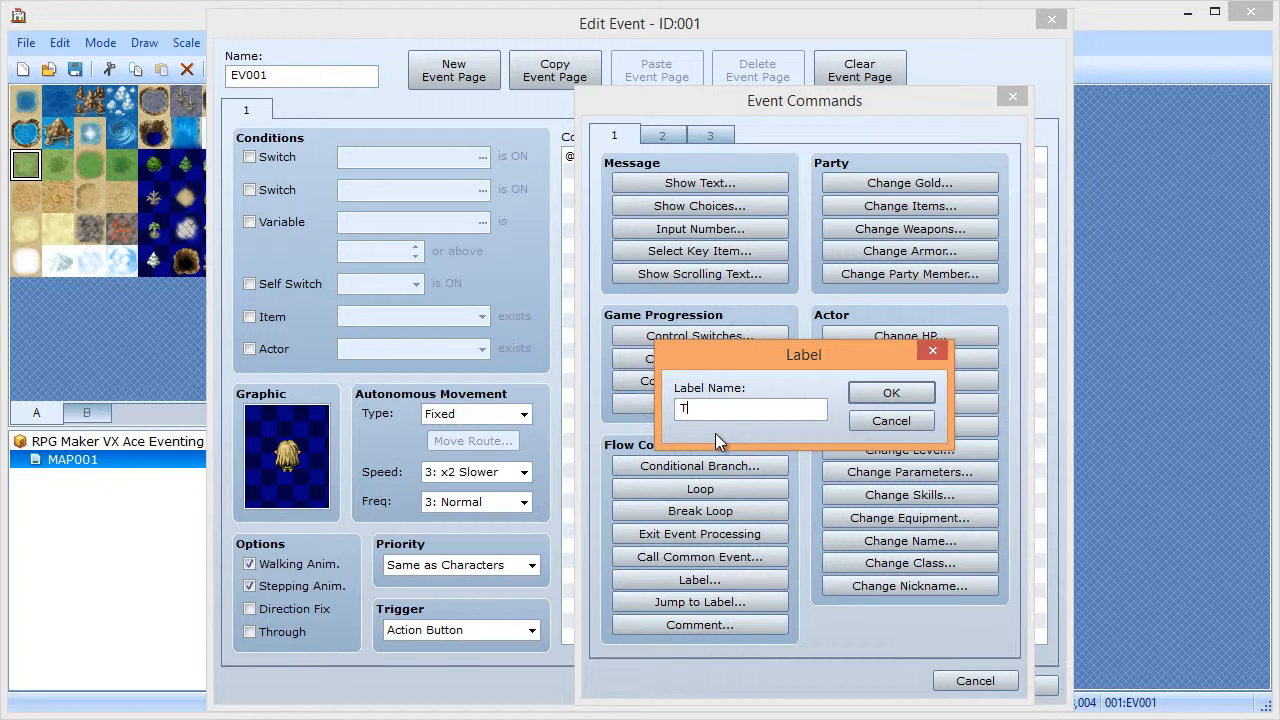
type("This is a lable")
type("el")
left_click(897, 395)
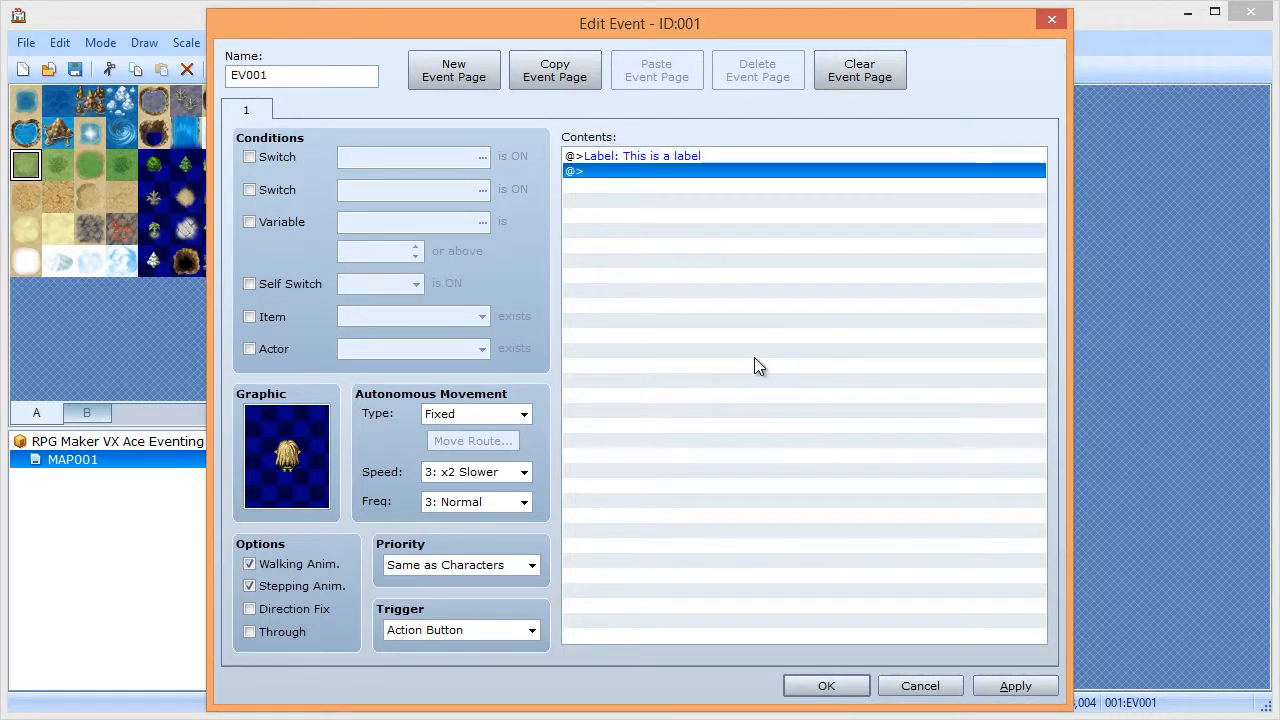
key("Up")
key("Down")
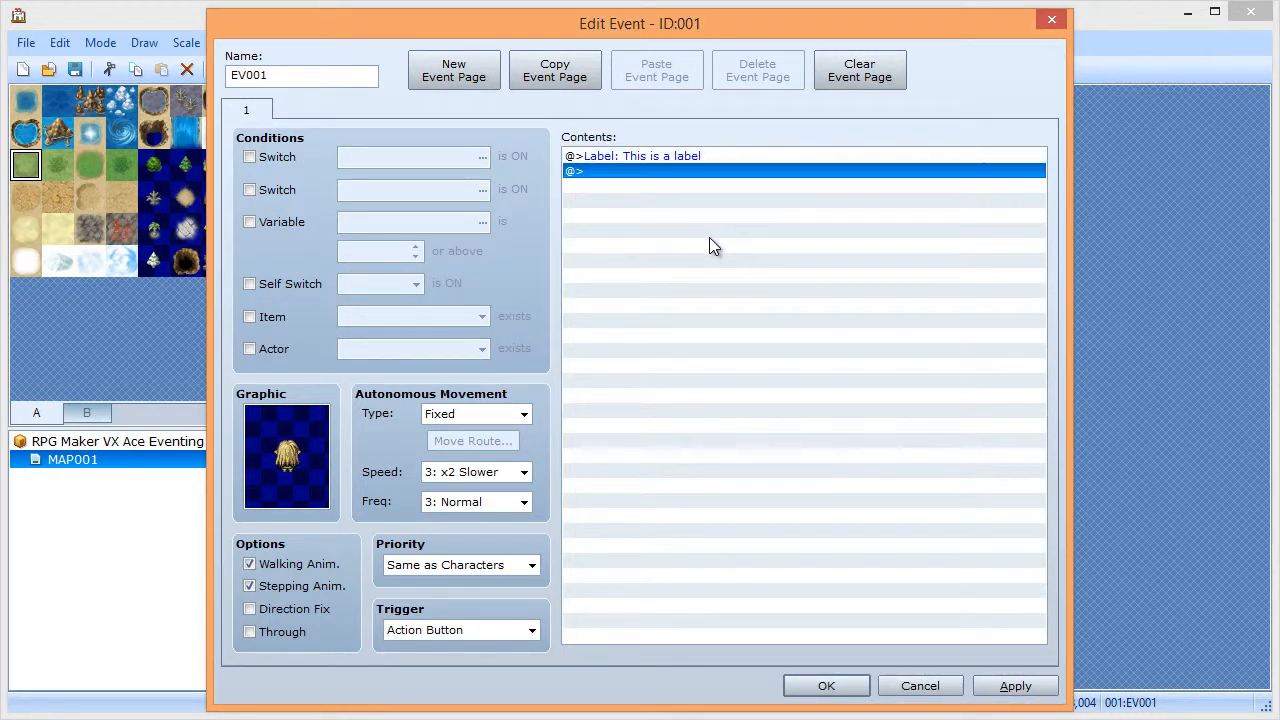
key("Return")
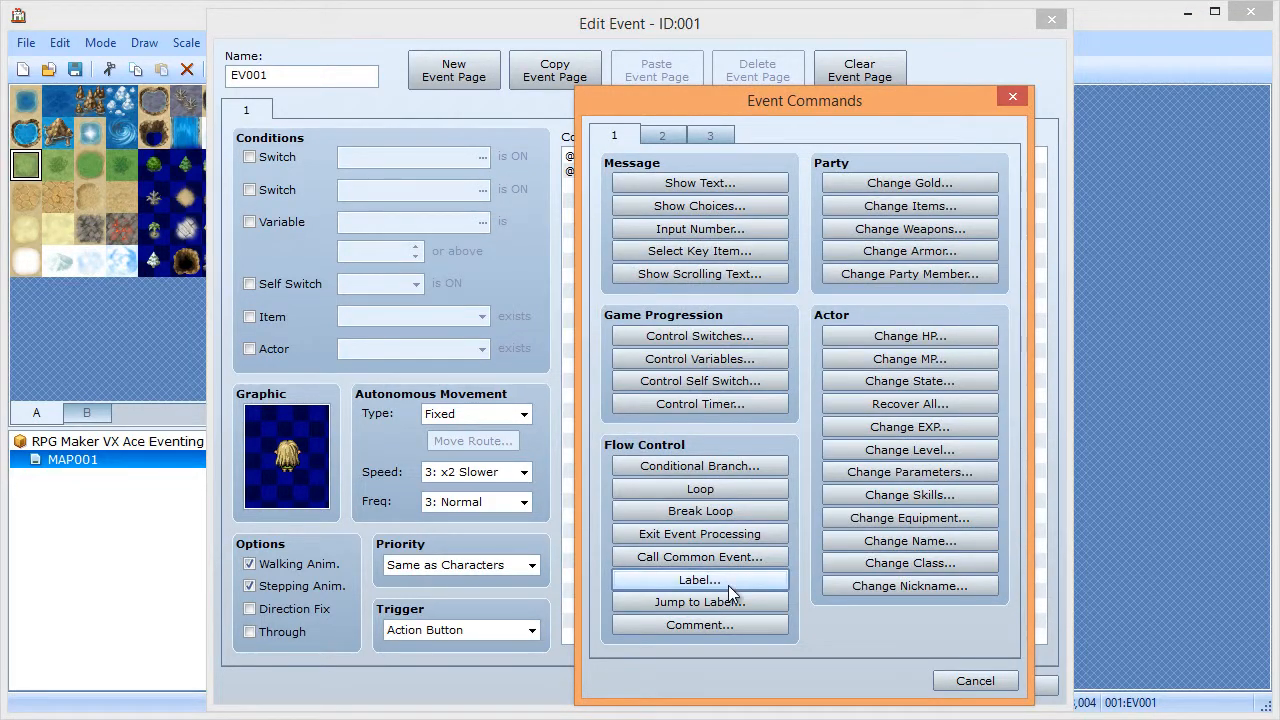
- Add a Jump to Label command targeting 'This is a label'
left_click(690, 603)
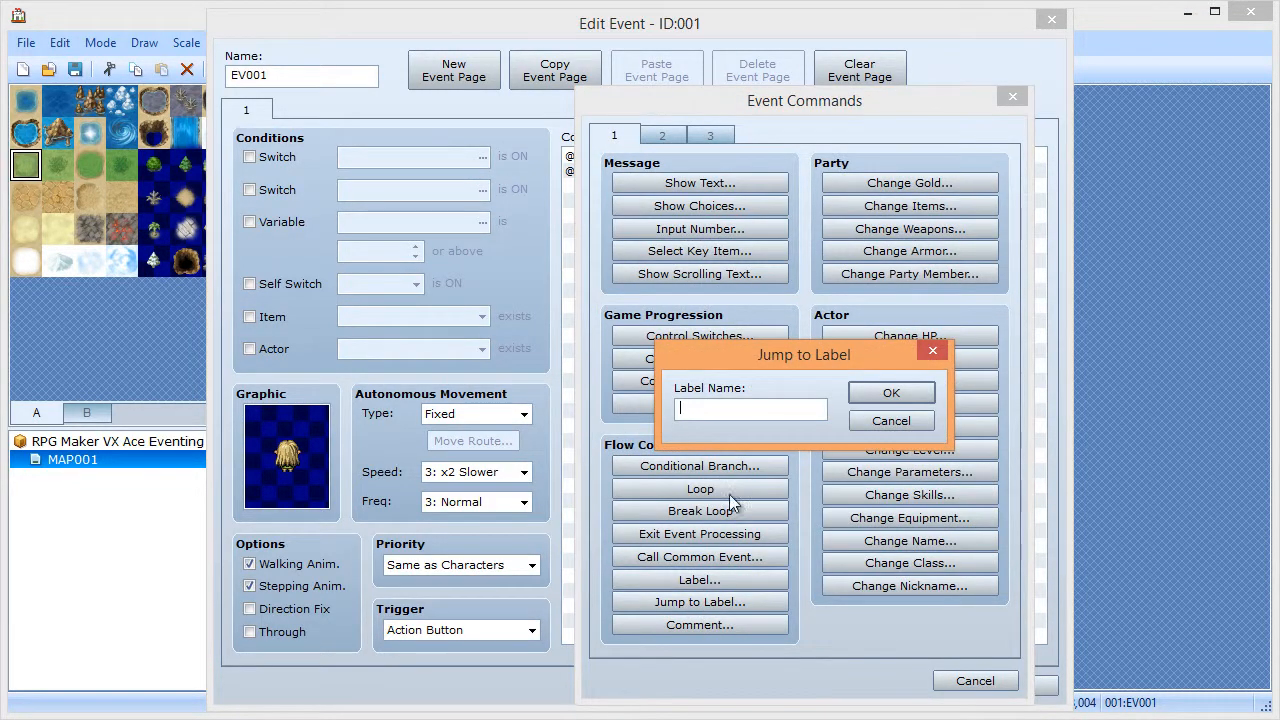
type("is a label")
left_click(860, 392)
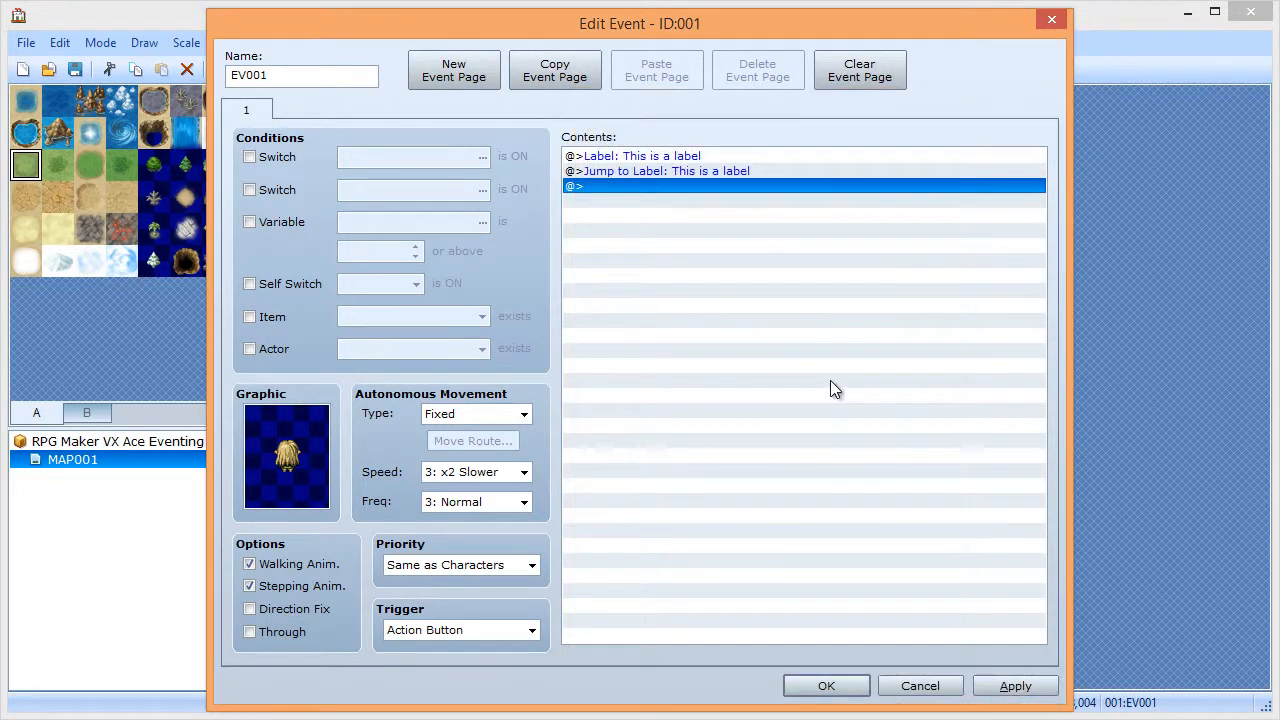
- Select both the Label and Jump to Label lines and delete them
key("Up")
key("Up")
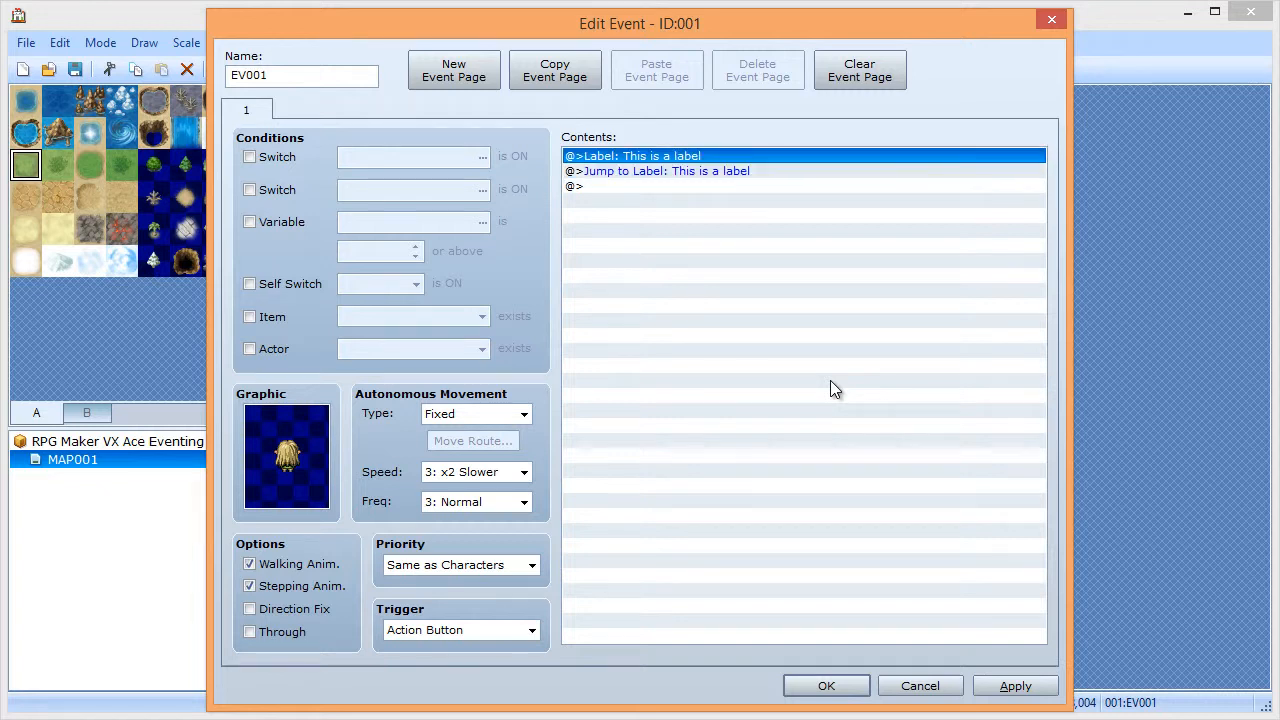
key("Down")
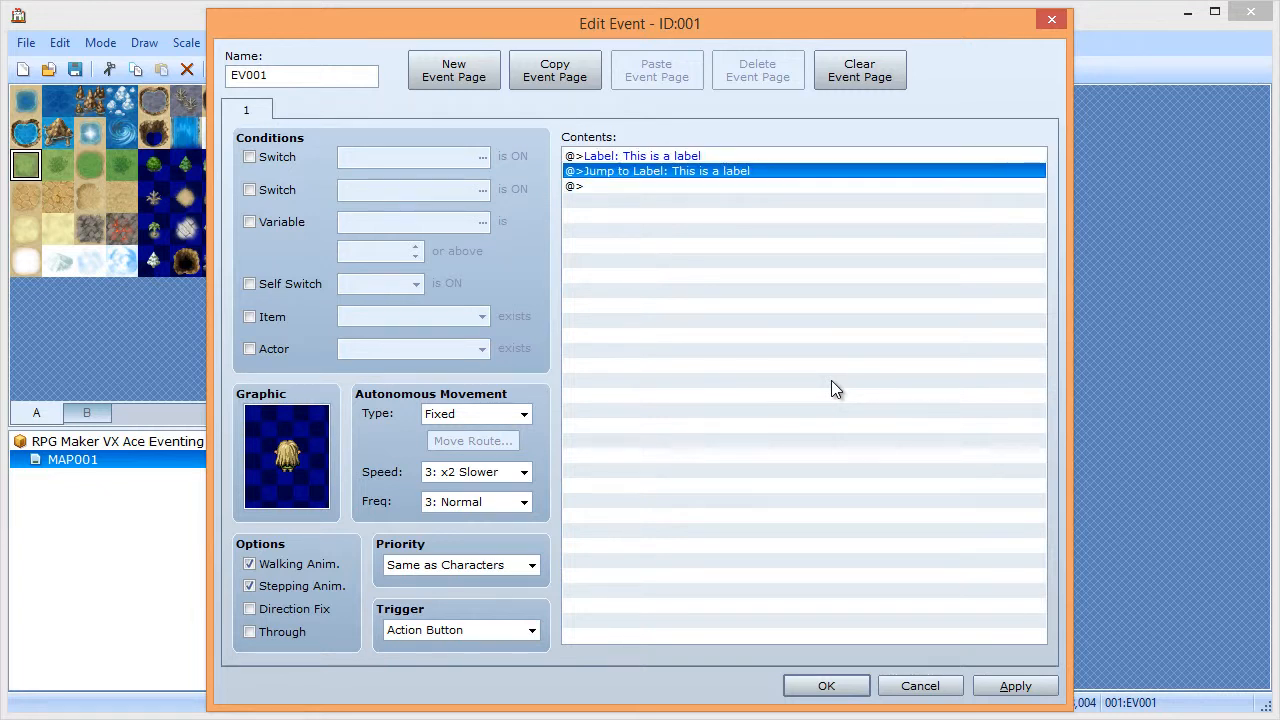
key("Up")
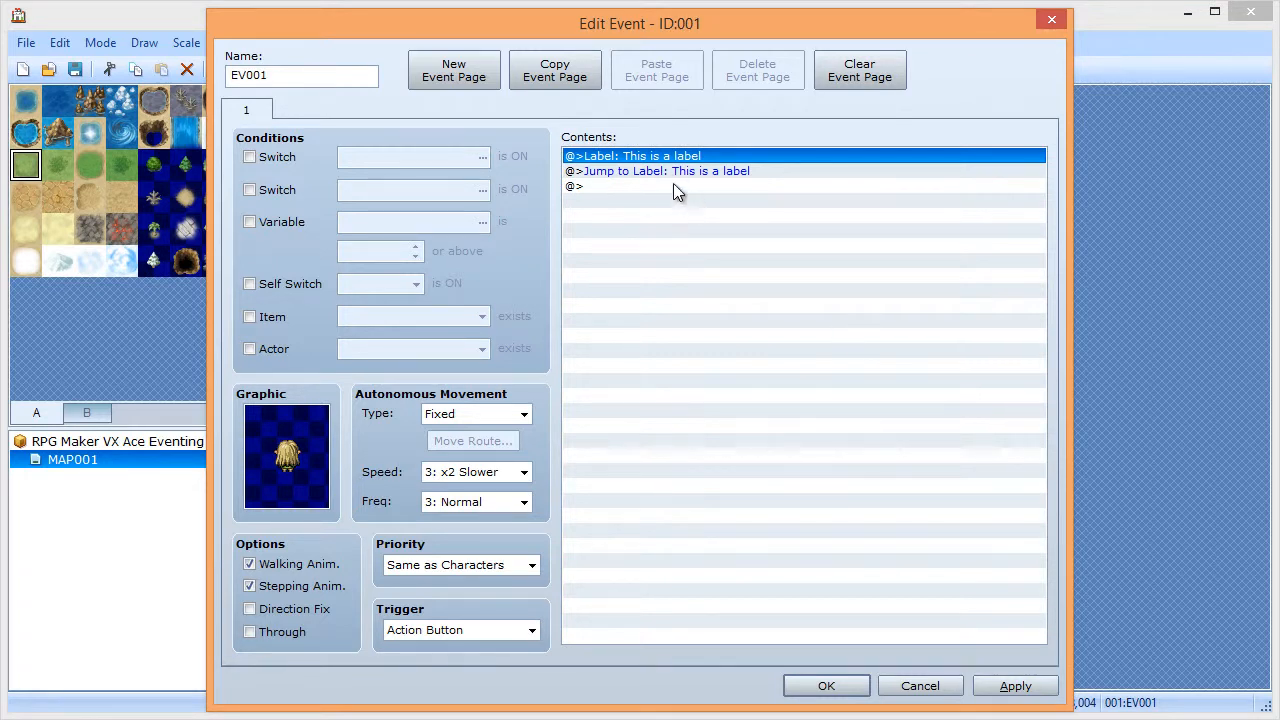
key("shift+Down")
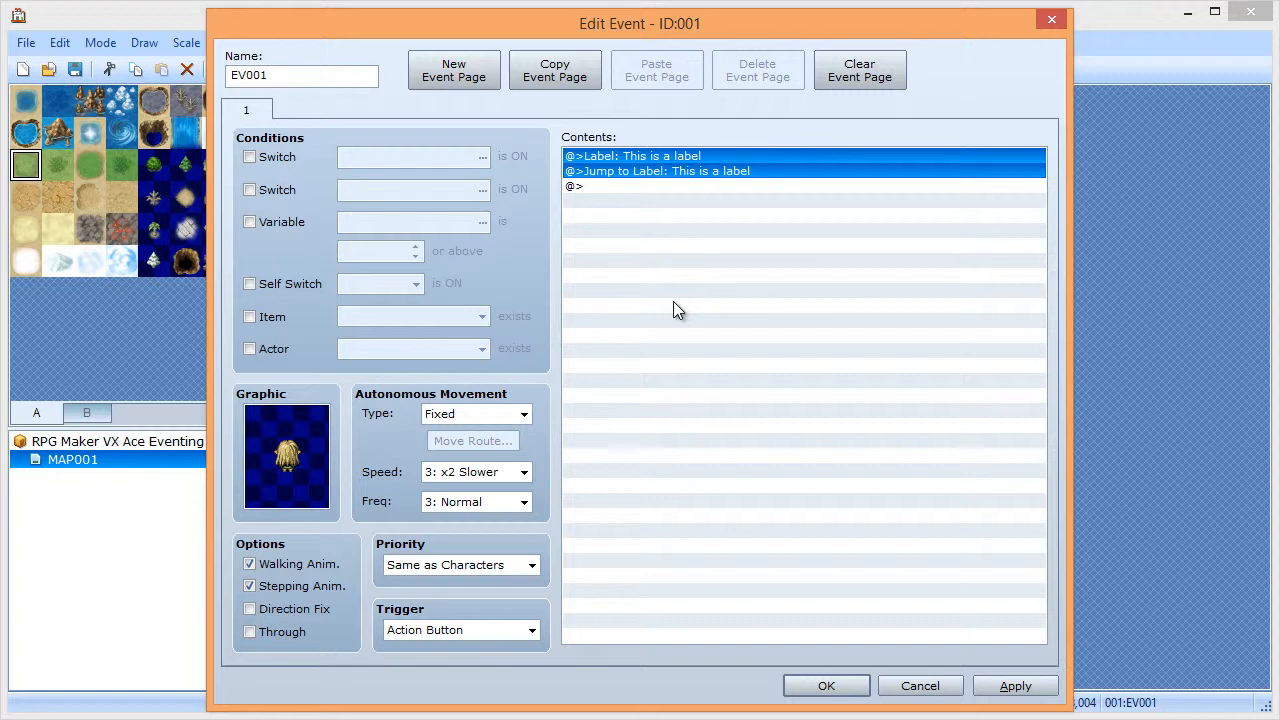
key("Delete")
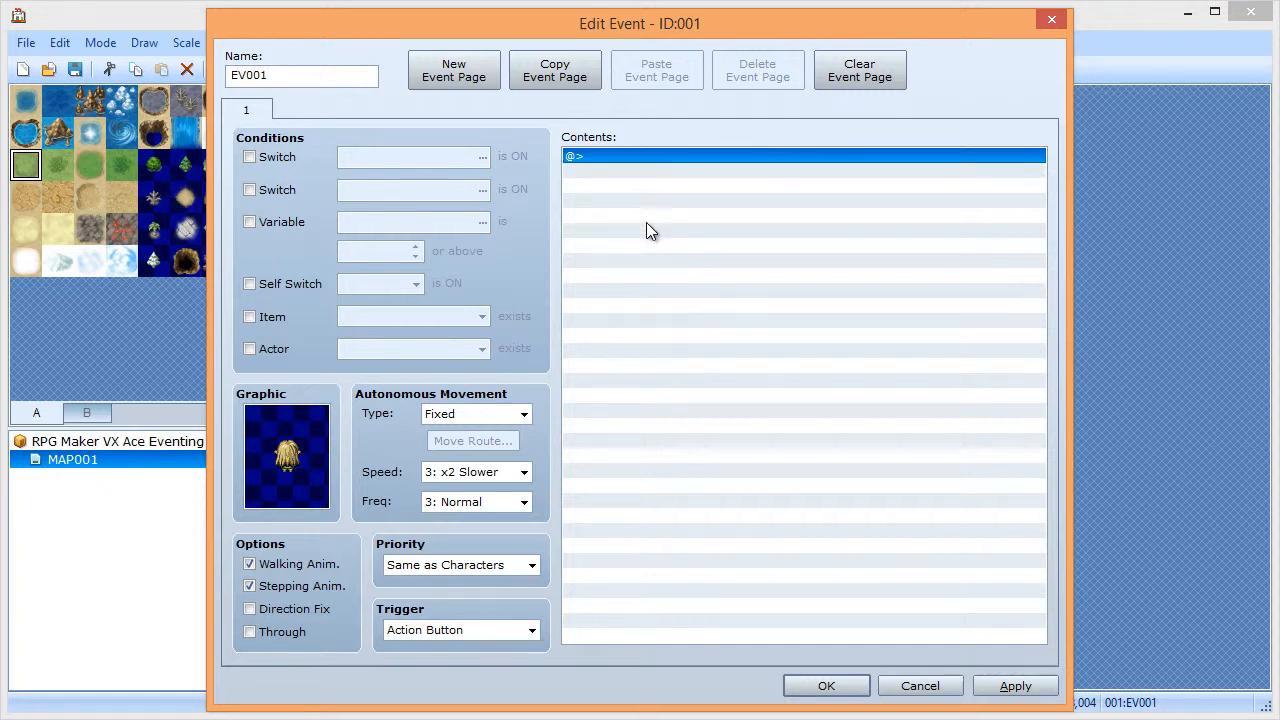
- Add a comment with 'This', 'is', 'a', 'comment' on four lines, then delete it
double_click(648, 157)
left_click(700, 626)
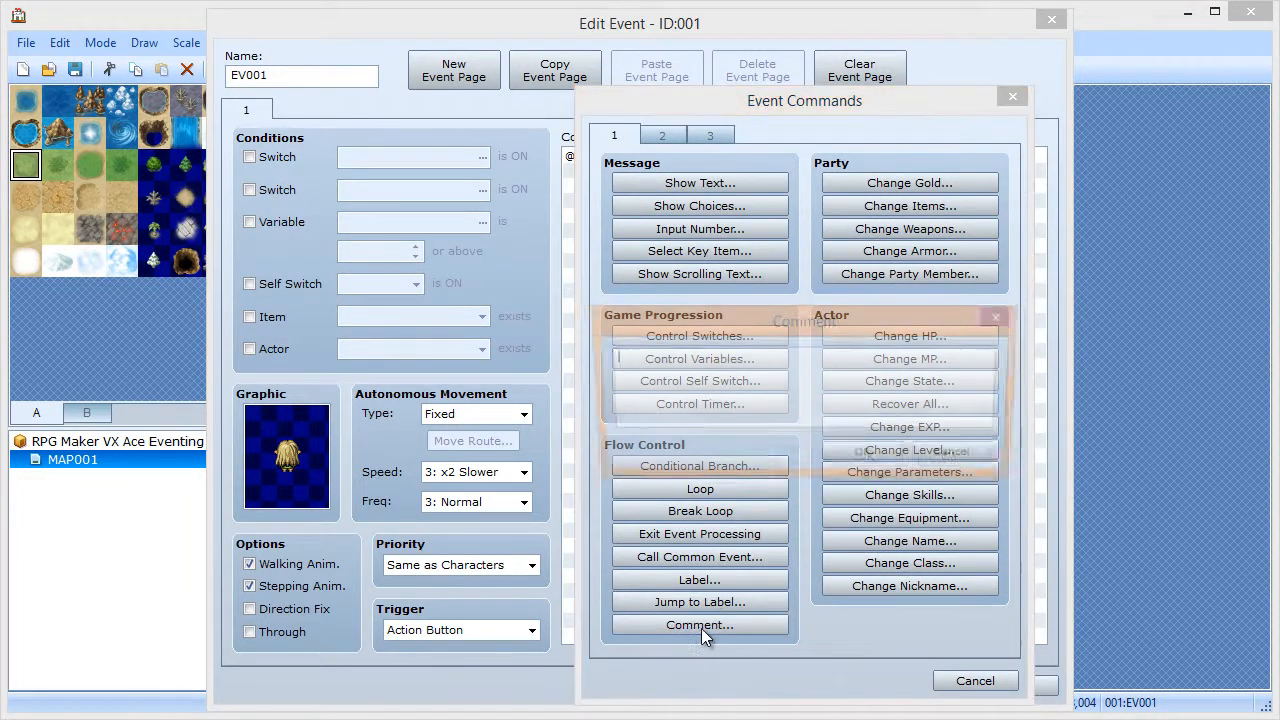
type("This")
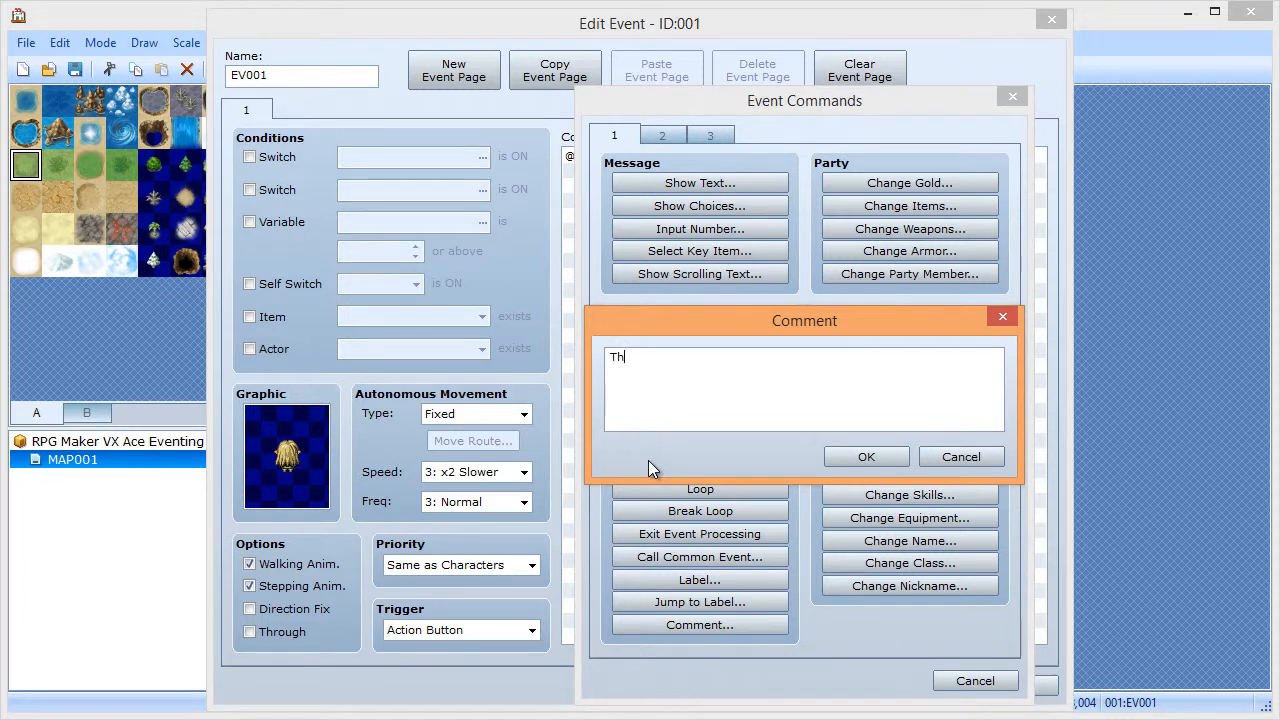
key("Return")
type("is")
key("Return")
type("a")
key("Return")
type("comment")
left_click(866, 459)
key("Up")
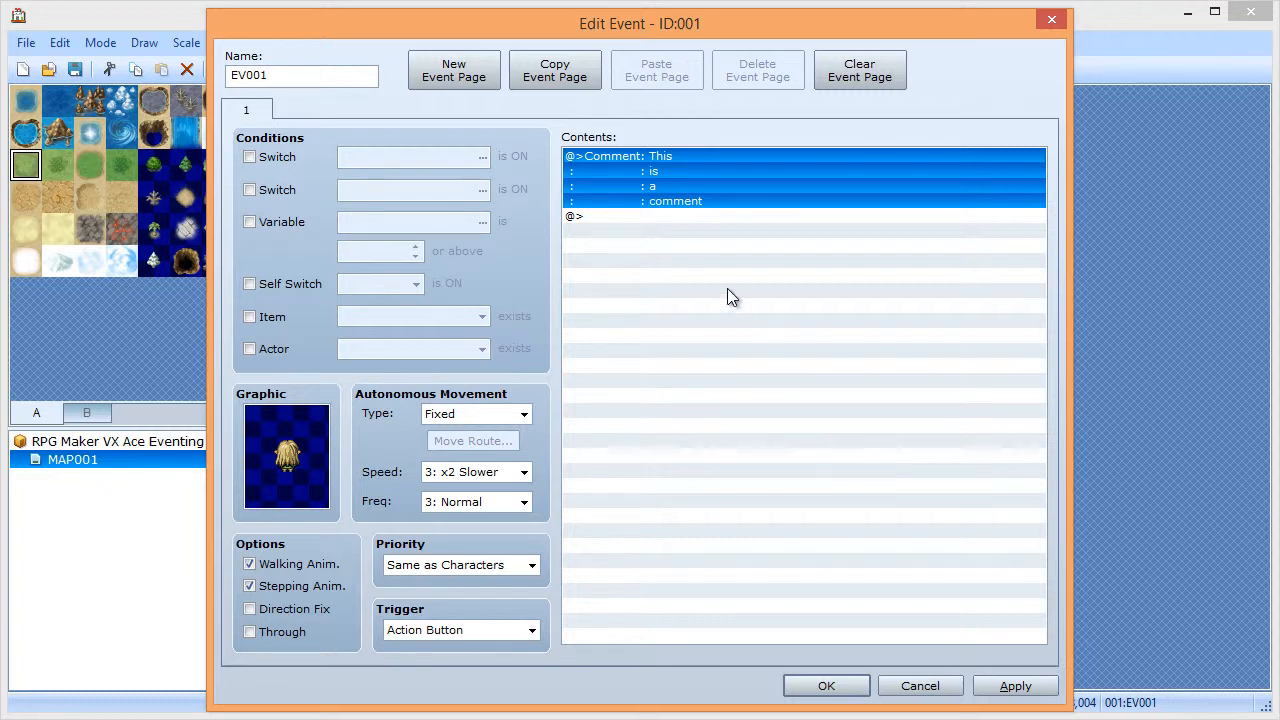
key("Delete")
- Add the comment 'This code gives the player five gold.' to EV001
double_click(648, 159)
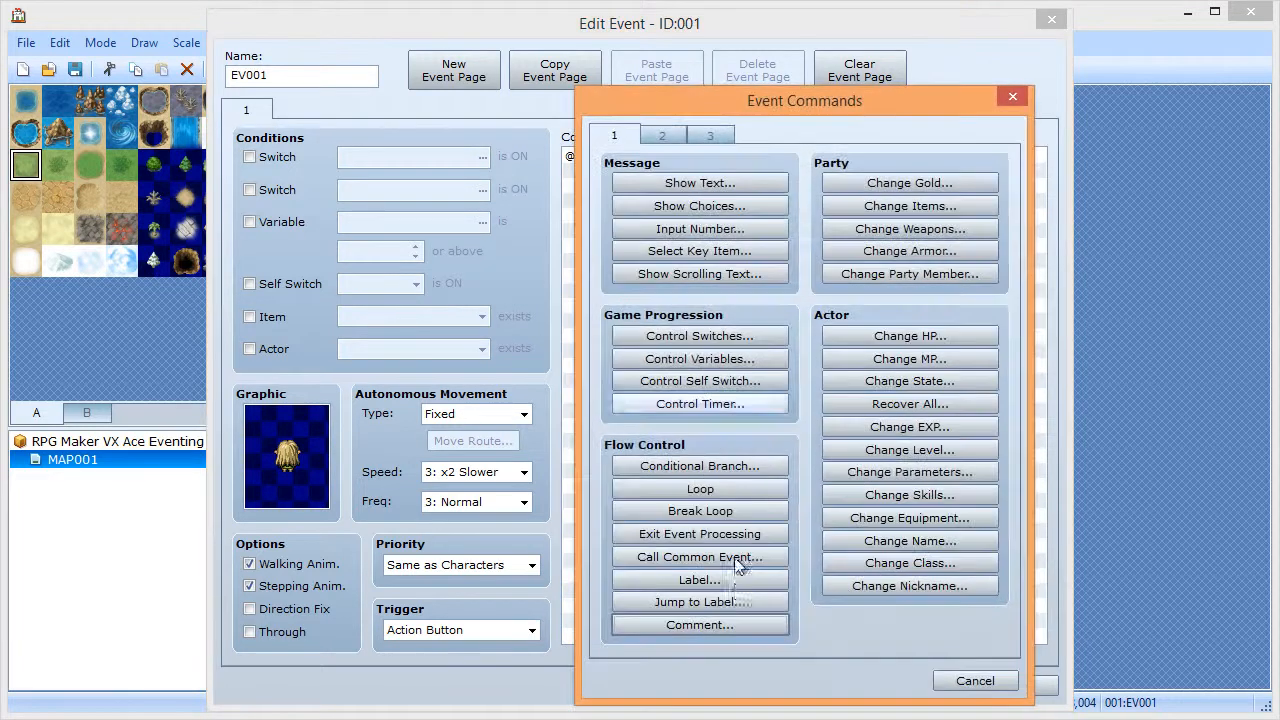
left_click(707, 624)
type("T")
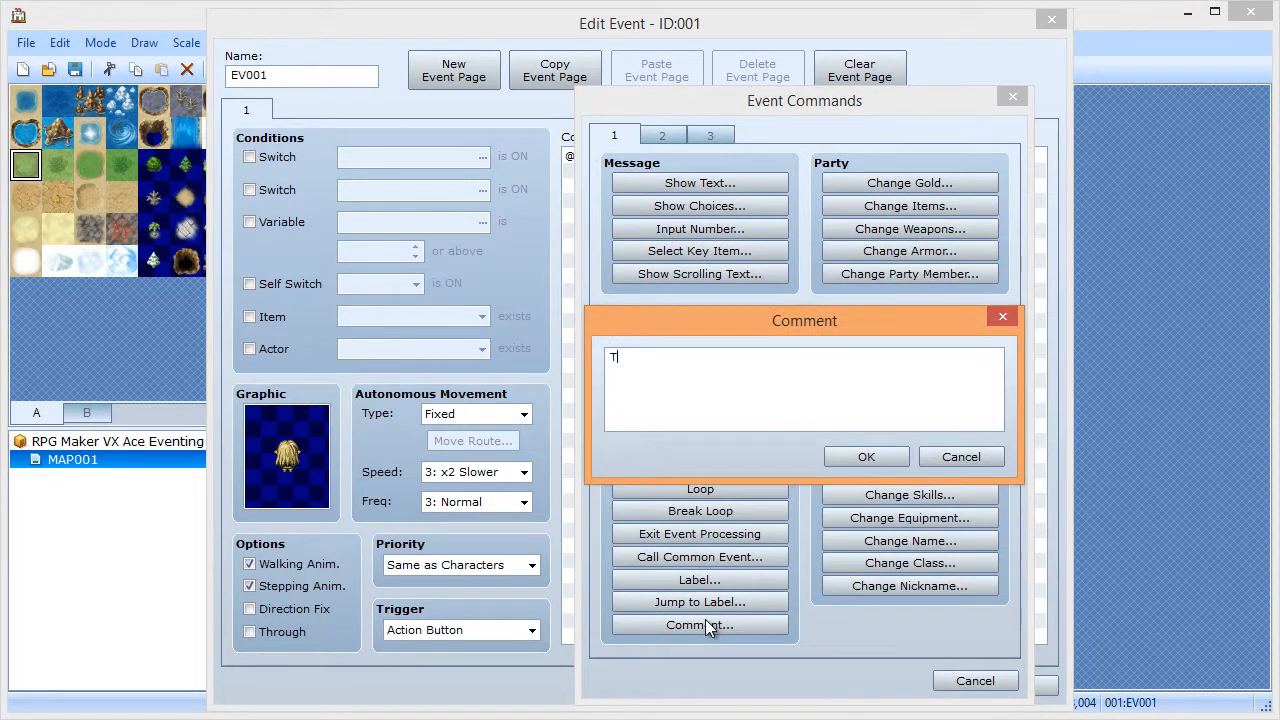
type("his code gives the pla")
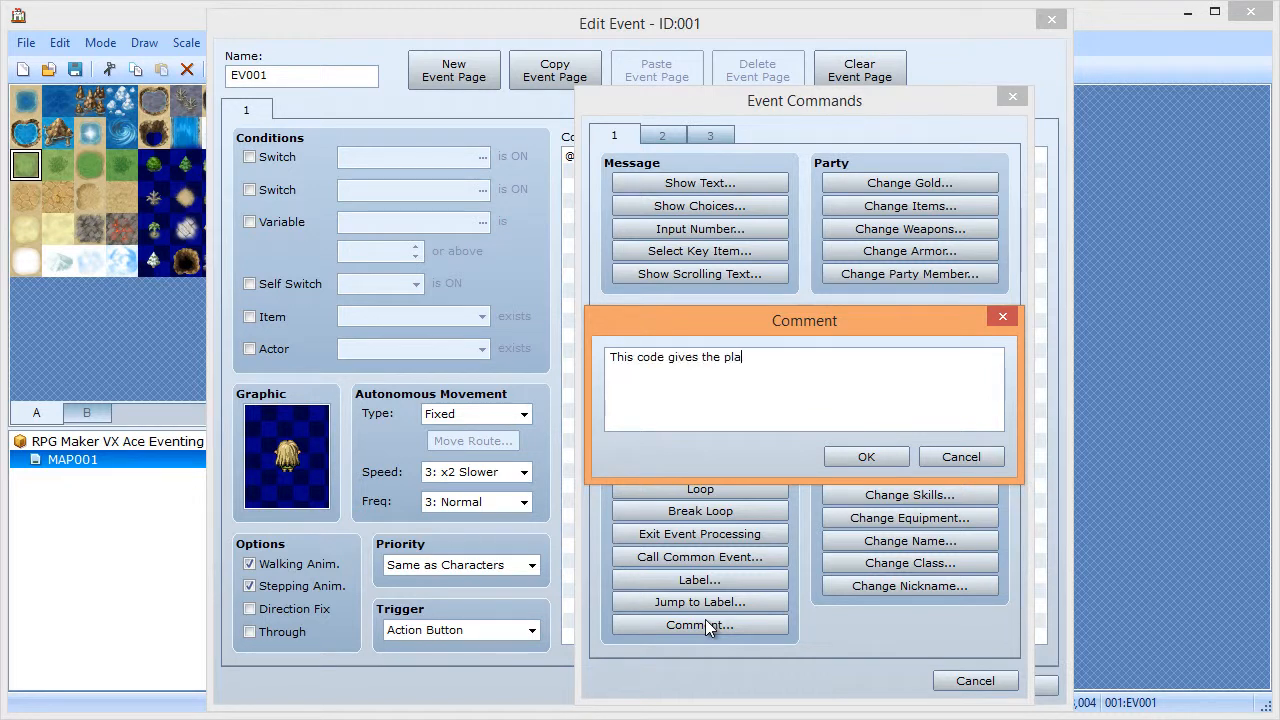
type("yer five gold.")
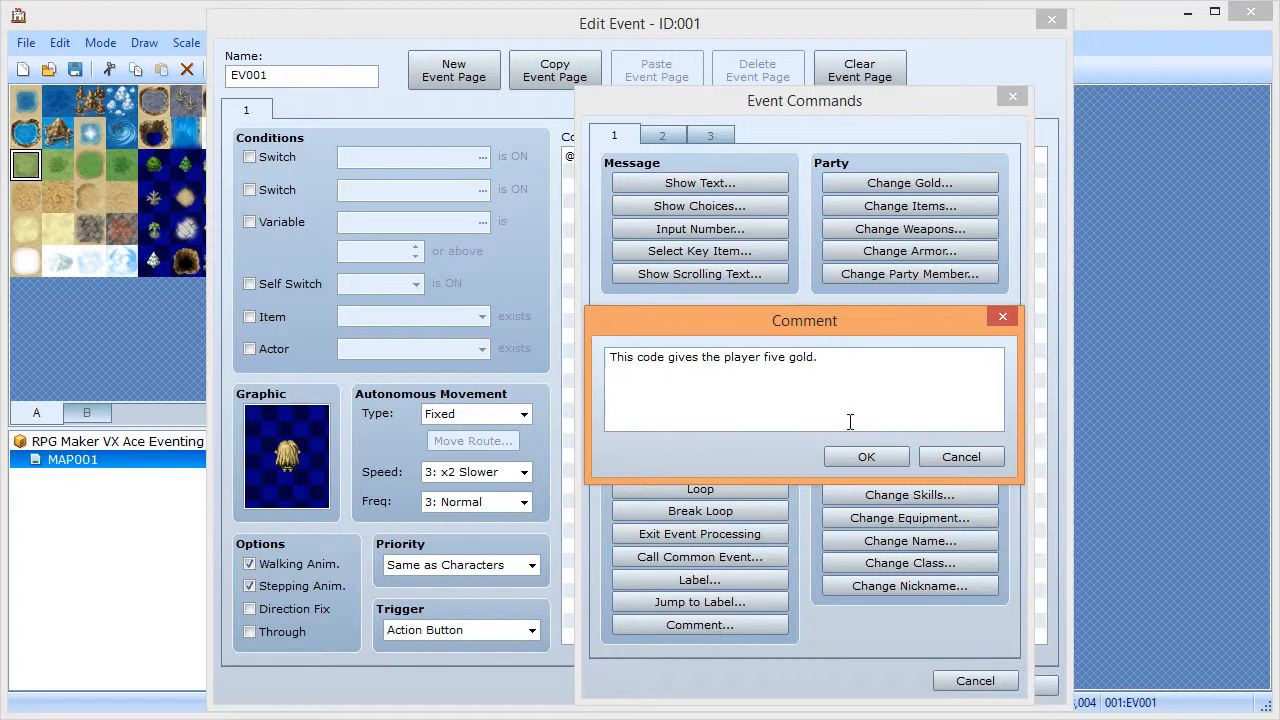
left_click(850, 456)
- Add a Change Gold command that increases gold by 5
double_click(664, 171)
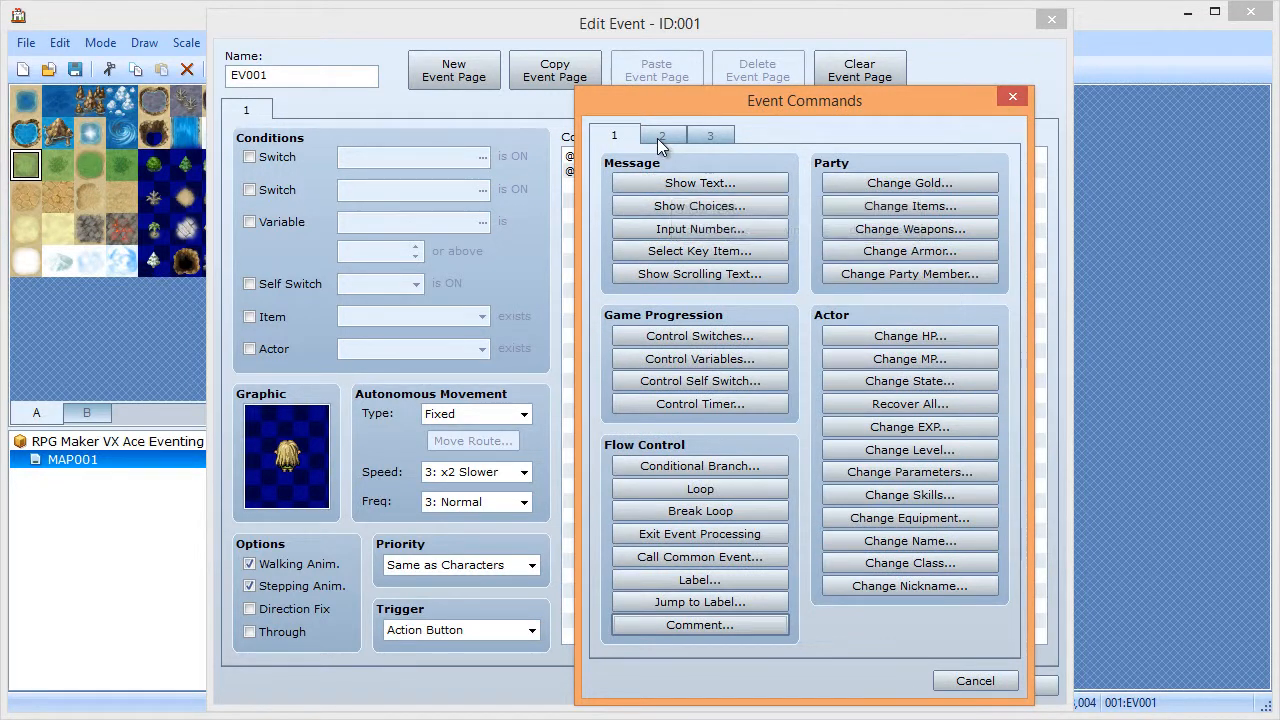
left_click(849, 184)
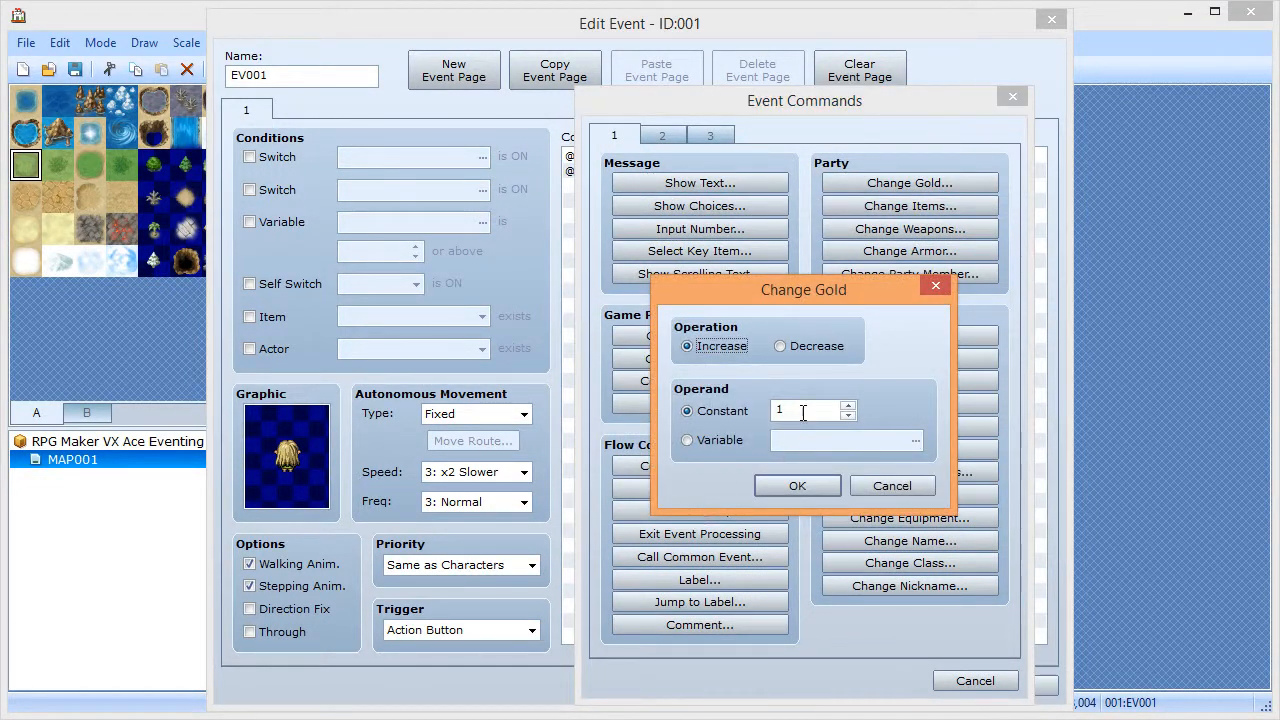
double_click(805, 410)
type("5")
left_click(785, 488)
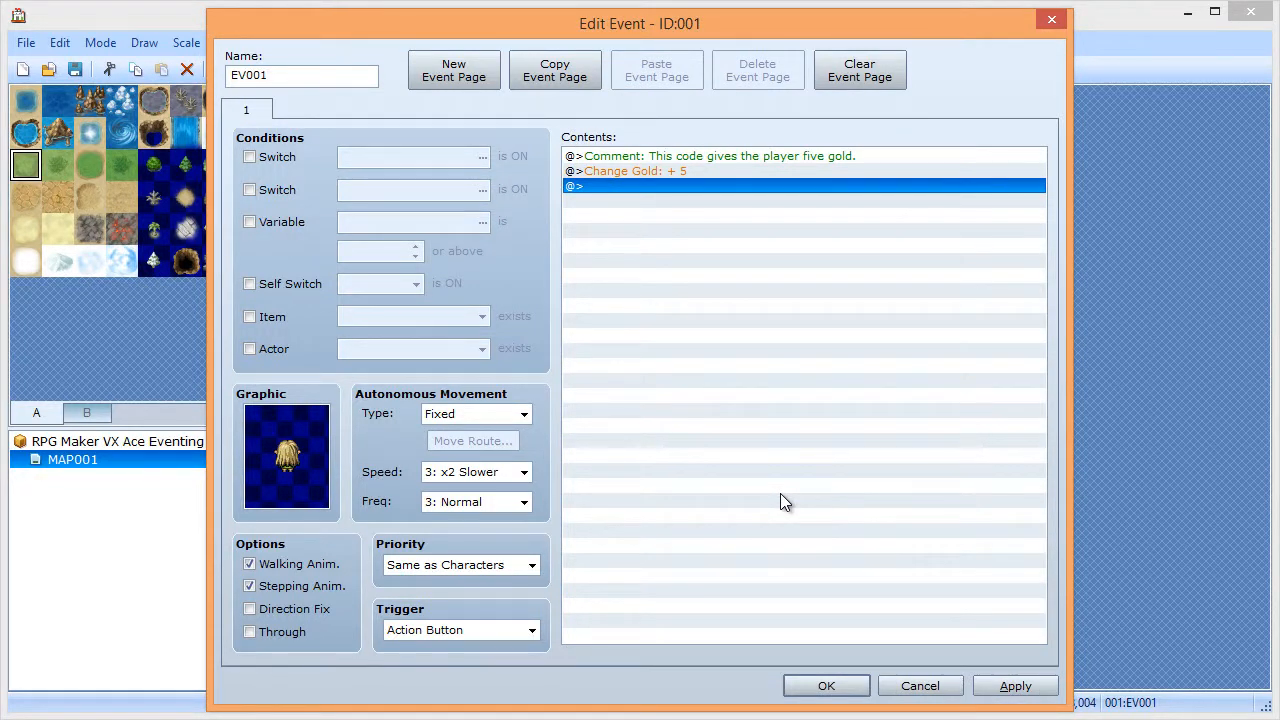
- Delete both the gold comment and the Change Gold + 5 lines
key("Up")
key("Up")
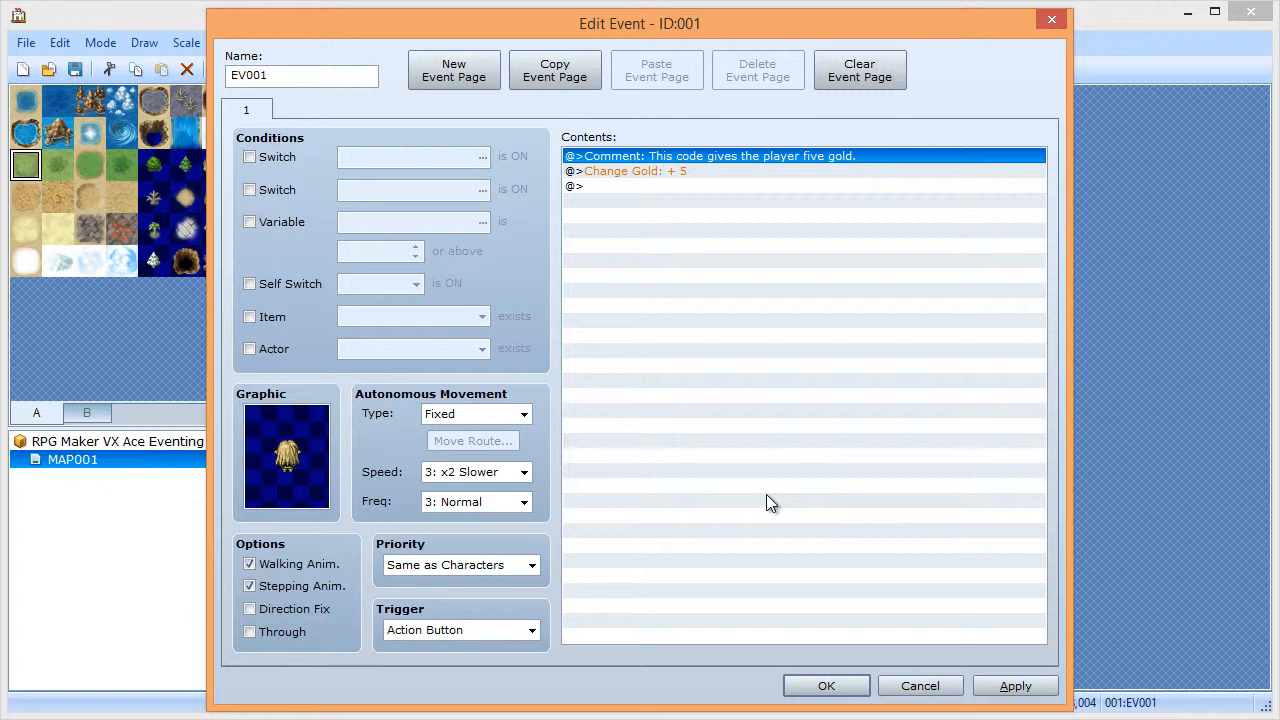
key("shift+Down")
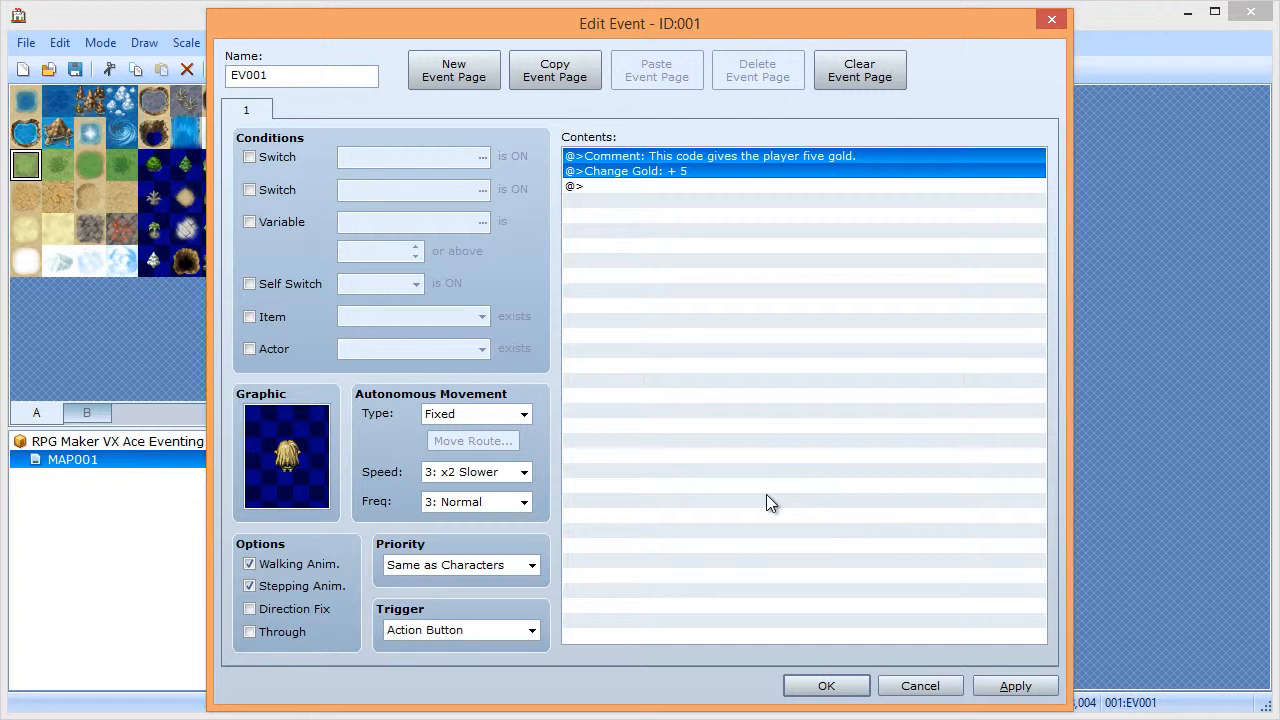
key("Delete")
double_click(633, 150)
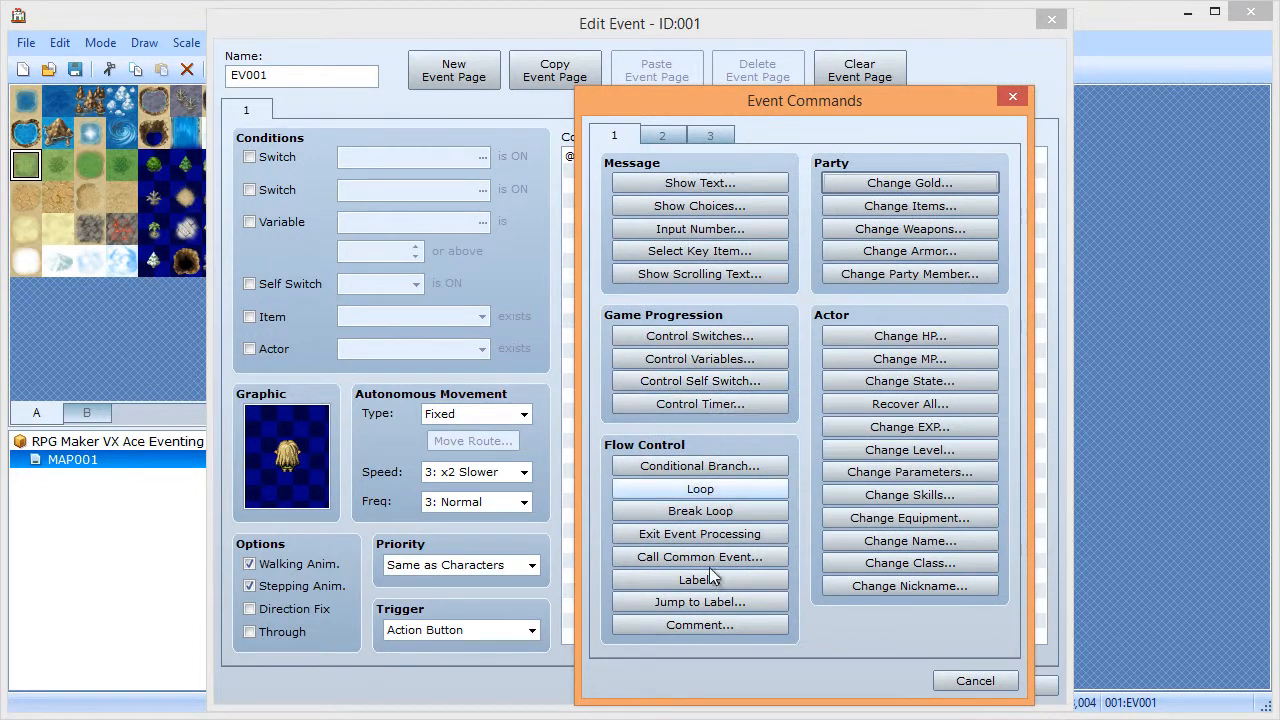
left_click(955, 681)
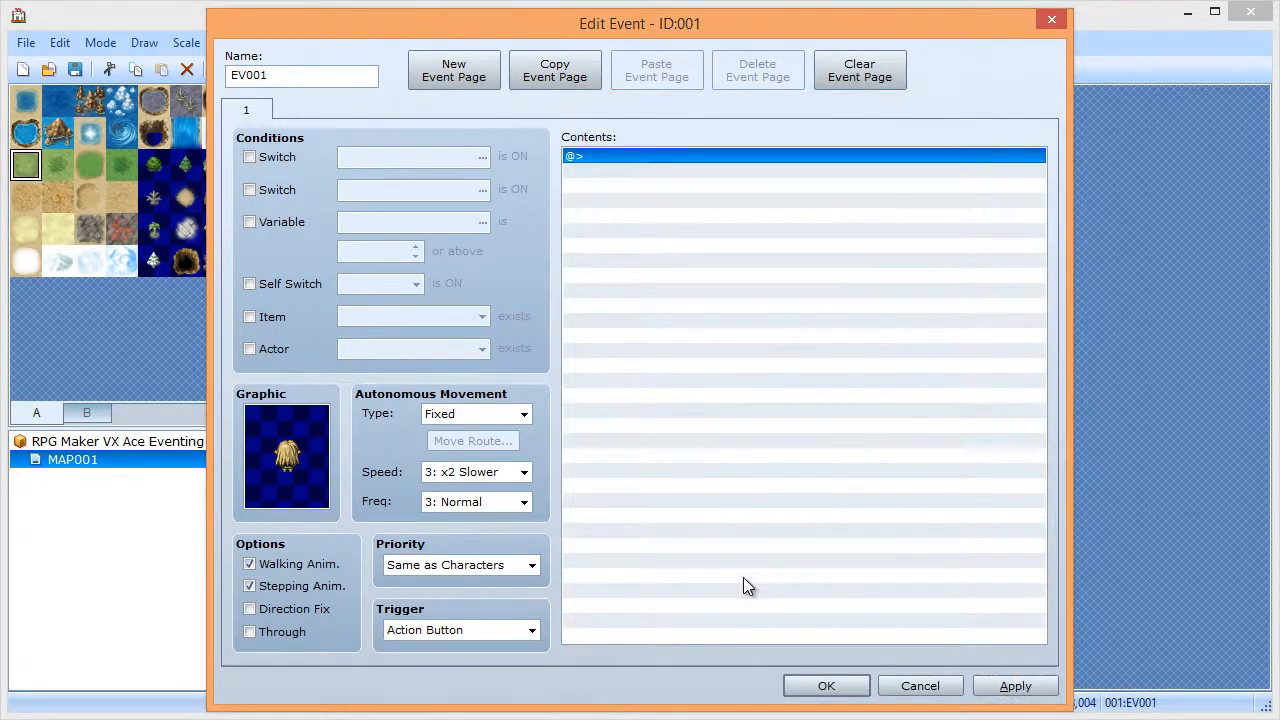
- Cancel the event command list and close EV001's editor with OK
double_click(666, 153)
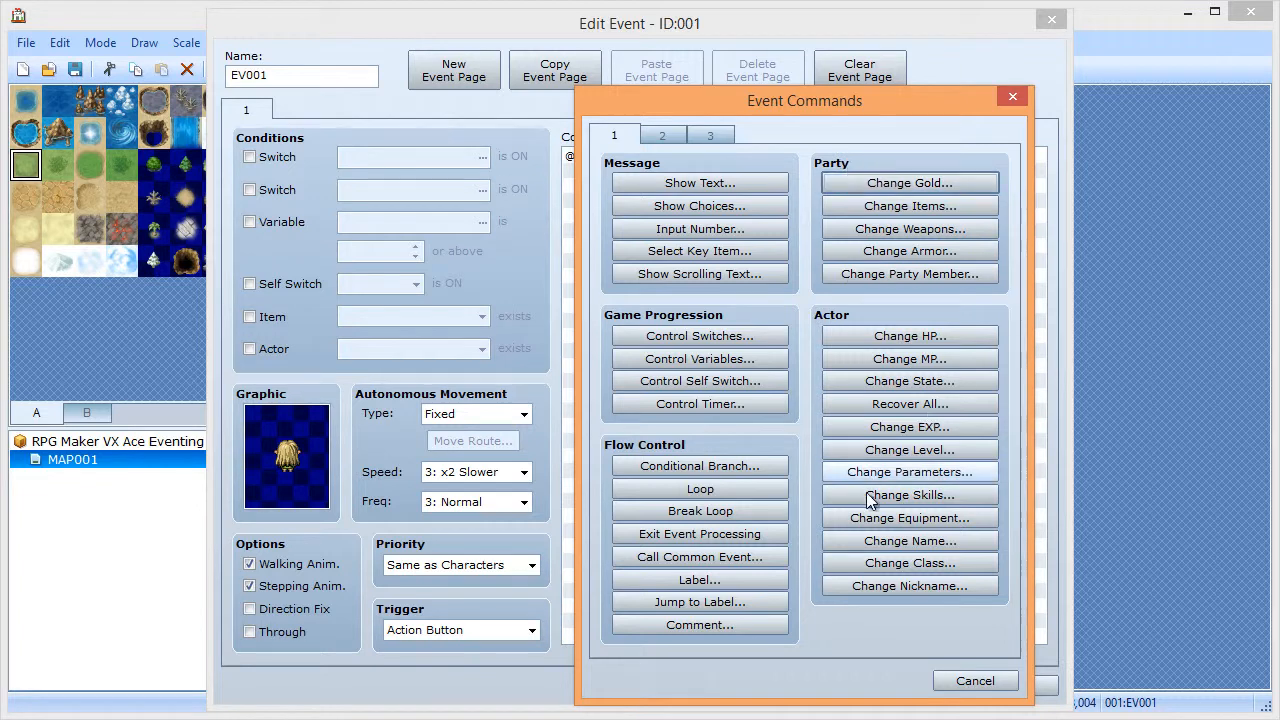
left_click(965, 681)
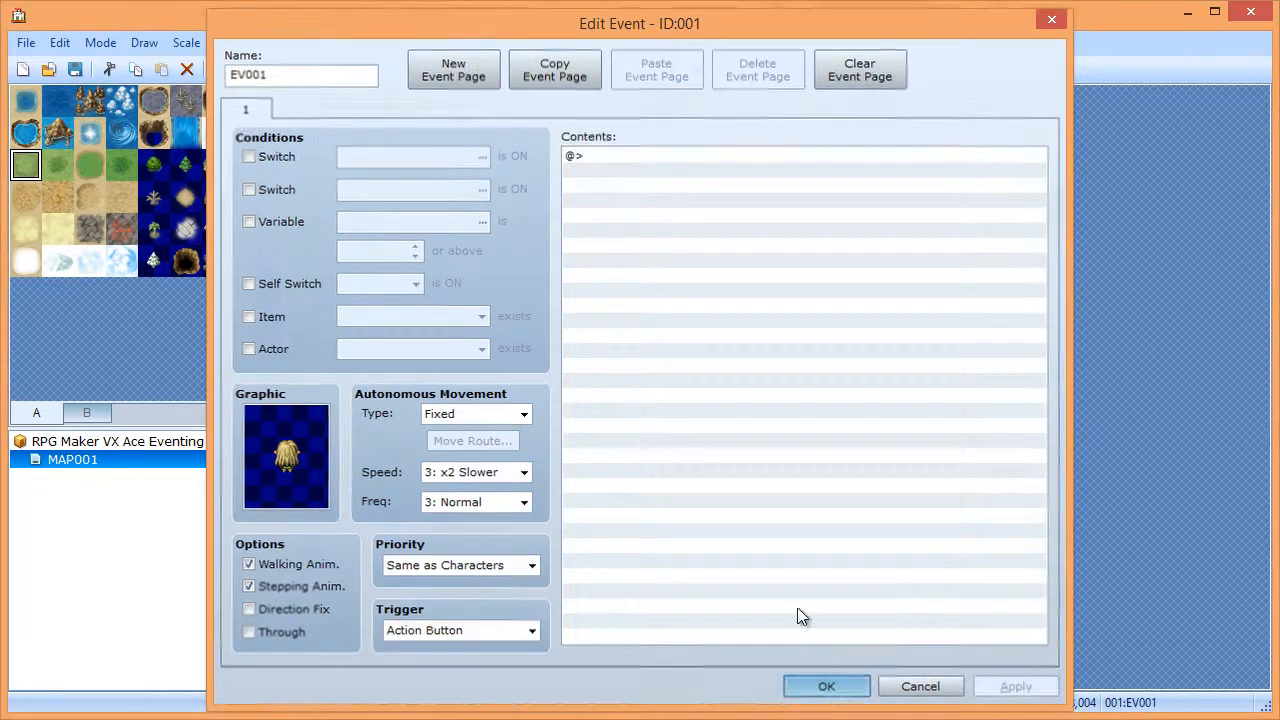
left_click(817, 686)
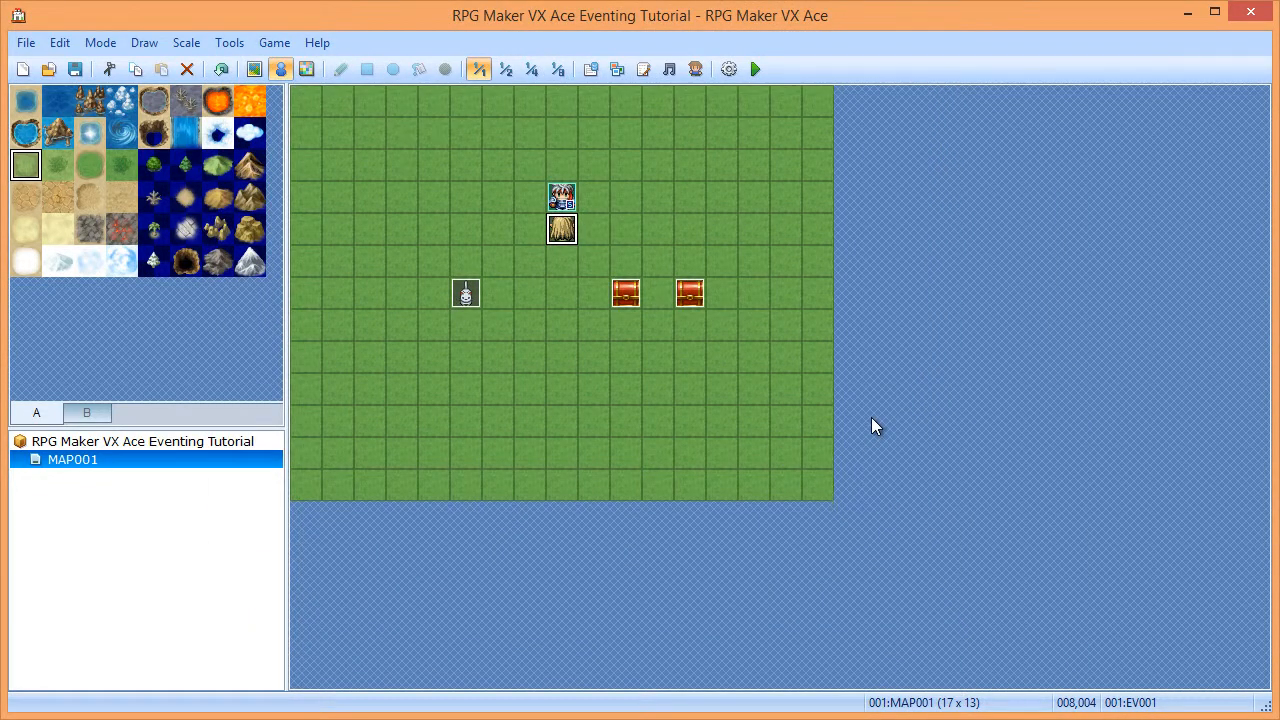